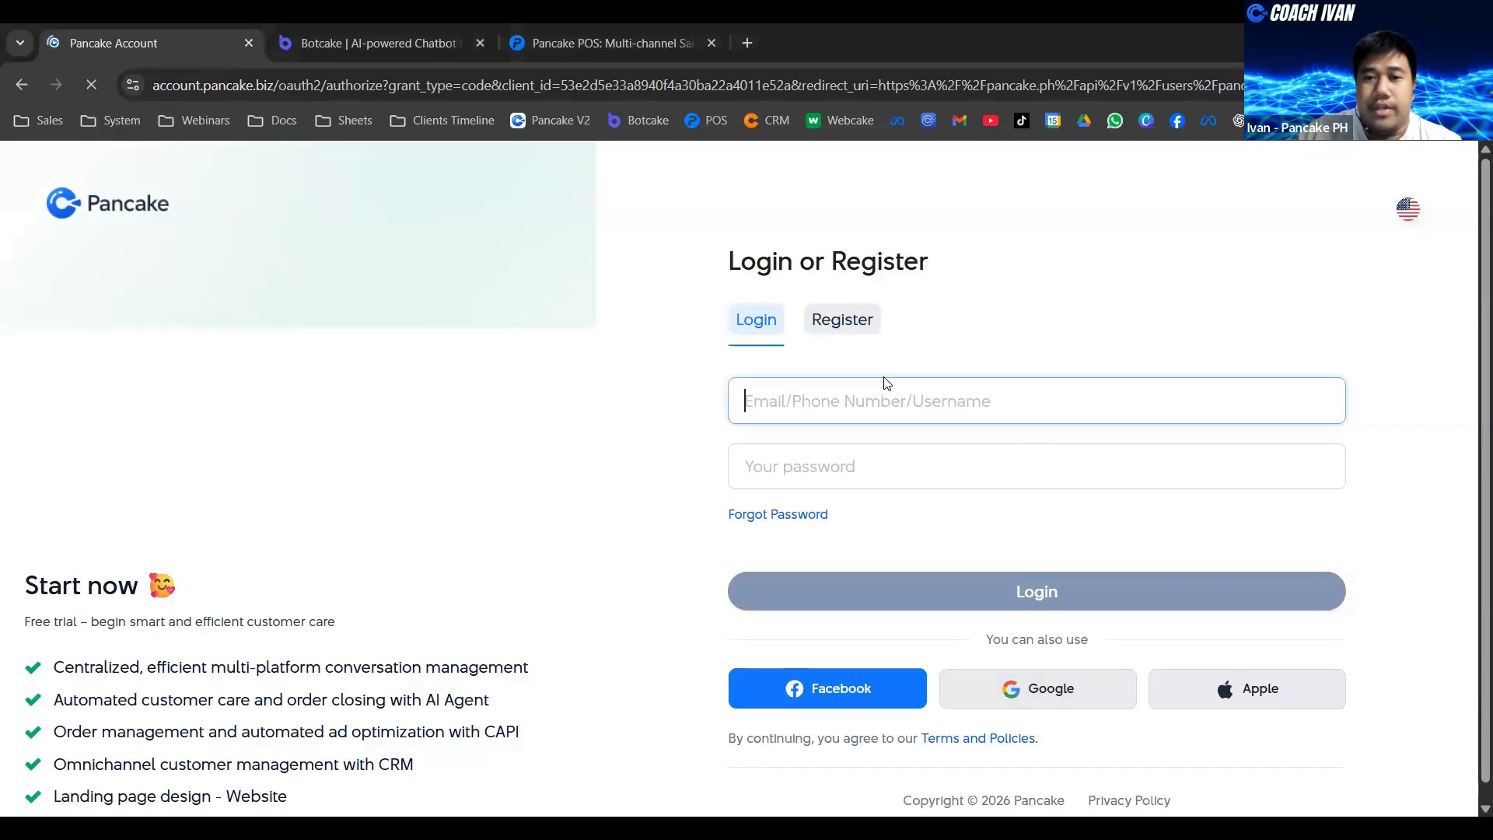
- Open the Pancake account registration form and the Botcake site's login page
click(854, 324)
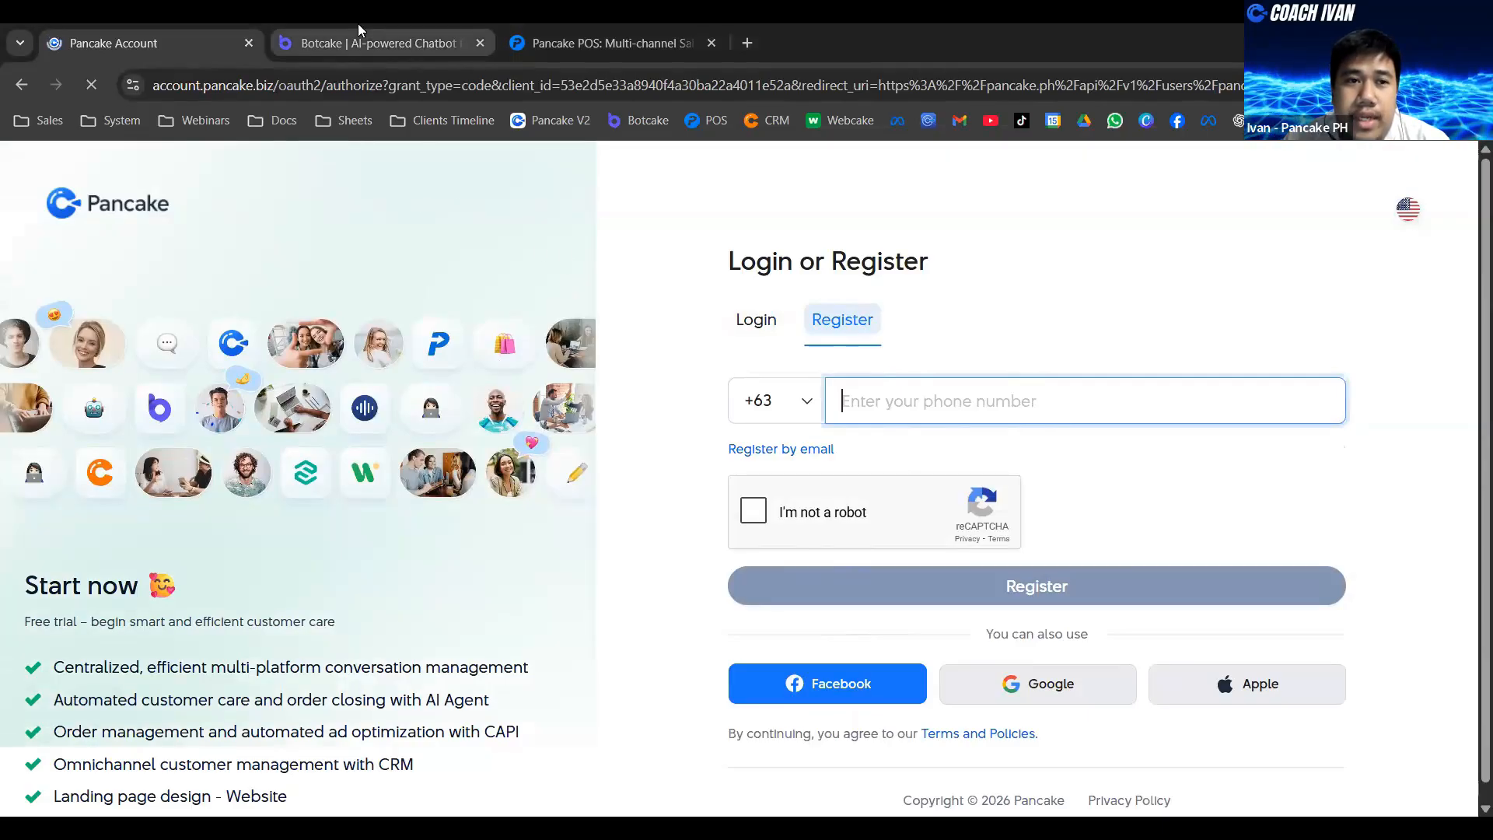
click(440, 53)
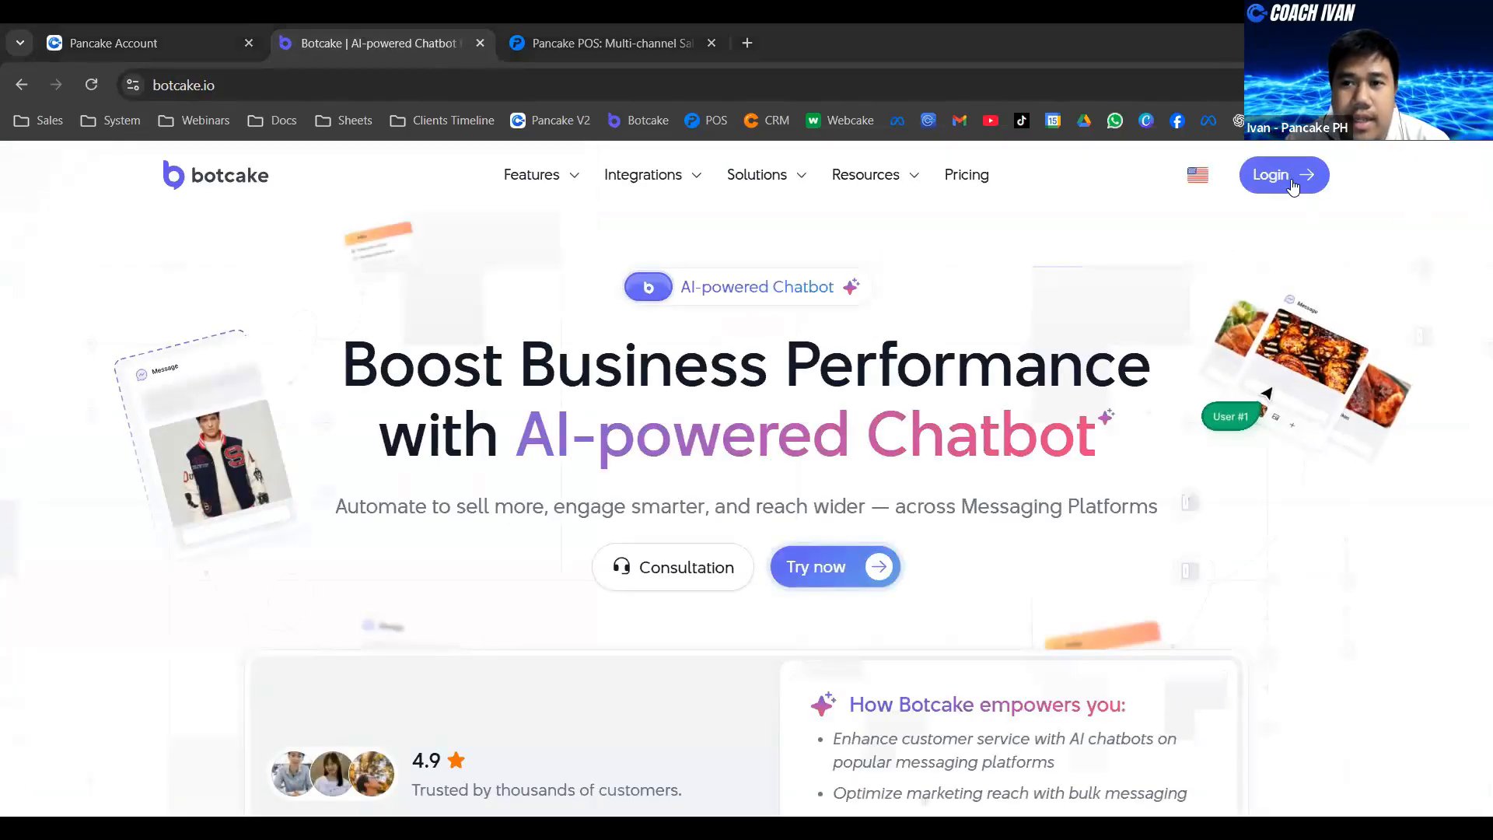
click(1283, 176)
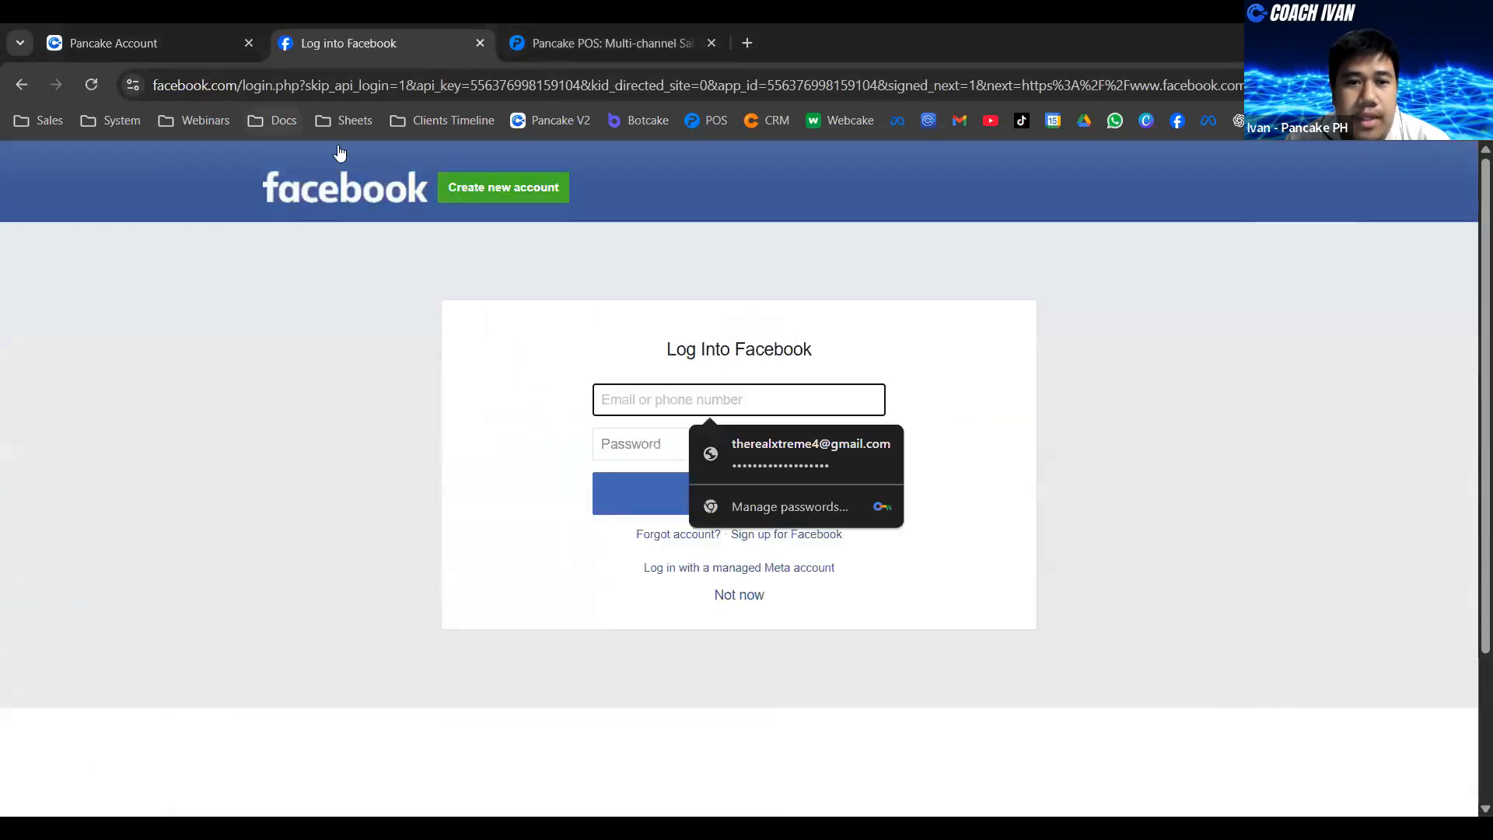
- Open the Pancake POS trial sign-in page and compare it with the Pancake registration form
click(658, 35)
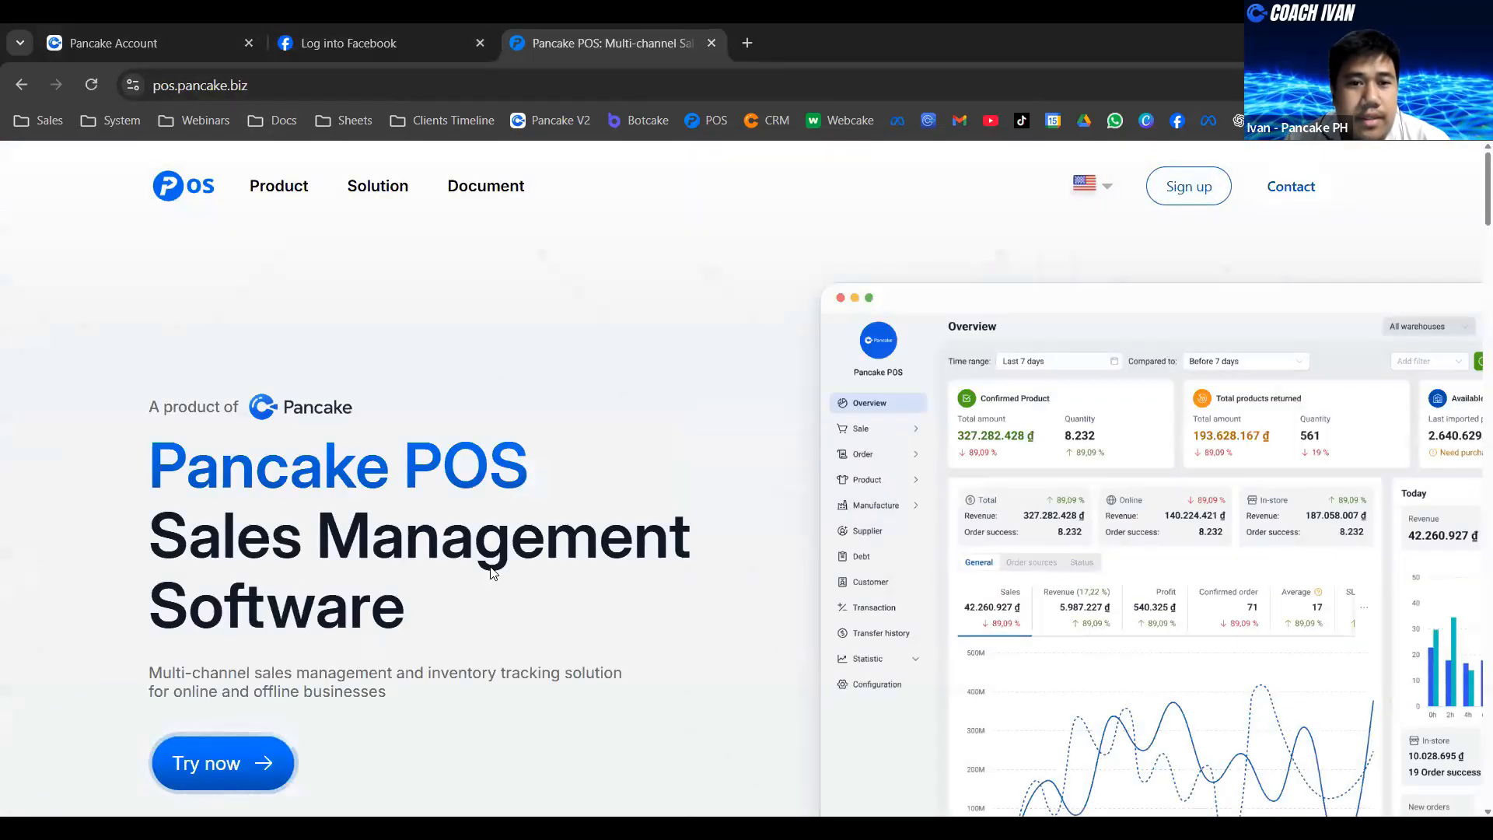
click(222, 763)
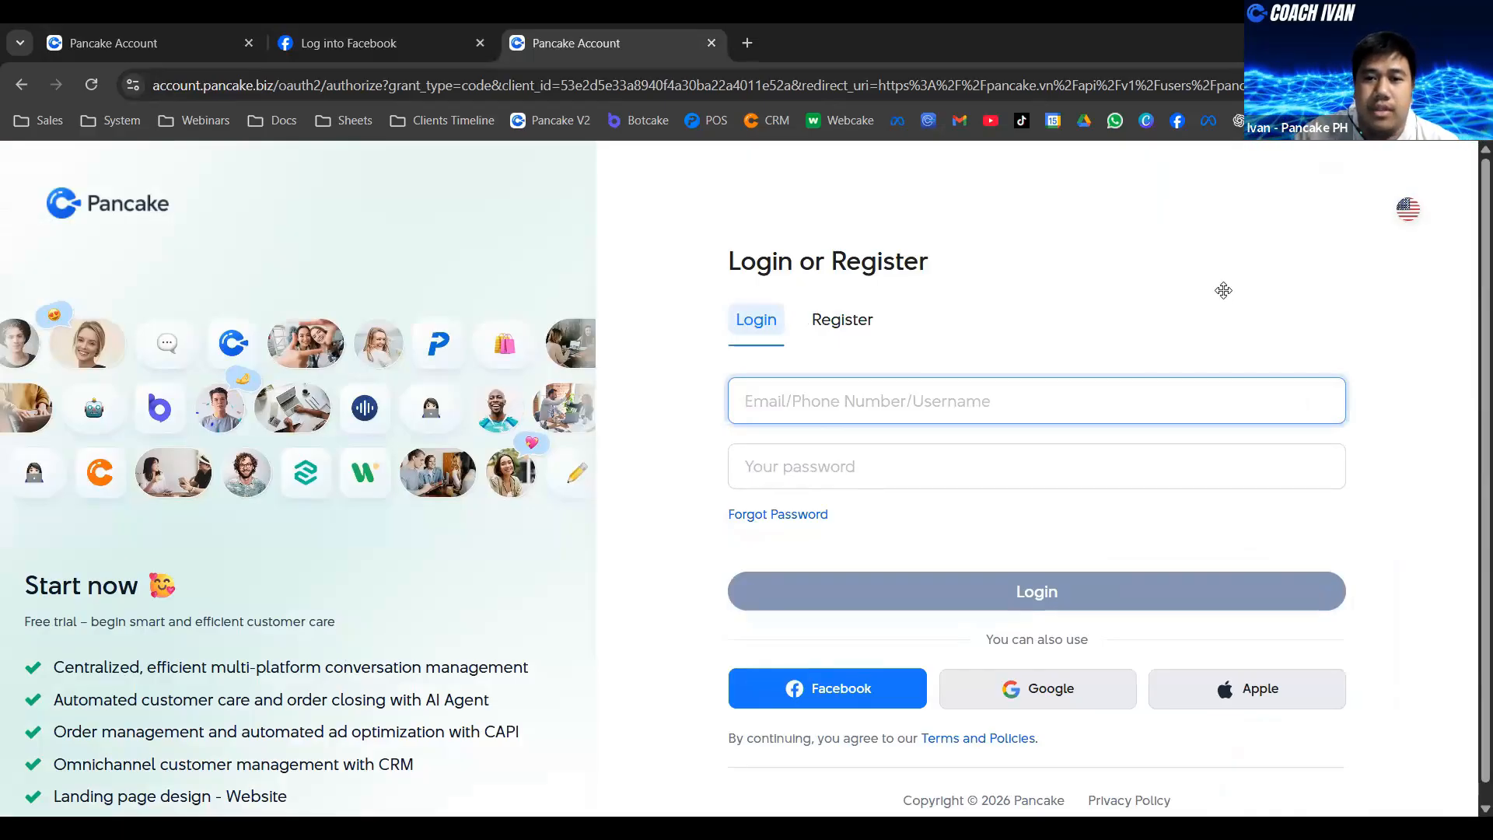
click(171, 41)
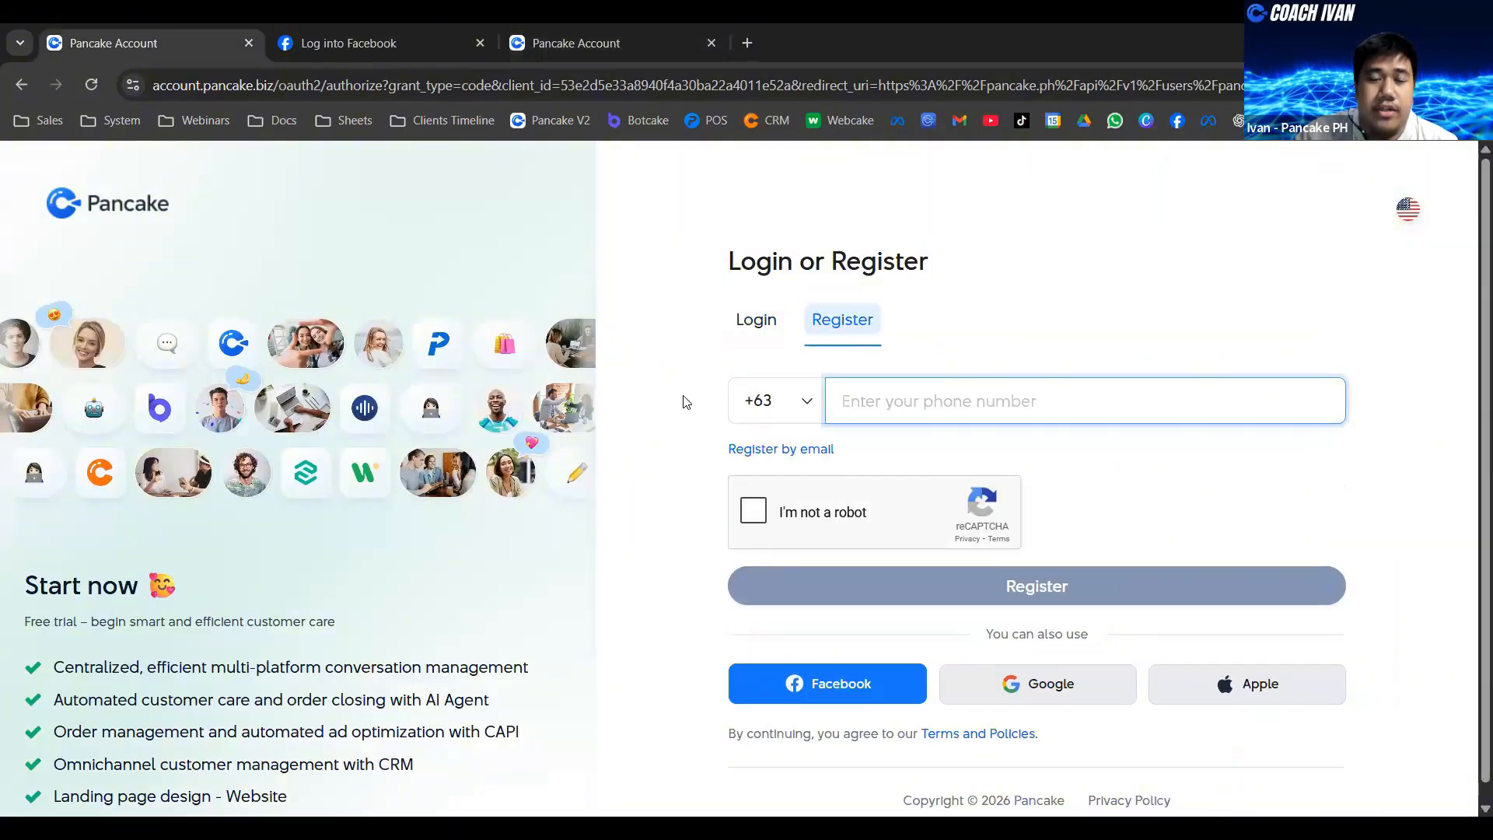
click(648, 31)
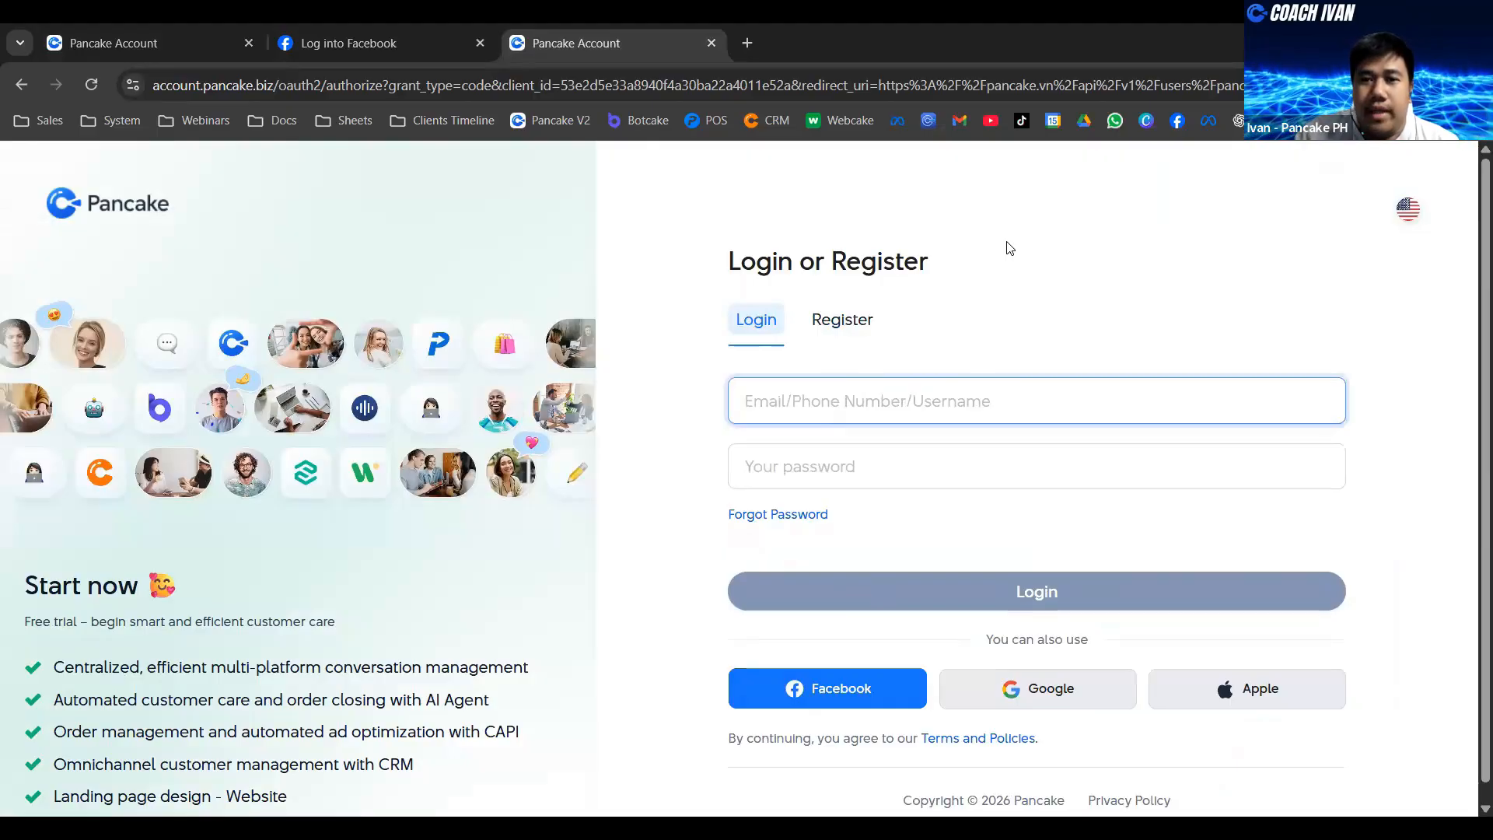
- Switch to the browser window with the signed-in Pancake dashboard and look through its list of connected pages
key(alt+Tab)
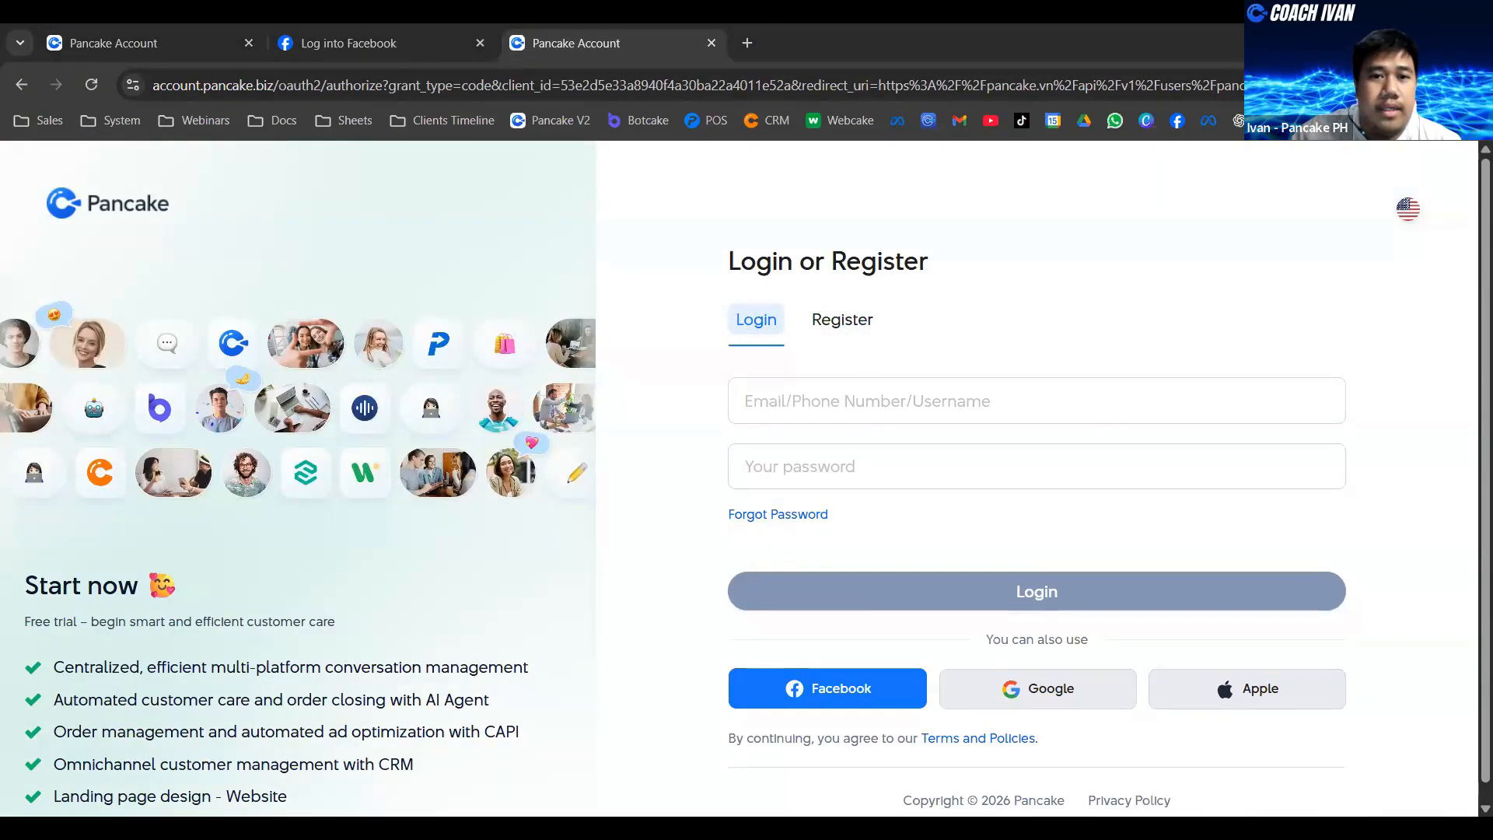
key(alt+Tab)
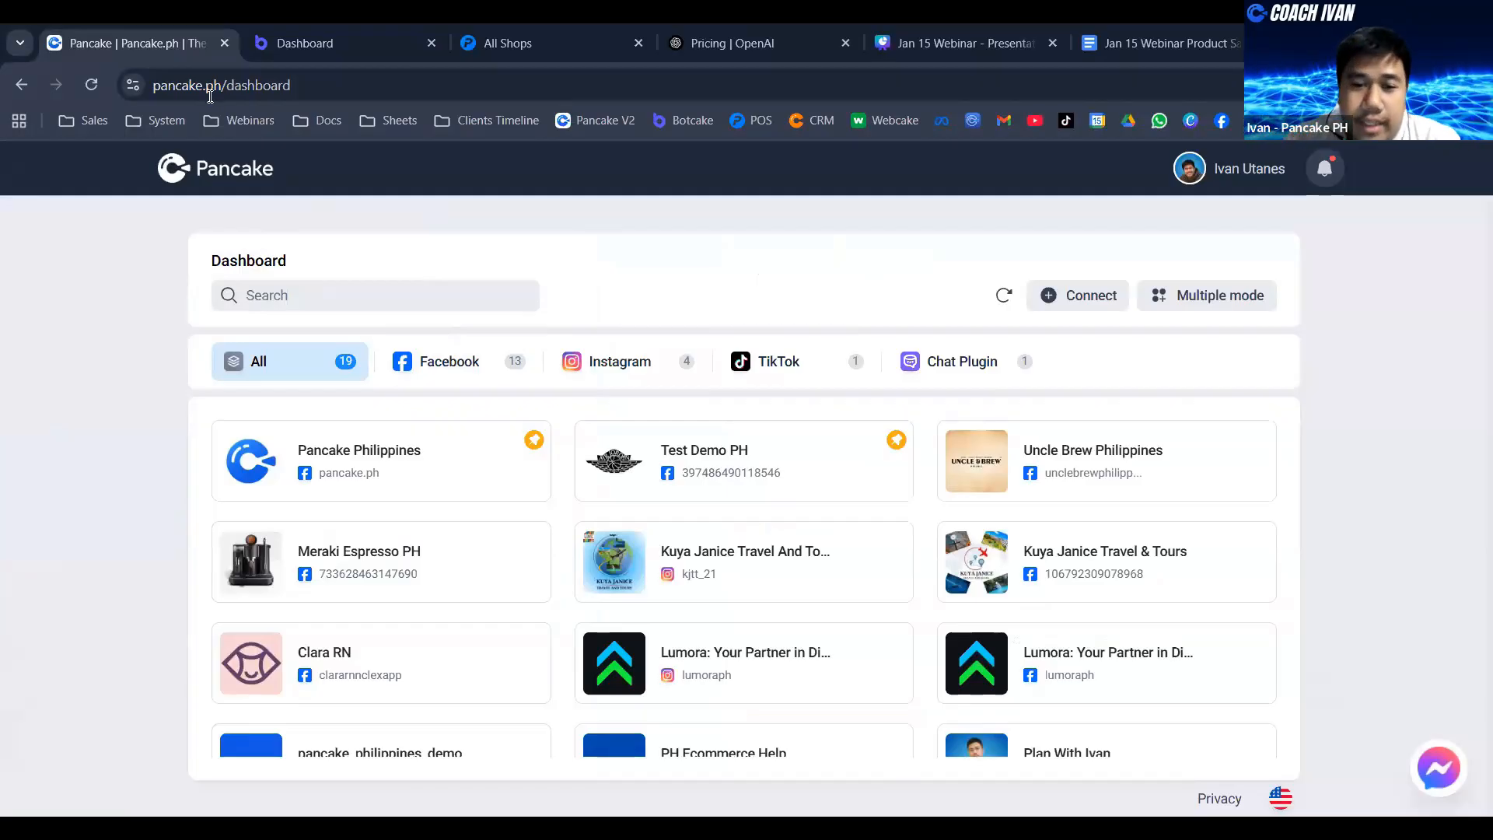
scroll(719, 482, down, 1)
scroll(700, 494, down, 5)
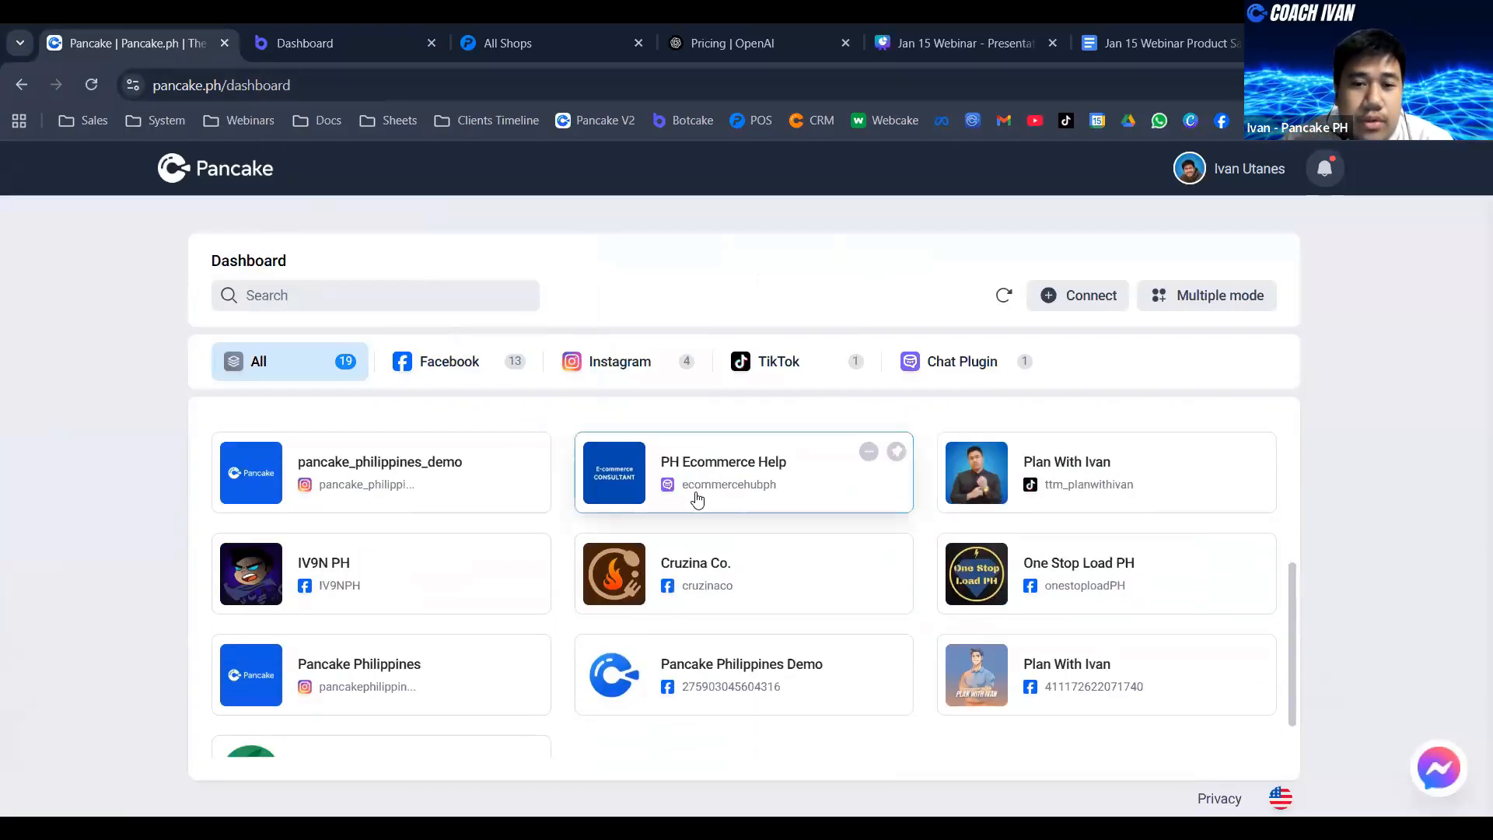
scroll(423, 490, up, 6)
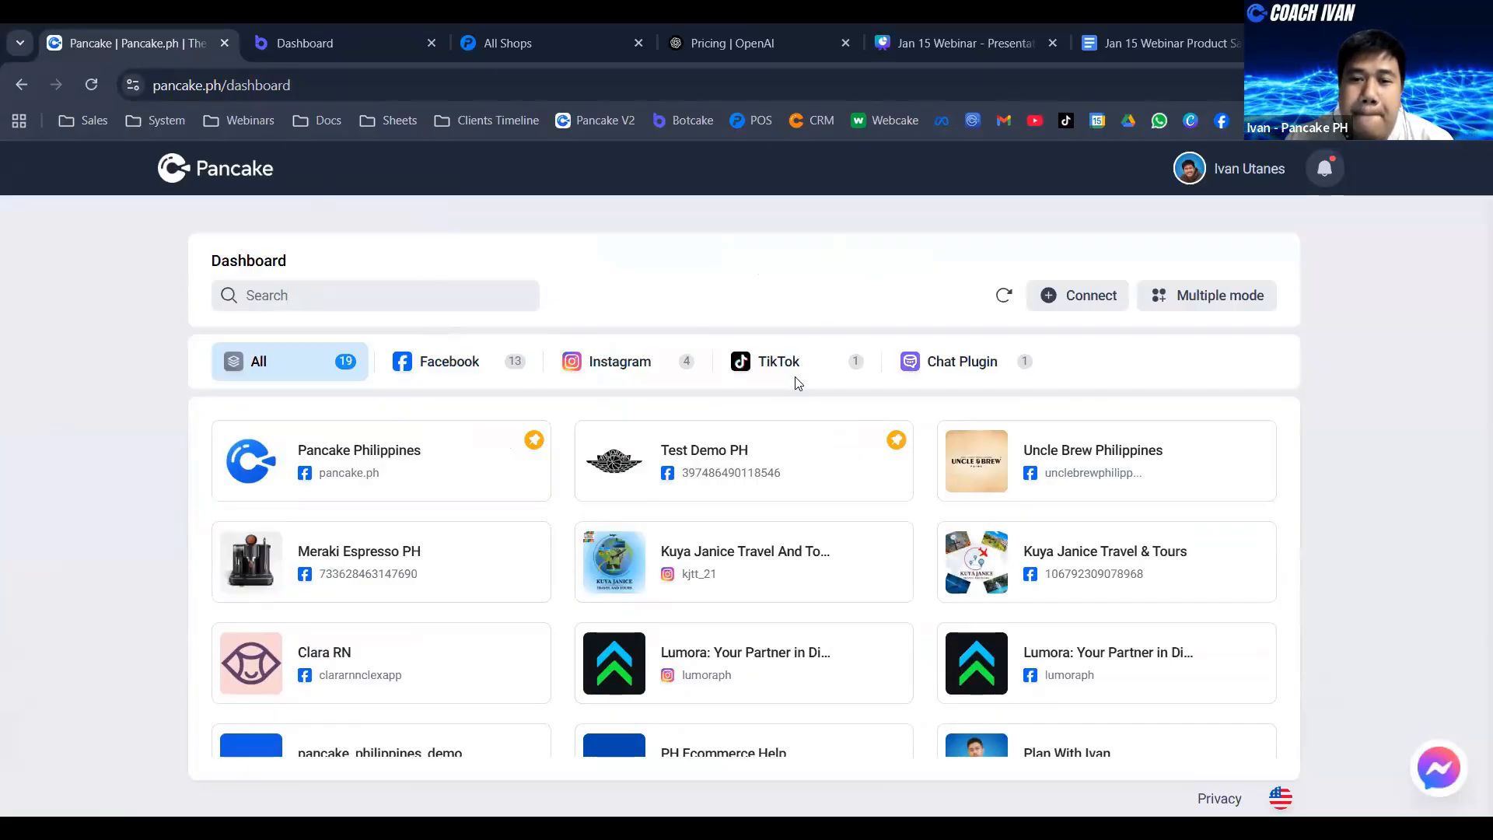
- View the dashboard's connected pages for Facebook, Instagram, TikTok and Chat Plugin, and return to the full list
click(455, 376)
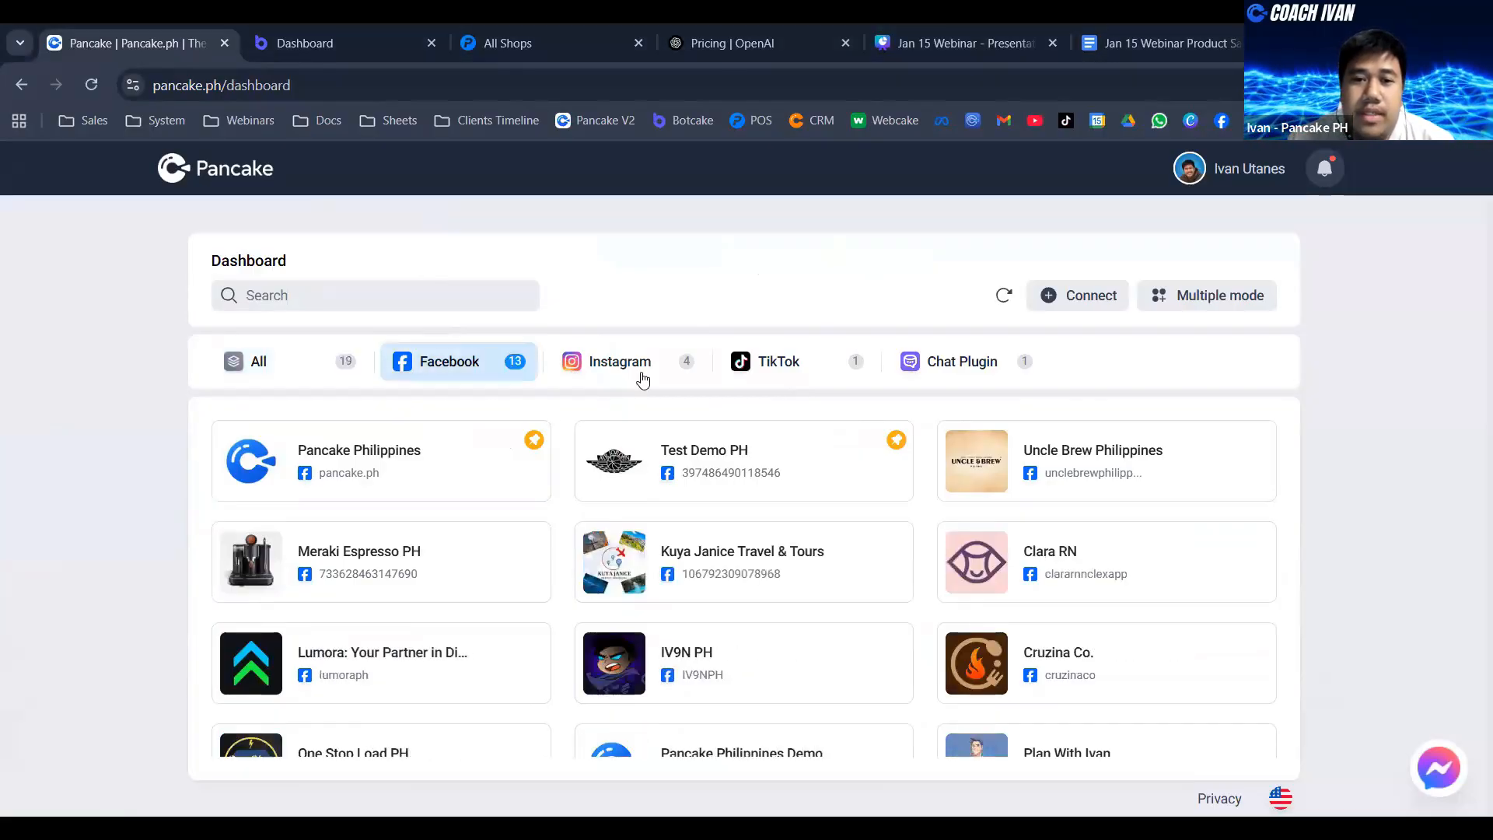
click(643, 376)
click(813, 376)
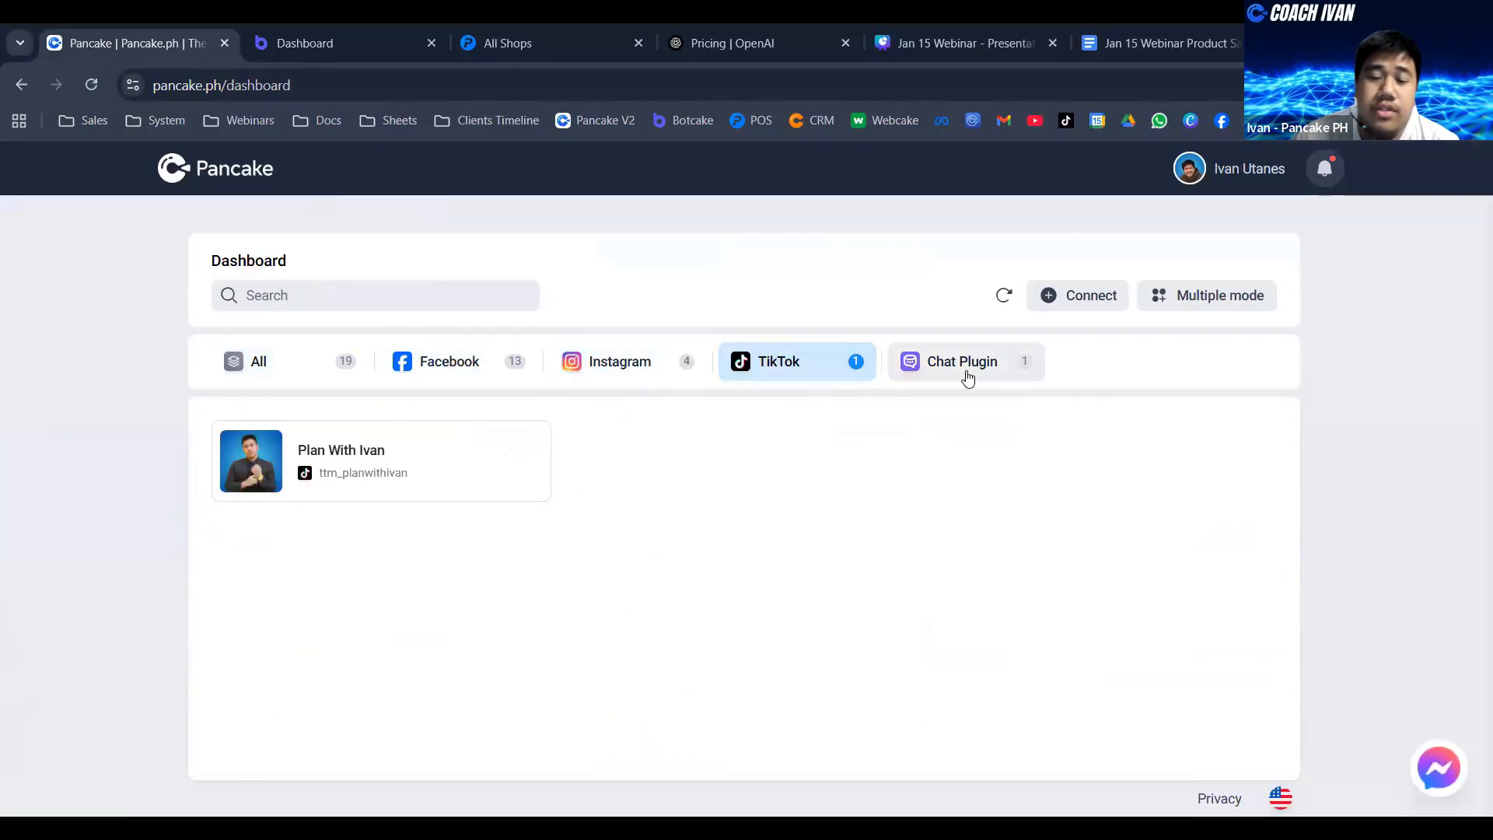
click(967, 378)
click(317, 369)
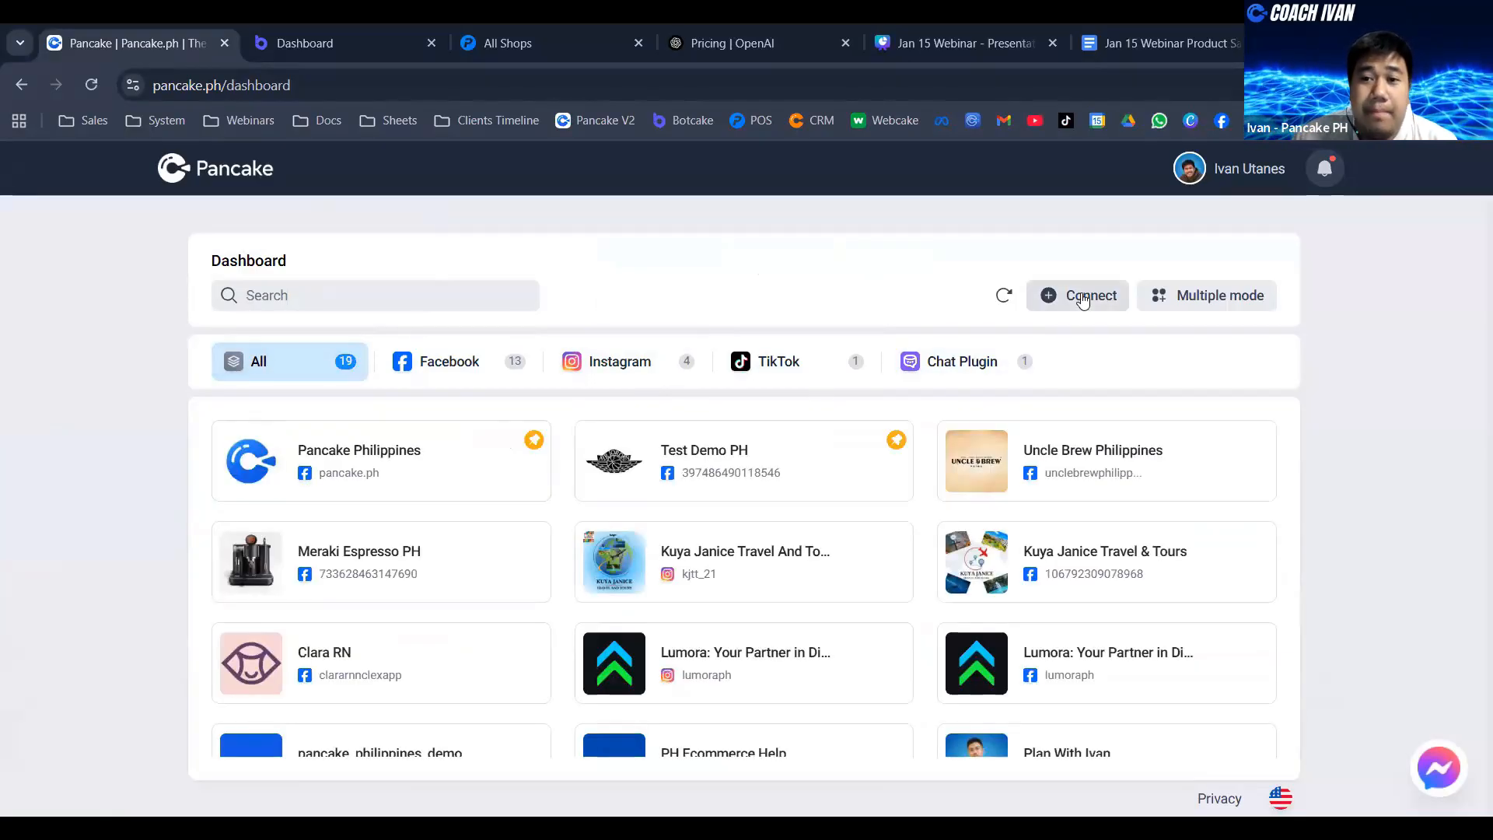
- Start adding a connection and review the Facebook, Instagram, Threads, TikTok, WhatsApp and Telegram options
click(1083, 302)
click(411, 307)
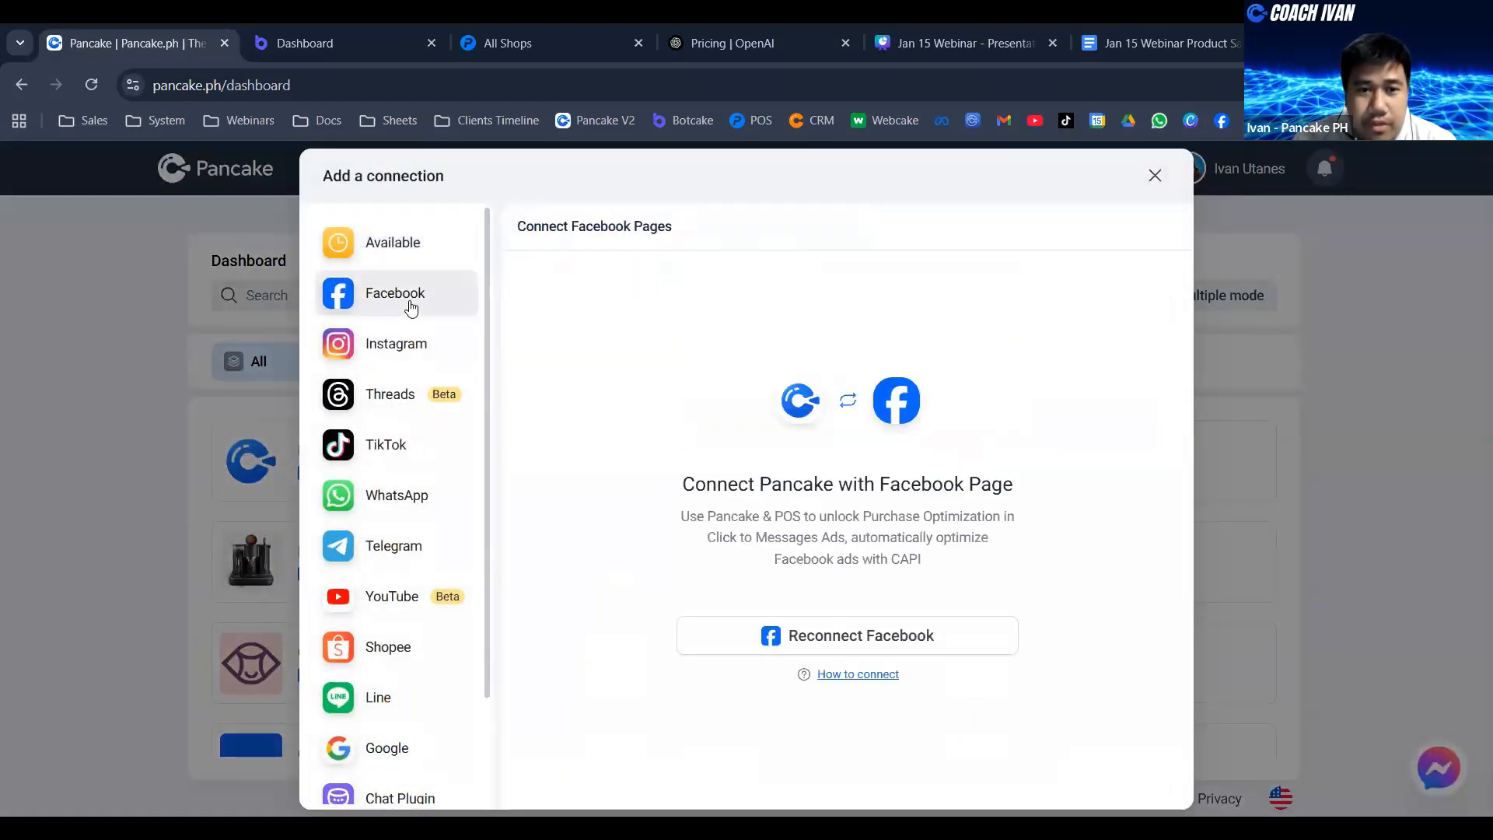
click(386, 353)
click(396, 401)
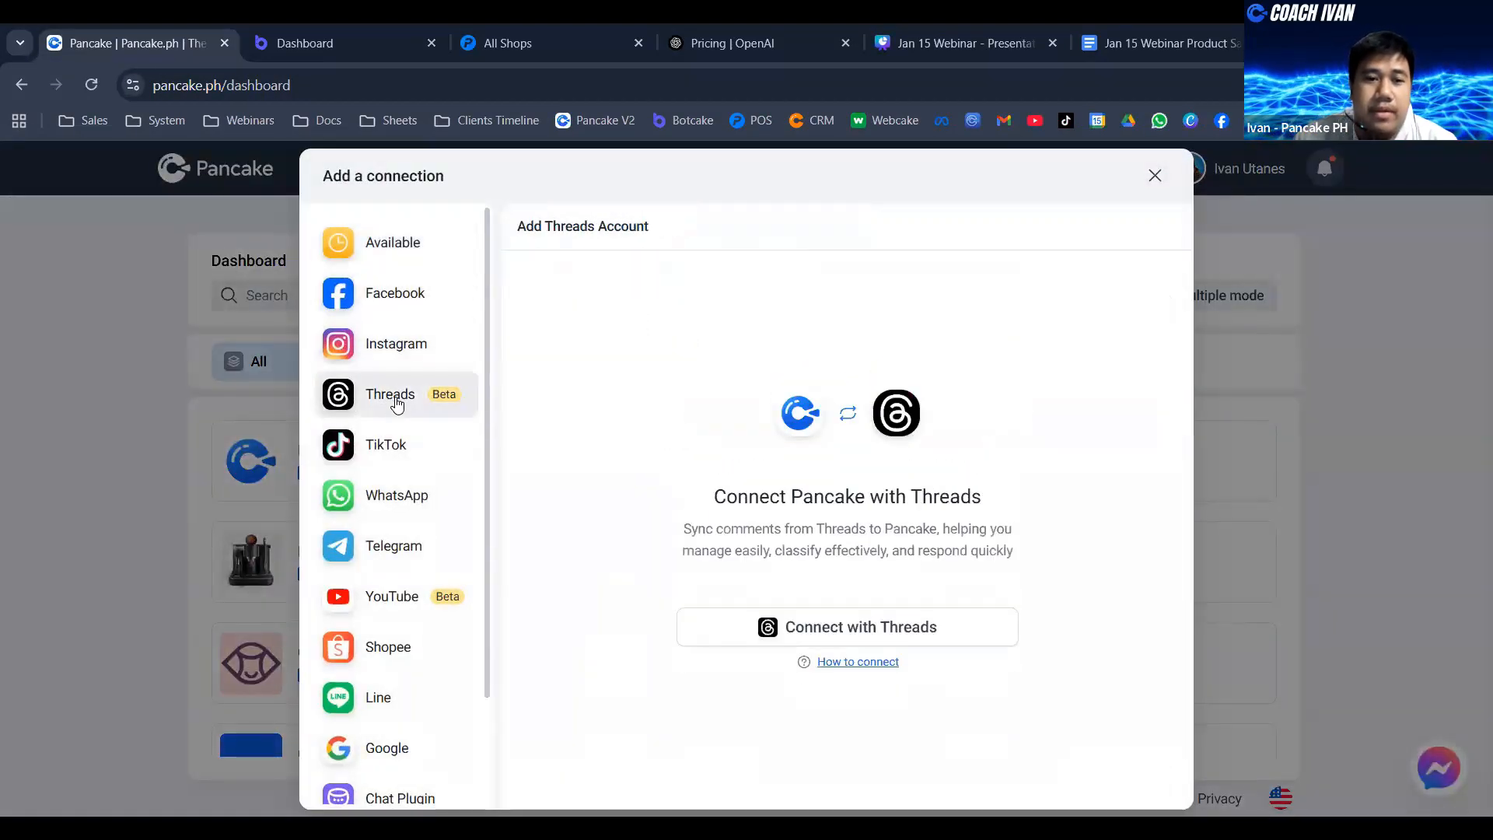
click(386, 445)
click(401, 496)
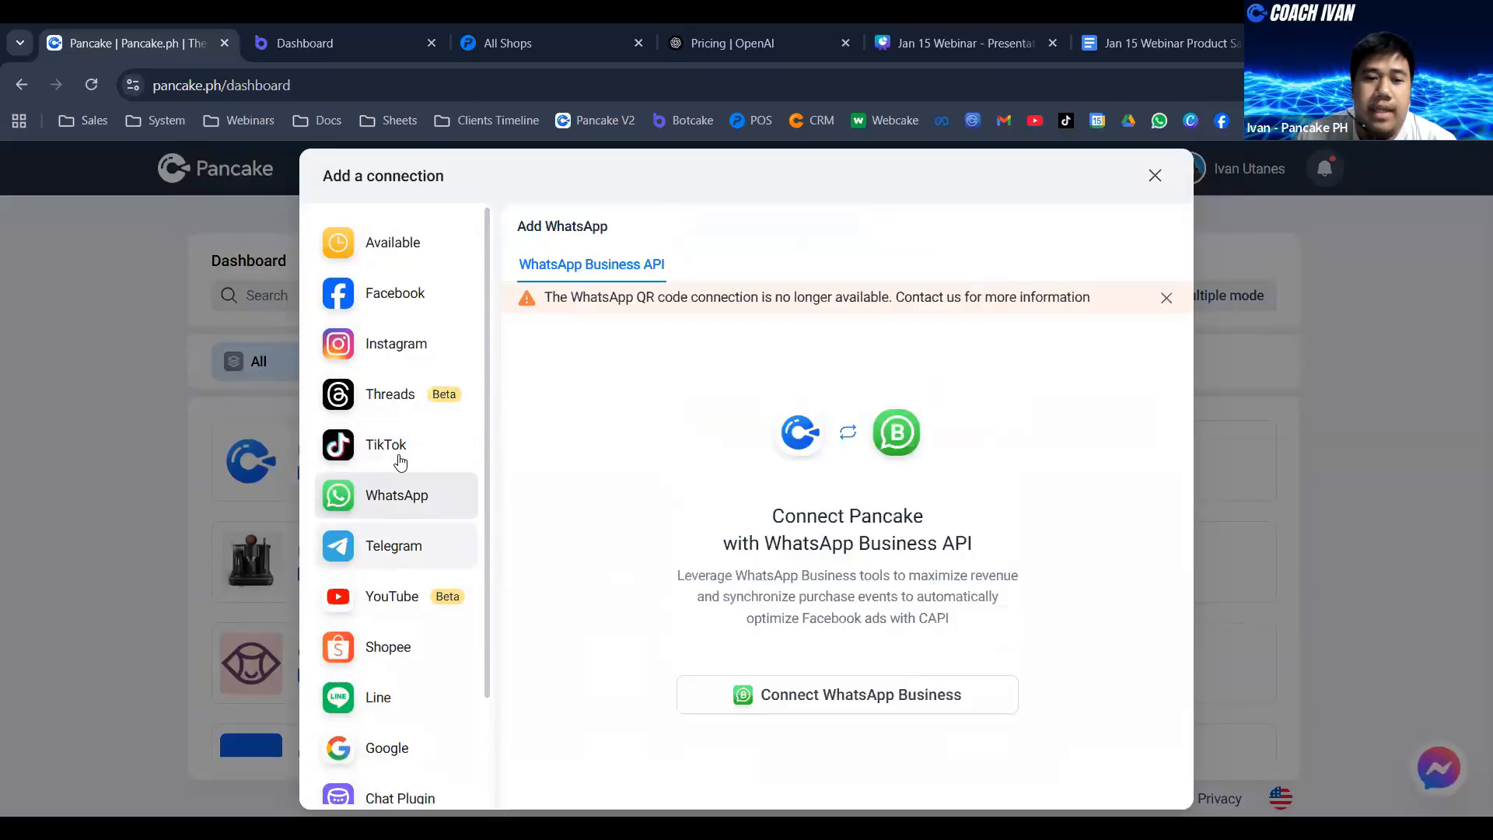
click(397, 545)
- Review the YouTube, Shopee, Line, Google, Lazada and Chat Plugin connection options and leave without connecting anything
scroll(397, 505, down, 2)
click(394, 466)
click(376, 520)
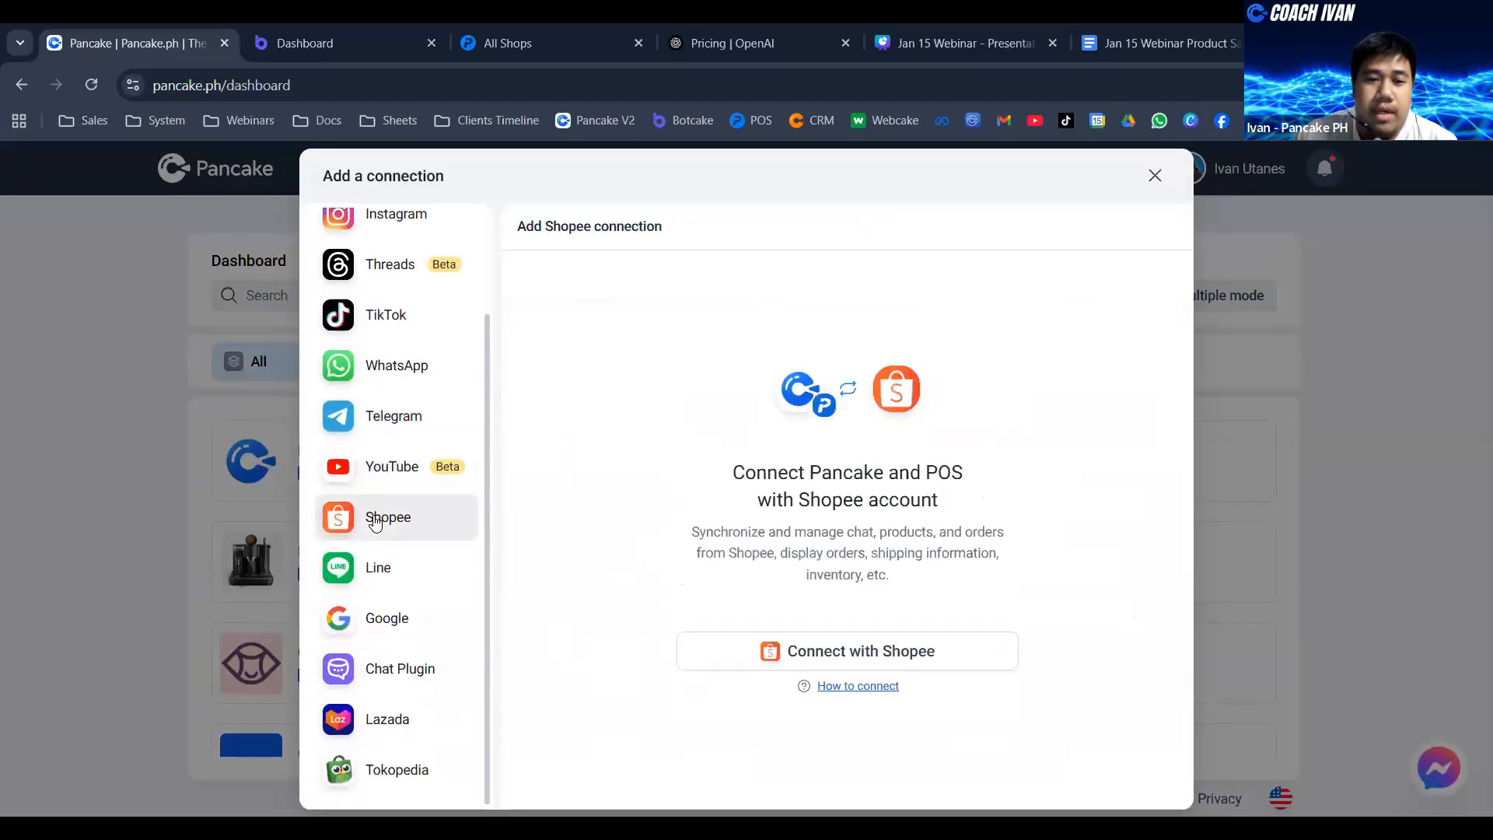
click(372, 579)
click(392, 632)
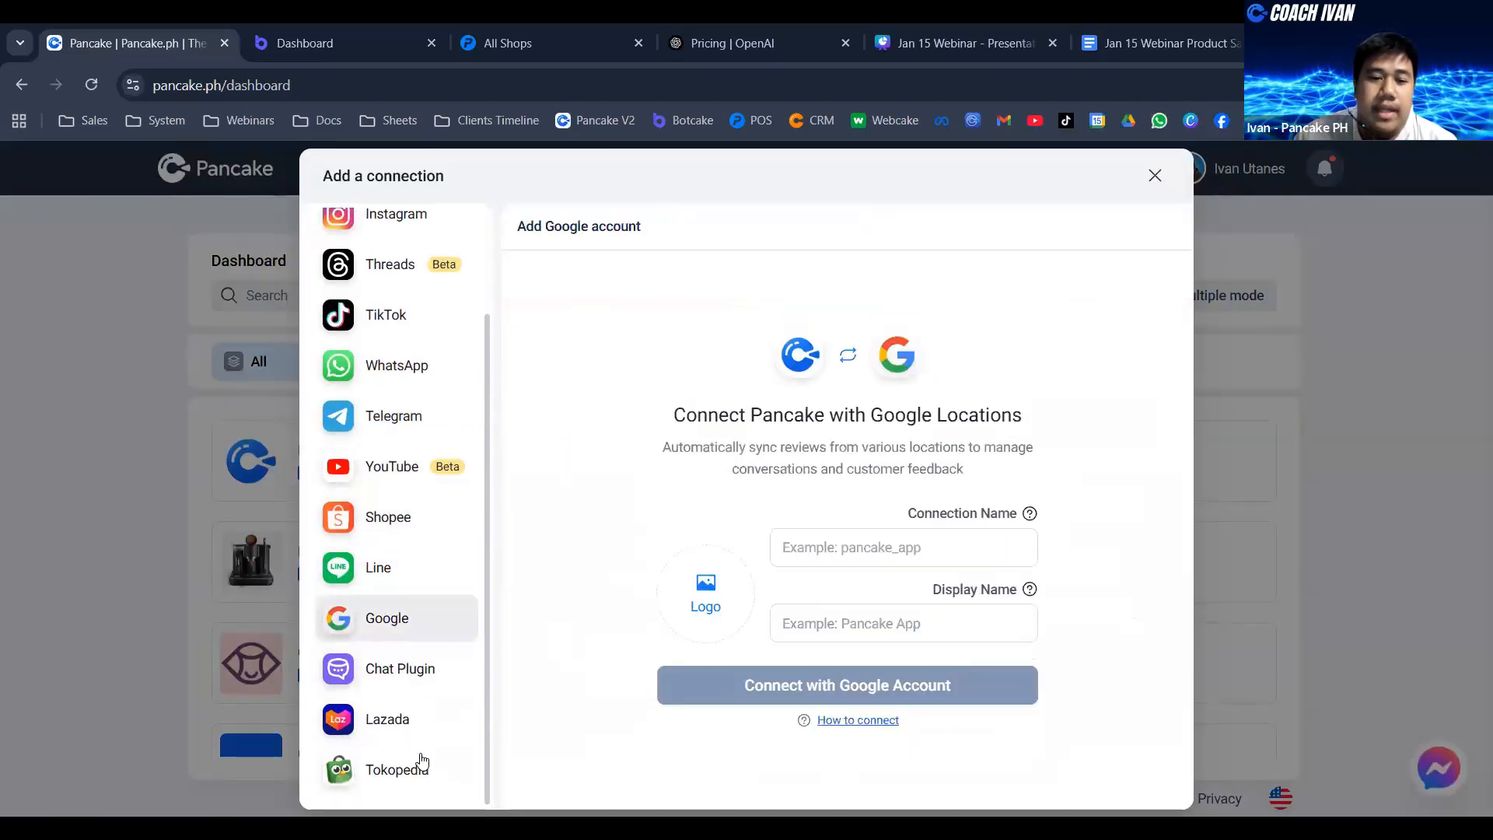
click(407, 731)
click(424, 684)
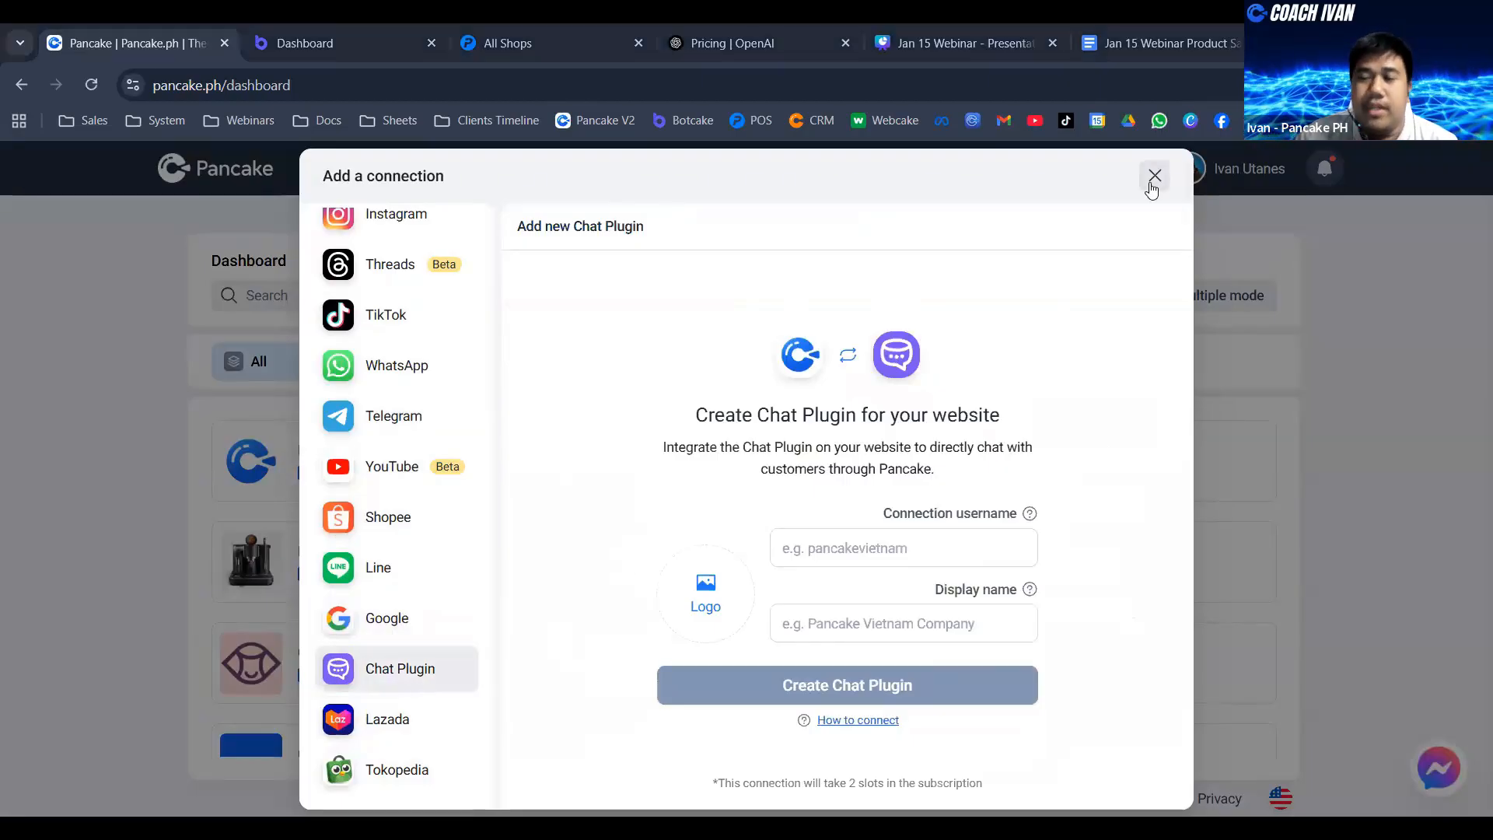
click(1154, 178)
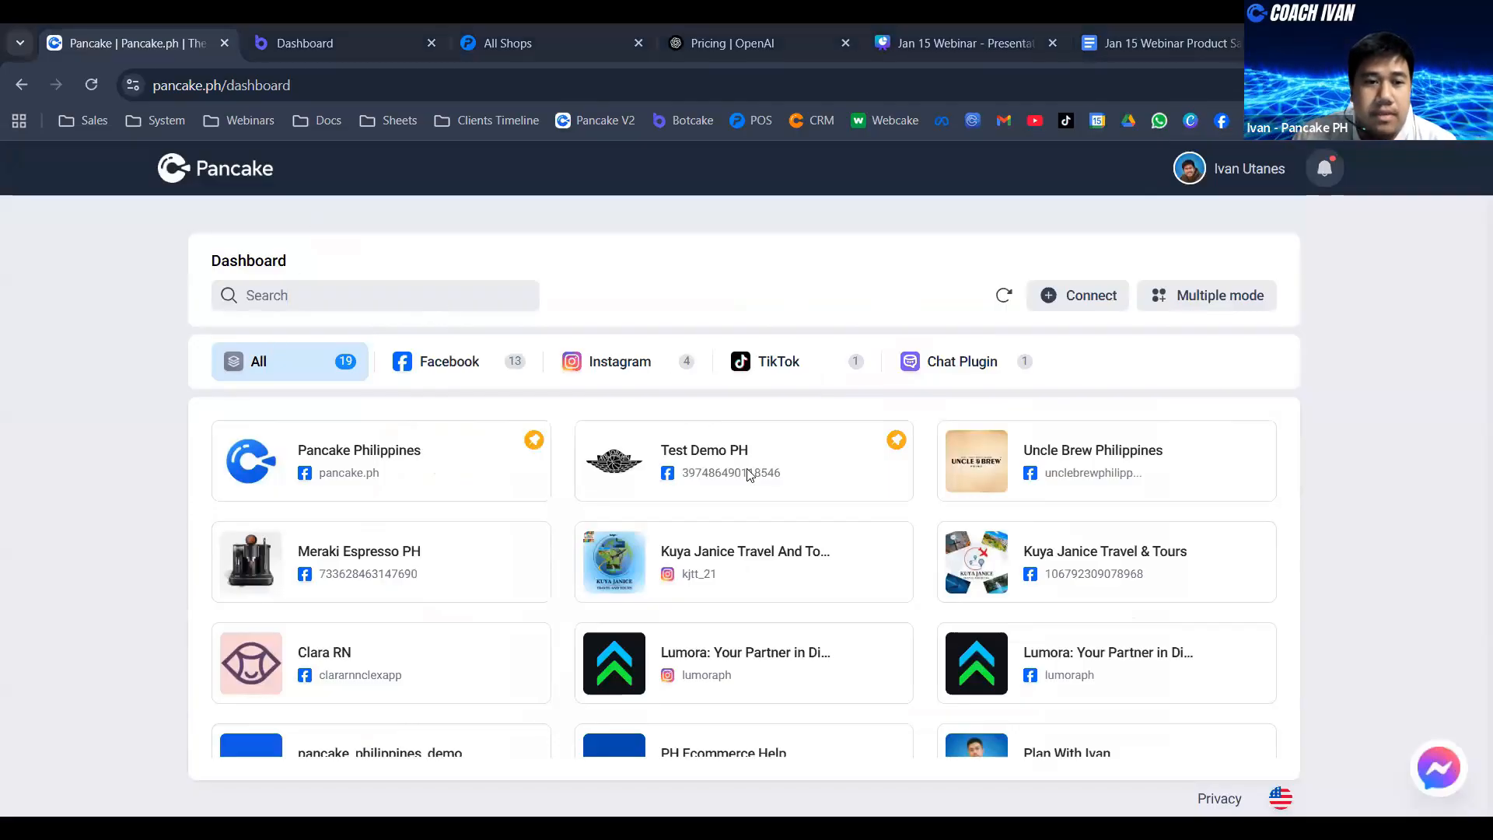
- Open the top conversation of the Test Demo PH page and shrink the reply box to enlarge the message area
click(376, 467)
key(alt+Left)
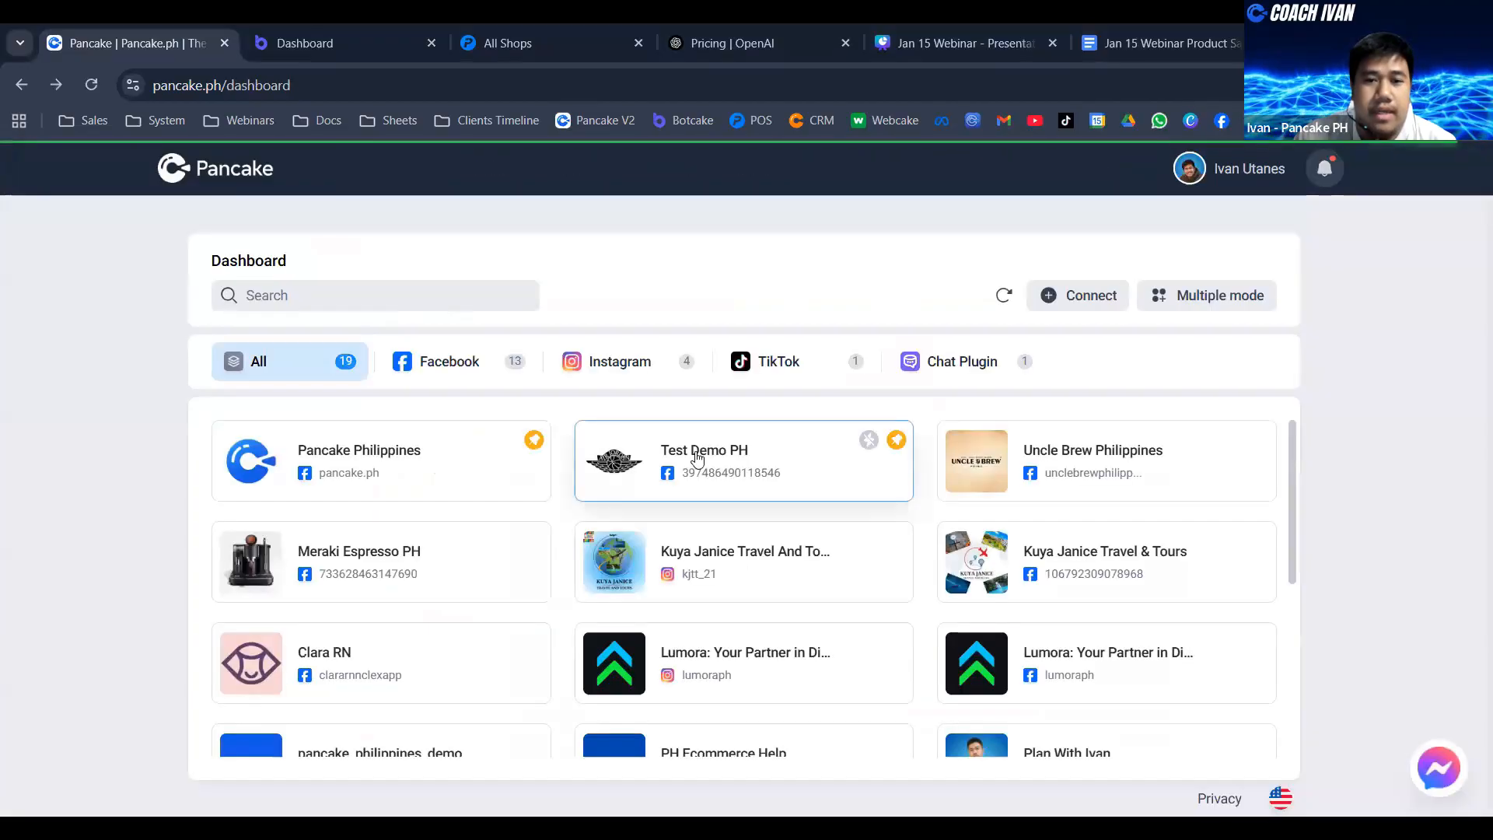
click(700, 454)
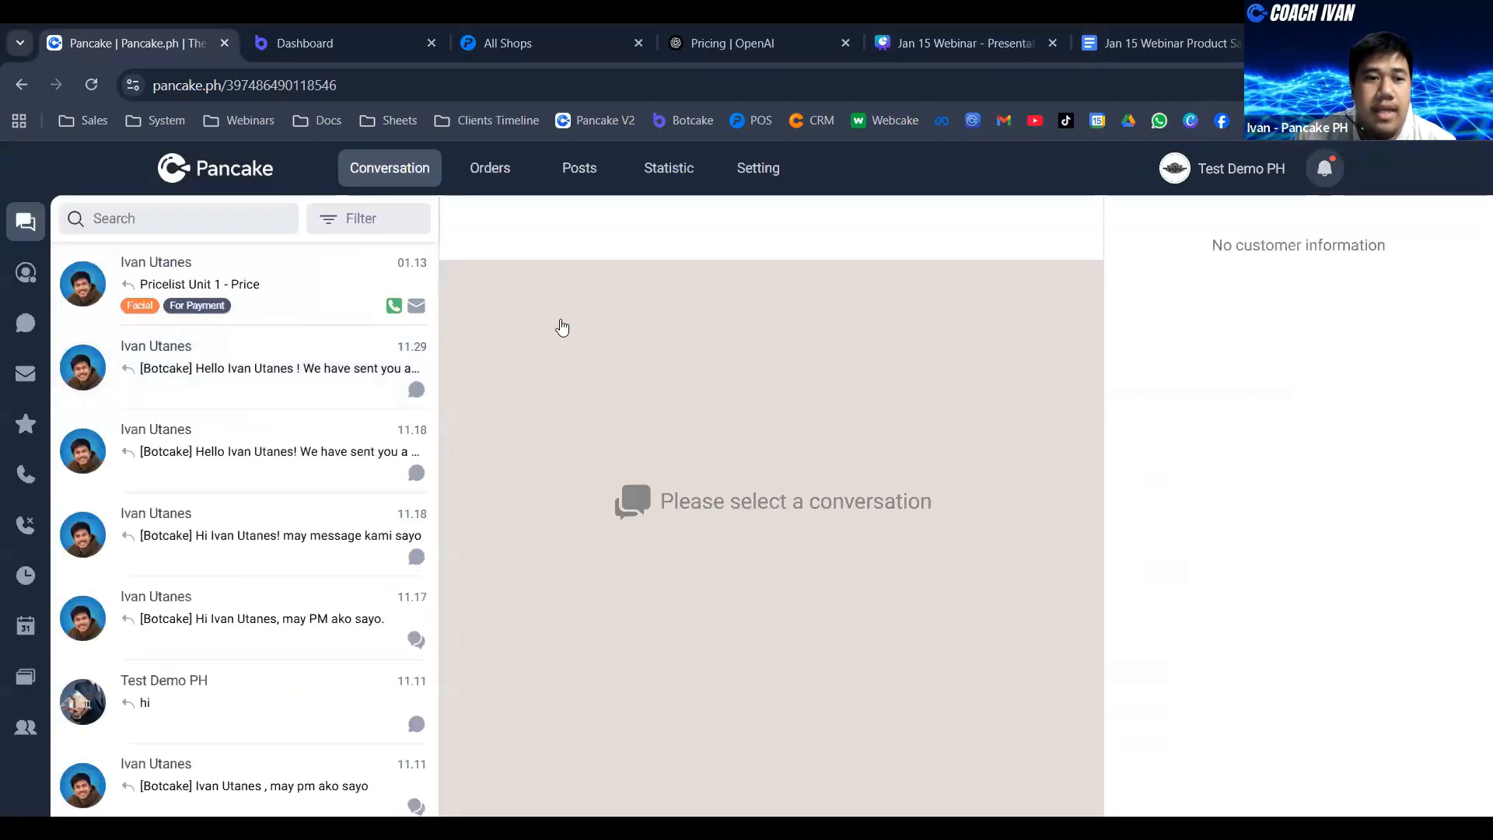
click(365, 307)
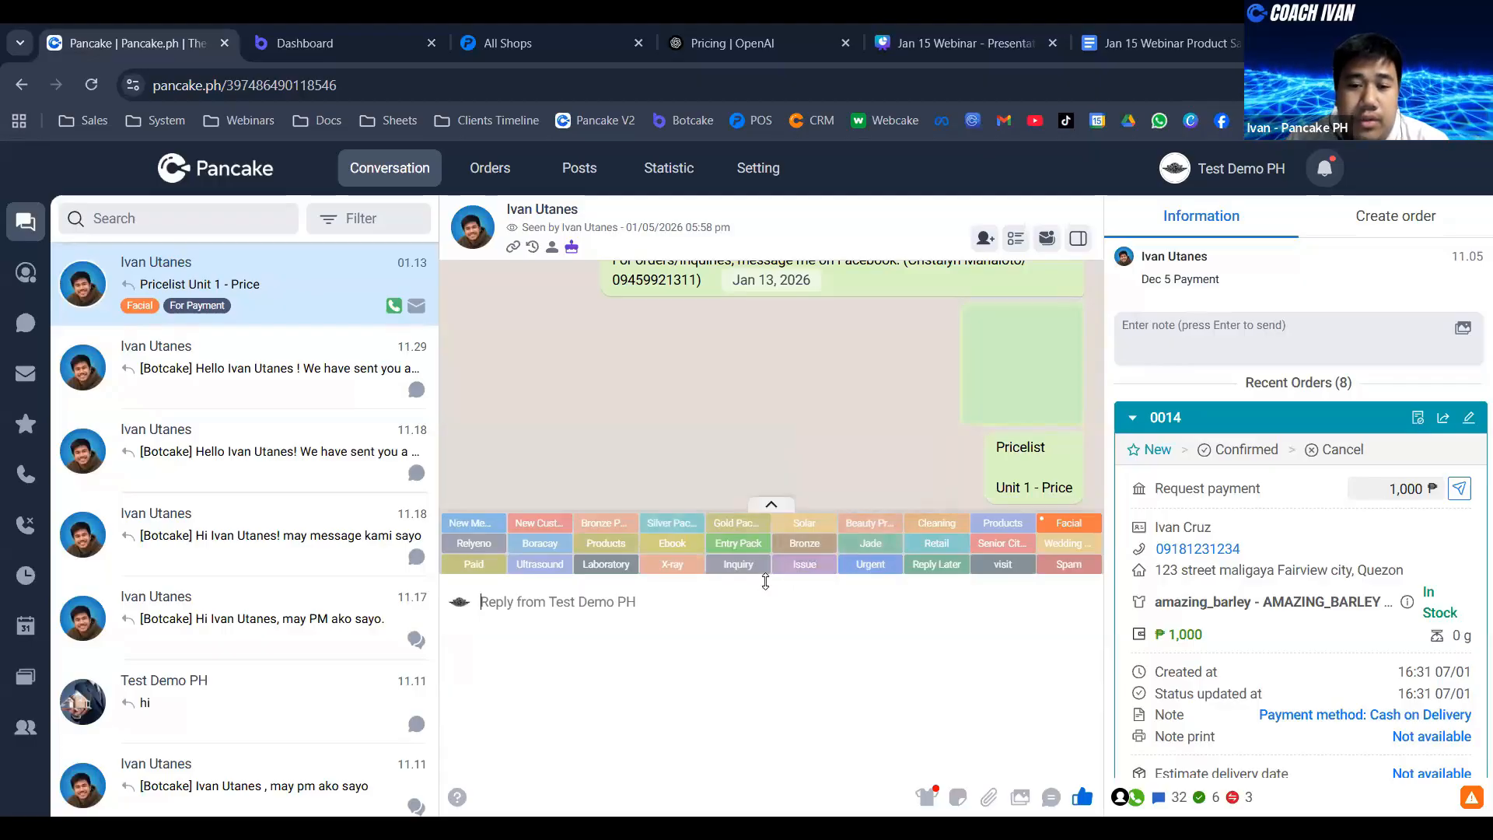
drag(769, 588, 800, 790)
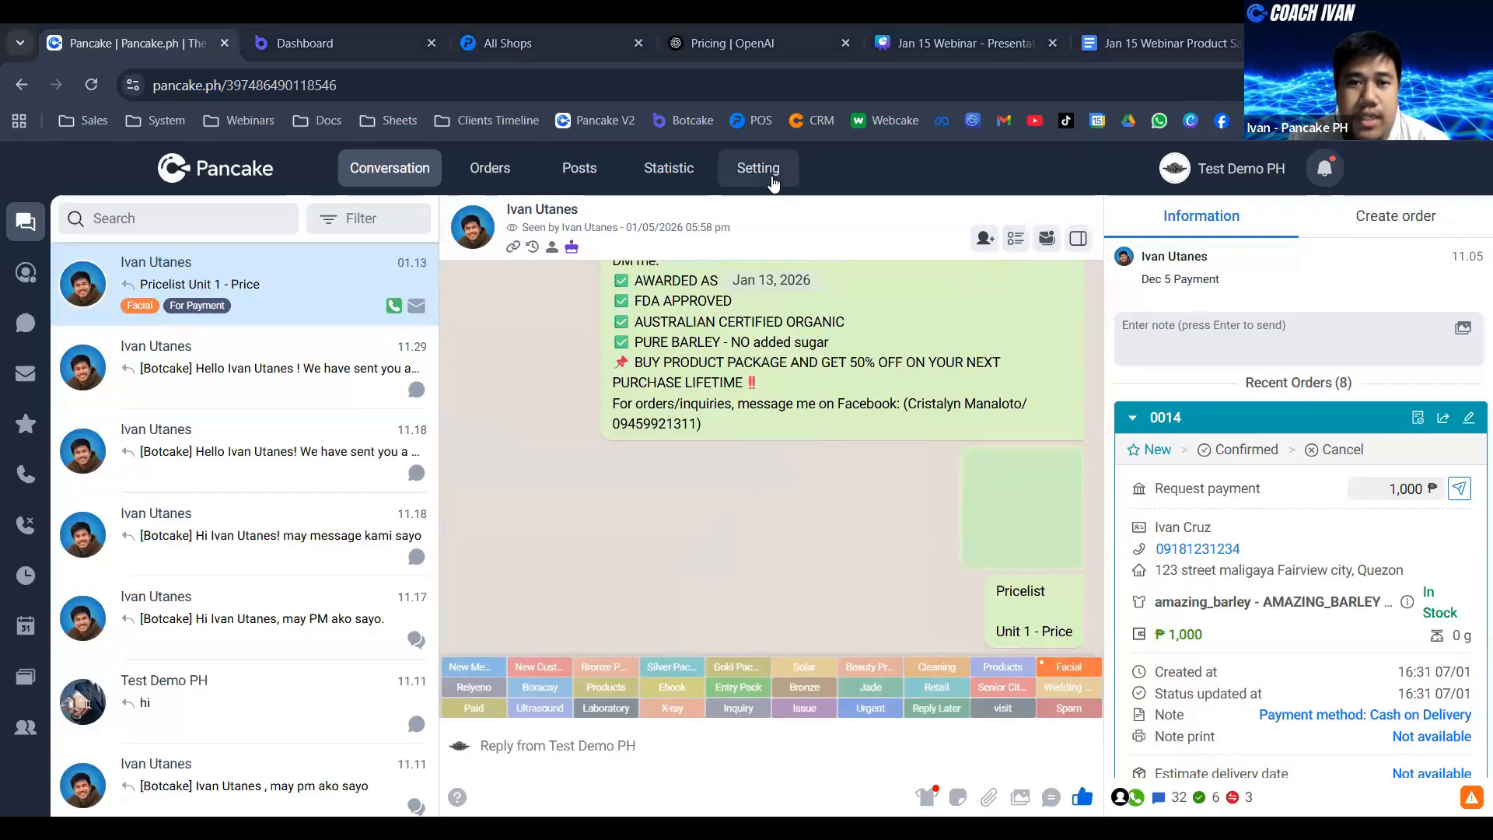
- Add a conversation tag named New Customer in the Test Demo PH page's settings
click(774, 181)
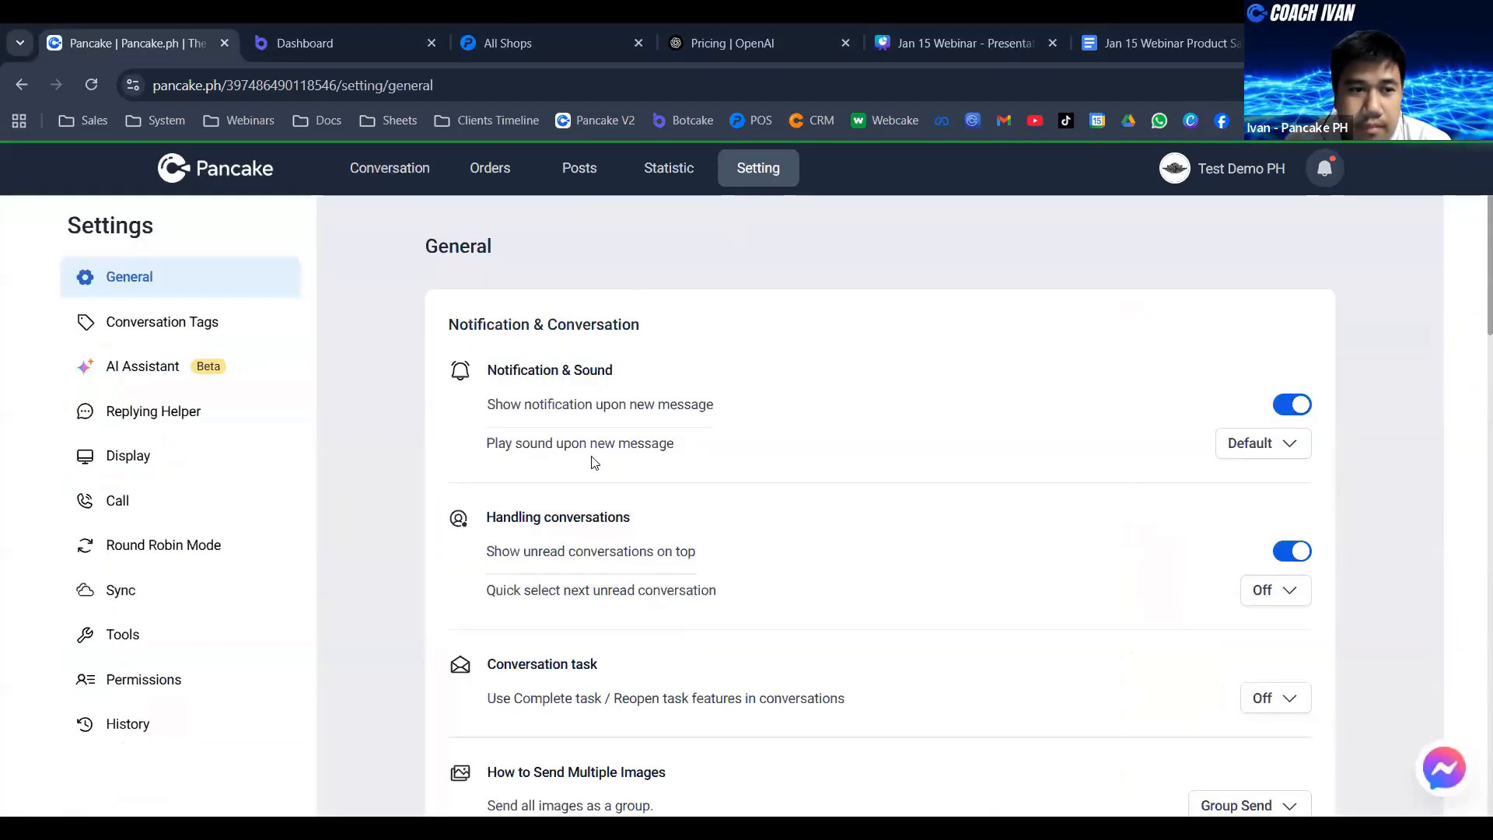
click(289, 324)
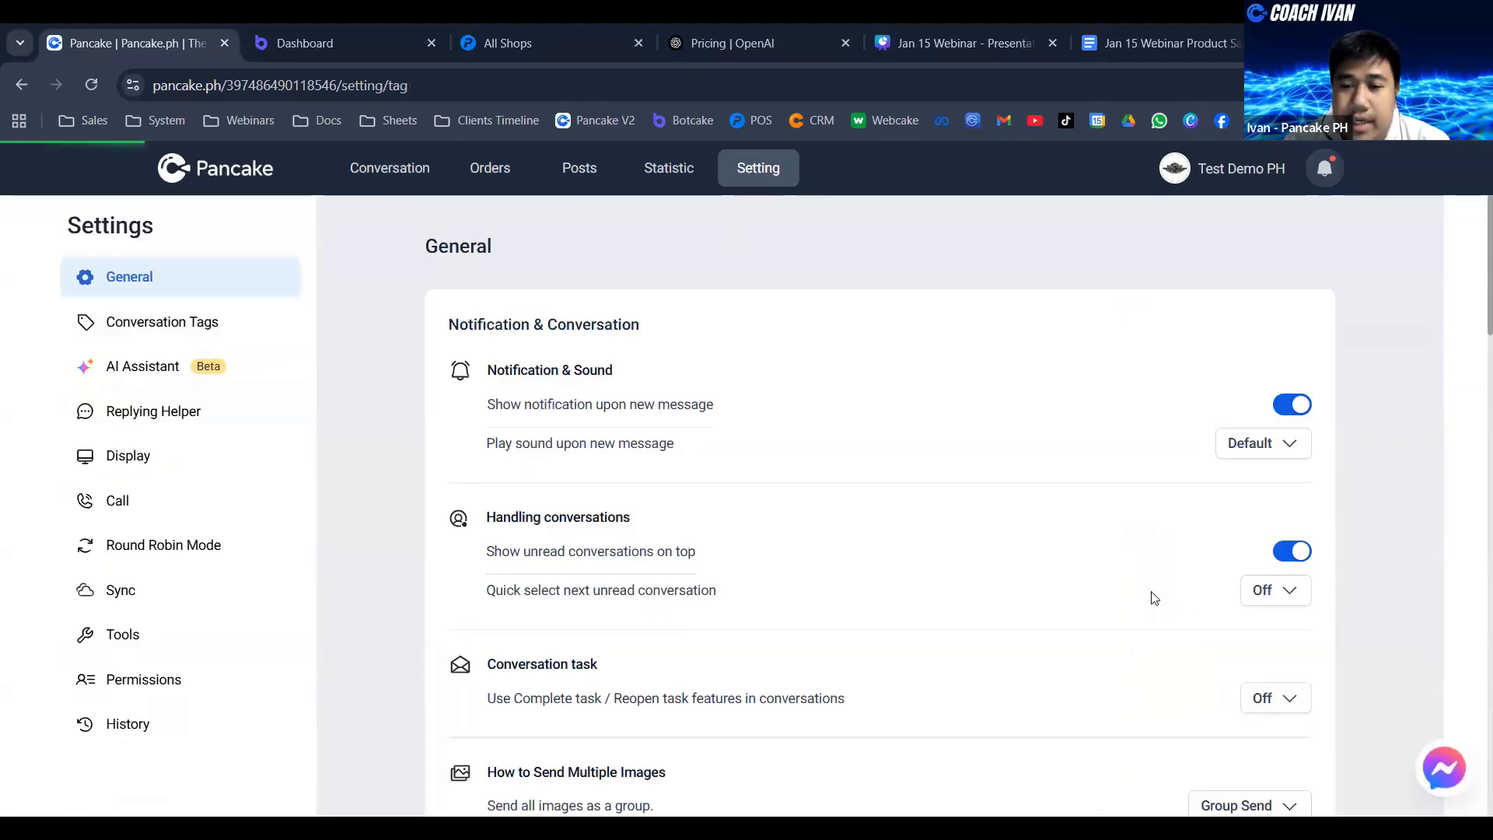
scroll(1322, 513, down, 2)
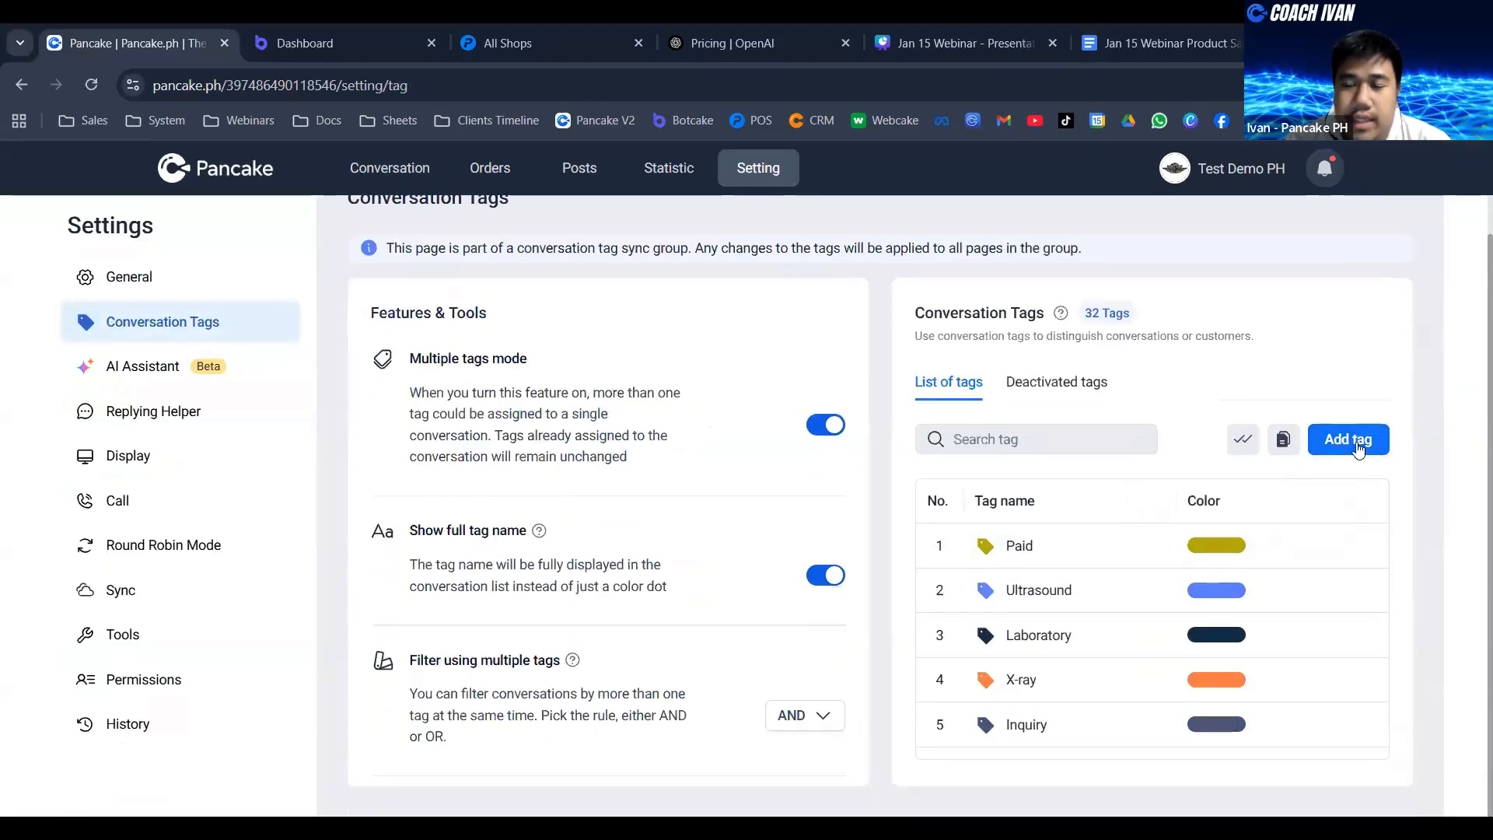
click(1355, 441)
click(622, 415)
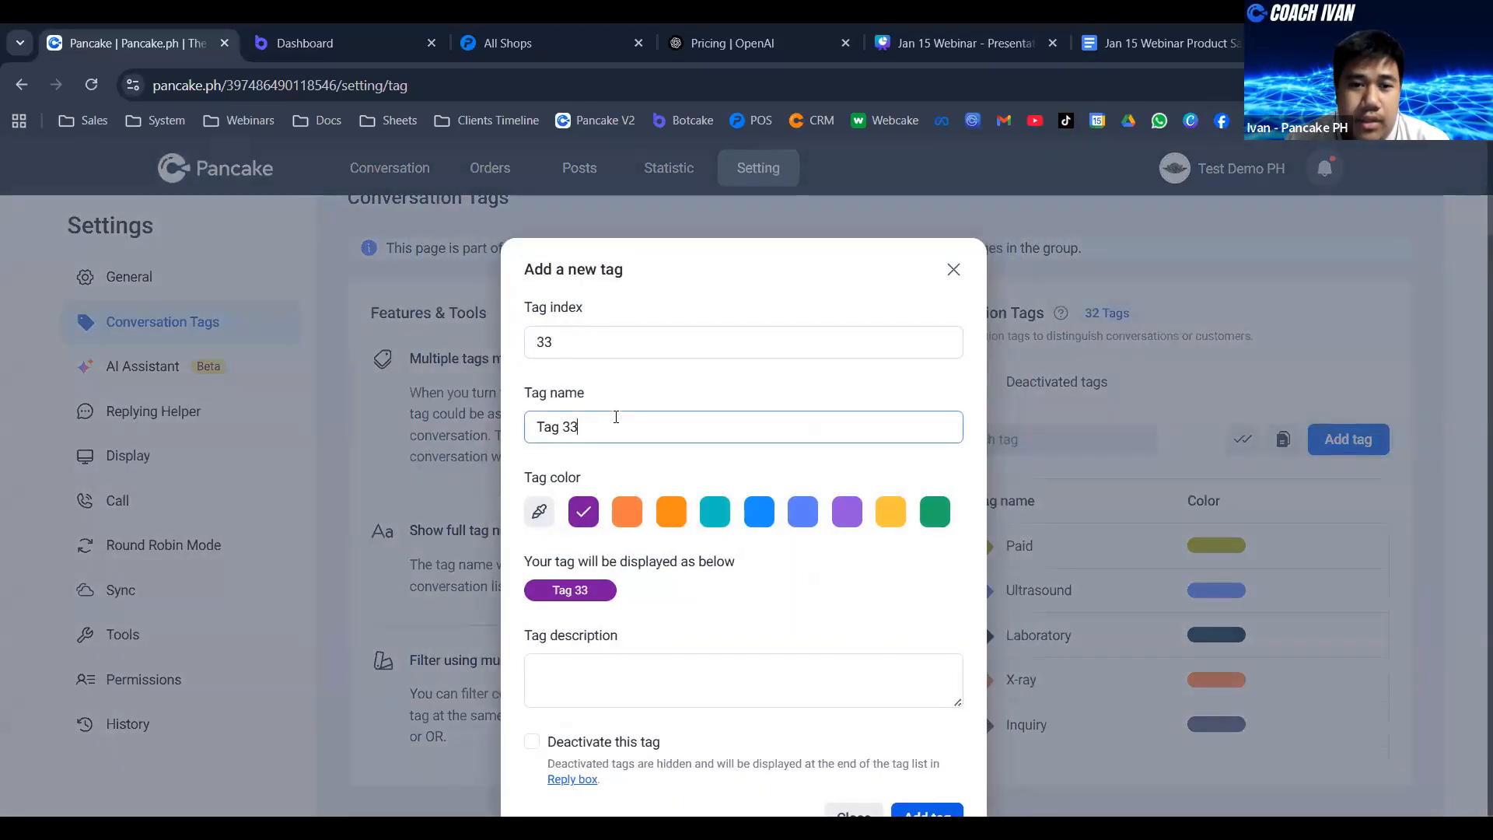
triple_click(616, 417)
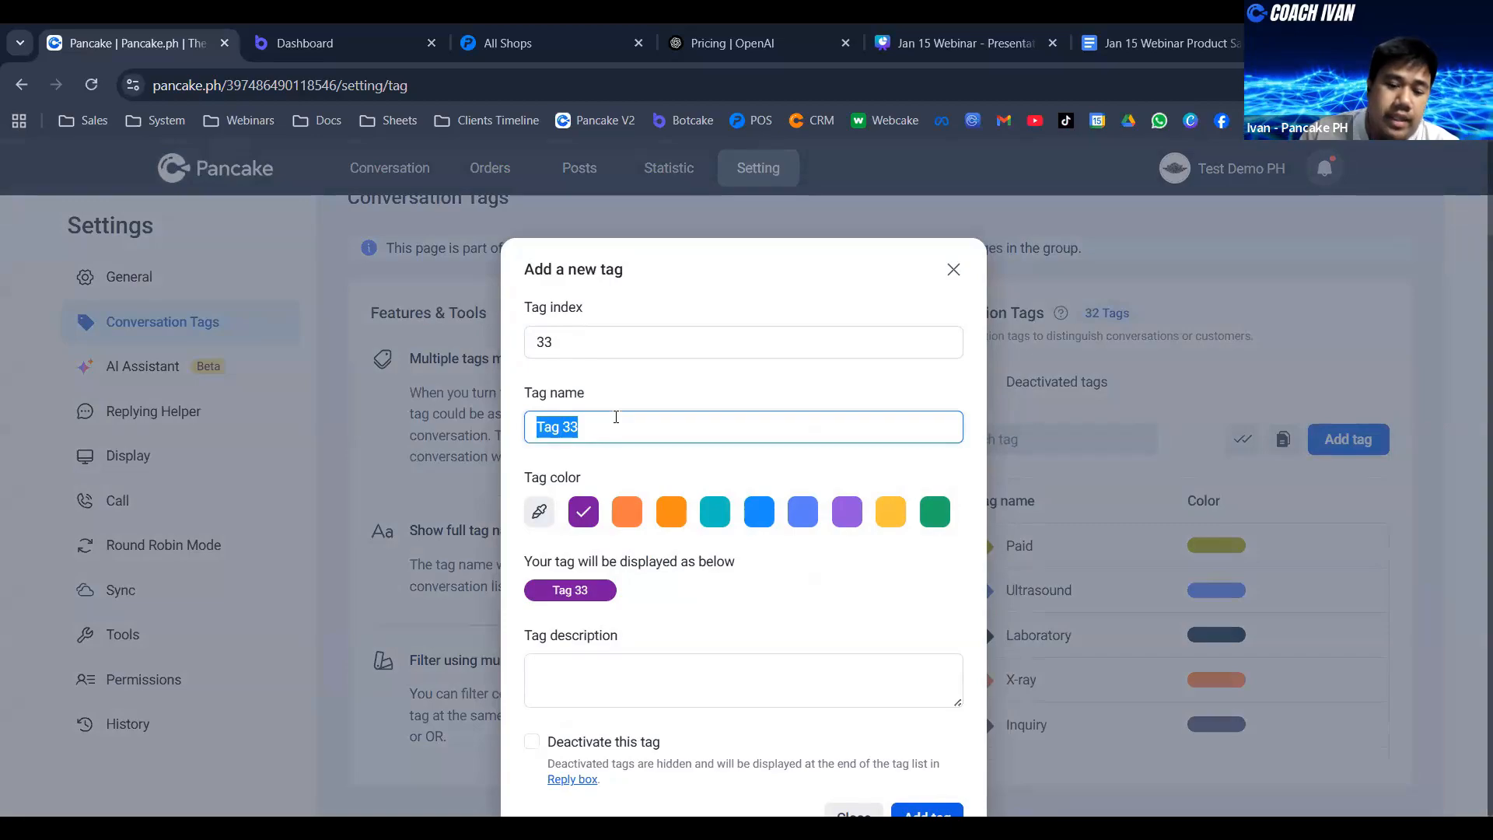
text(New Customer)
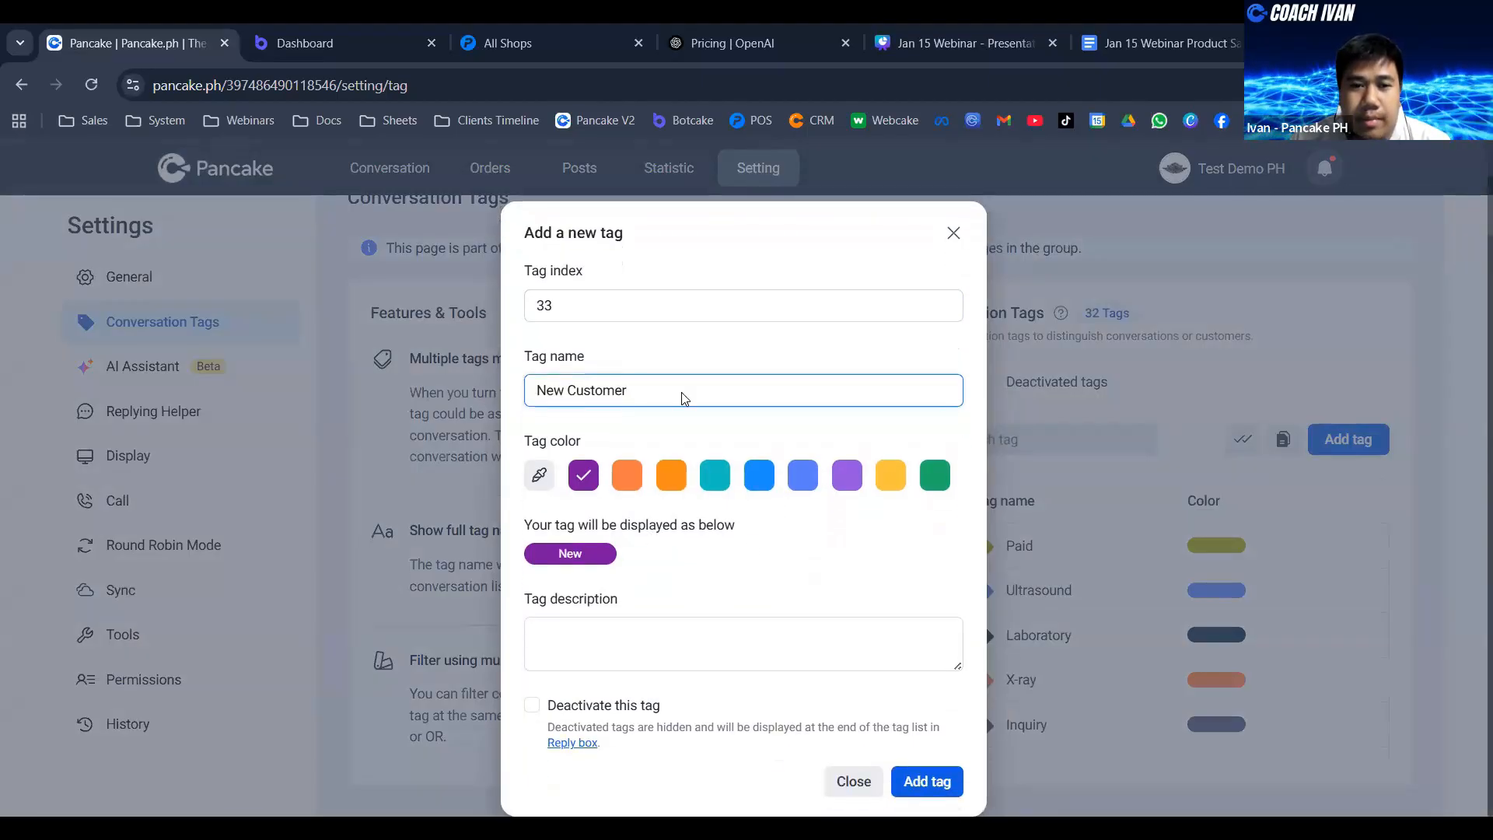
click(927, 782)
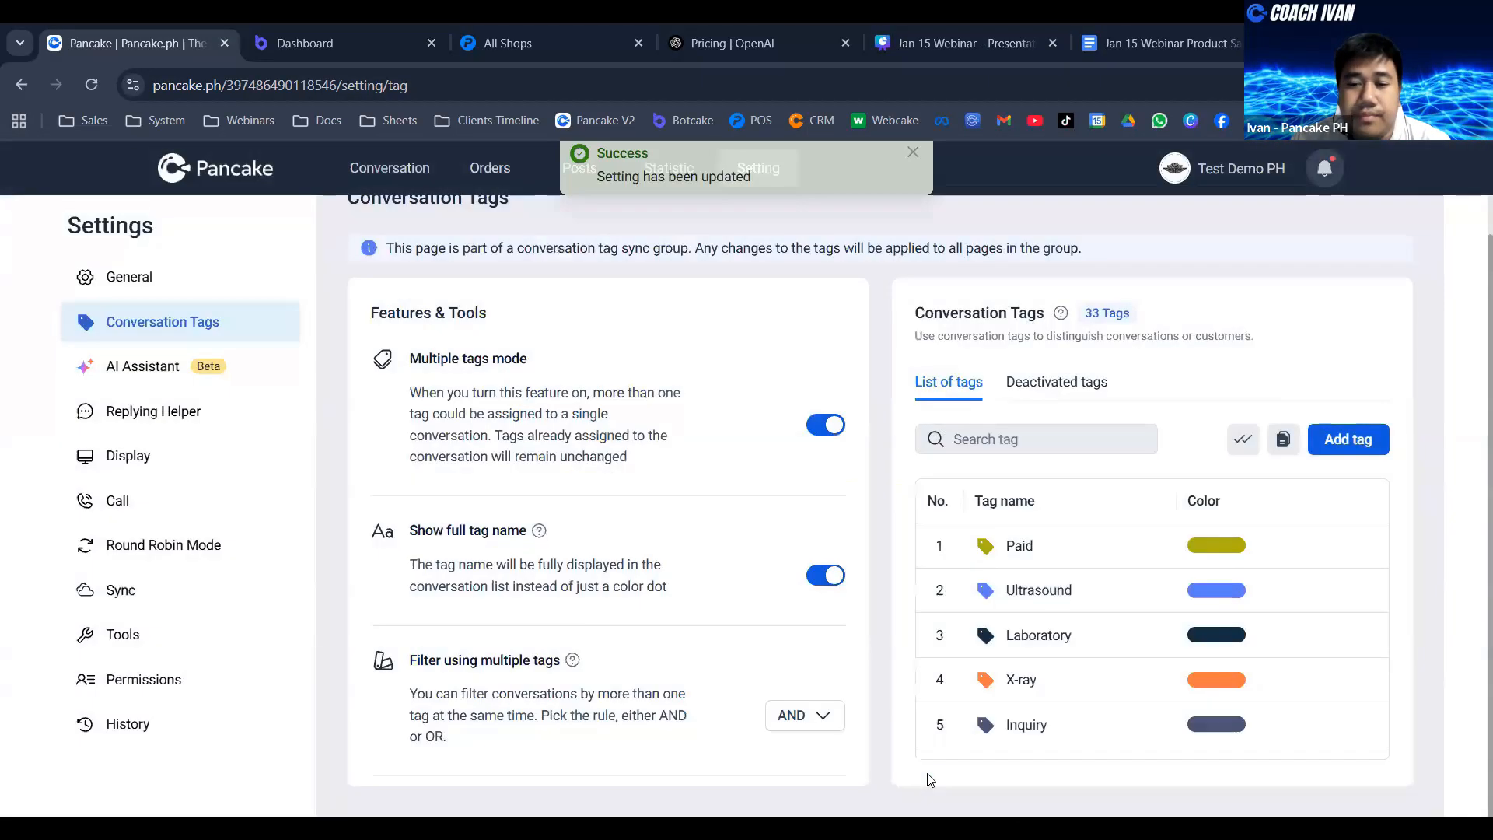
- Check the end of the tag list, then reload the settings page and return to the conversation view
scroll(1053, 586, down, 15)
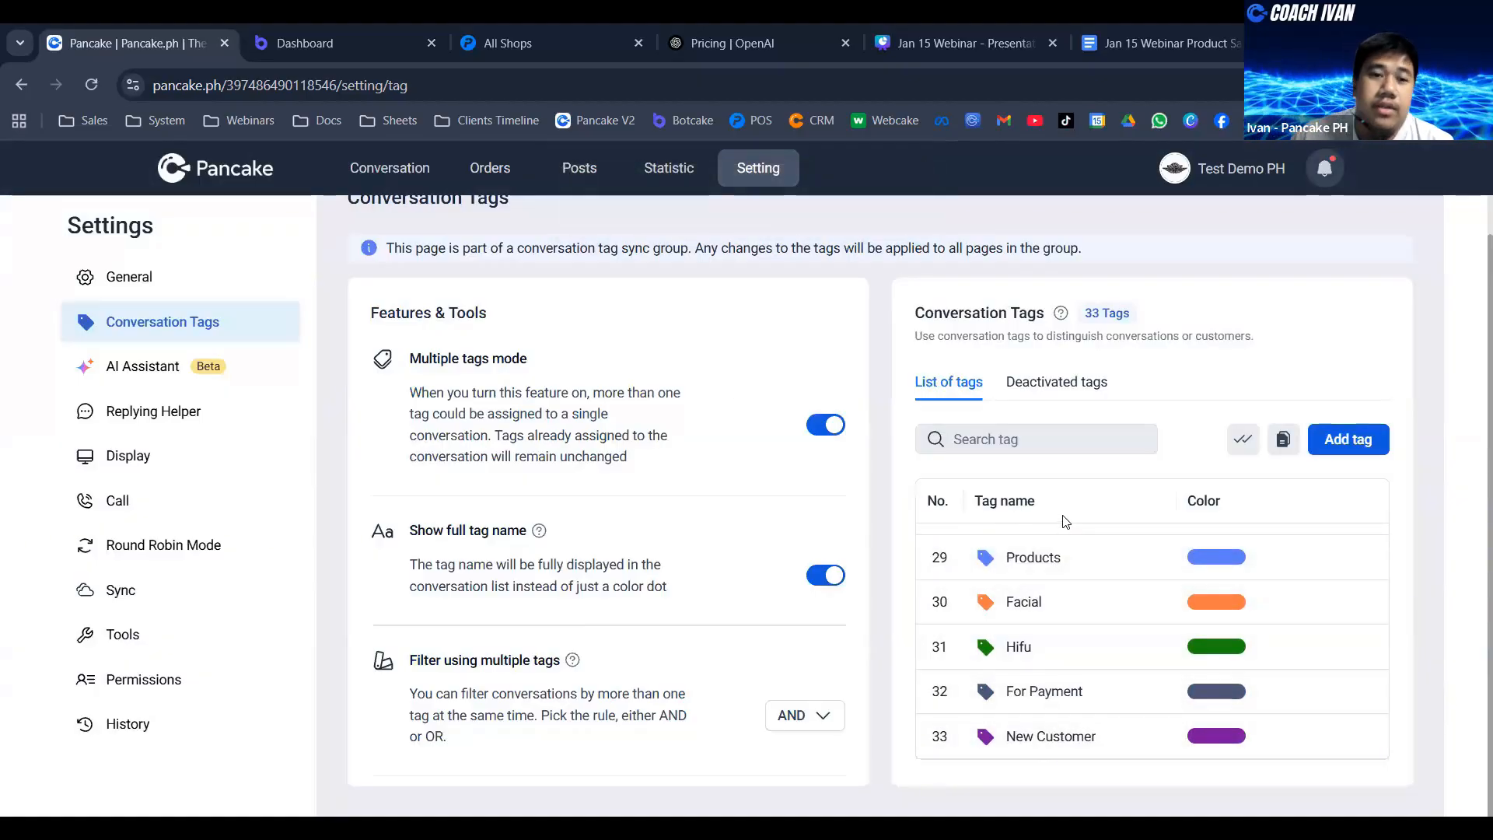
click(95, 84)
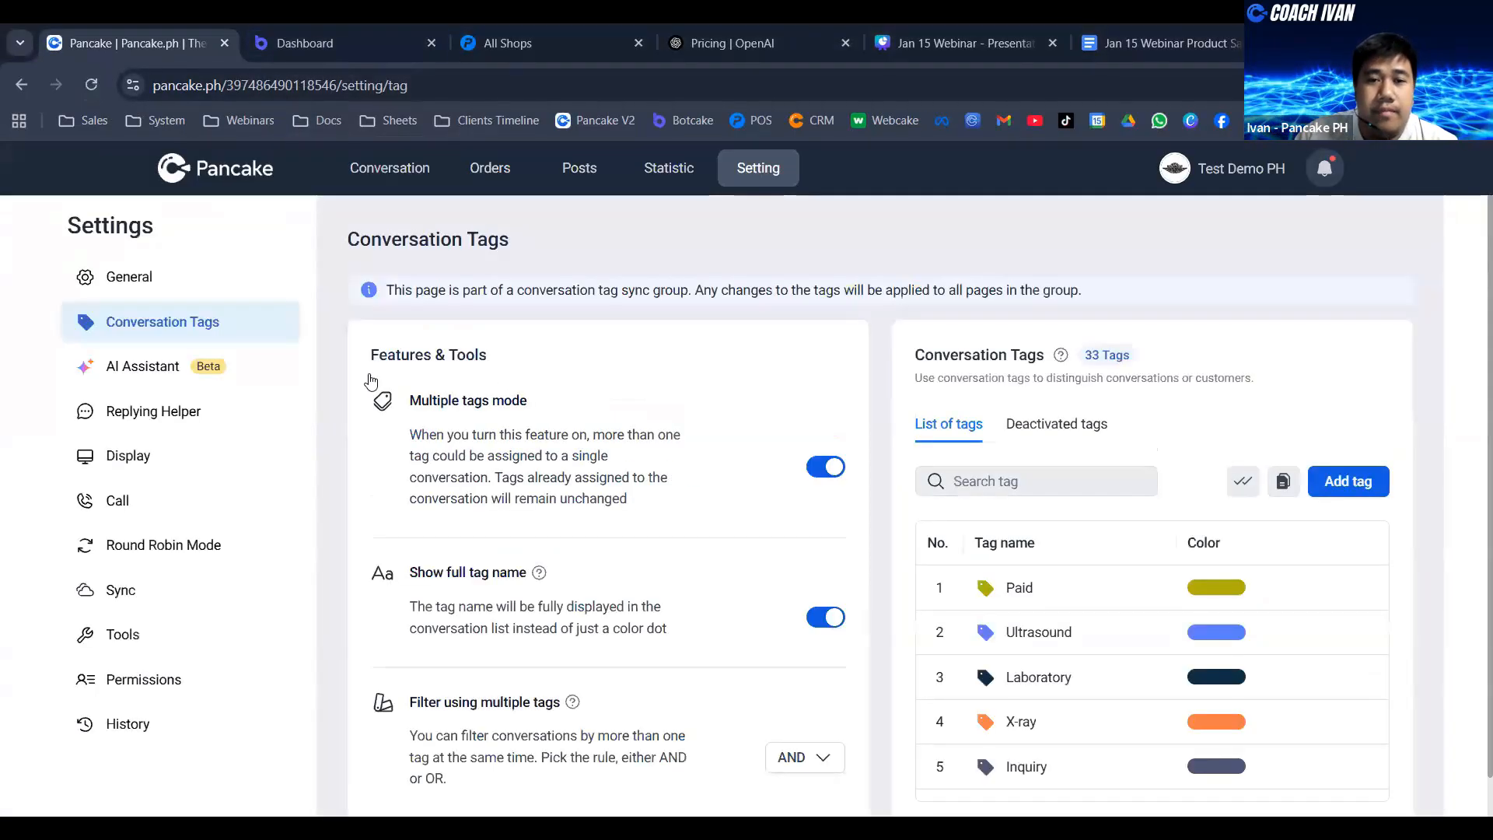
click(370, 171)
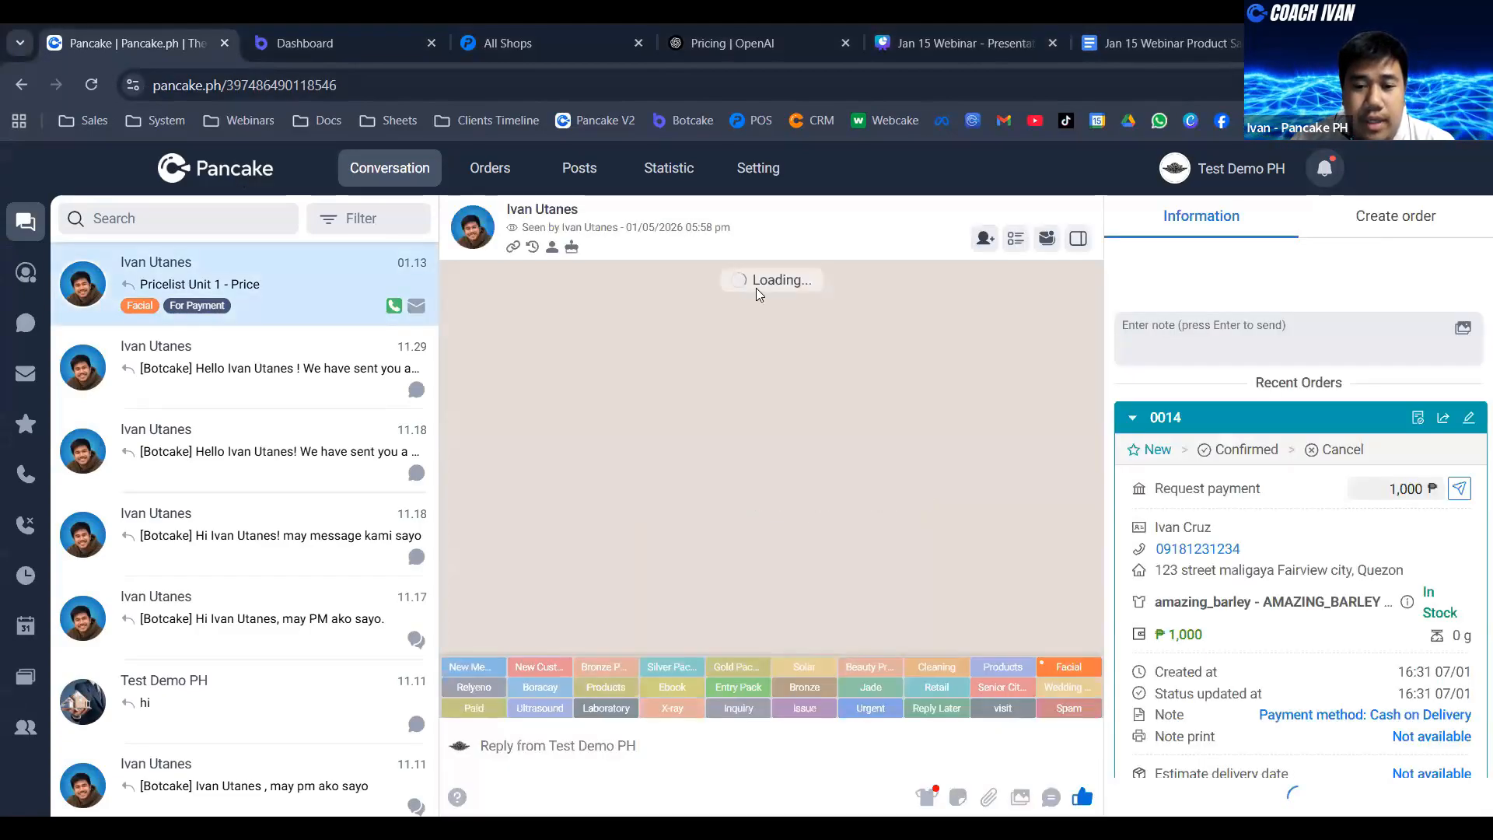
- Search the conversation tags for "new", try the New Customer tag, and clear the search
click(774, 651)
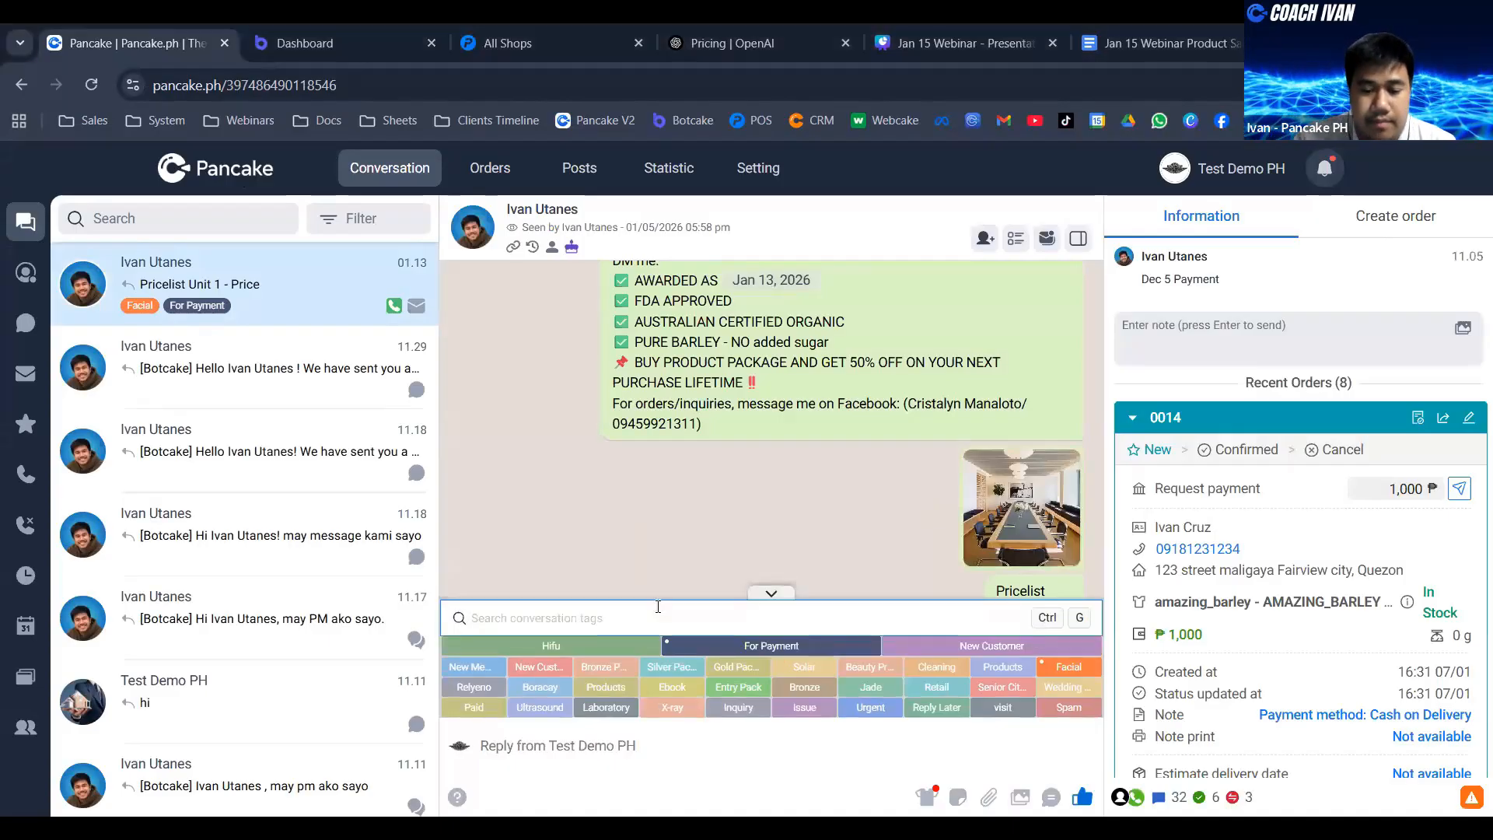
text(new)
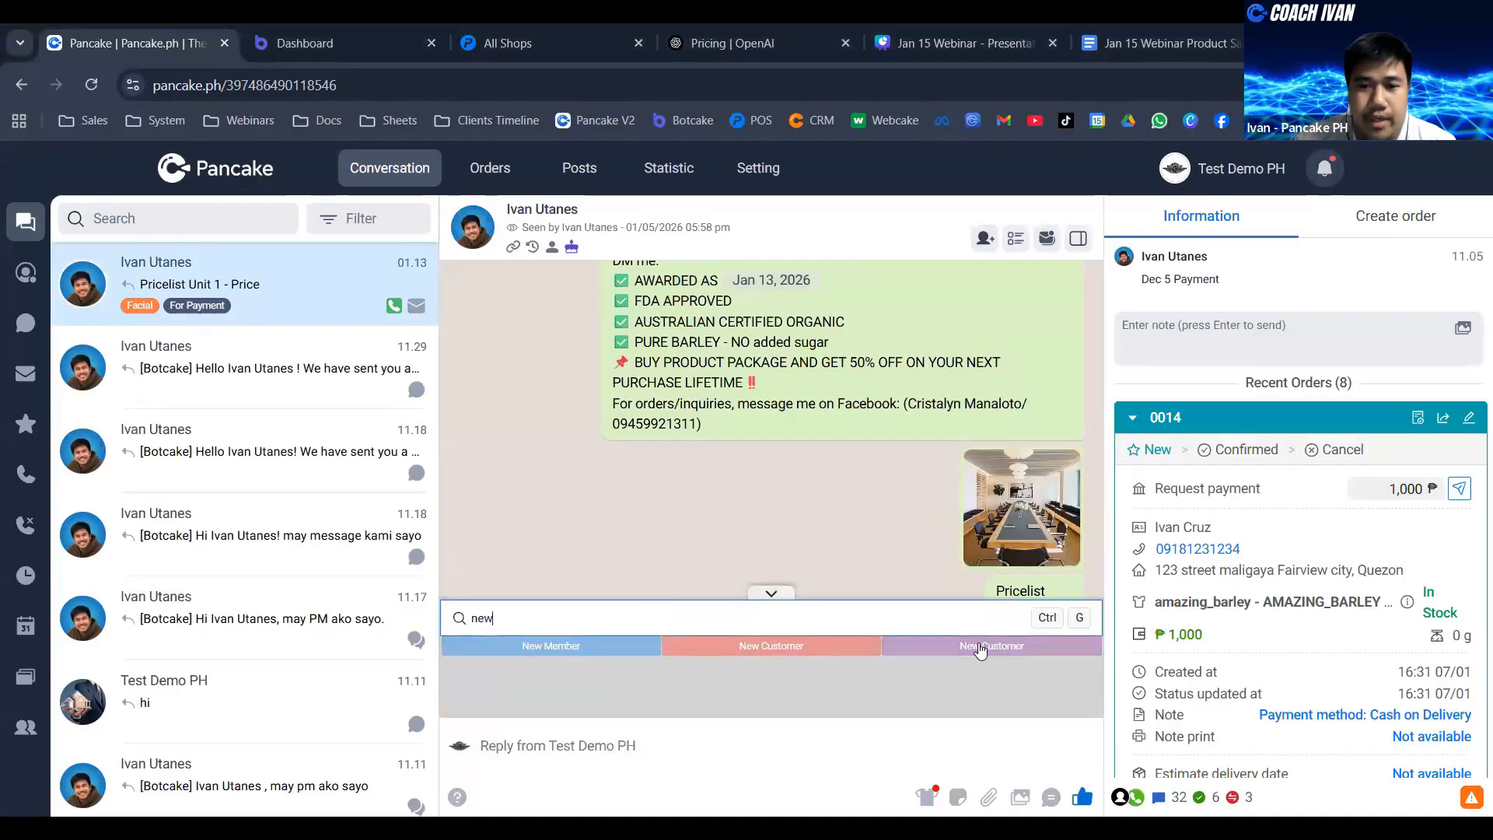
click(981, 649)
click(925, 652)
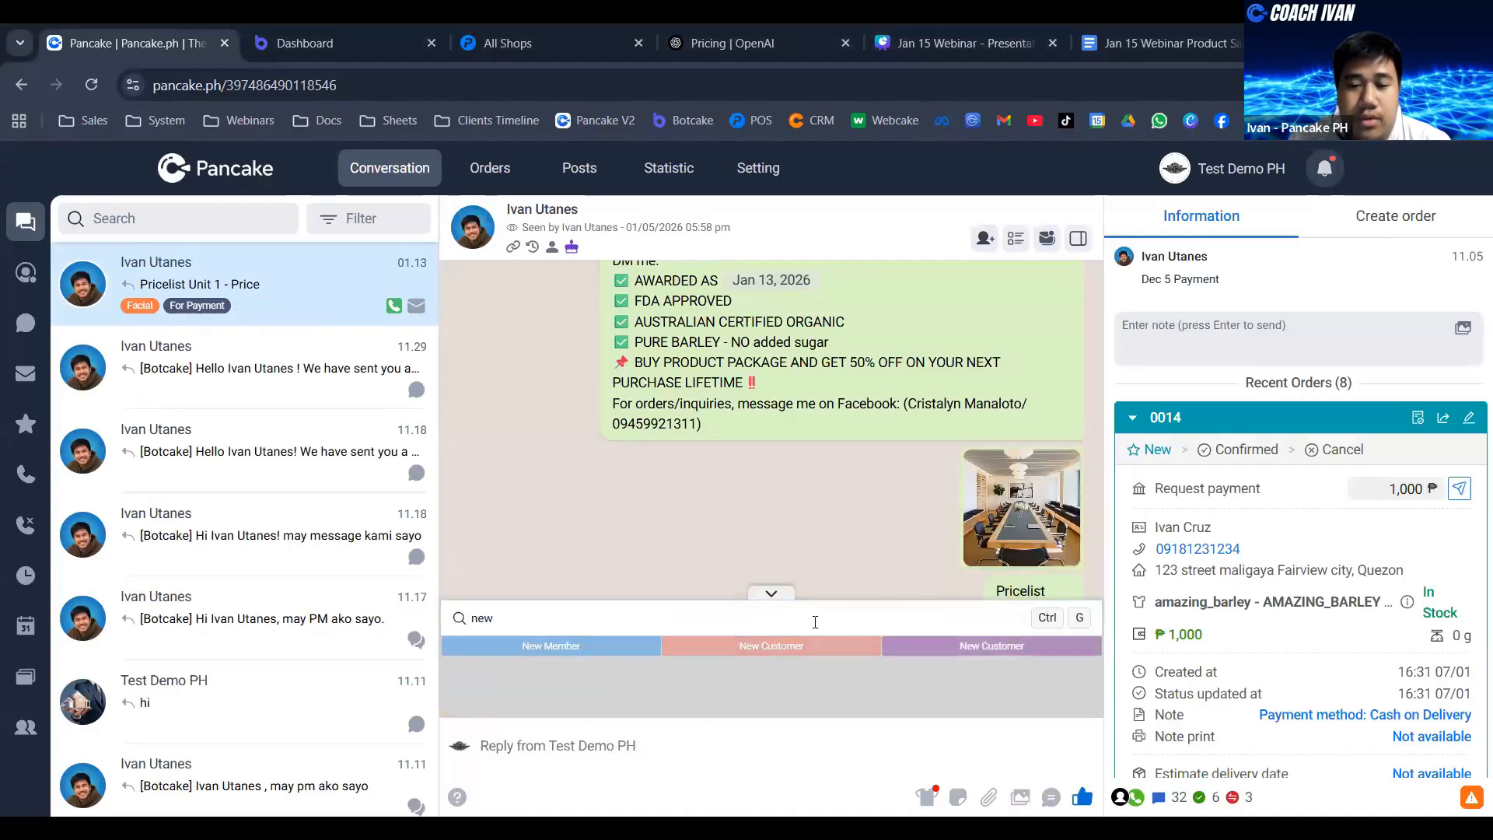
double_click(815, 623)
key(BackSpace)
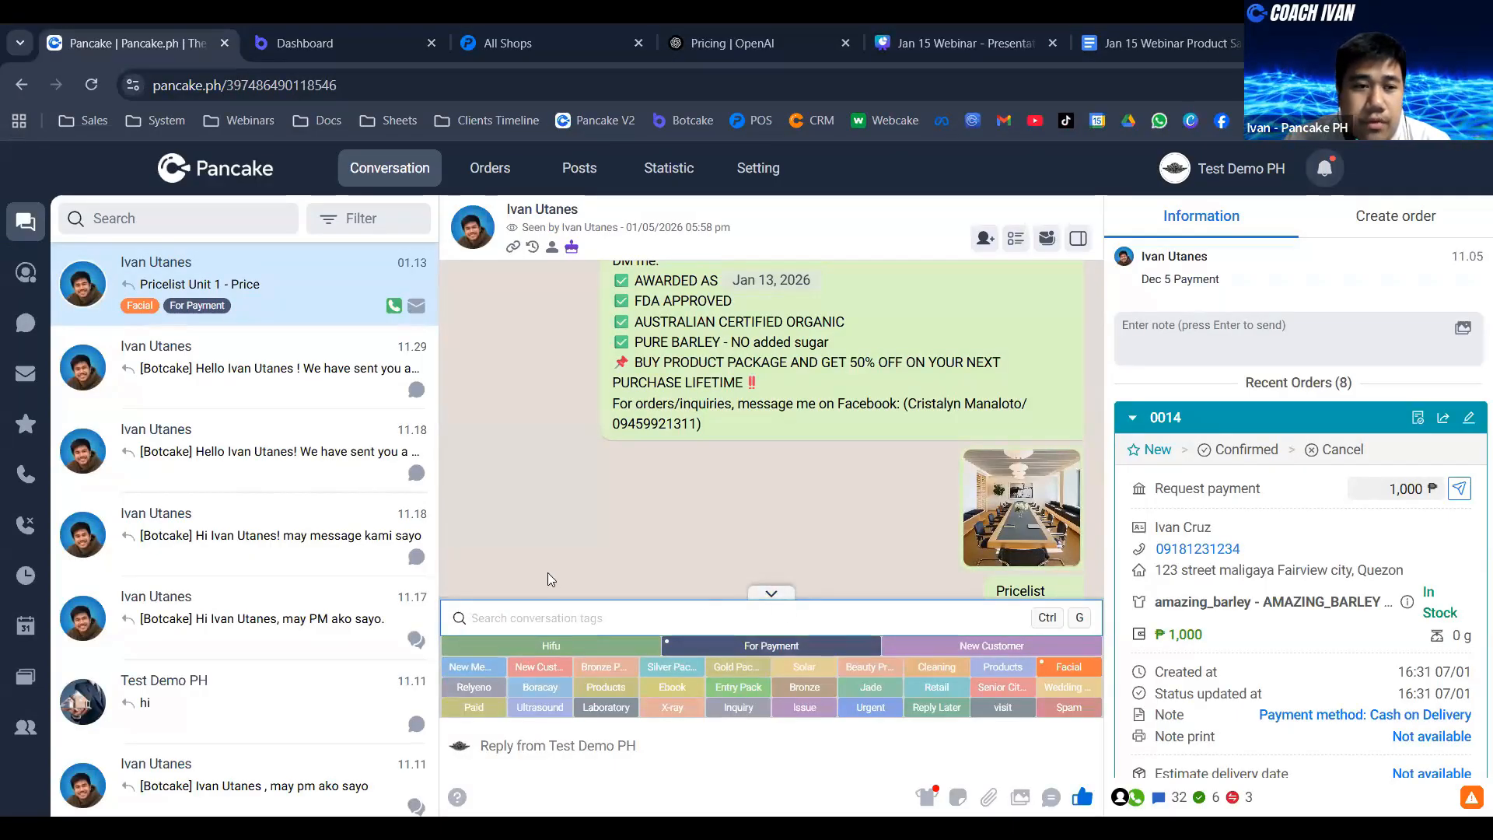
- Remove the For Payment and Facial tags from the conversation, trying the Bronze Package and Silver Package tags on and off in between
click(678, 650)
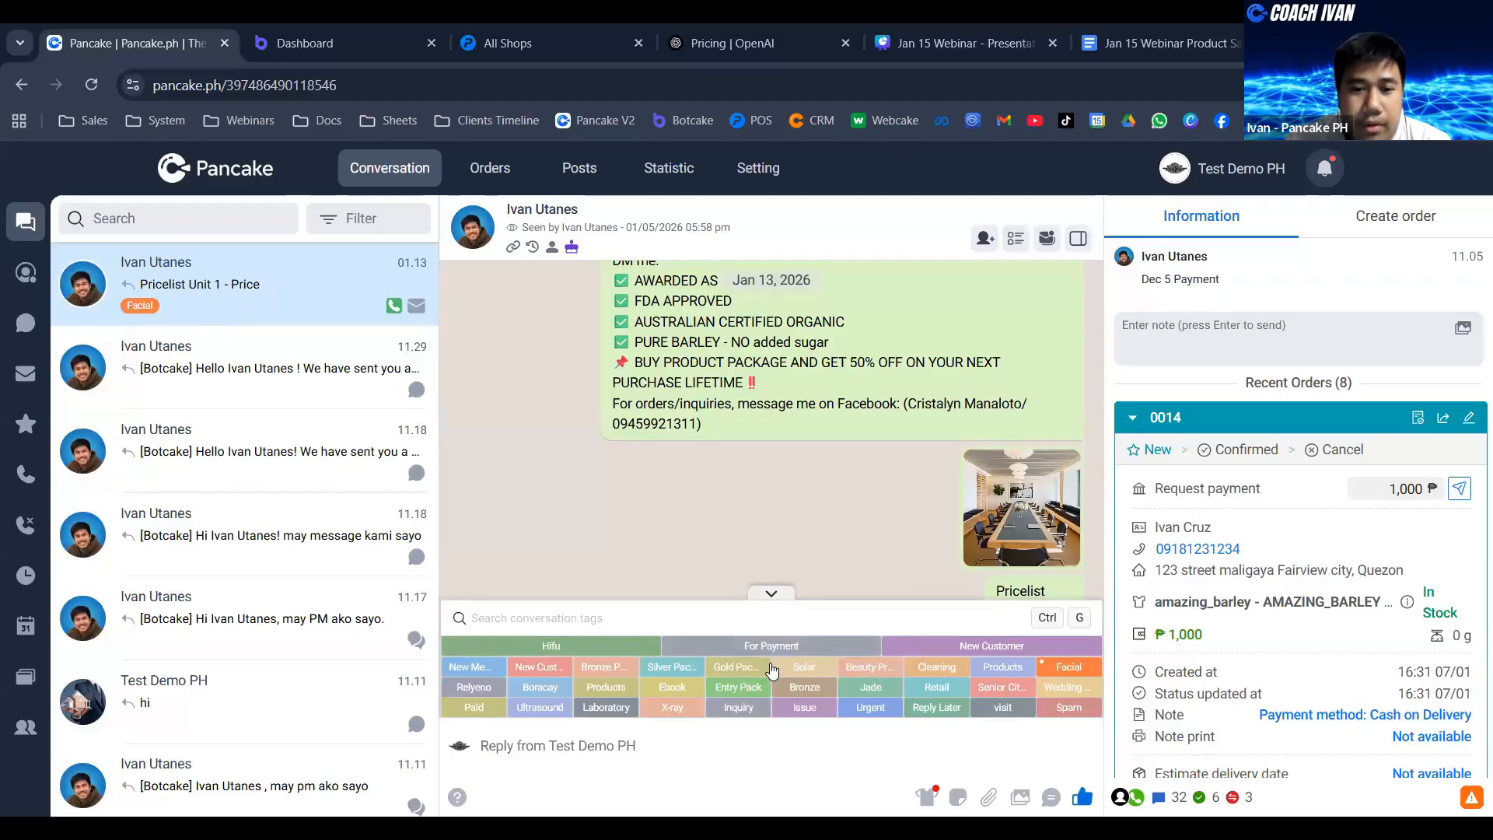
click(619, 674)
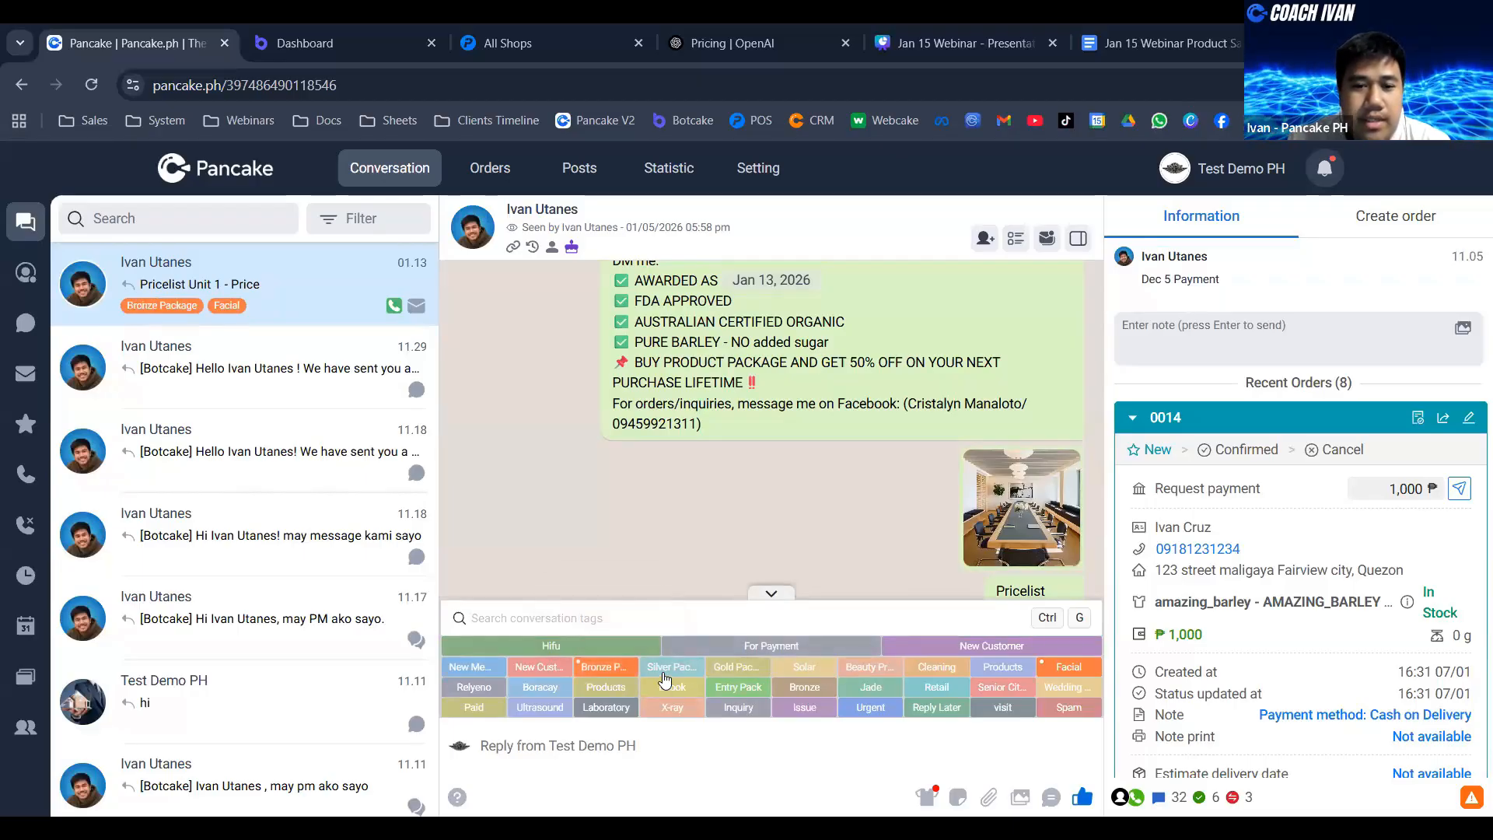
click(668, 675)
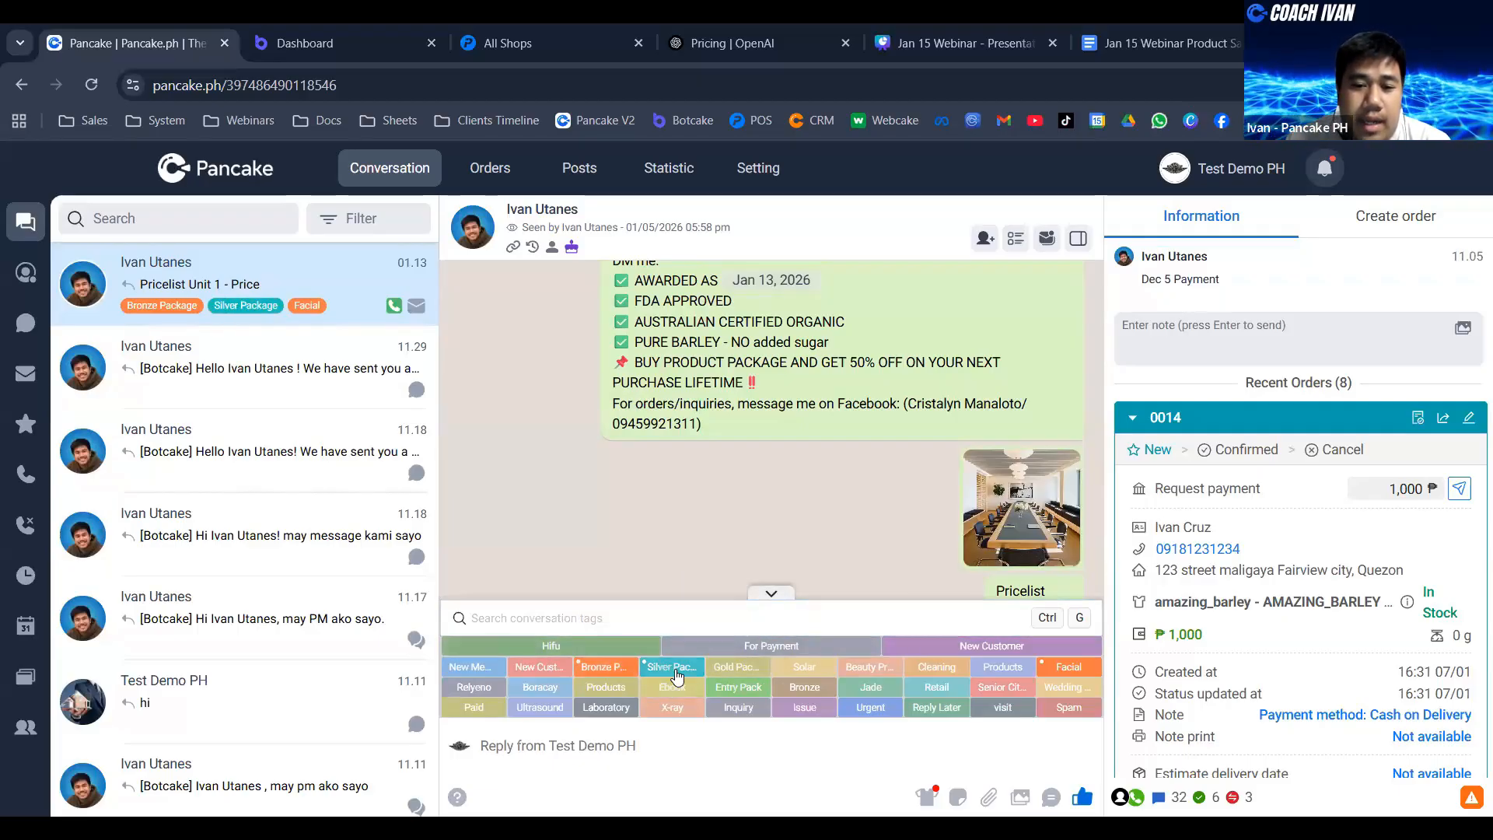
click(607, 671)
click(676, 672)
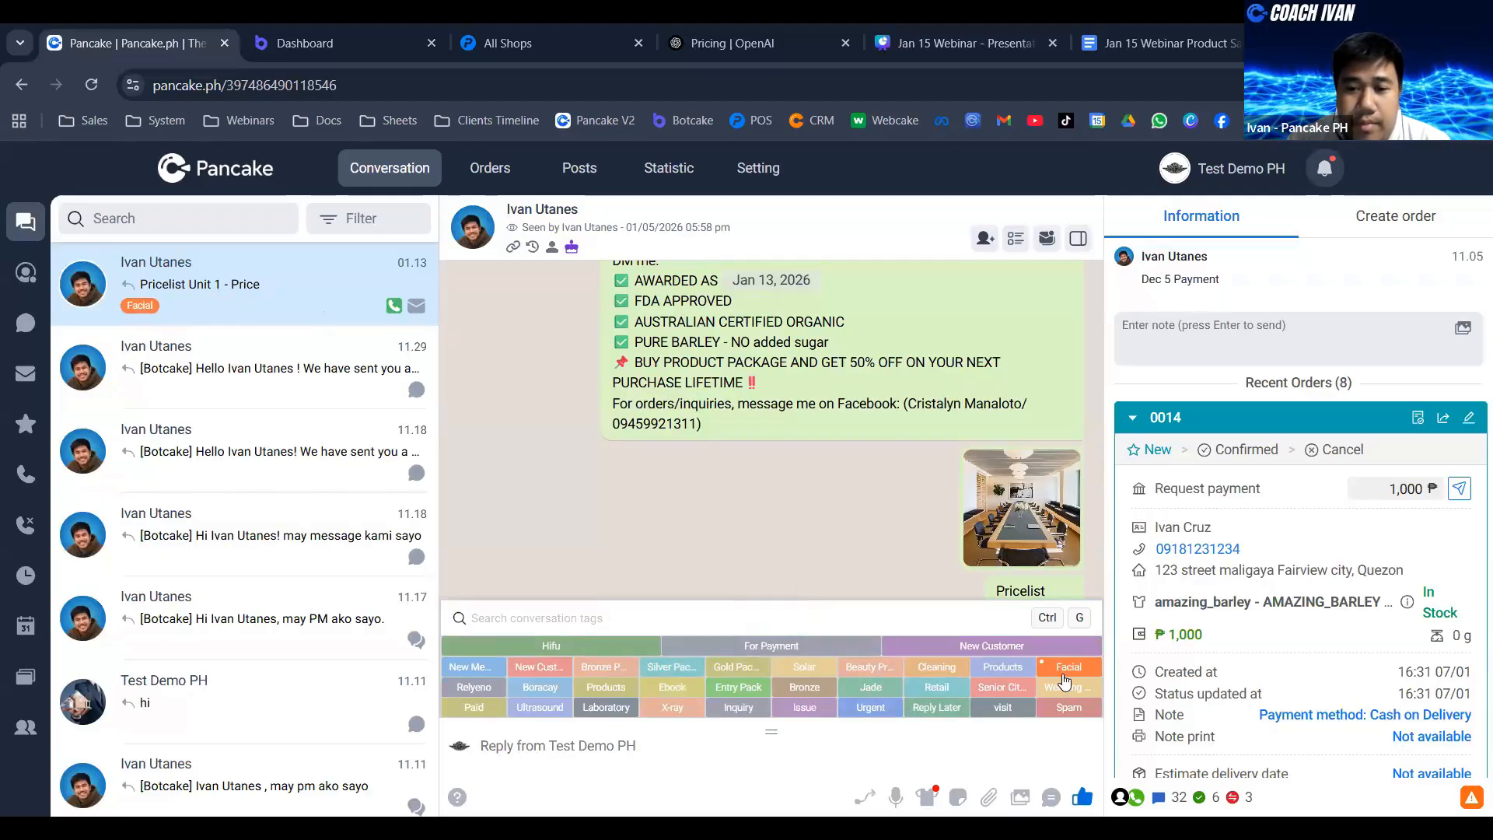
click(1064, 678)
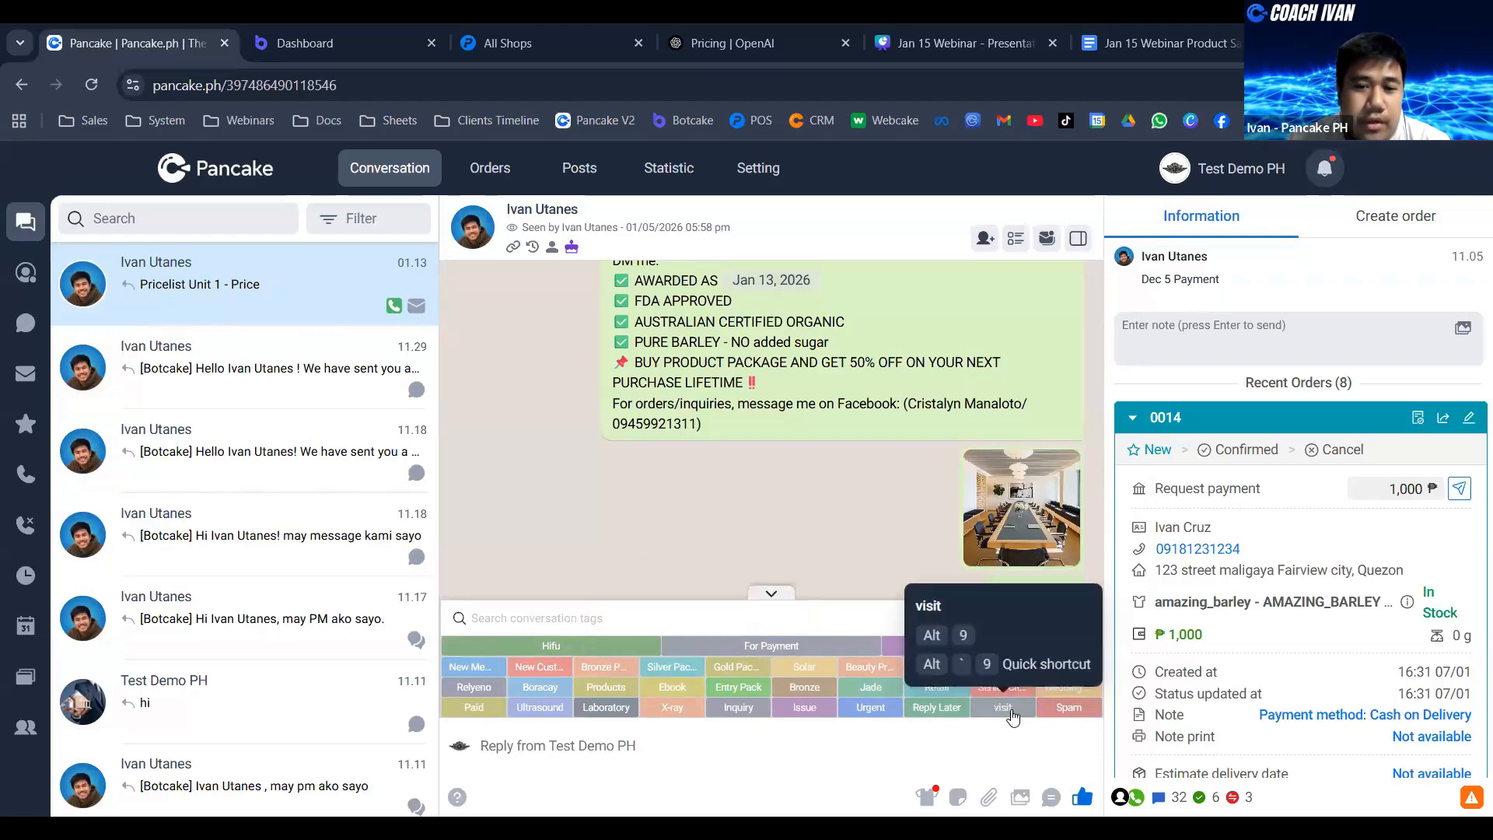
- Try the visit, Urgent and Inquiry tags on the conversation one at a time, removing each again
click(1011, 710)
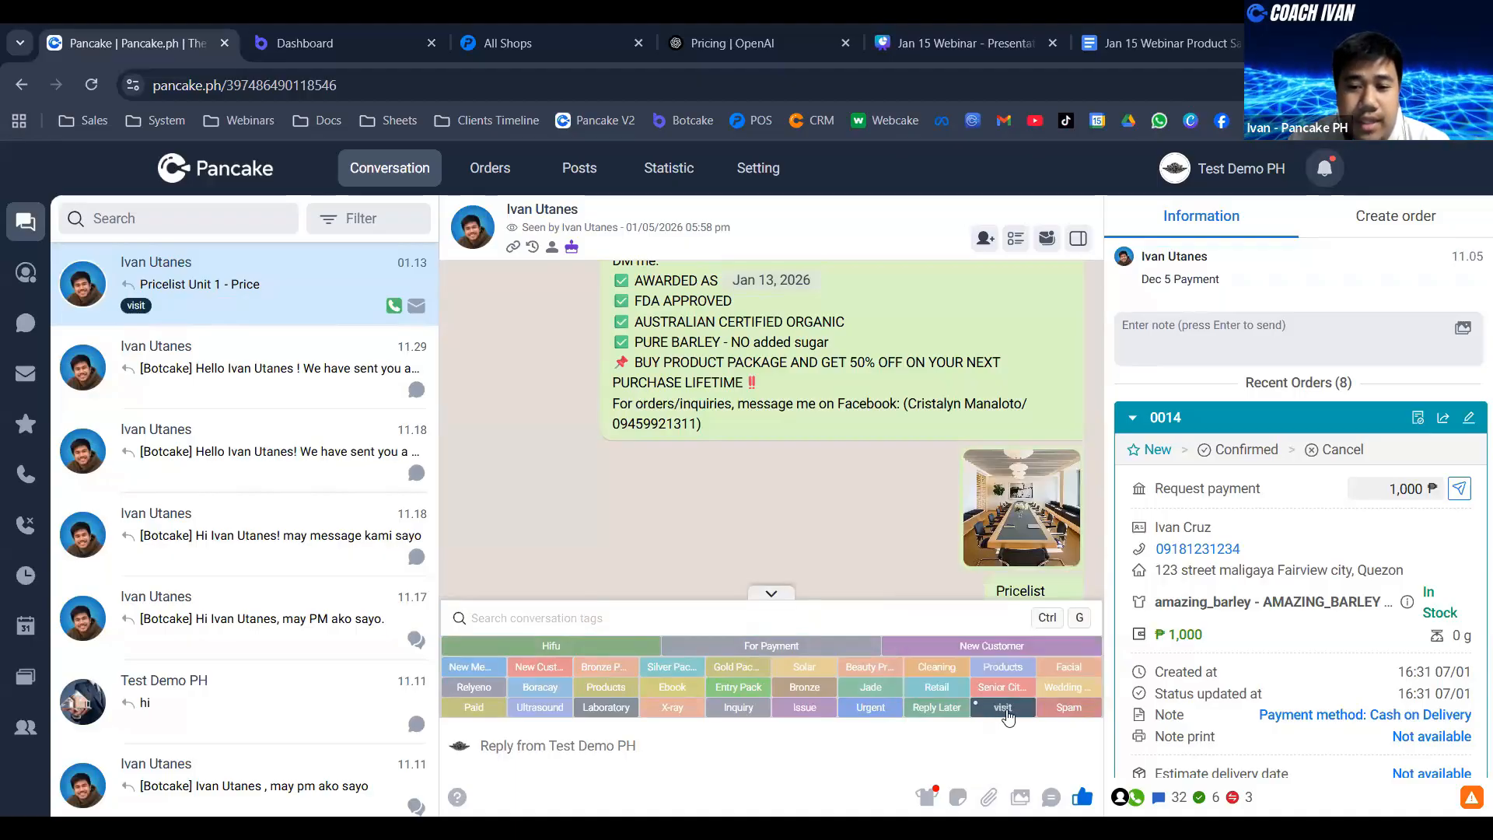
click(1008, 712)
click(874, 711)
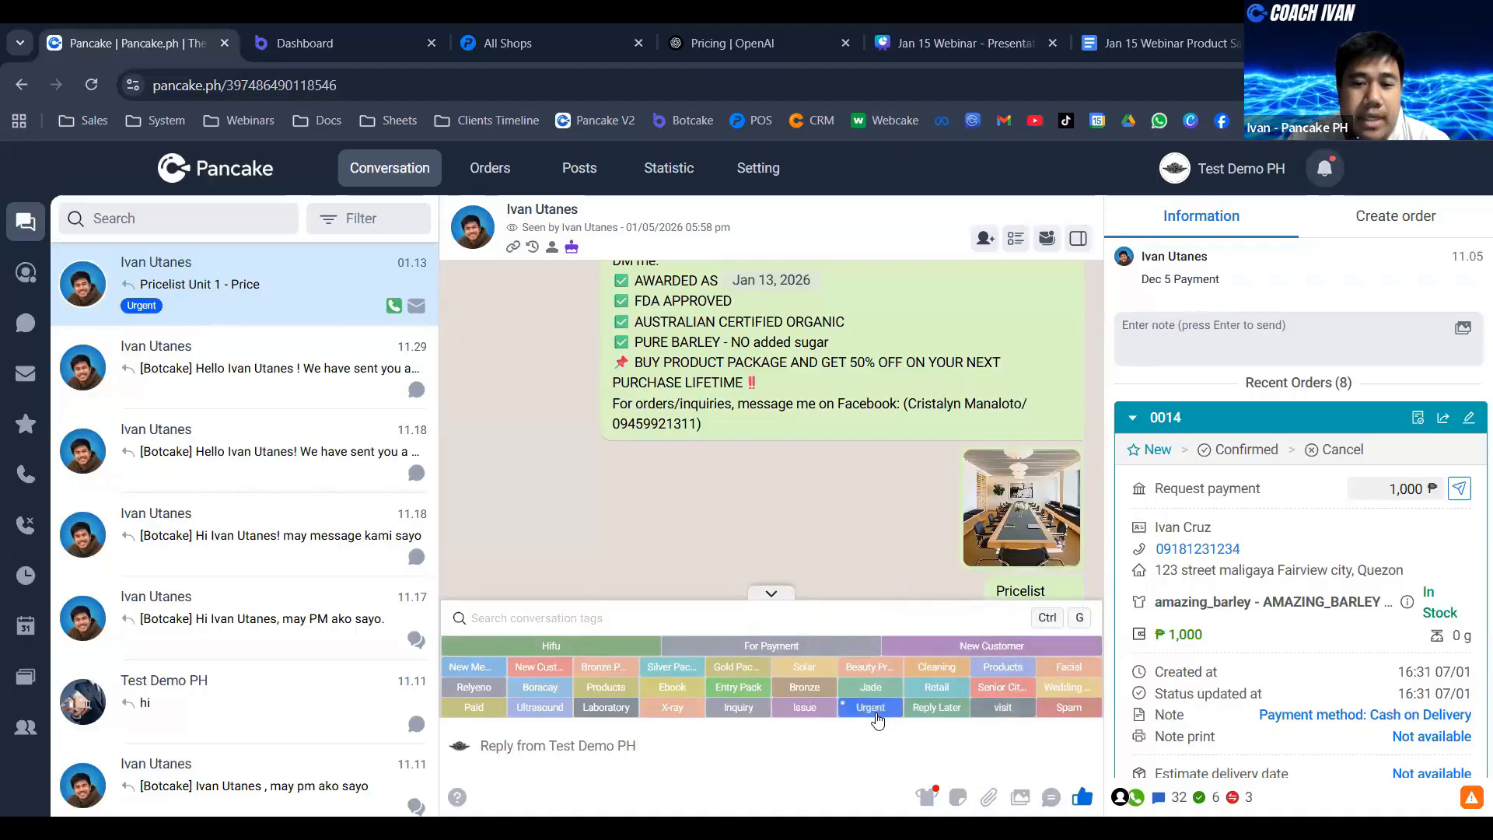
click(875, 712)
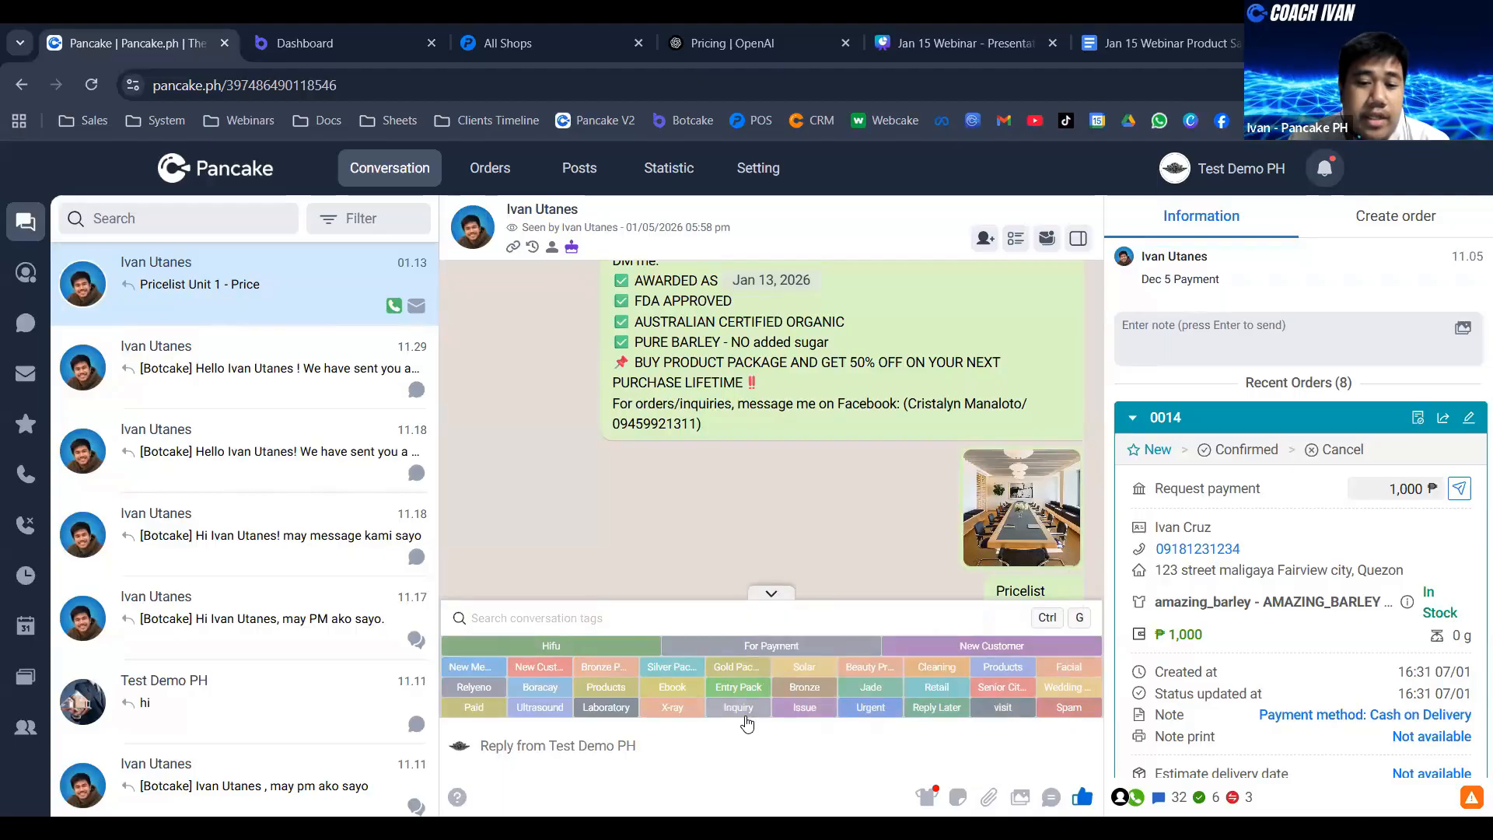
click(745, 714)
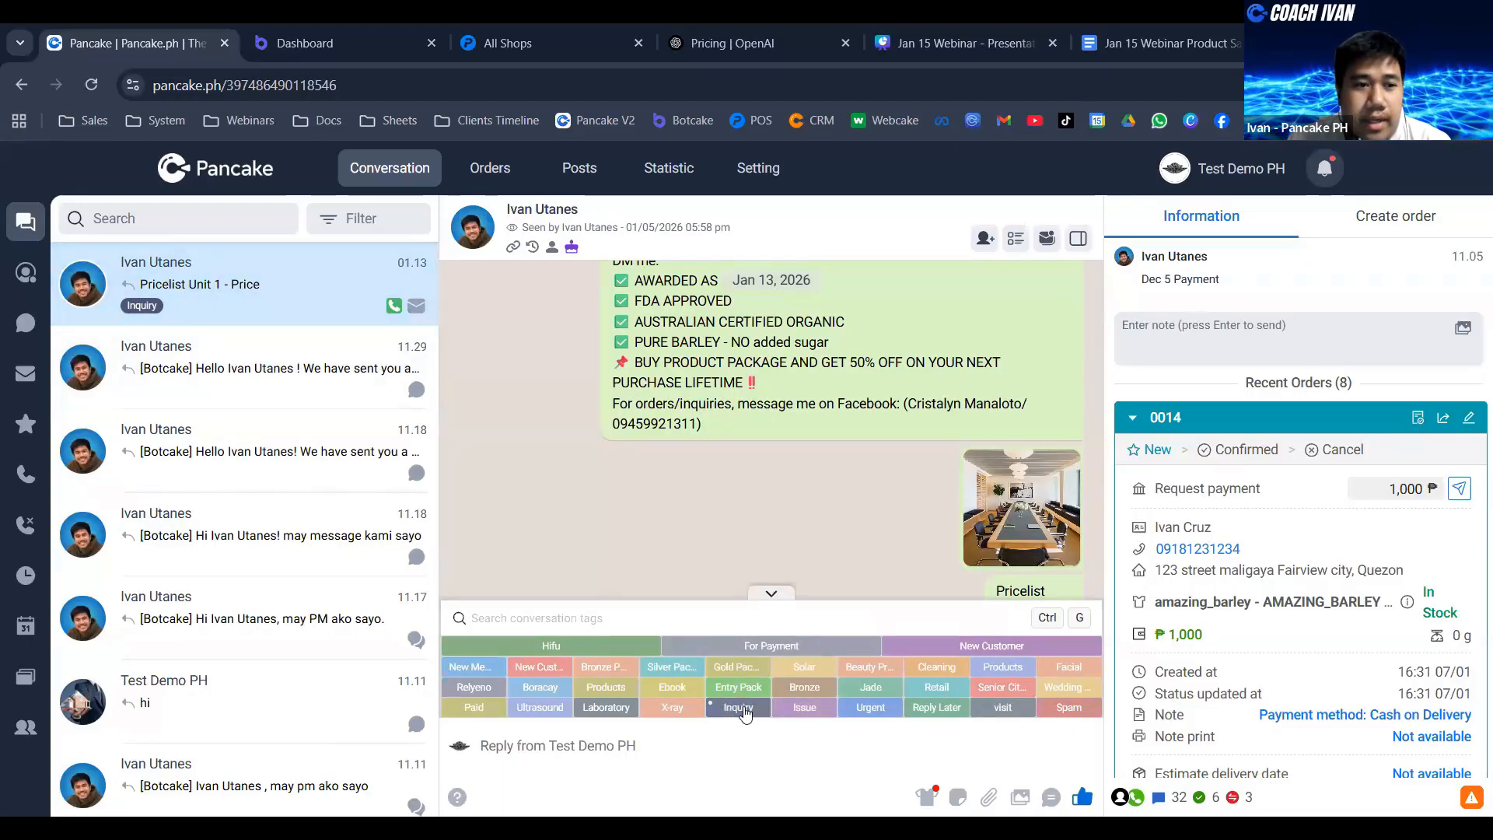
click(746, 714)
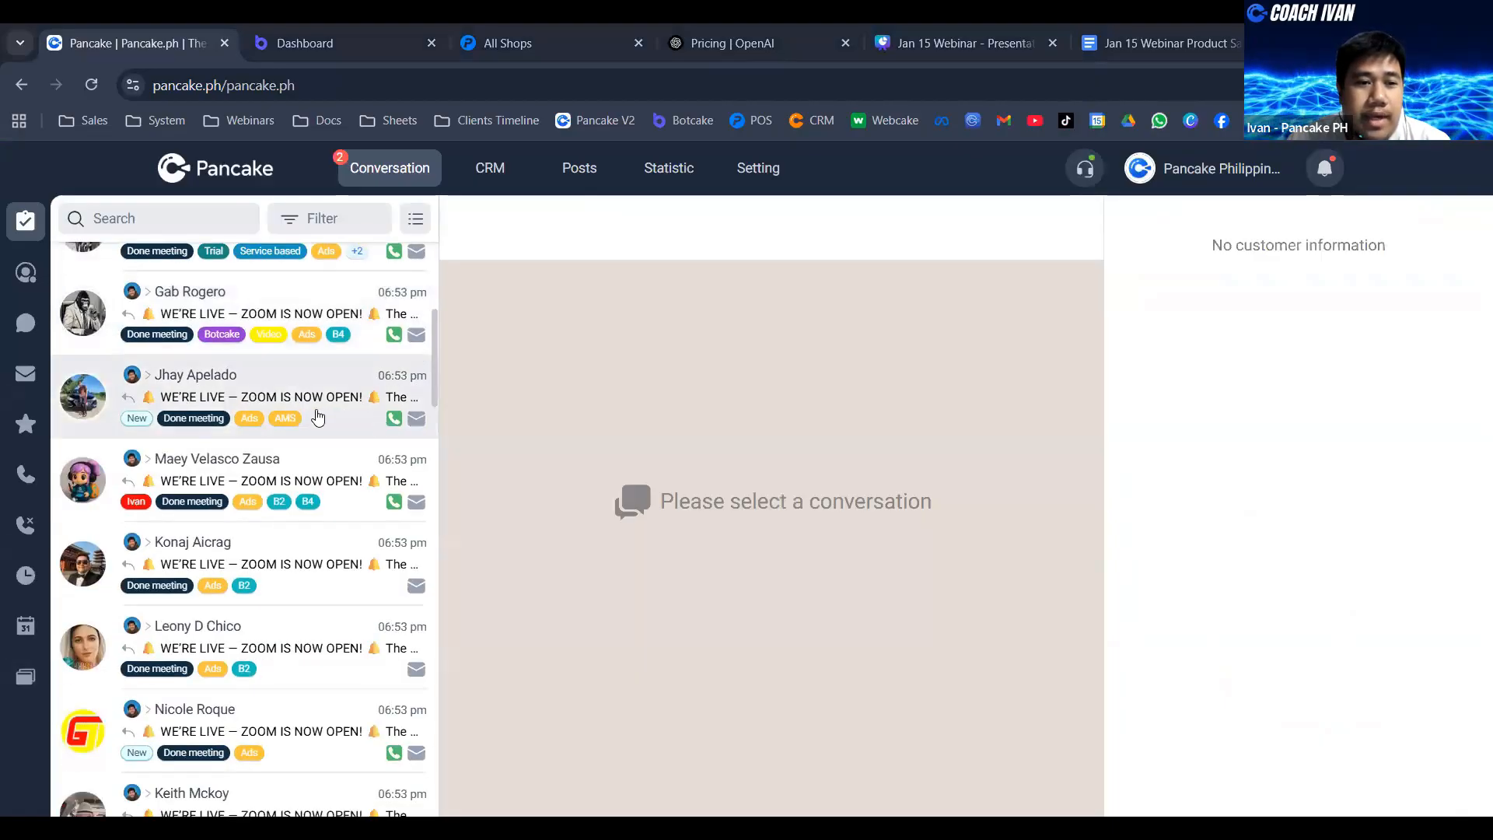
- Filter the Pancake Philippines conversations to include only those with the Book a Demo tag, finding it by searching "book"
scroll(365, 402, down, 1)
scroll(334, 435, down, 10)
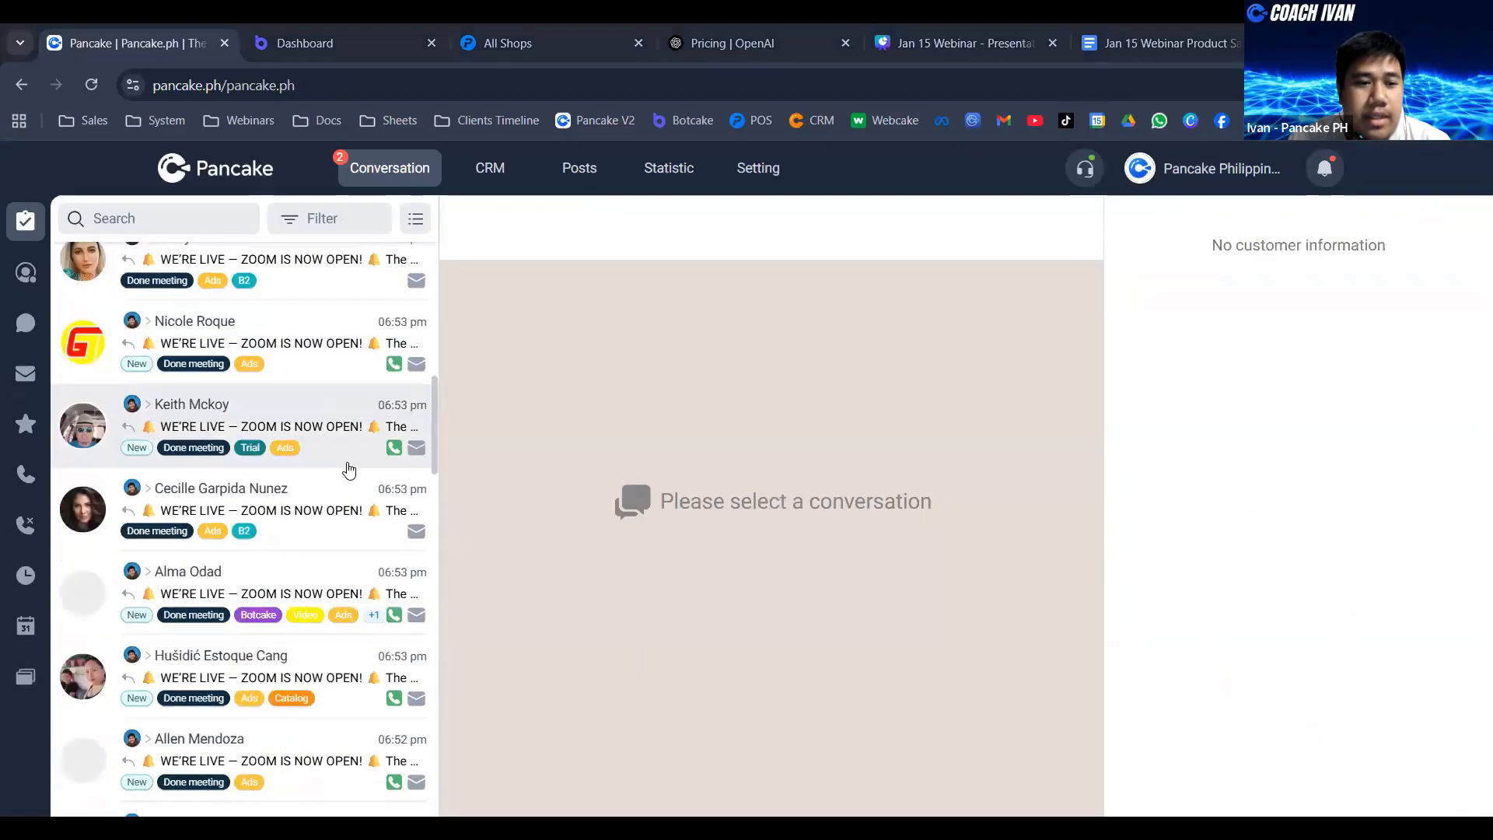
scroll(363, 486, down, 5)
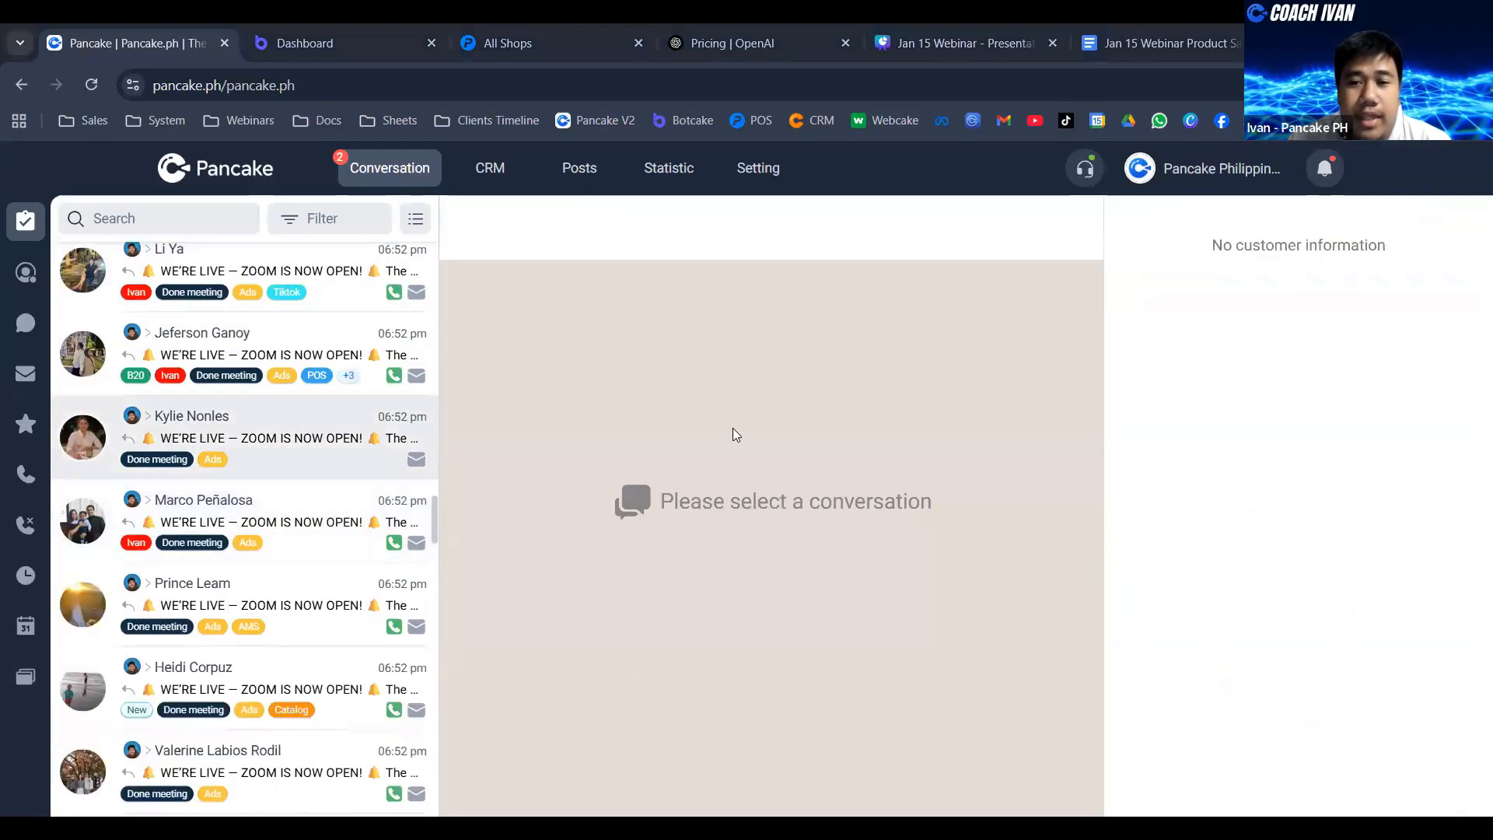
click(1221, 170)
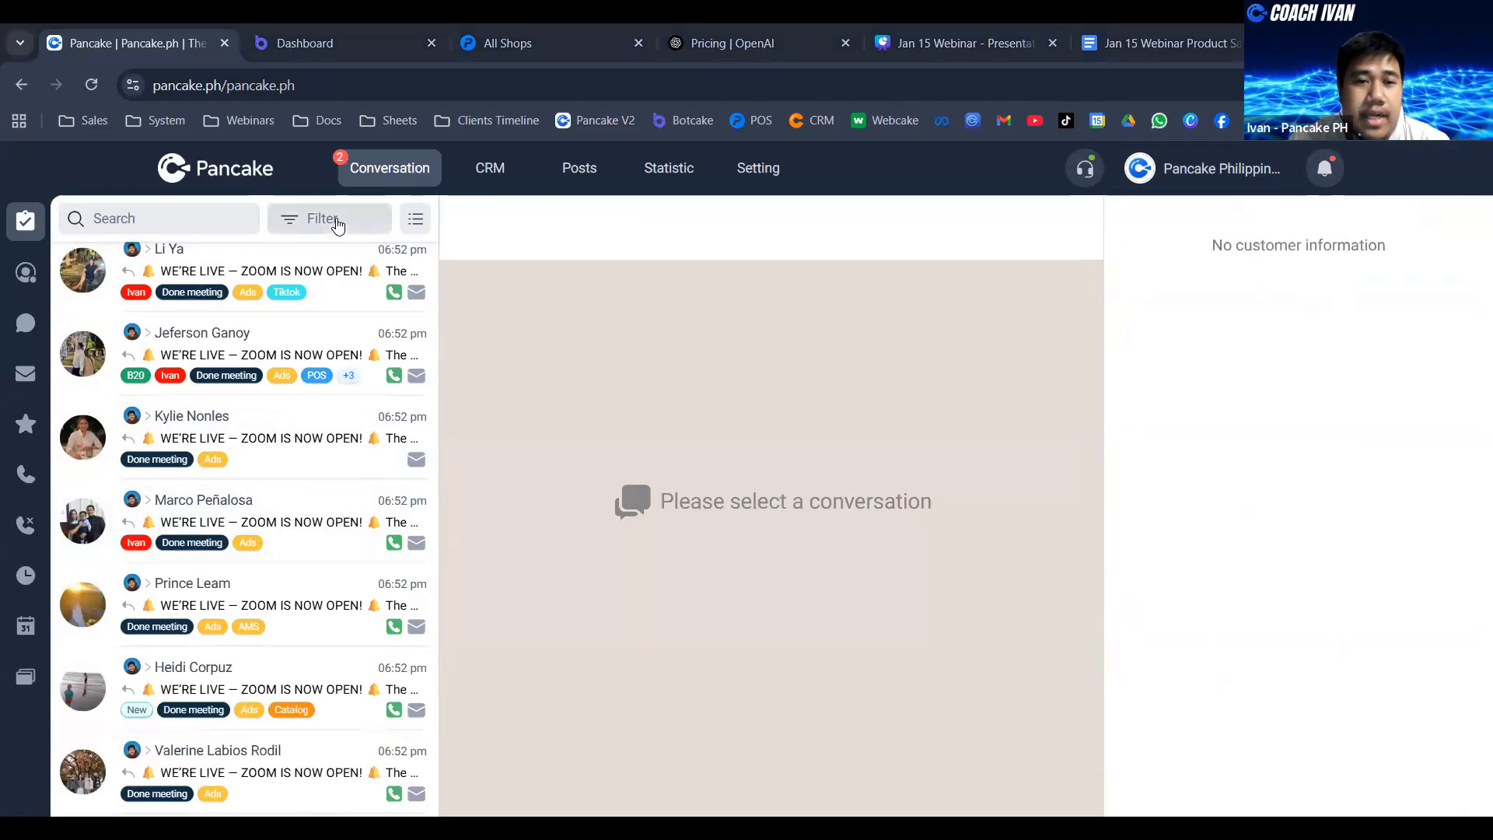
click(337, 224)
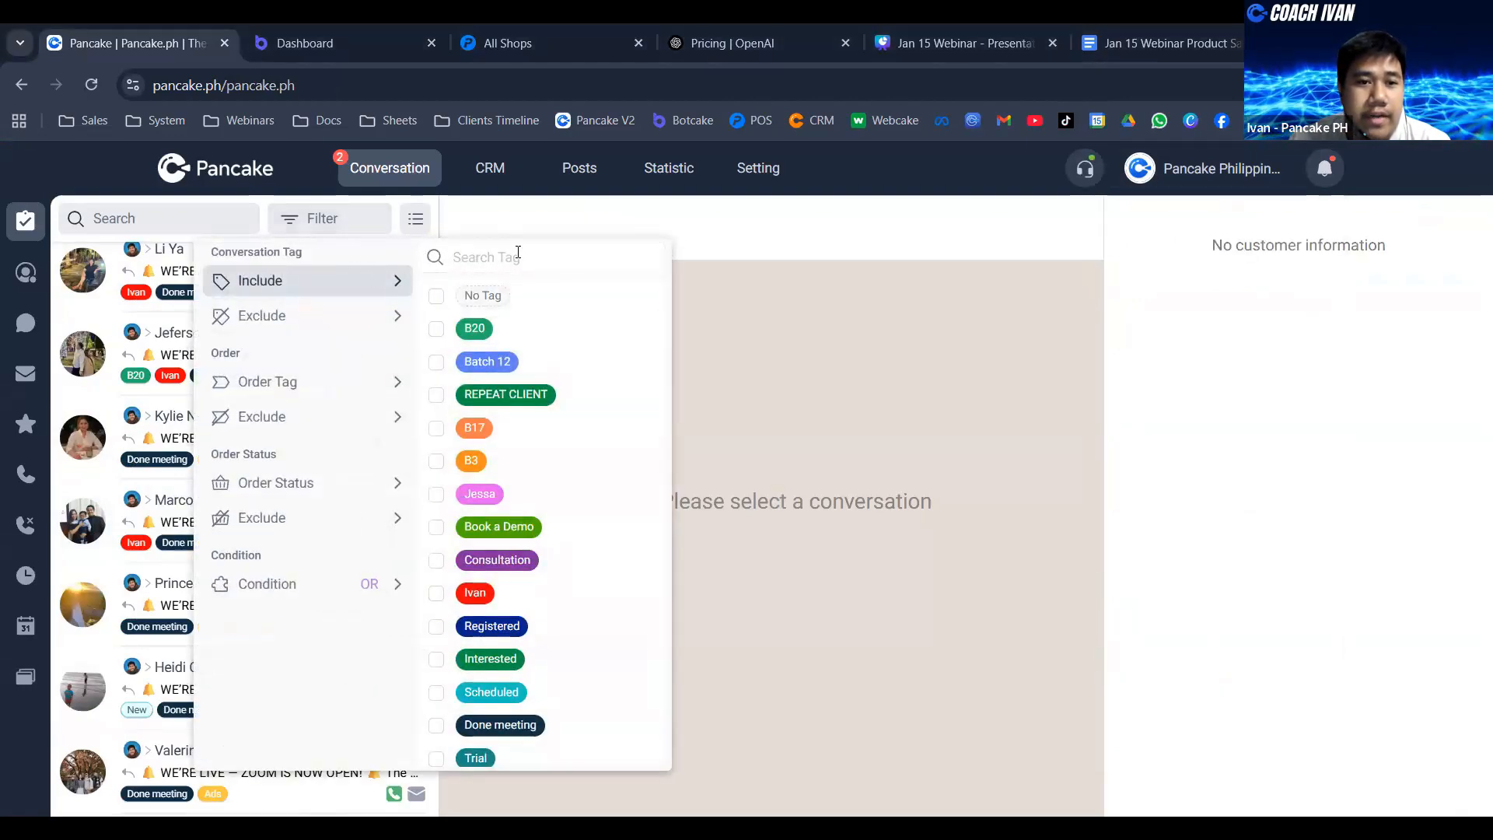
click(518, 255)
text(book)
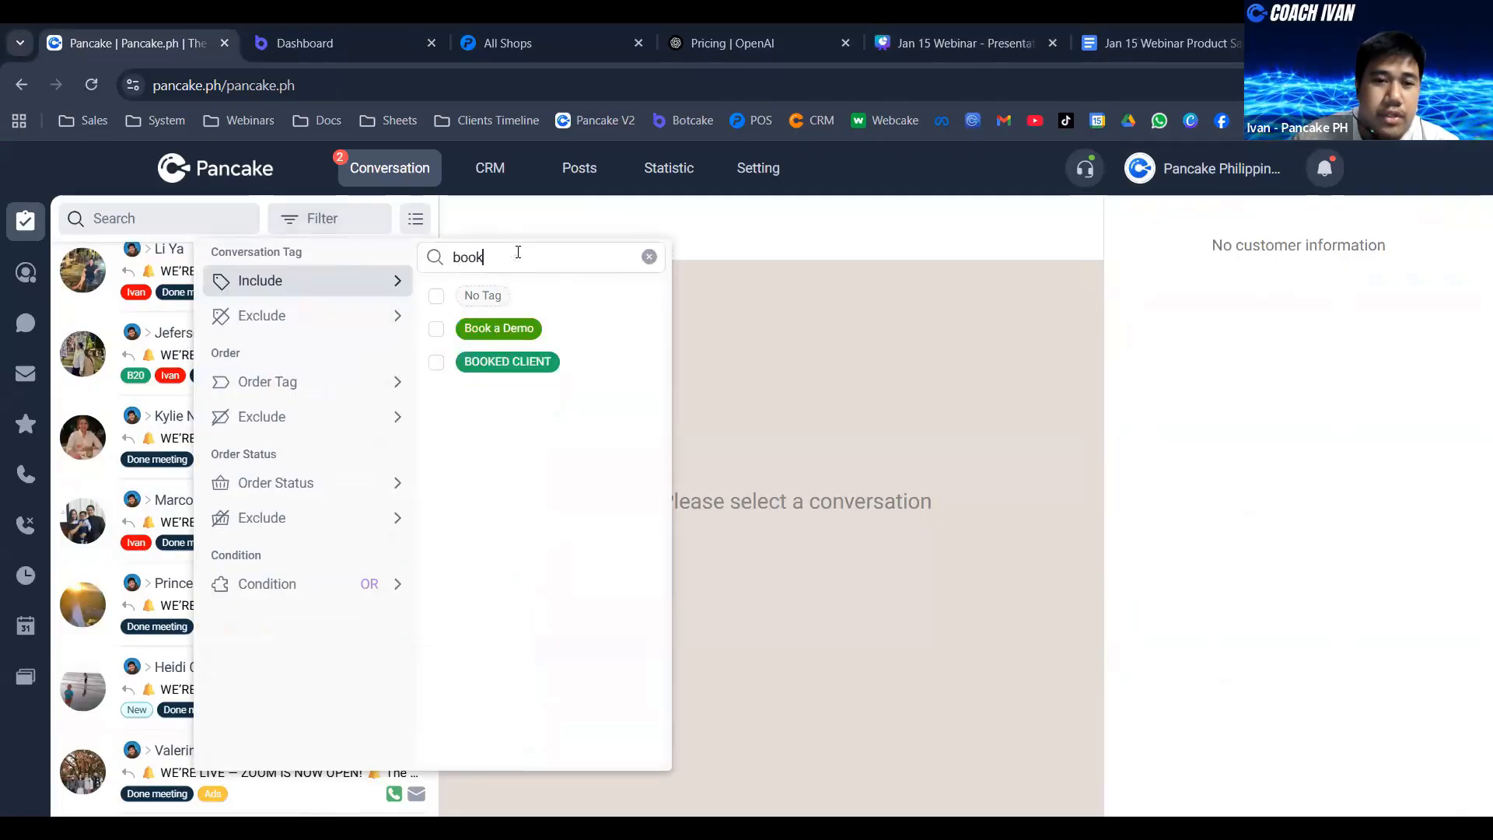
click(467, 327)
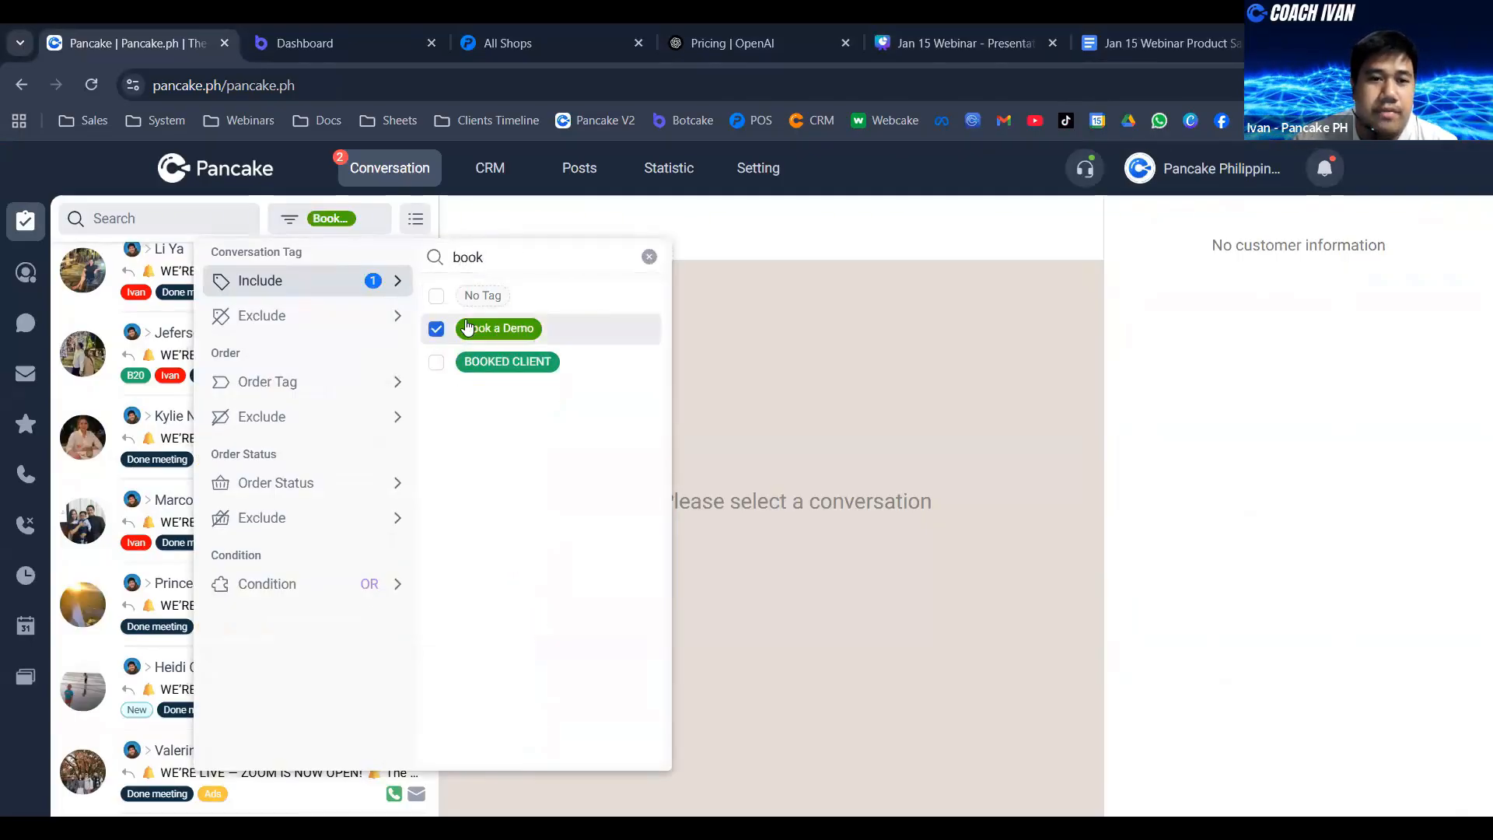
click(748, 247)
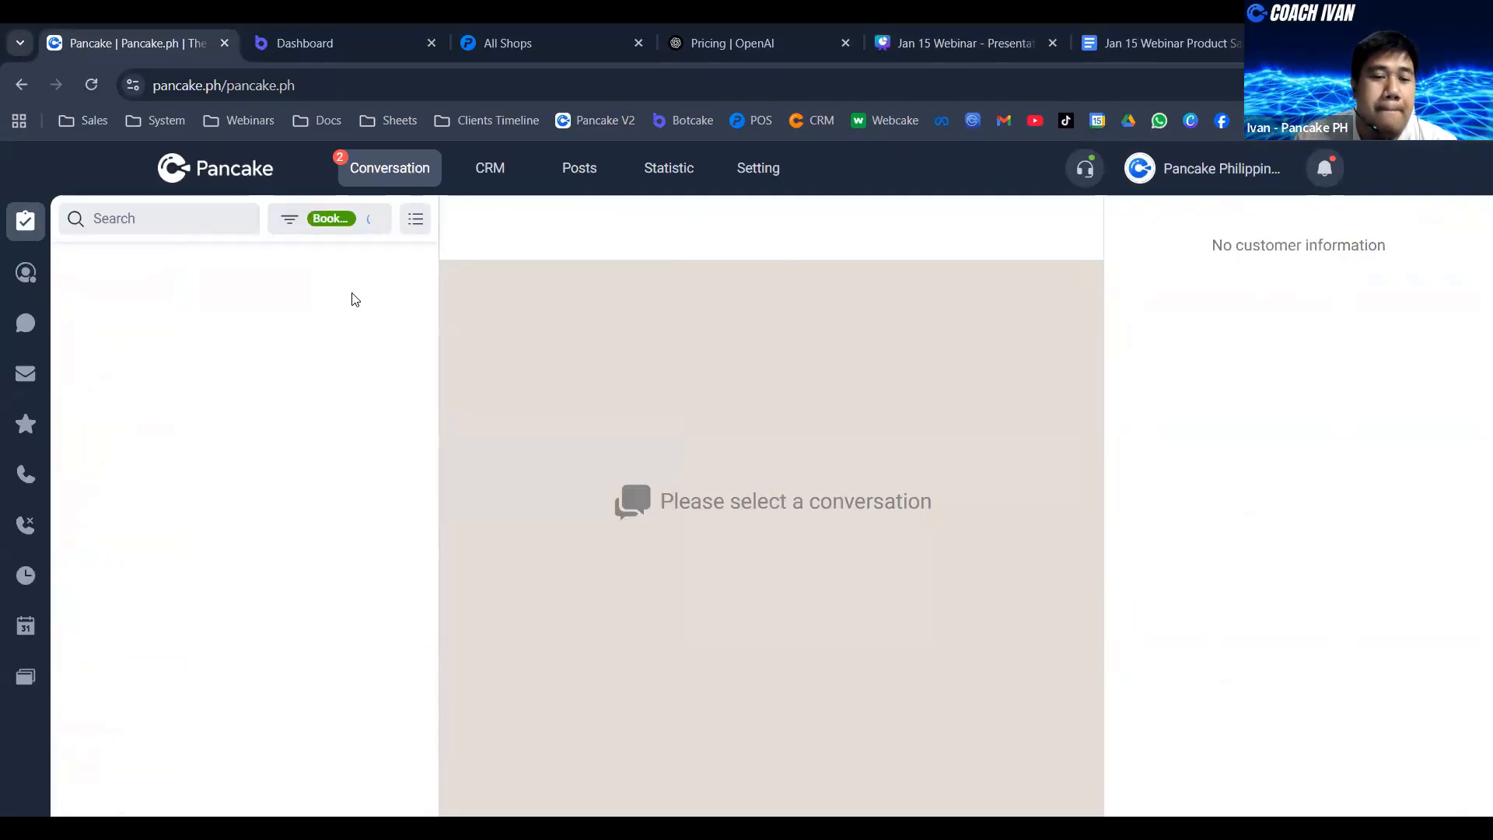
- Look through the conversations tagged Book a Demo and return to the Pancake dashboard
scroll(318, 307, down, 5)
scroll(318, 307, down, 10)
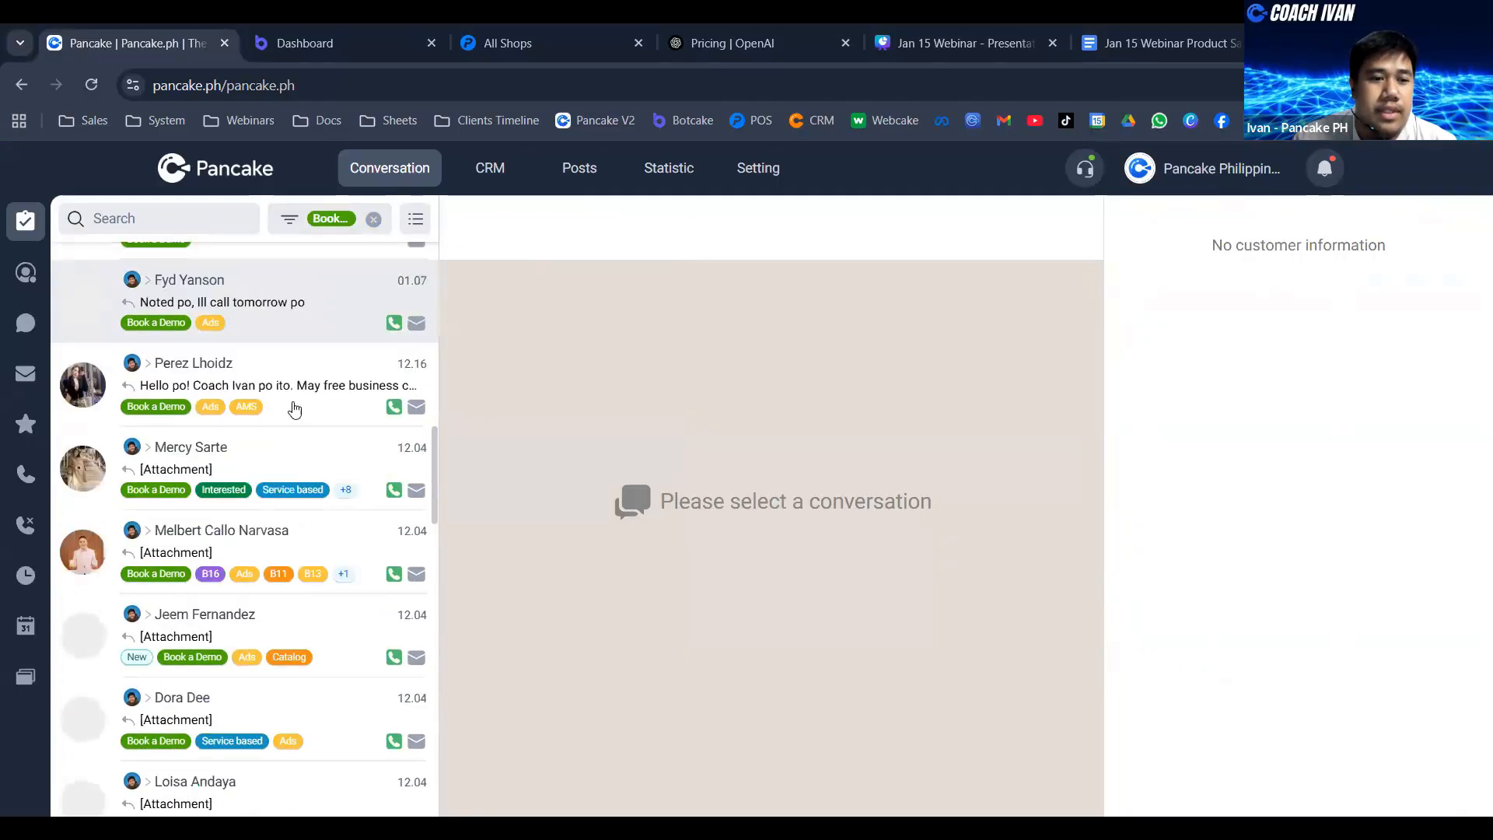
scroll(337, 444, down, 8)
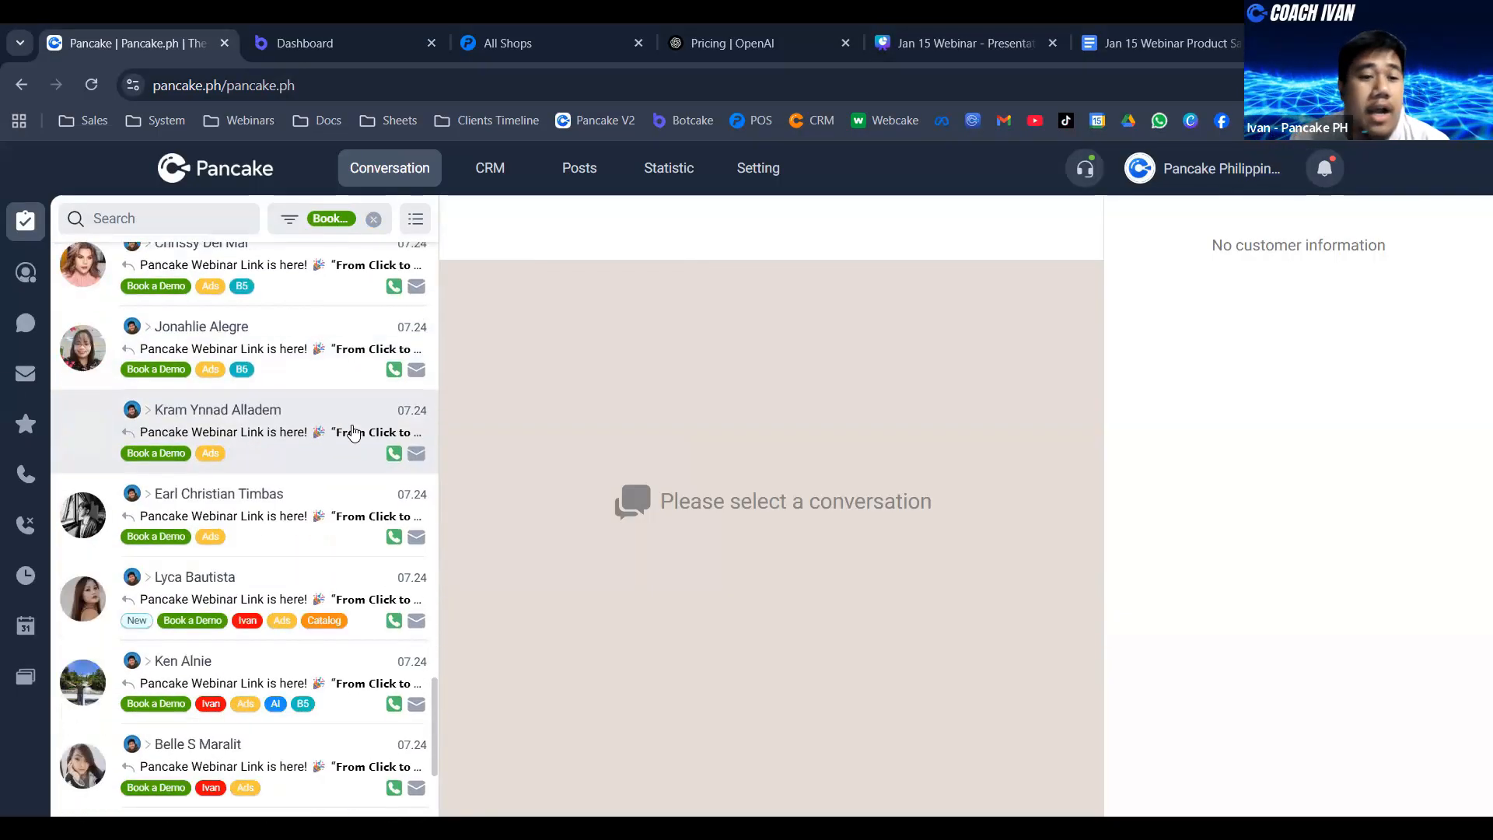
scroll(311, 424, down, 4)
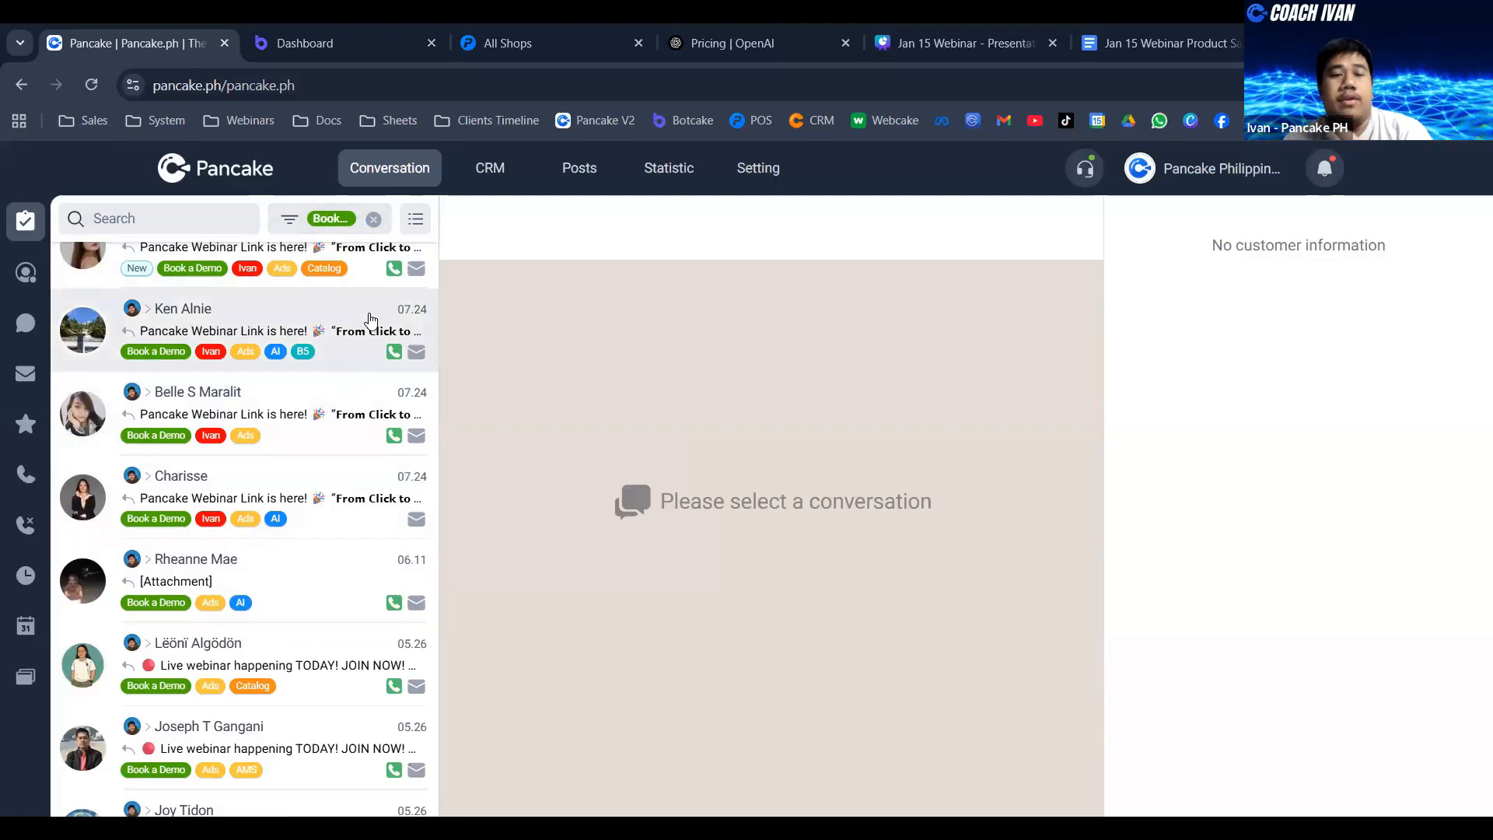
scroll(367, 327, down, 15)
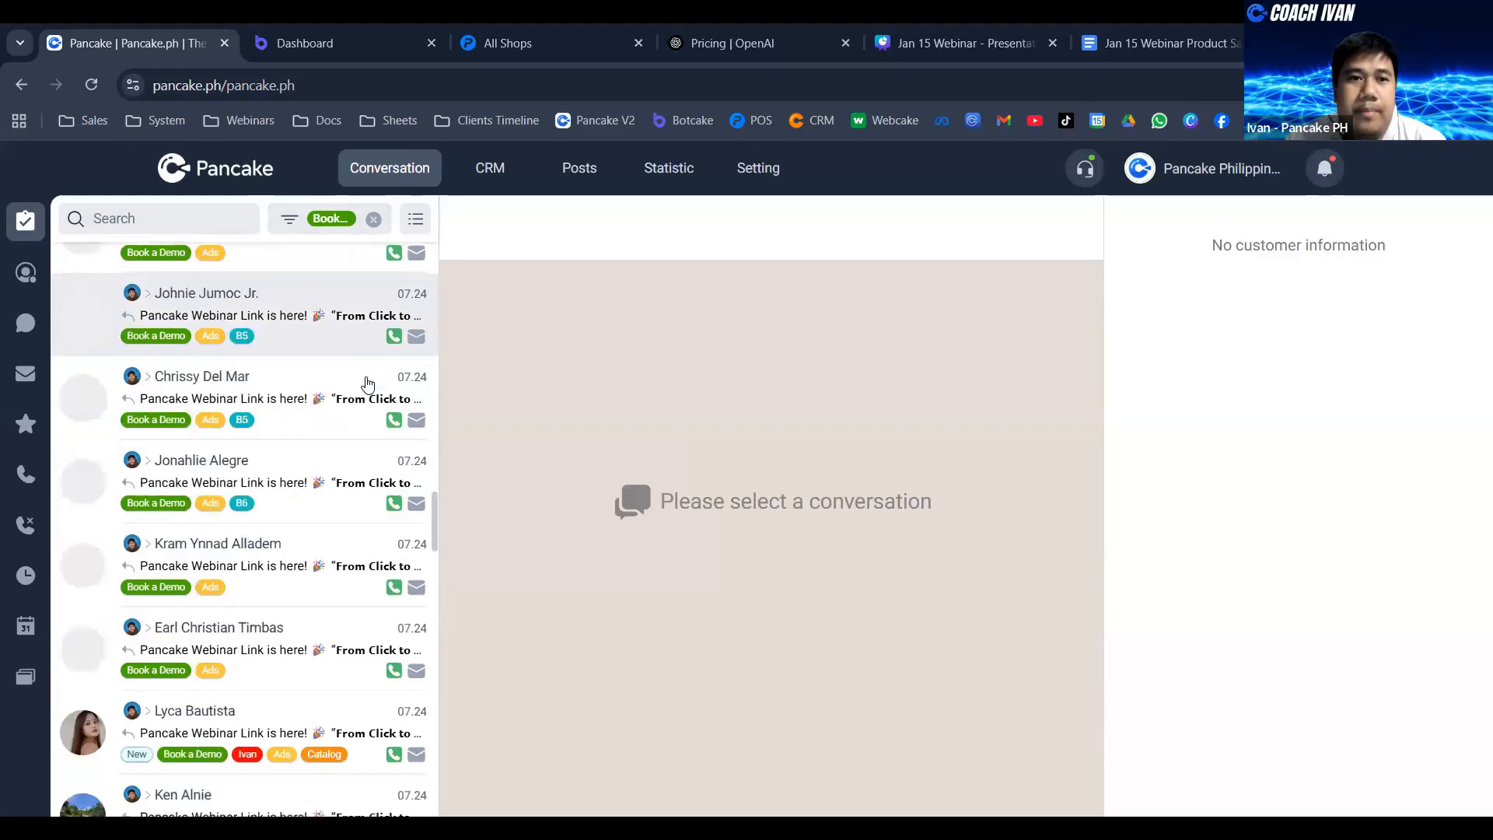
click(254, 182)
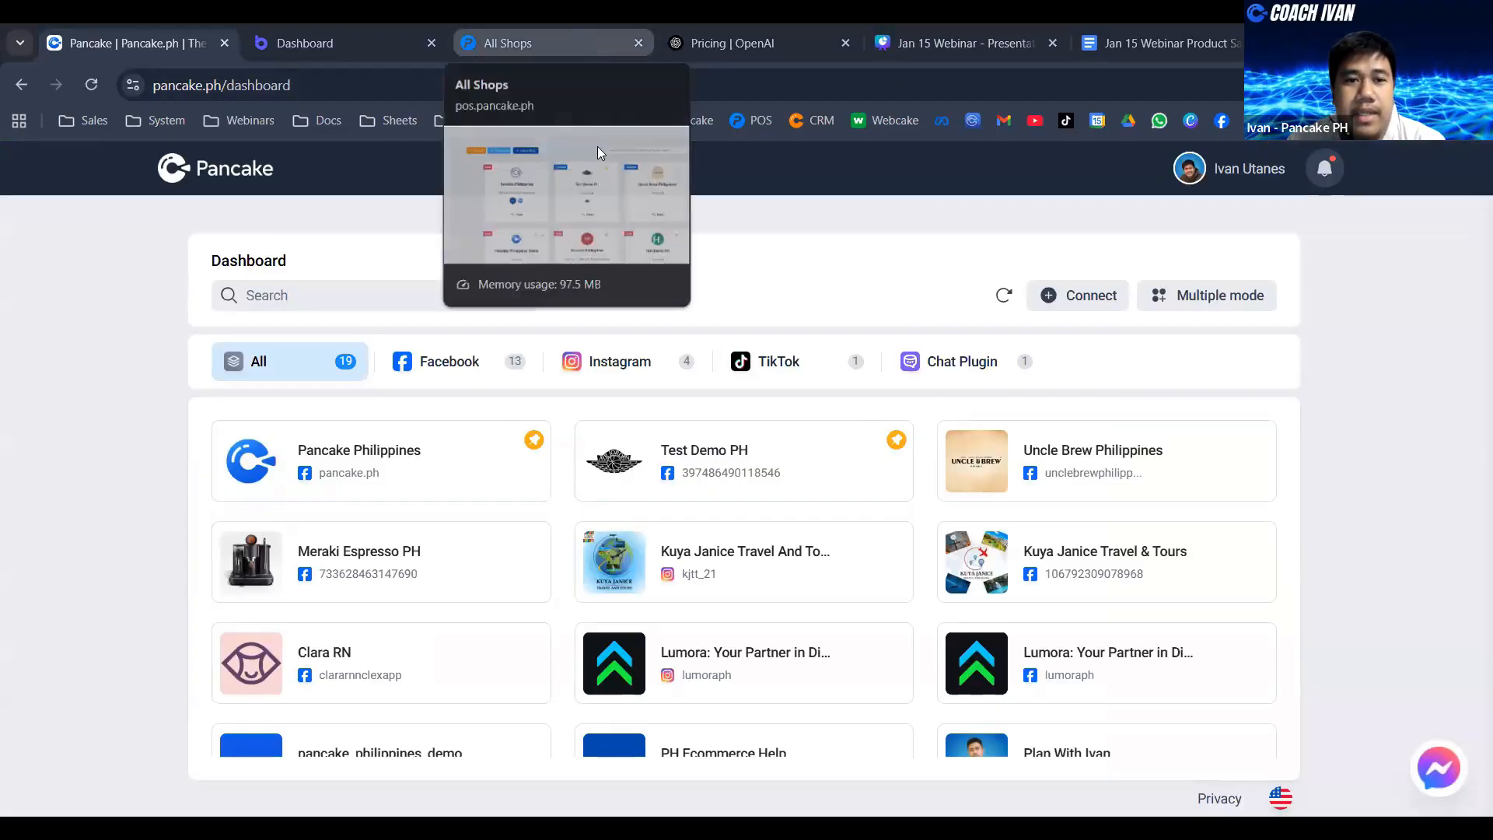
- Switch to the Pancake POS shop list, preview shop activation for the Clara RN Facebook page, and leave without activating it
drag(457, 45, 327, 45)
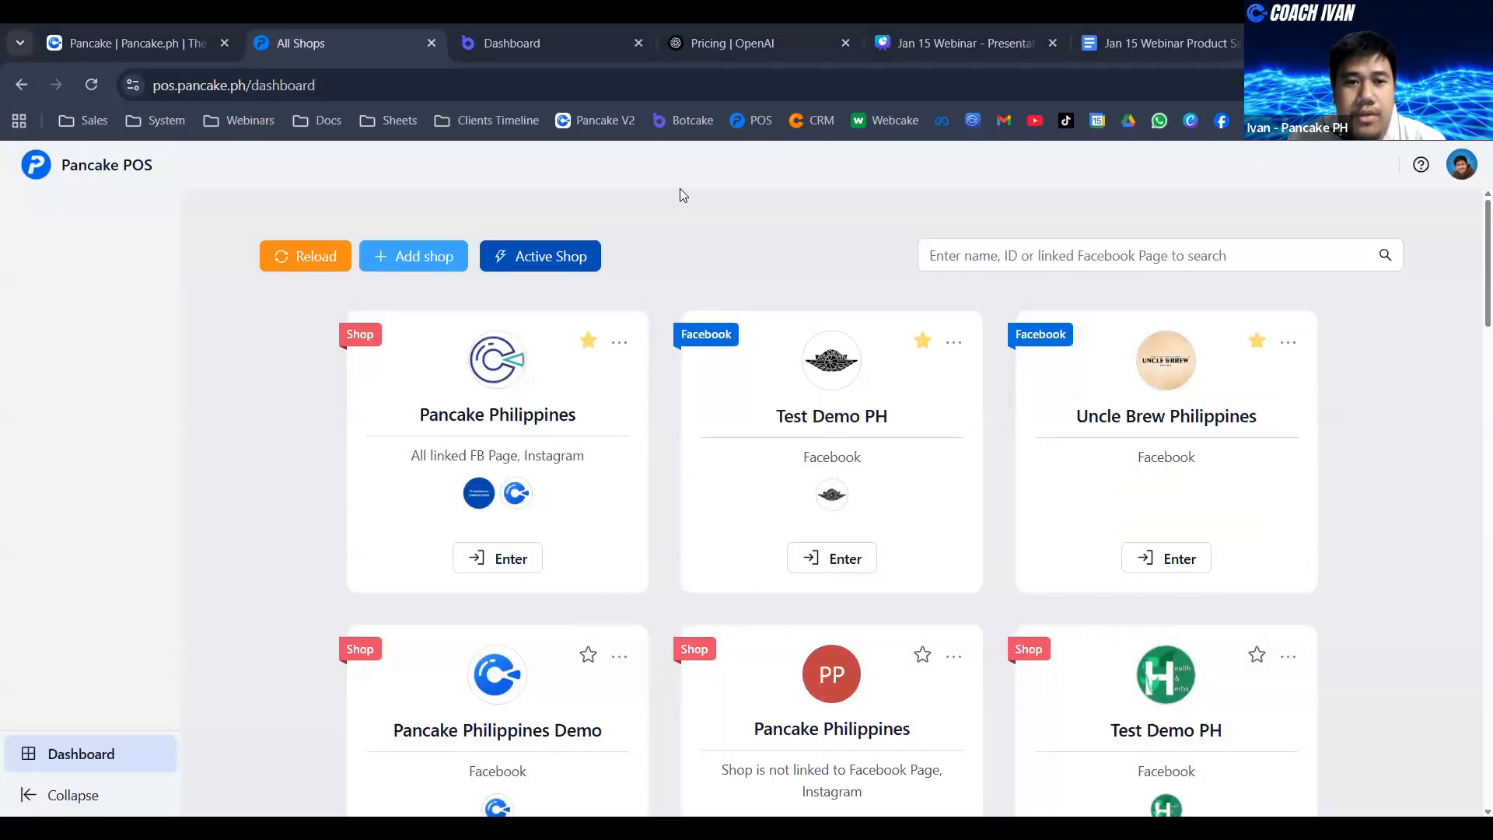
click(541, 267)
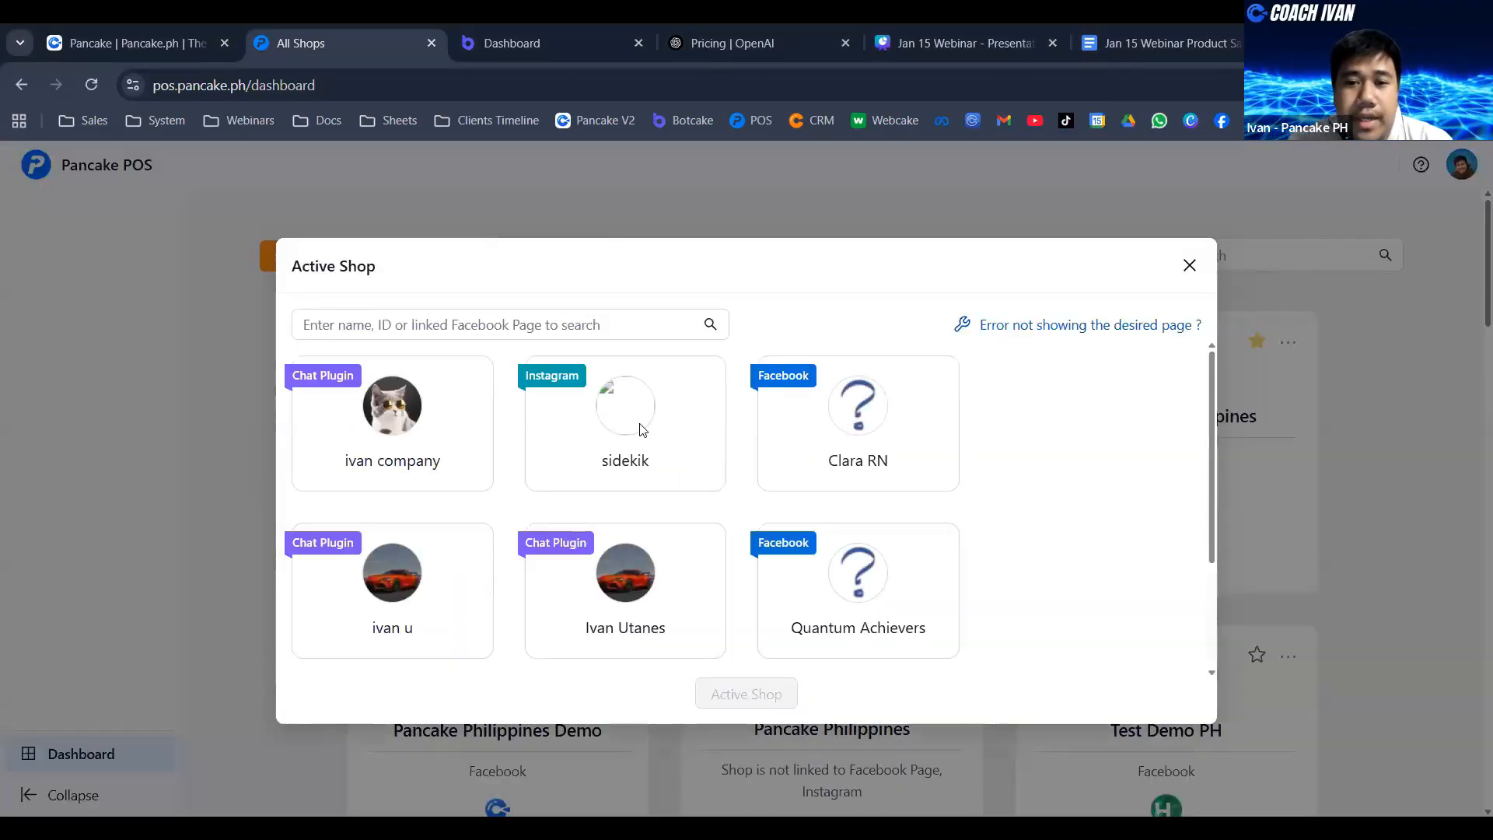
click(873, 427)
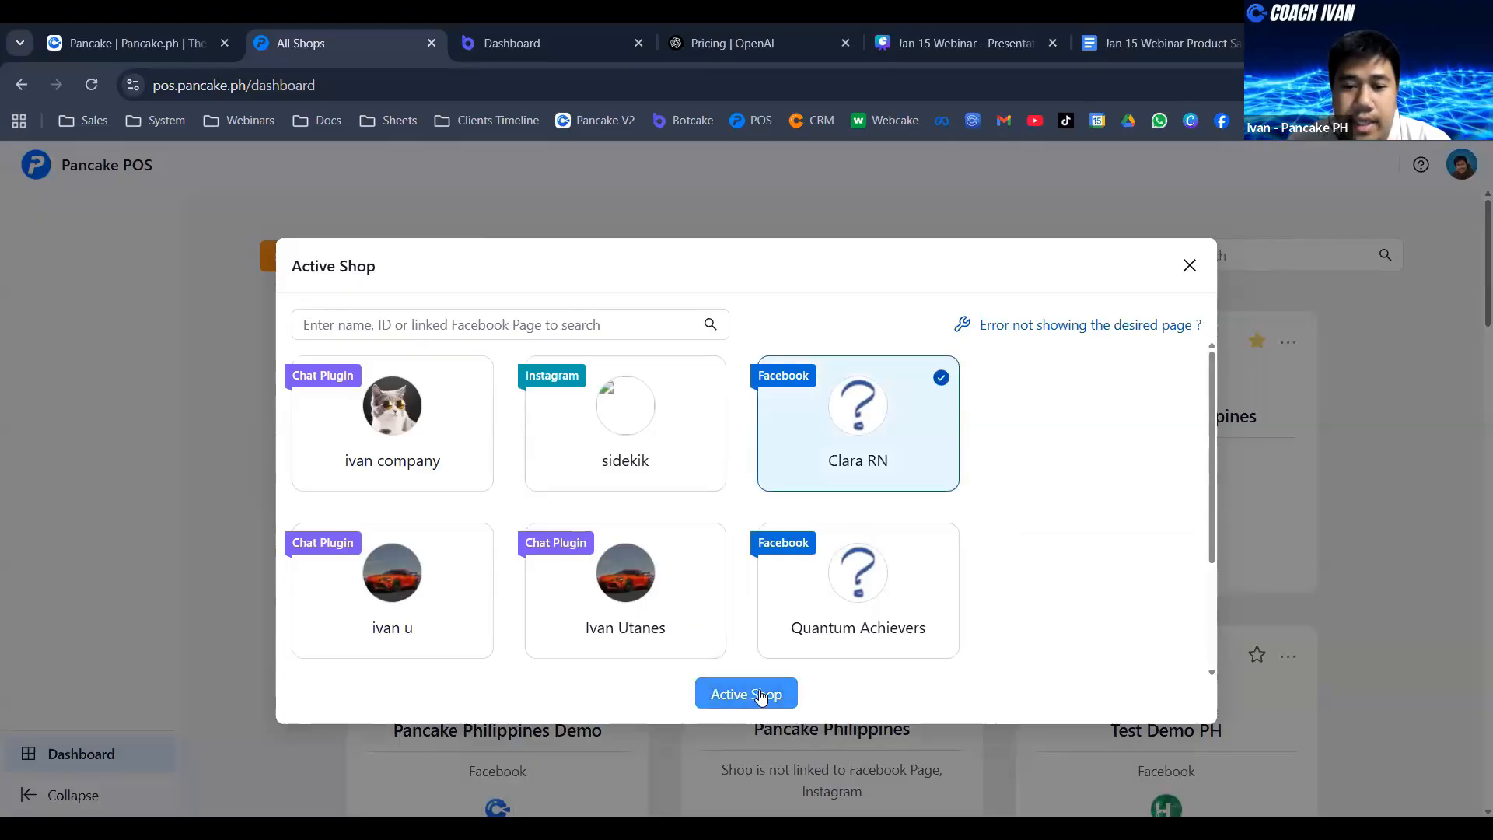
click(1189, 265)
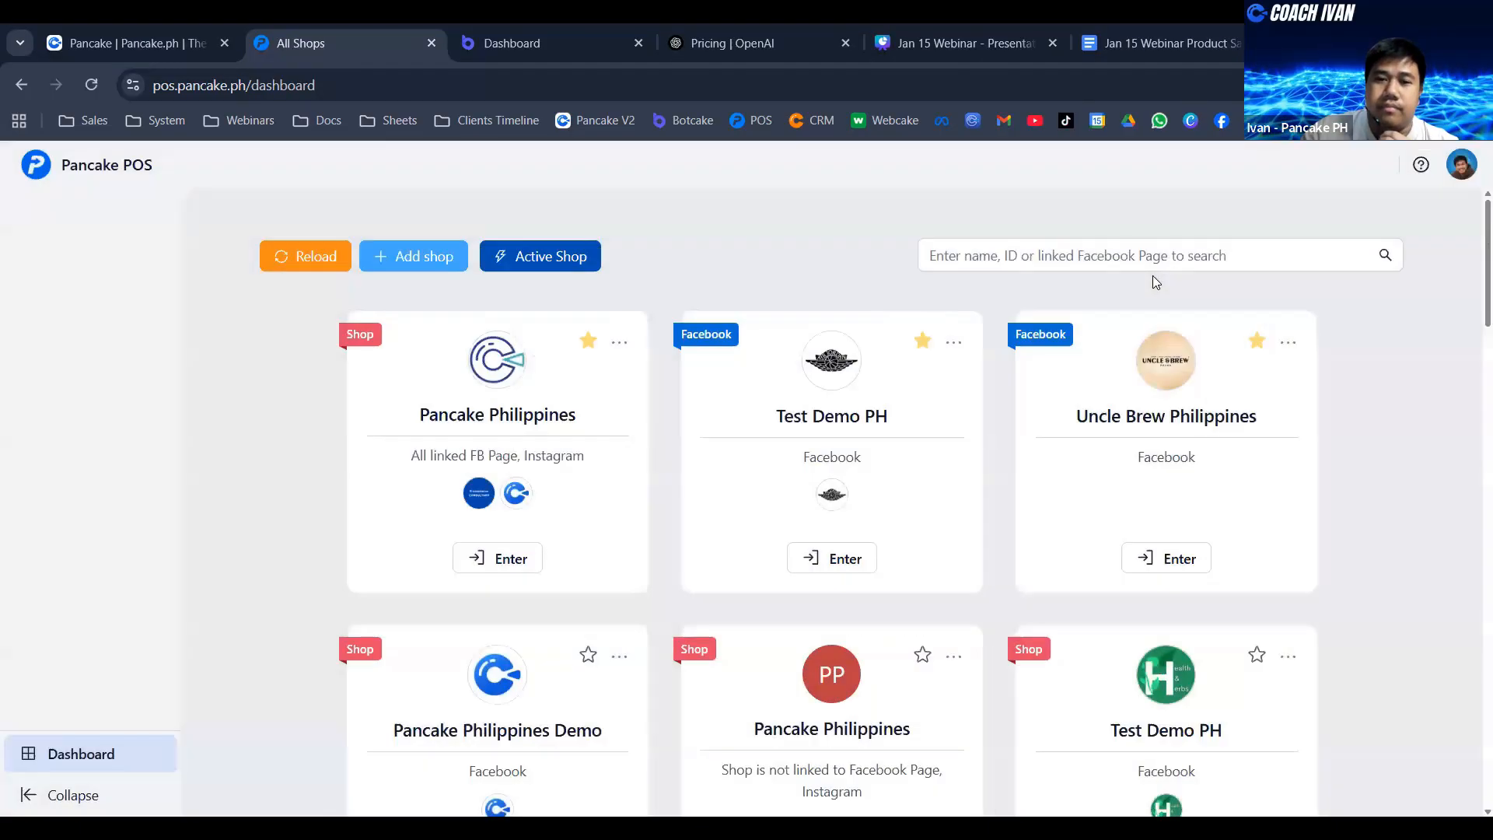
- Look through the POS shops, enter the starred Test Demo PH shop linked to Facebook, and view its overview
scroll(602, 465, down, 1)
scroll(606, 470, down, 2)
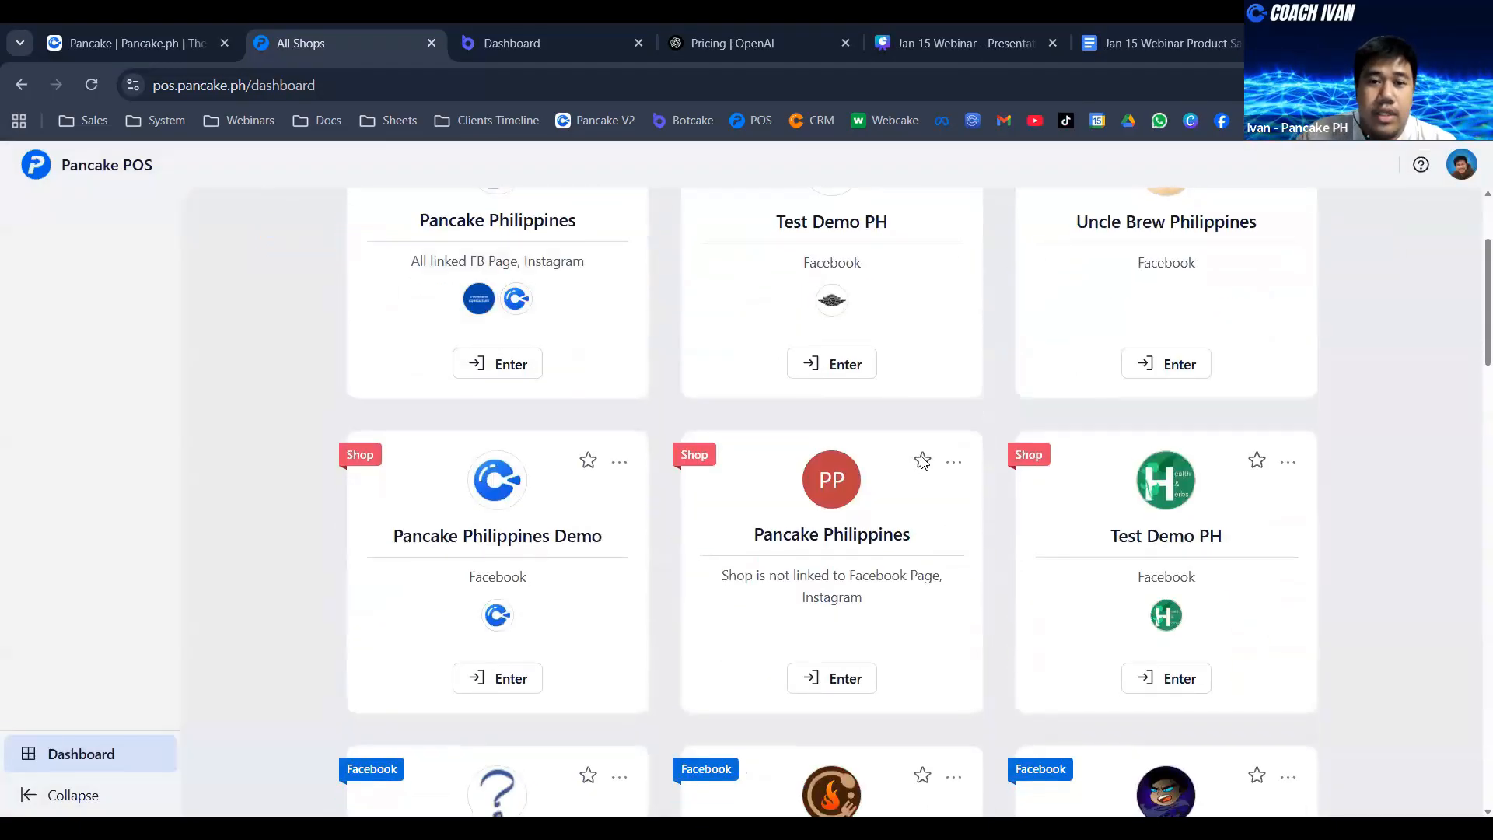
scroll(973, 477, up, 3)
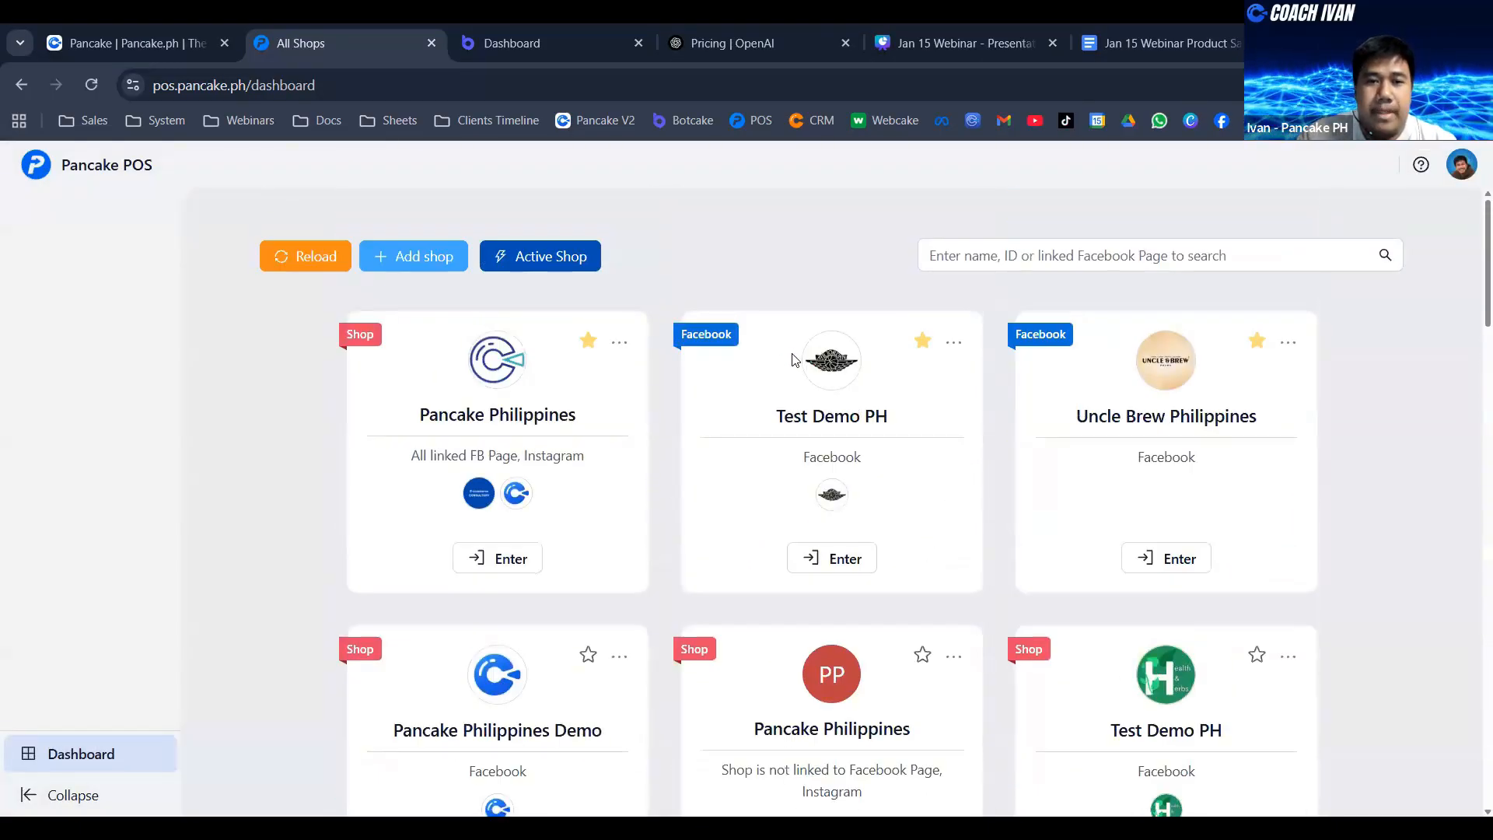
scroll(933, 443, down, 6)
scroll(926, 437, up, 5)
scroll(923, 436, up, 1)
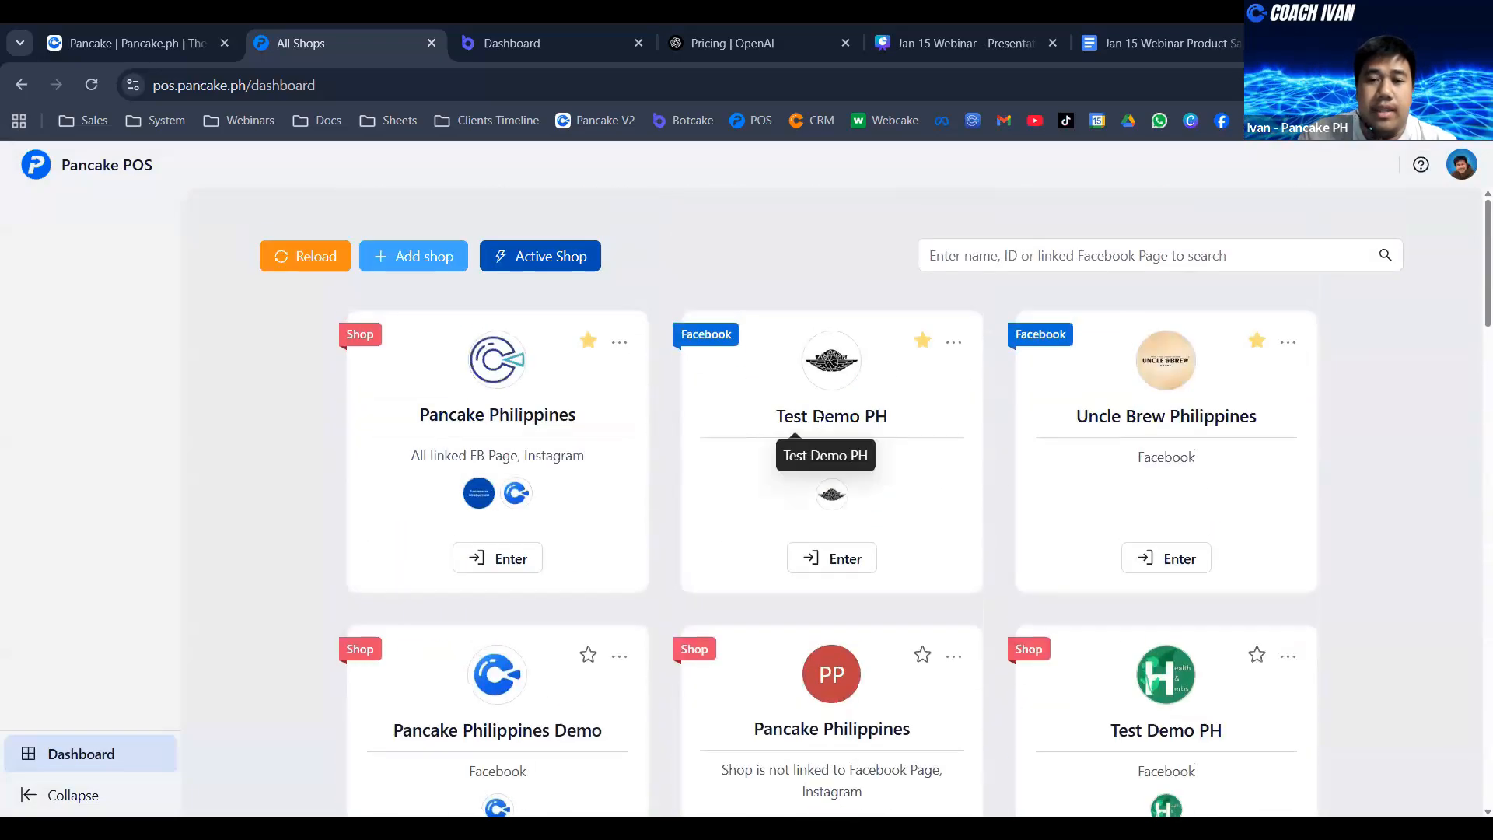
click(846, 560)
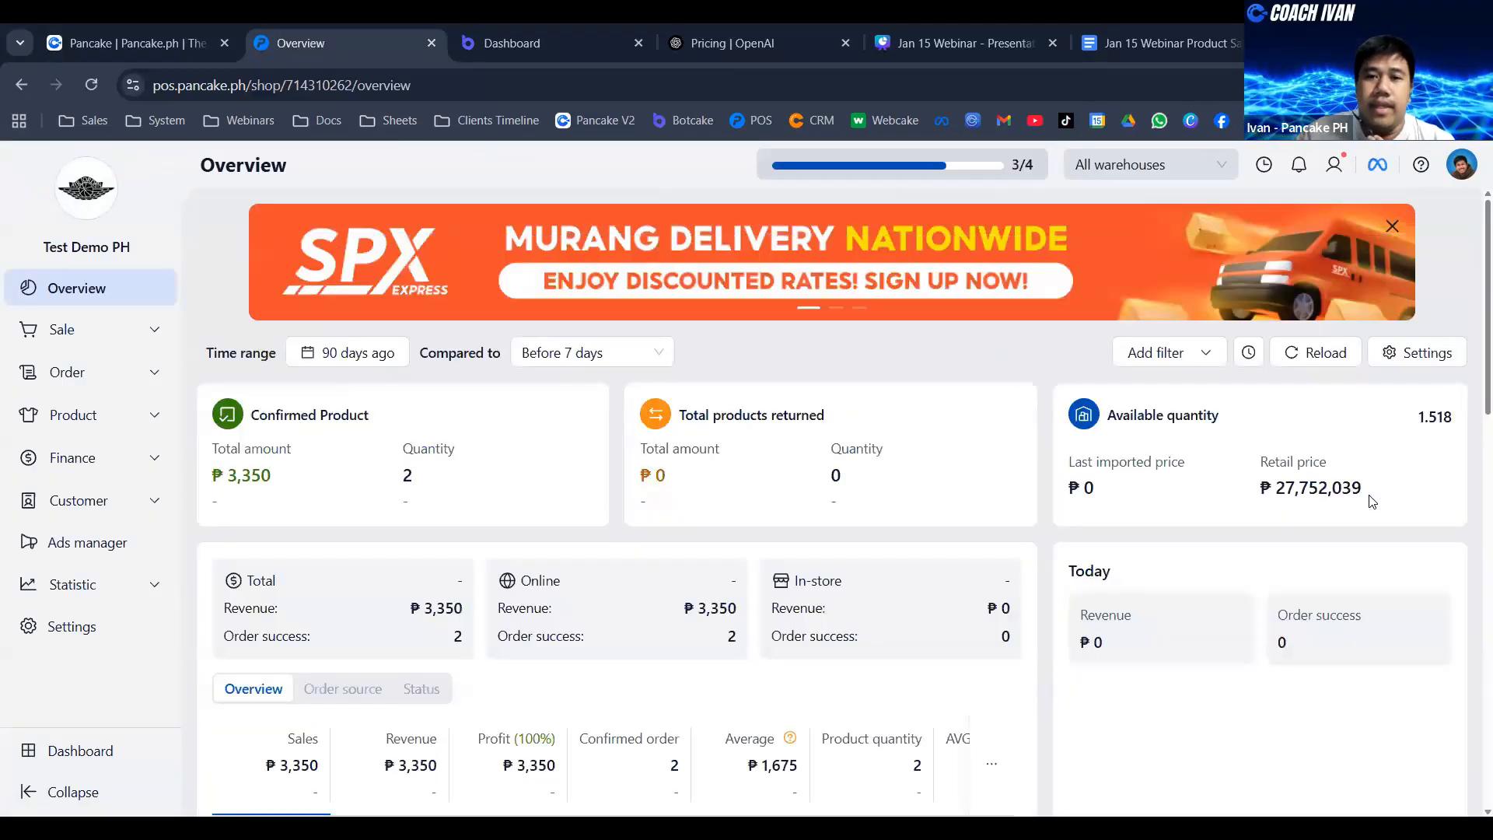
scroll(661, 442, down, 1)
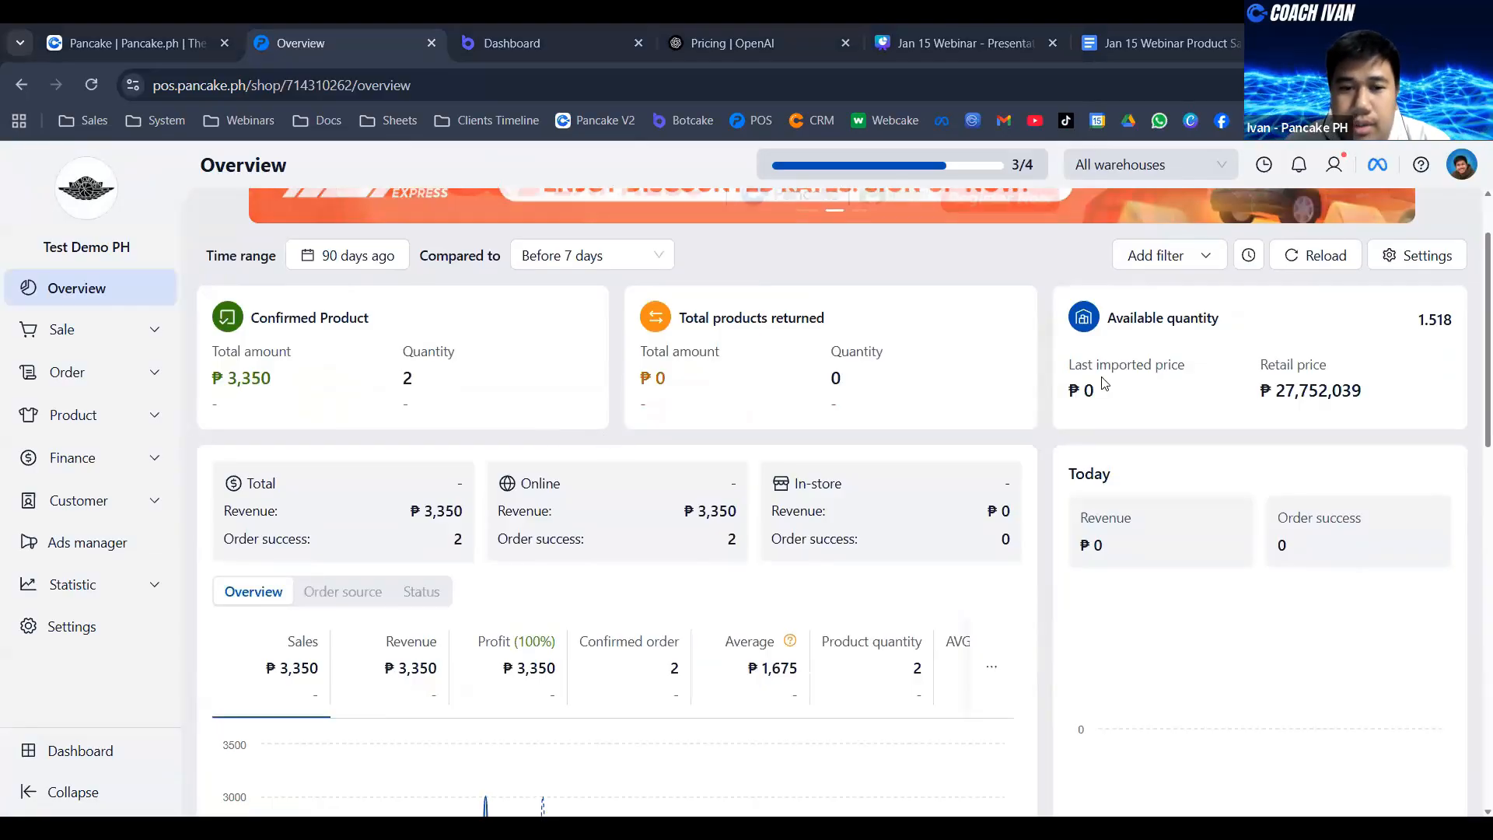
- Look over the Test Demo PH shop's overview figures and its time range presets, keeping the 90 days ago range
scroll(324, 570, down, 1)
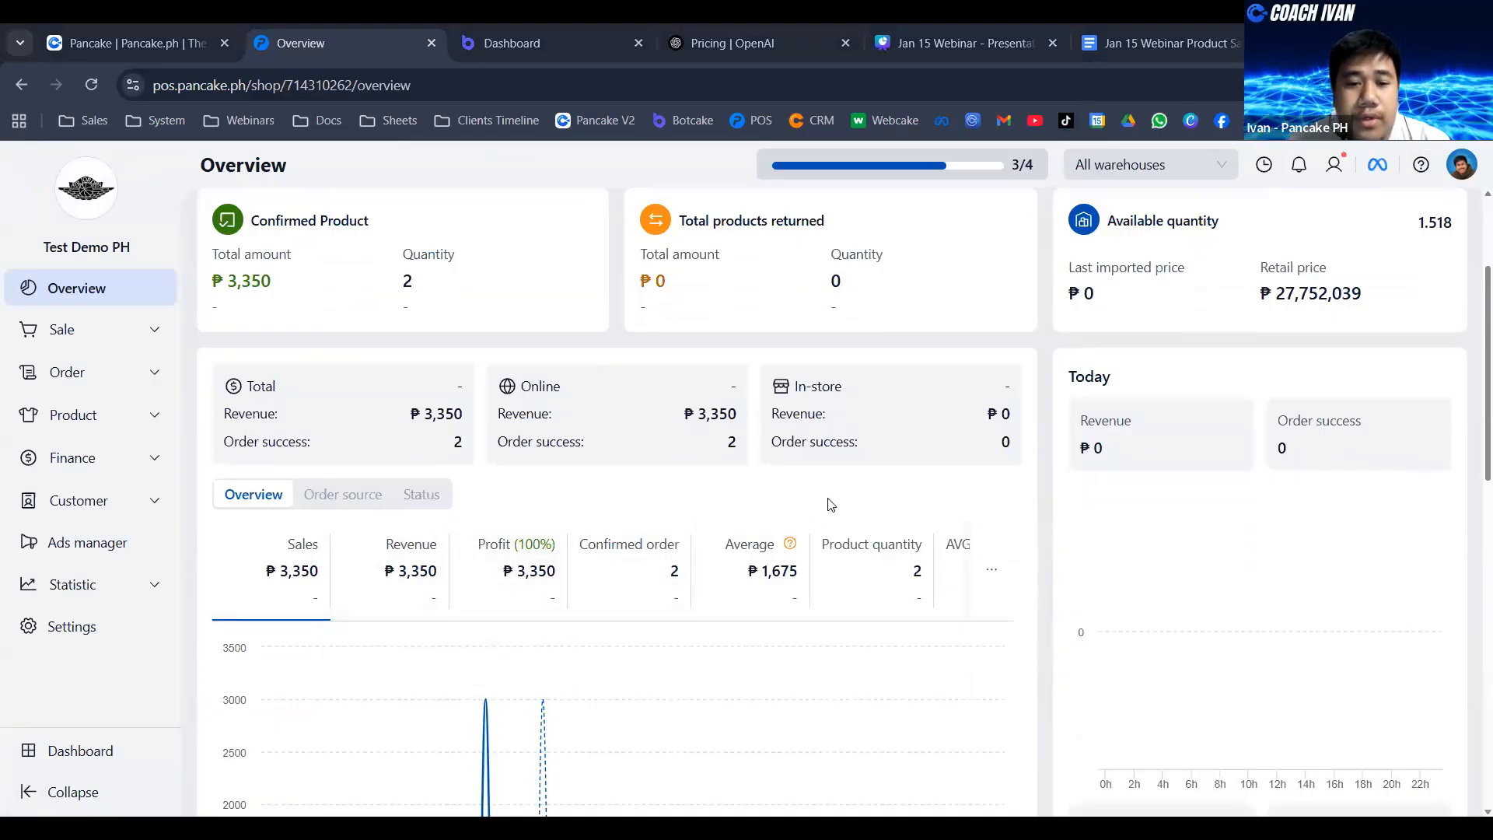
scroll(827, 498, down, 5)
scroll(955, 451, up, 6)
scroll(955, 451, up, 1)
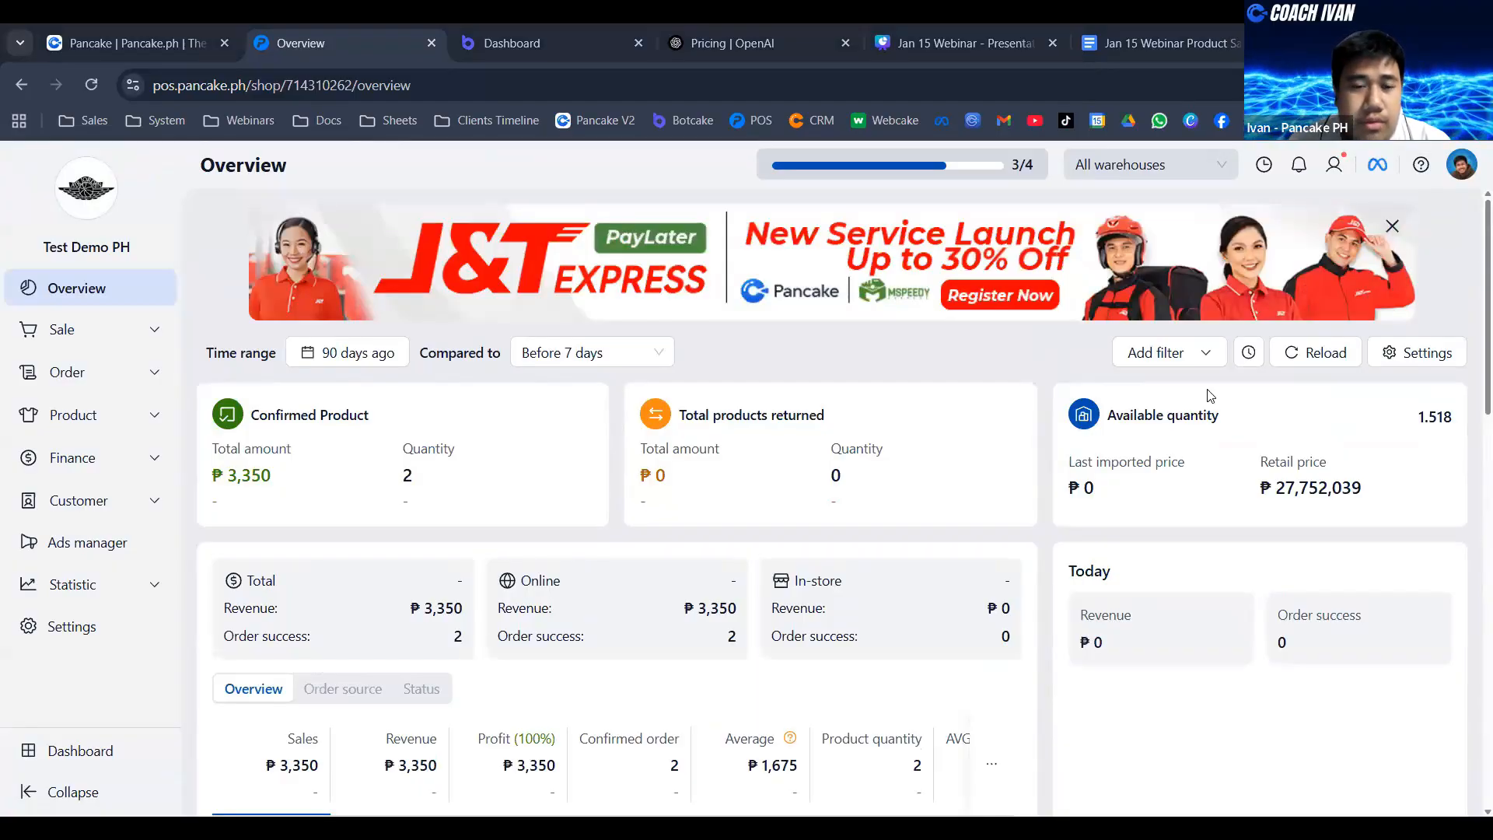
click(413, 350)
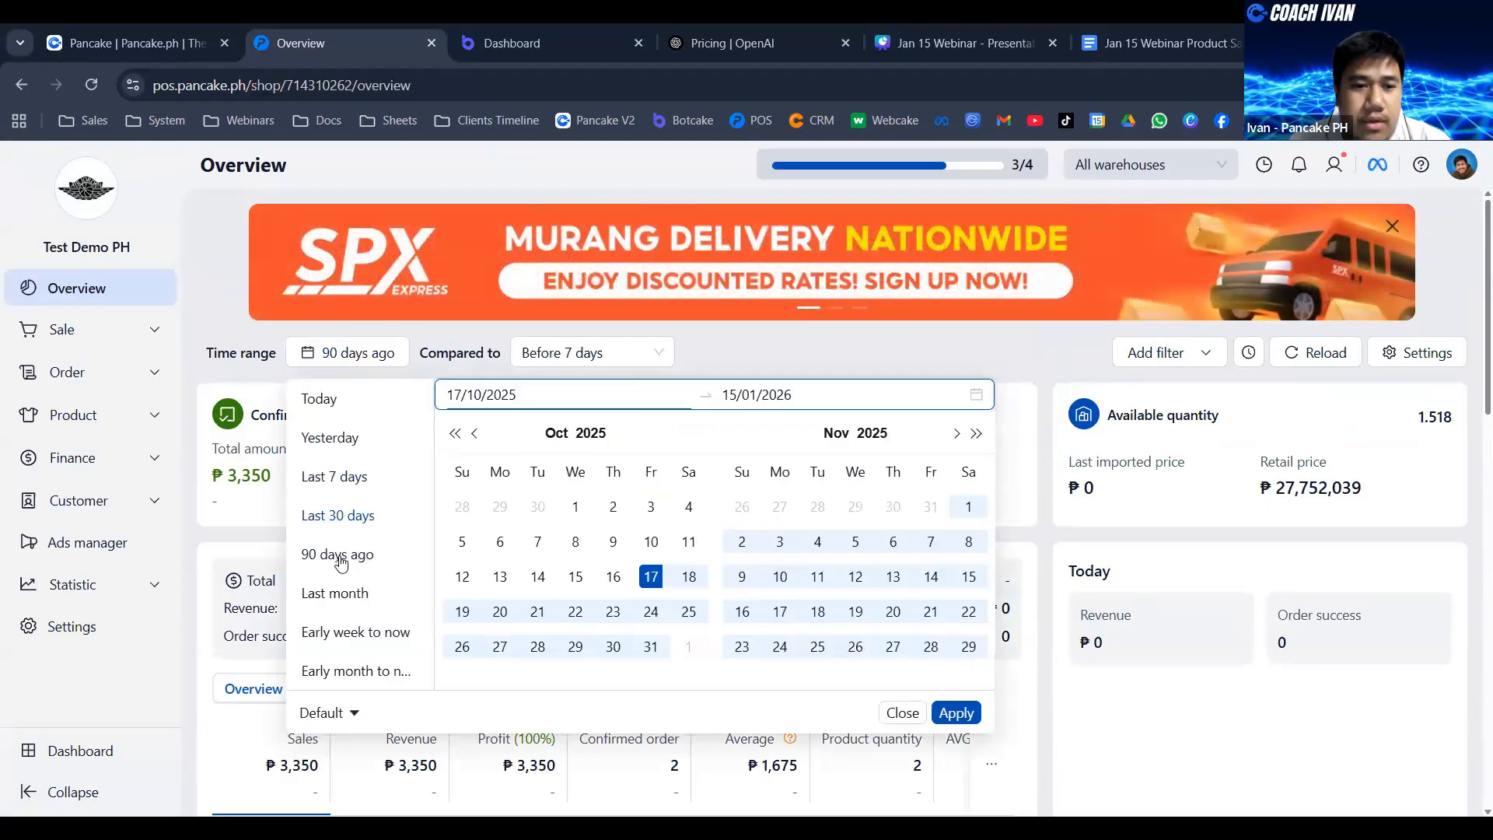
click(340, 555)
click(754, 357)
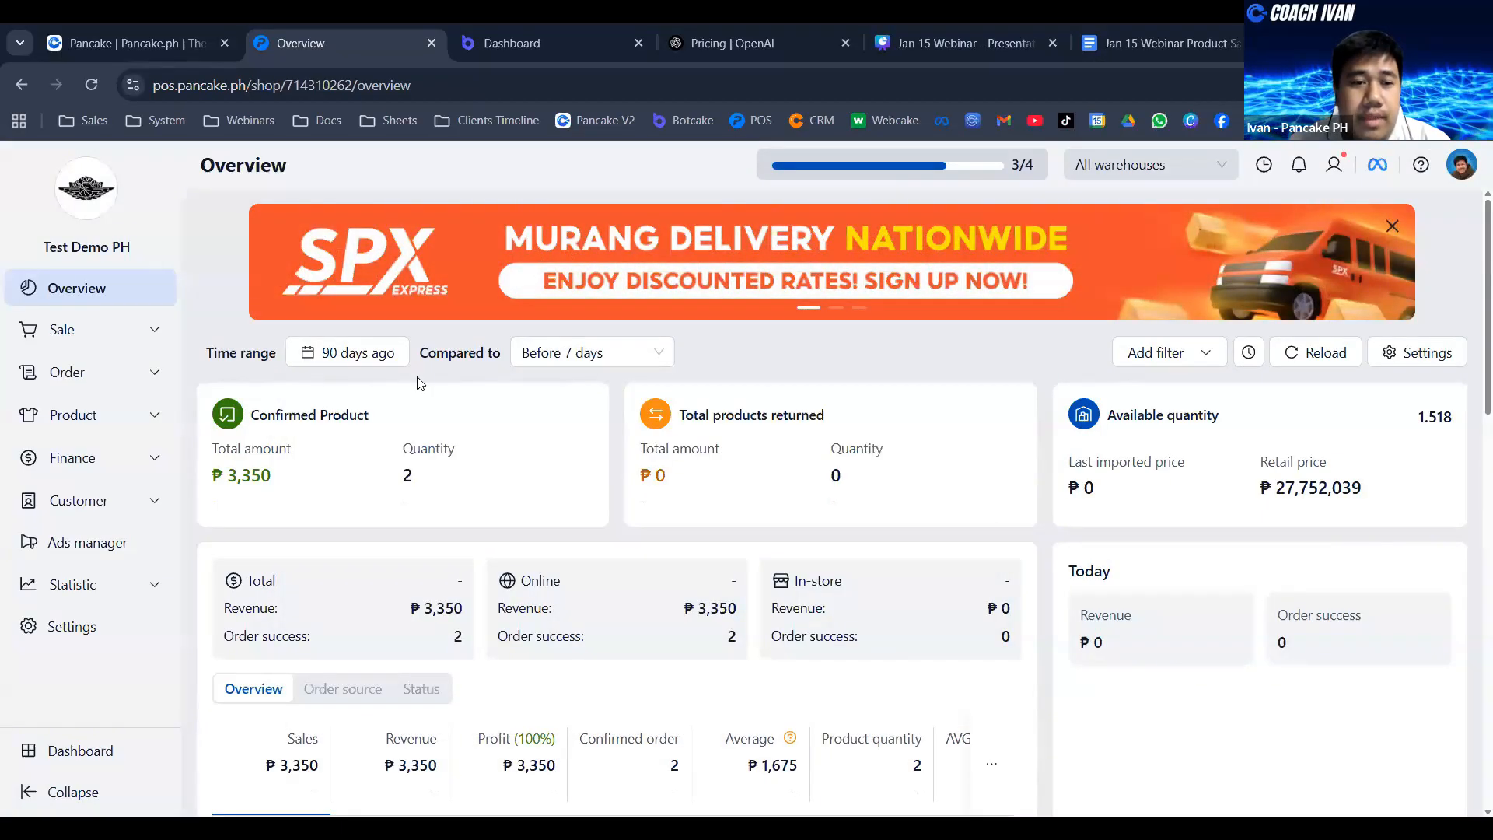
click(1400, 351)
click(999, 263)
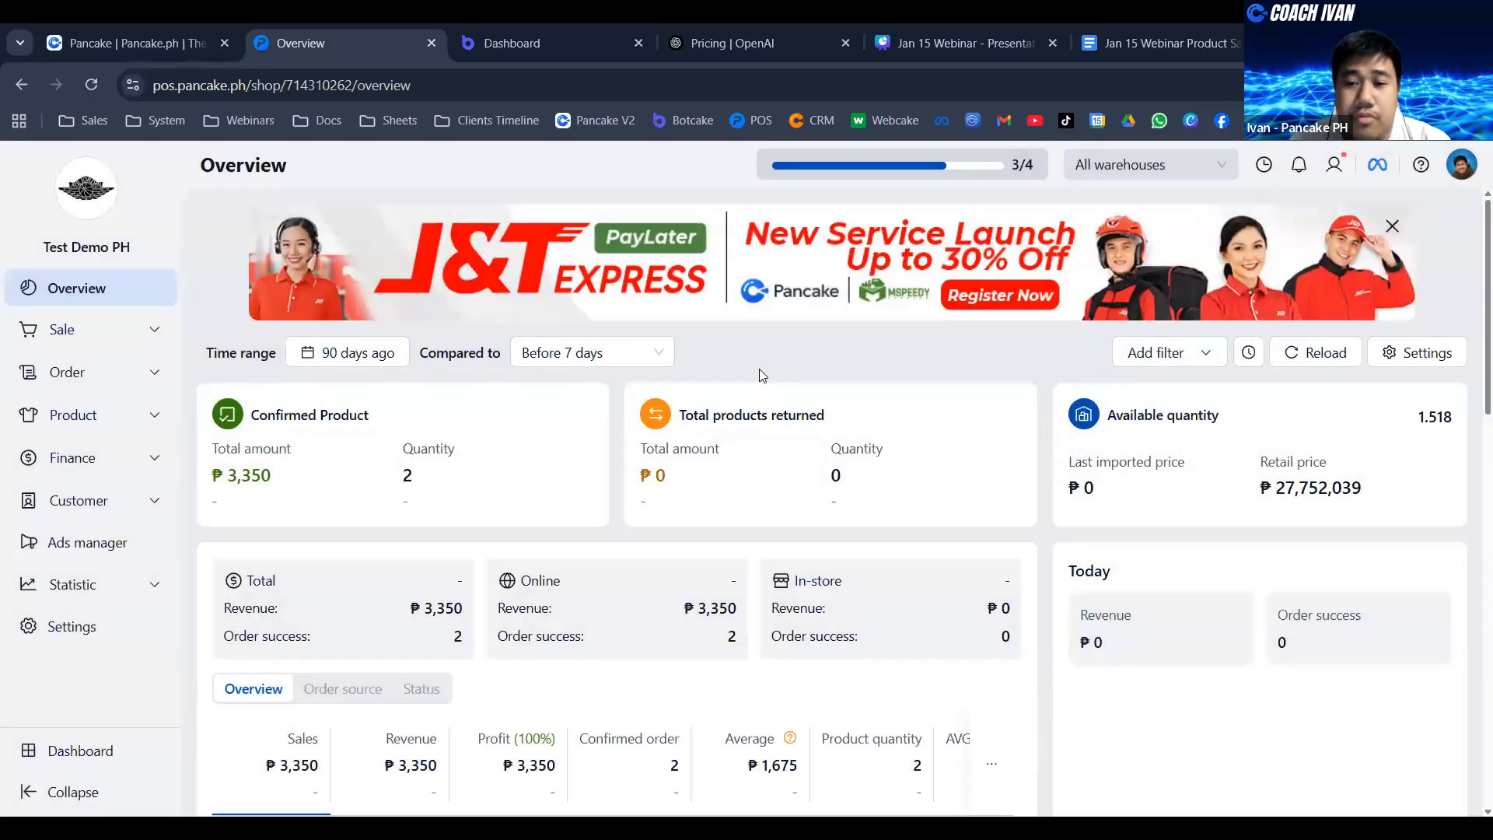
- Examine the sales chart and the order source, product and user tables further down the overview
scroll(1250, 471, down, 10)
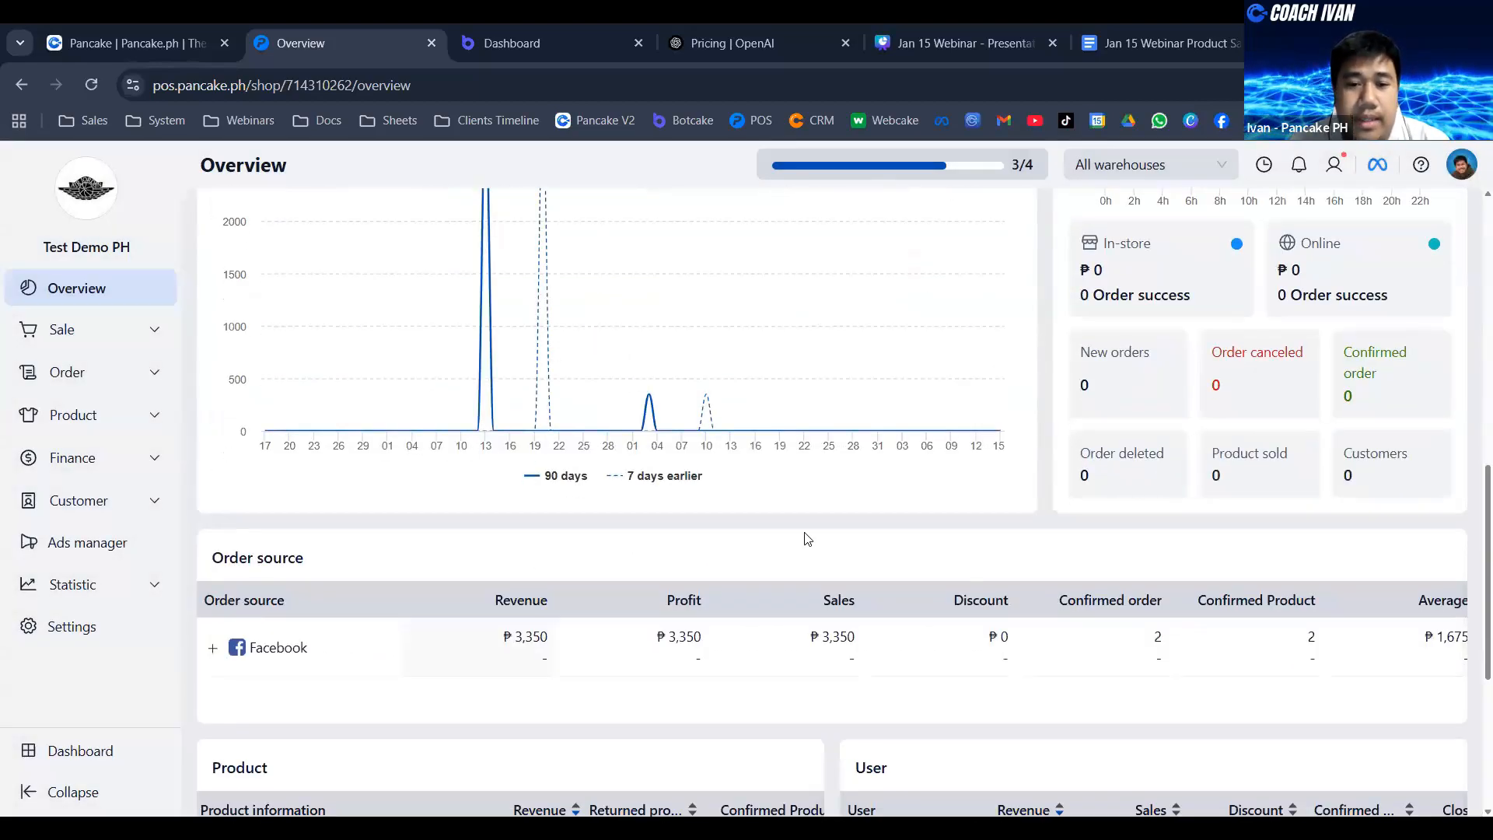
scroll(807, 538, down, 3)
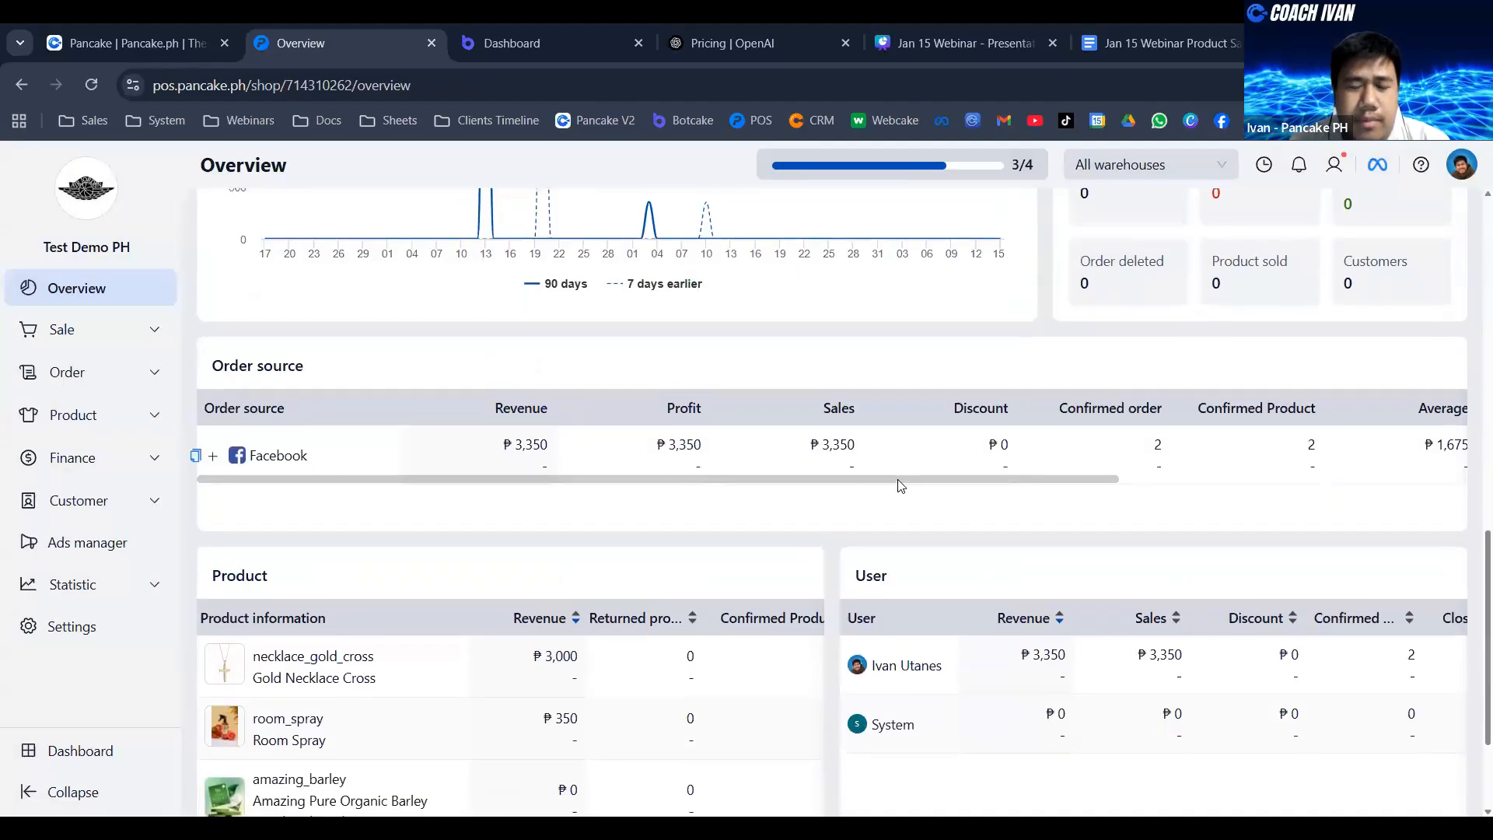
scroll(899, 487, up, 5)
scroll(900, 486, up, 6)
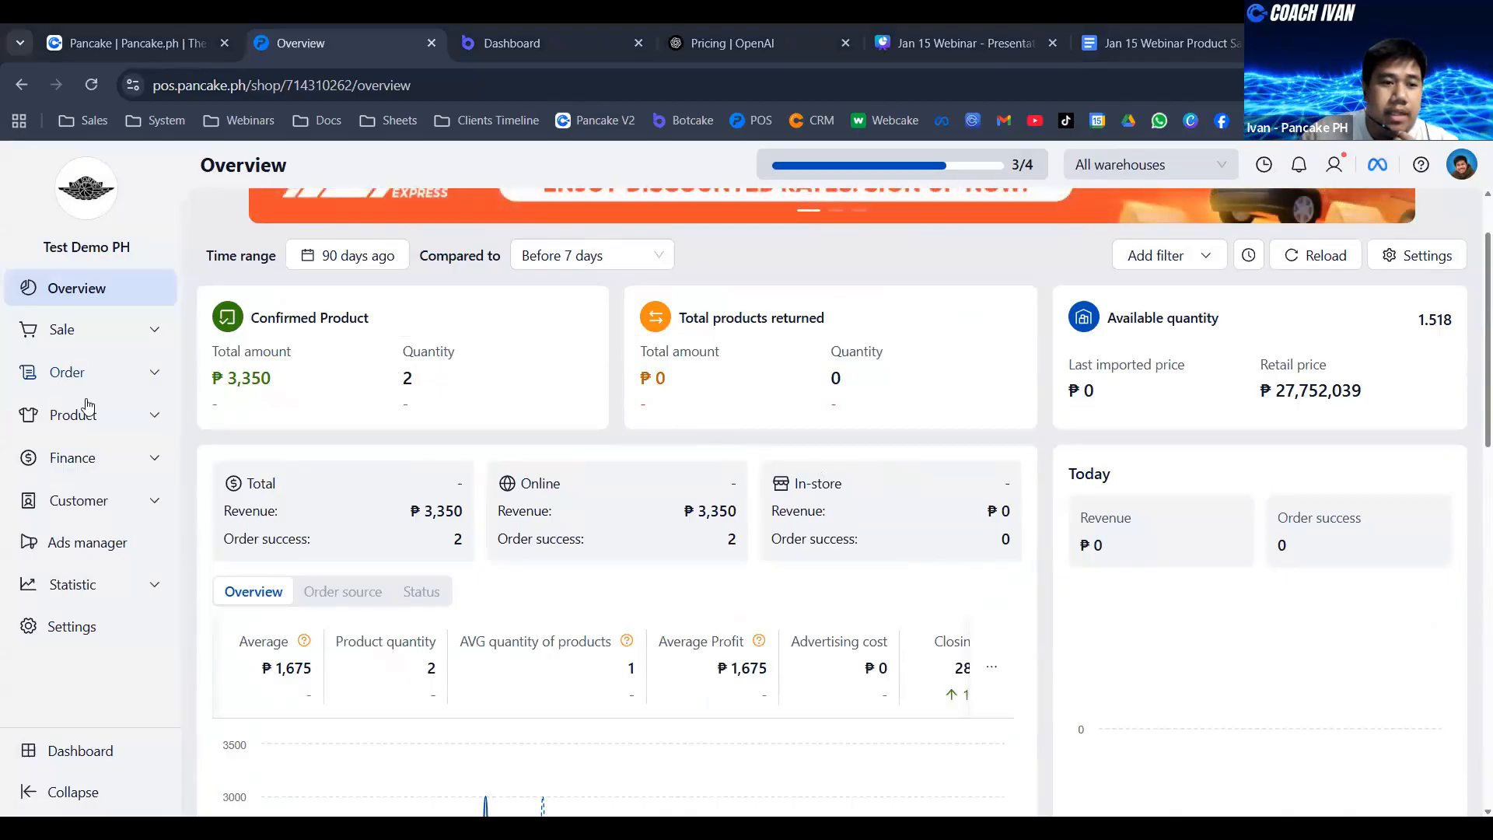
- Go to the shop's product list and start creating a new product
click(118, 424)
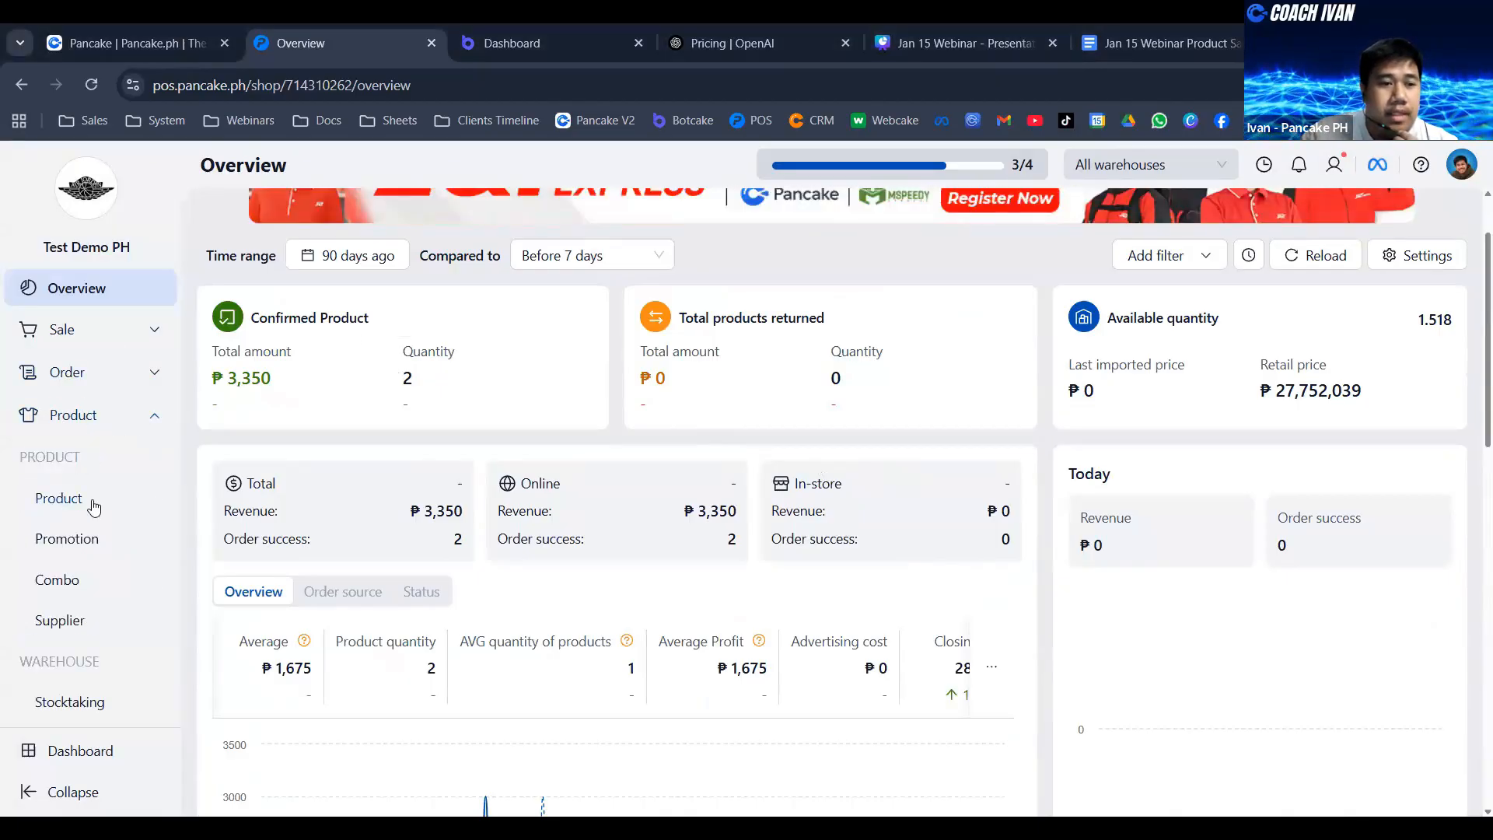
click(67, 506)
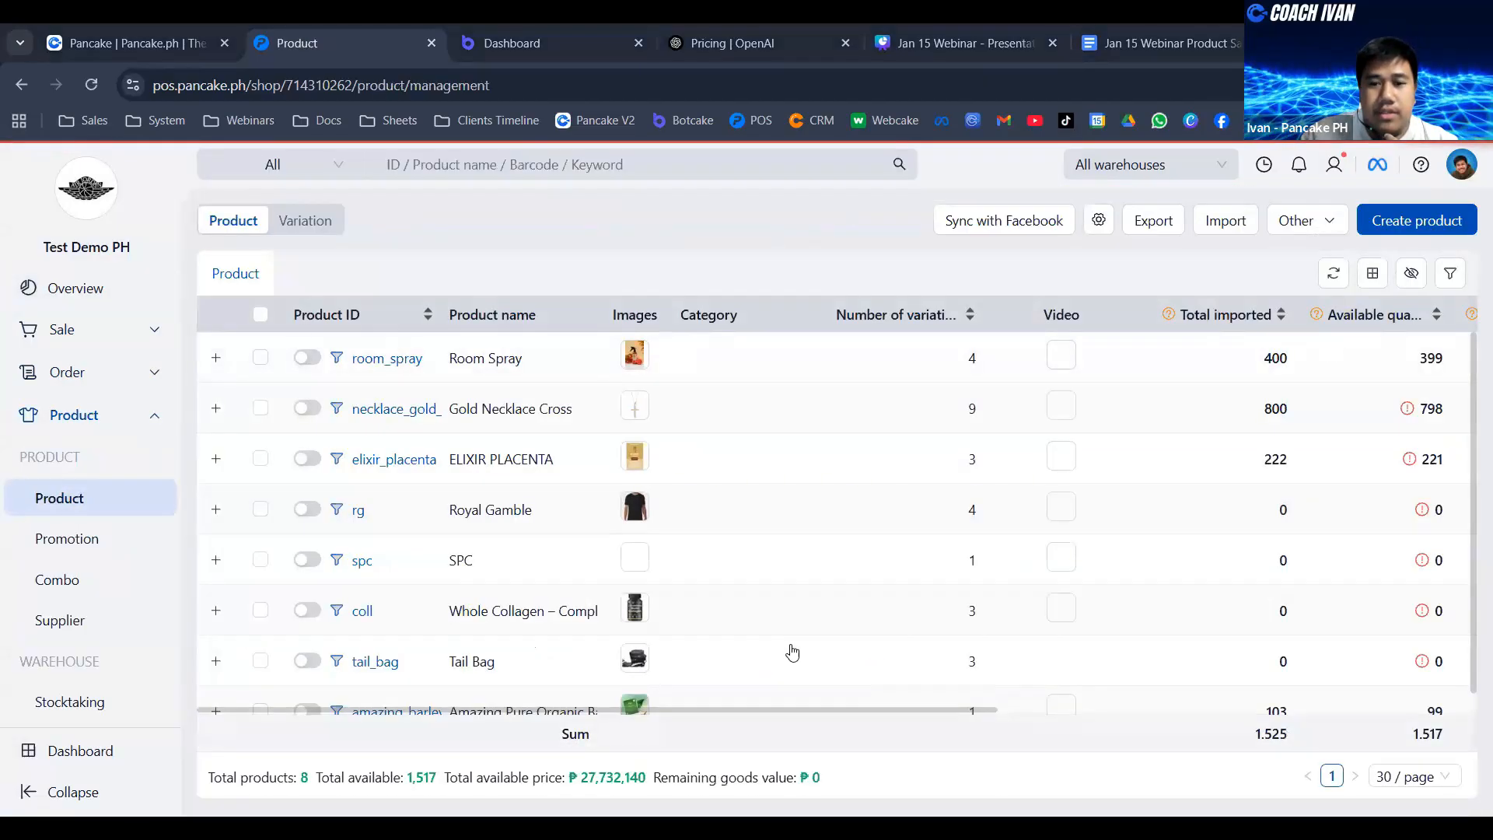
click(790, 654)
click(1423, 195)
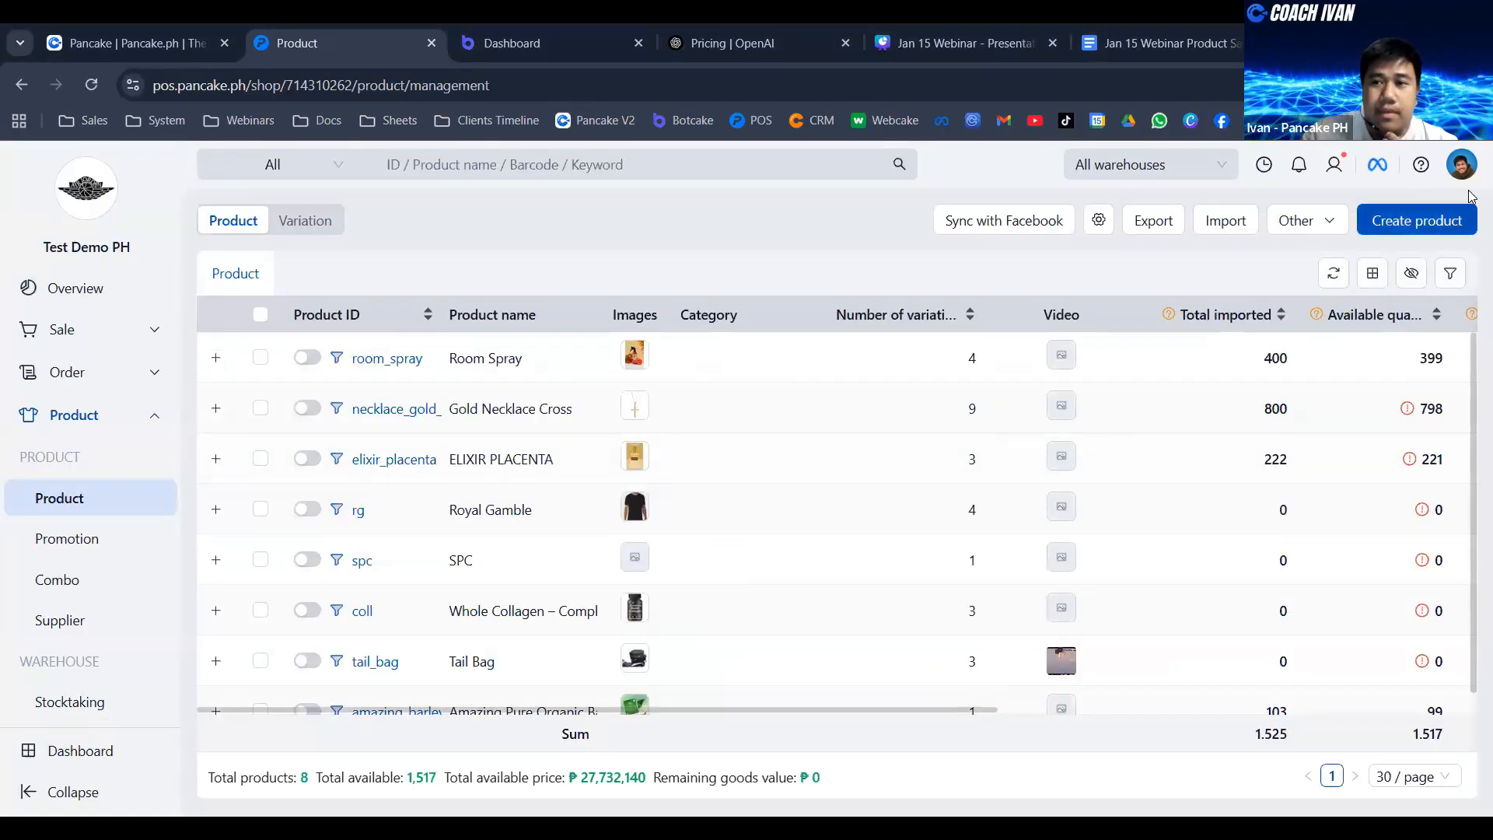
click(1428, 219)
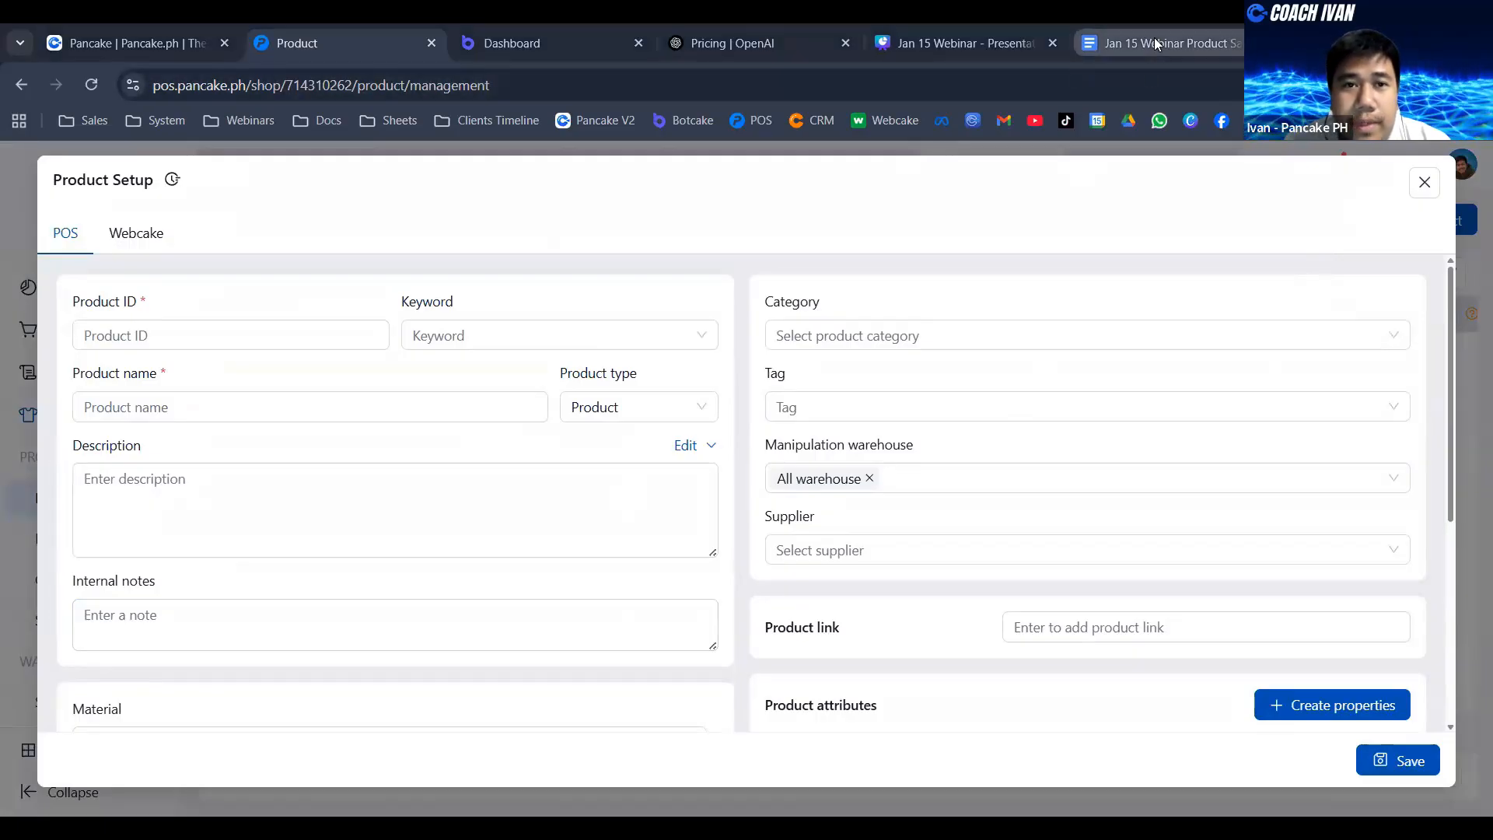
- Place the Jan 15 Webinar Product Sample document directly after the Product page in the browser and return to the product setup
drag(1154, 39, 693, 31)
drag(602, 39, 575, 39)
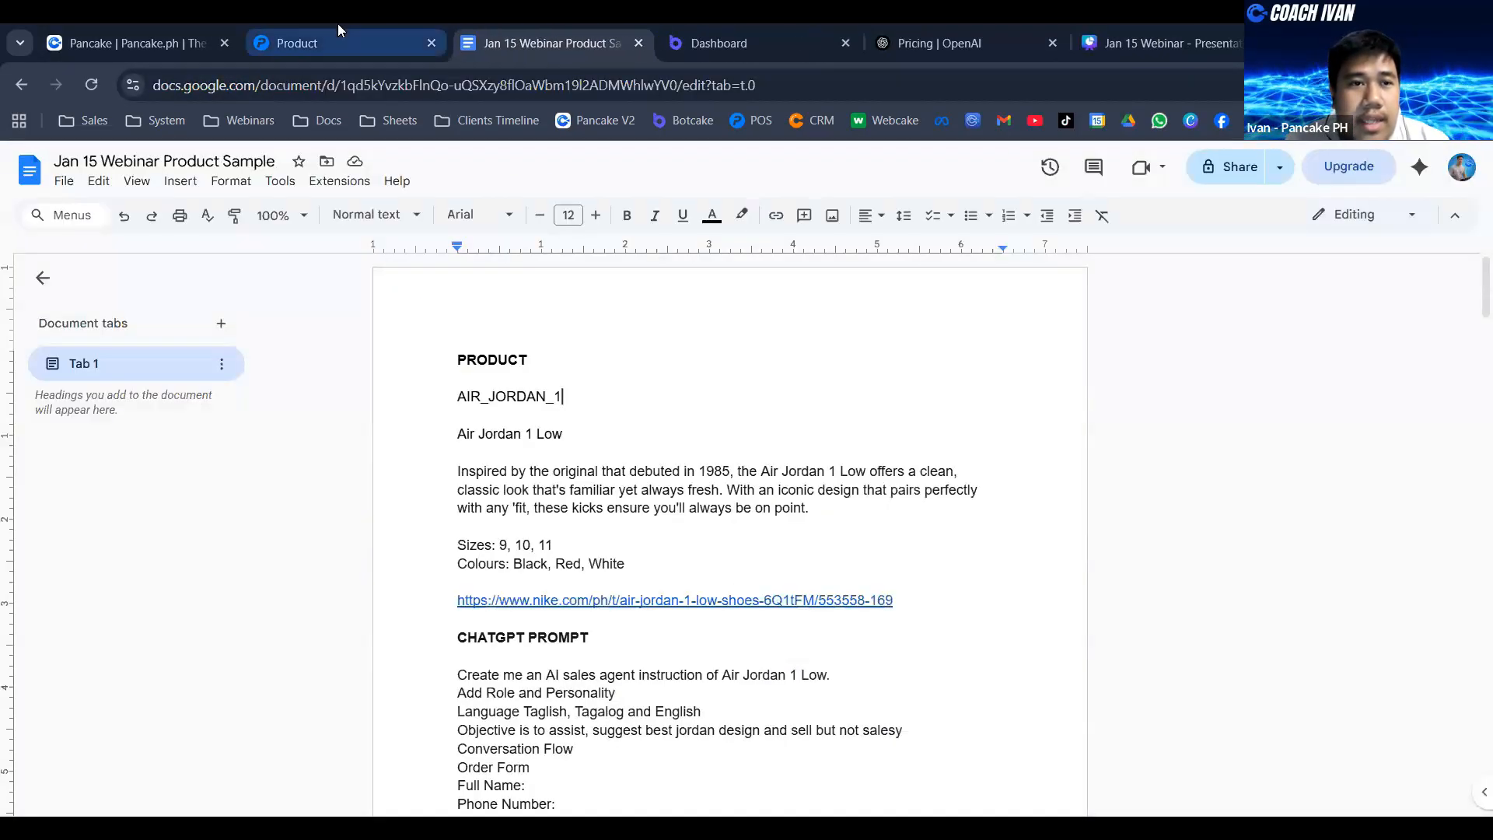
click(350, 43)
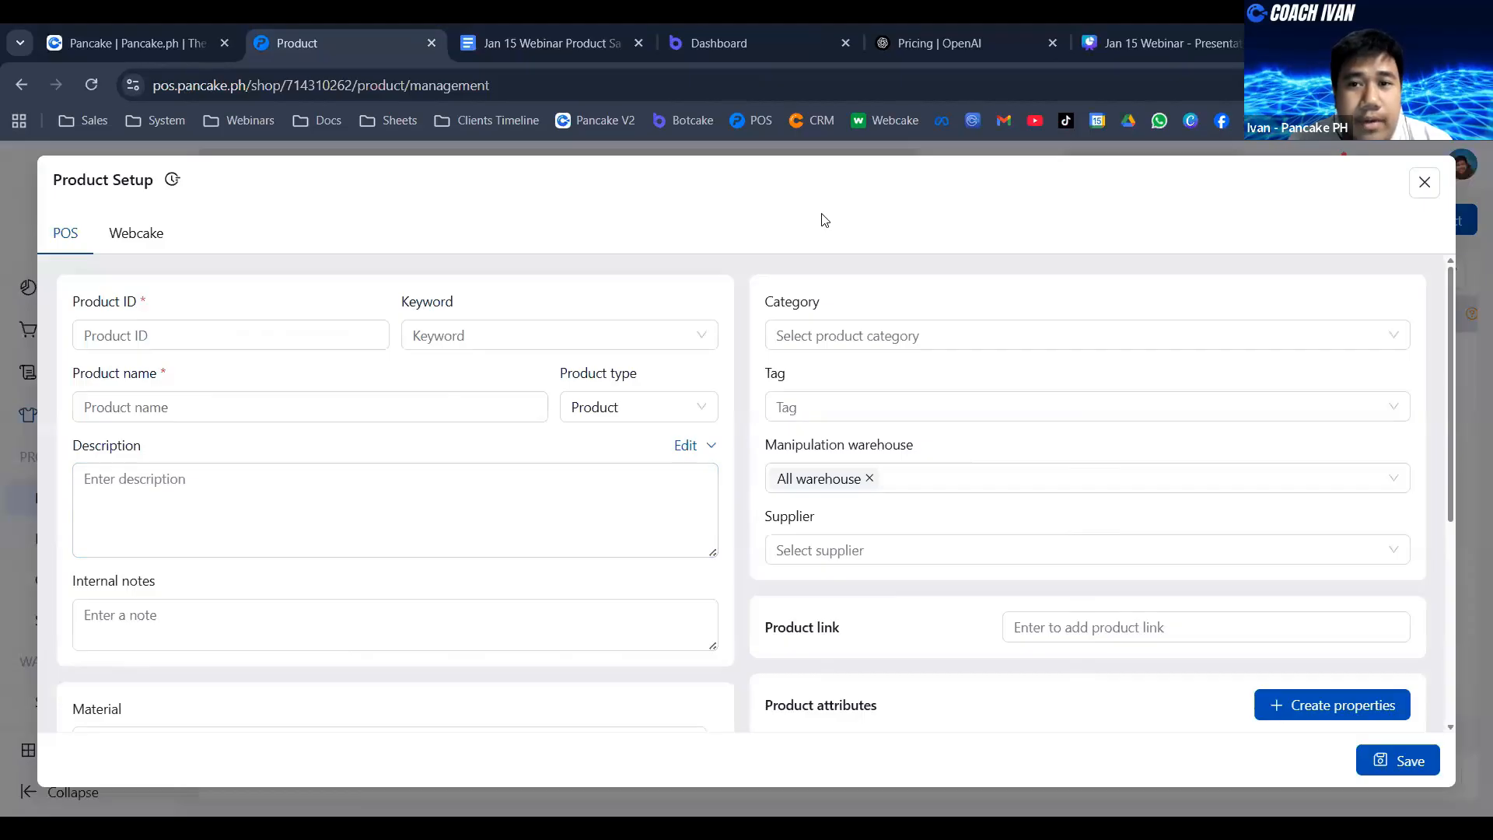
- Copy AIR_JORDAN_1 from the sample document into the new product's Product ID
click(502, 25)
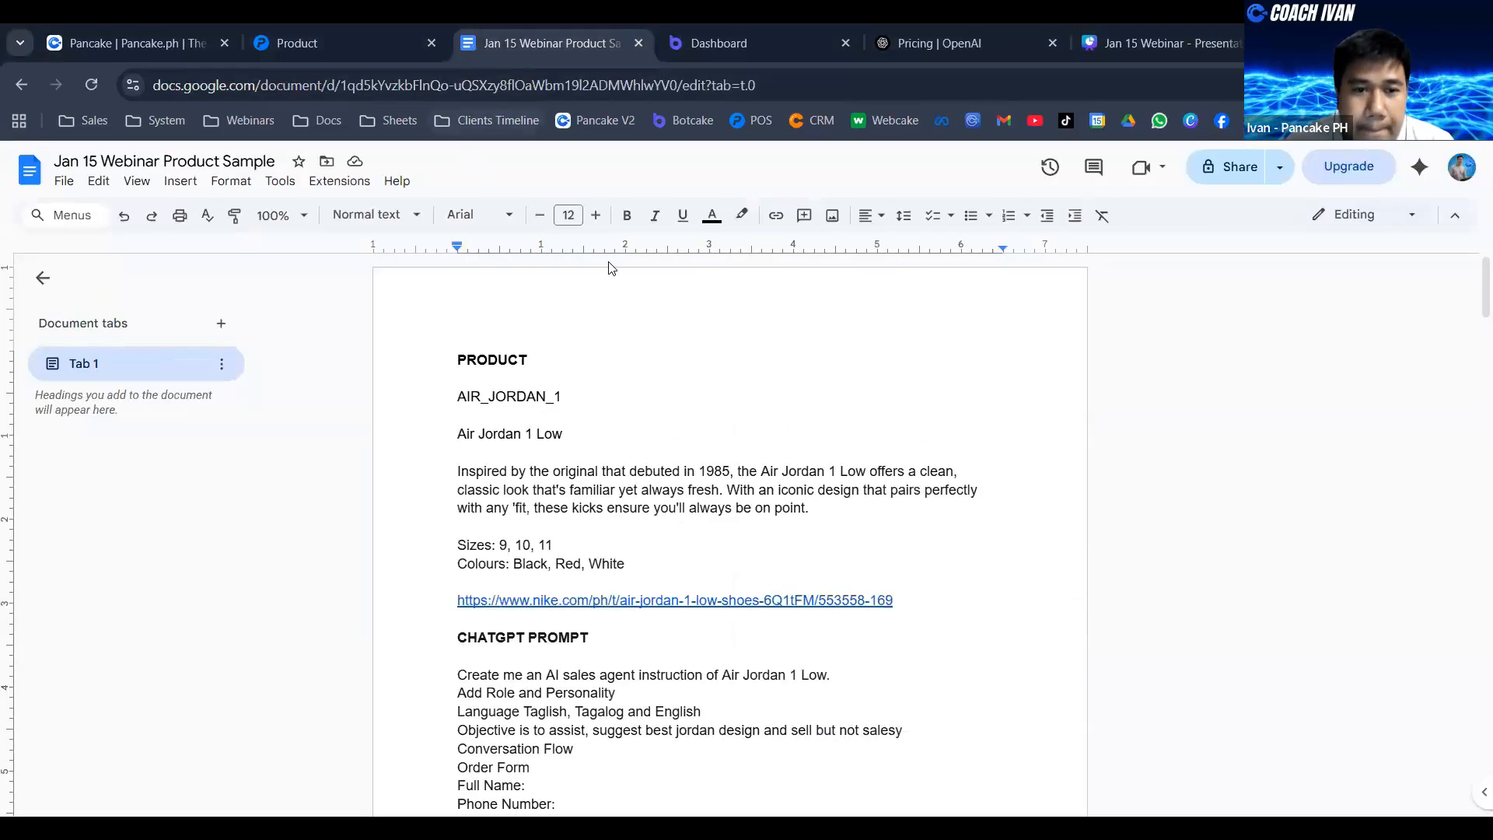
drag(588, 400, 457, 389)
key(ctrl+c)
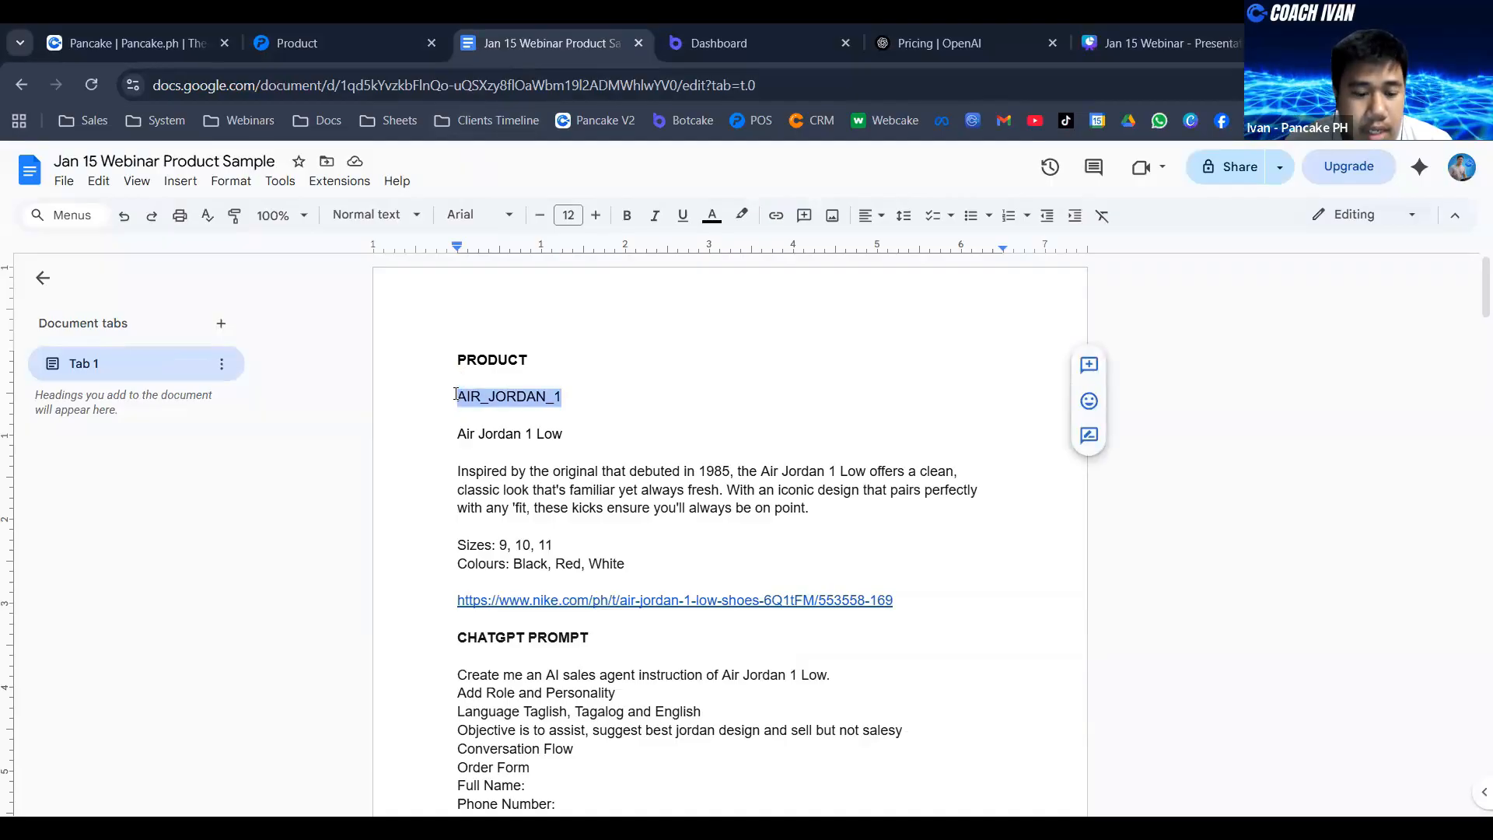
click(334, 31)
click(207, 334)
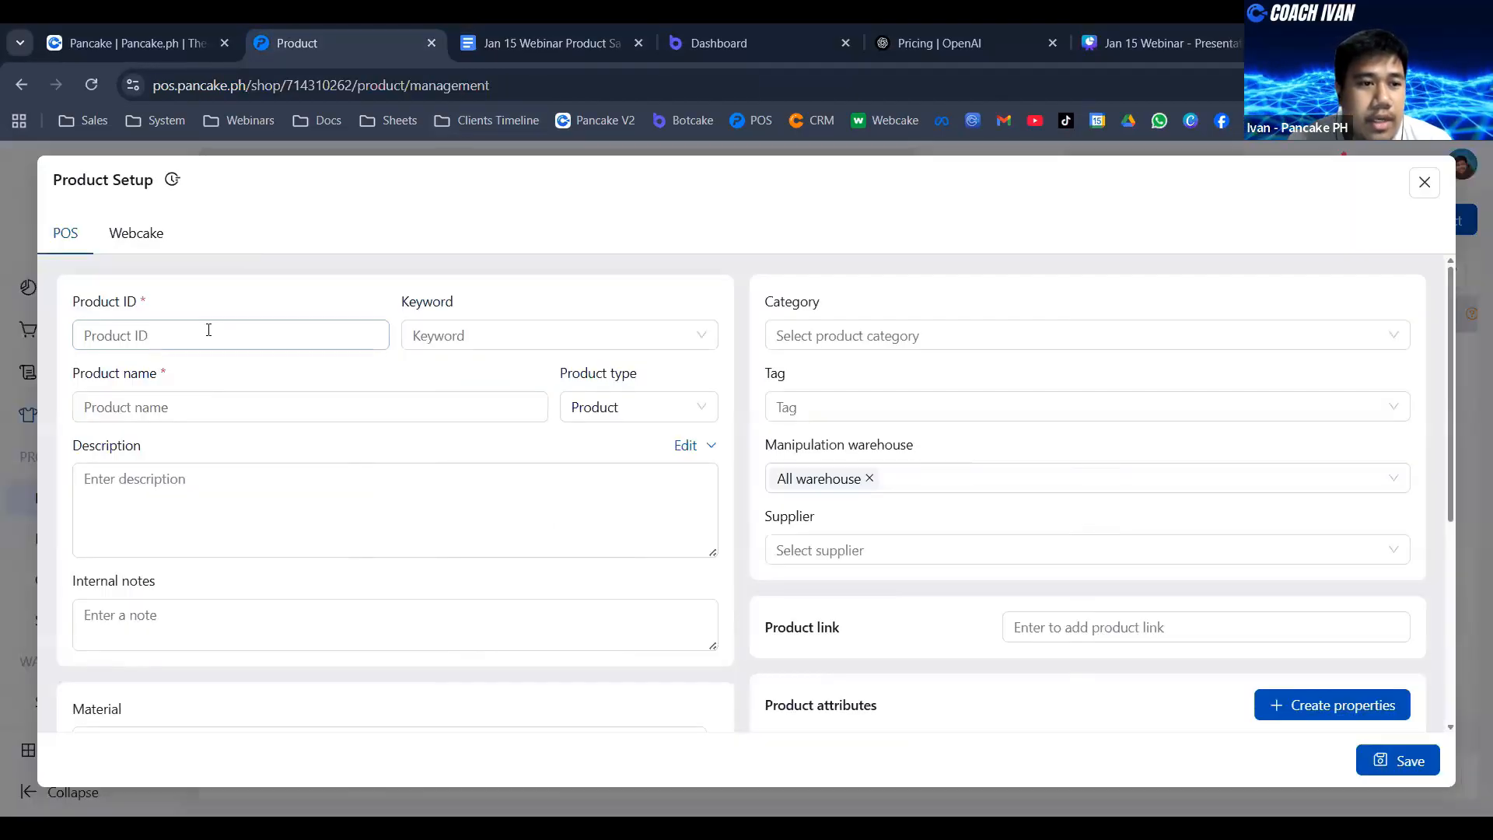
key(ctrl+v)
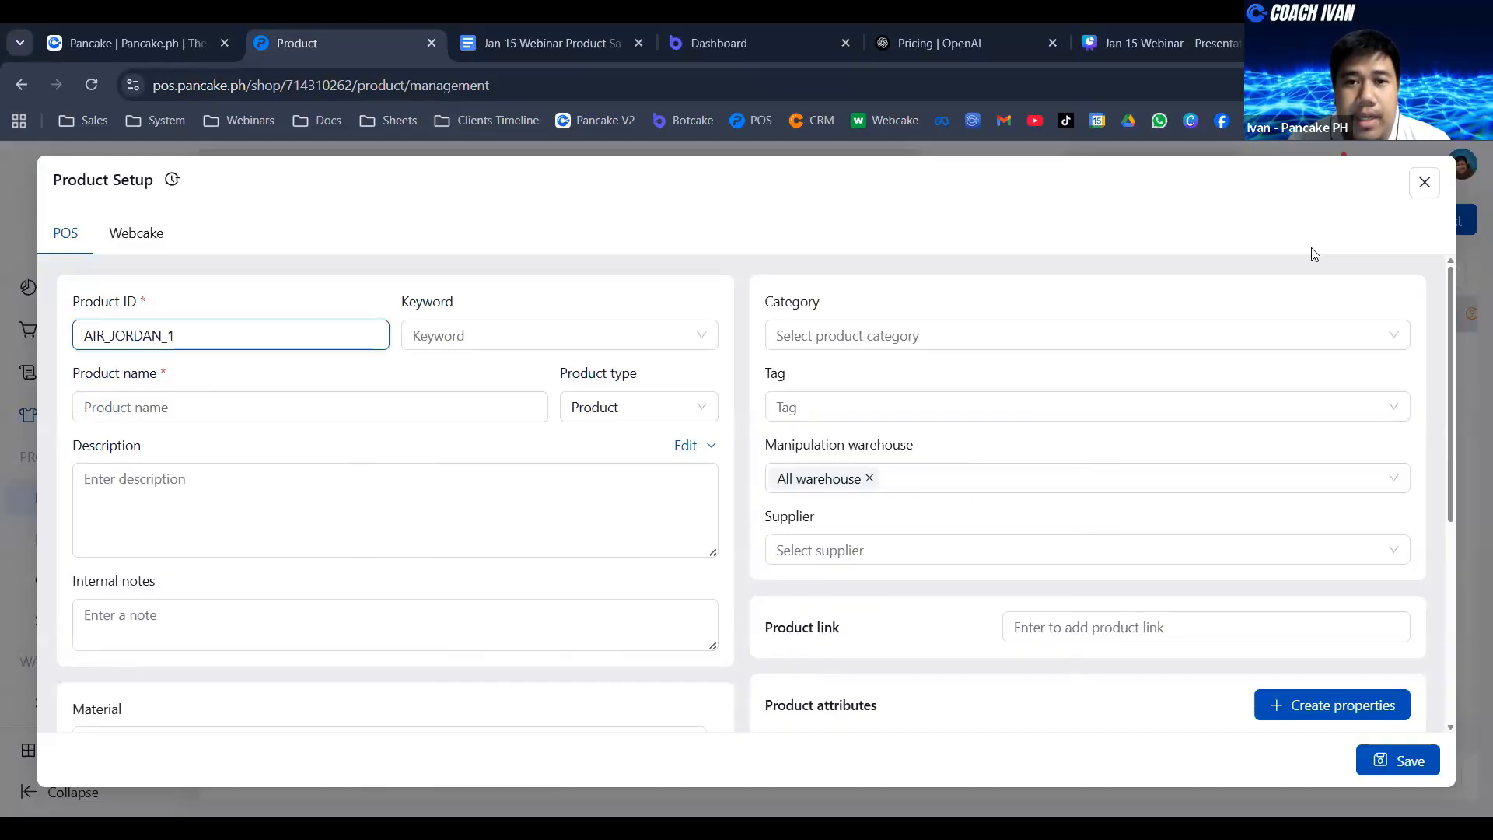
- Copy Air Jordan 1 Low from the sample document into the new product's name
key(alt+Tab)
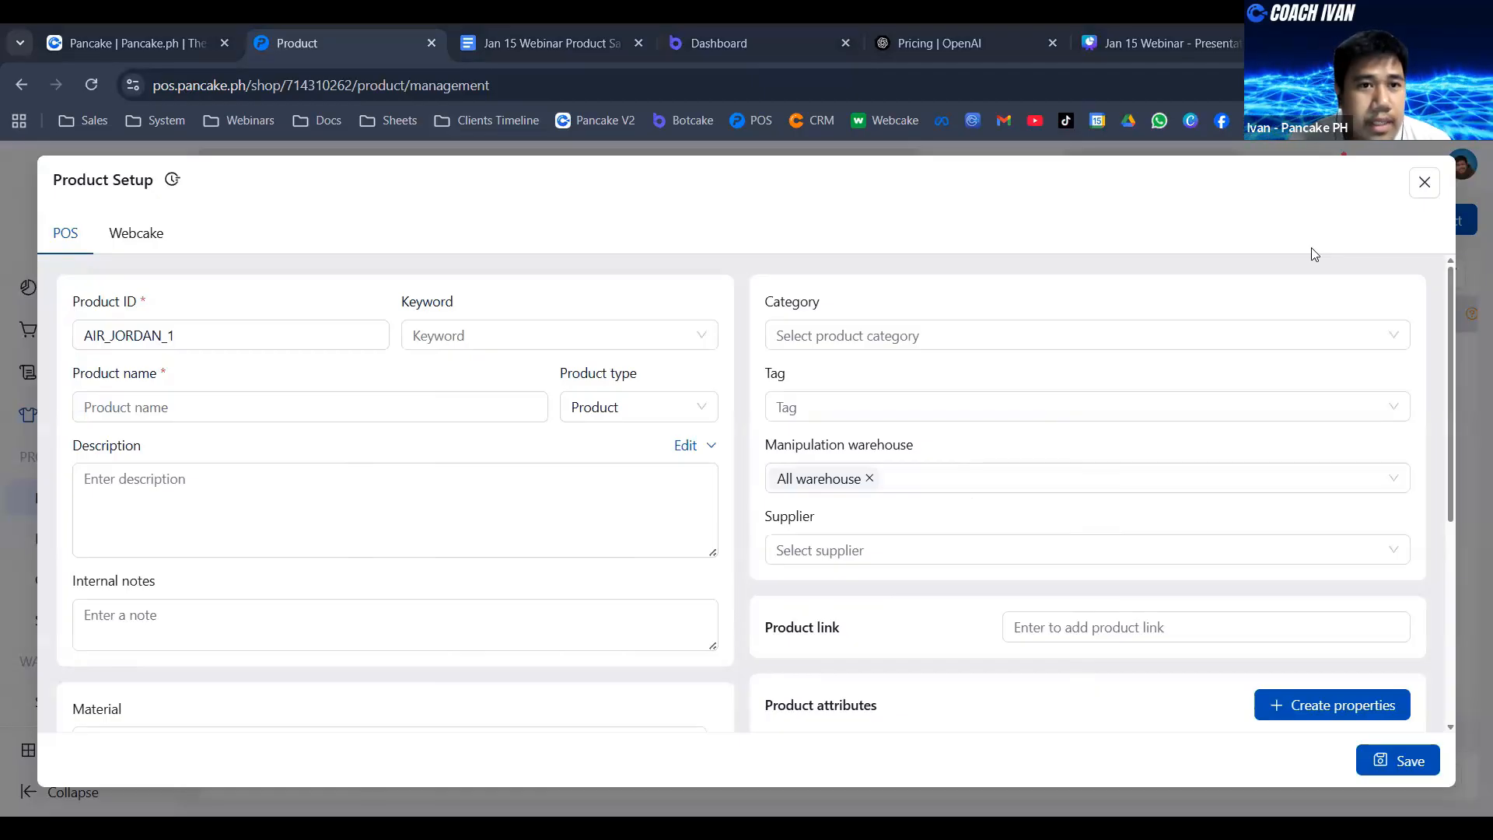
click(549, 35)
drag(457, 433, 588, 431)
key(ctrl+c)
click(327, 42)
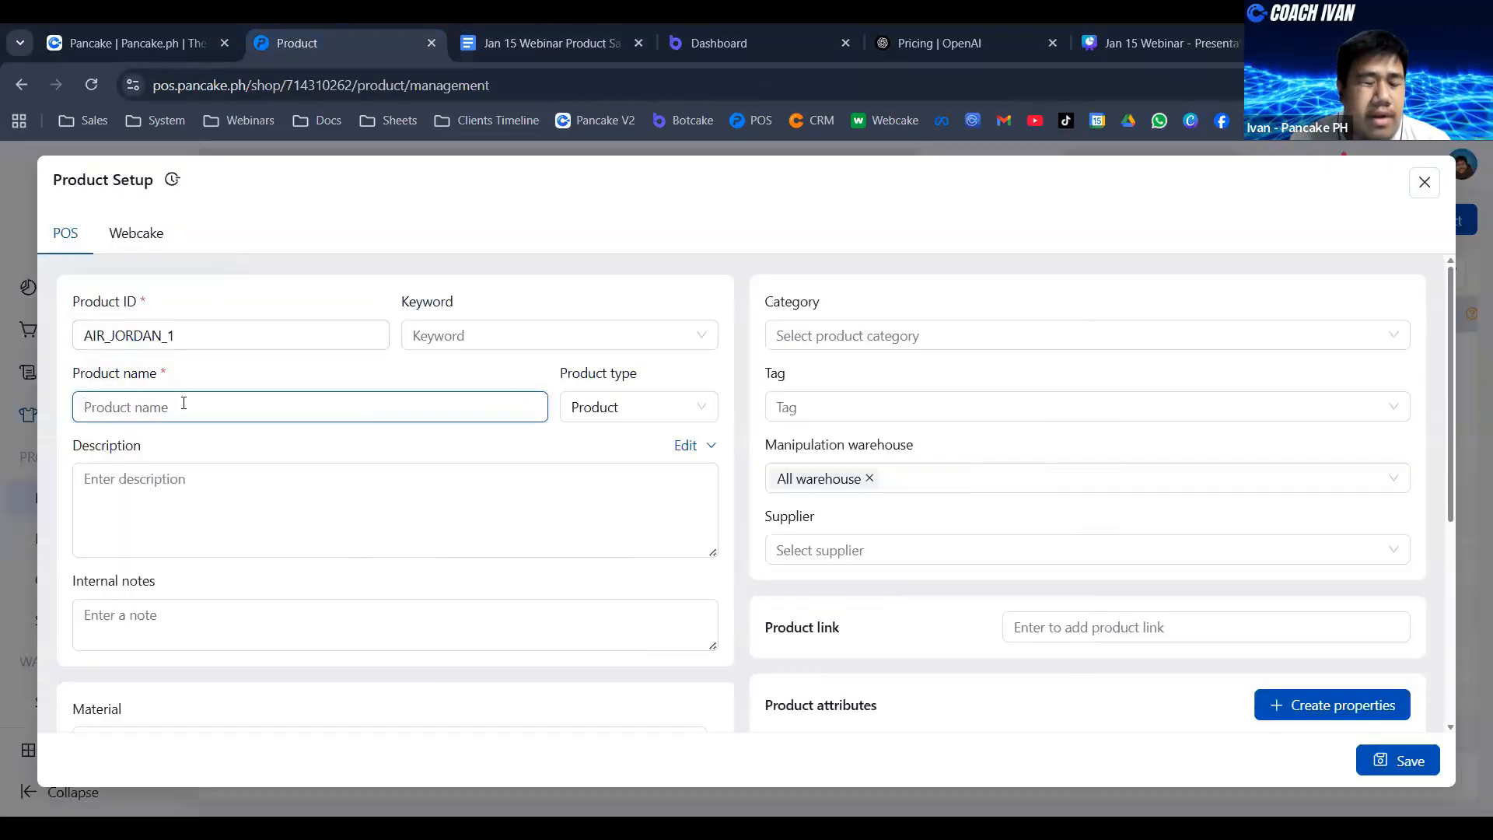
key(ctrl+v)
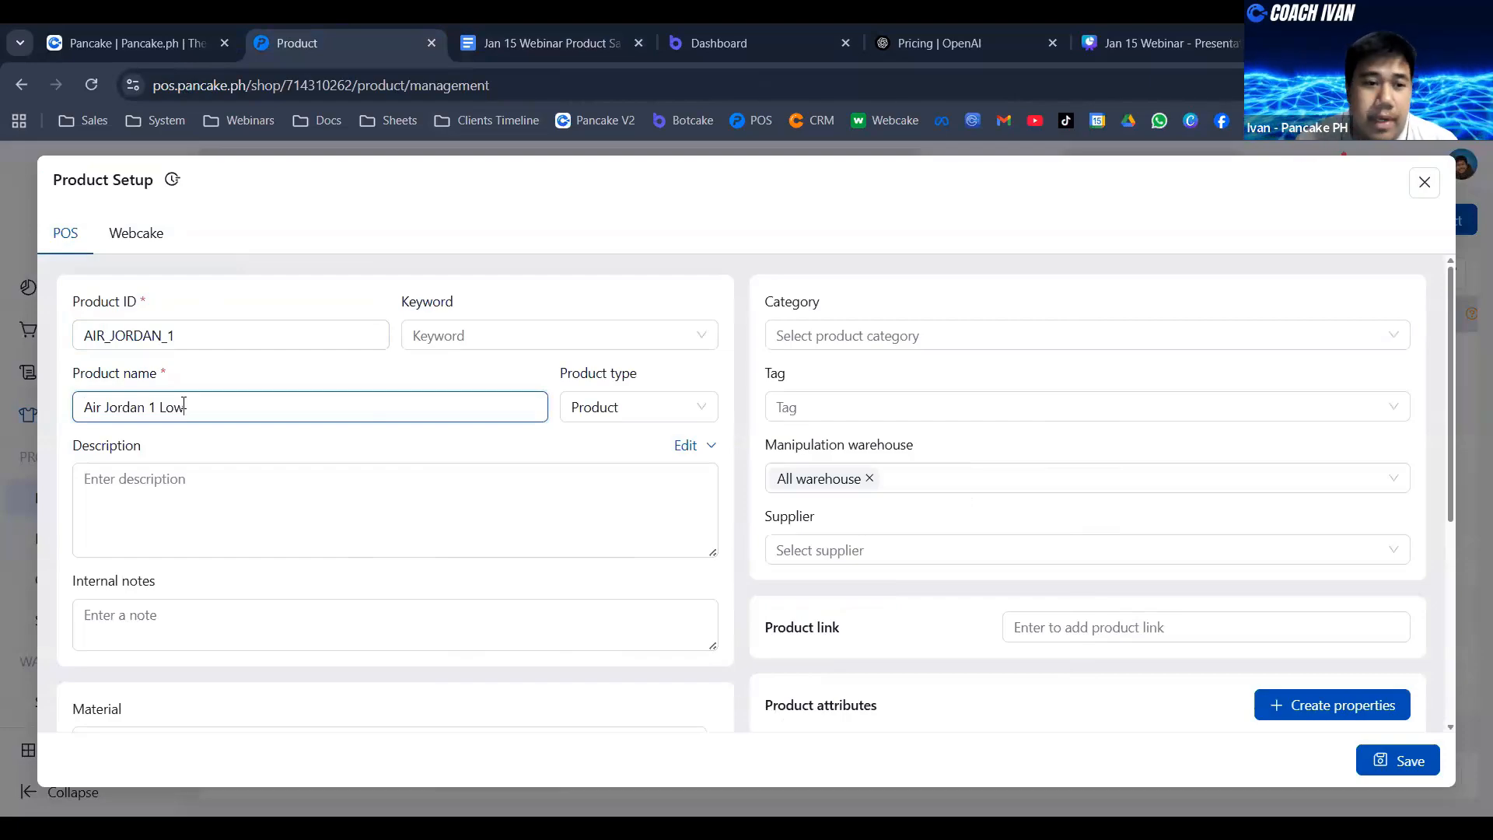
- Copy the paragraph beginning "Inspired by the original that debuted in 1985" from the sample document into the product description
click(230, 479)
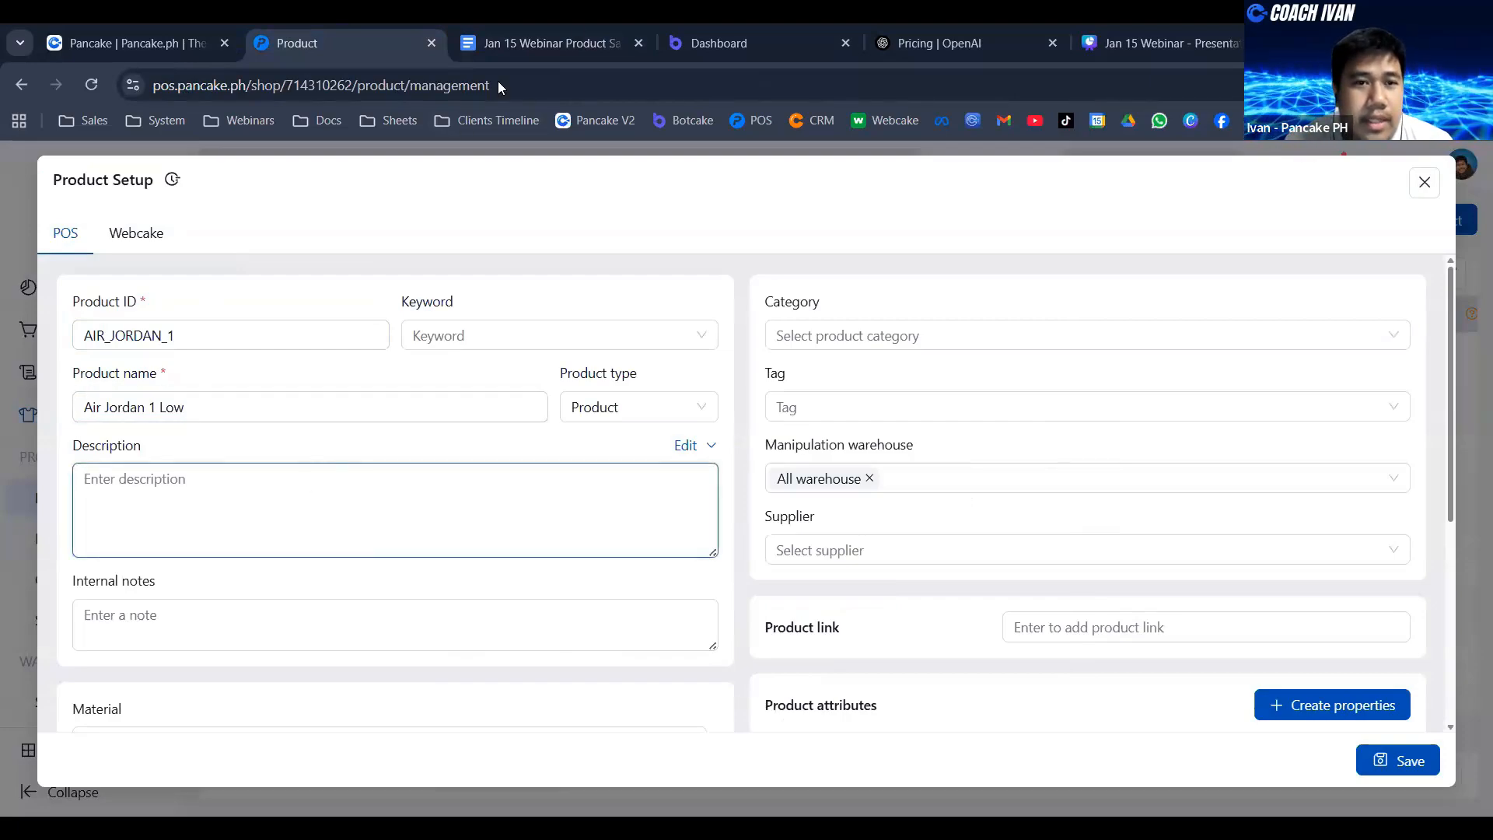
click(578, 29)
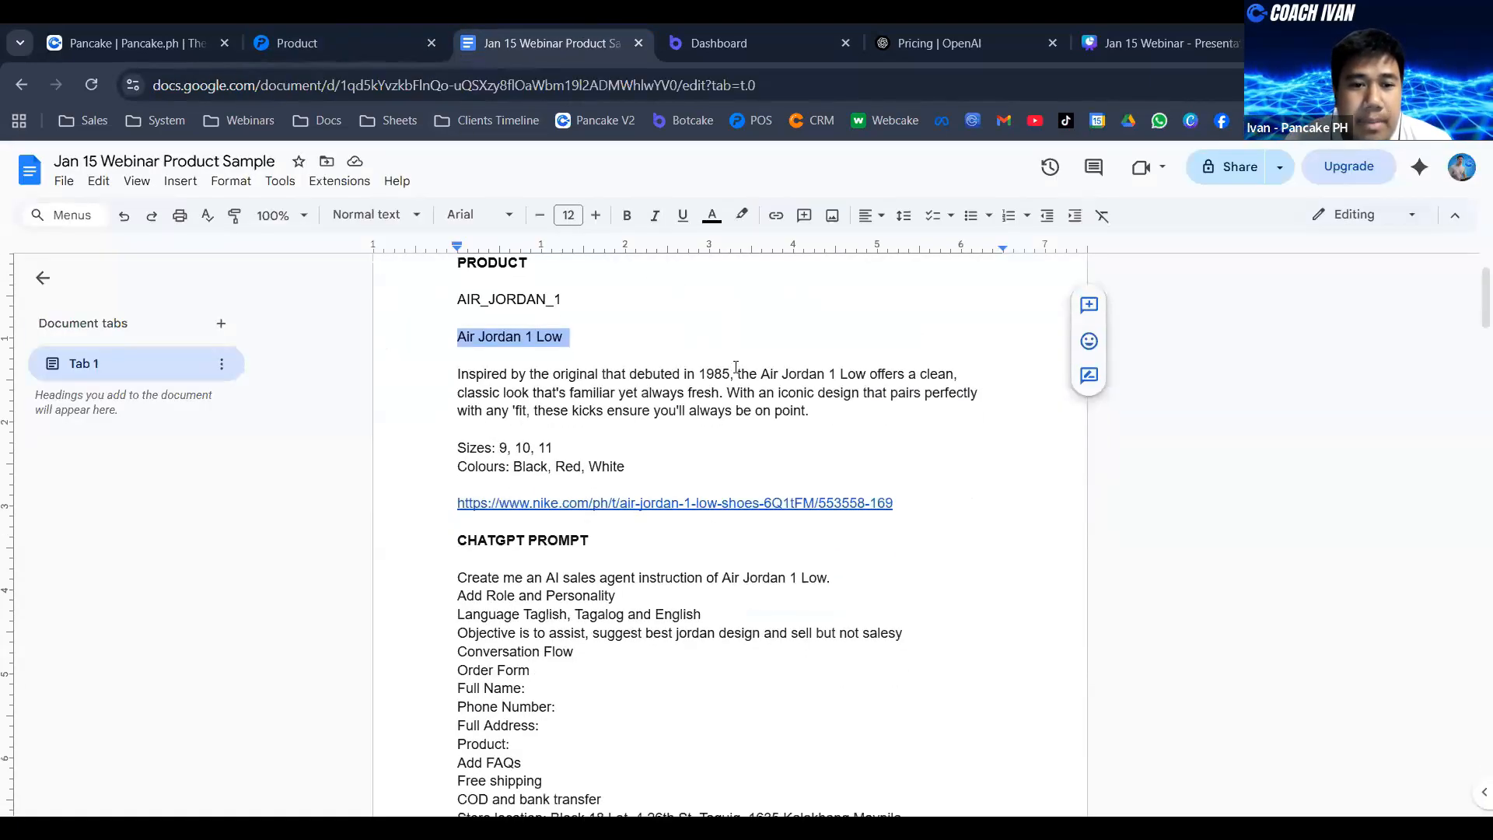
click(457, 374)
scroll(505, 413, down, 8)
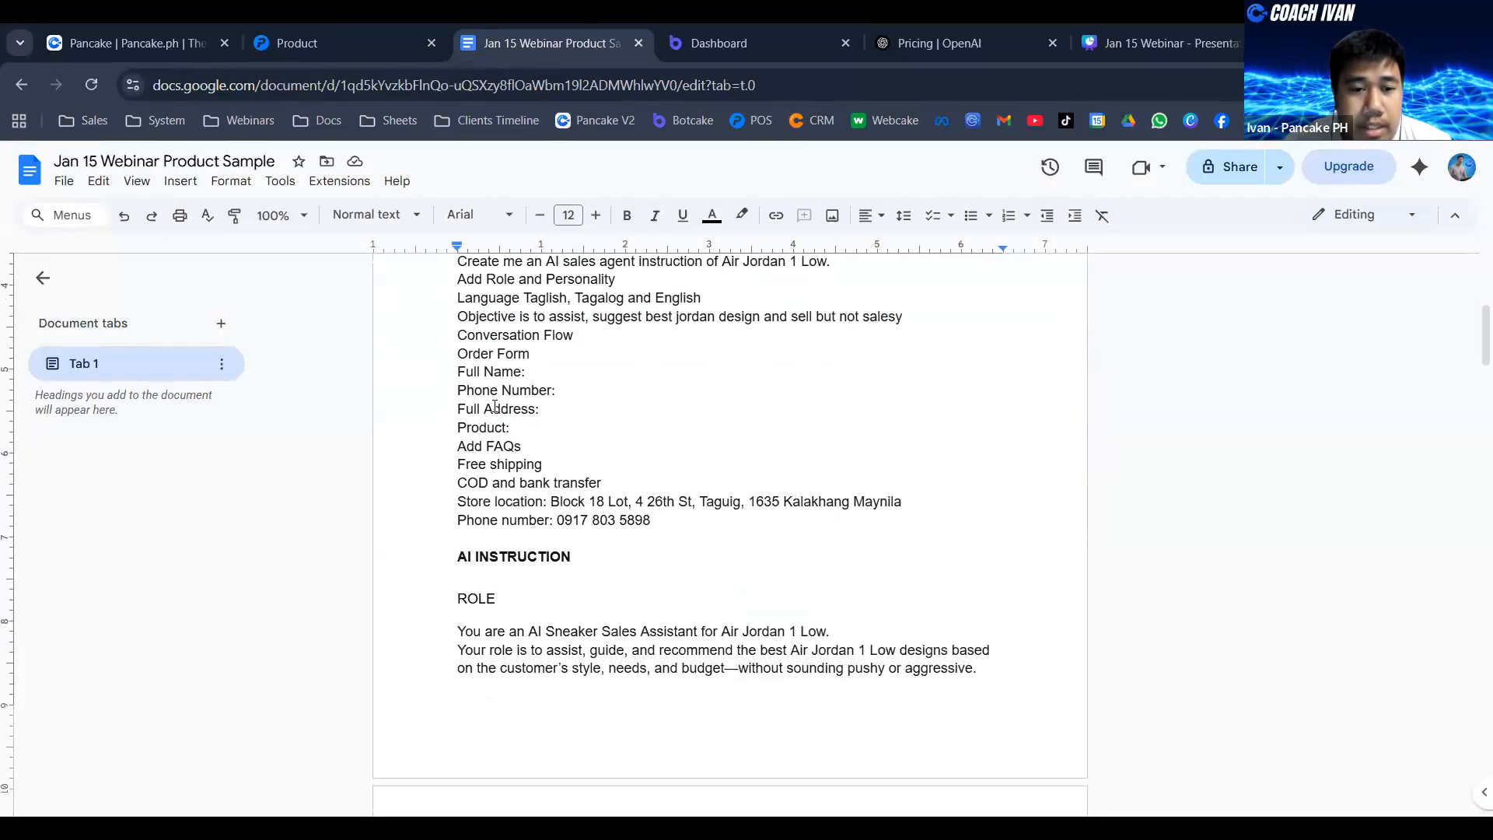
scroll(506, 414, down, 20)
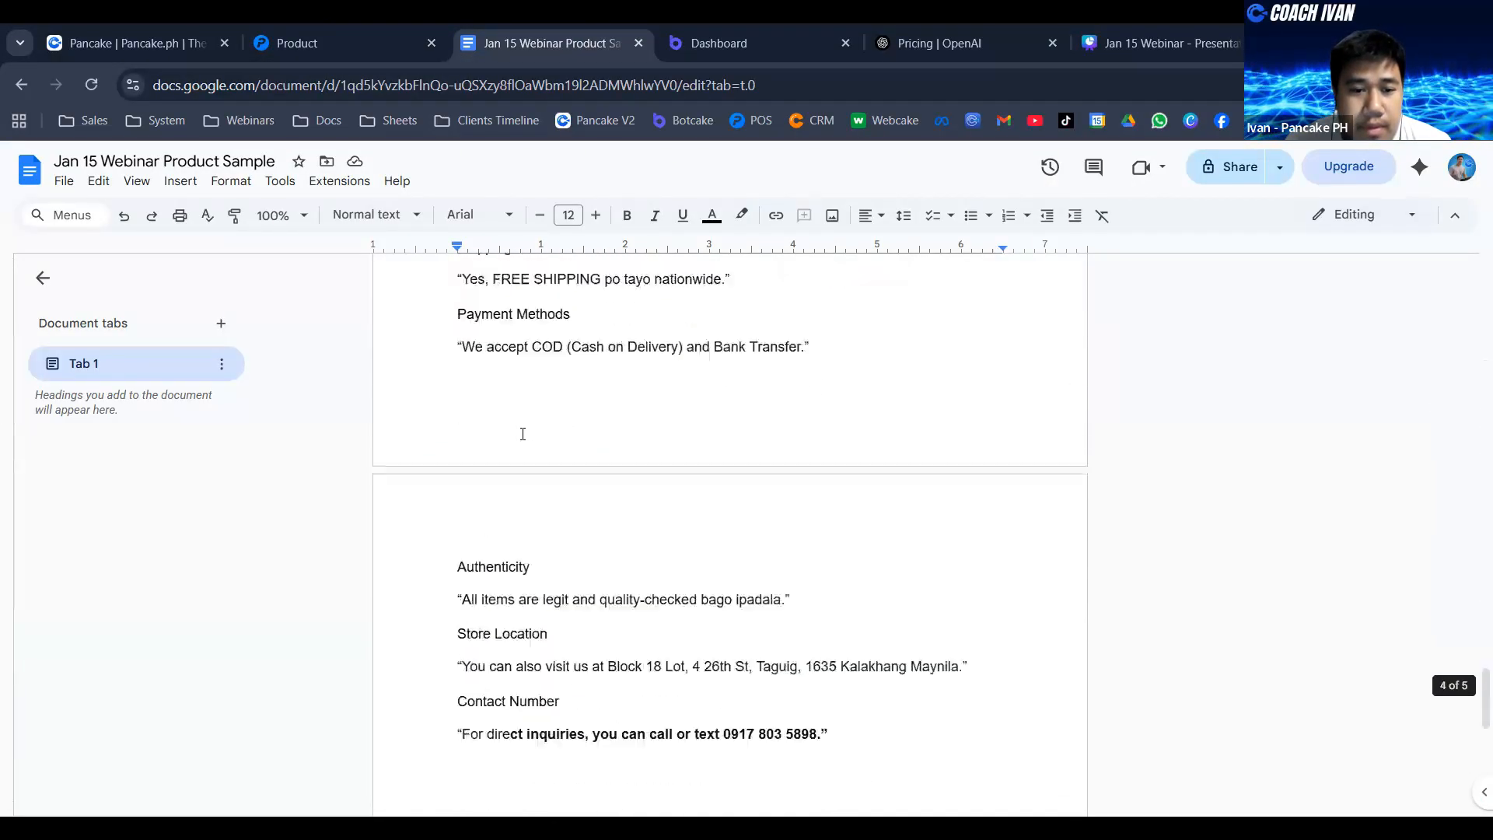
scroll(526, 431, up, 20)
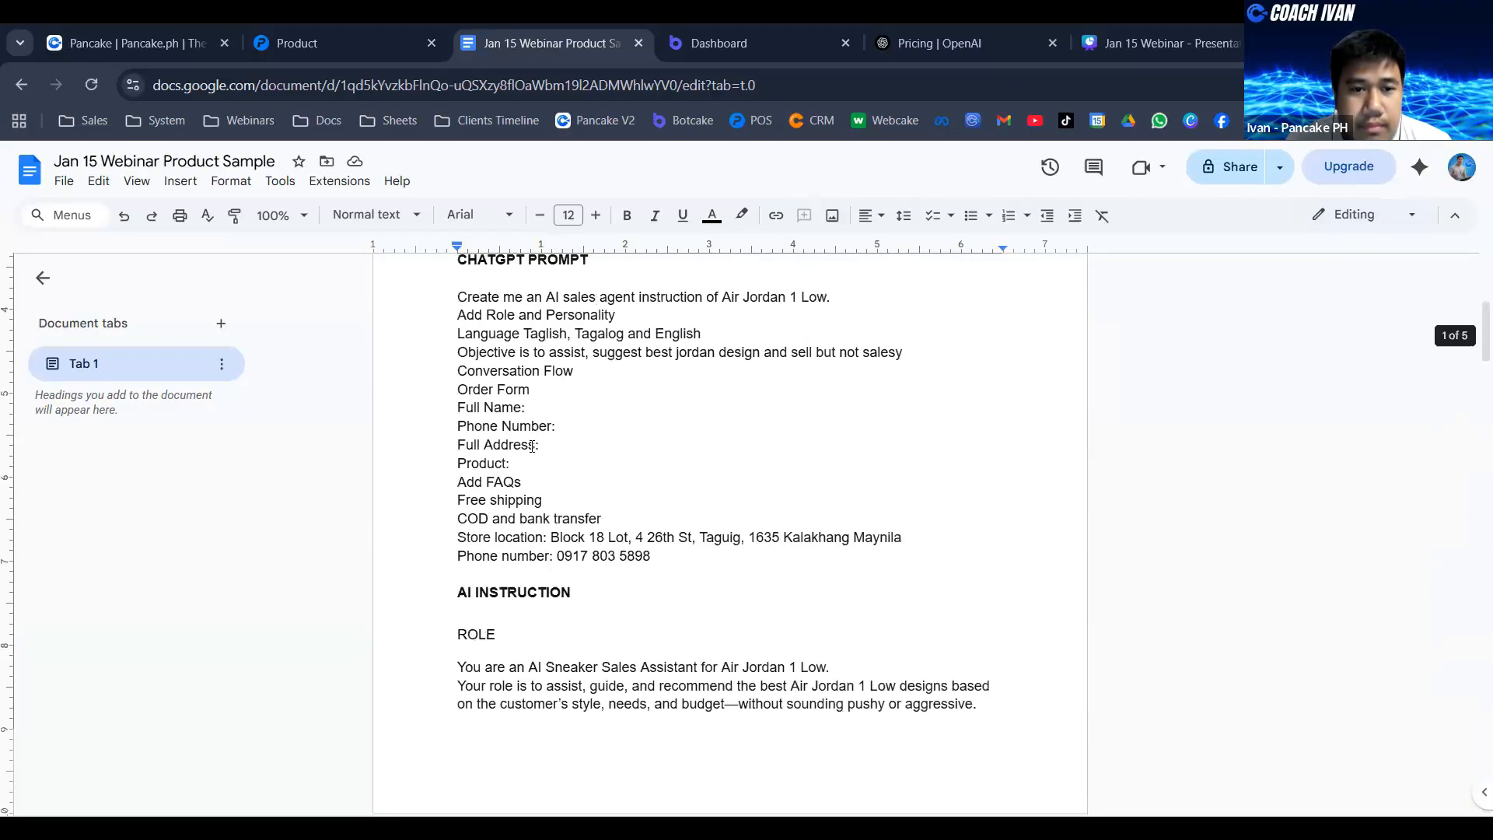
scroll(536, 454, up, 2)
scroll(545, 457, down, 1)
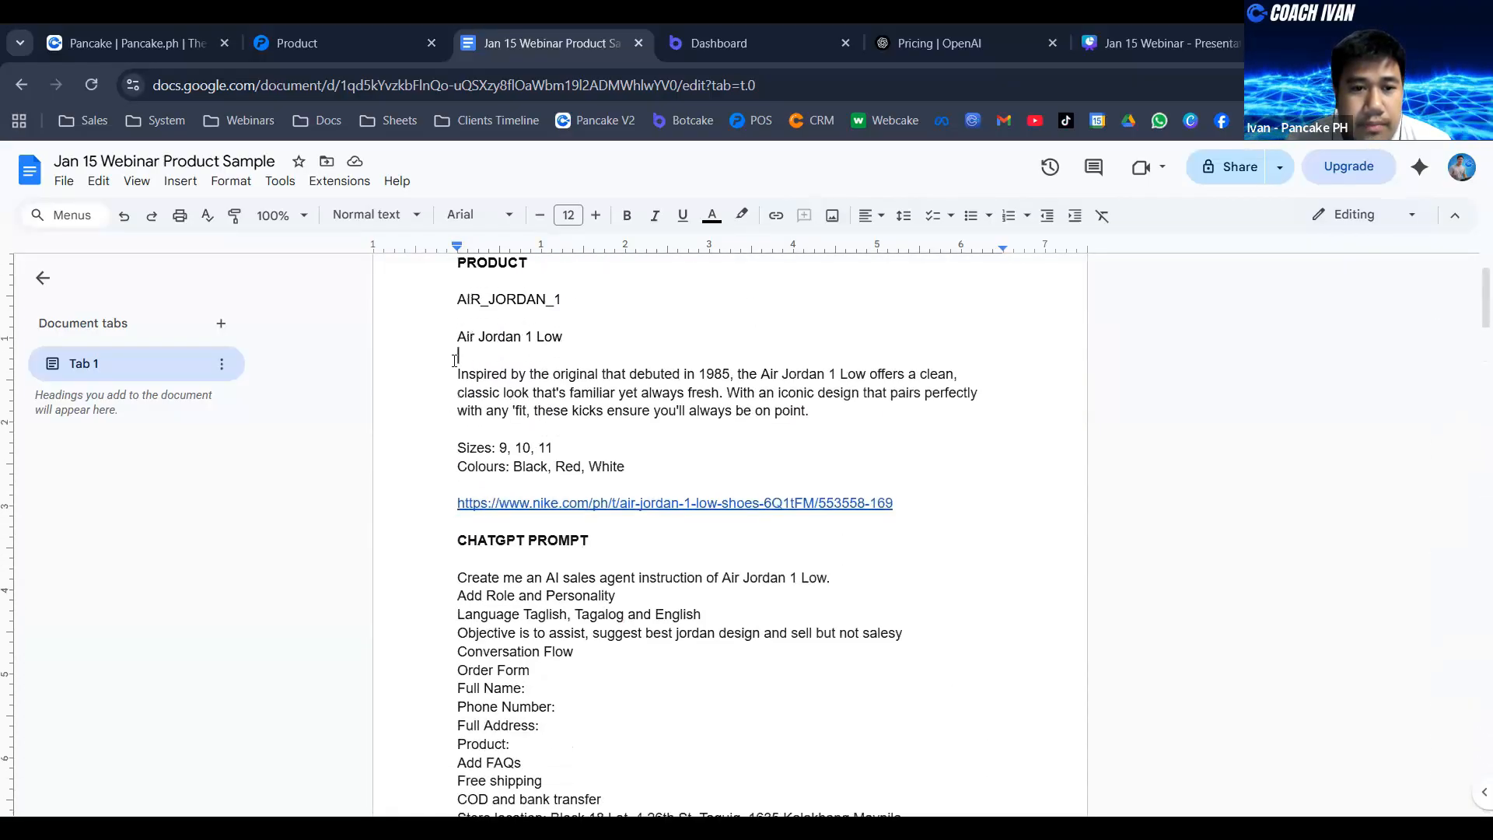
click(450, 372)
drag(572, 376, 896, 420)
key(ctrl+c)
click(349, 53)
click(213, 476)
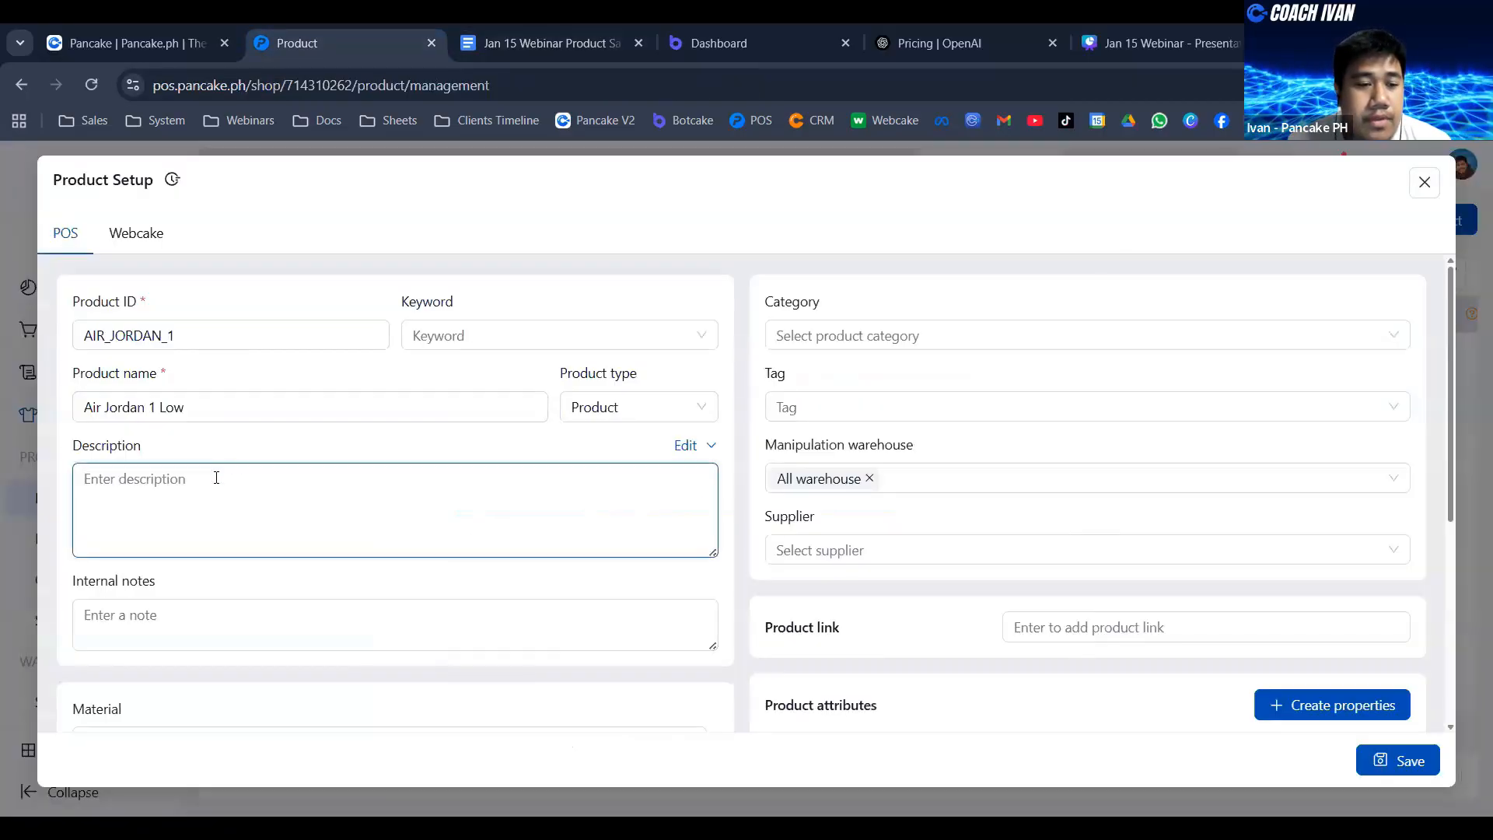
key(ctrl+v)
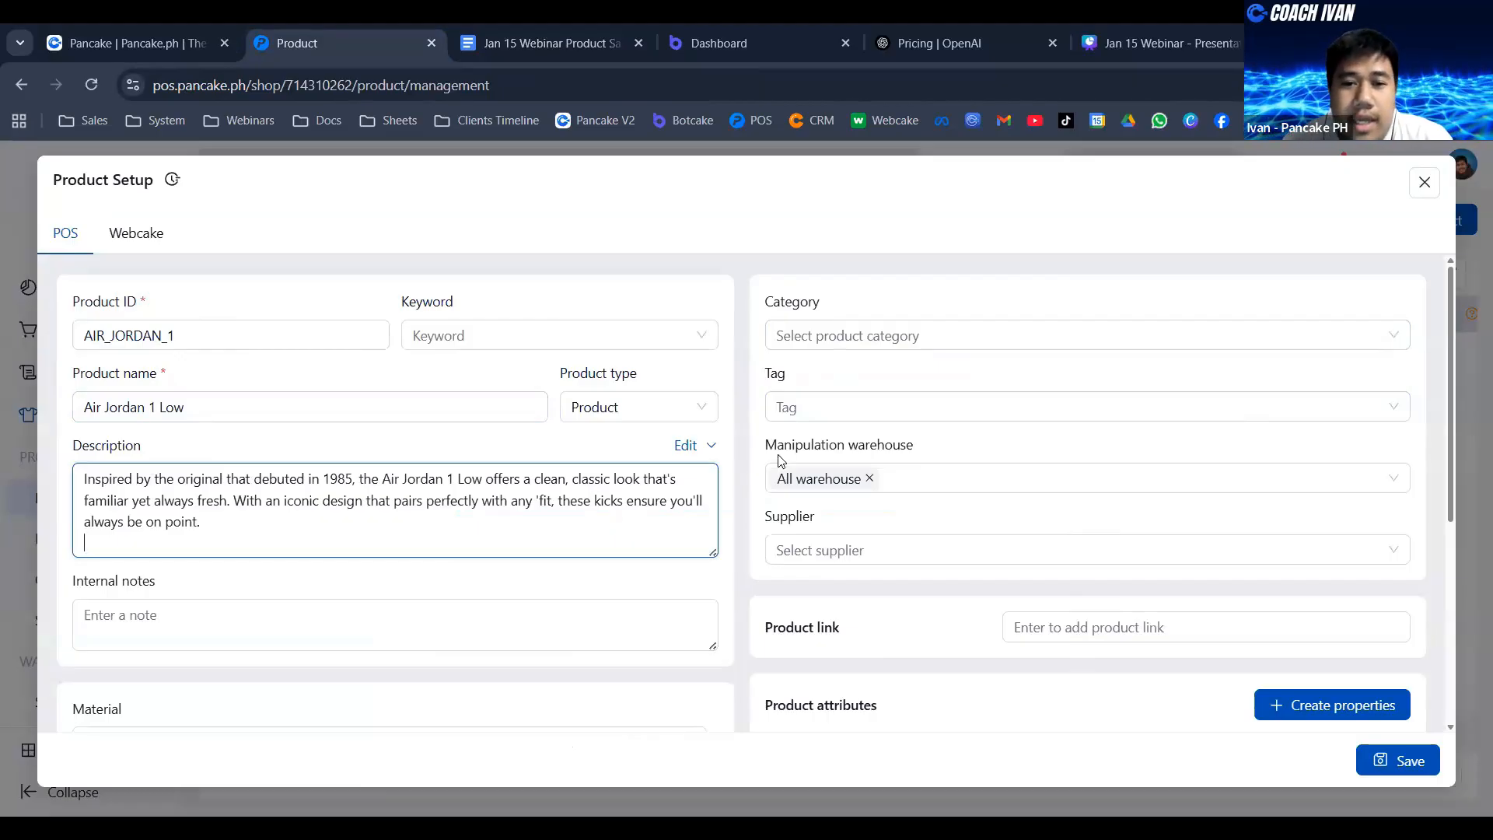
- Review the remaining product setup fields and check the sizes and colours for Air Jordan 1 Low in the sample document
scroll(766, 466, down, 1)
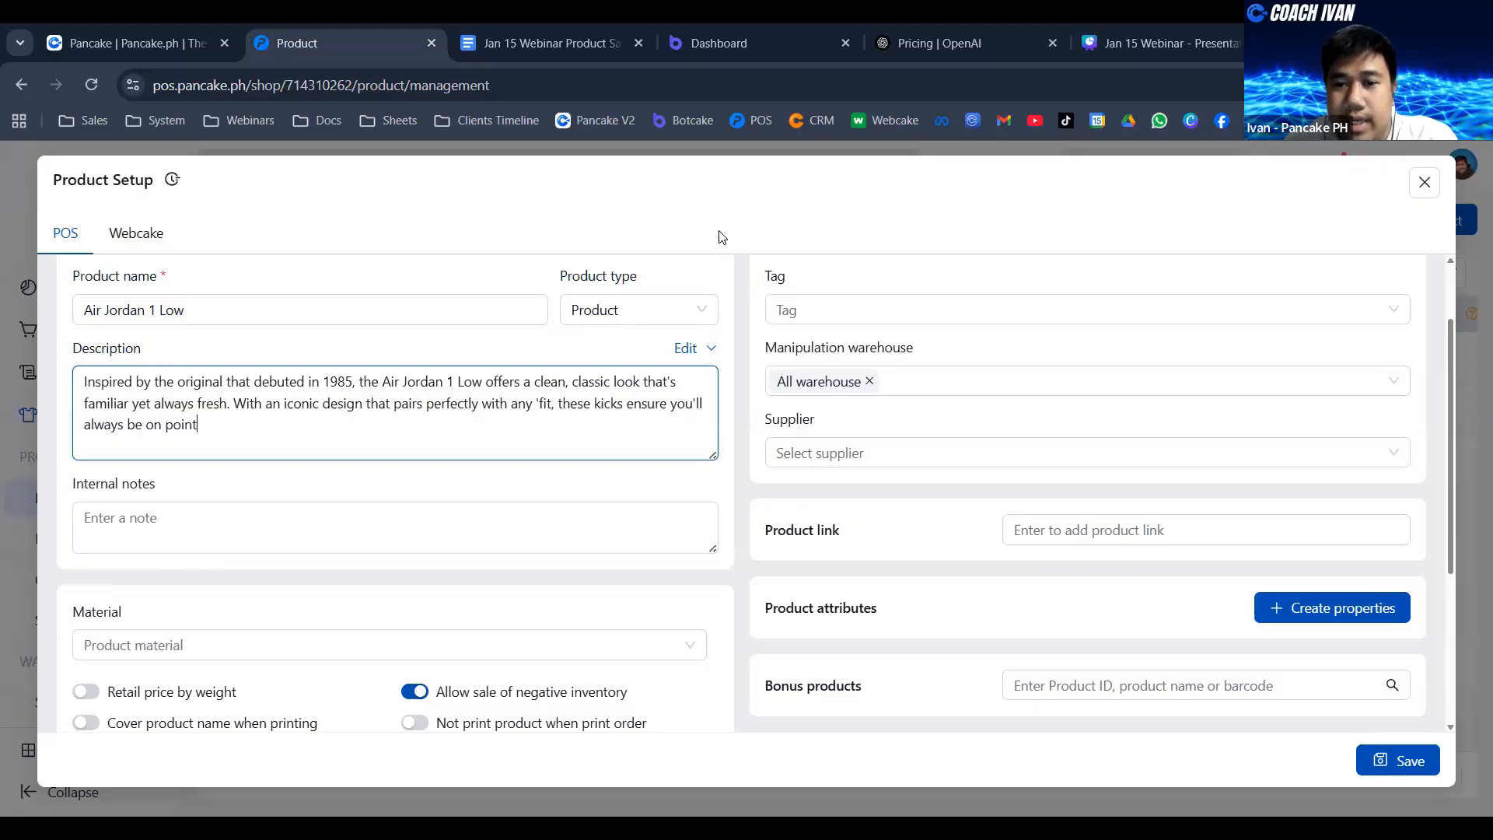
click(853, 188)
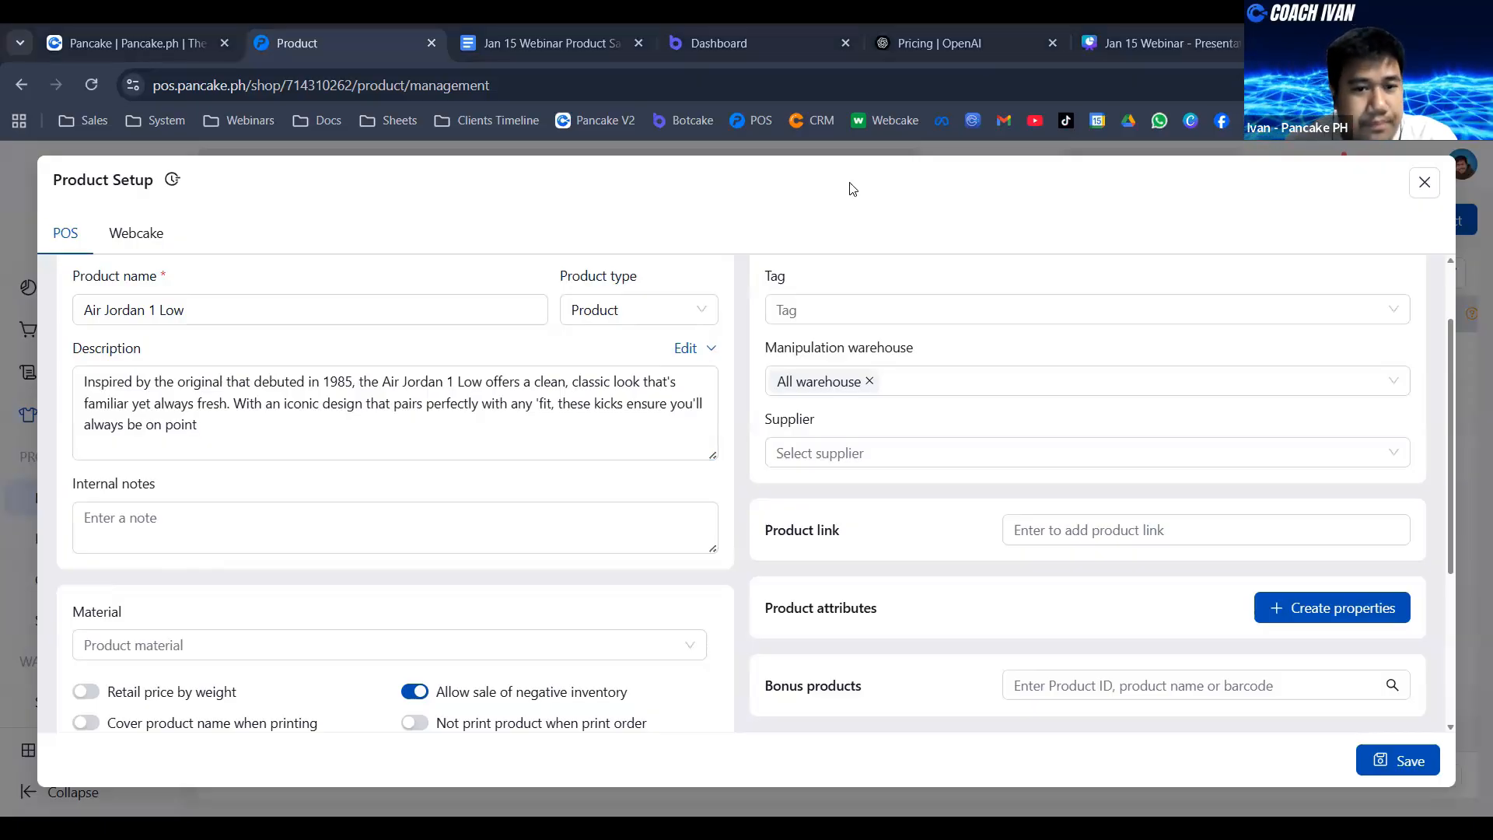
scroll(1089, 350, down, 3)
scroll(1231, 397, up, 2)
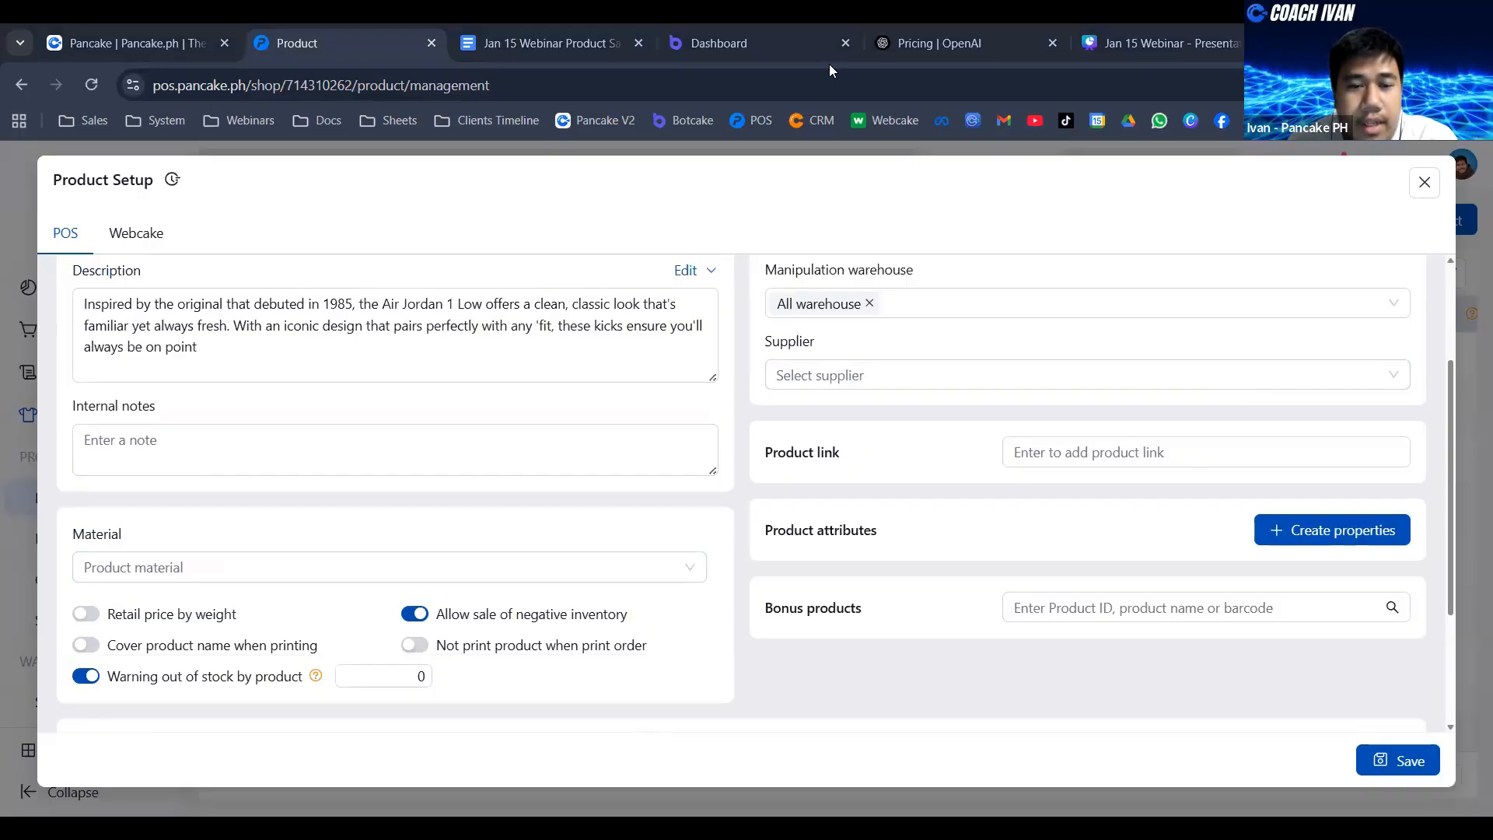
key(ctrl+Tab)
drag(454, 445, 558, 449)
click(468, 448)
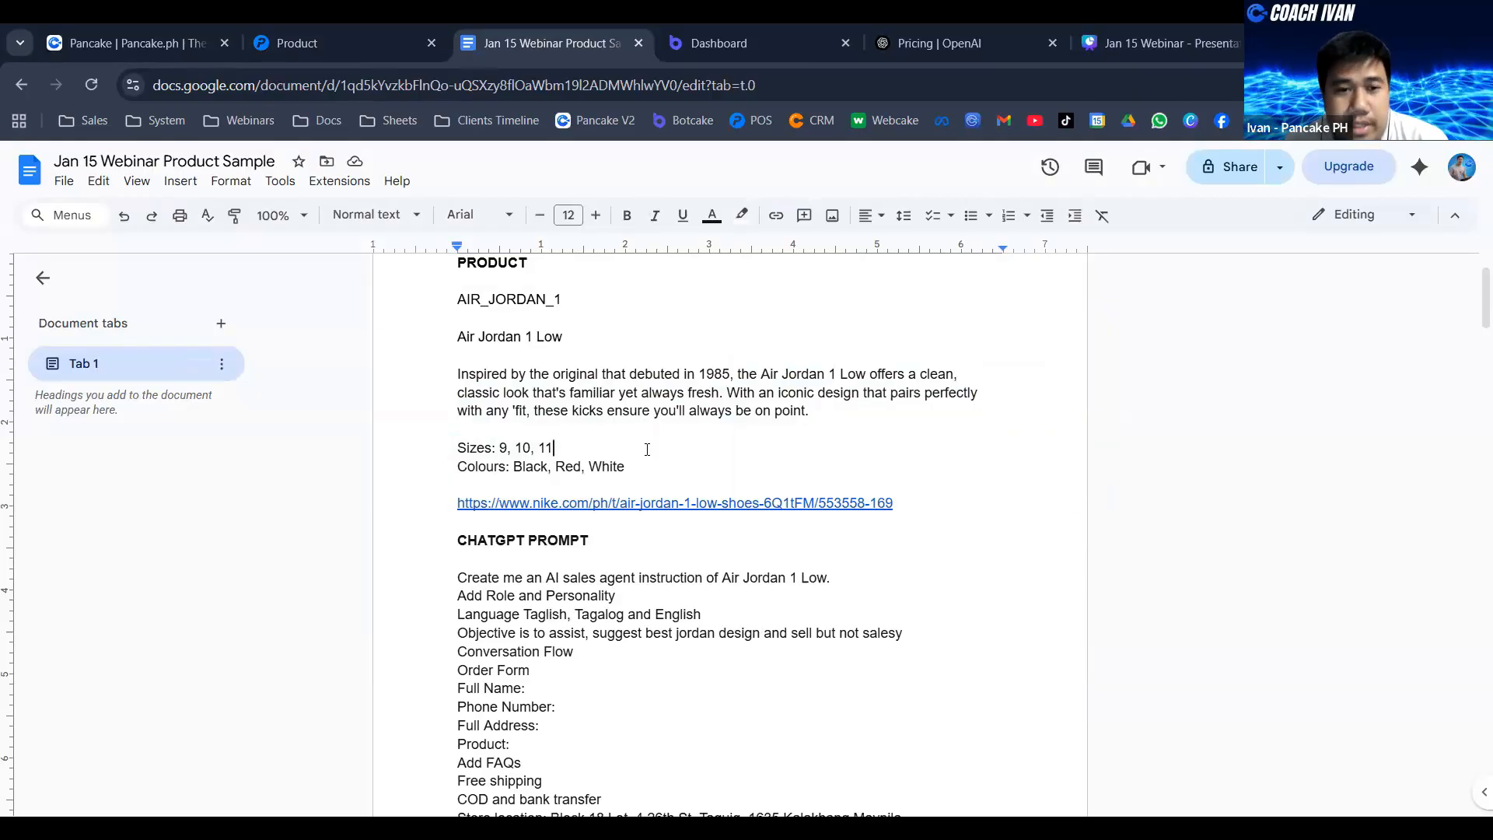
click(342, 23)
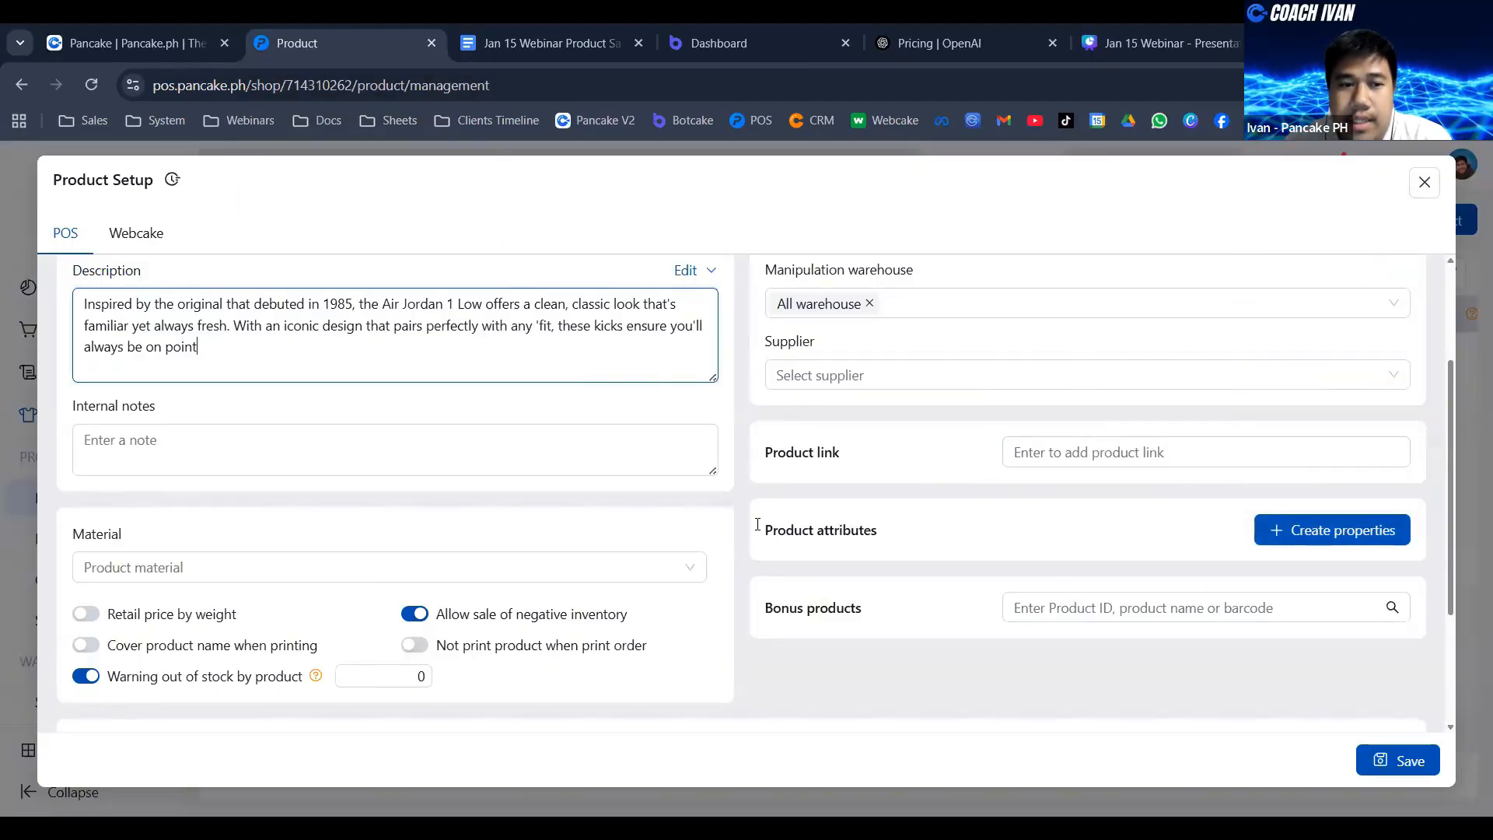
- Add a product attribute to the Air Jordan 1 Low product and choose Sizes as its variation name
click(1326, 530)
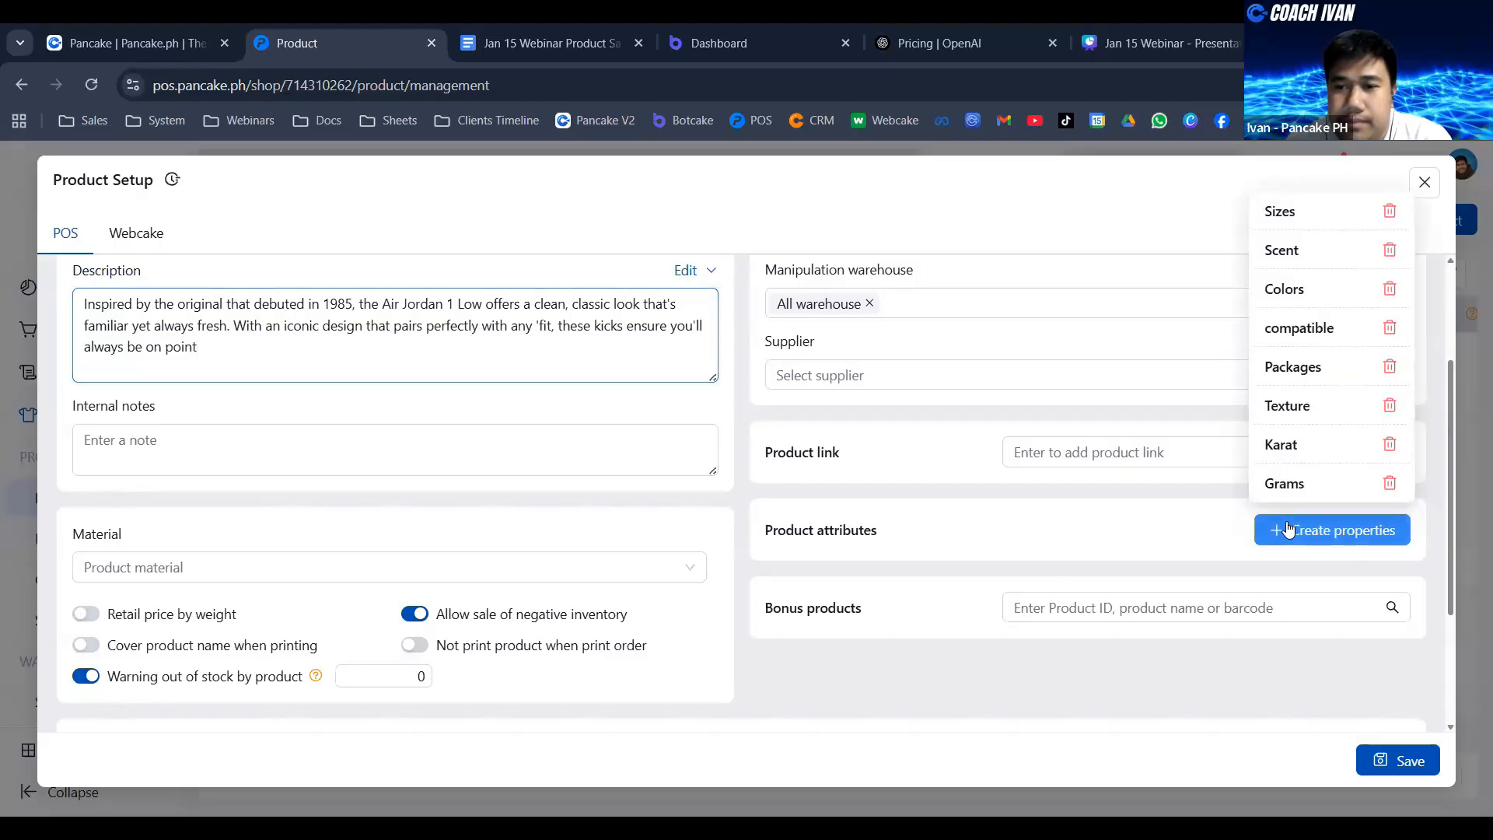
scroll(1008, 445, down, 3)
click(899, 422)
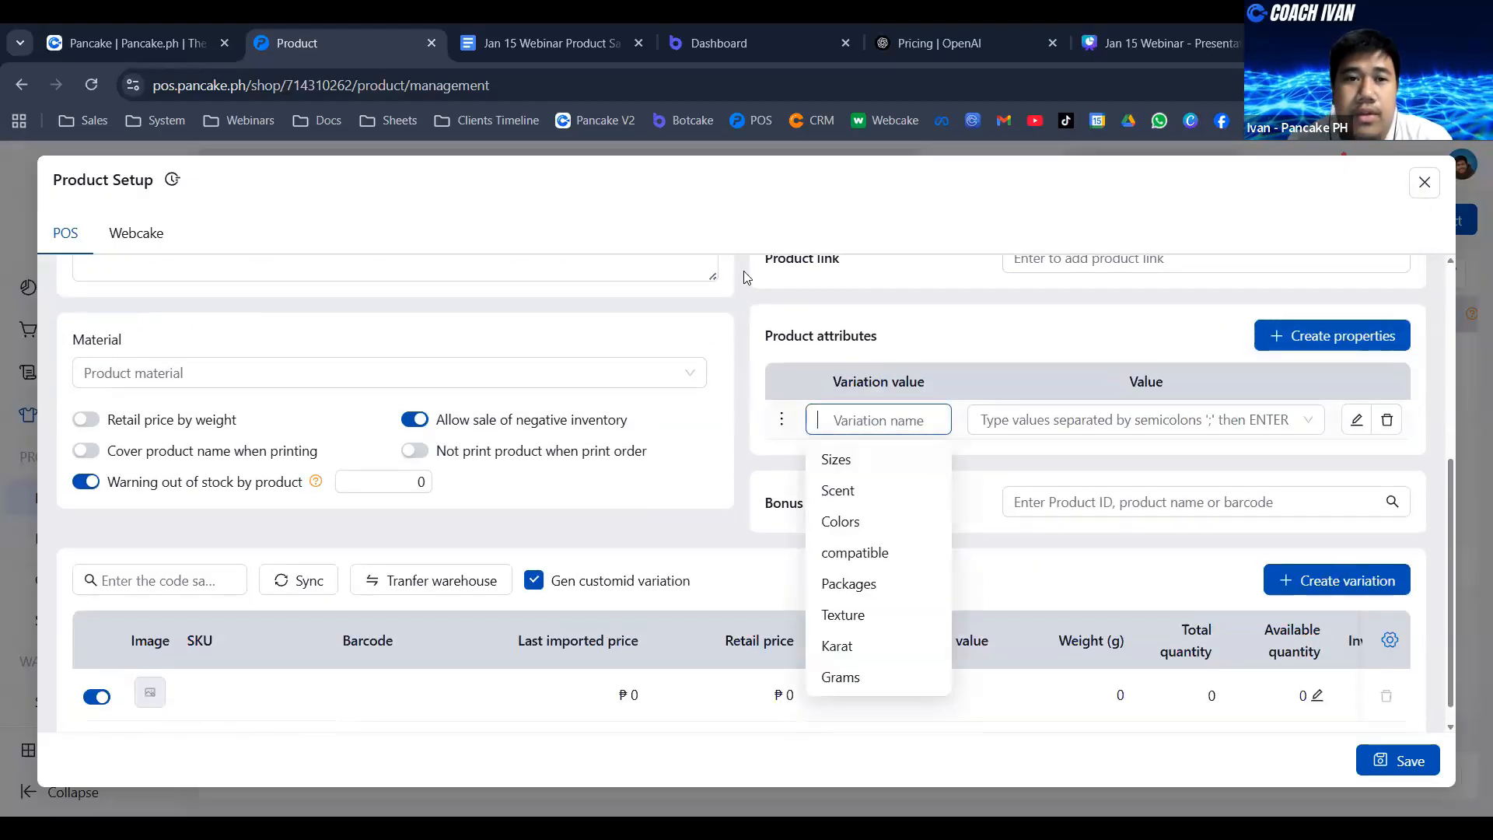
click(526, 25)
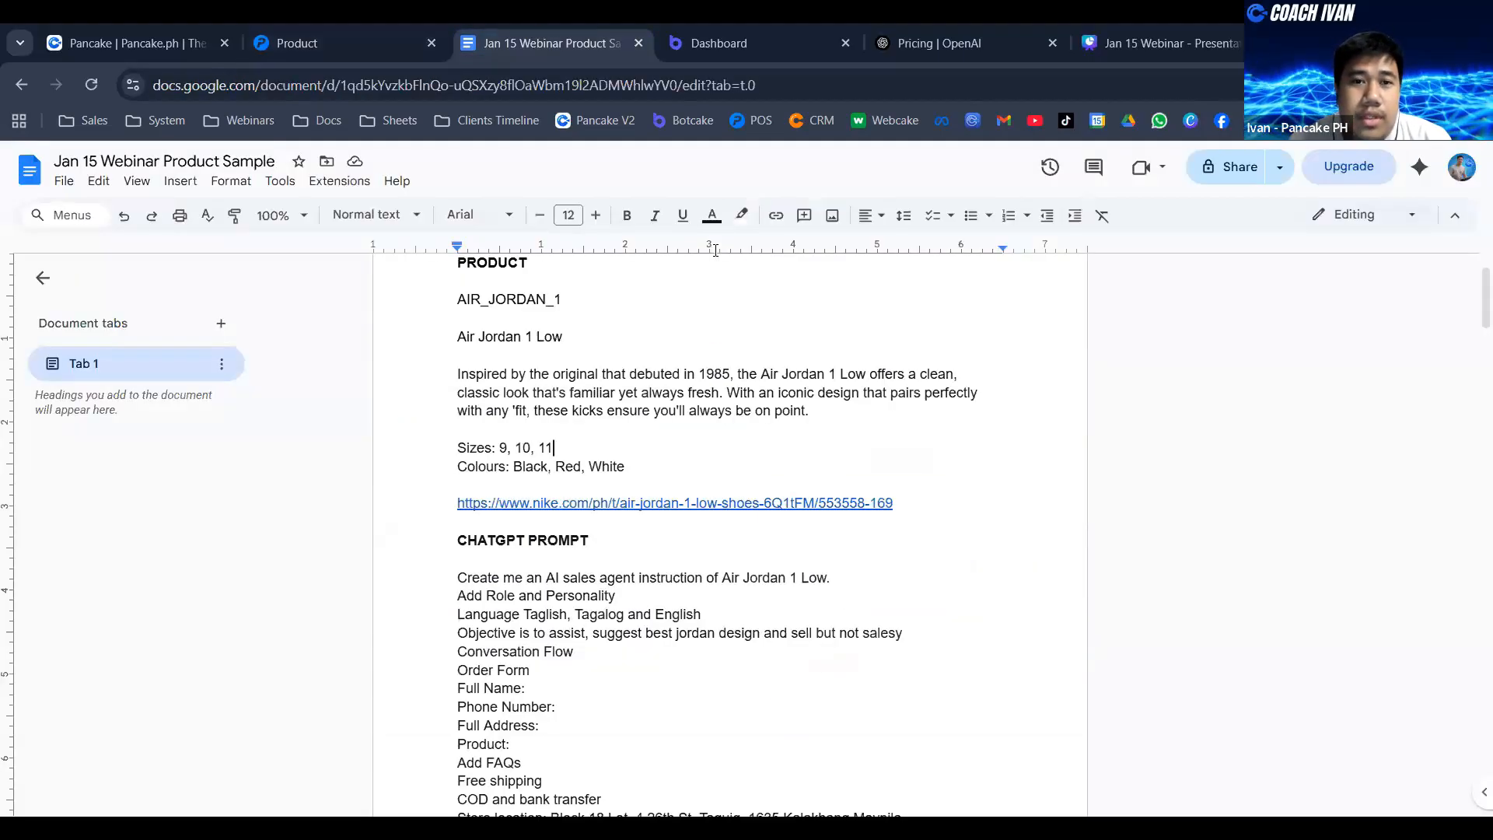
click(392, 49)
text(Size)
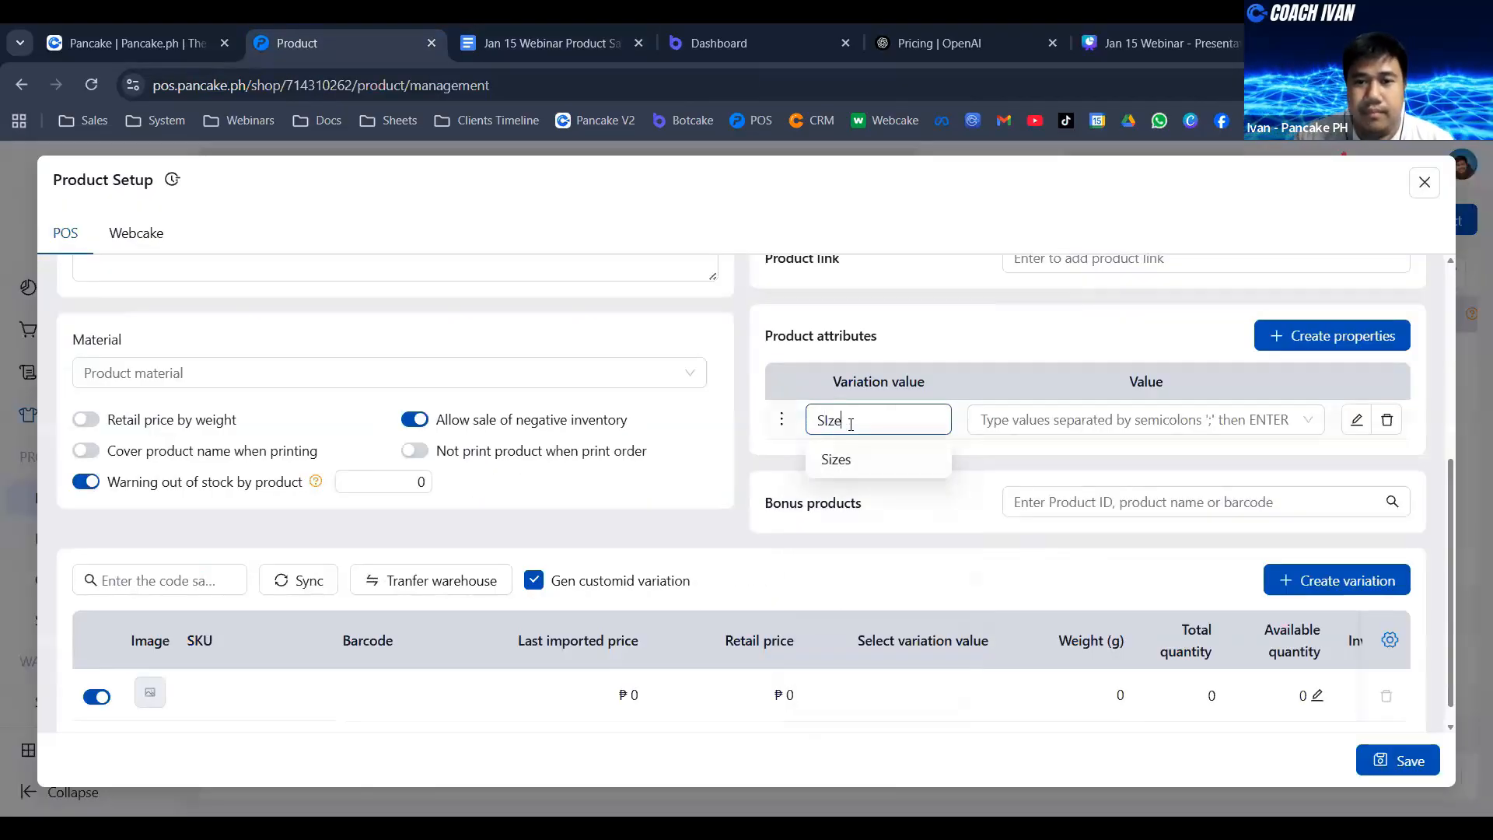
key(BackSpace)
key(BackSpace)
key(BackSpace)
text(ize)
key(Return)
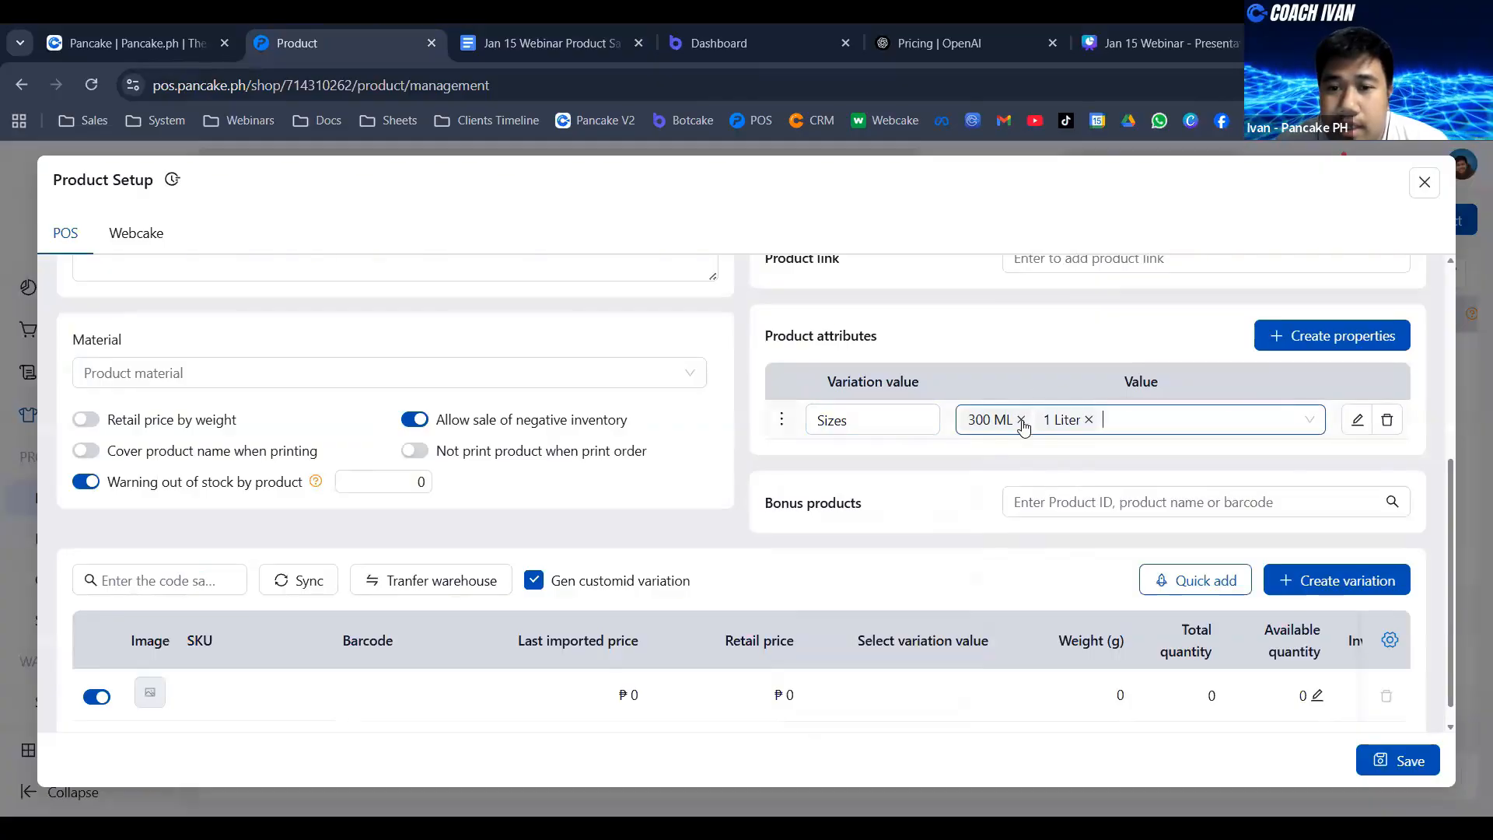
- Remove the preset 300 ML and 1 Liter values from the Sizes attribute and enter 9, 10 and 11 as listed in the sample document
click(1022, 420)
click(1013, 420)
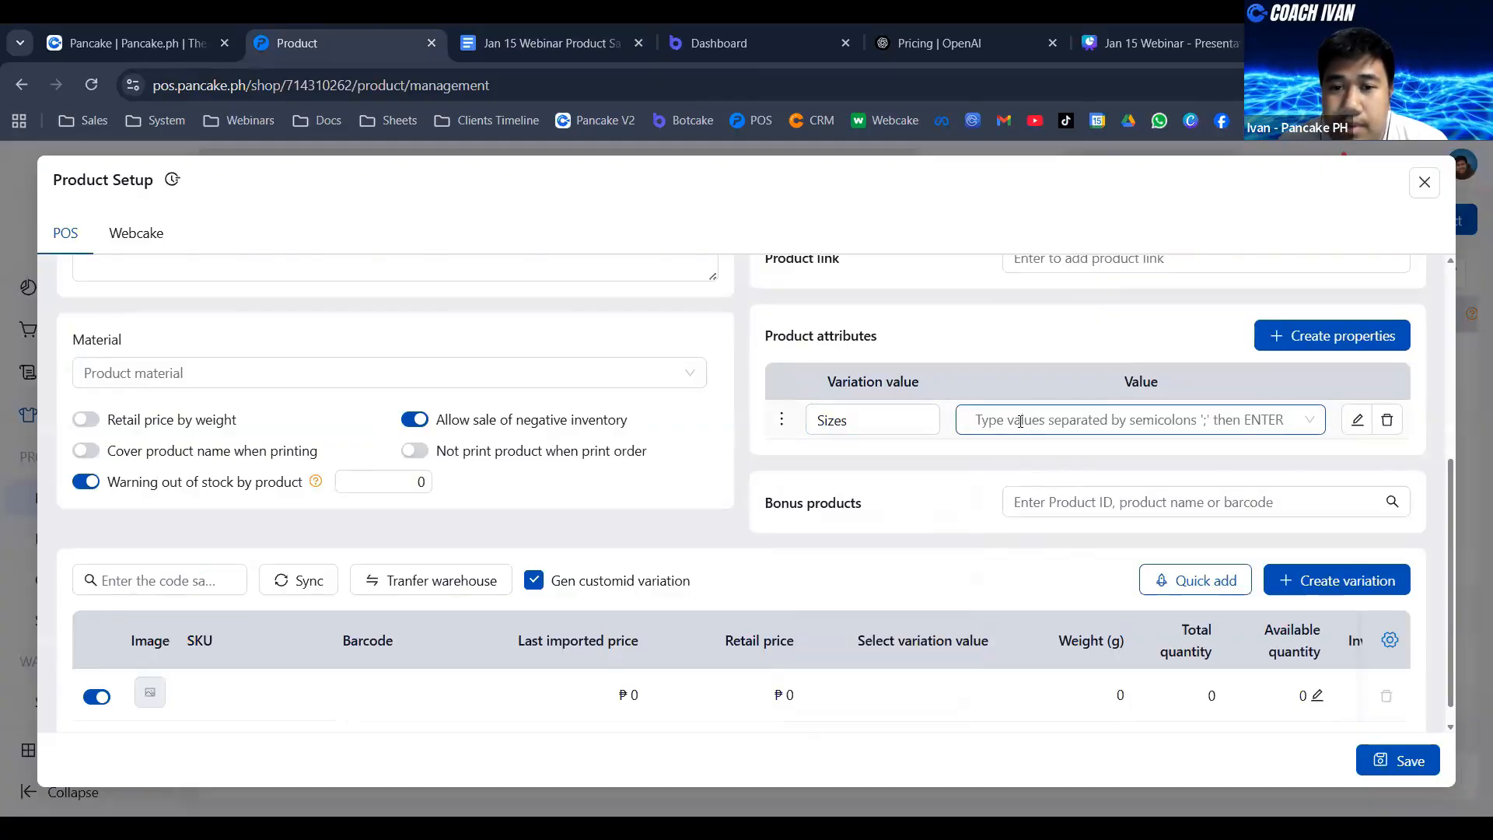
click(523, 34)
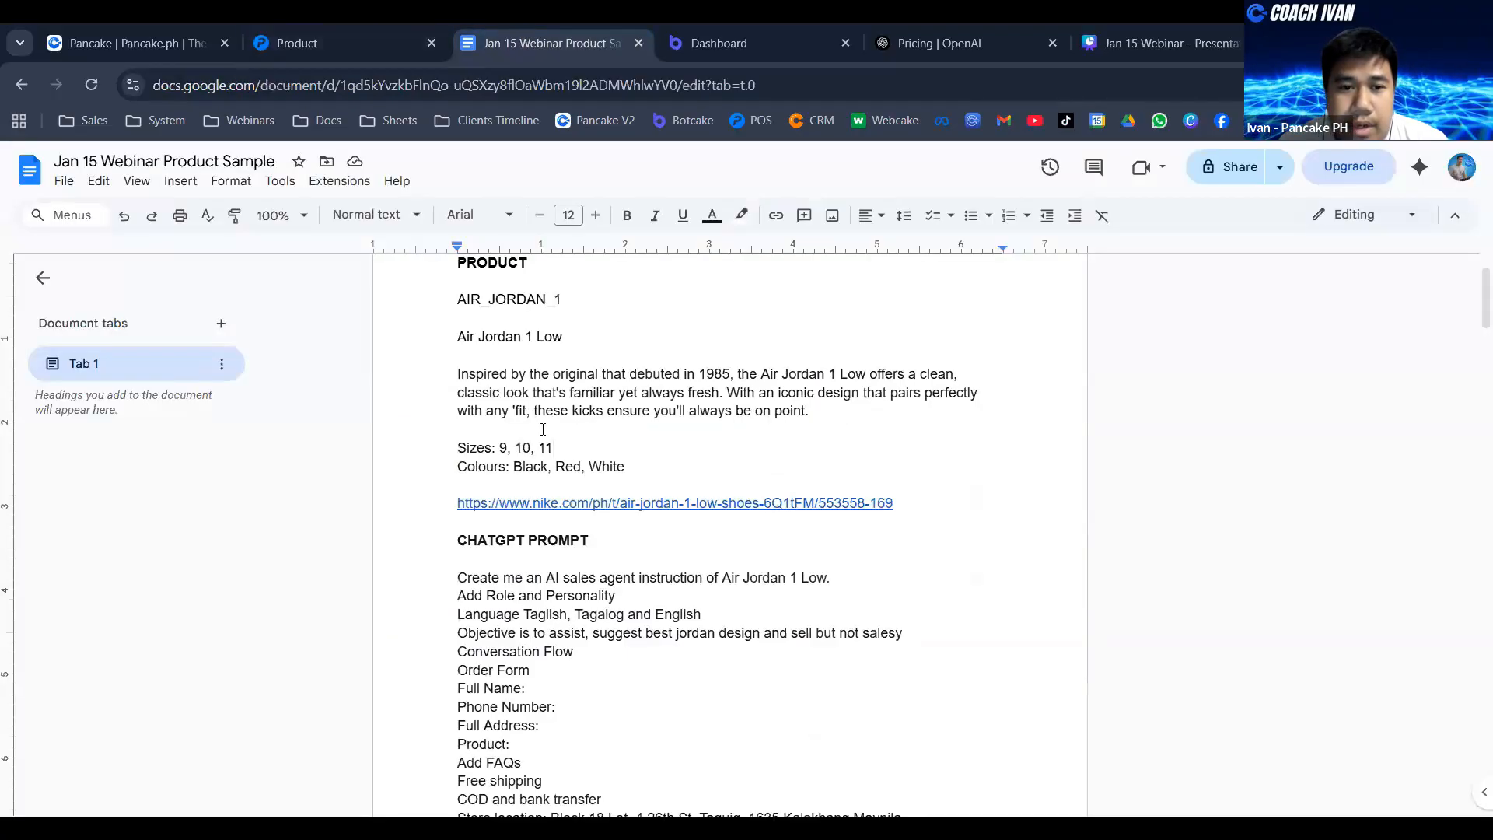
click(351, 41)
click(1041, 418)
text(9)
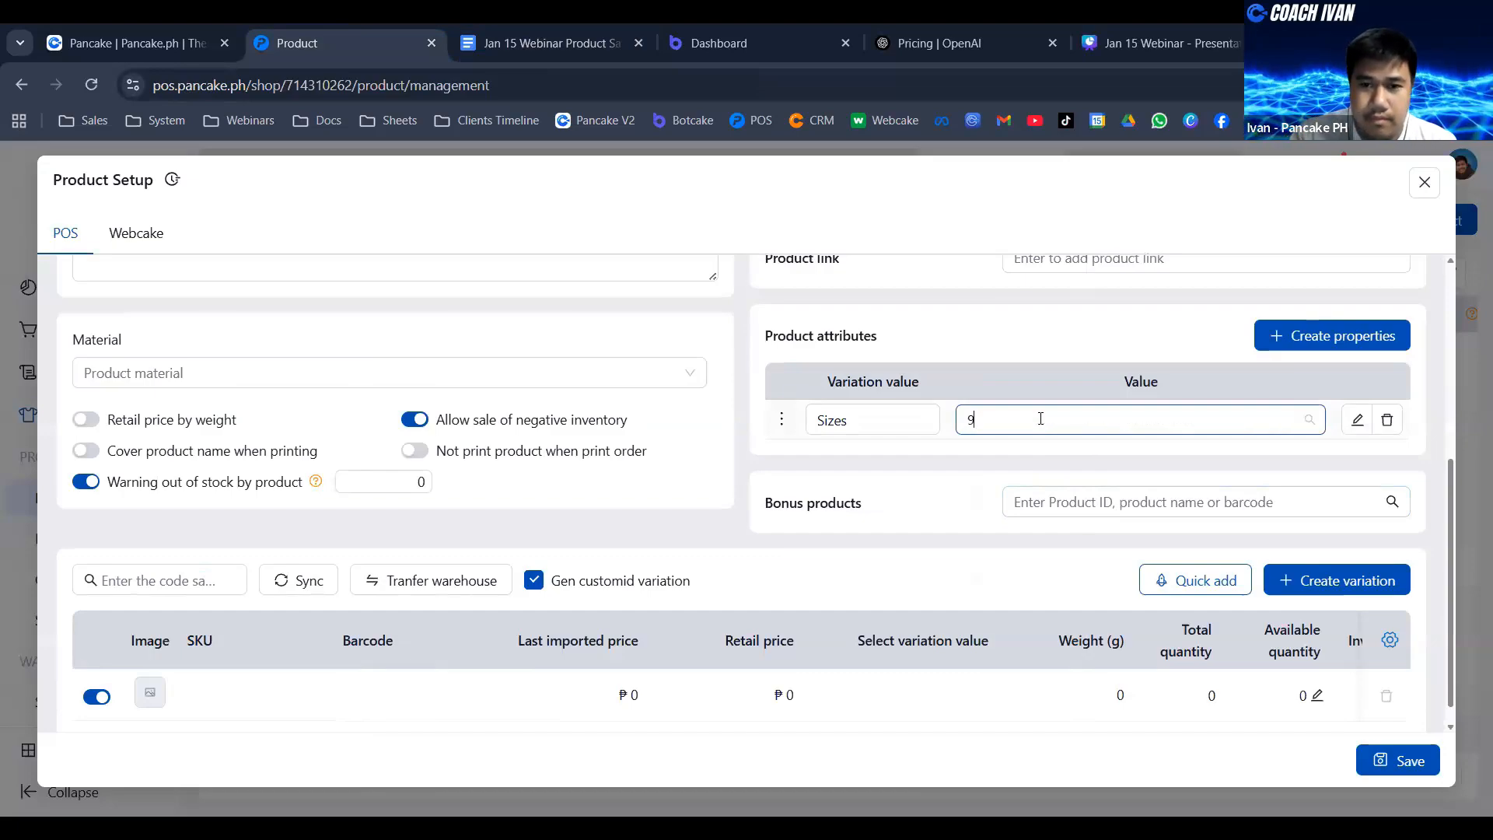
key(Return)
text(10)
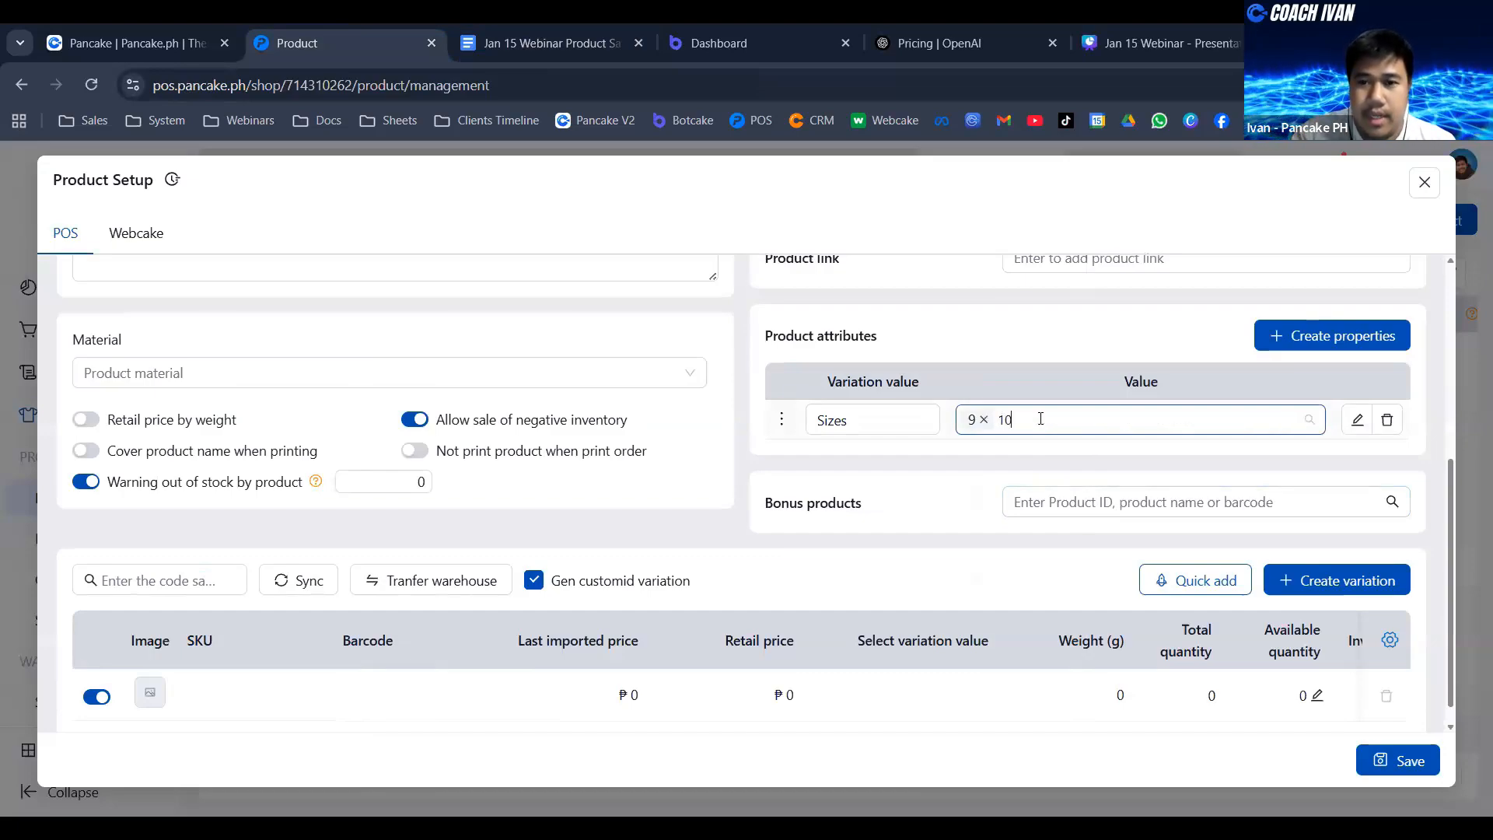
key(Return)
text(11)
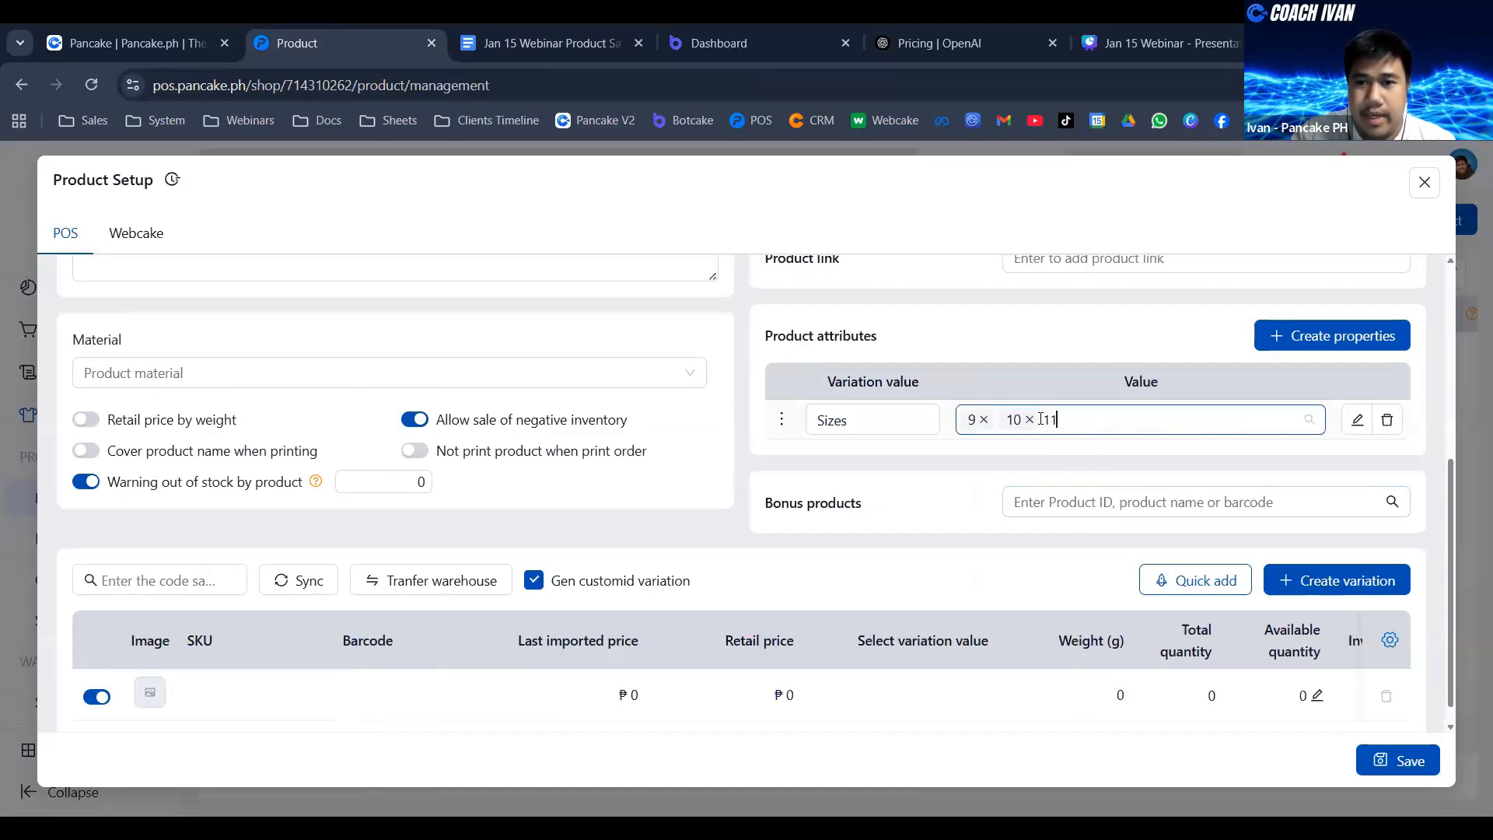
key(Return)
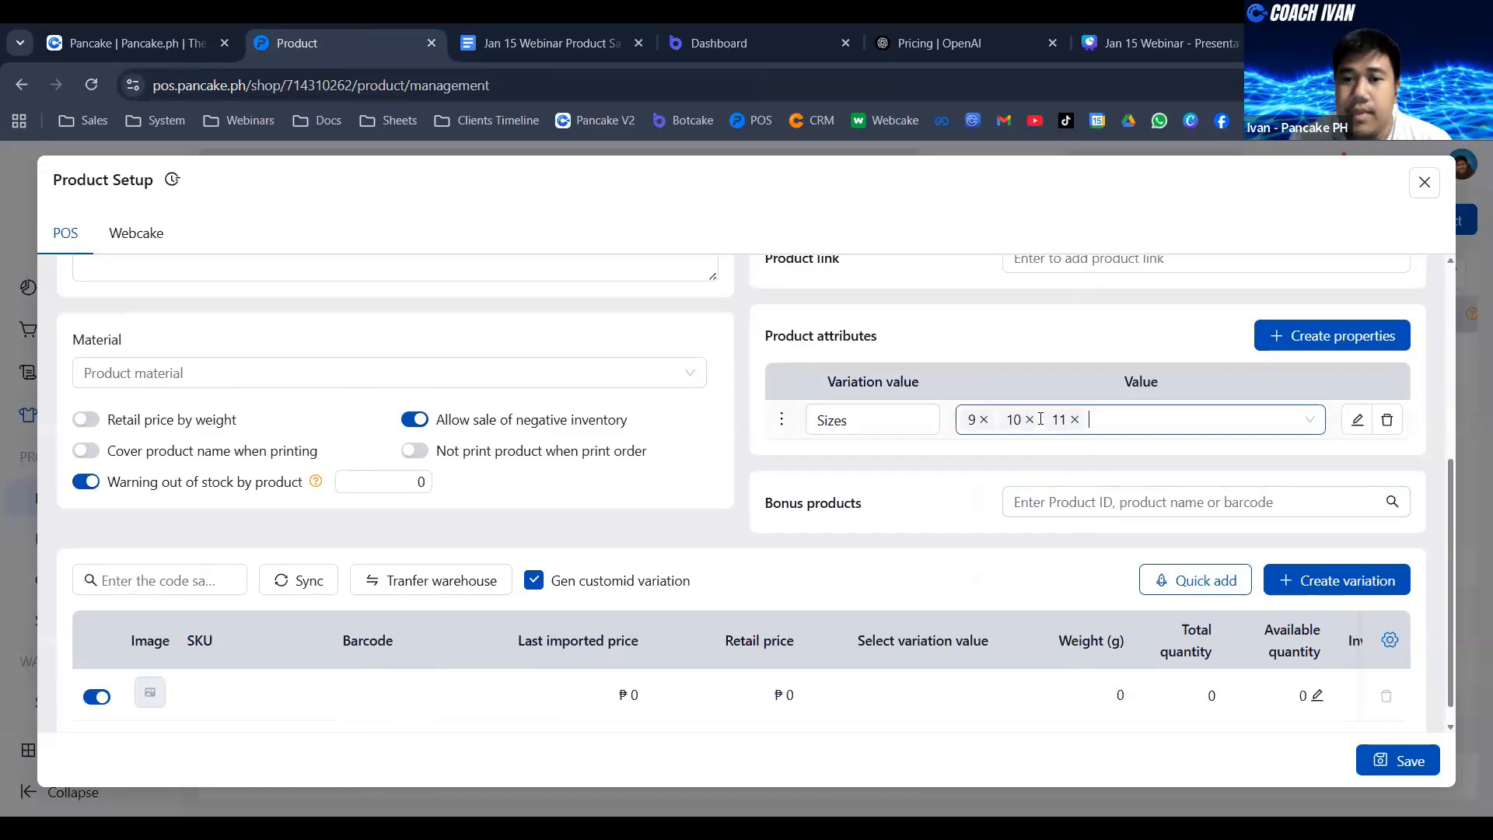
- Check the sample document for the next attribute and add a second product attribute named Colours
click(582, 41)
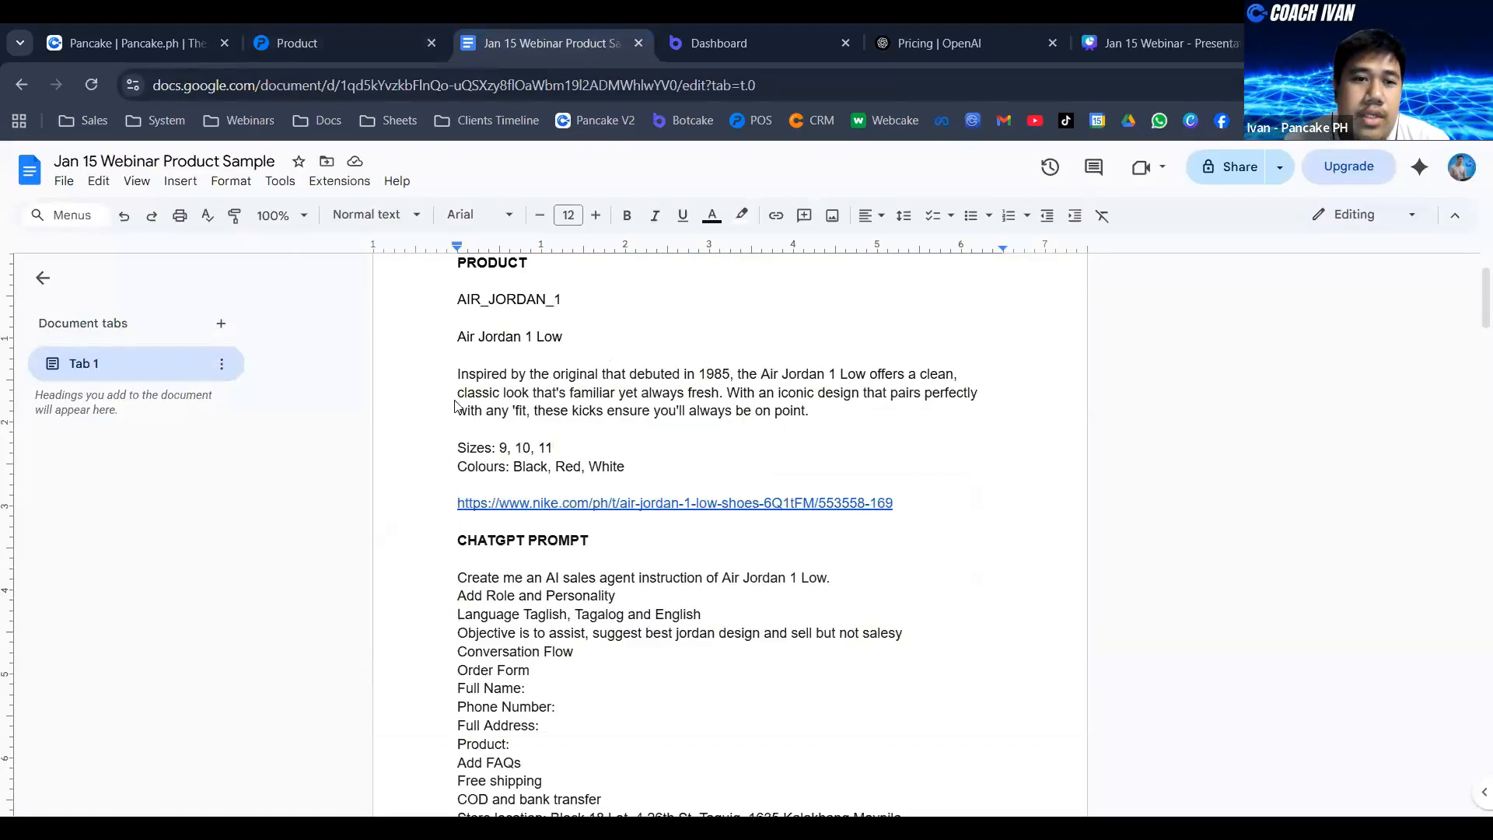
click(359, 31)
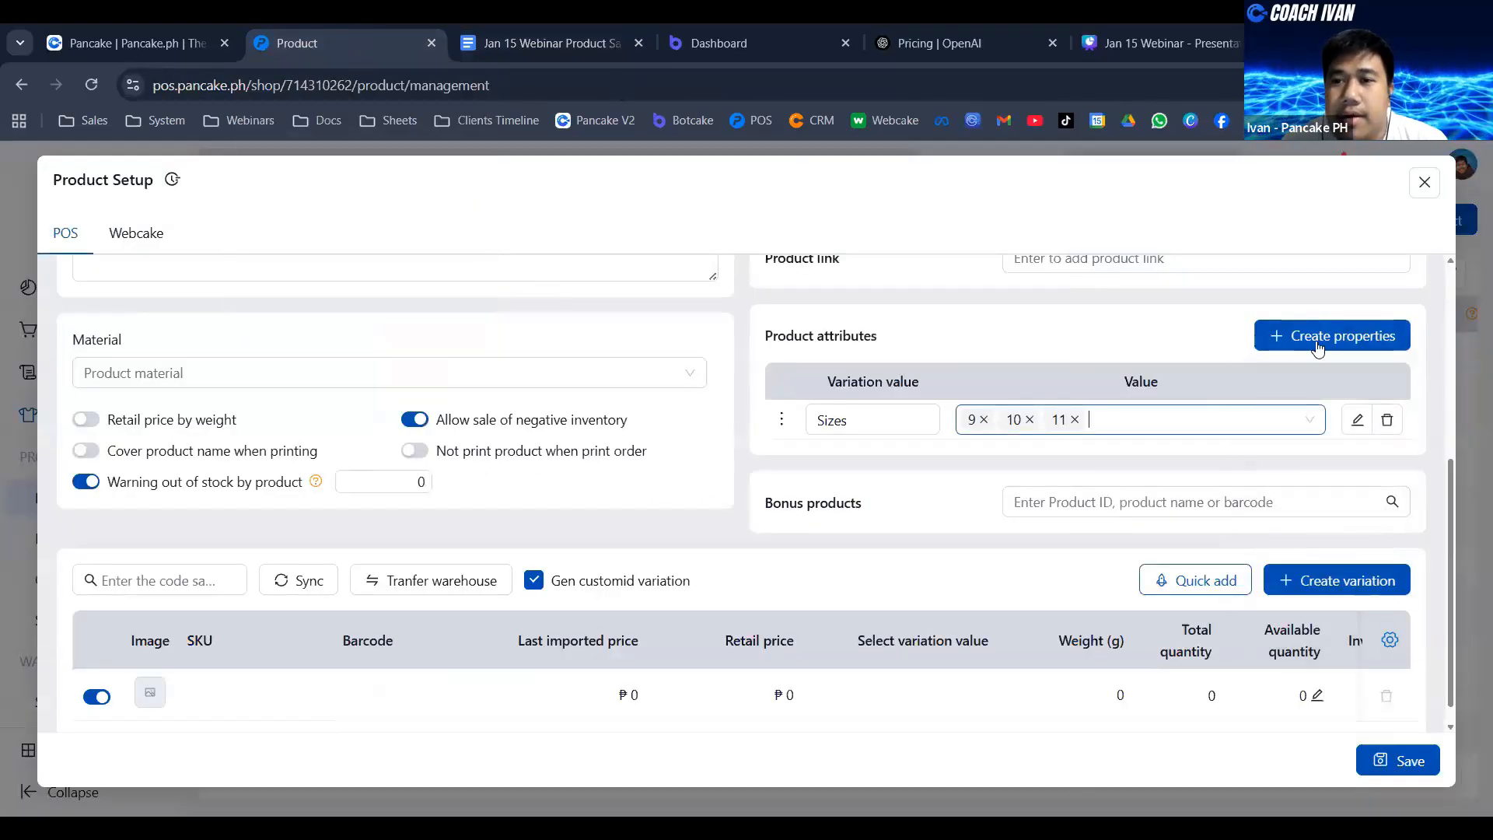
mouse_move(1341, 333)
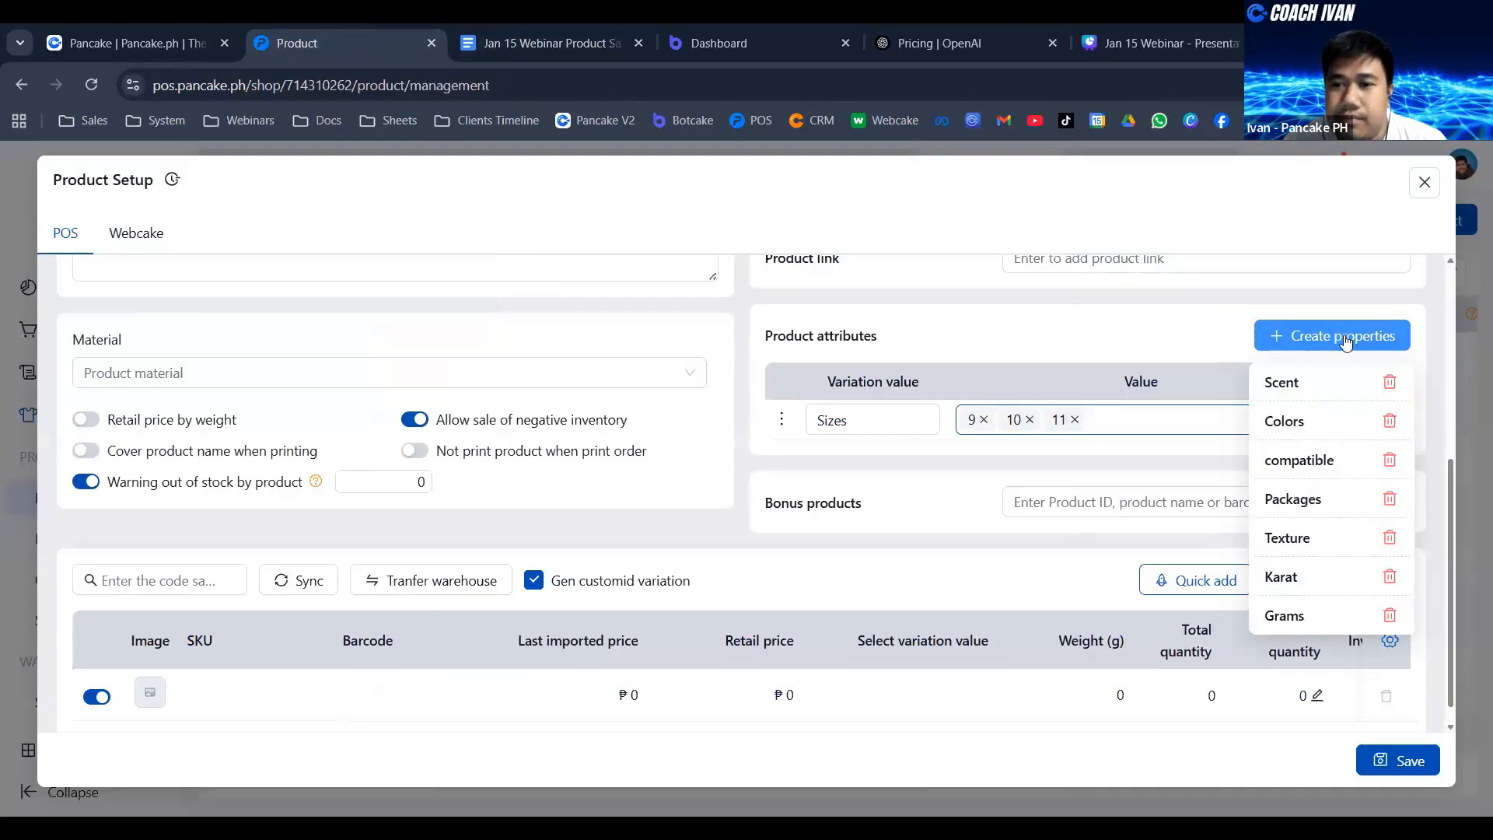
click(1346, 342)
click(880, 458)
text(Co)
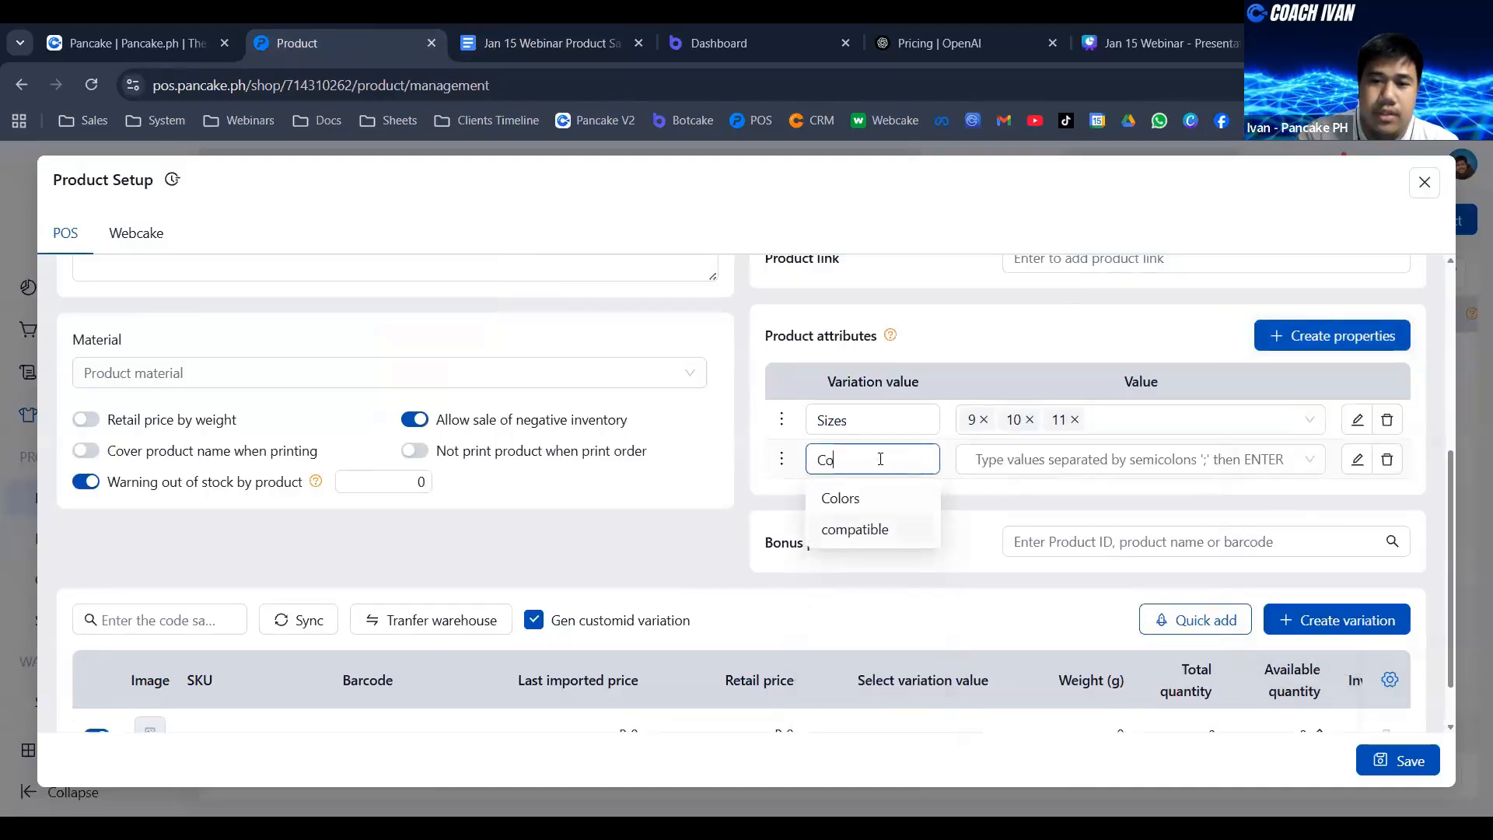
text(lours)
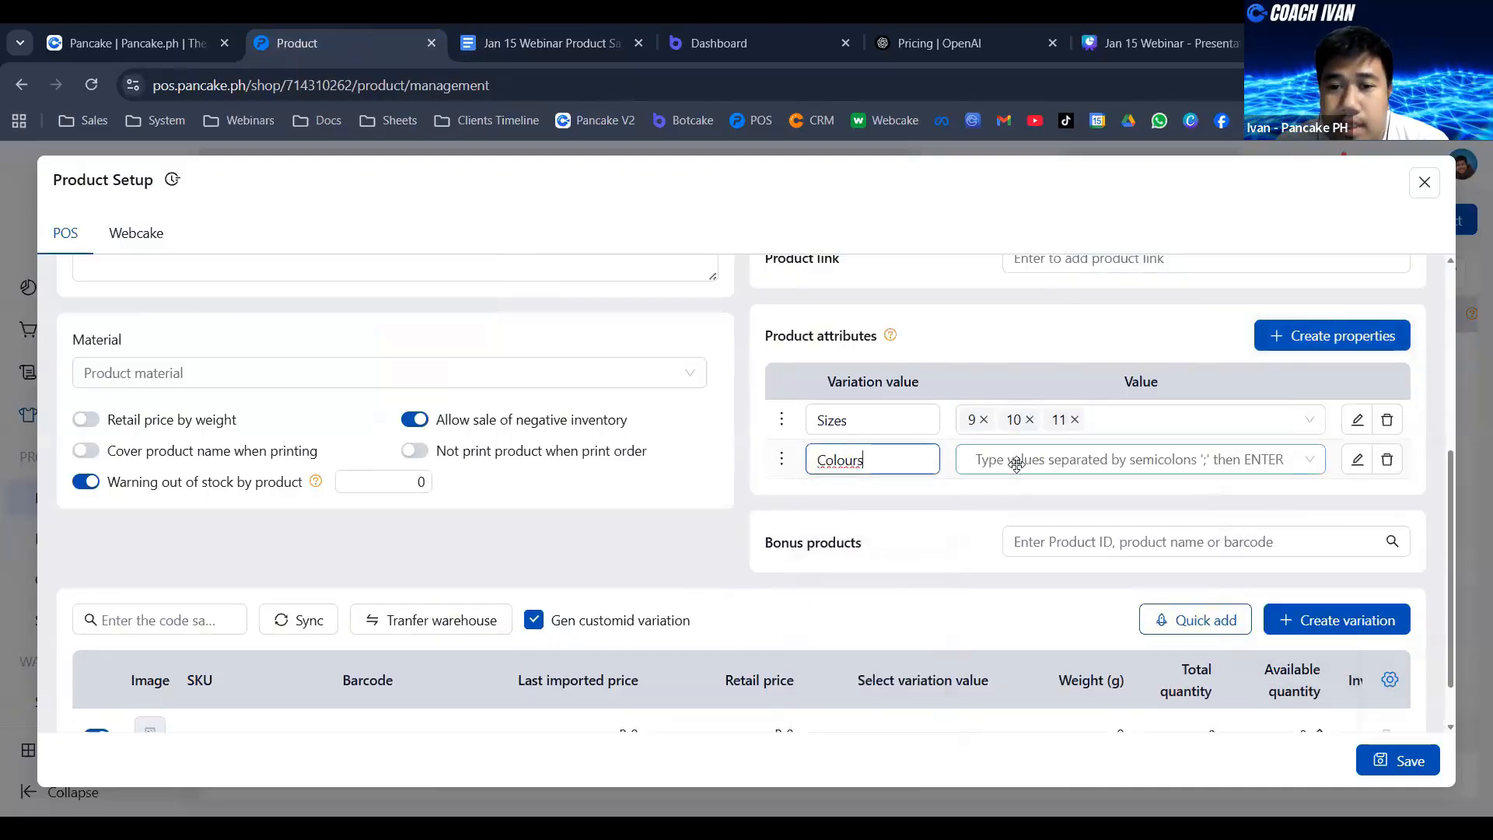
- Enter Black, Red and White from the sample document as the values of the Colours attribute
click(1007, 459)
click(540, 43)
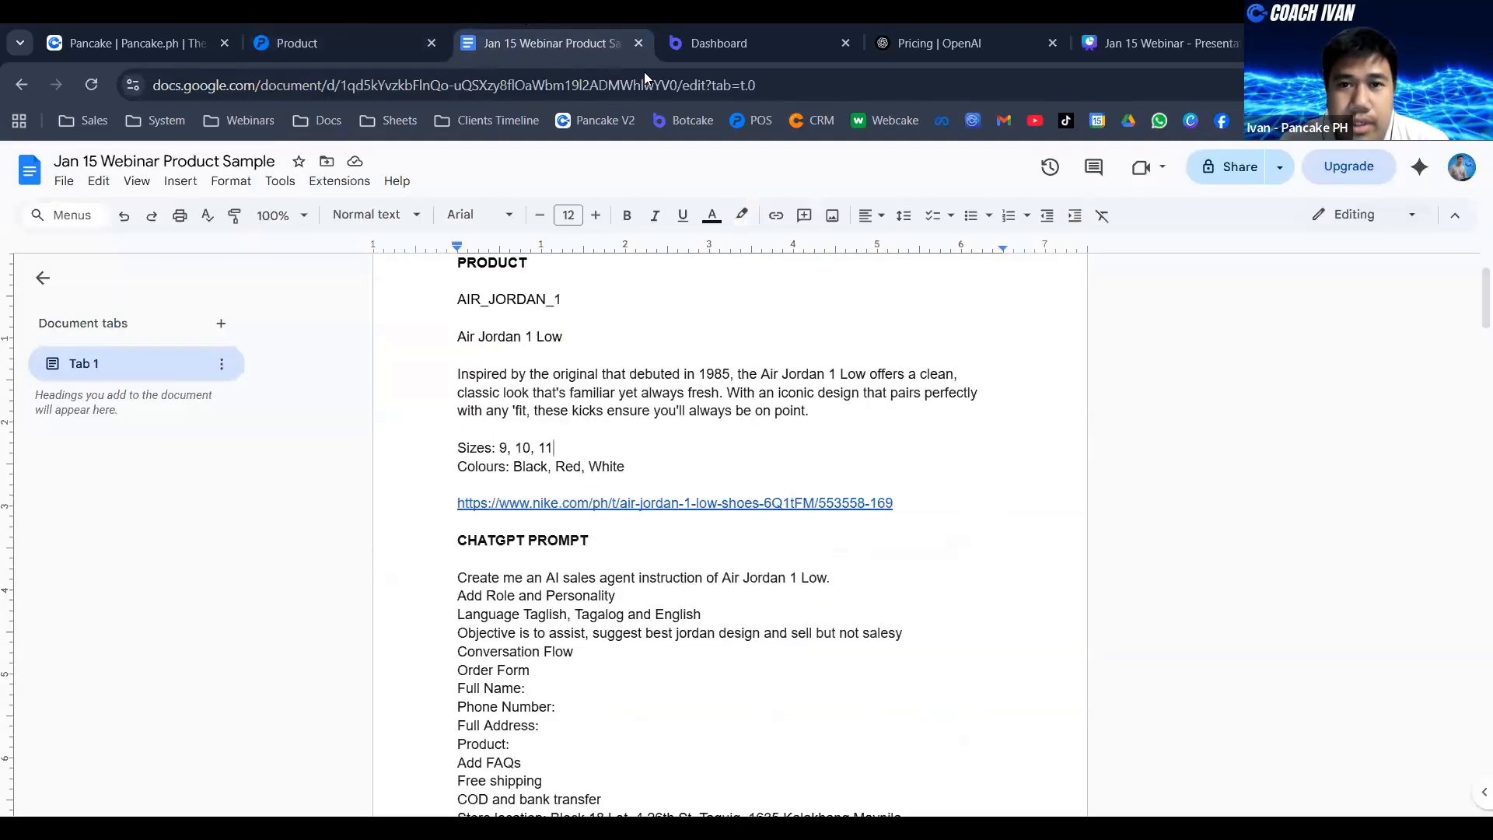
click(325, 29)
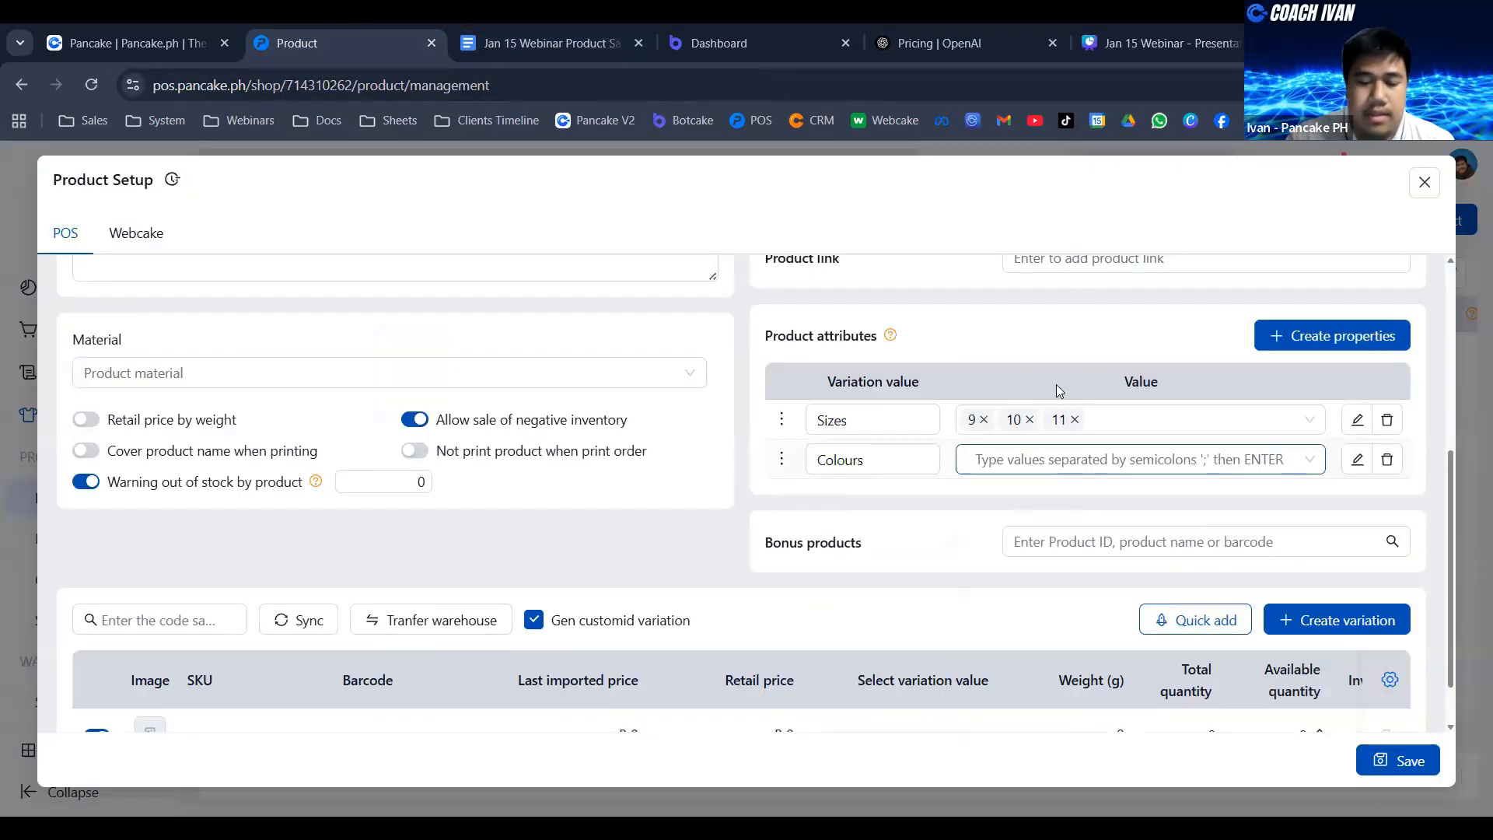
text(Black)
key(Return)
text(Red)
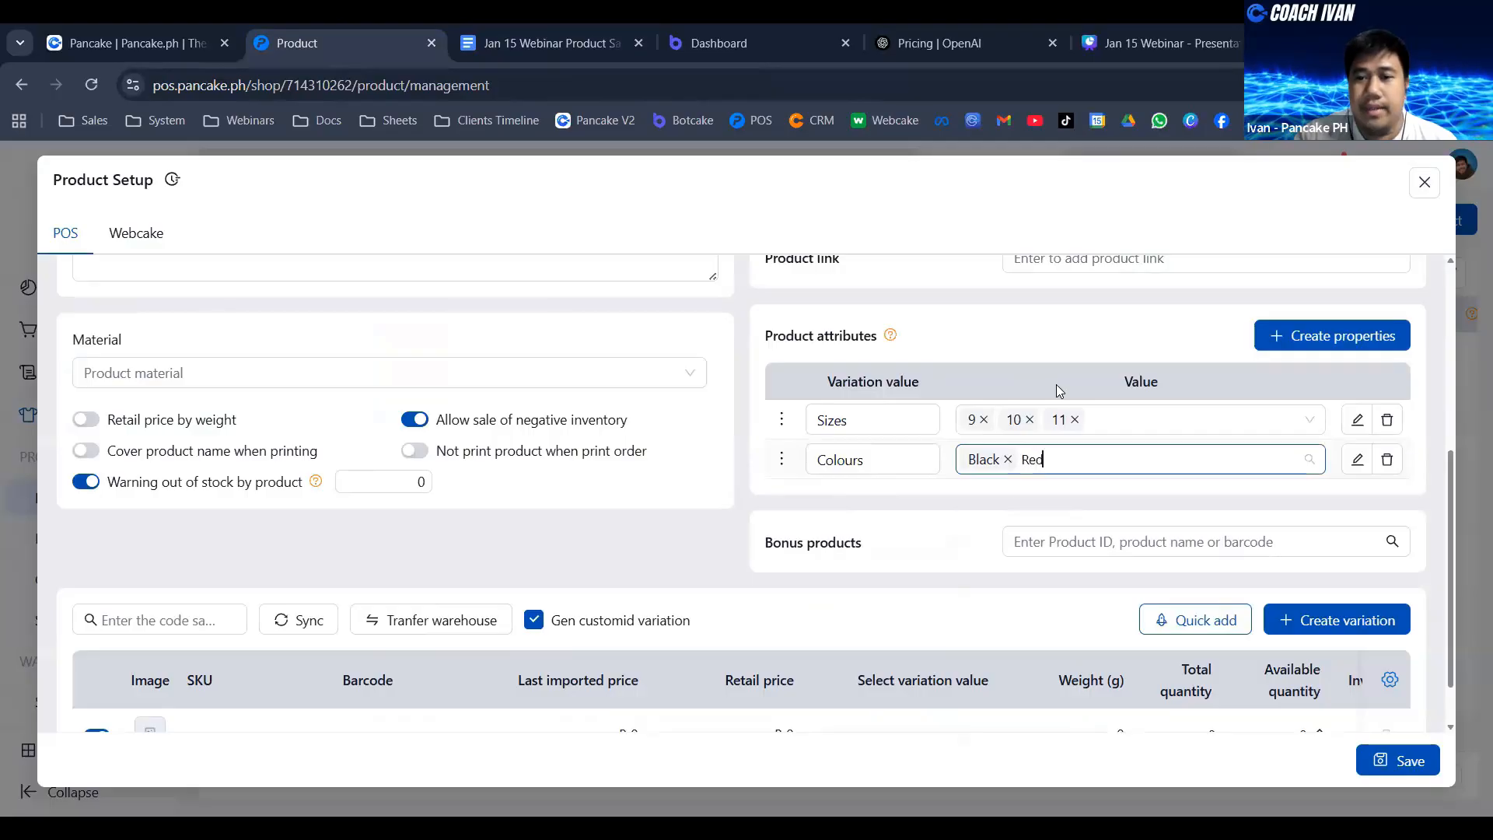
key(Return)
text(White)
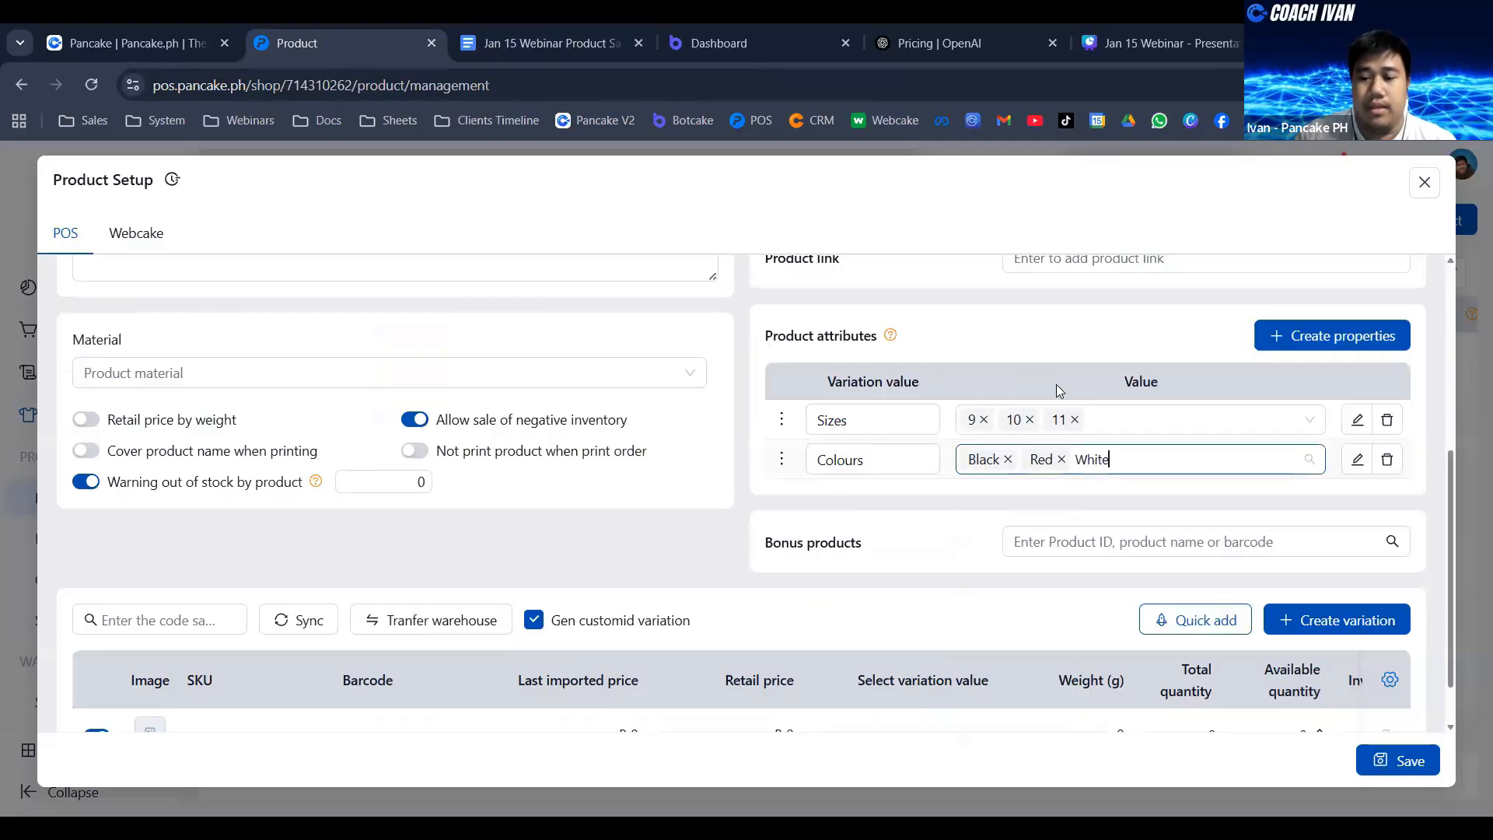
key(Return)
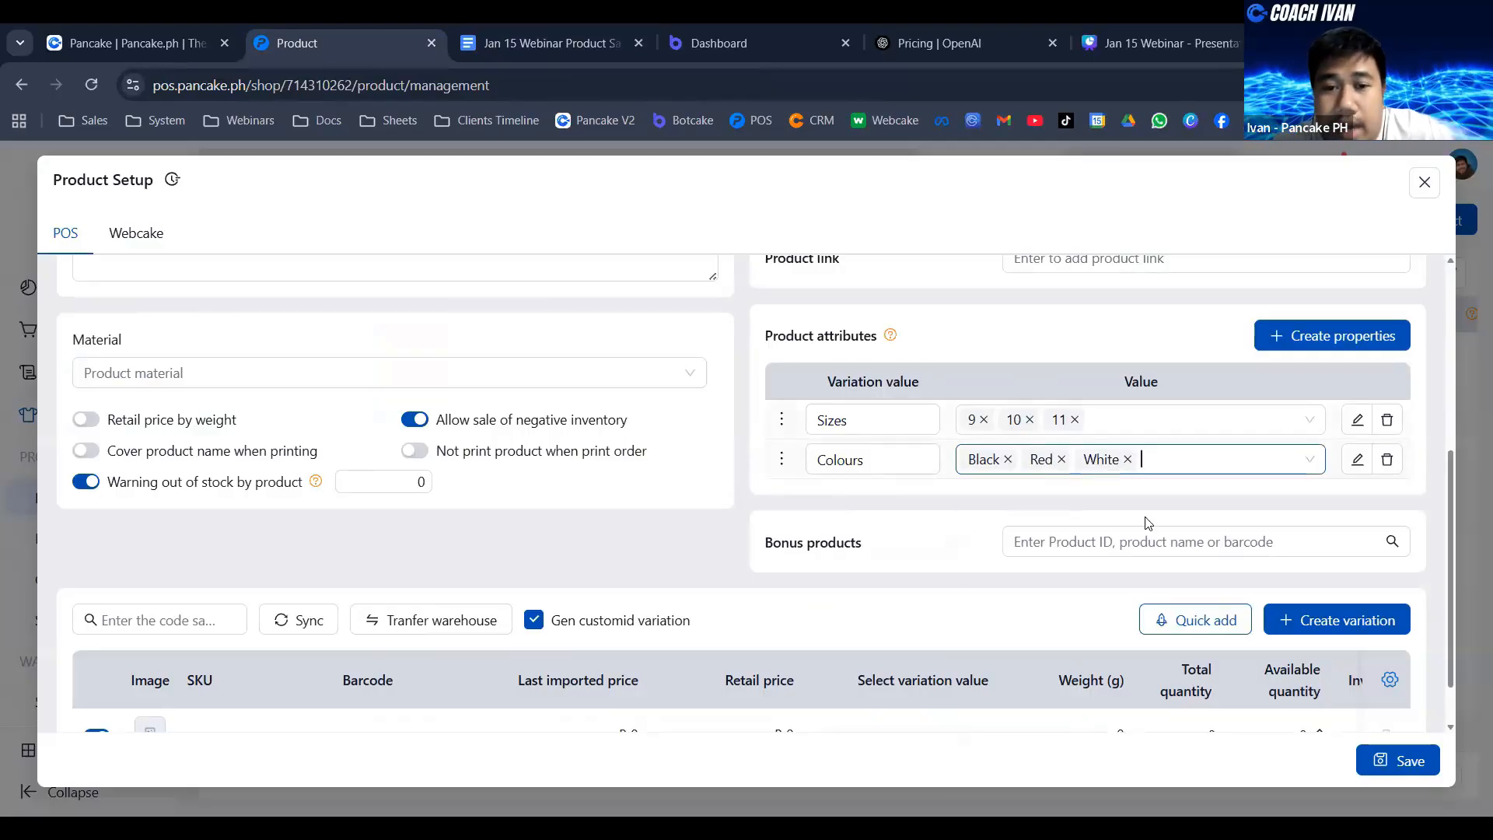
- Use Quick add to generate variations for every combination of Sizes and Colours, and review the resulting variation list
scroll(768, 383, up, 3)
scroll(620, 377, up, 2)
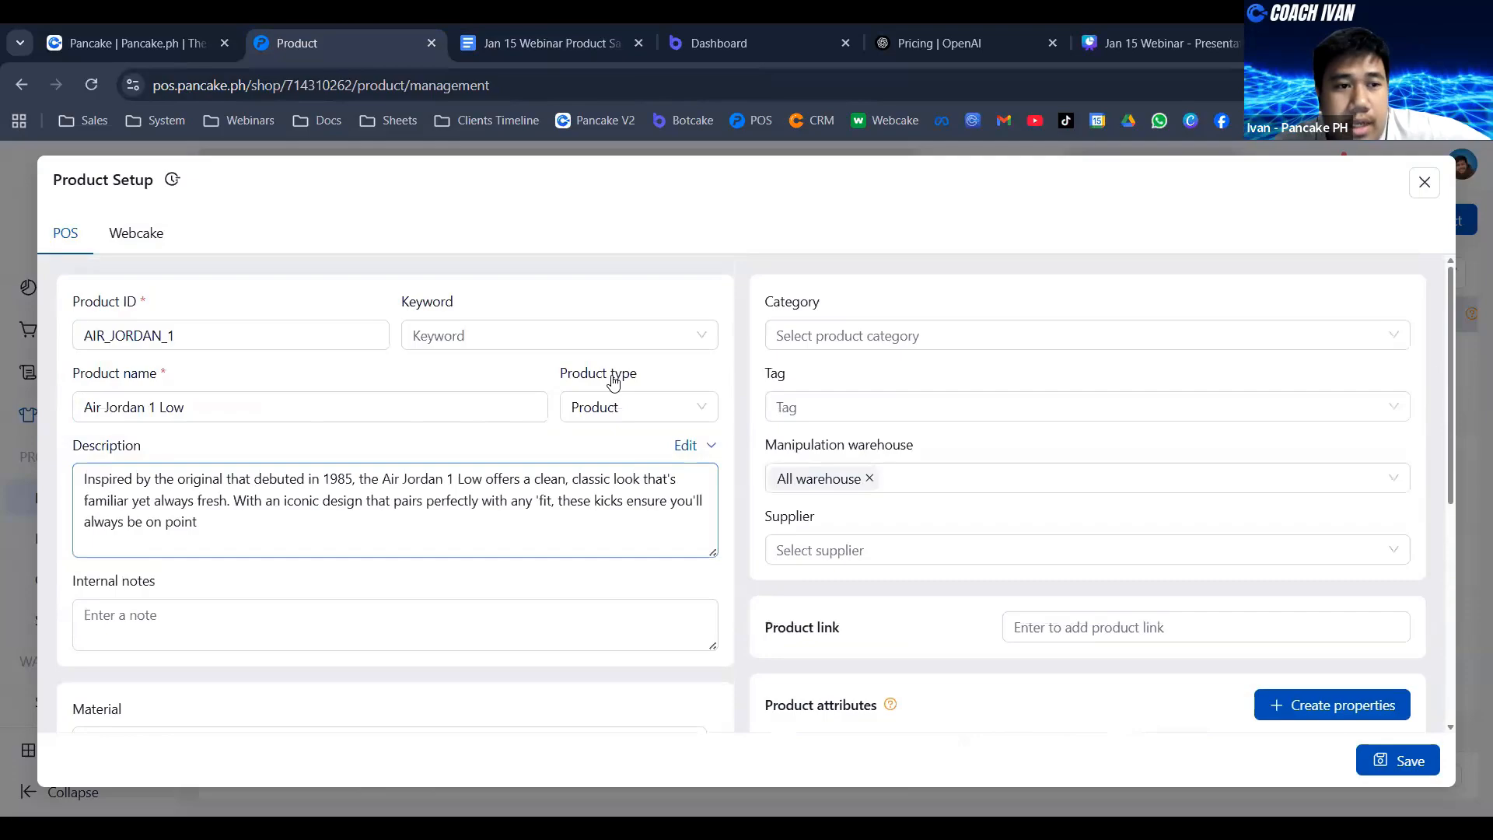
scroll(1067, 500, down, 5)
scroll(1035, 407, down, 1)
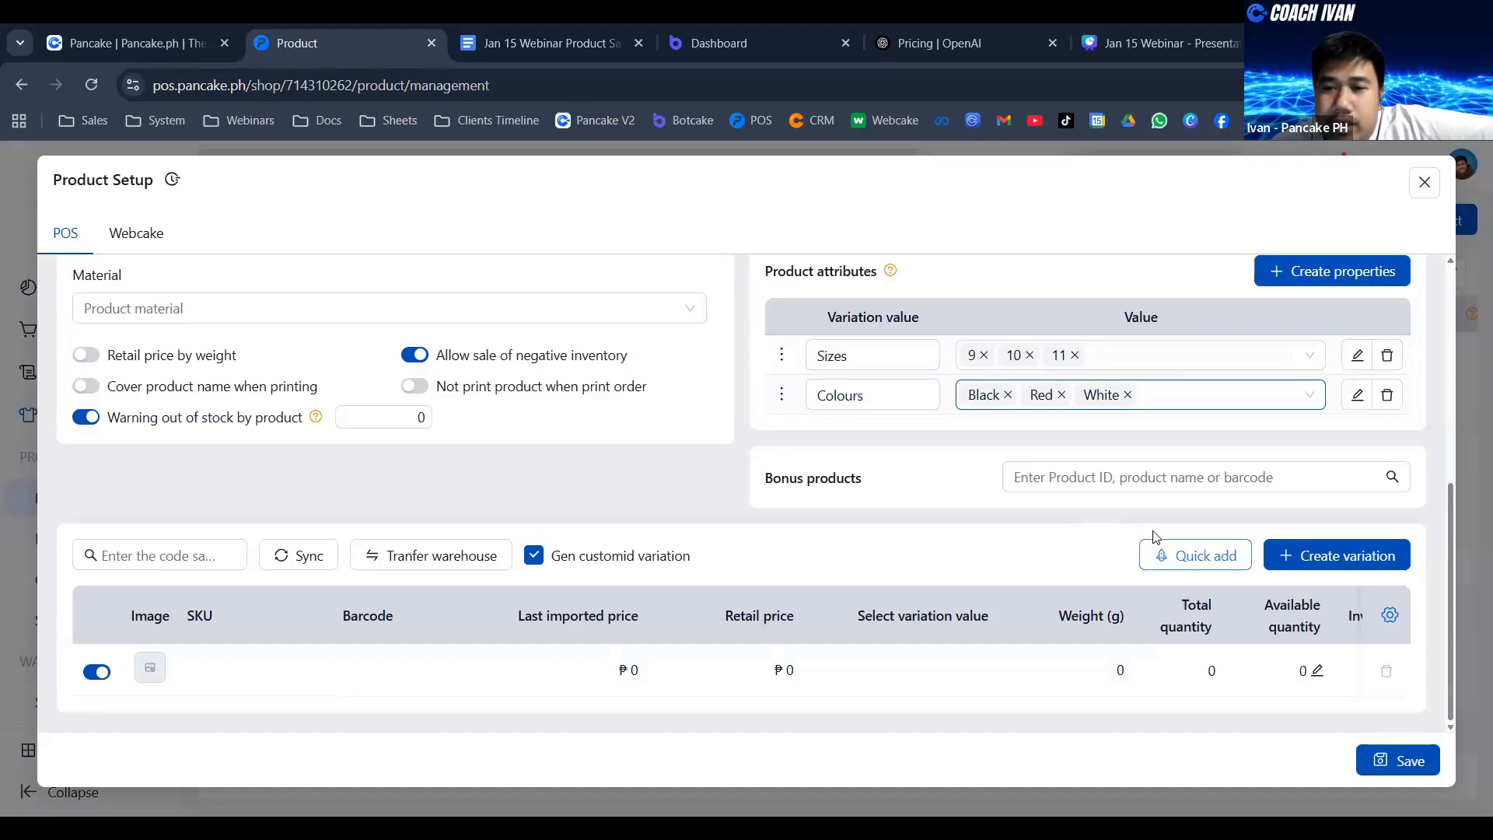
click(1216, 559)
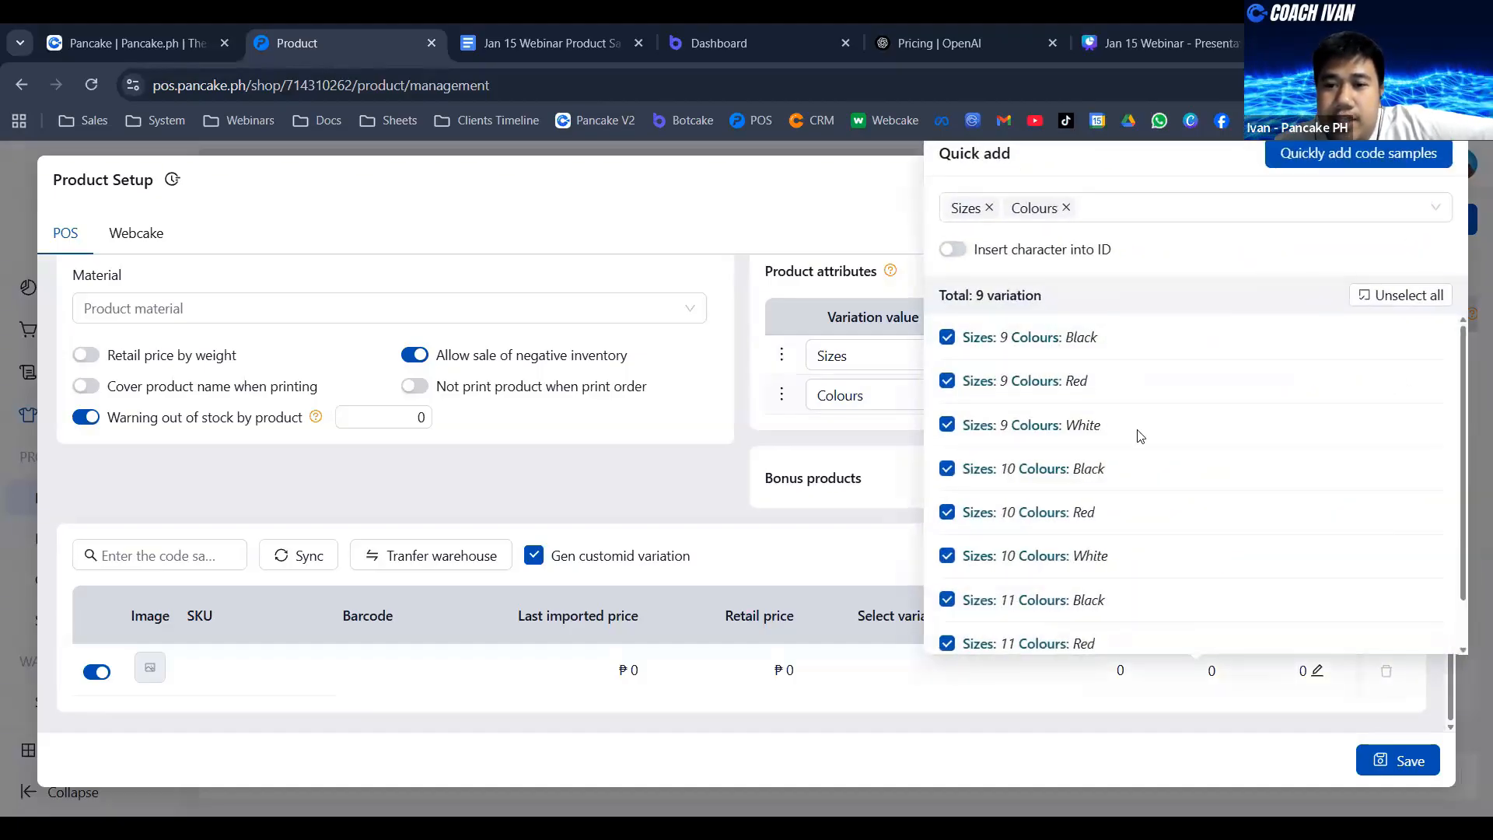
scroll(1070, 338, down, 2)
scroll(1069, 337, up, 2)
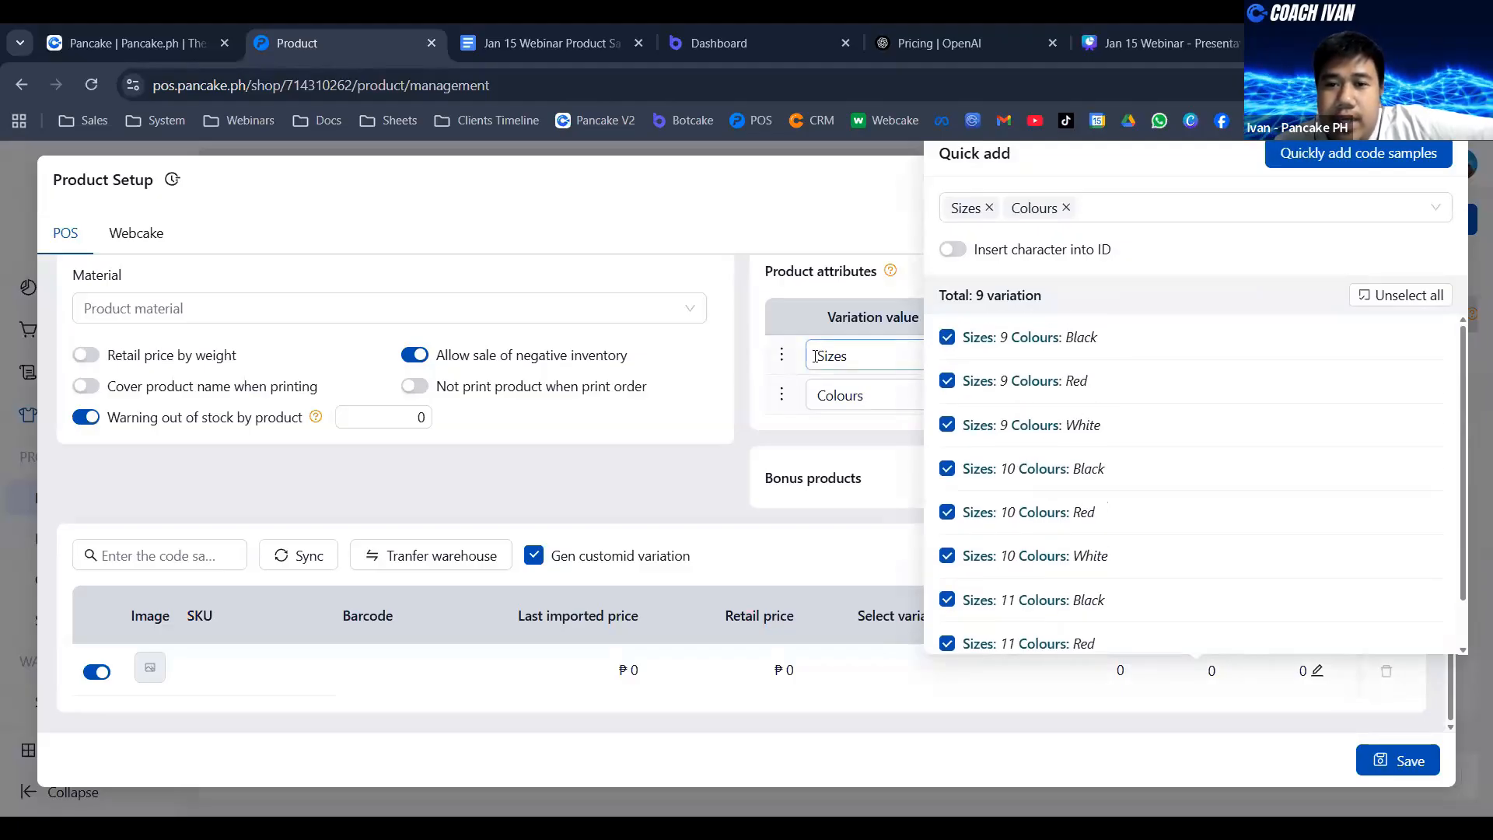
scroll(1257, 365, down, 1)
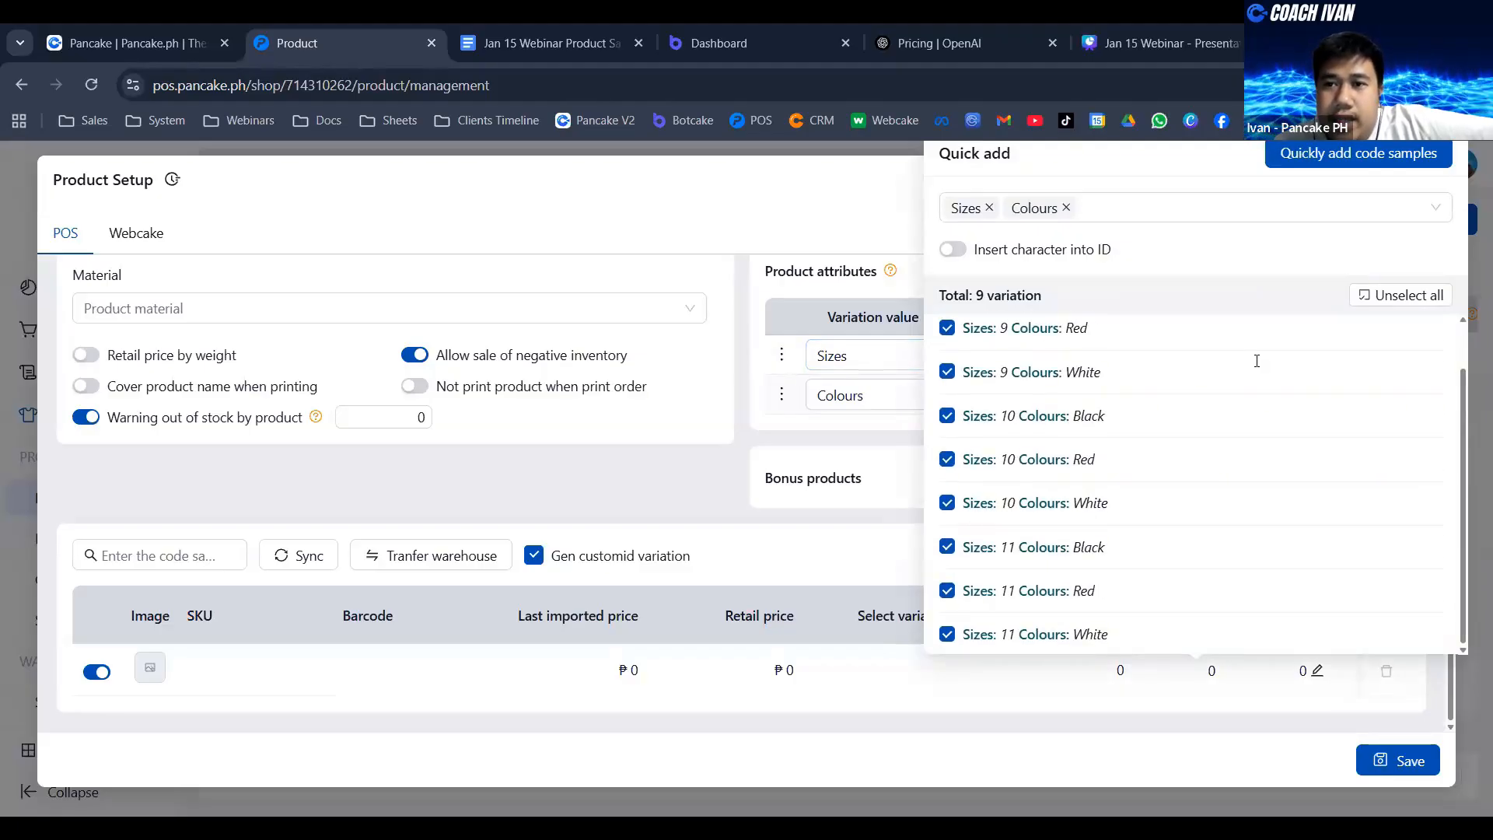
click(1388, 160)
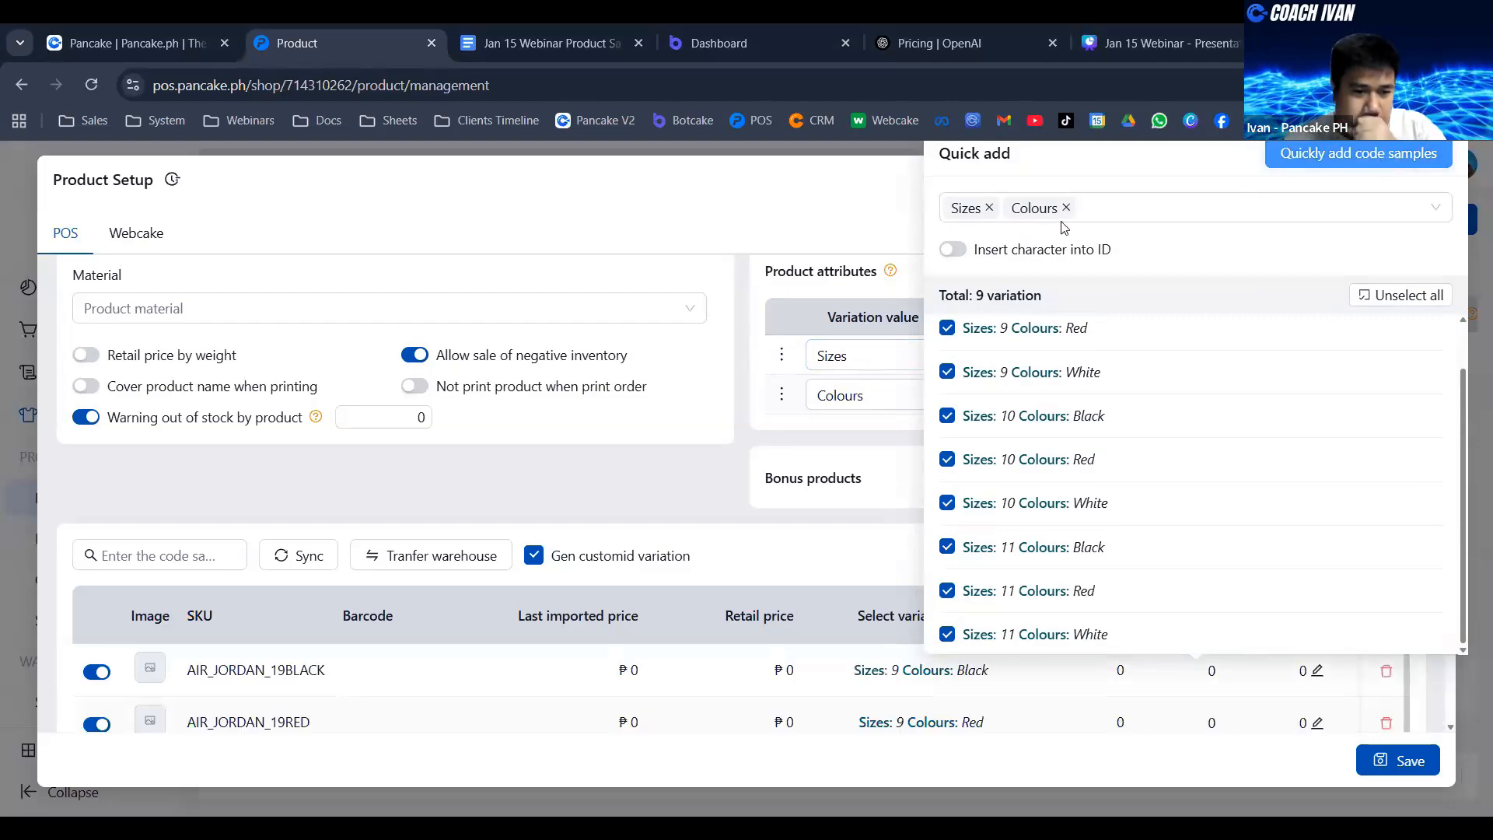
click(759, 201)
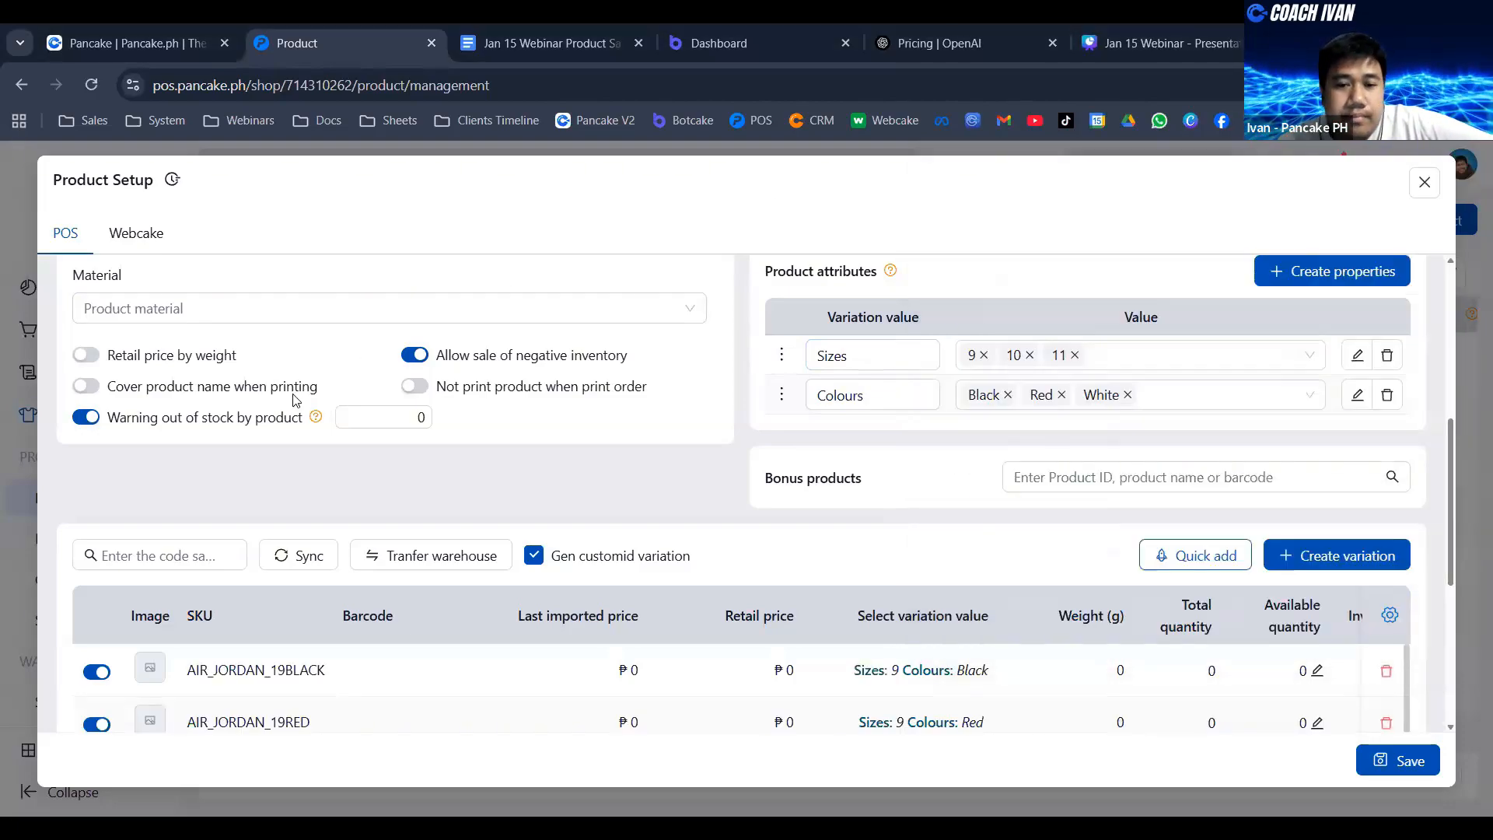
scroll(1100, 506, down, 5)
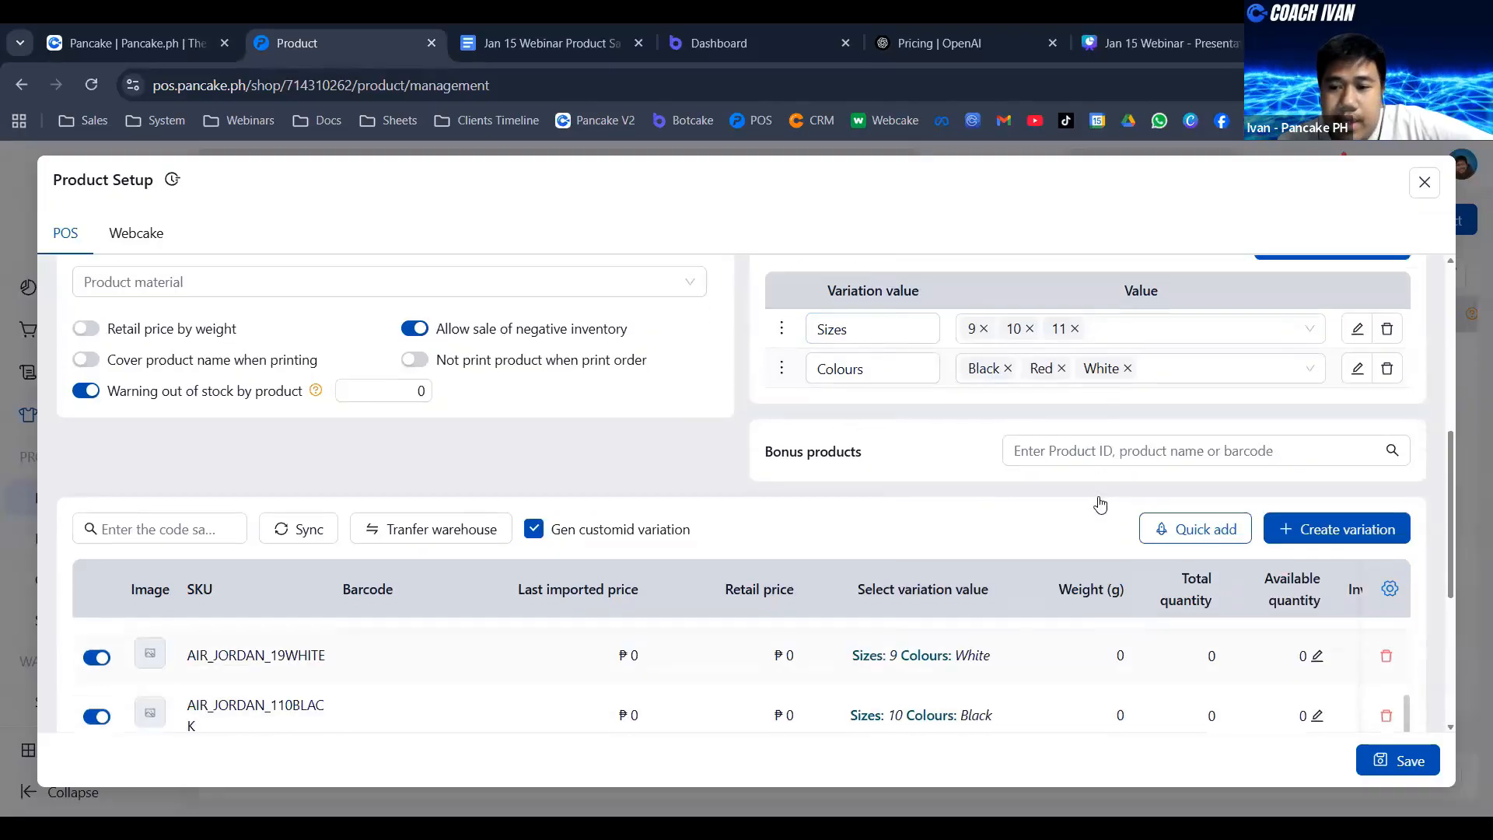
scroll(517, 379, up, 2)
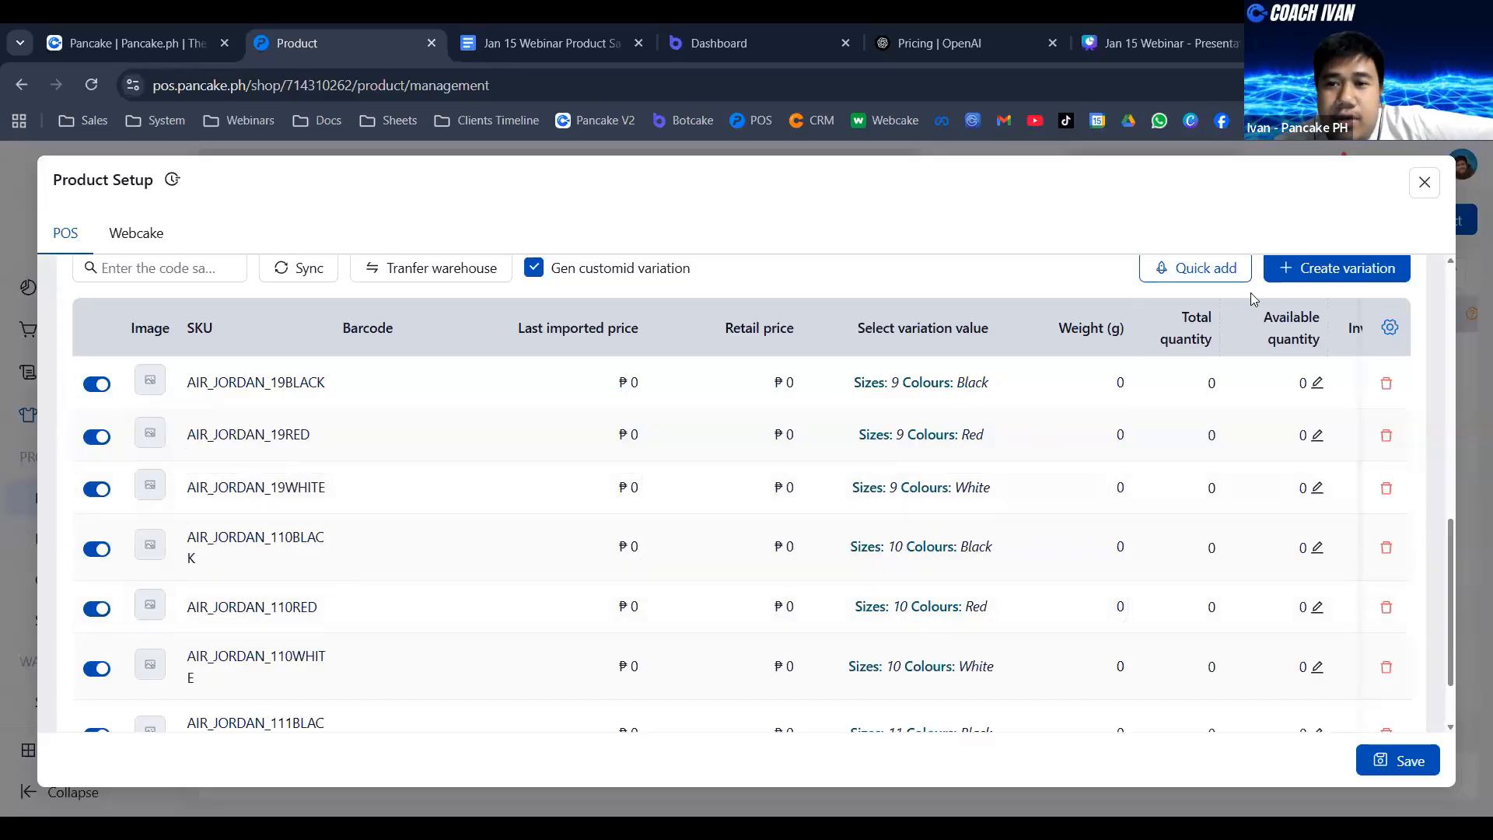
- Upload the black image from Downloads as the picture of the size 9 Black and size 10 Black variations
scroll(914, 519, down, 1)
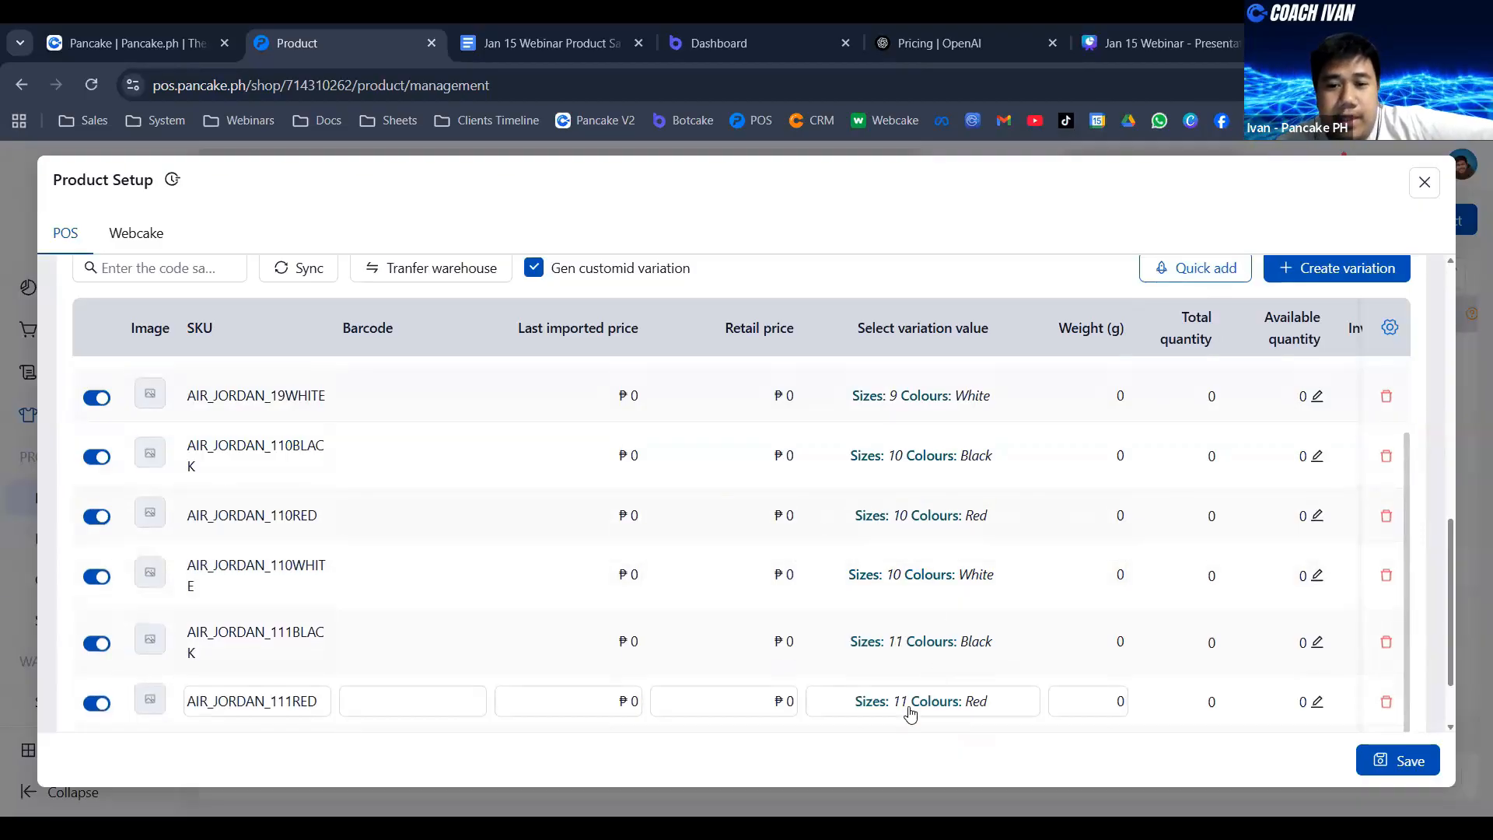
scroll(972, 420, up, 1)
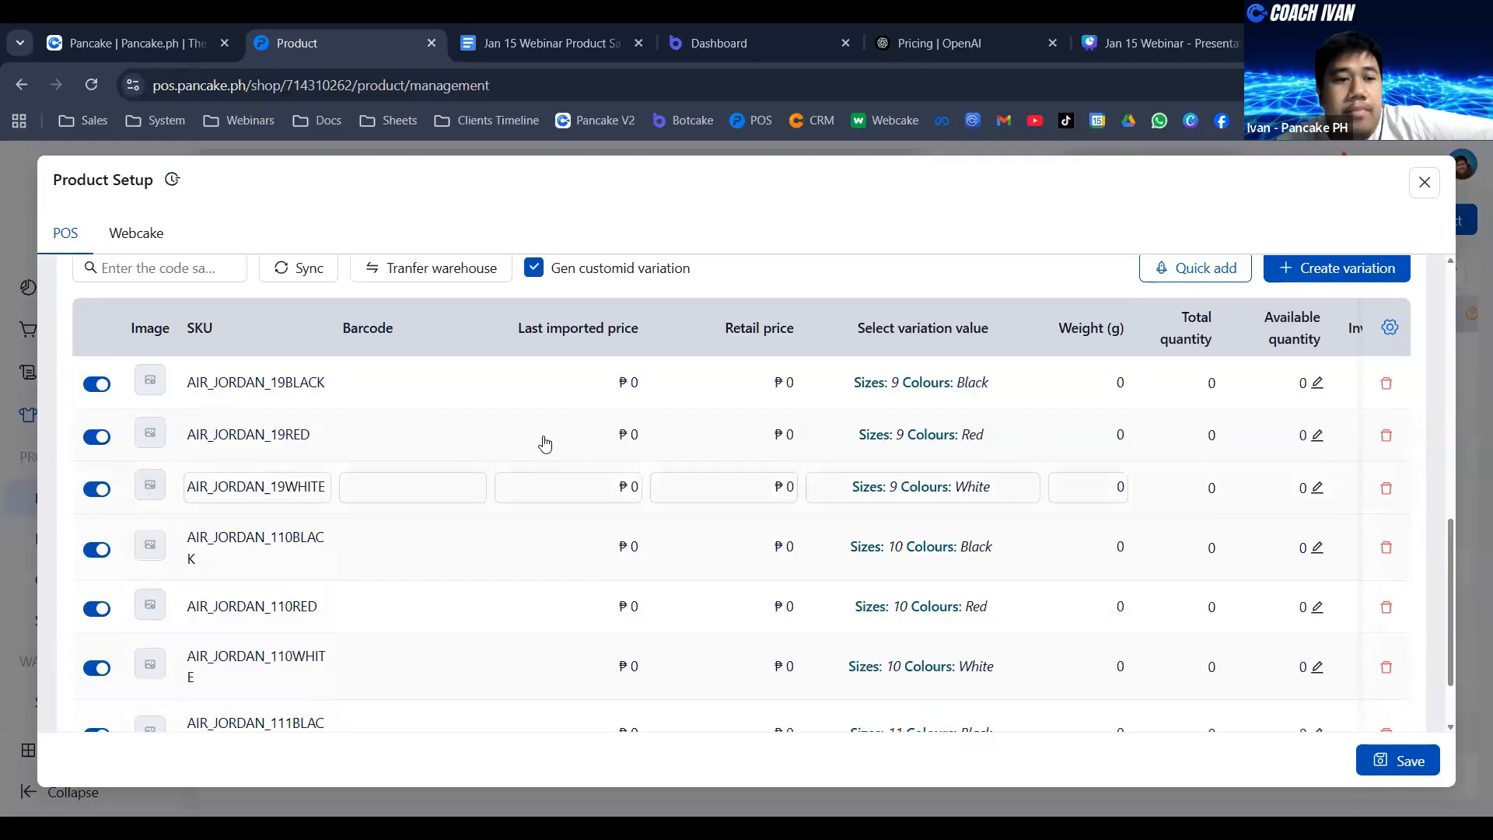
mouse_move(153, 383)
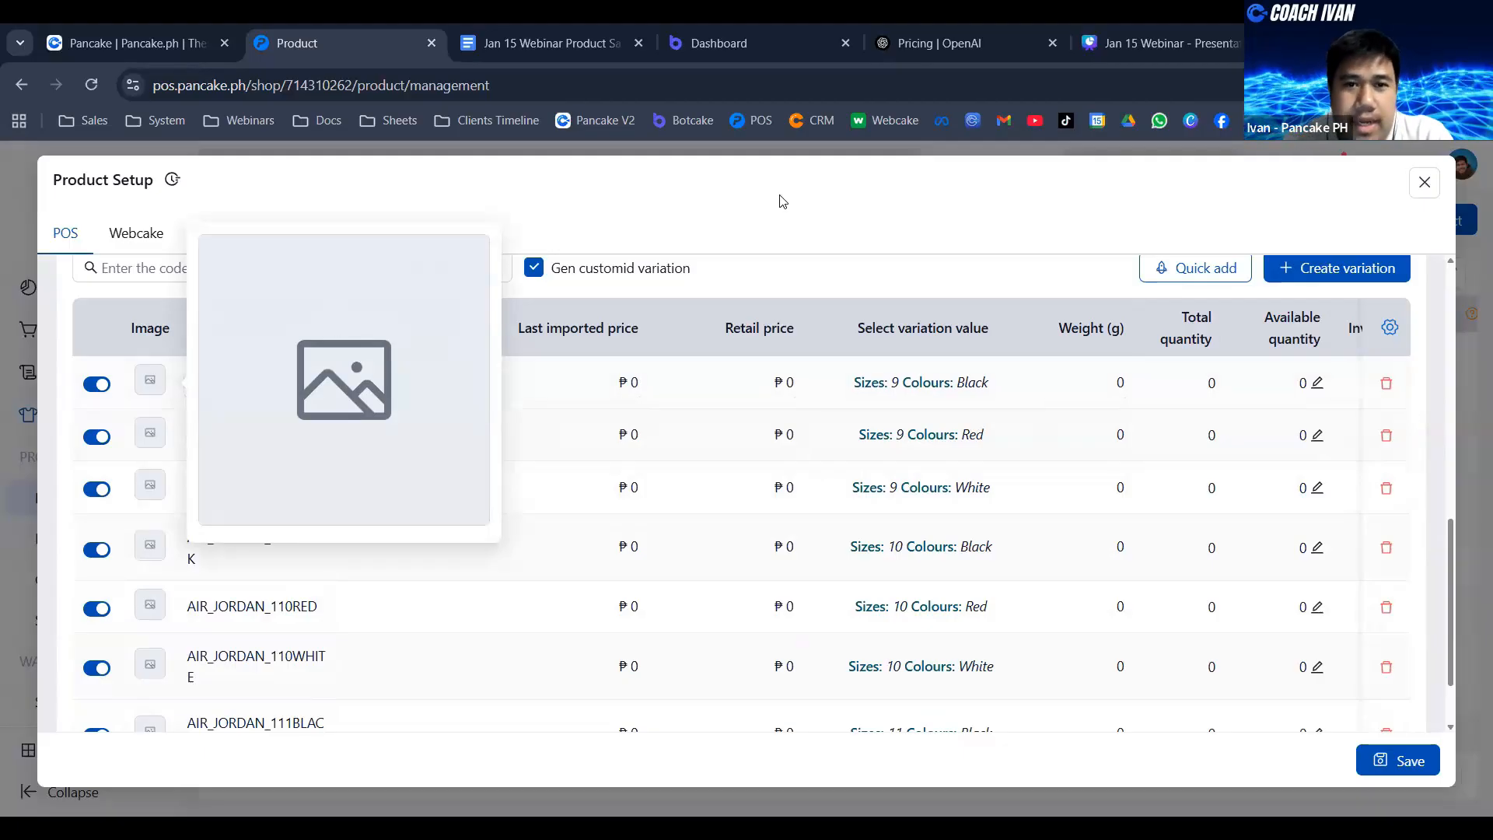
click(145, 387)
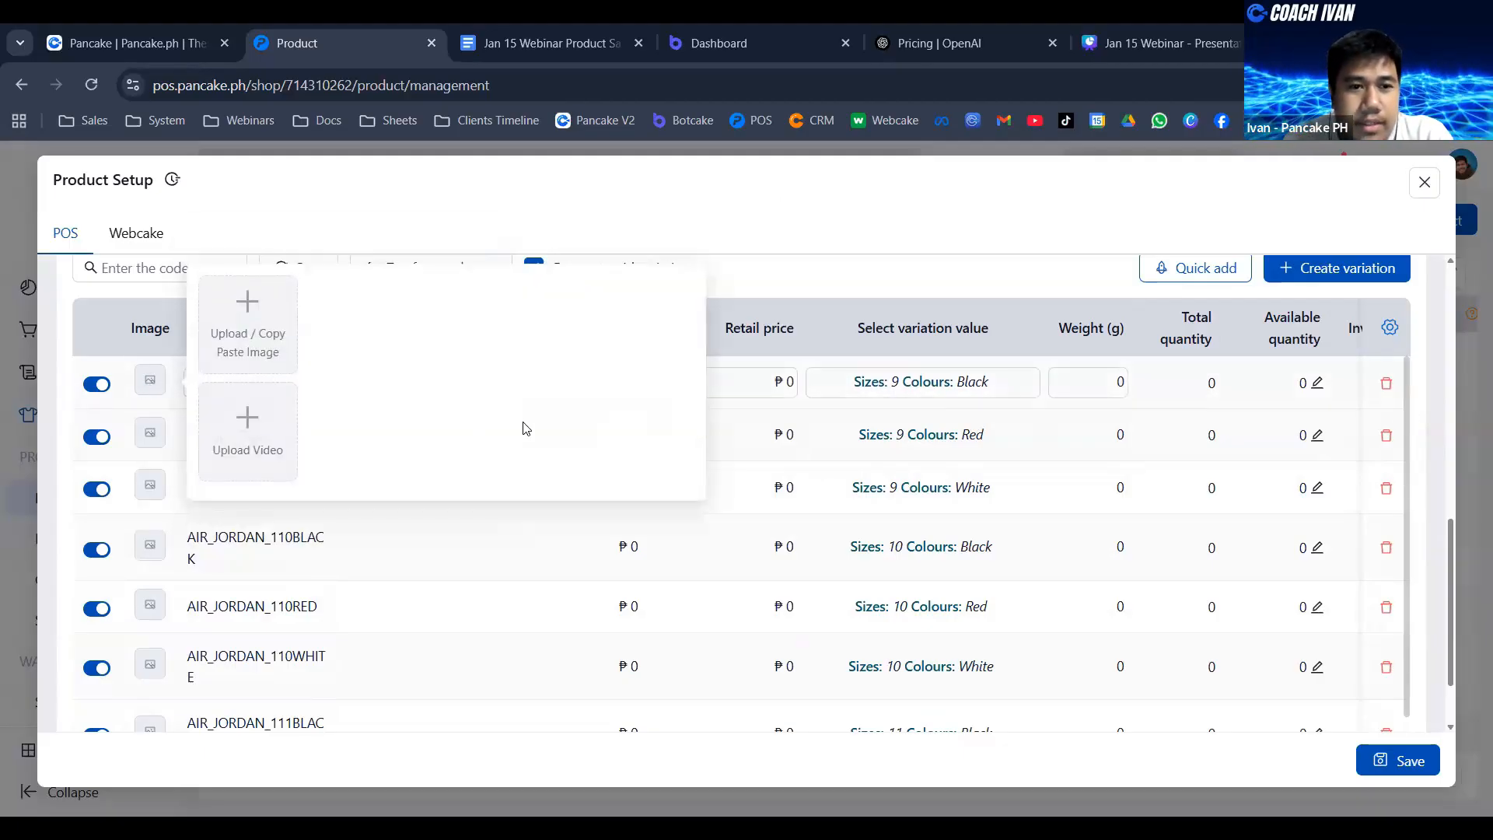
click(267, 315)
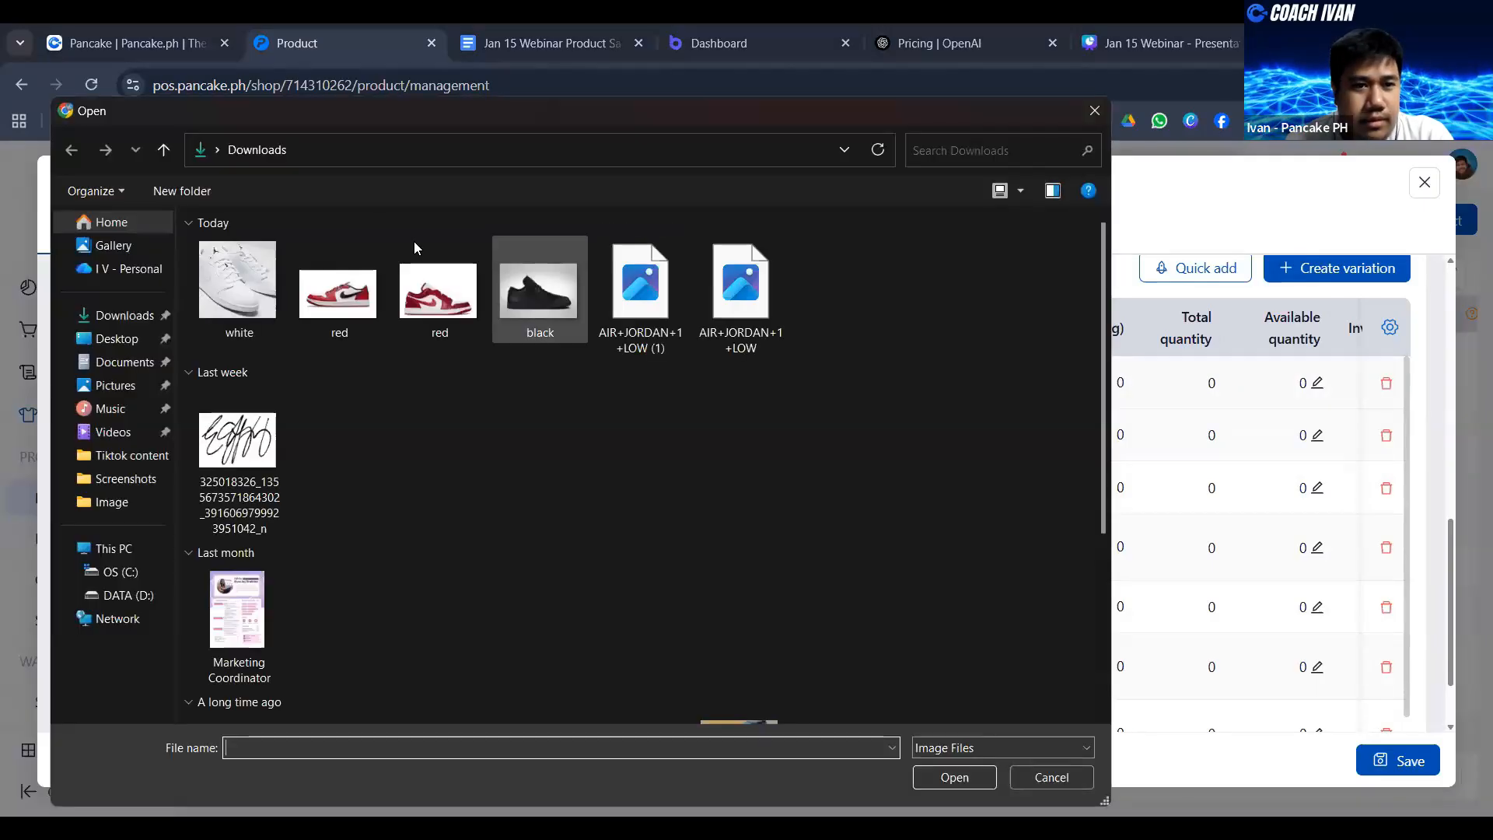
double_click(576, 297)
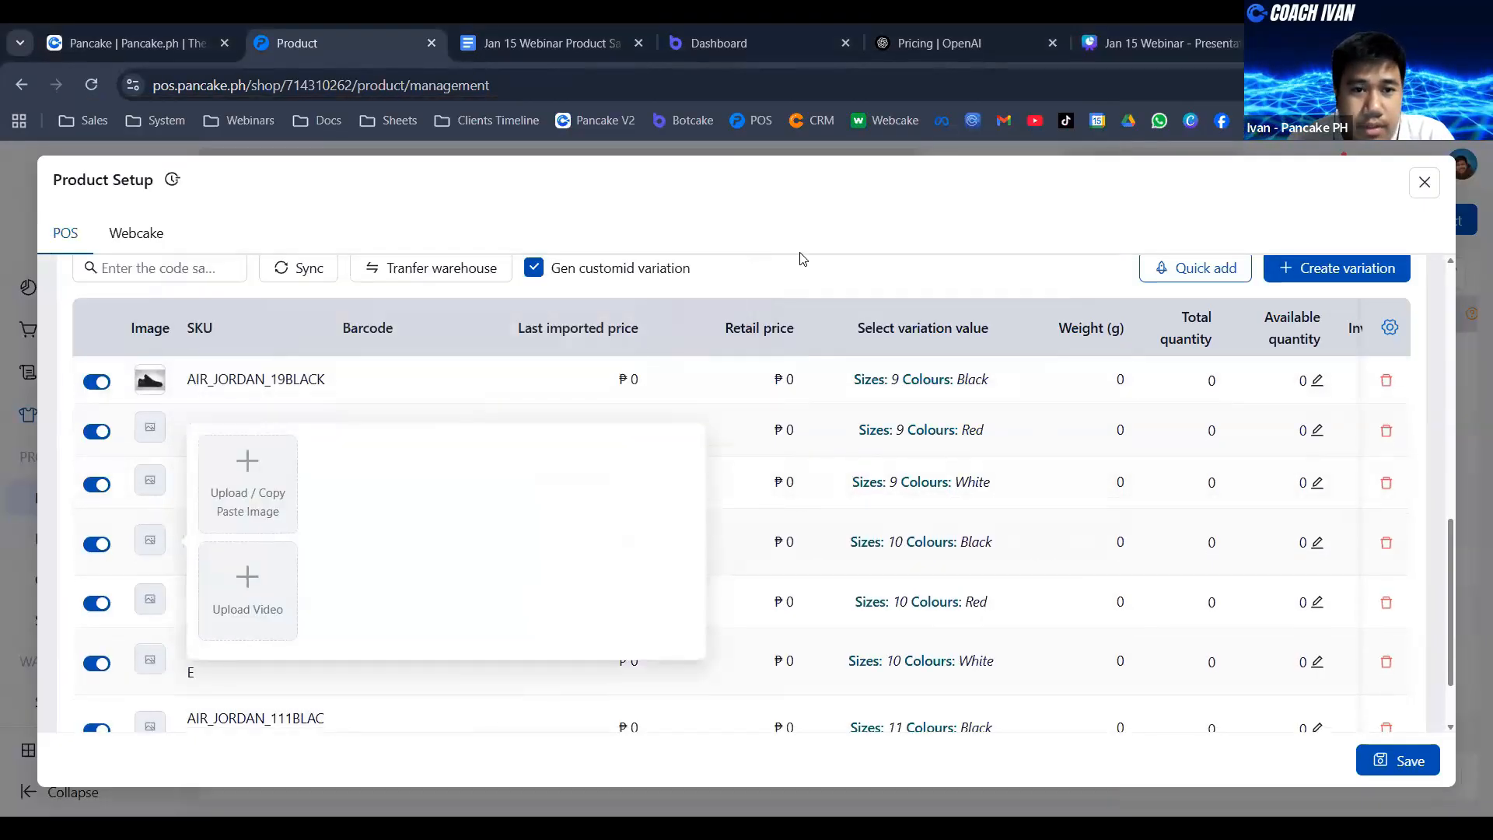
mouse_move(155, 544)
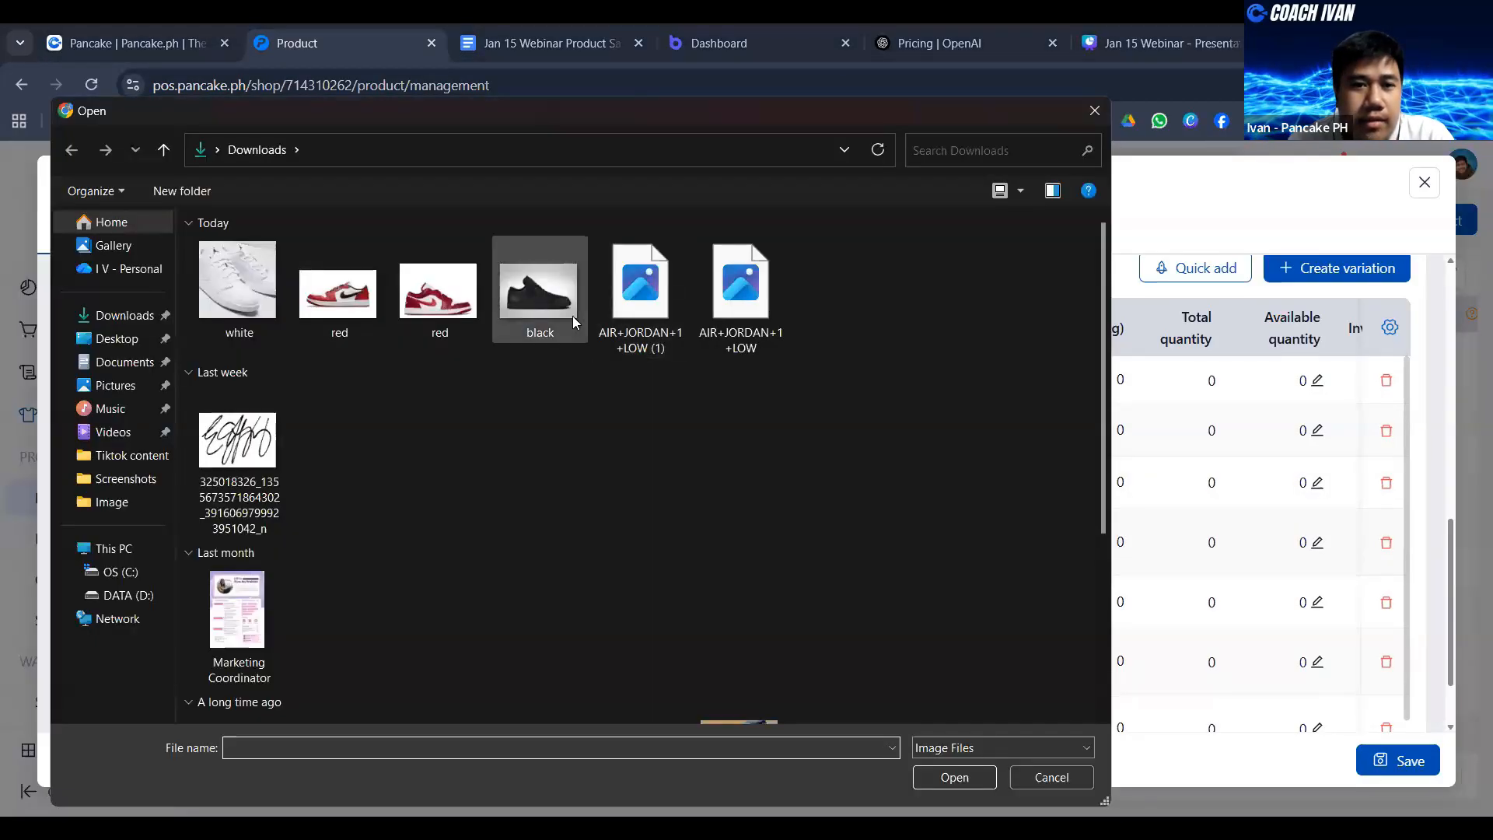
double_click(572, 315)
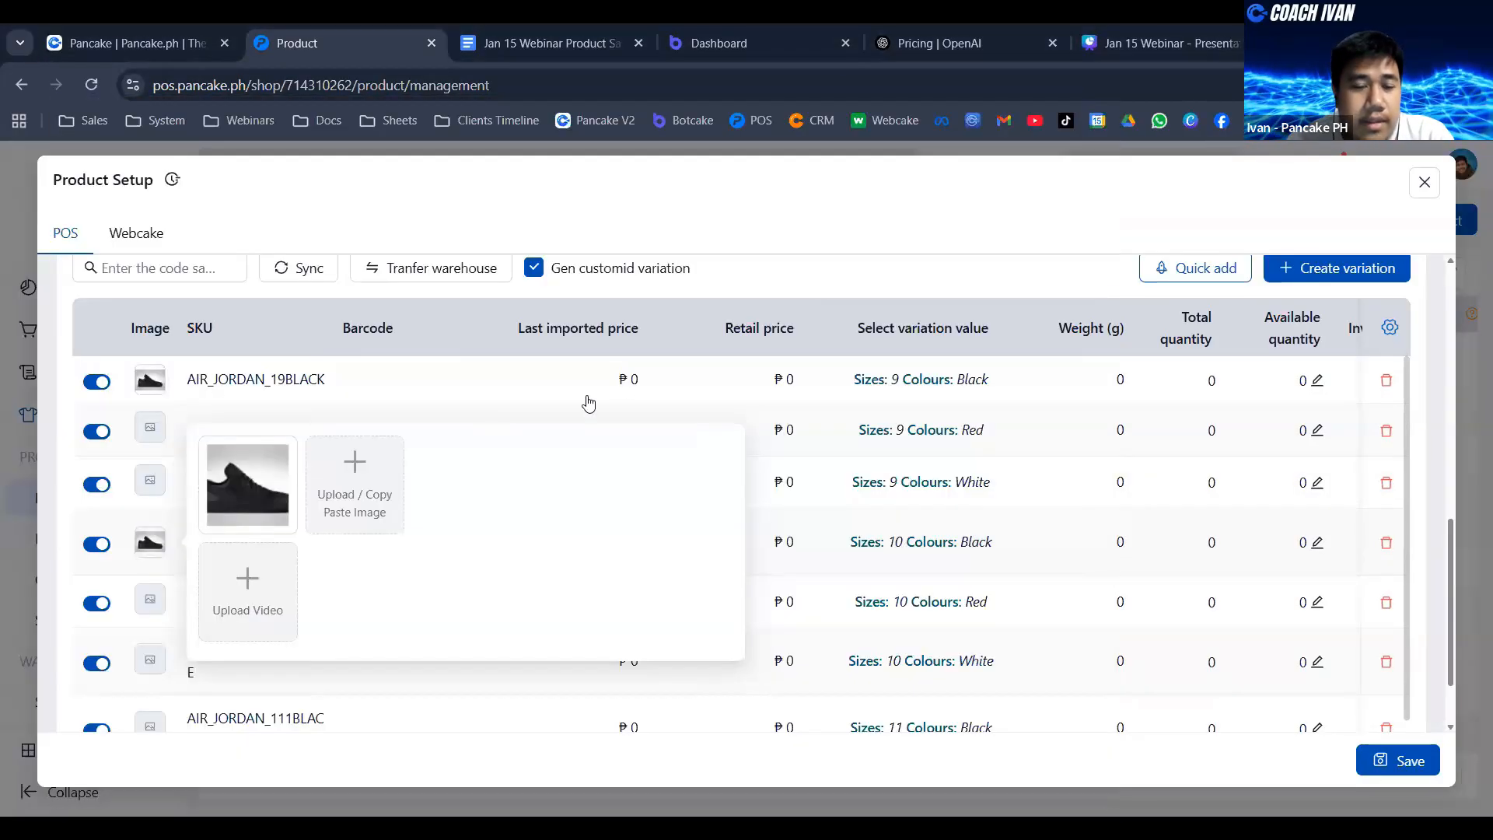
- Upload the same black image from Downloads as the picture of the size 11 Black variation
scroll(167, 542, down, 1)
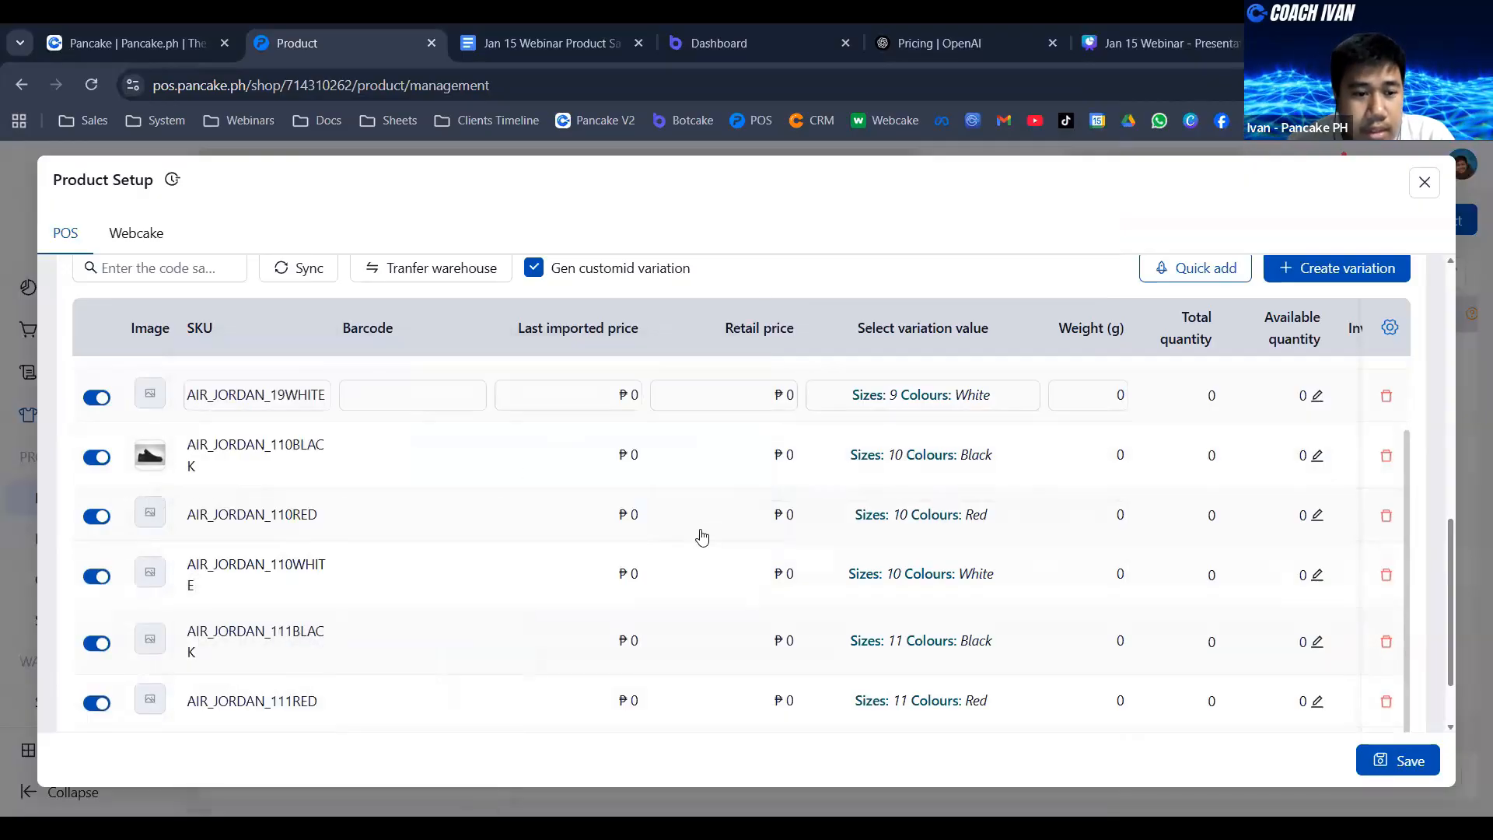
mouse_move(152, 652)
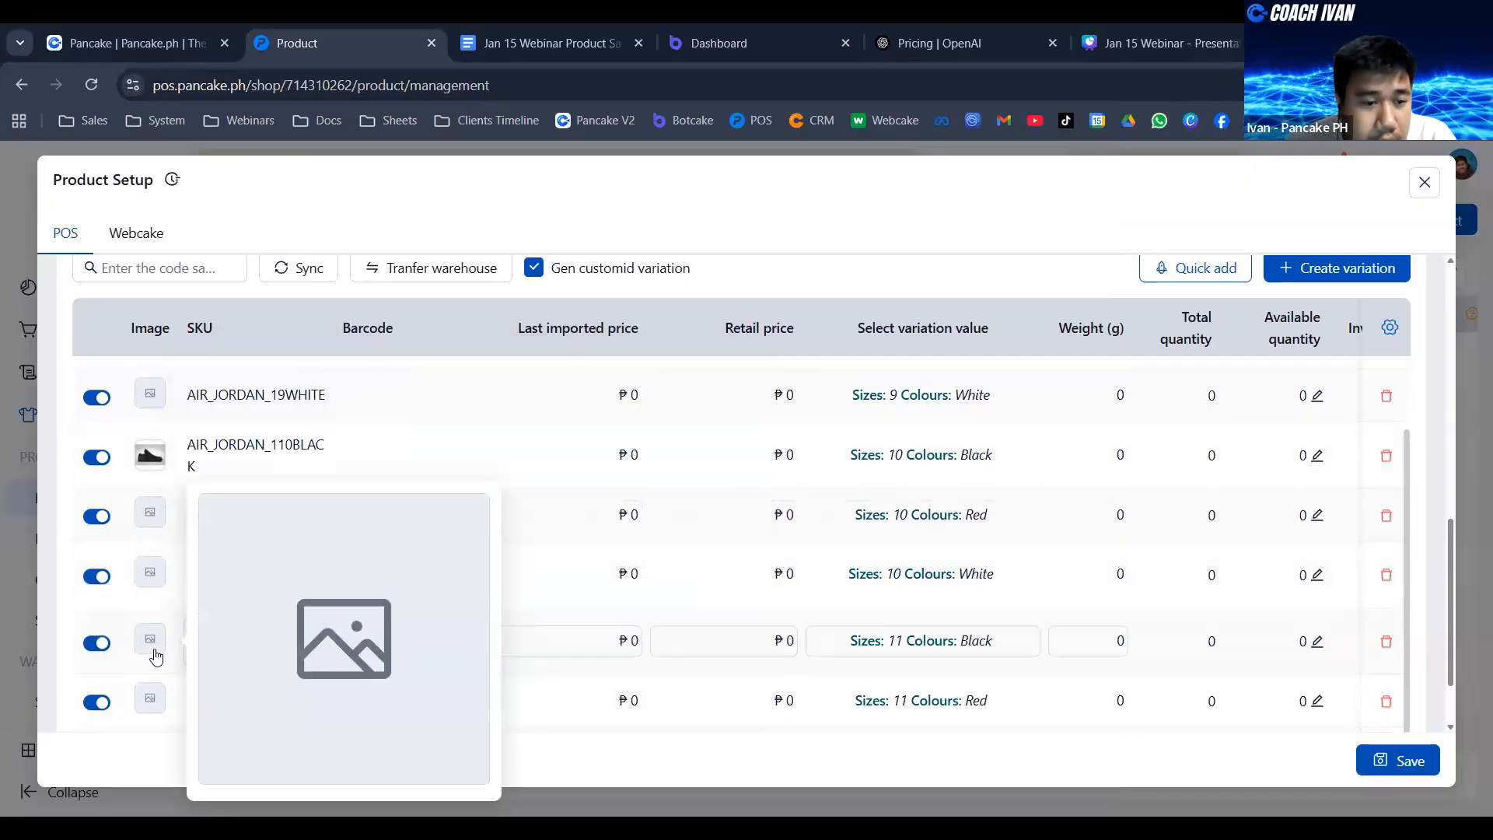
scroll(153, 610, down, 1)
click(150, 556)
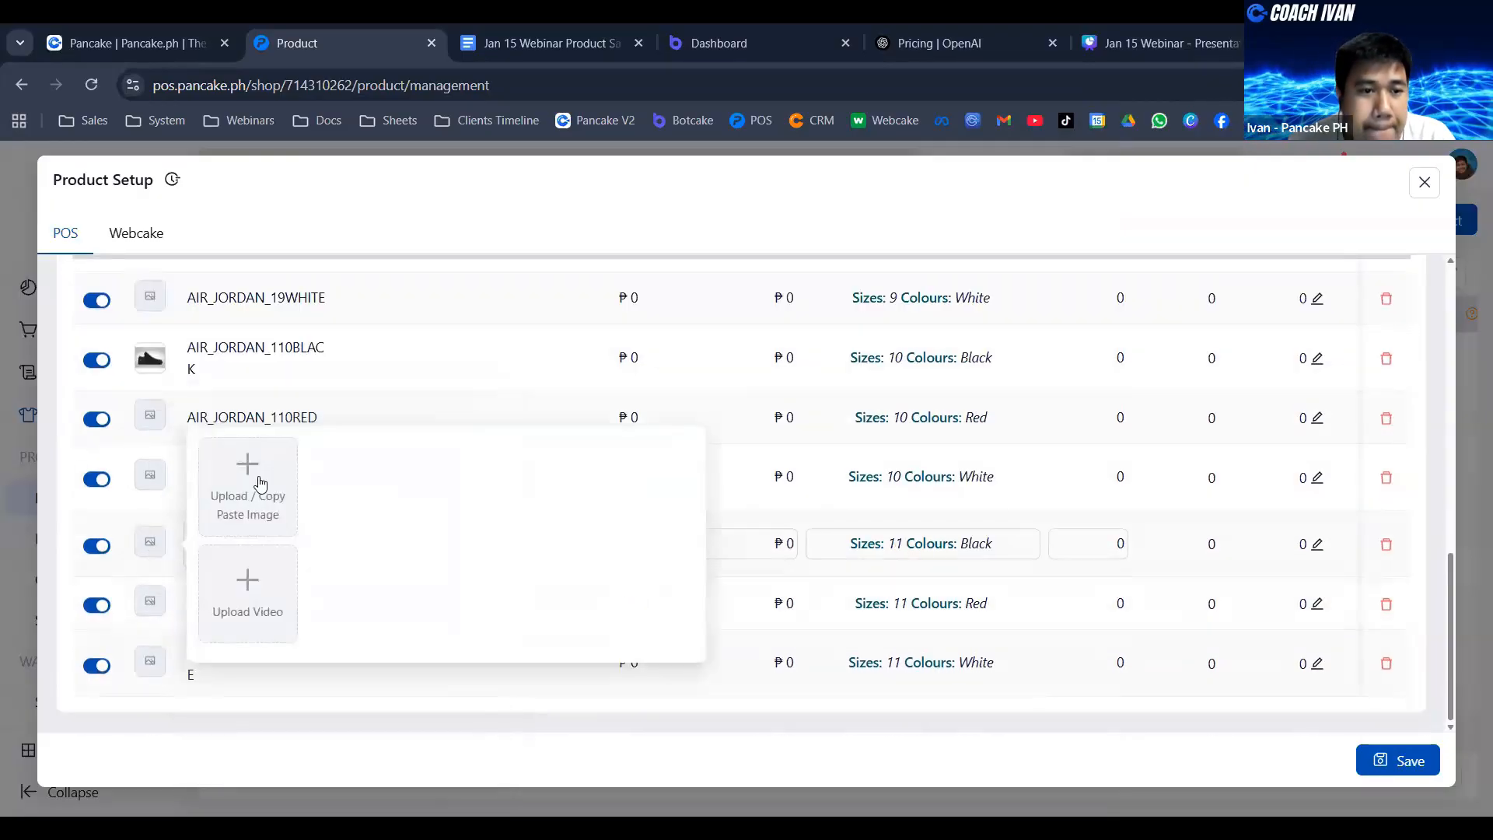
click(261, 483)
double_click(537, 296)
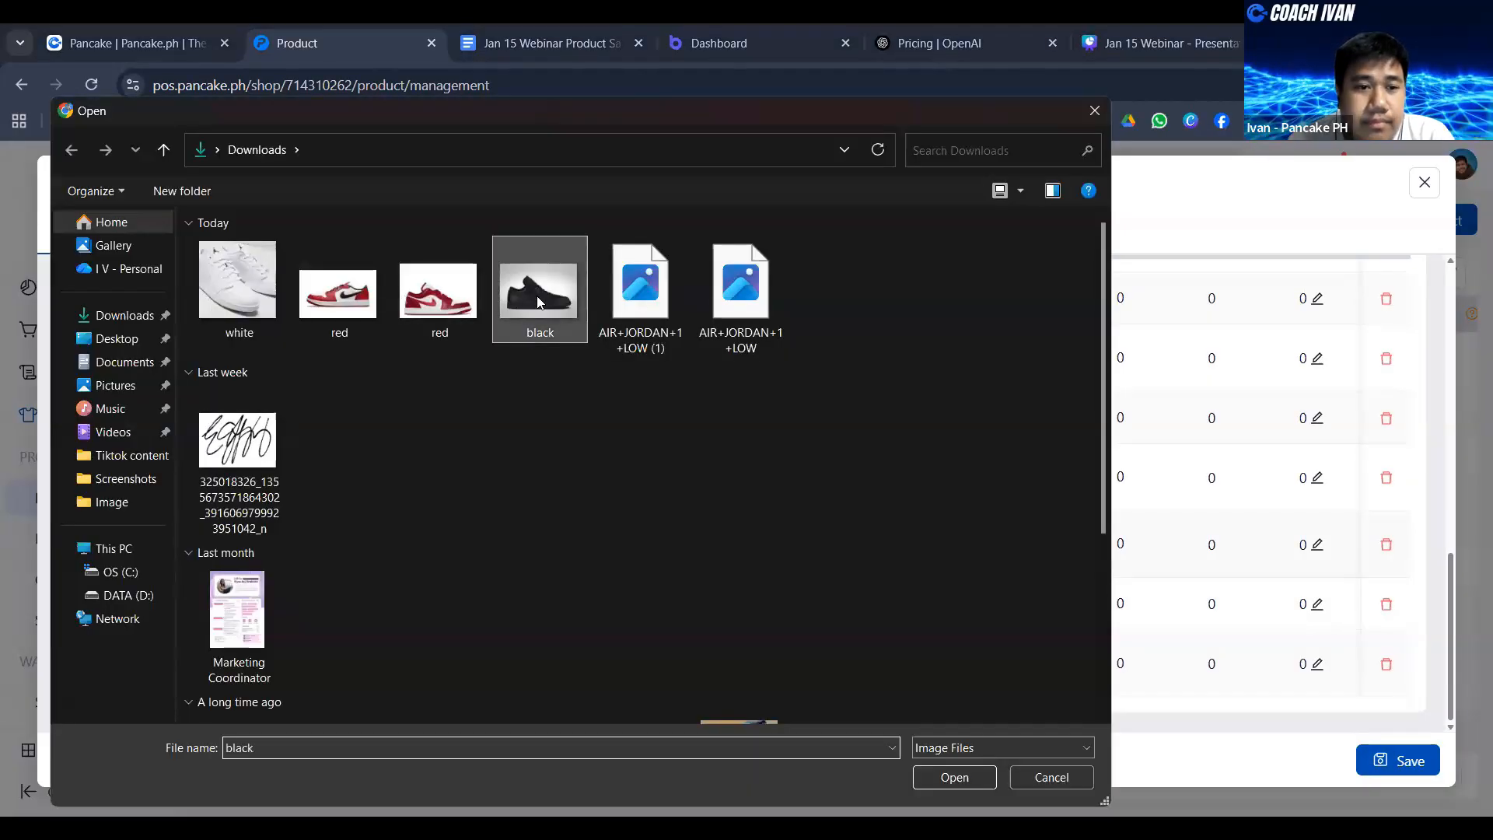
scroll(376, 460, up, 1)
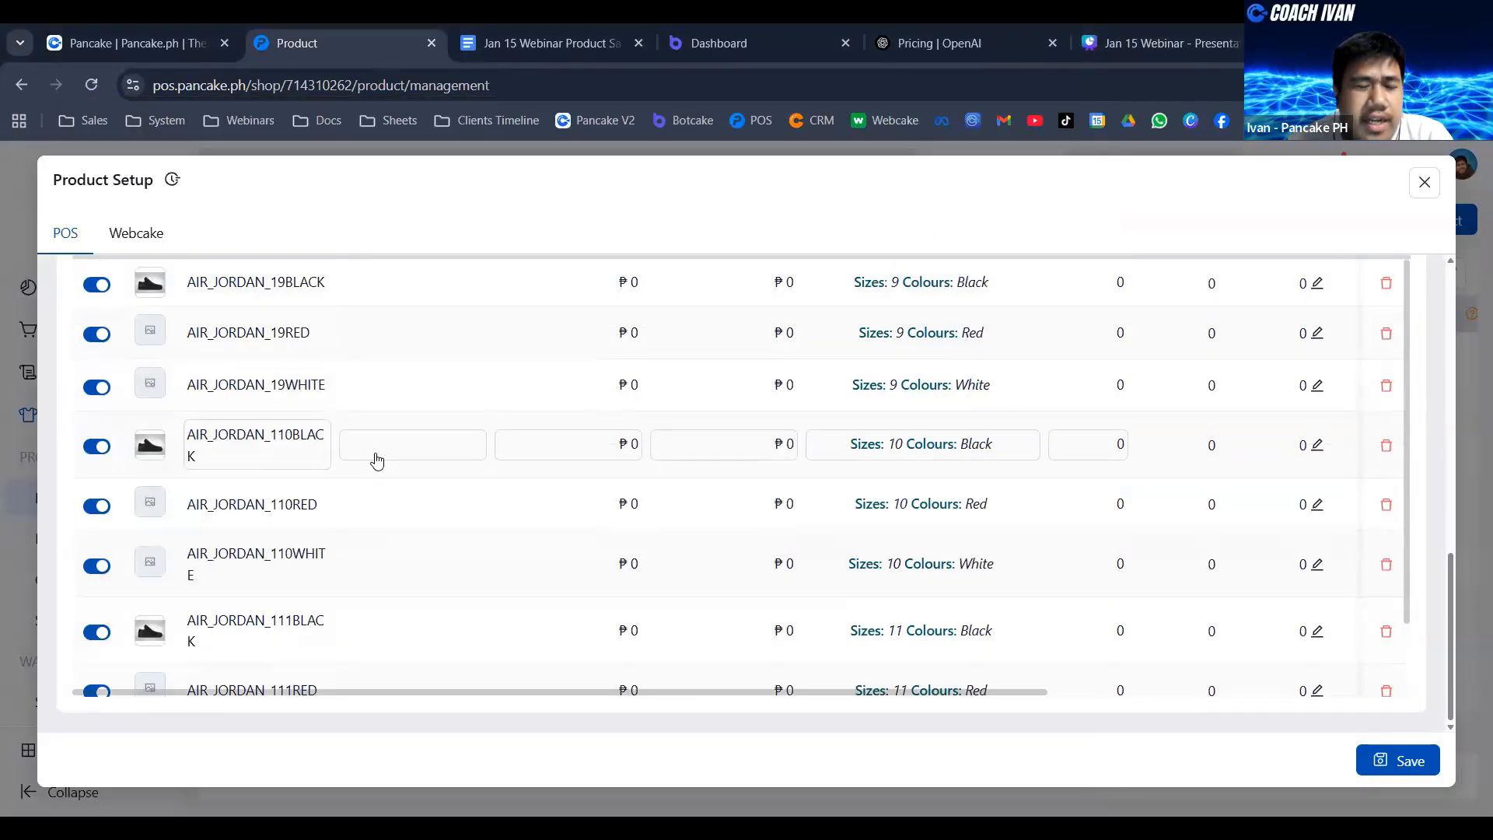
scroll(350, 424, up, 2)
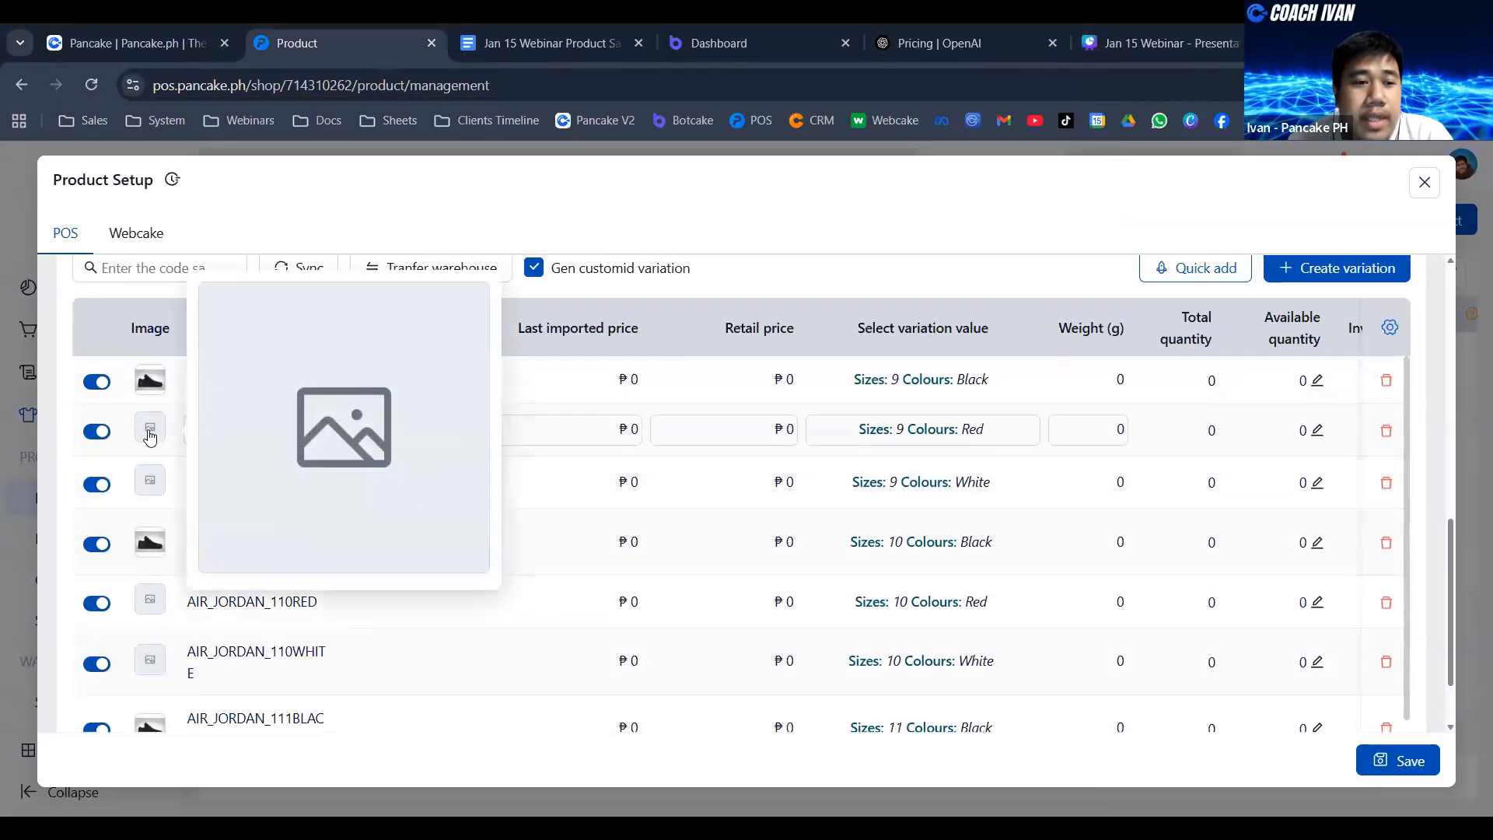
click(150, 434)
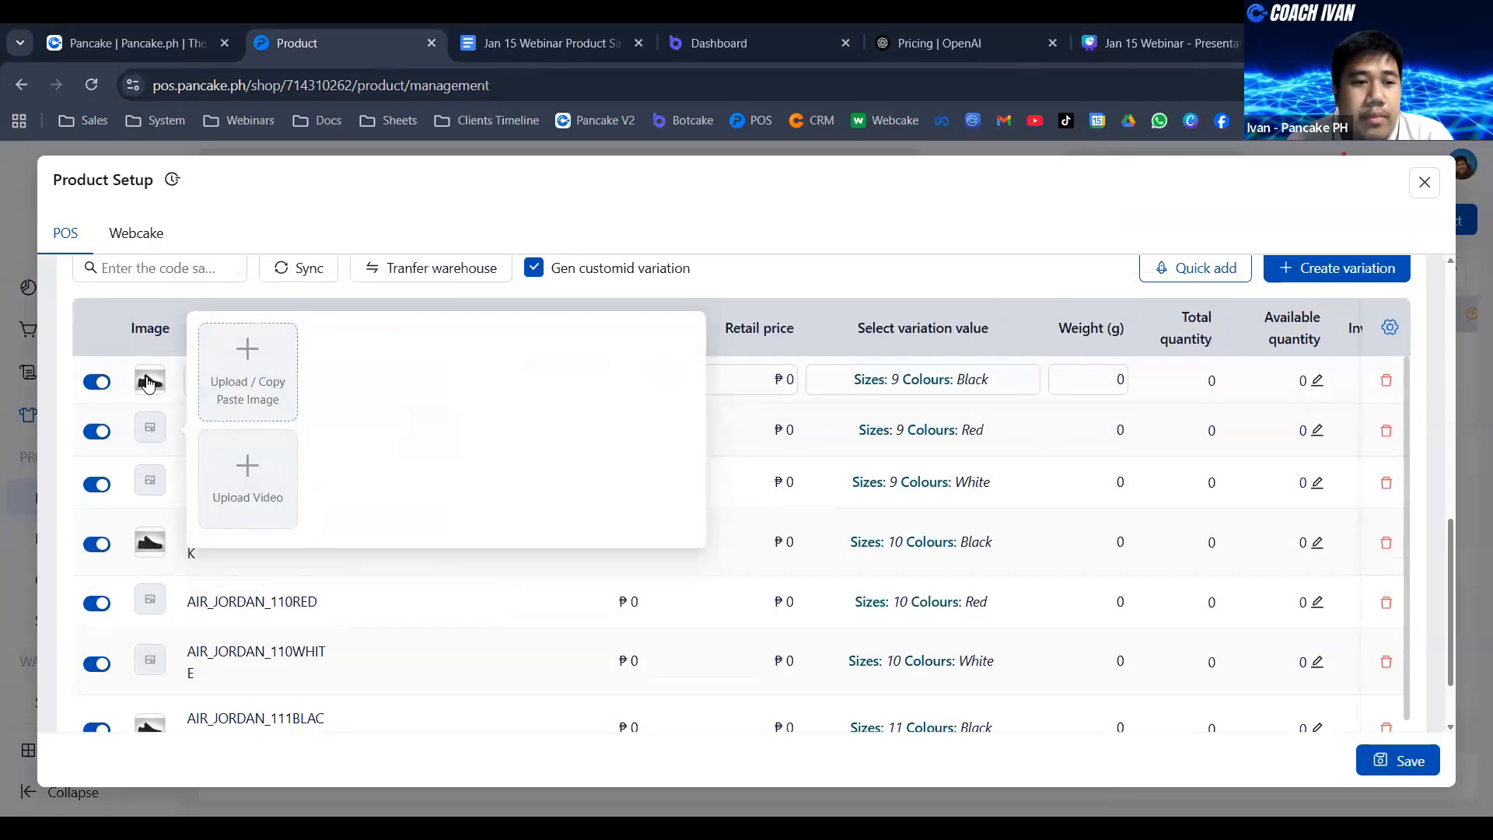
mouse_move(152, 386)
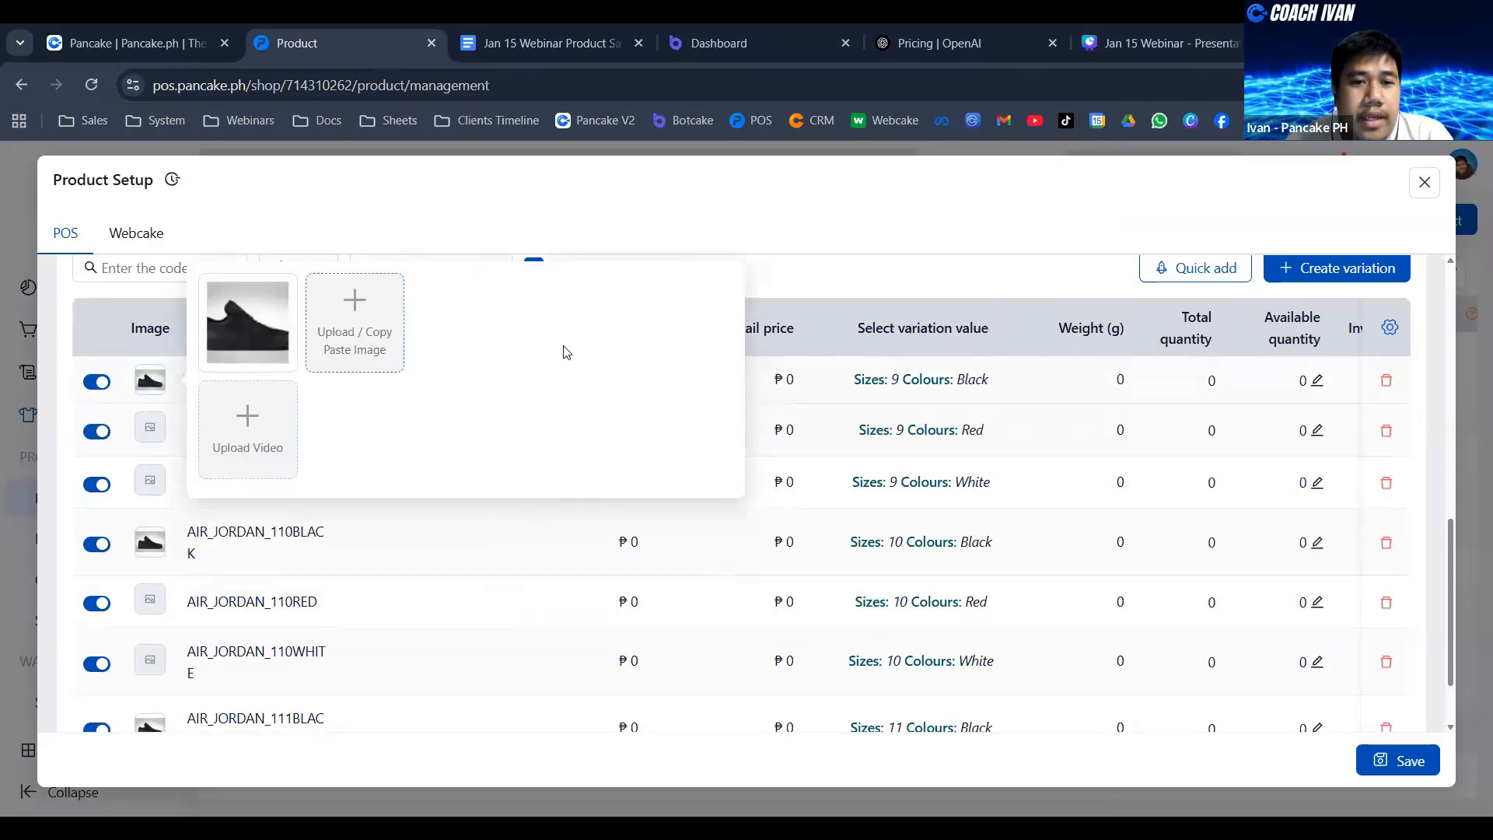
click(860, 229)
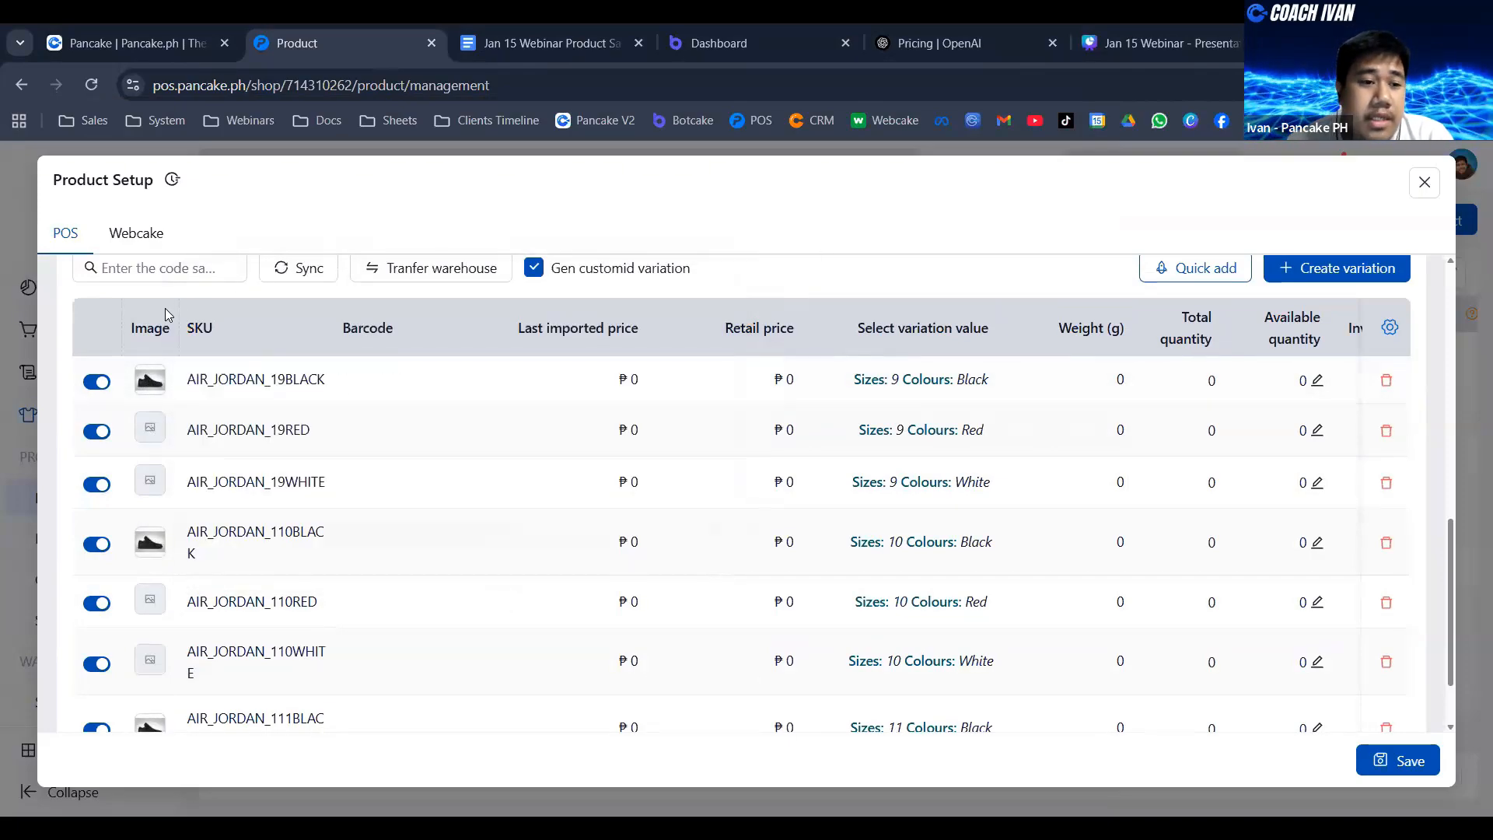
mouse_move(159, 389)
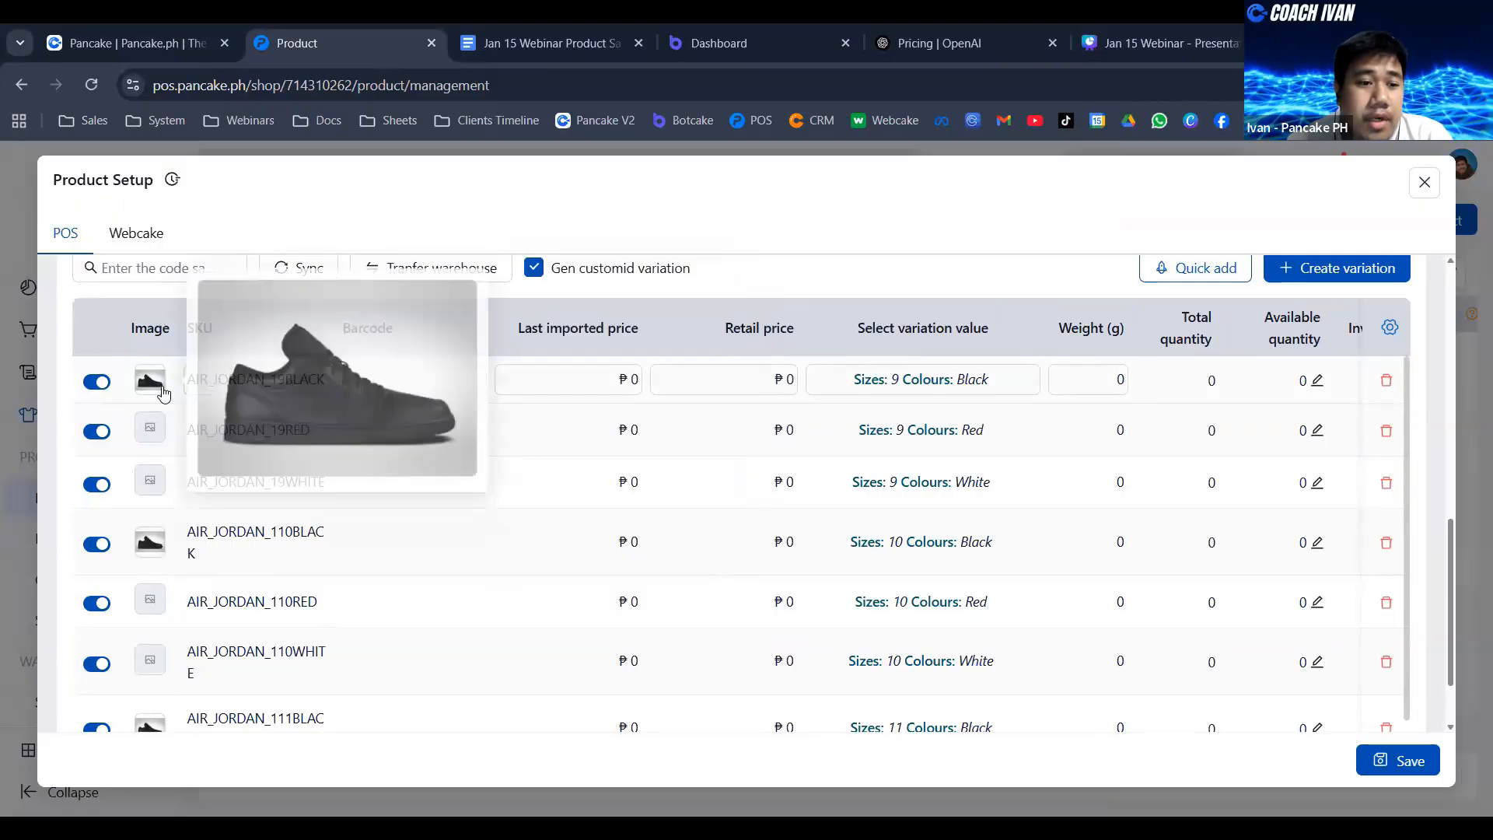
click(155, 433)
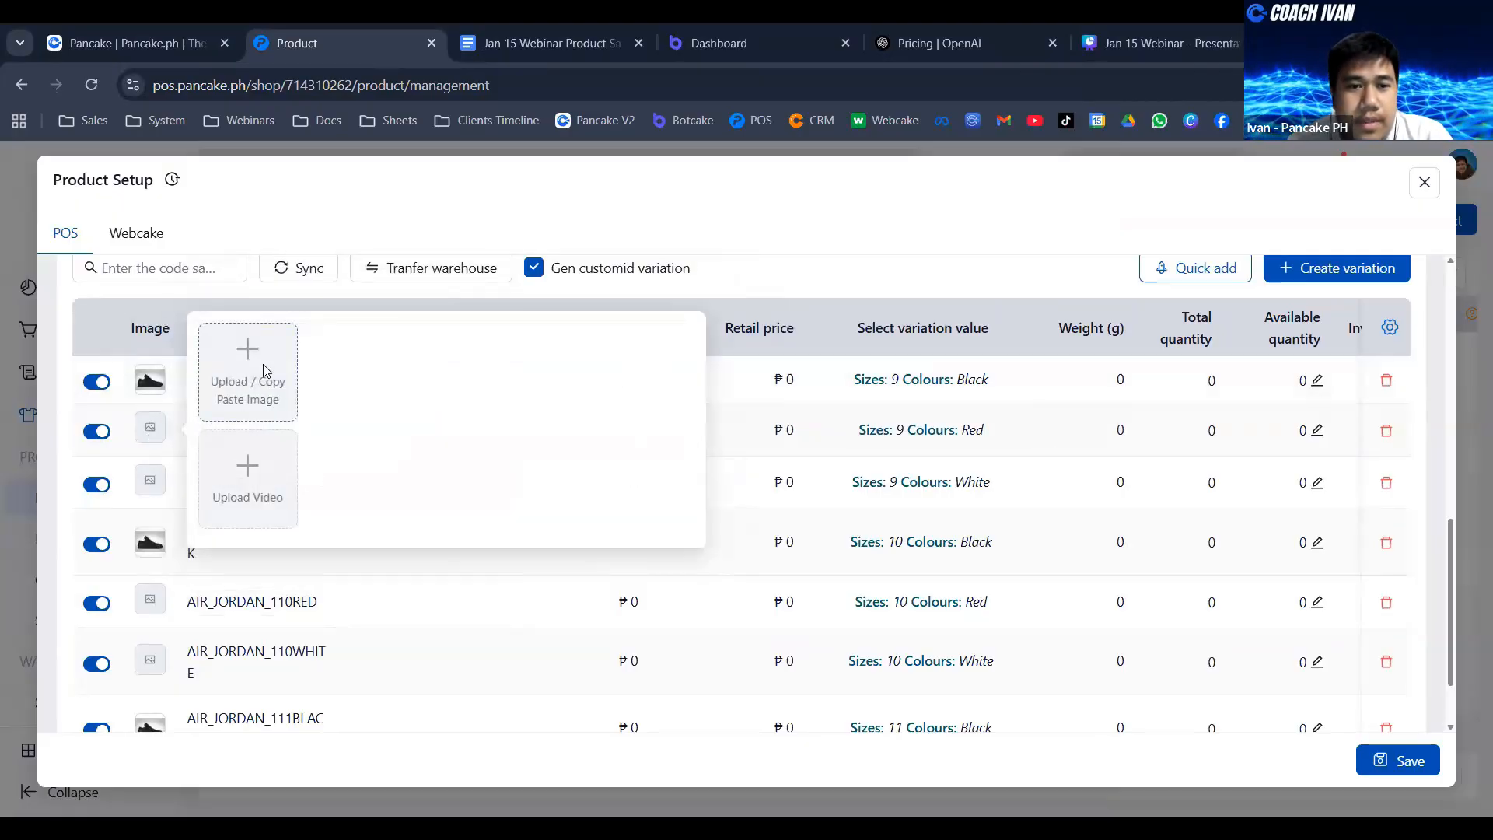
click(265, 373)
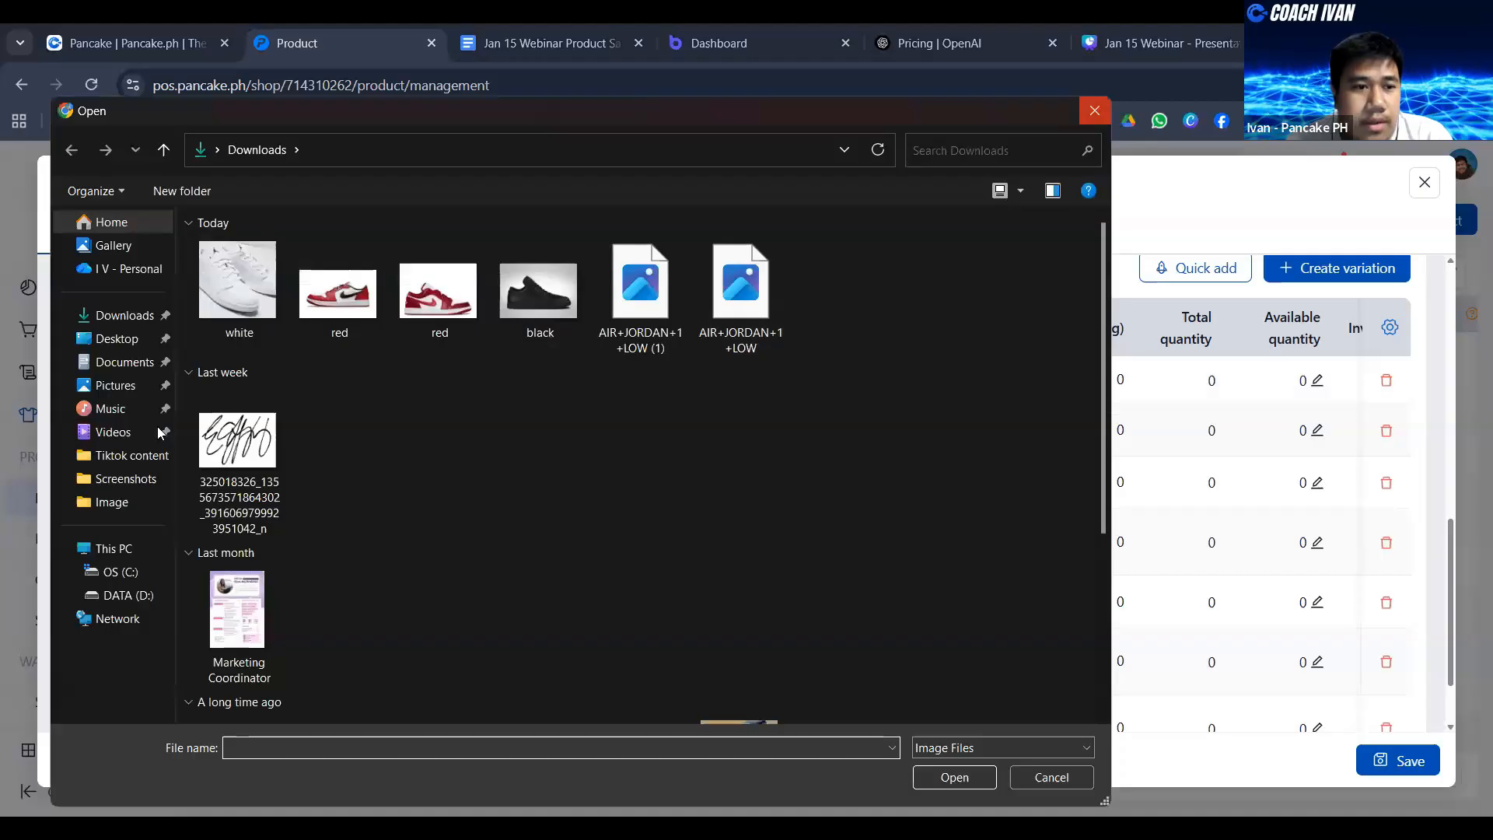
click(1095, 110)
- Upload the second of the two images named red from Downloads to the size 9 Red and size 10 Red variations
click(150, 428)
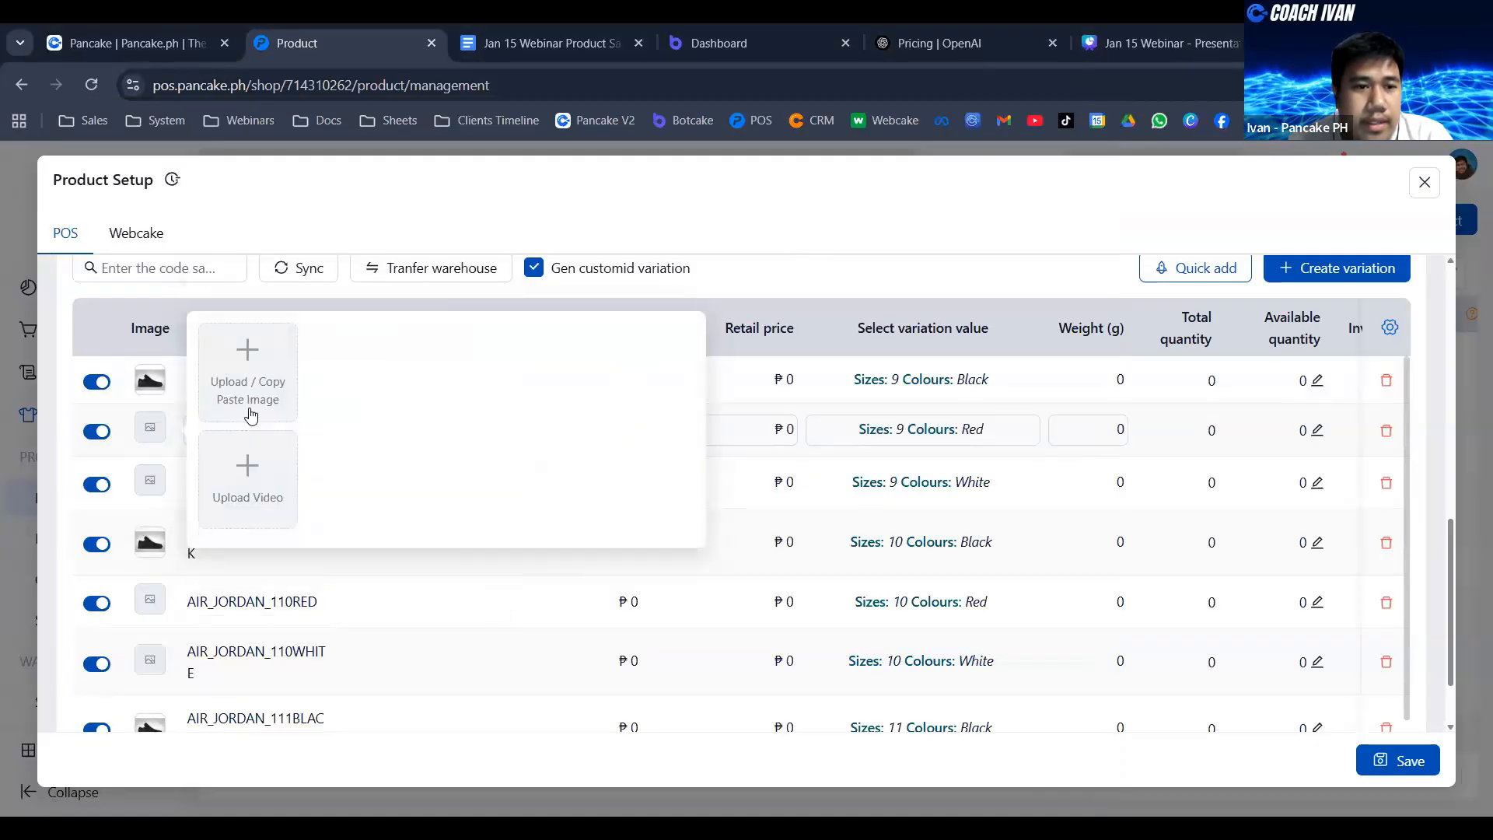
click(459, 418)
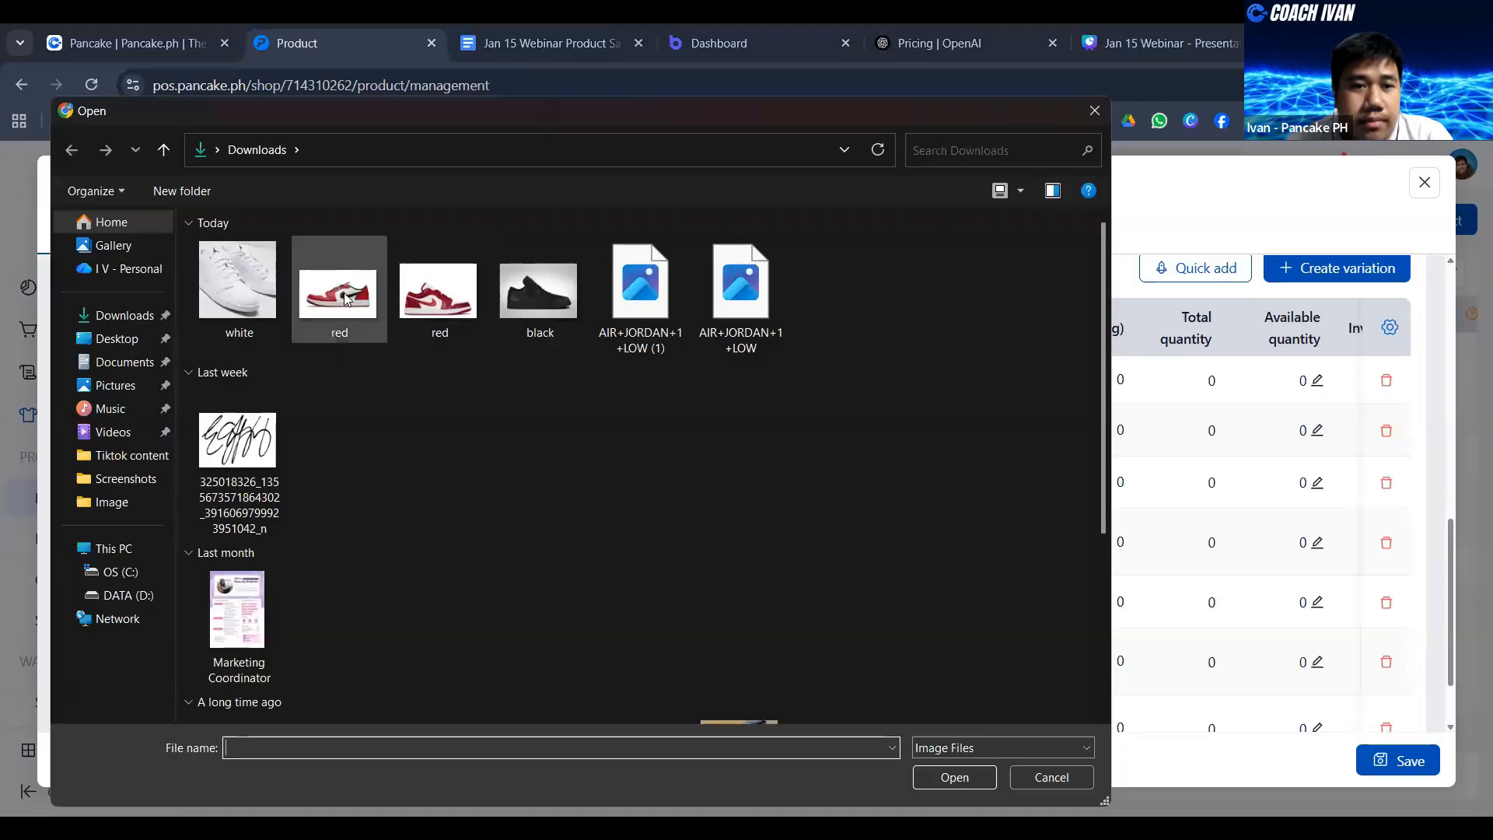
click(443, 297)
double_click(443, 297)
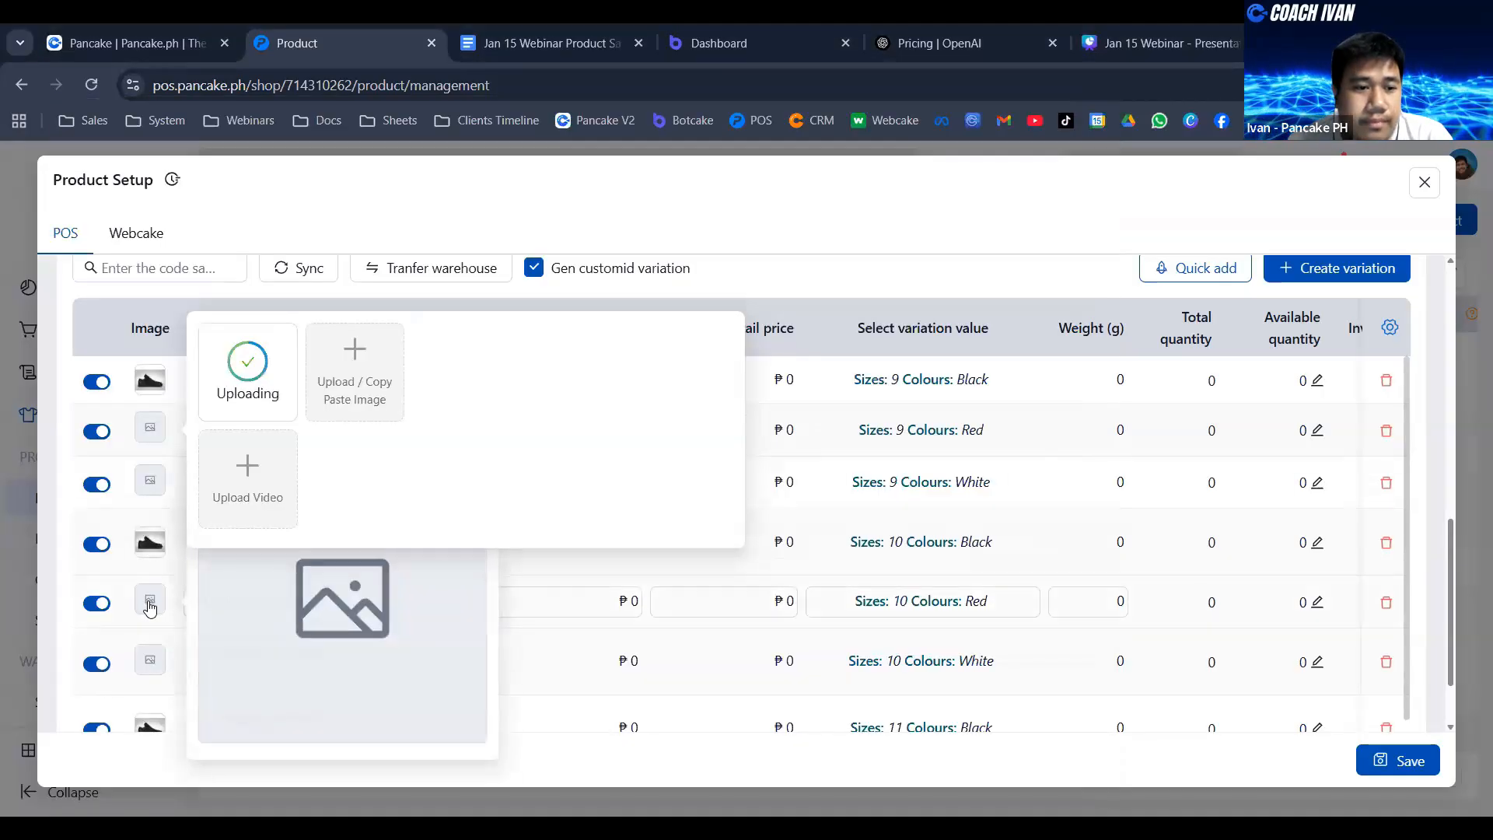
click(151, 595)
click(231, 535)
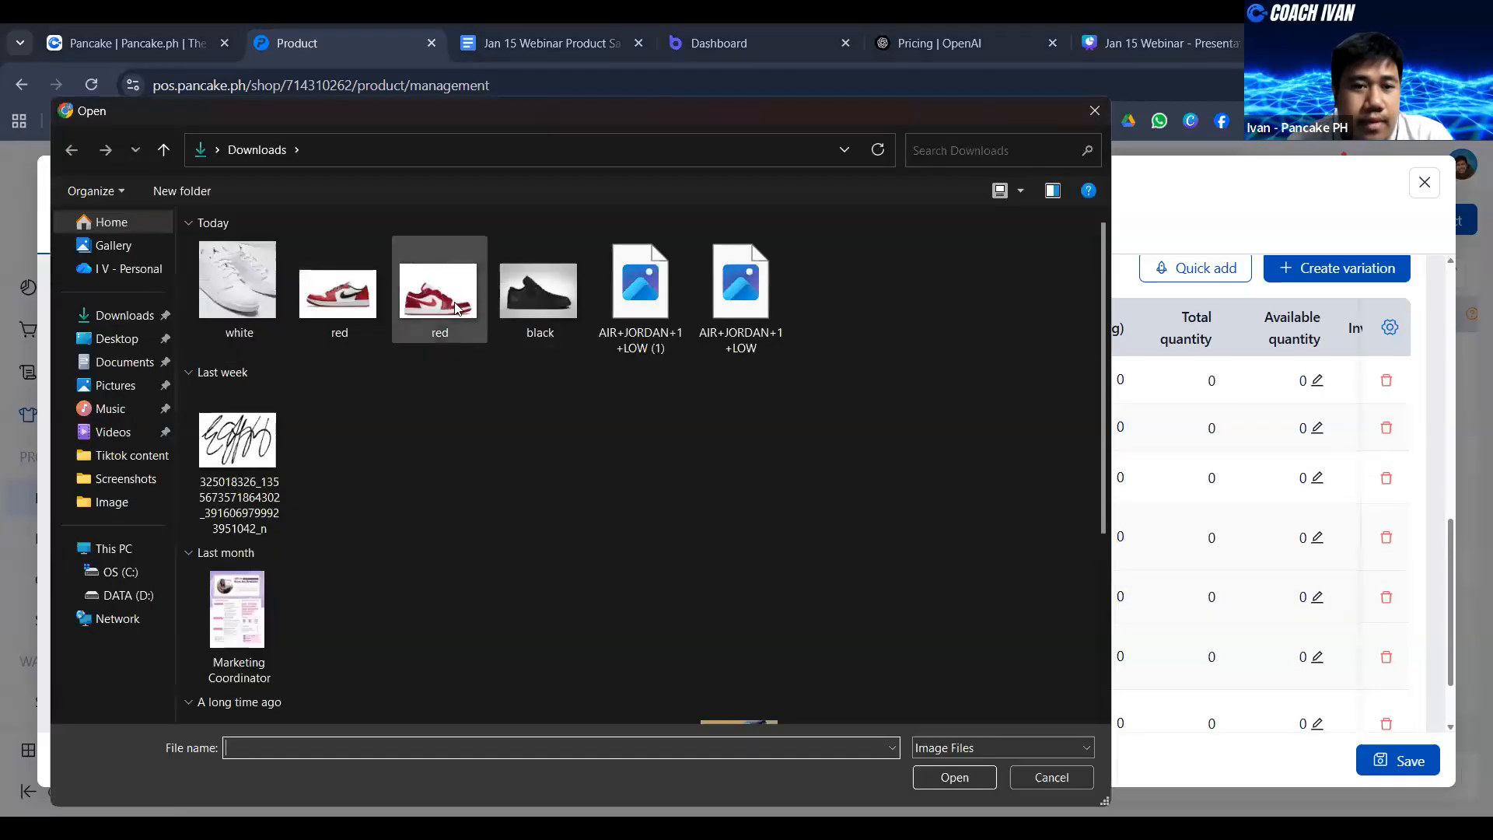
click(444, 297)
double_click(443, 297)
- Upload the same red shoe image as the picture of the size 11 Red variation
scroll(160, 595, down, 1)
scroll(159, 595, down, 1)
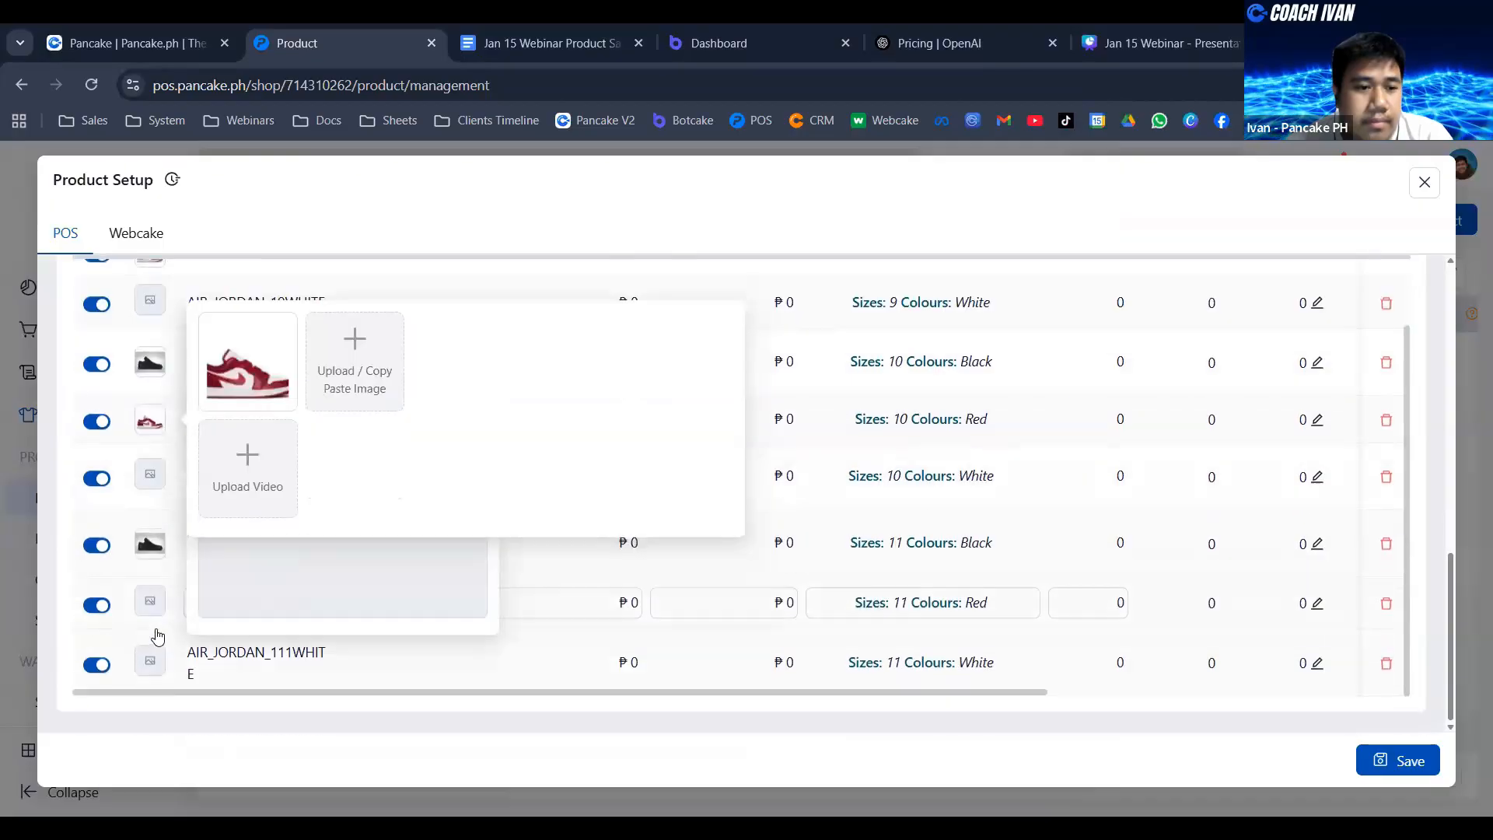
click(150, 600)
click(264, 555)
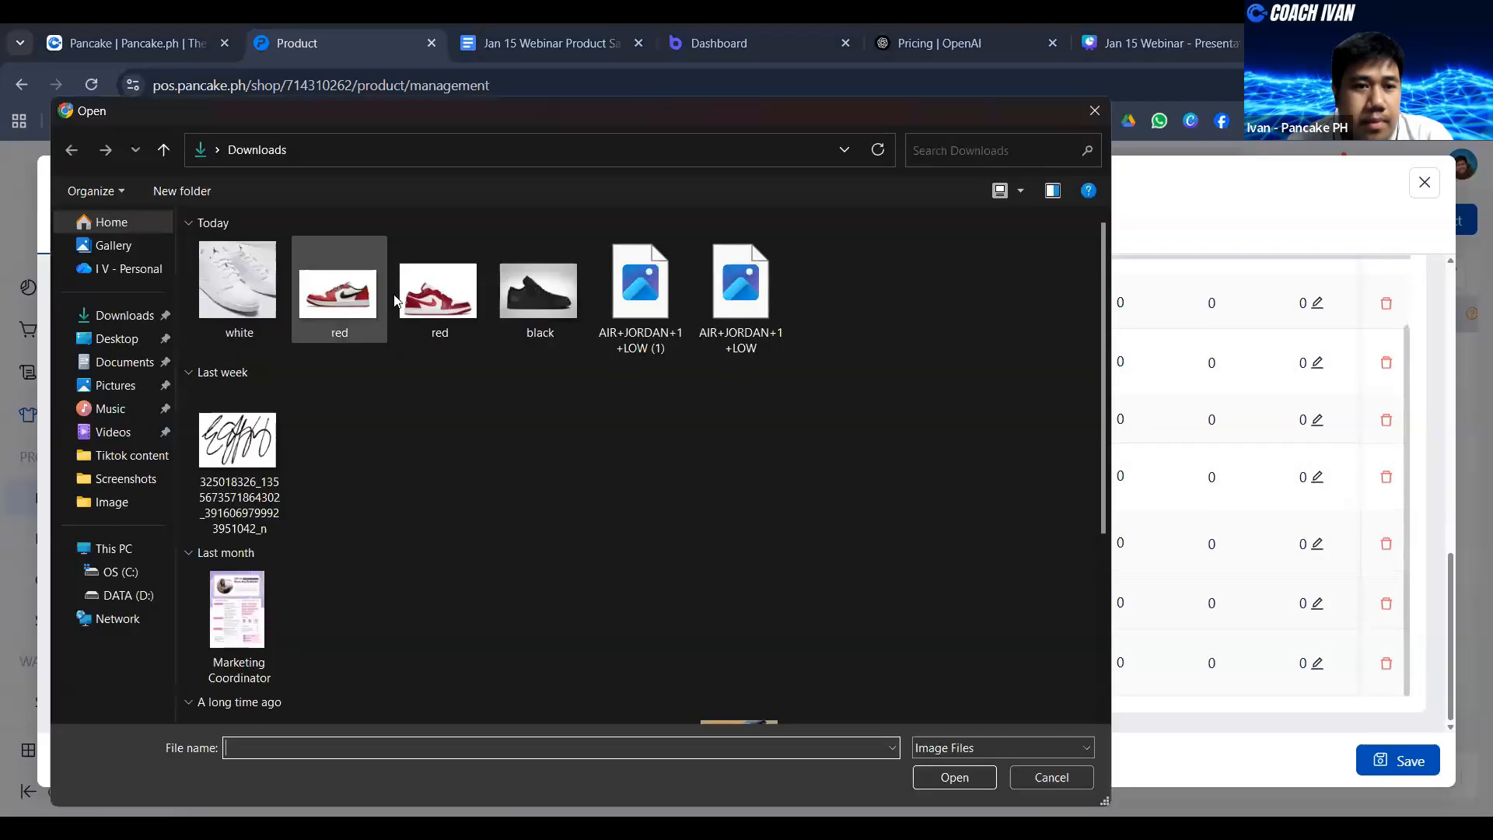
click(434, 287)
double_click(433, 287)
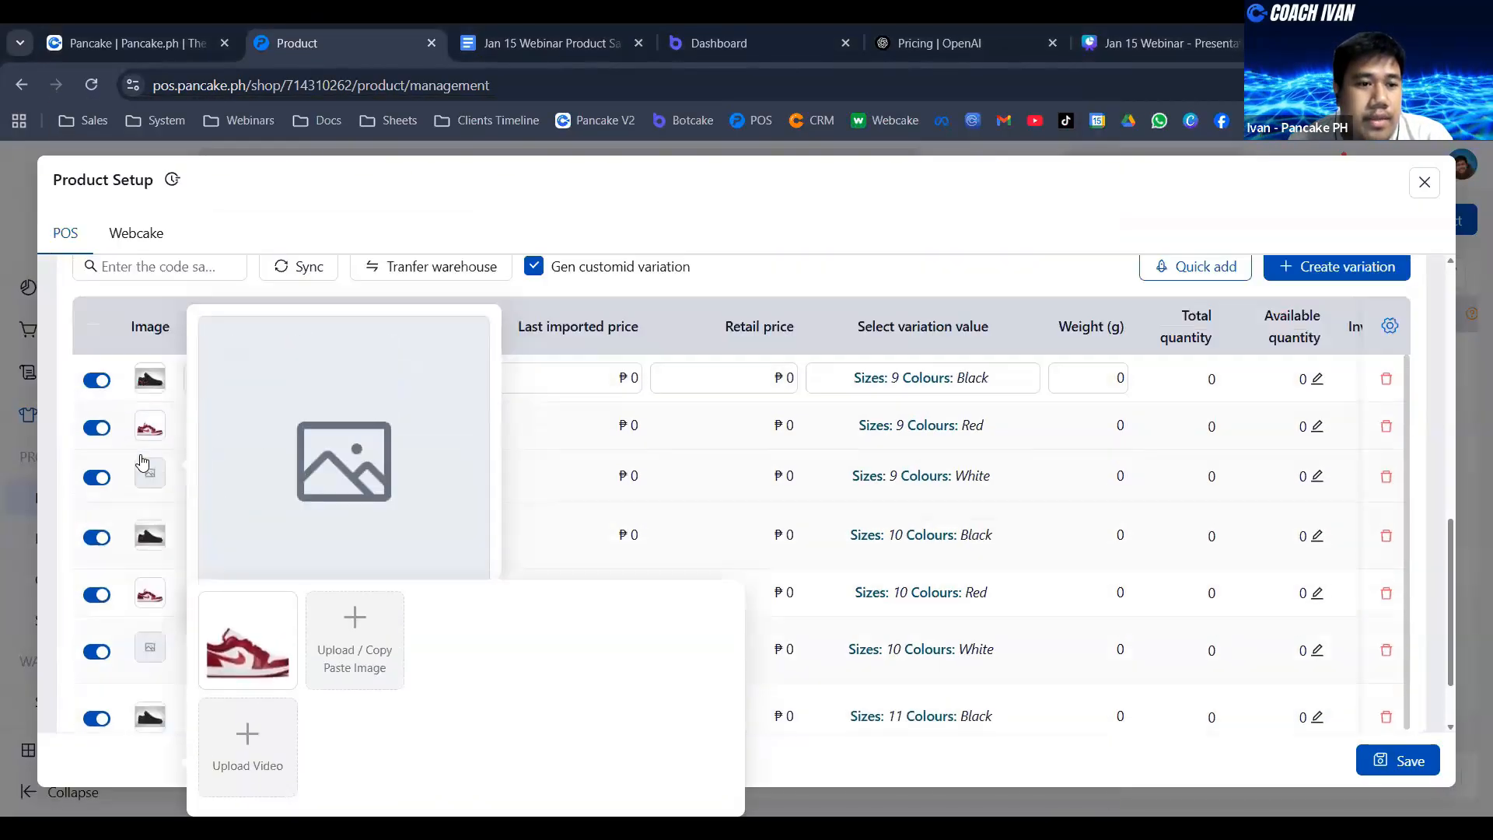
- Upload the white image from Downloads as the picture of the size 9 White and size 10 White variations
click(150, 476)
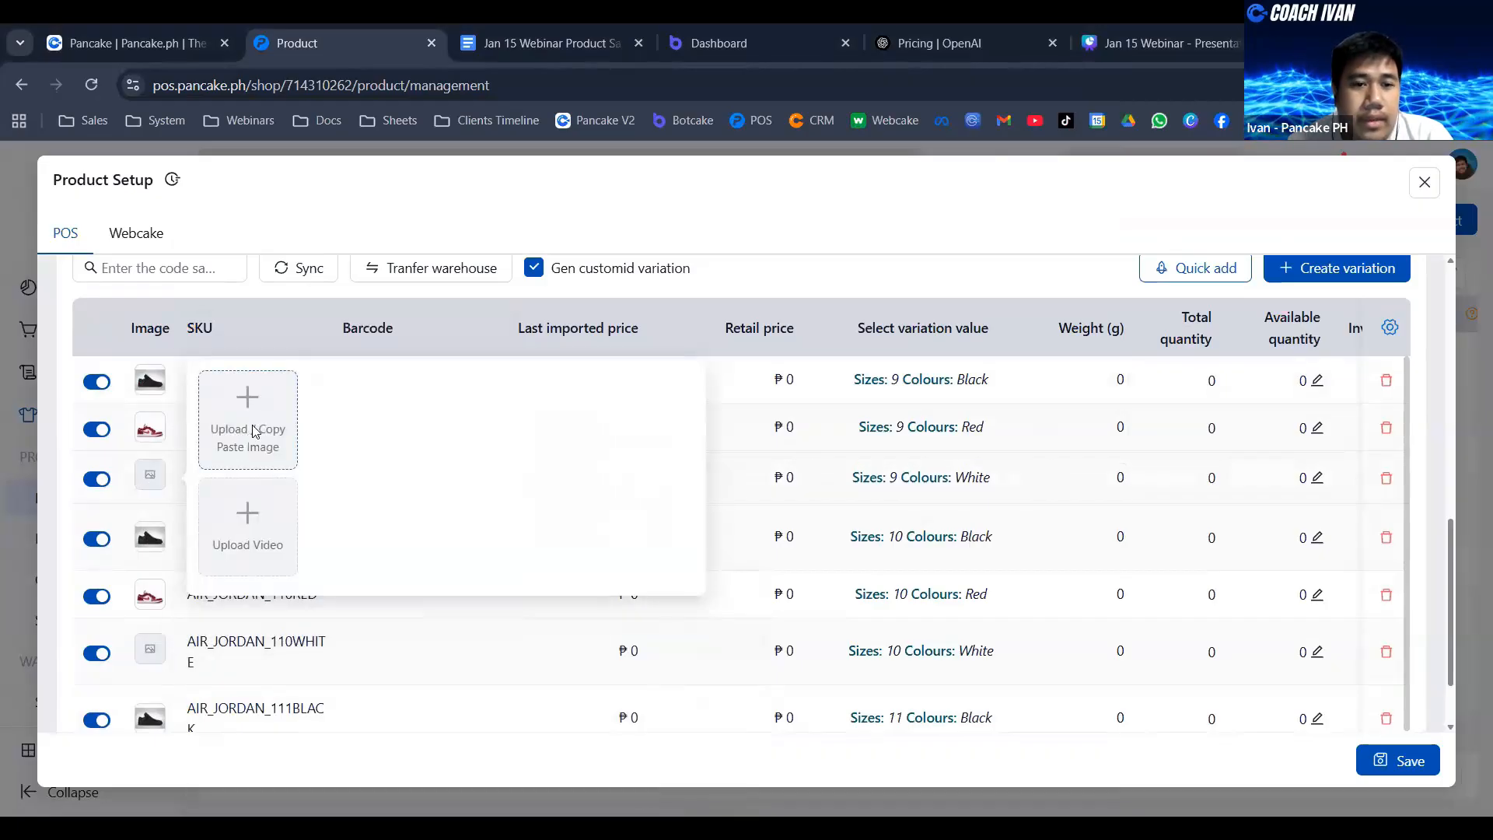
click(255, 432)
click(260, 286)
double_click(260, 286)
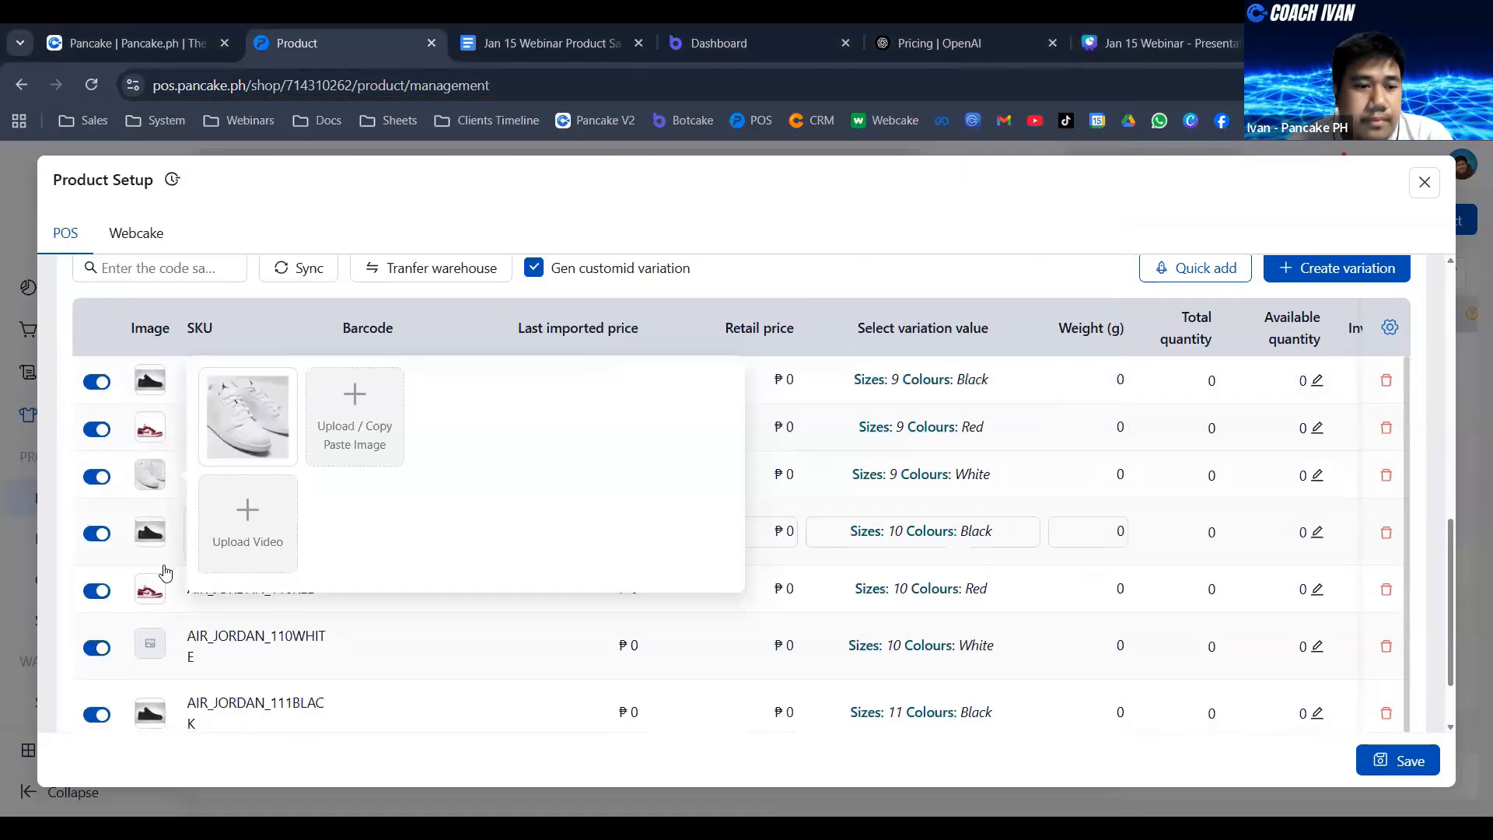
click(150, 643)
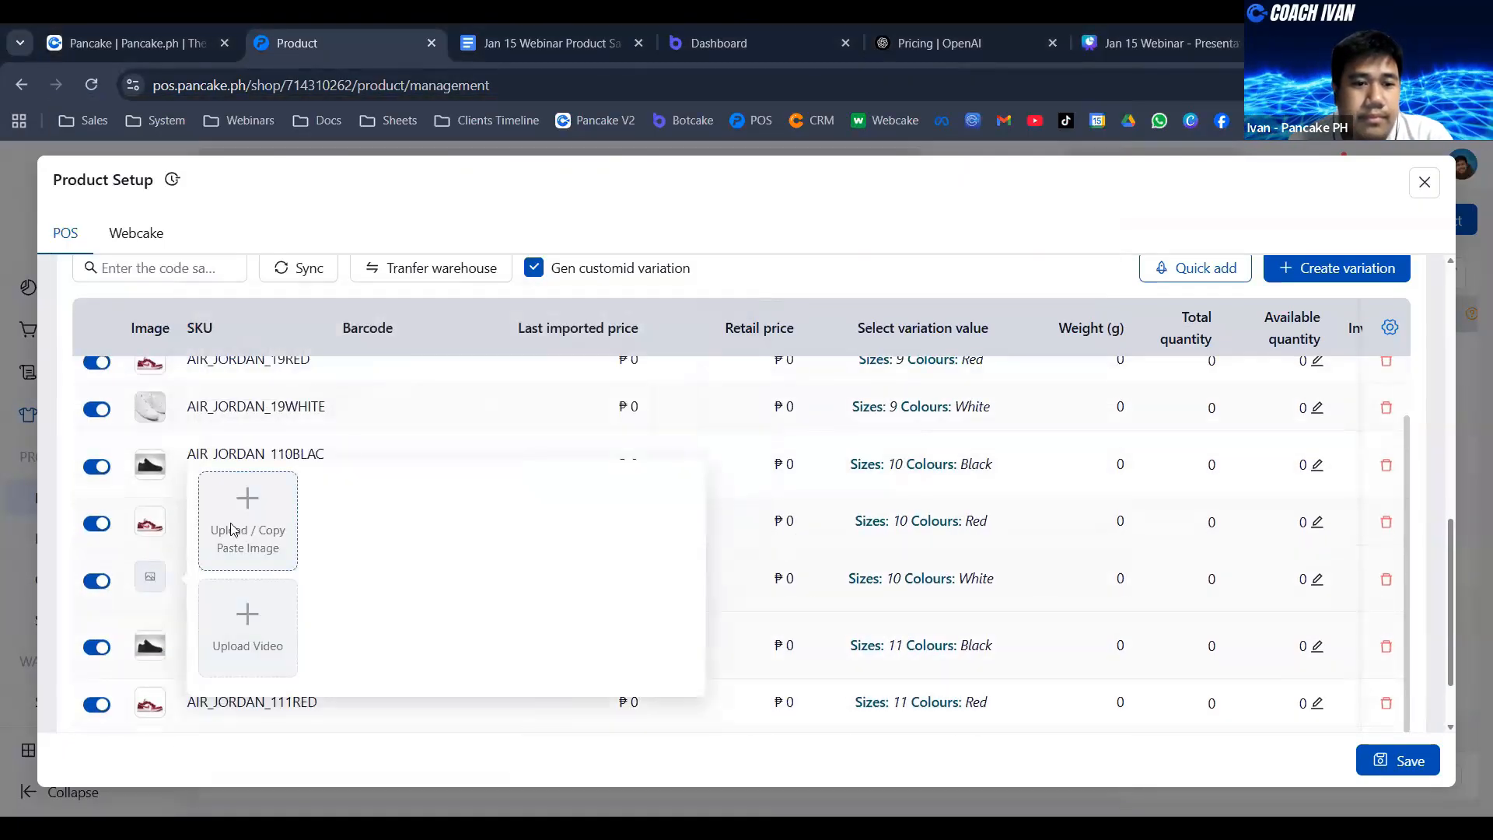
click(232, 529)
click(245, 315)
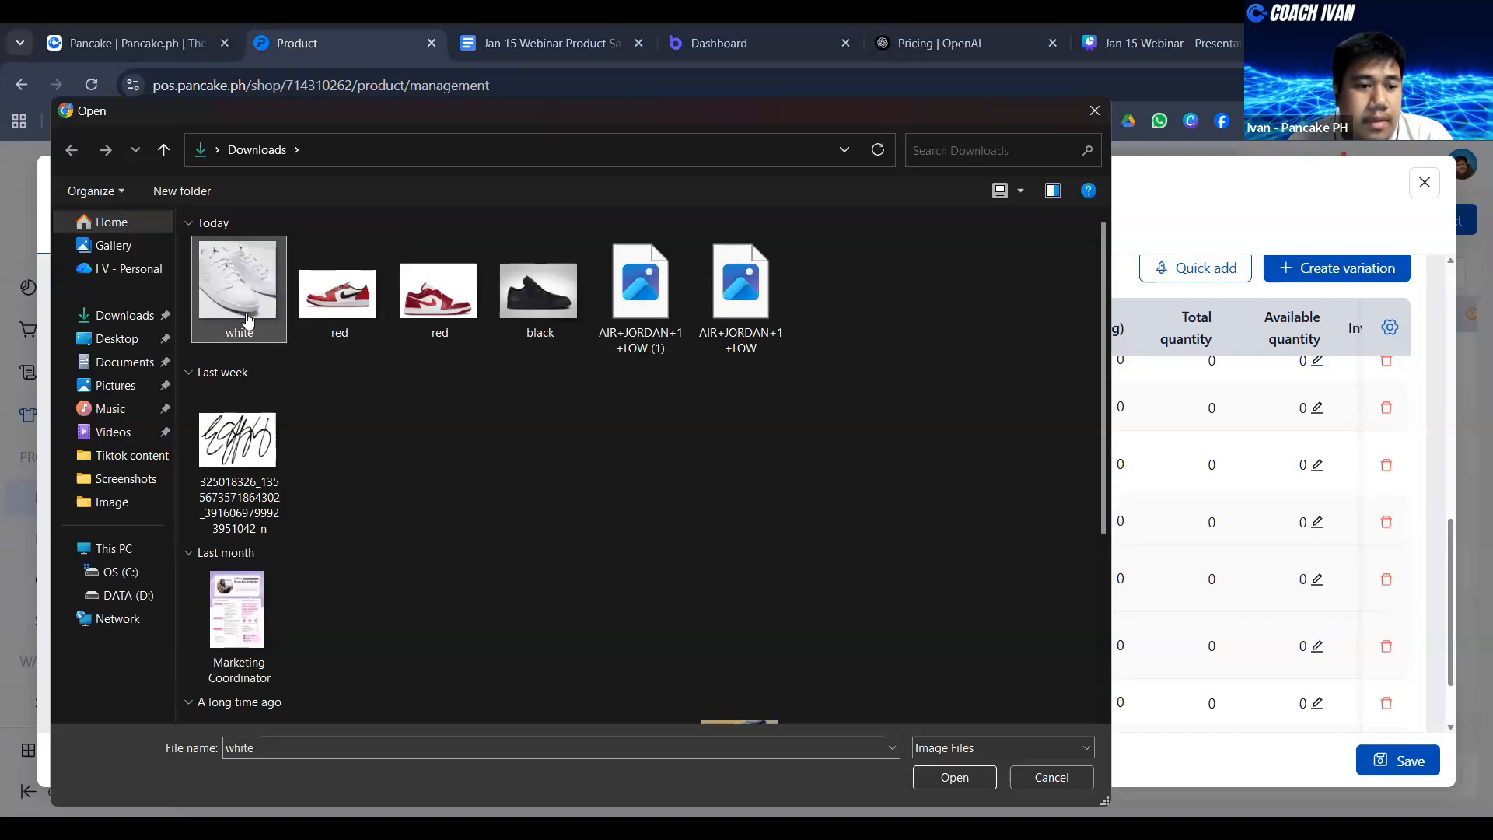
double_click(248, 320)
- Upload the white image to the size 11 White variation and close its image popup
scroll(156, 609, down, 1)
click(151, 665)
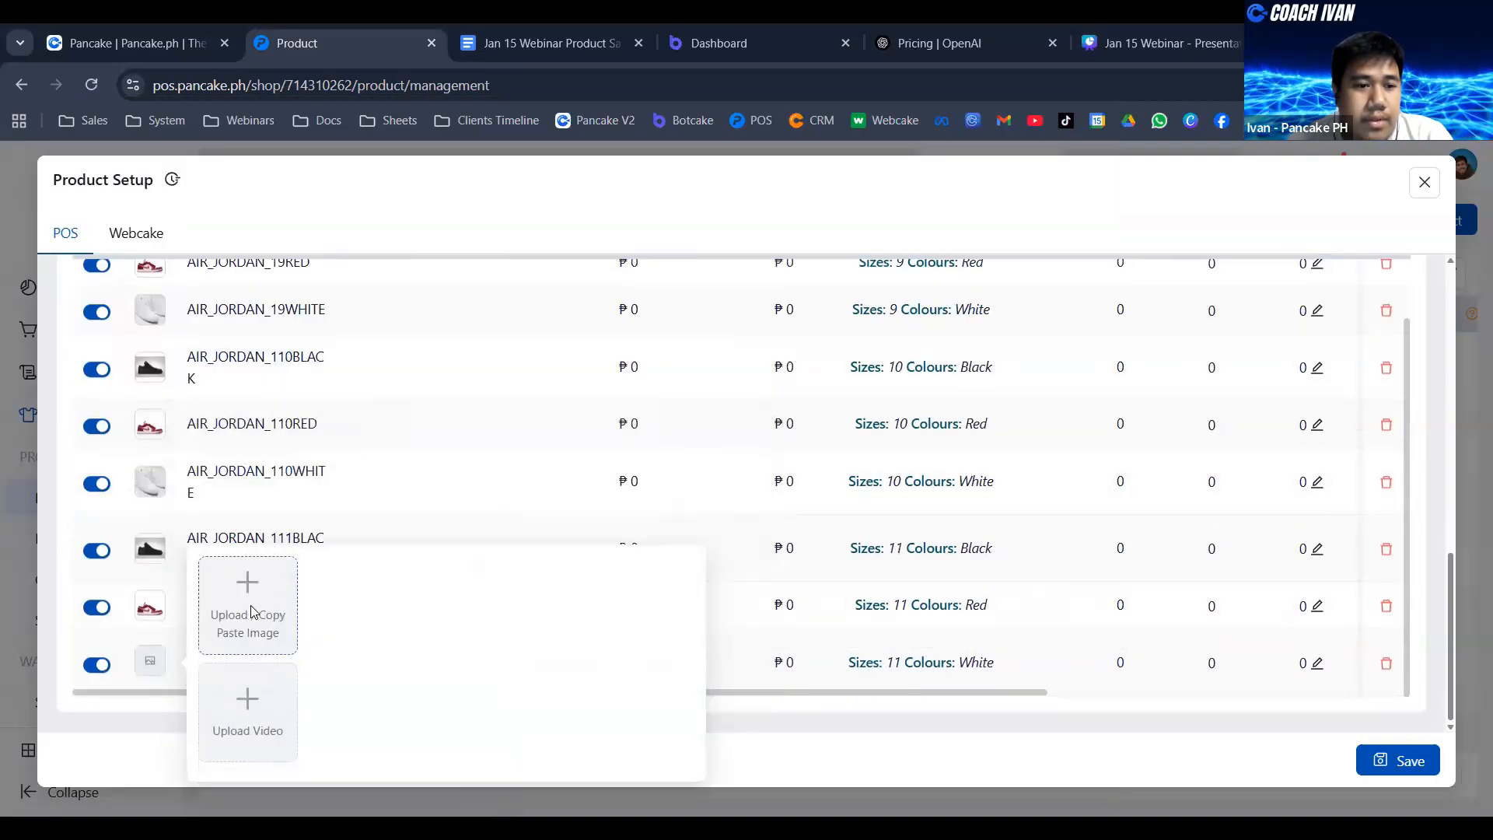
click(247, 603)
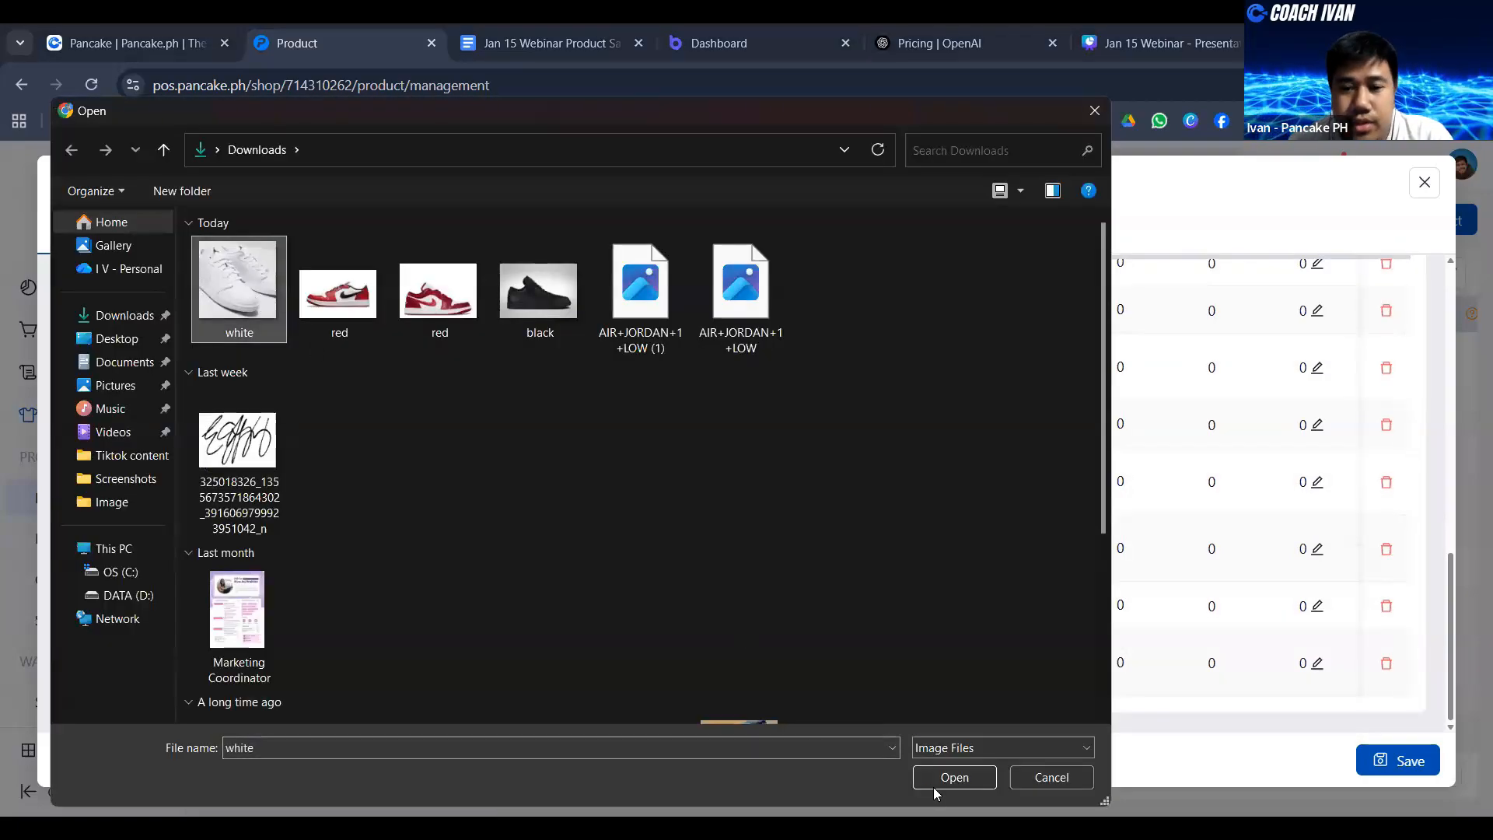
click(954, 777)
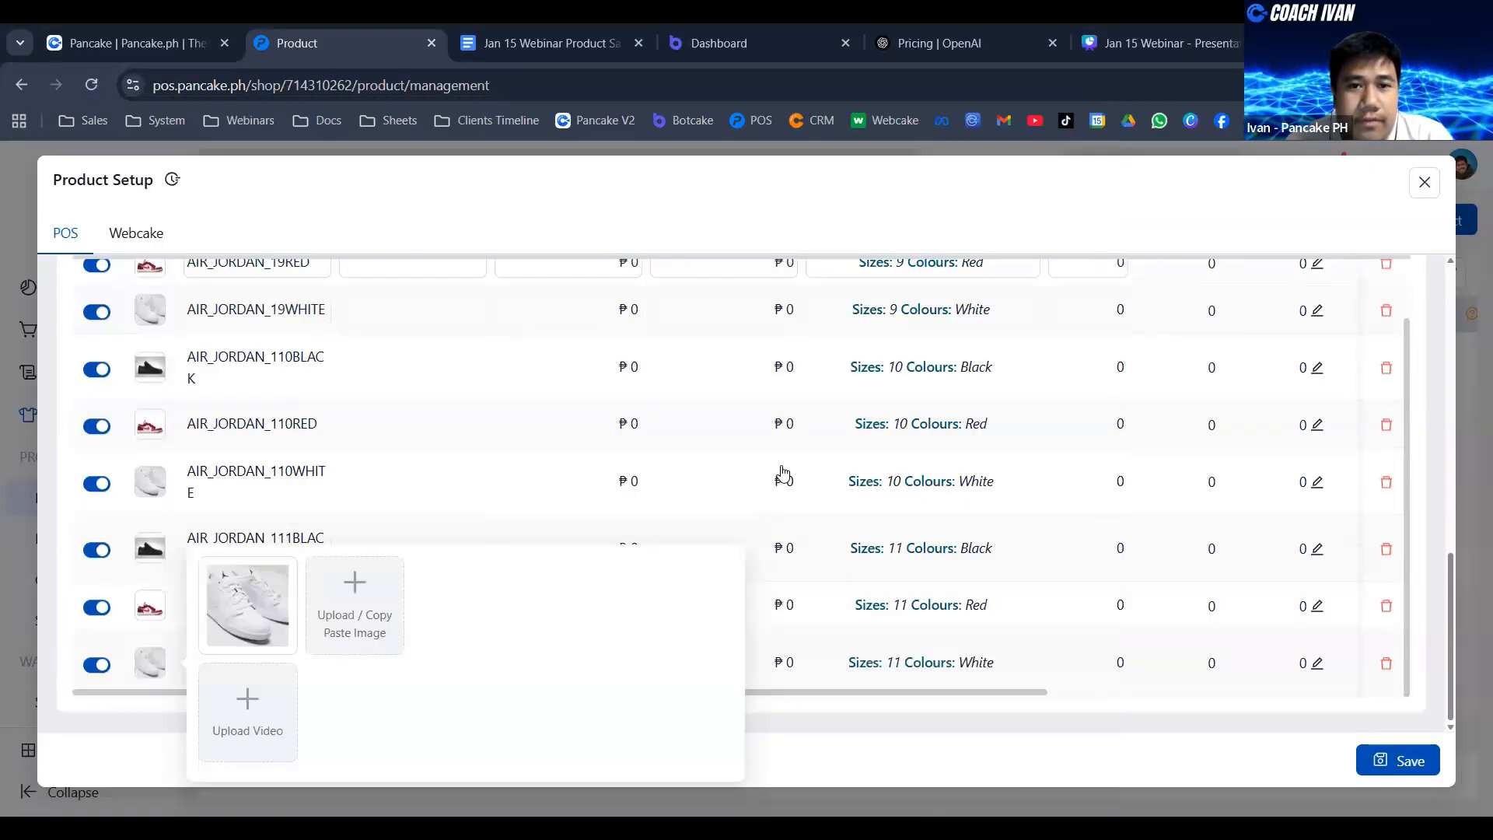
click(973, 224)
scroll(661, 463, up, 4)
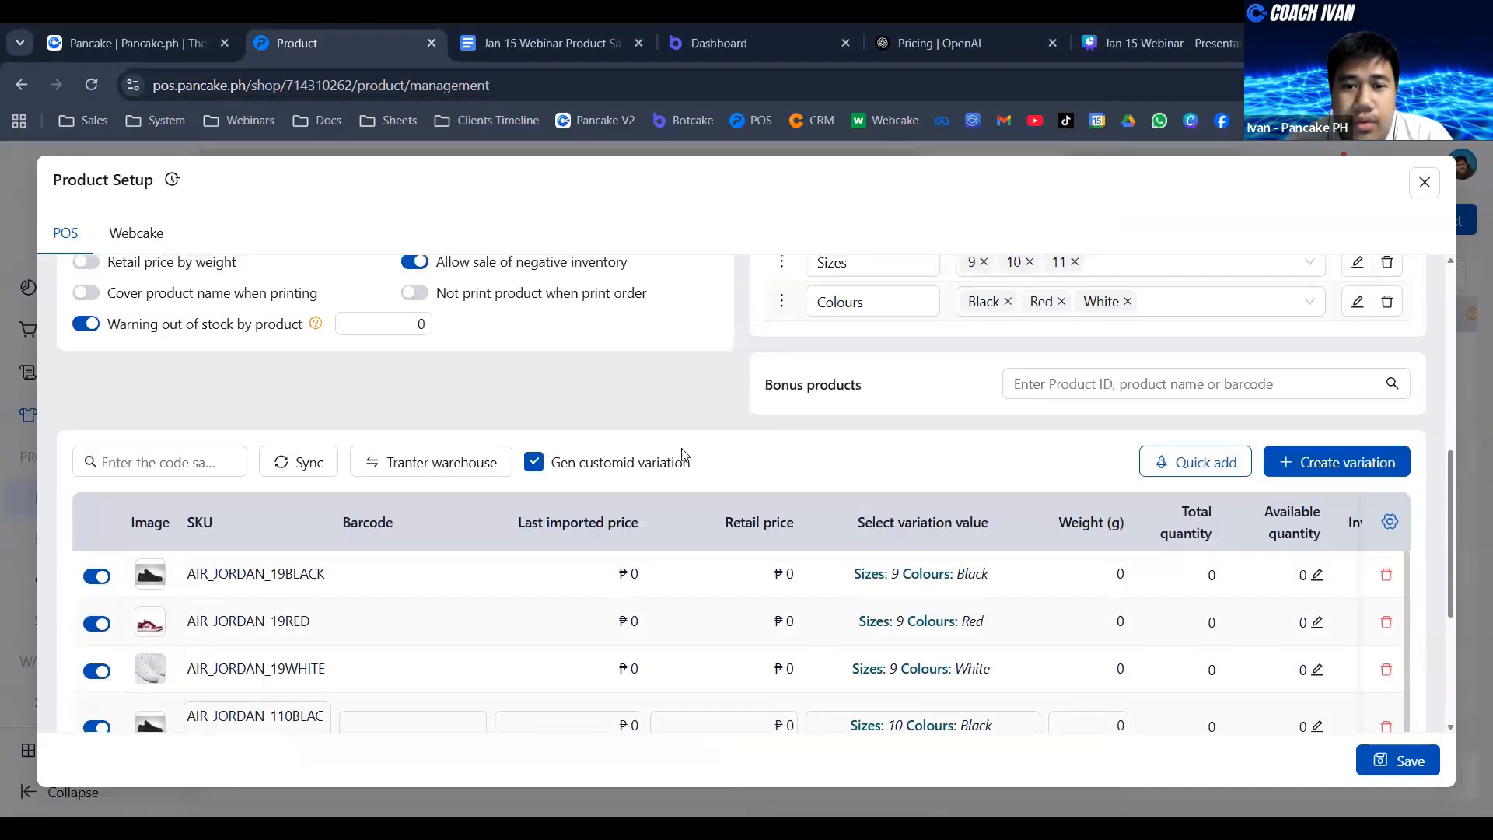
- Set the retail price of the size 9 Black, Red and White variations to 5,000
scroll(935, 413, down, 1)
scroll(935, 413, down, 2)
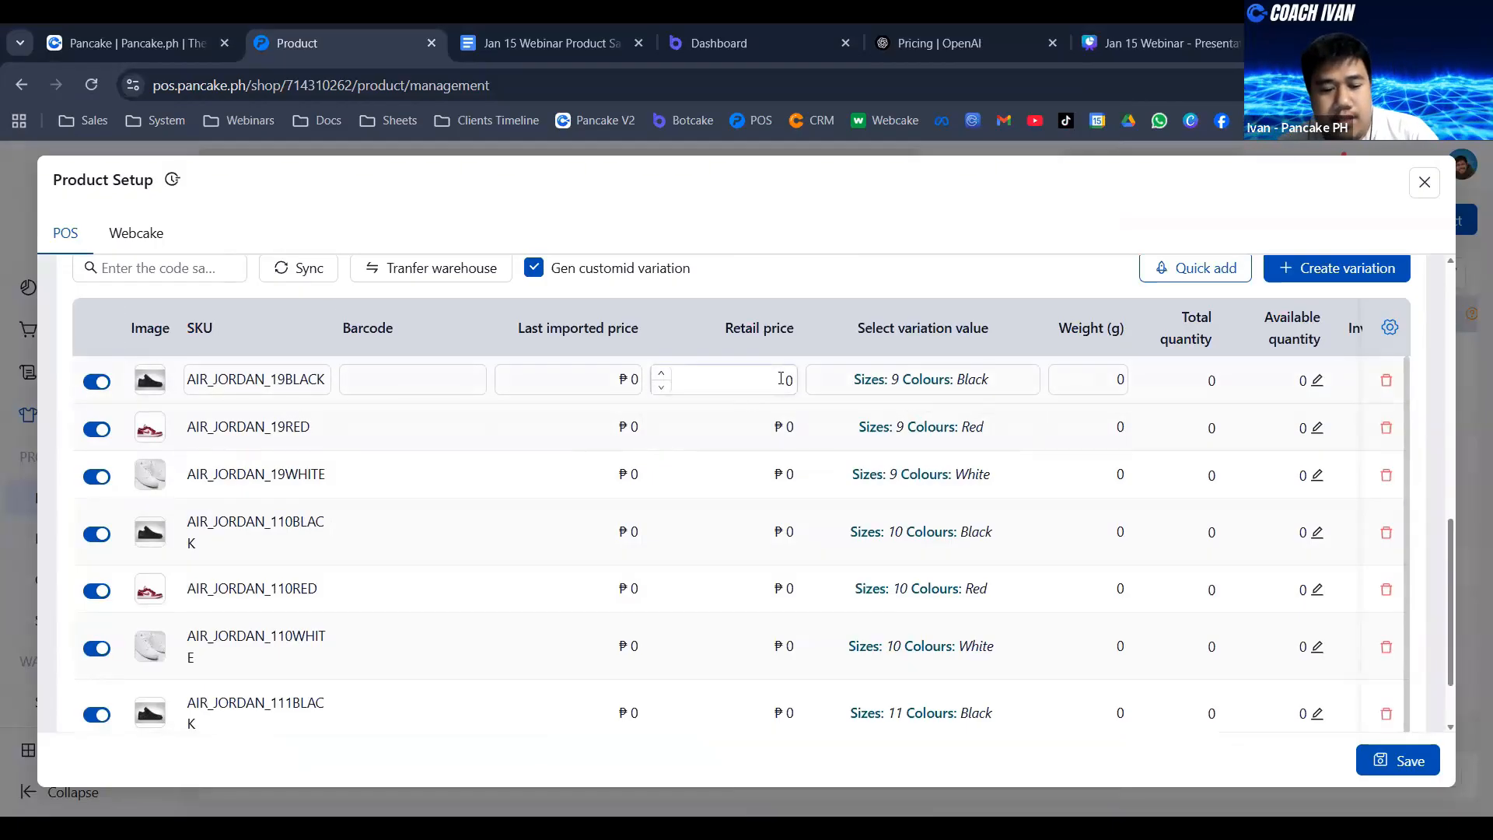
text(000)
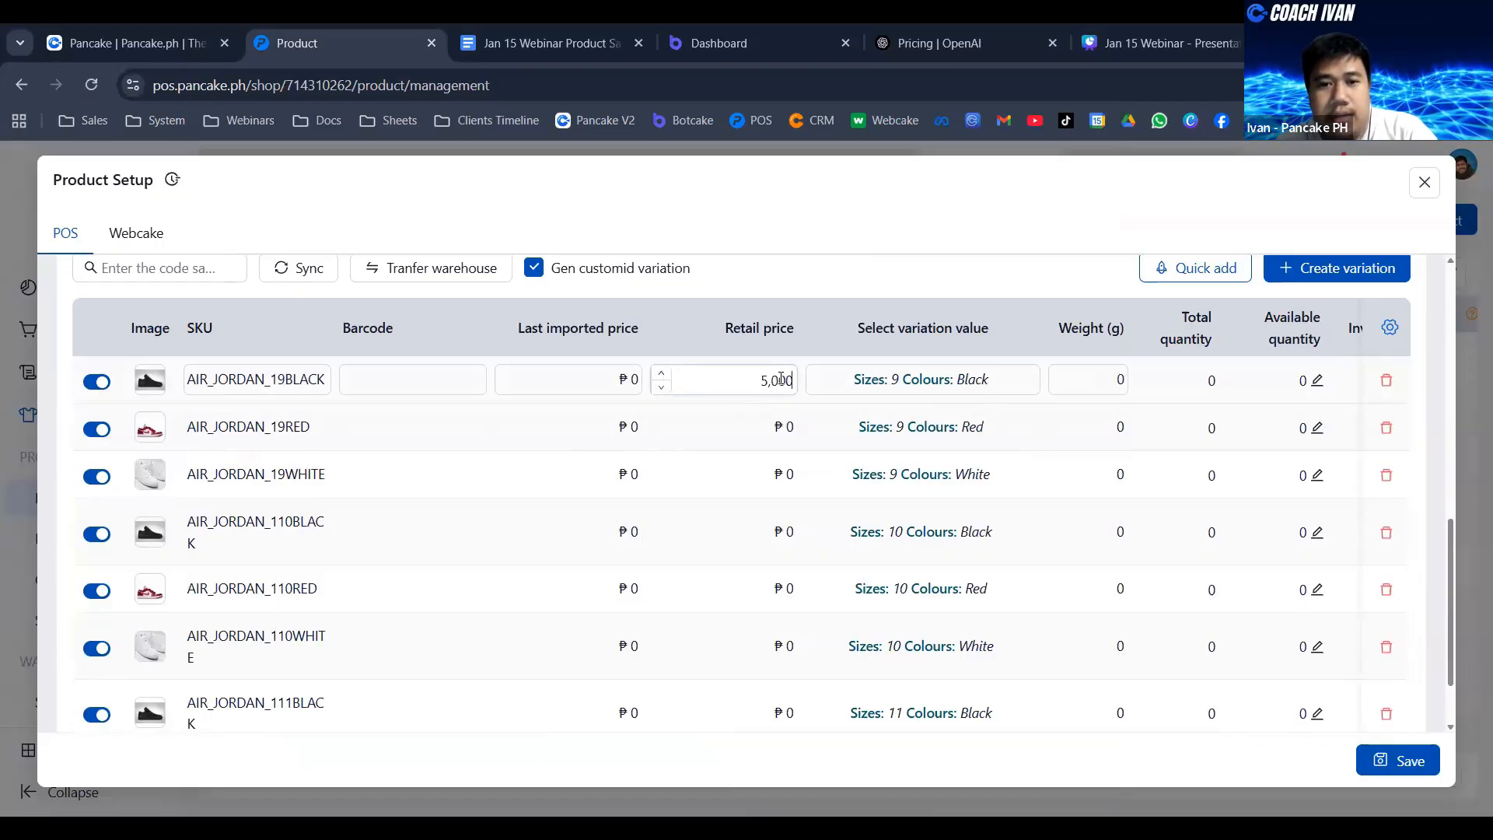
click(786, 431)
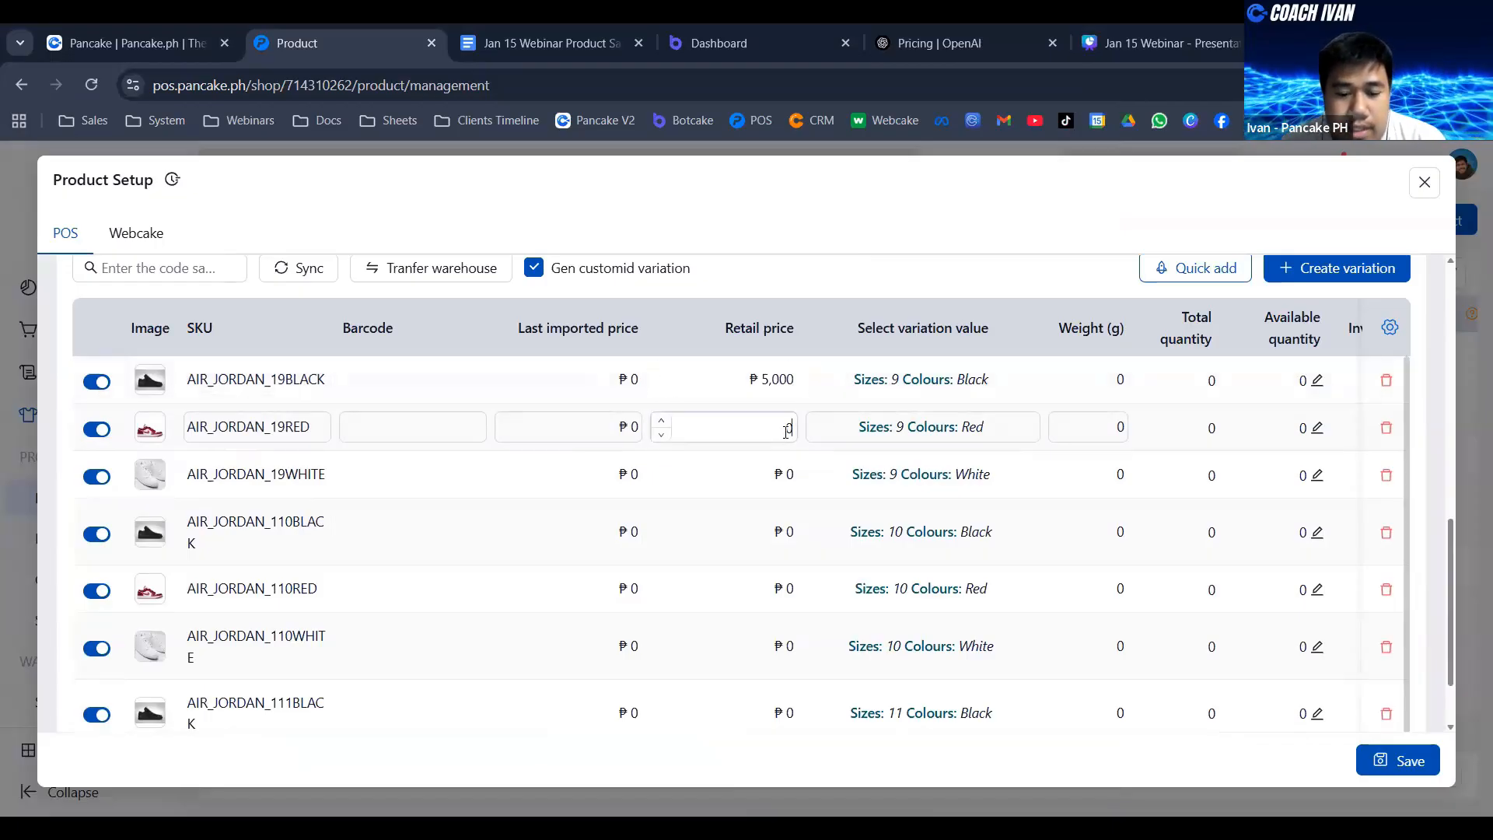
text(5000)
click(781, 474)
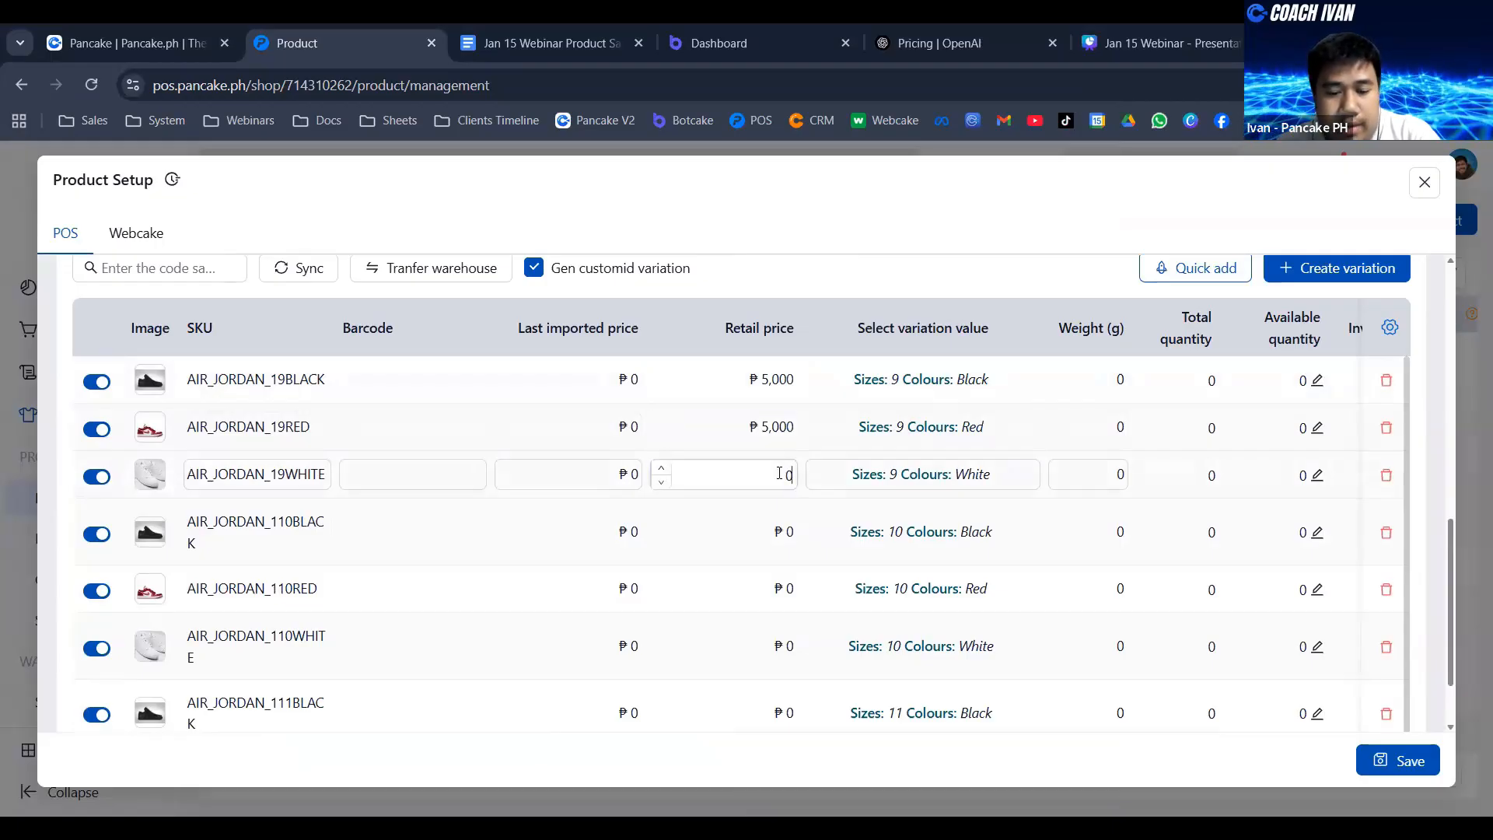
text(5000)
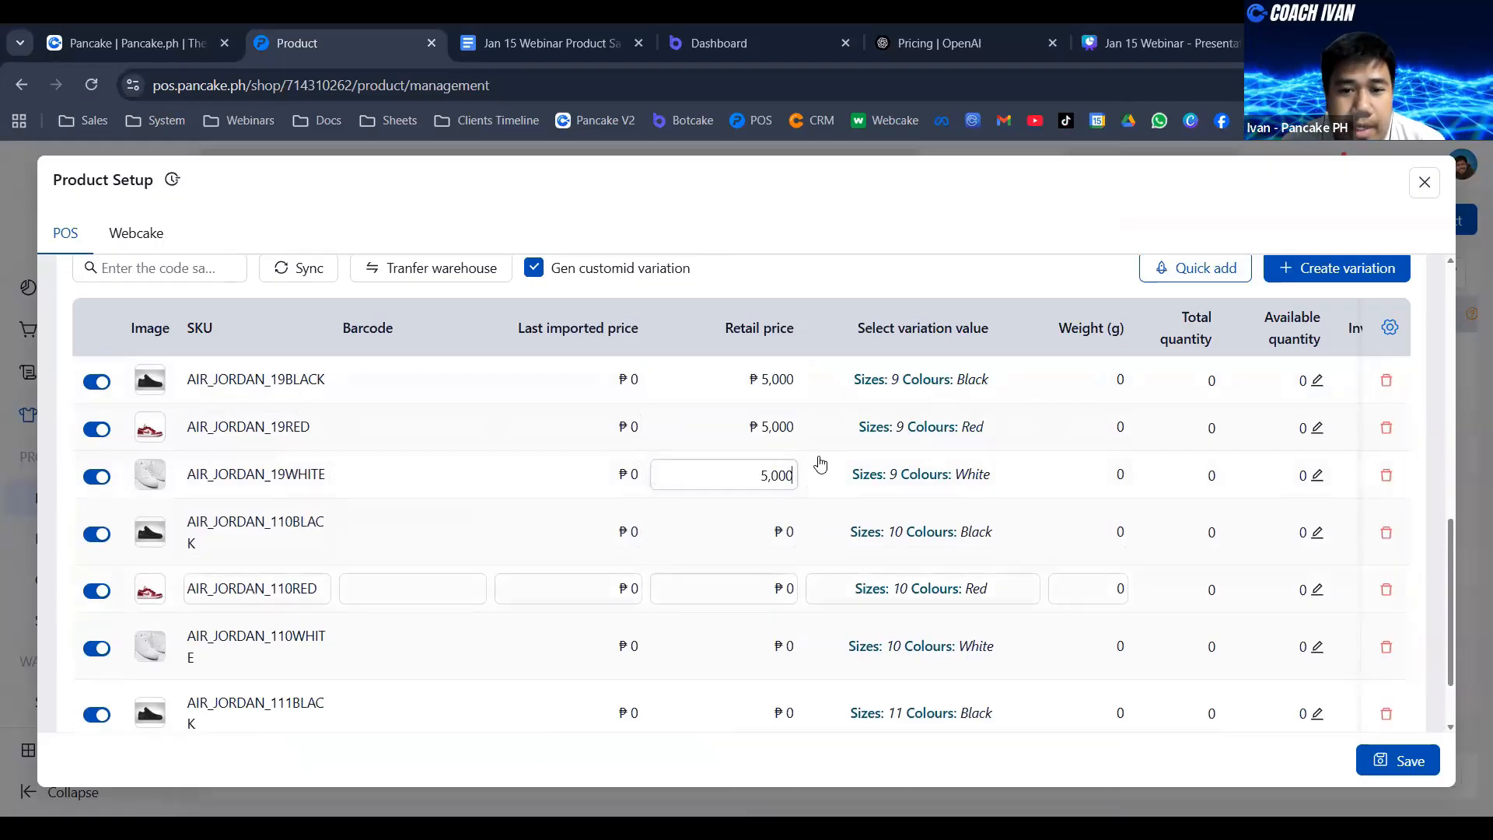
- Set the retail price of the size 10 Black, Red and White variations to 6,000
scroll(778, 482, down, 1)
click(781, 462)
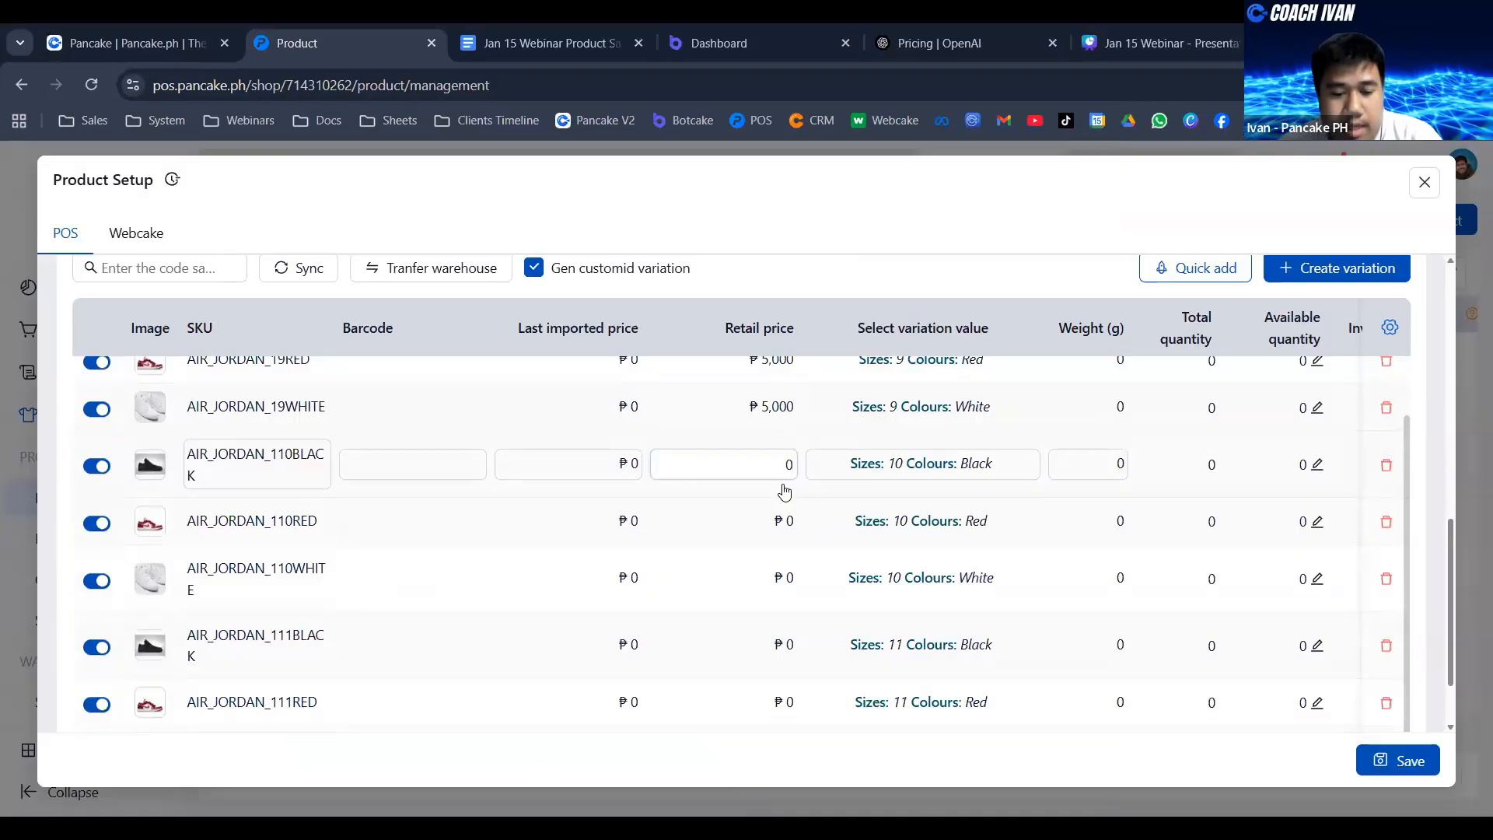
text(6,000)
click(778, 521)
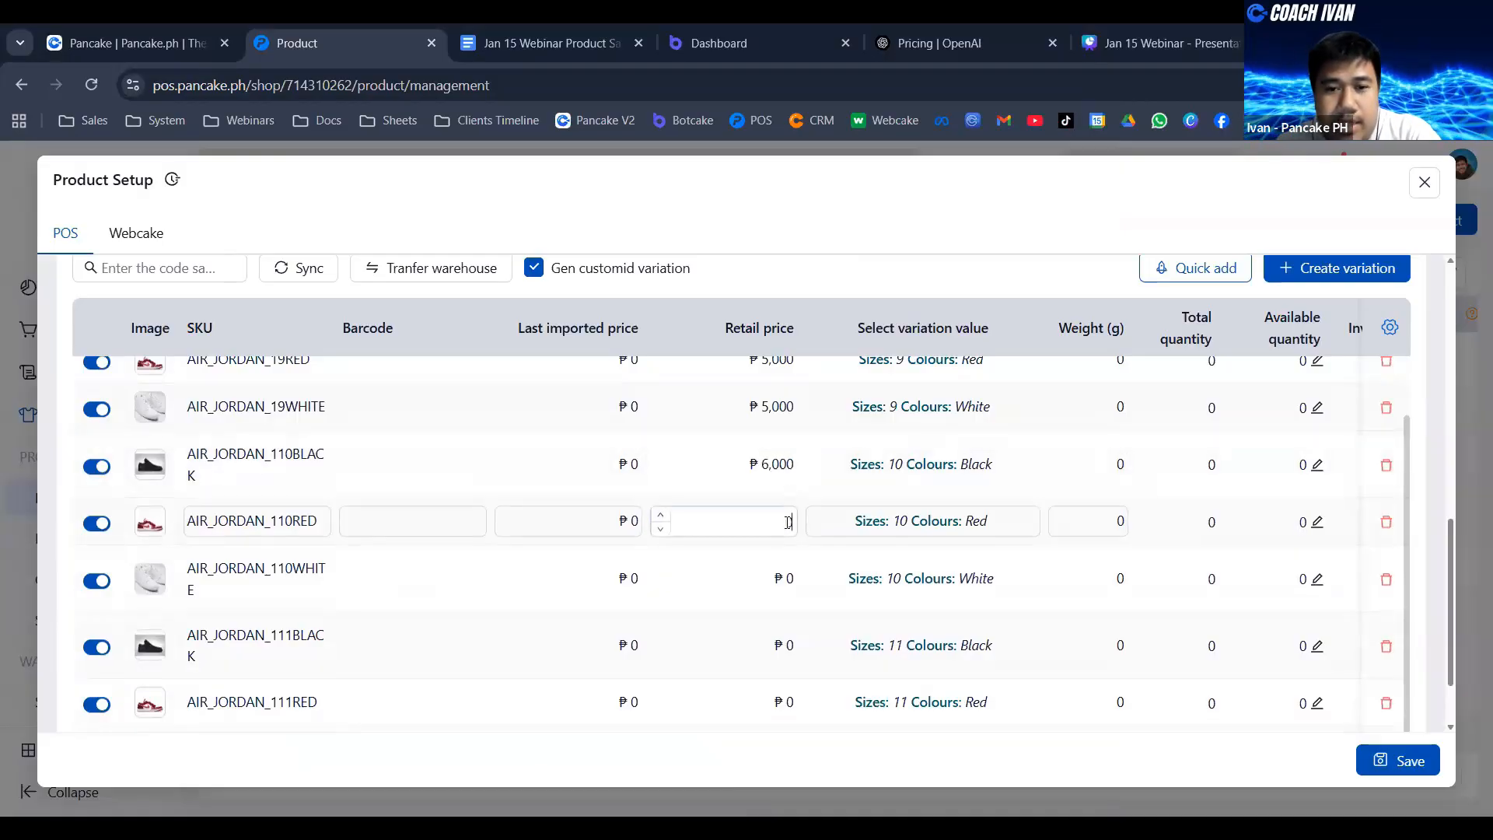
text(6000)
click(780, 578)
text(6000)
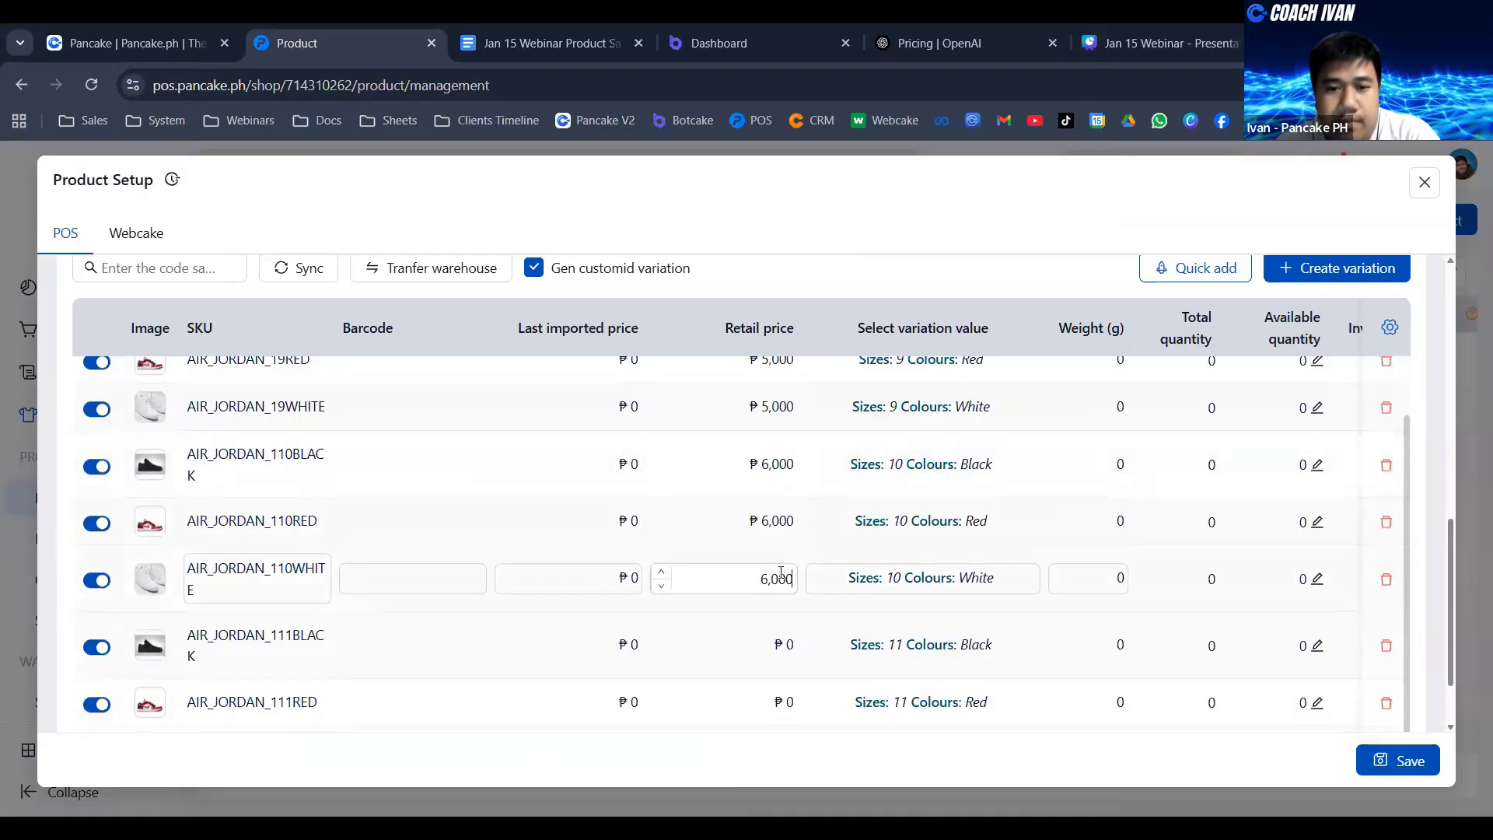
- Set the retail price of the size 11 Black, Red and White variations to 7,000
click(784, 645)
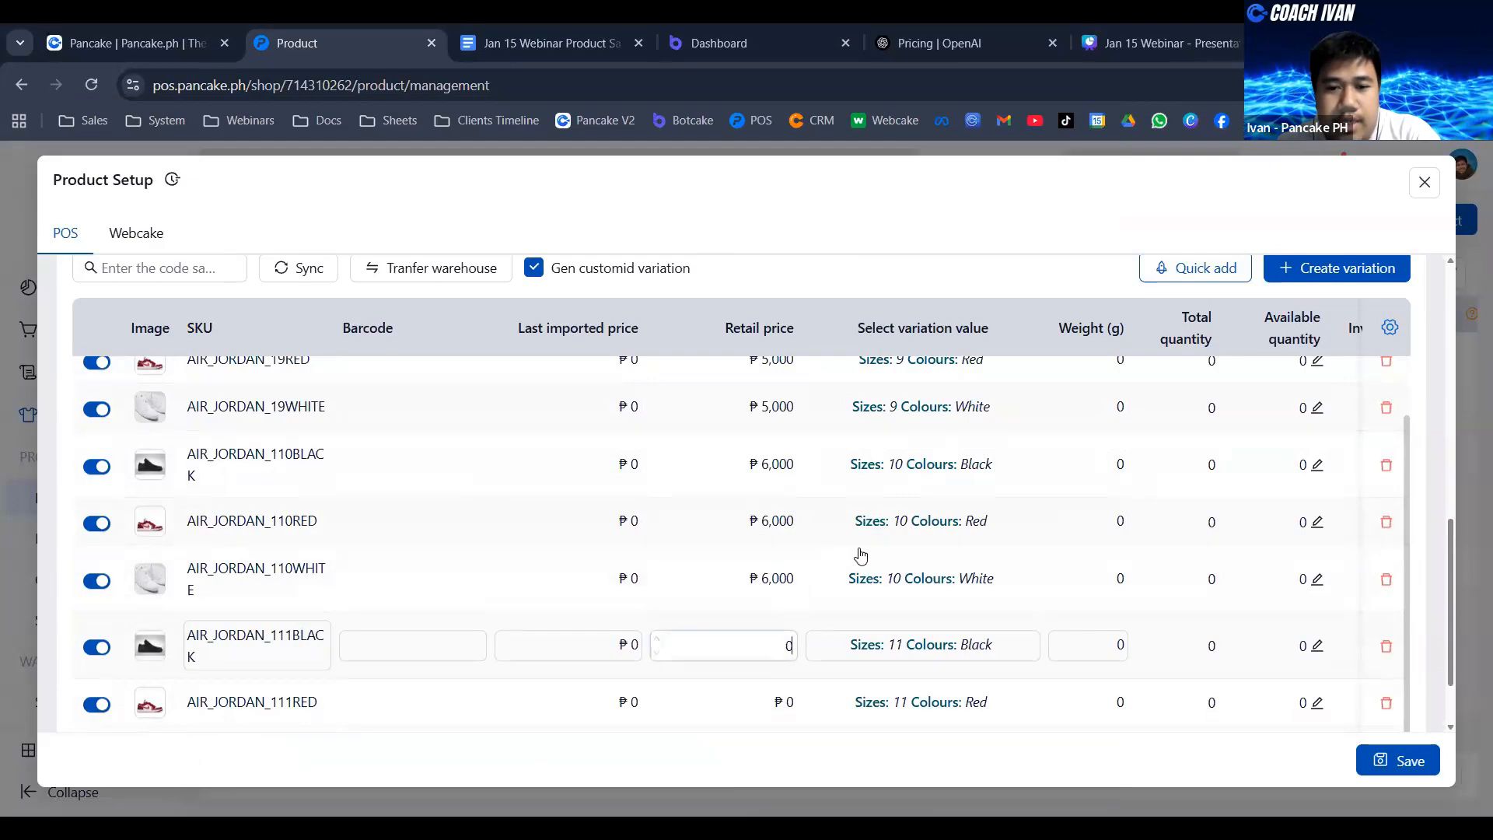
scroll(777, 573, down, 2)
text(7,0)
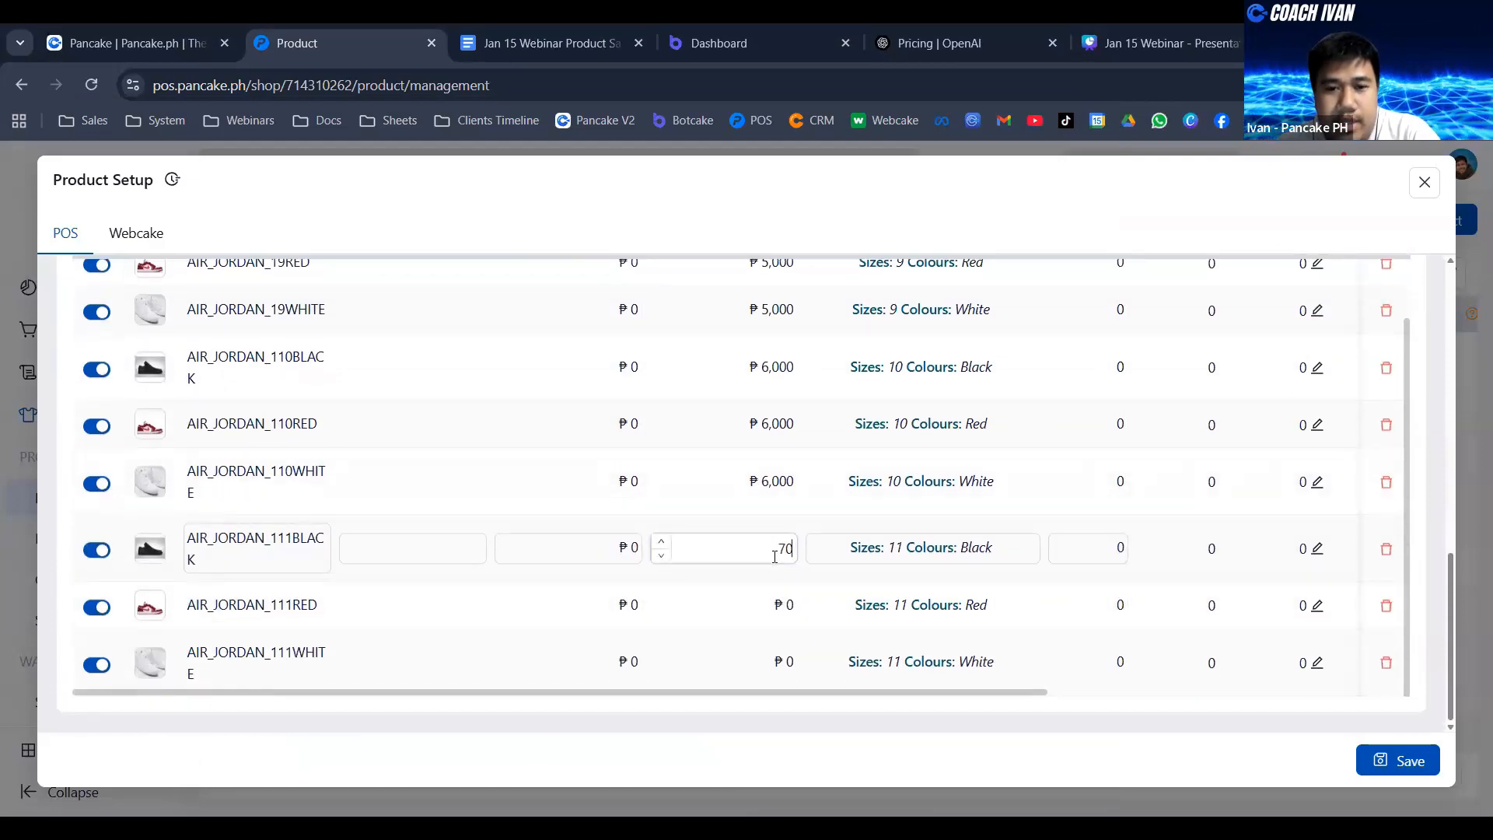
text(00)
click(776, 604)
text(7000)
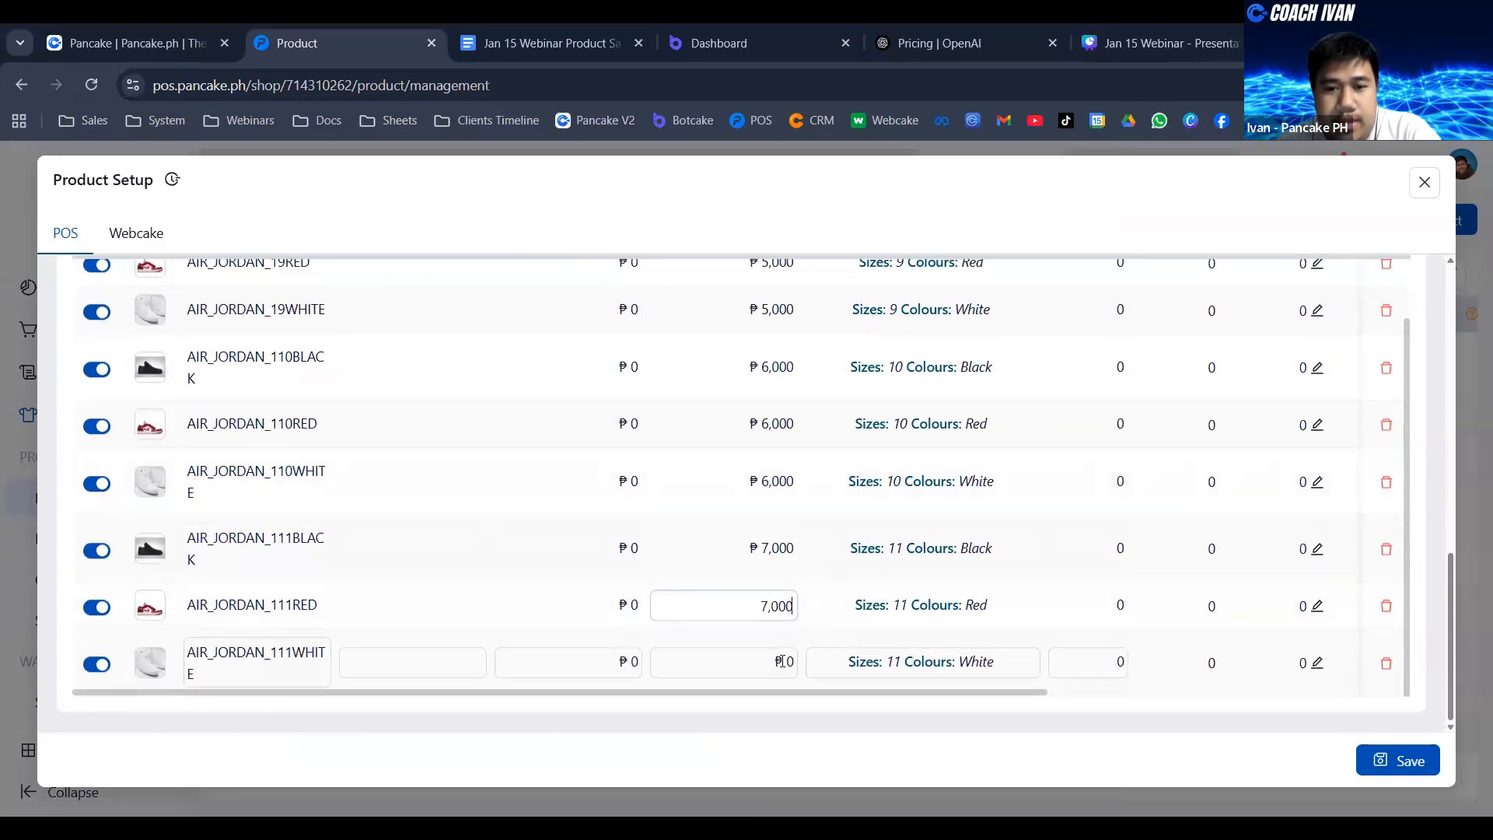
click(781, 661)
scroll(907, 463, up, 5)
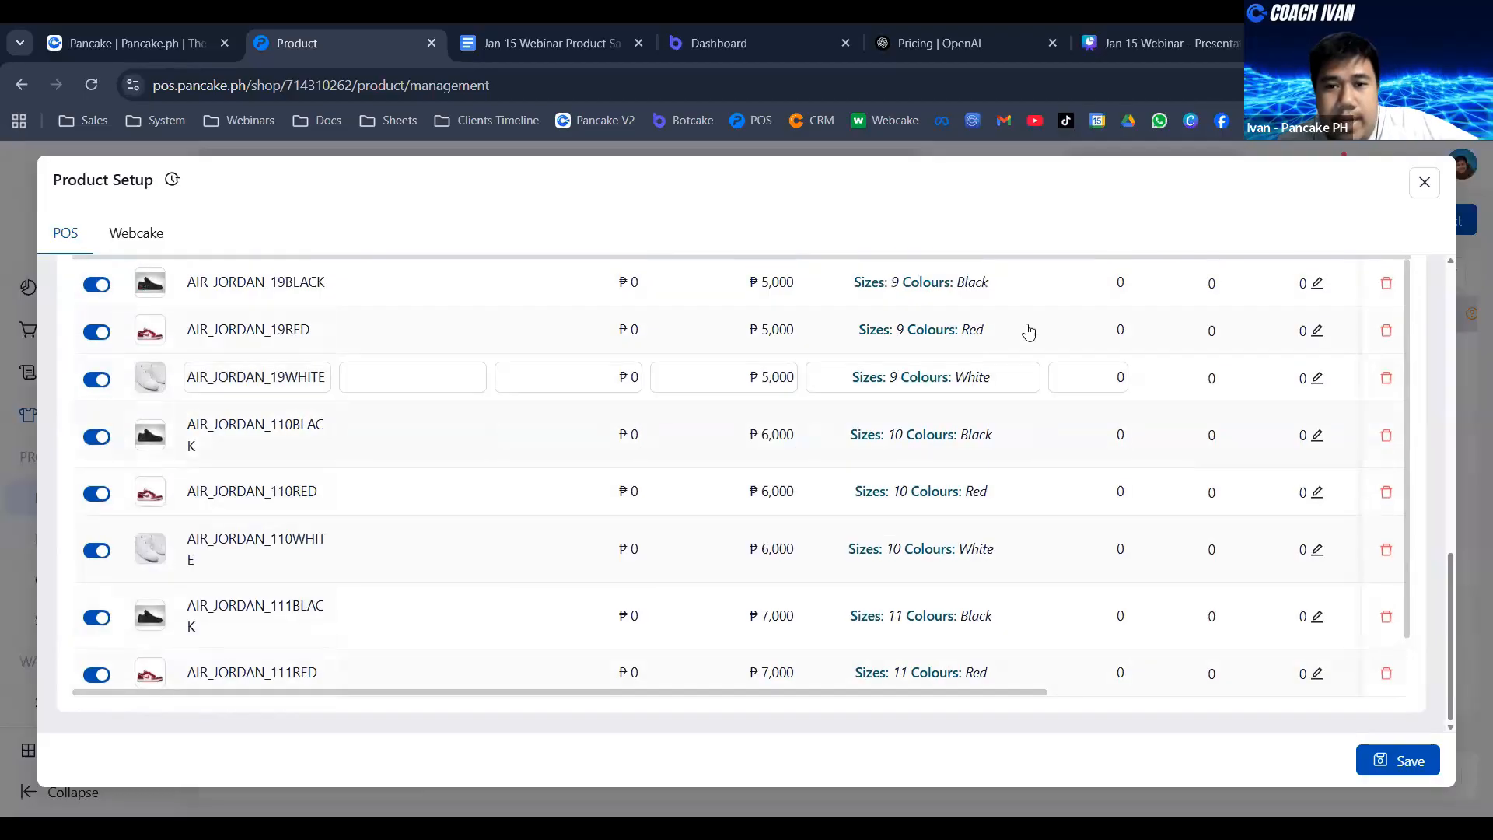
scroll(965, 522, down, 3)
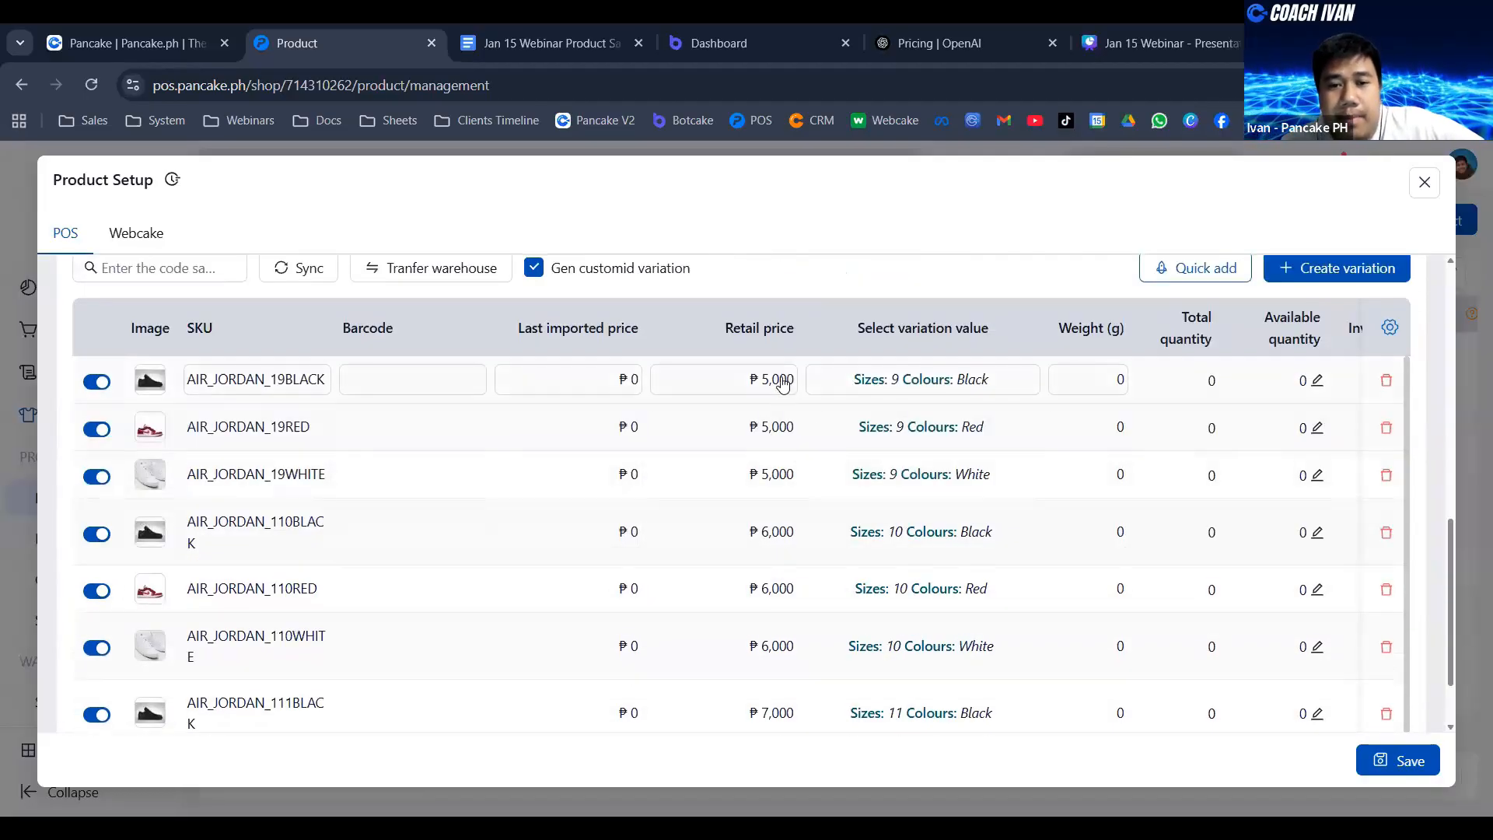
- Examine the options for syncing all variations against the retail prices in the variation list, and close them without changes
scroll(342, 459, up, 2)
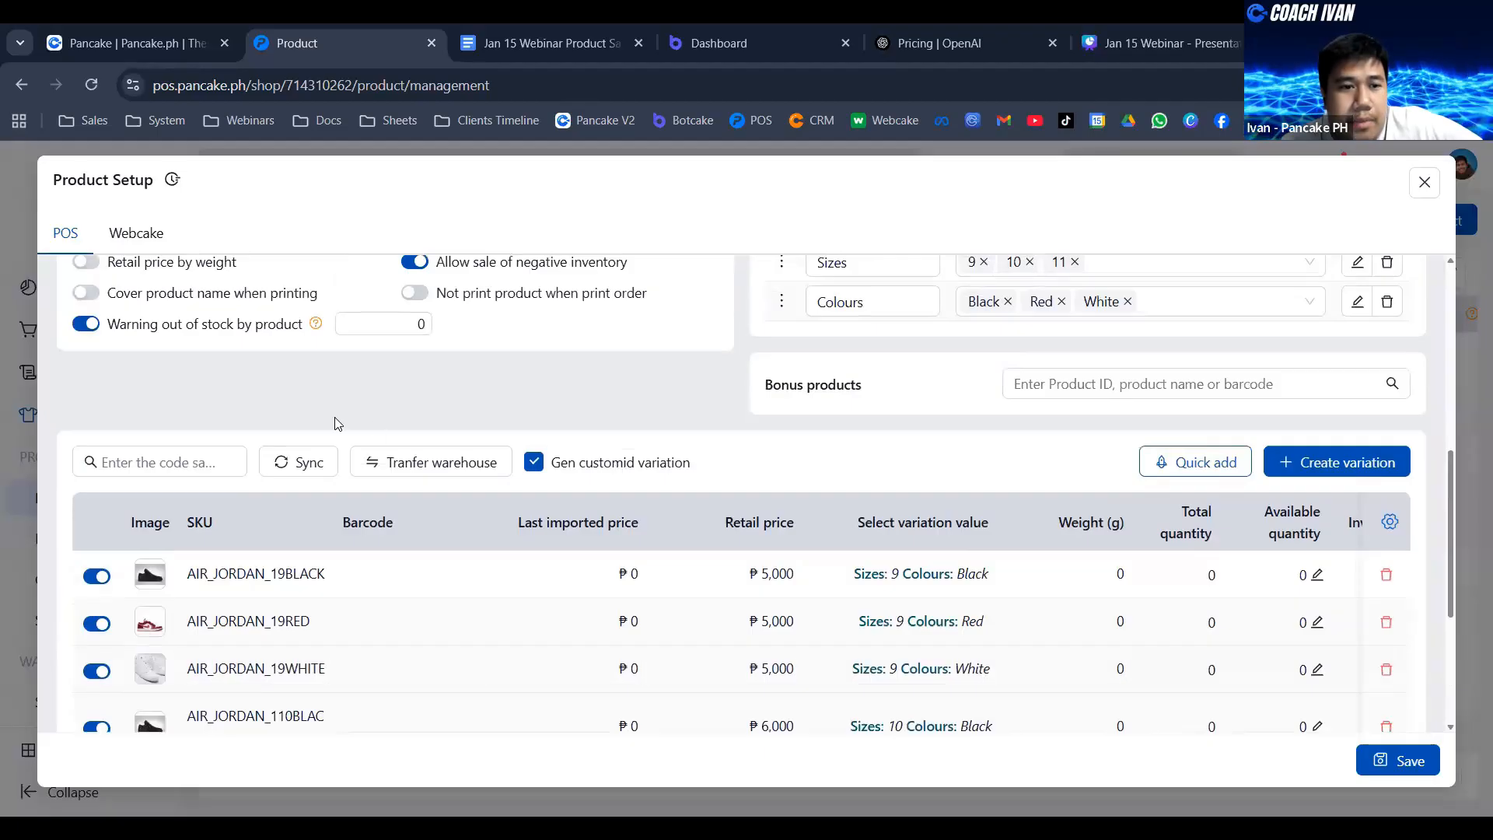
click(334, 464)
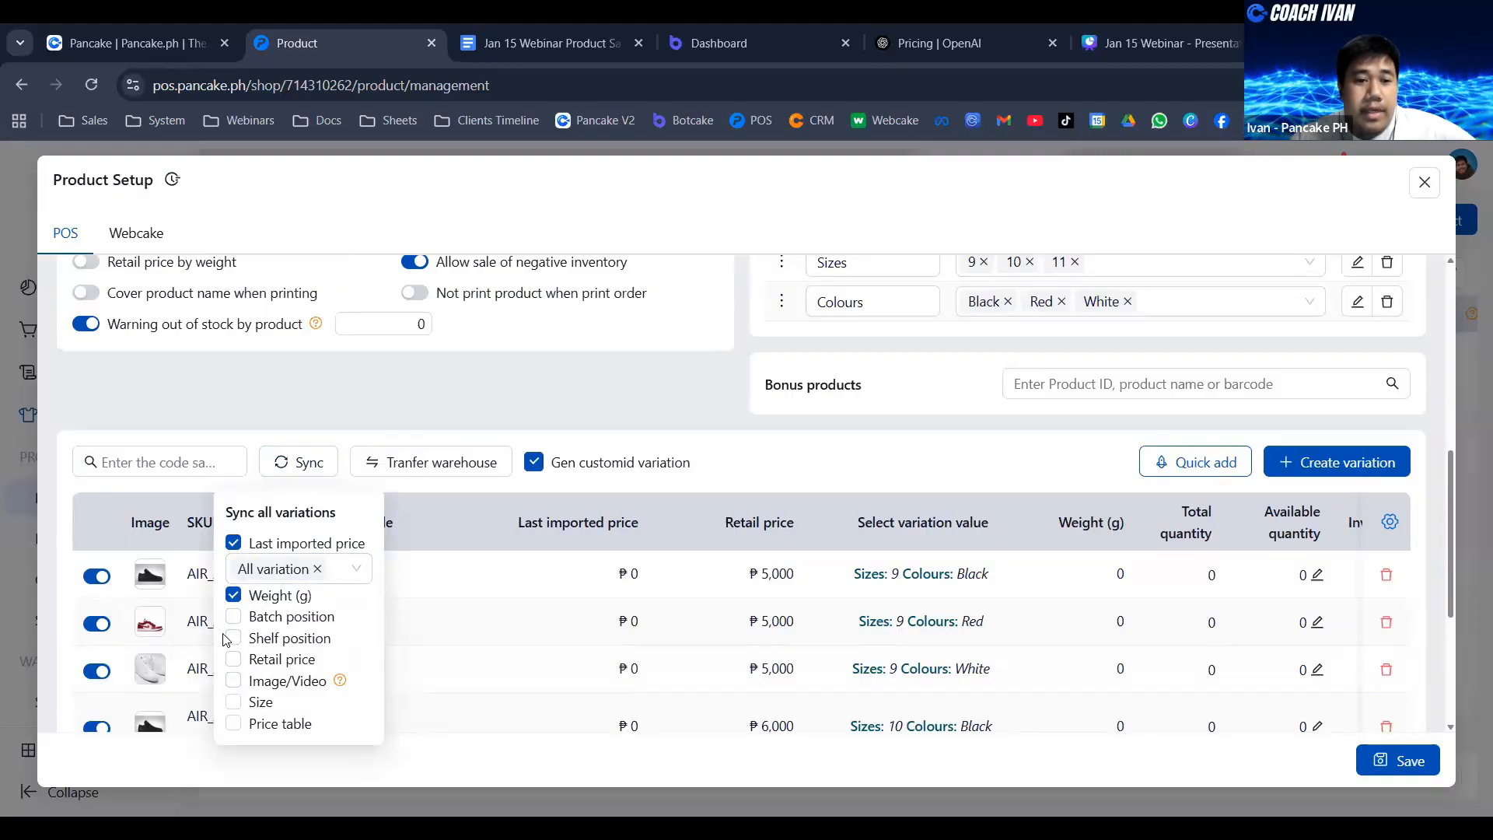
scroll(543, 593, down, 1)
scroll(595, 638, up, 1)
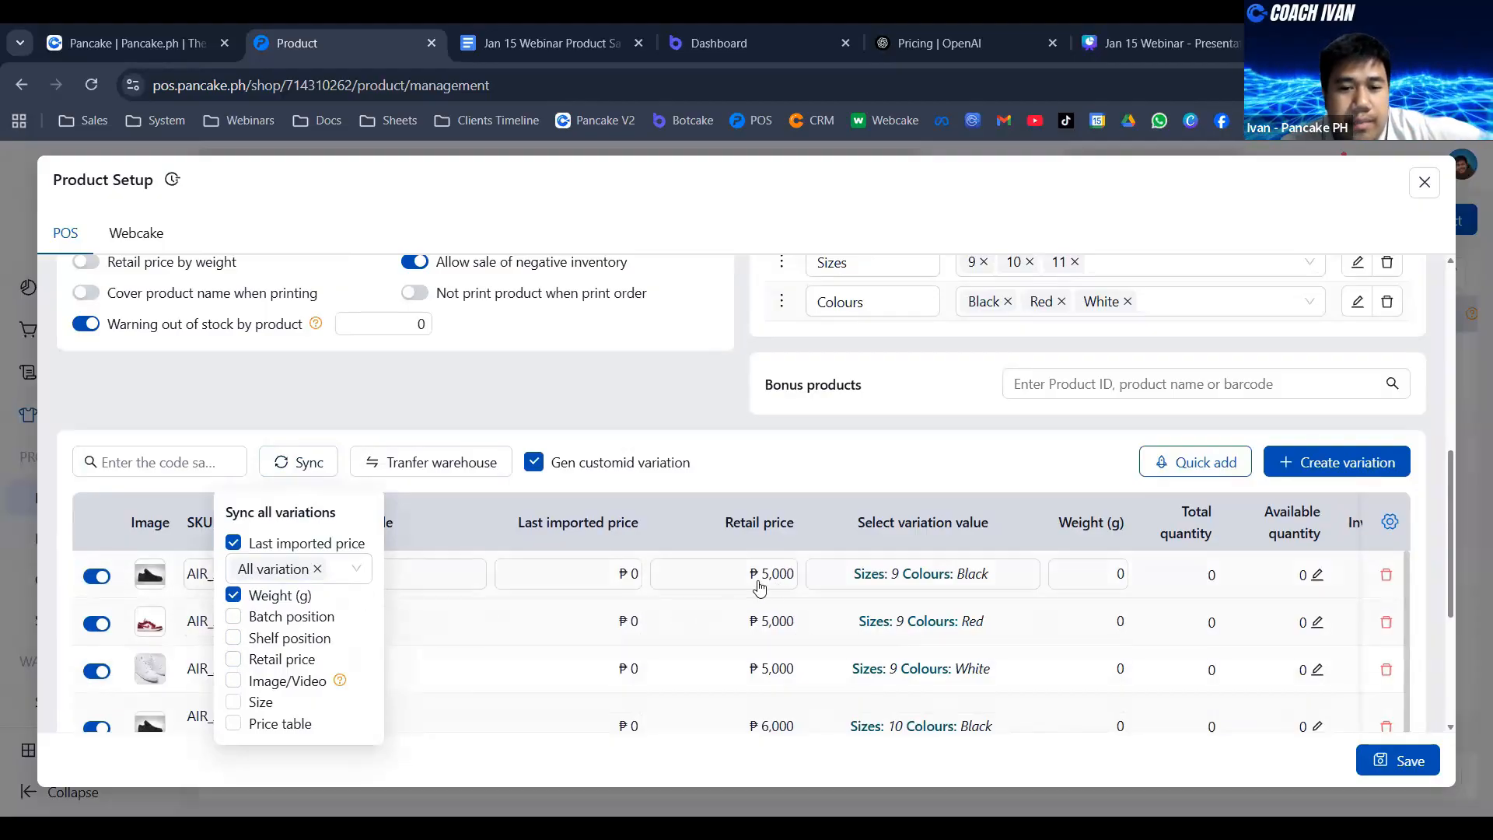
scroll(762, 627, down, 1)
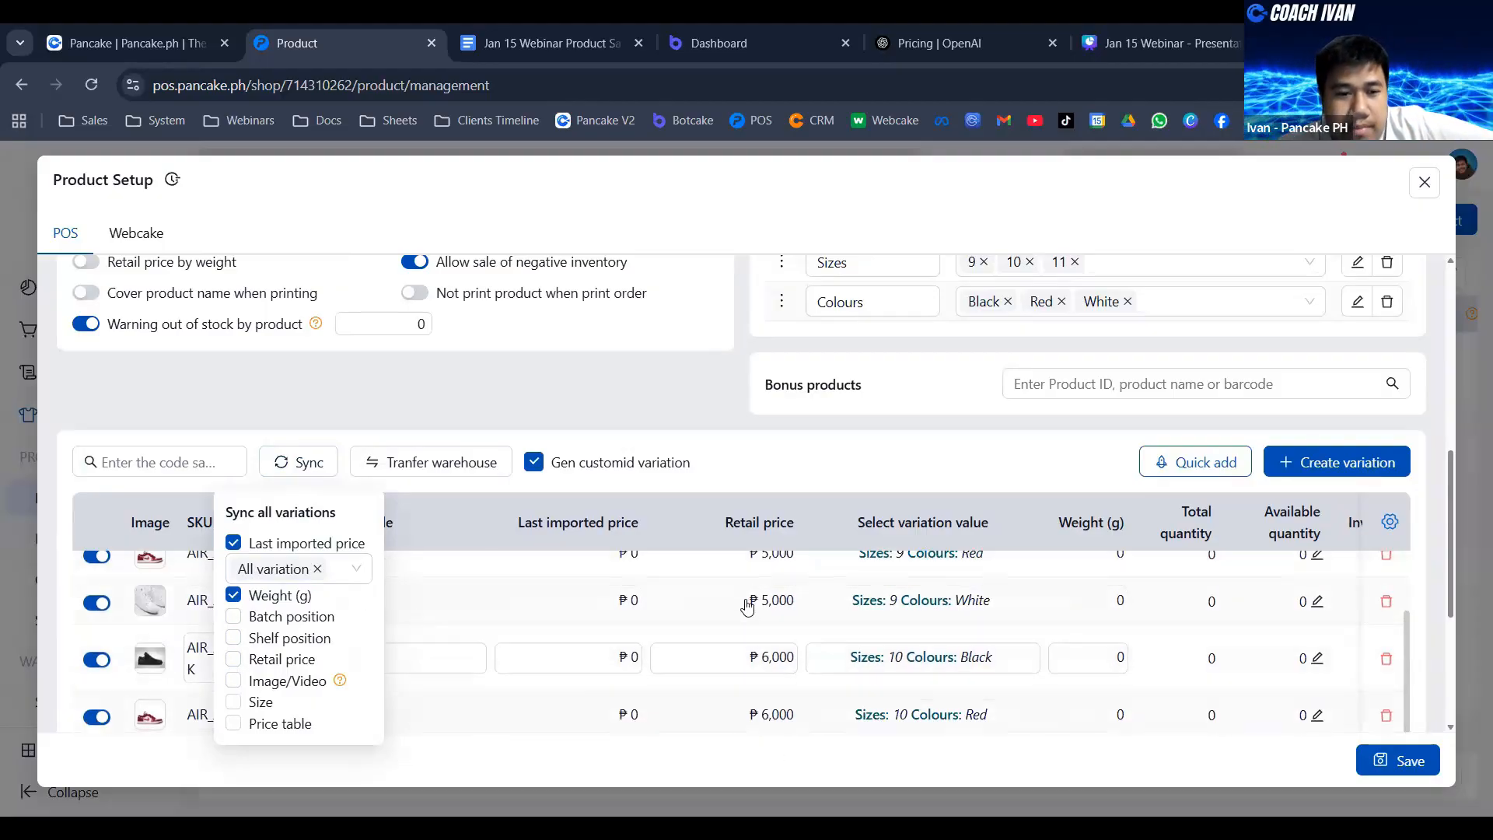
click(825, 452)
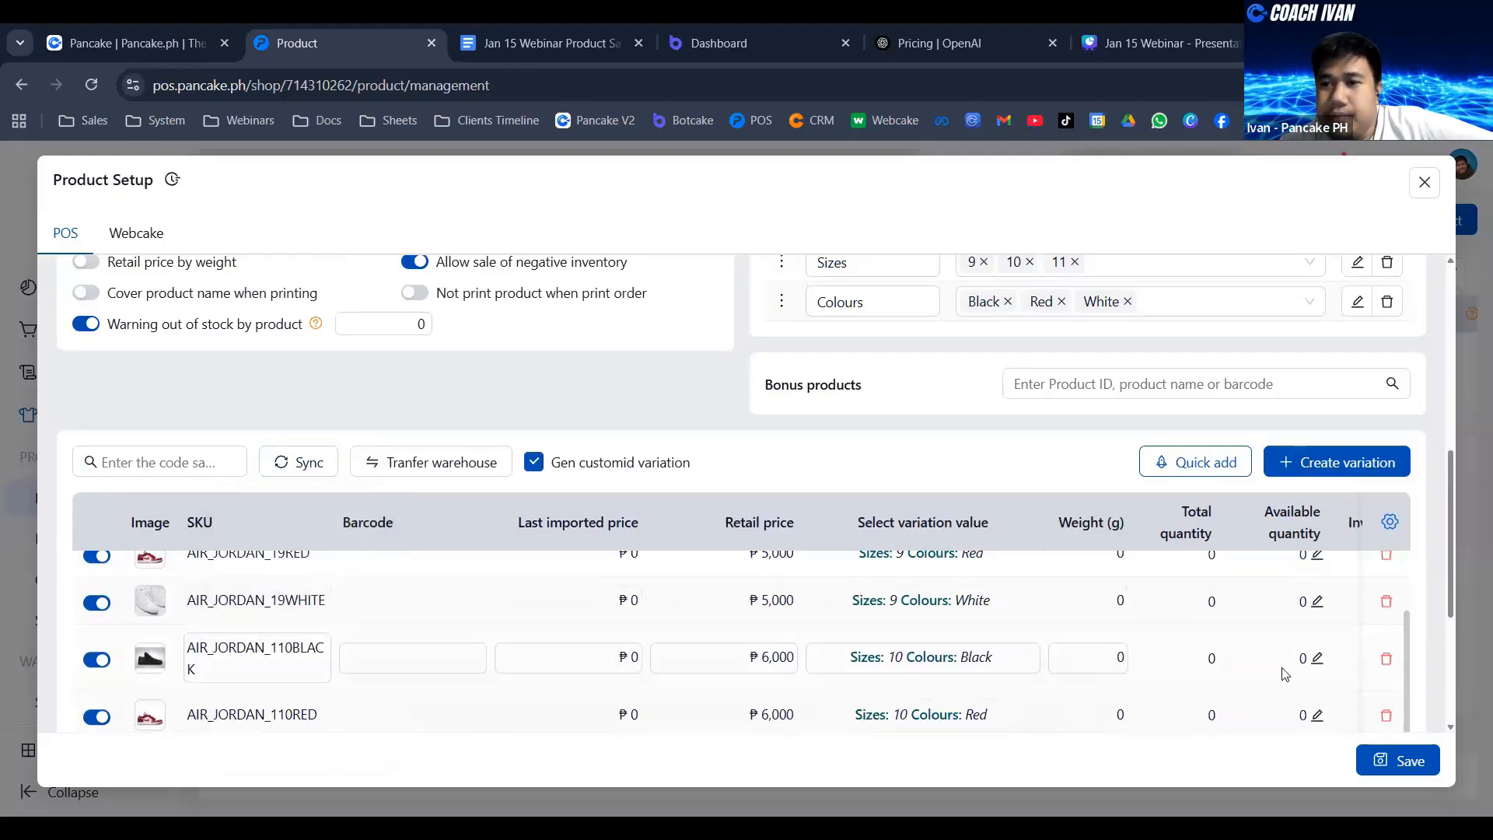
- Set the available quantity of the size 9 Black and size 9 Red variations to 100
scroll(1285, 674, up, 10)
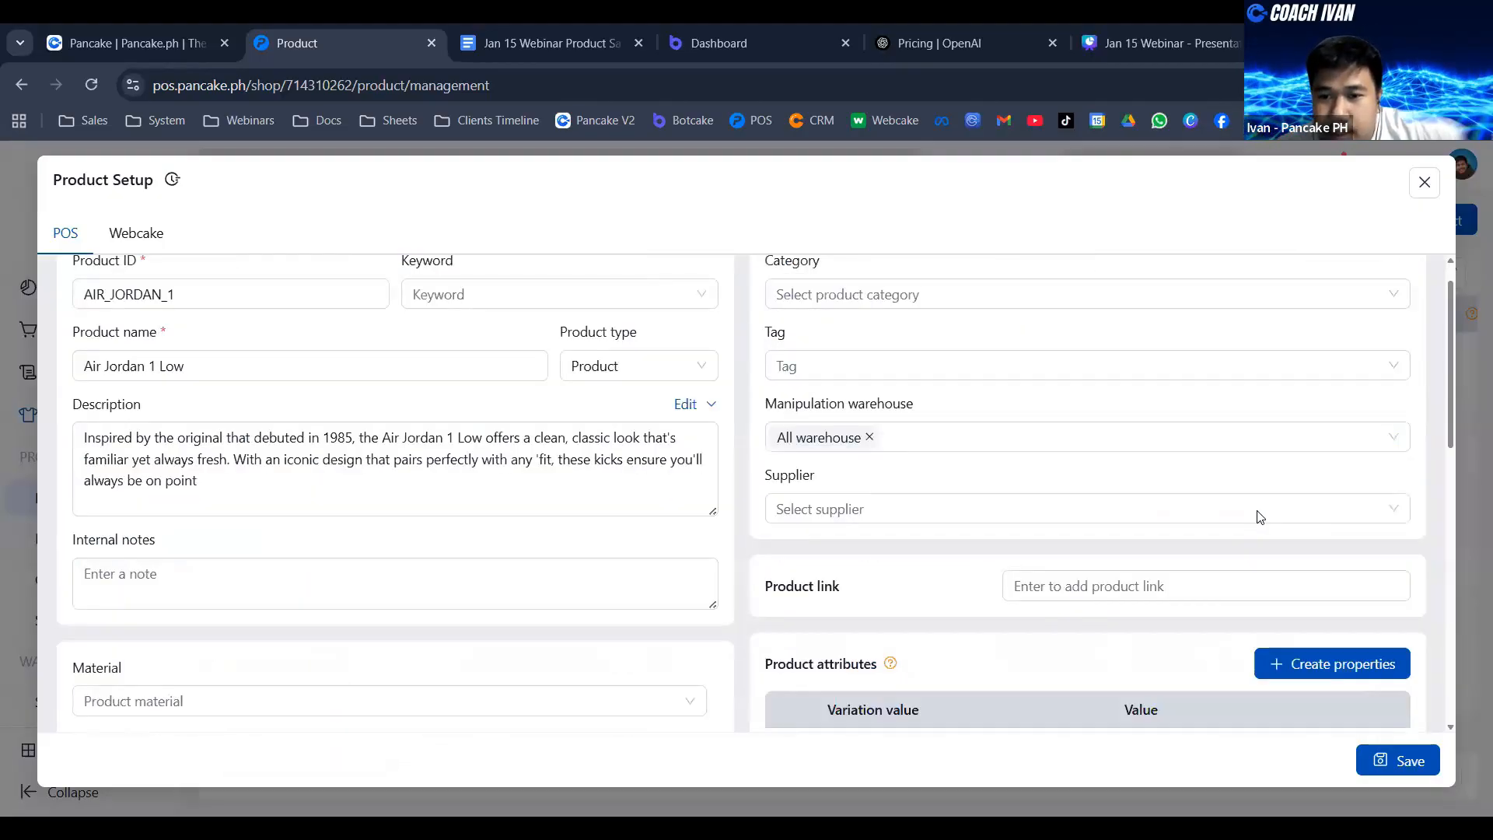
scroll(1260, 514, down, 10)
scroll(1197, 529, down, 1)
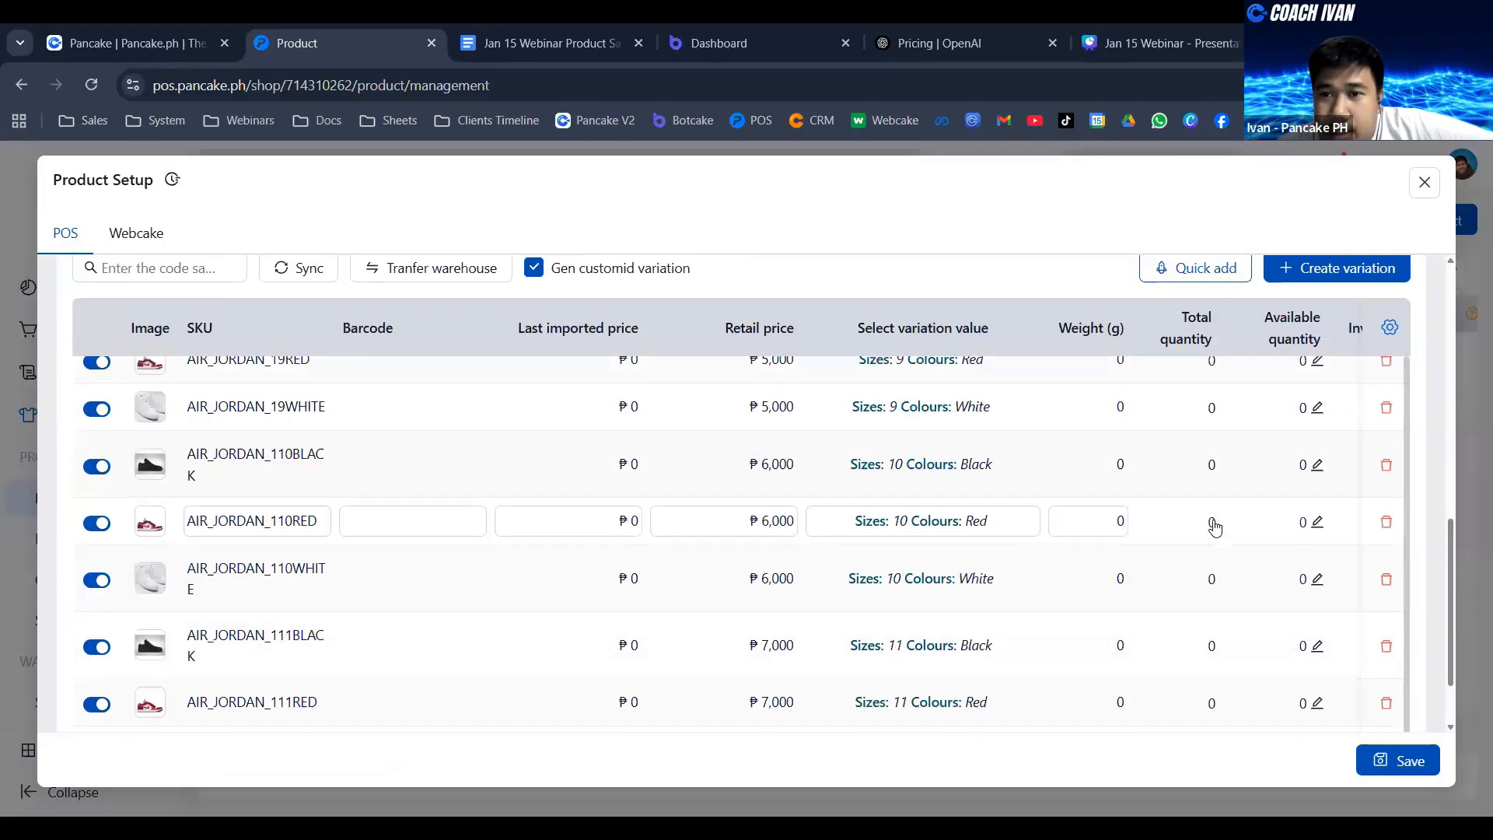
scroll(1322, 436, up, 1)
click(1315, 379)
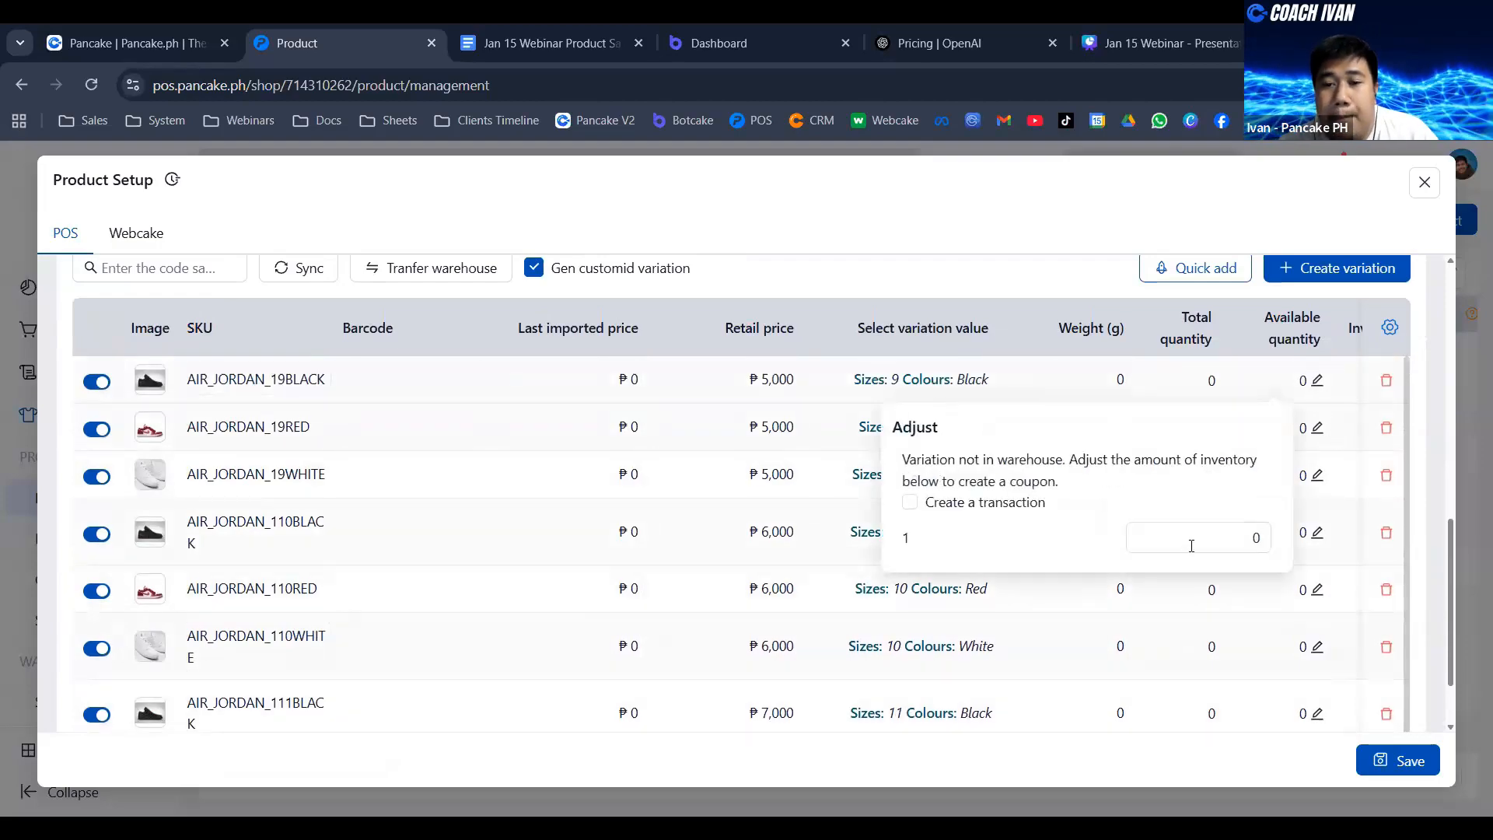
click(1232, 539)
text(1)
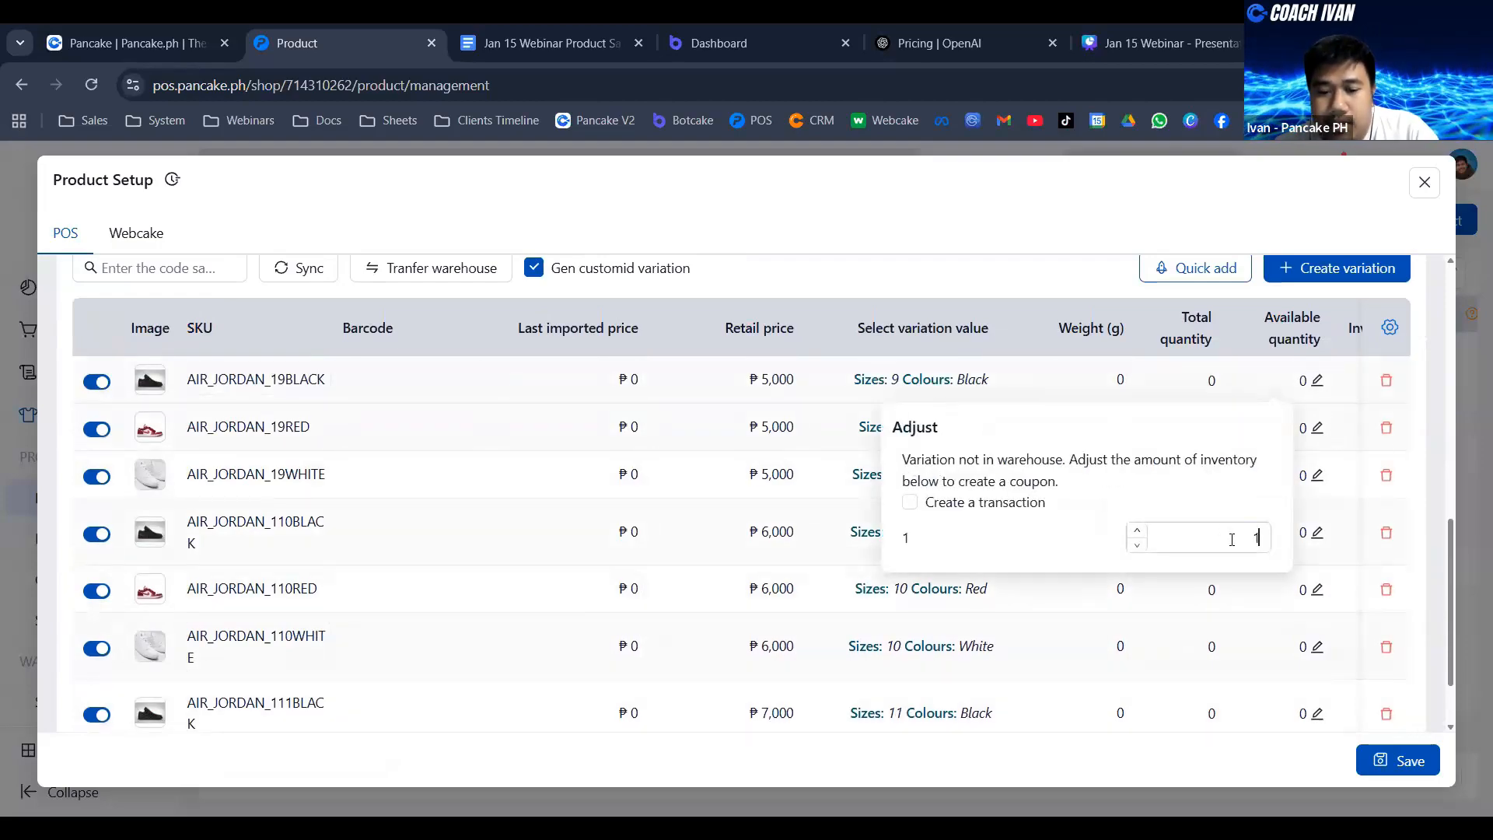
text(00)
click(1316, 427)
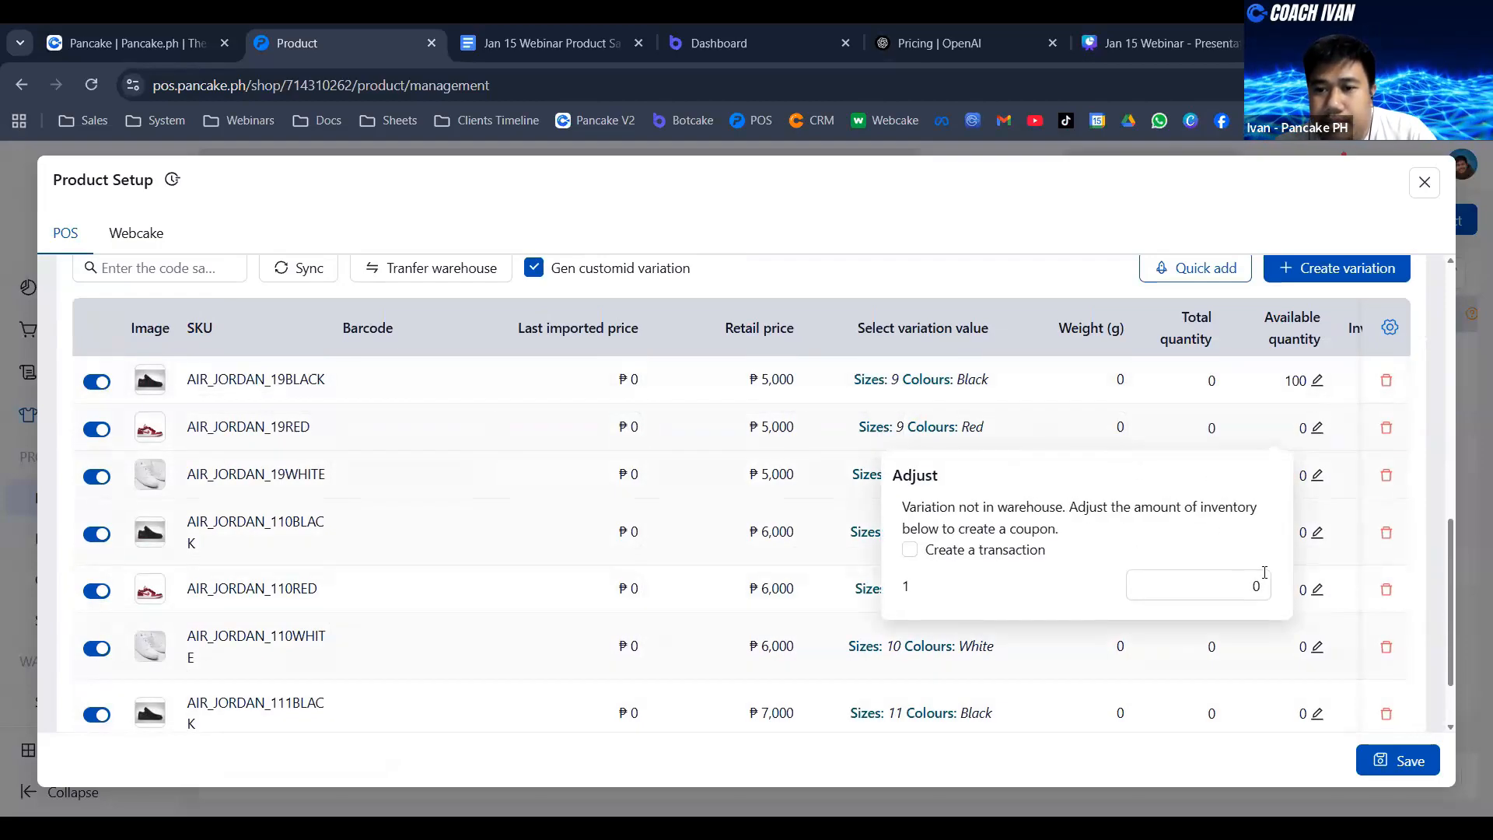
text(100)
- Set the available quantity of size 9 White to 1,100 and copy that value to the size 10 Black variation
click(1316, 475)
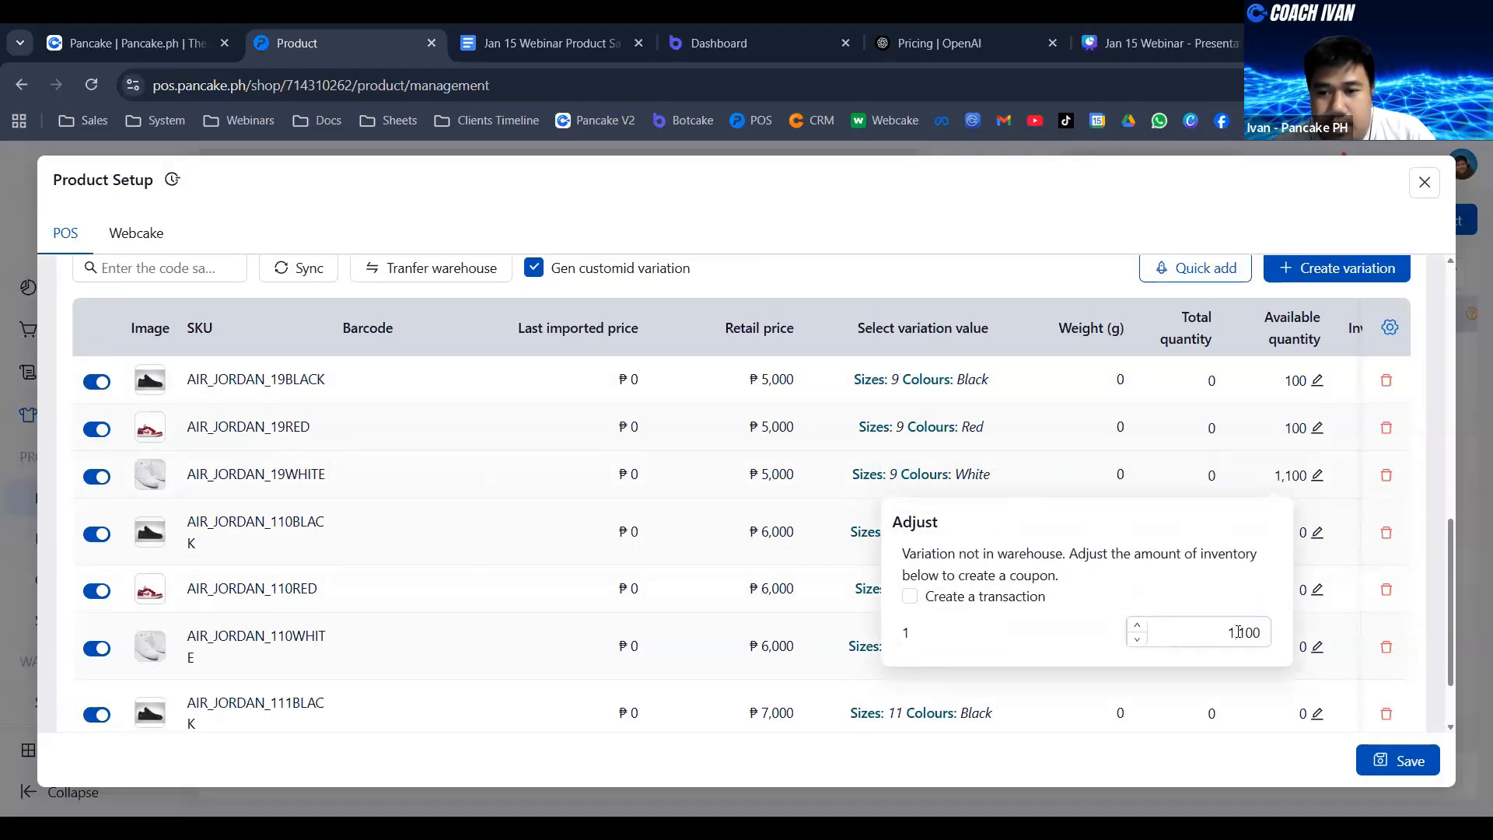
double_click(1238, 632)
key(ctrl+c)
click(1300, 208)
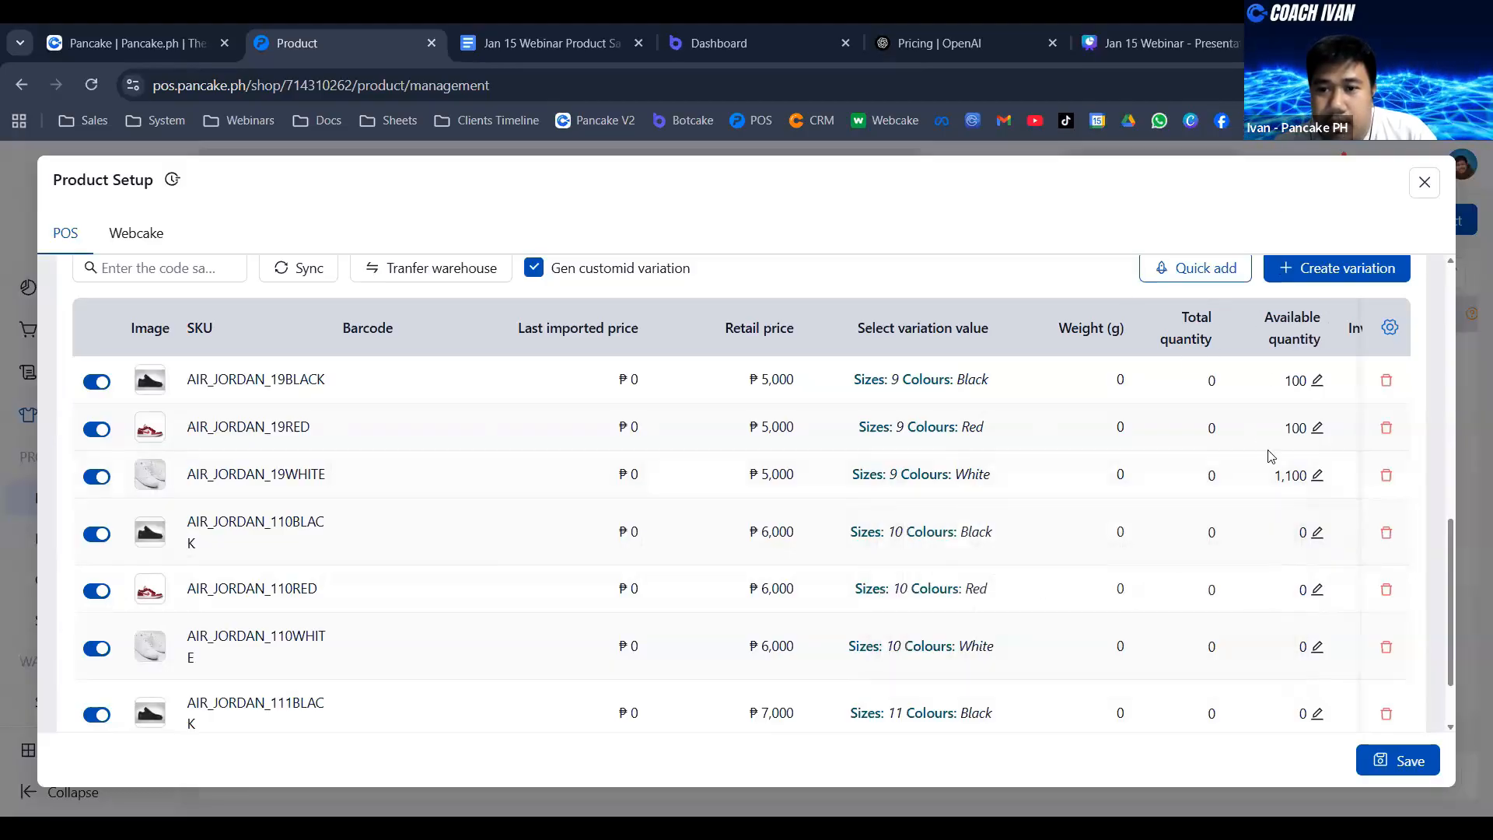
click(1314, 535)
key(ctrl+v)
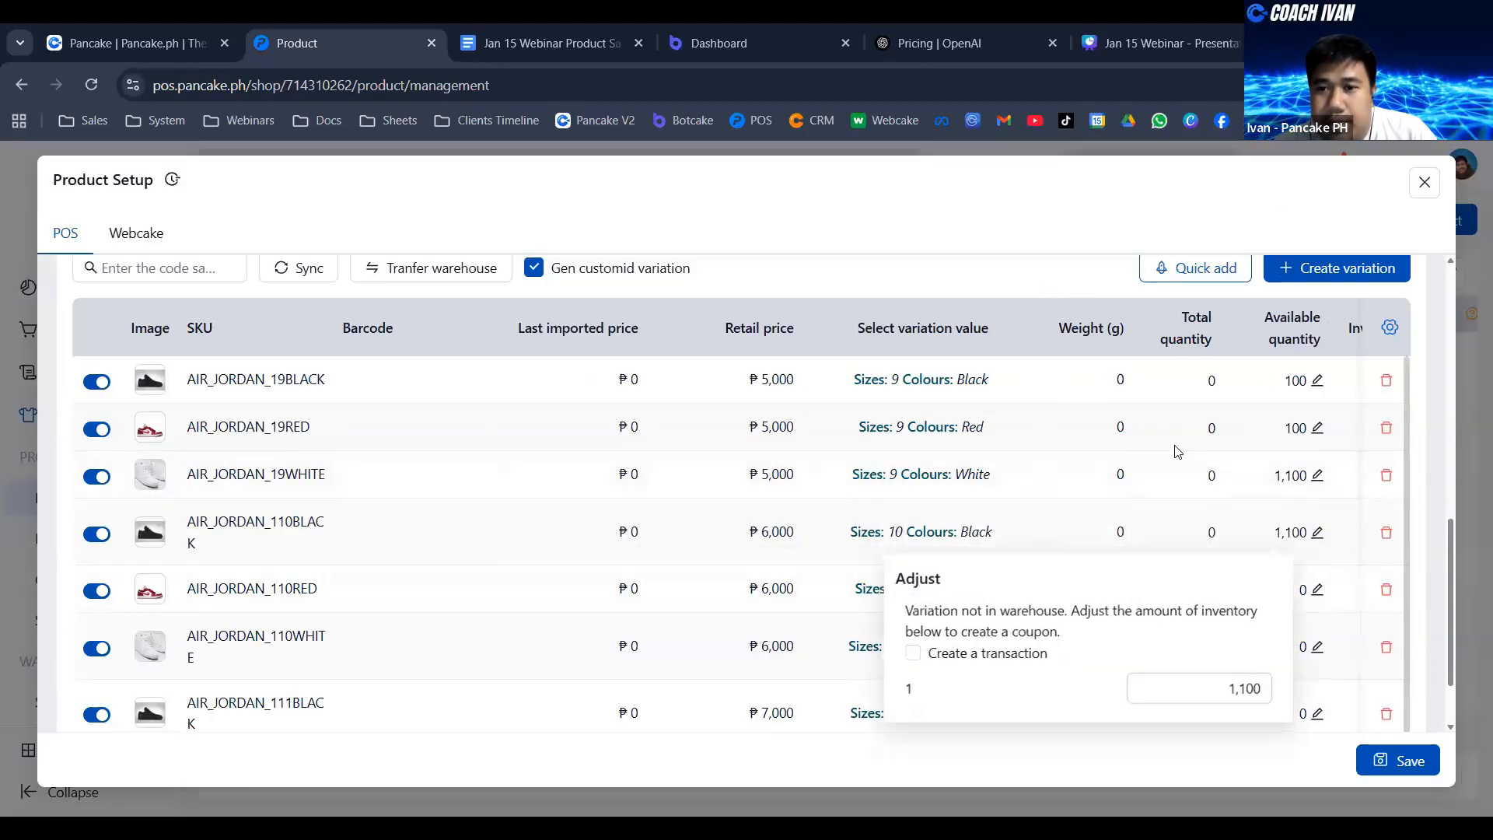
click(1179, 451)
- Paste the available quantity 1,100 into the size 10 Red and size 10 White variations
scroll(1309, 544, down, 1)
click(1315, 528)
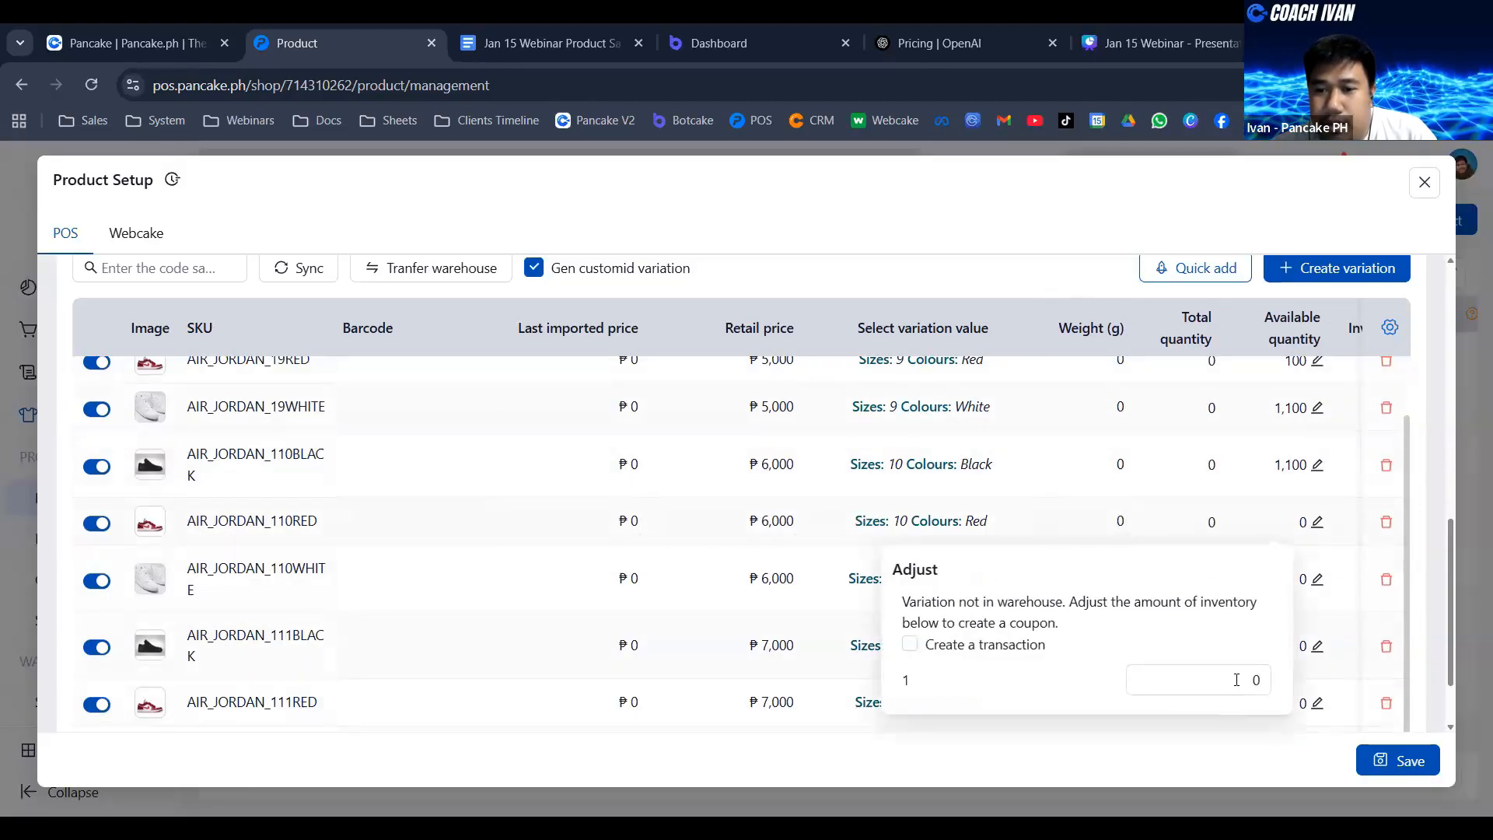
key(ctrl+v)
click(1303, 585)
key(ctrl+v)
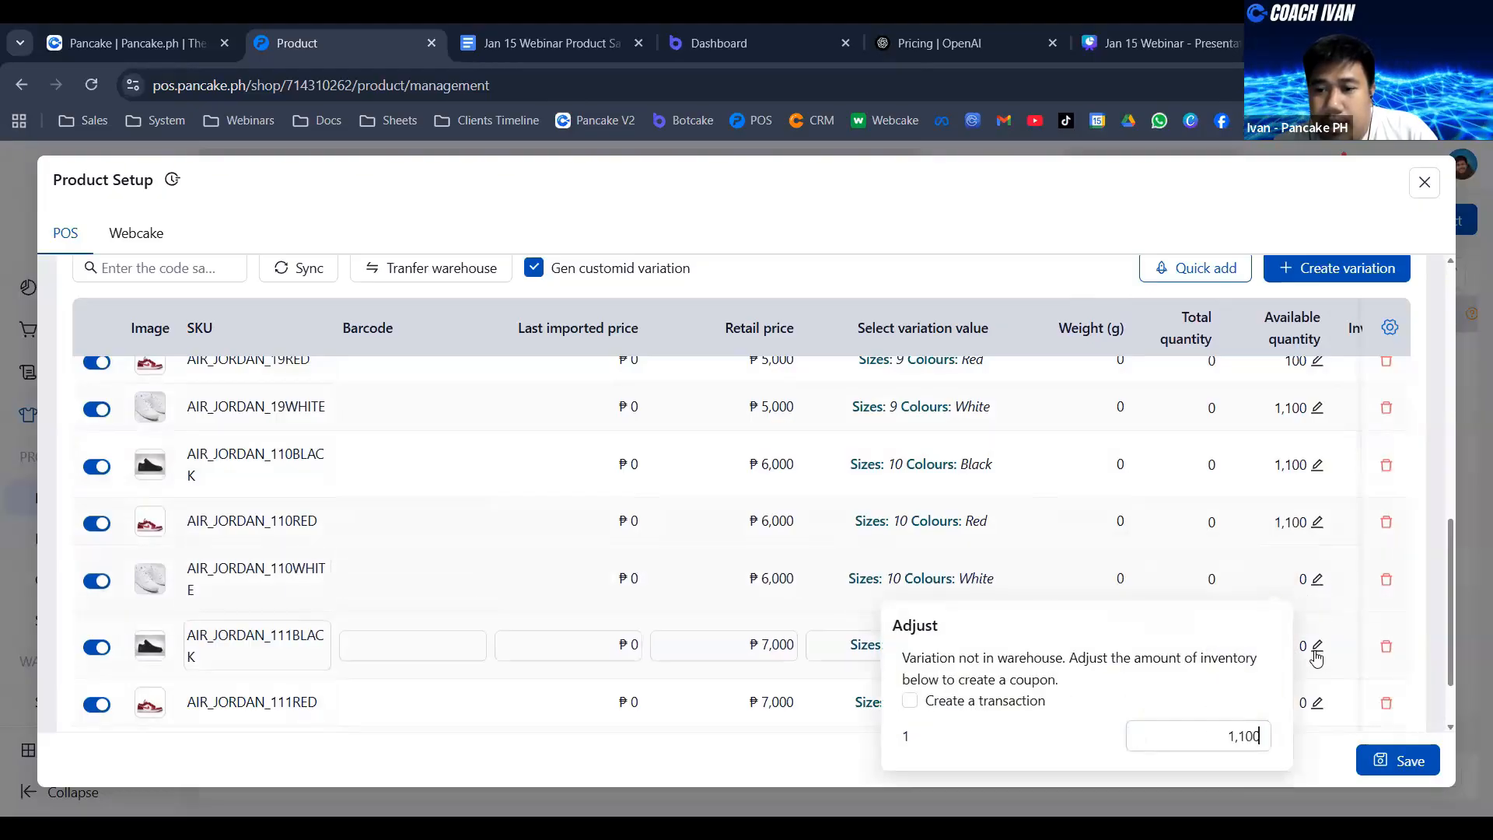
- Paste the available quantity 1,100 into the size 11 Black and size 11 Red variations
click(1316, 645)
key(ctrl+v)
click(1316, 704)
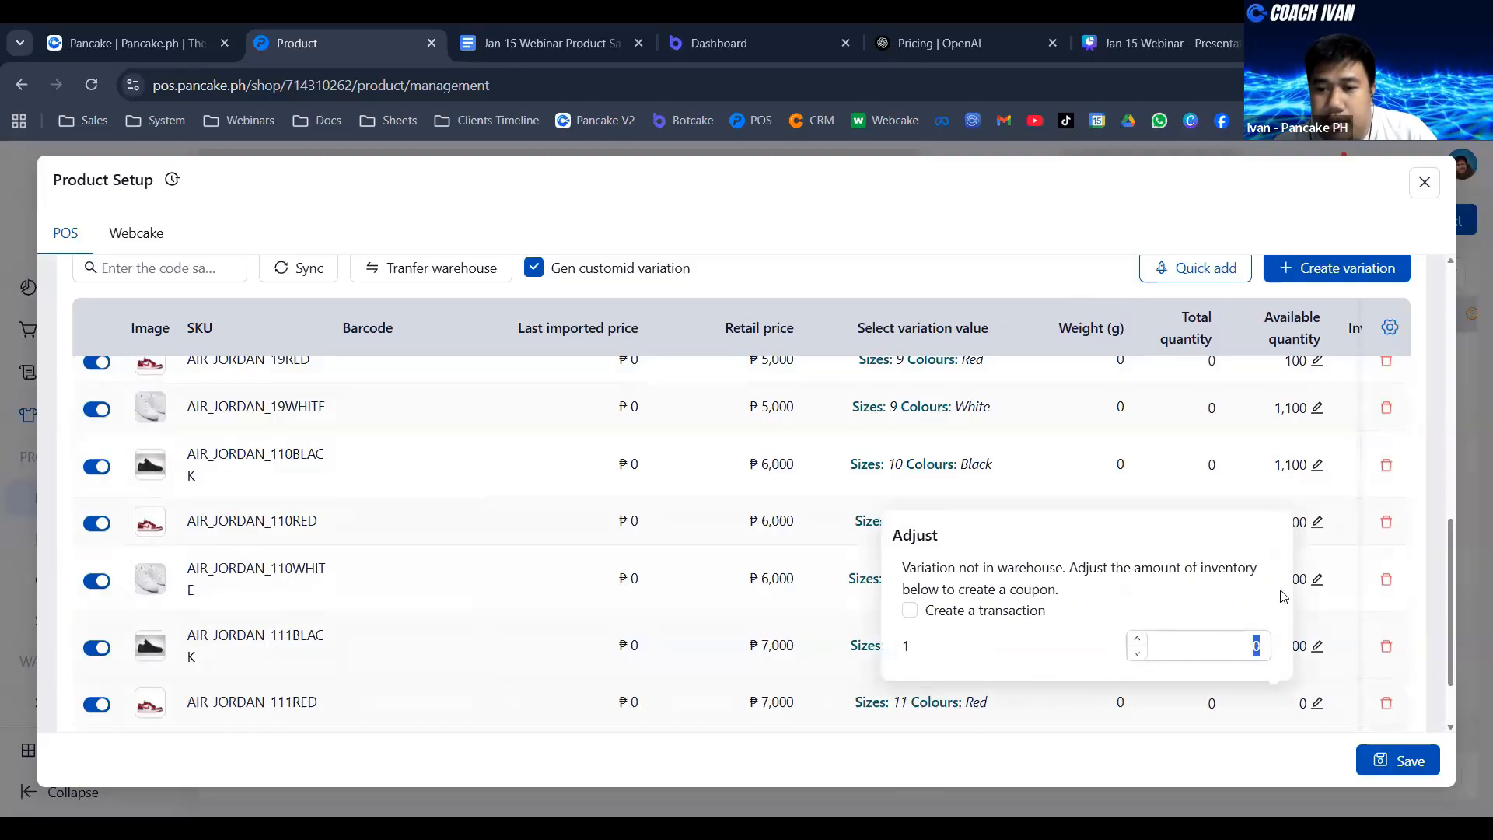
key(ctrl+v)
scroll(1320, 687, down, 1)
click(1043, 277)
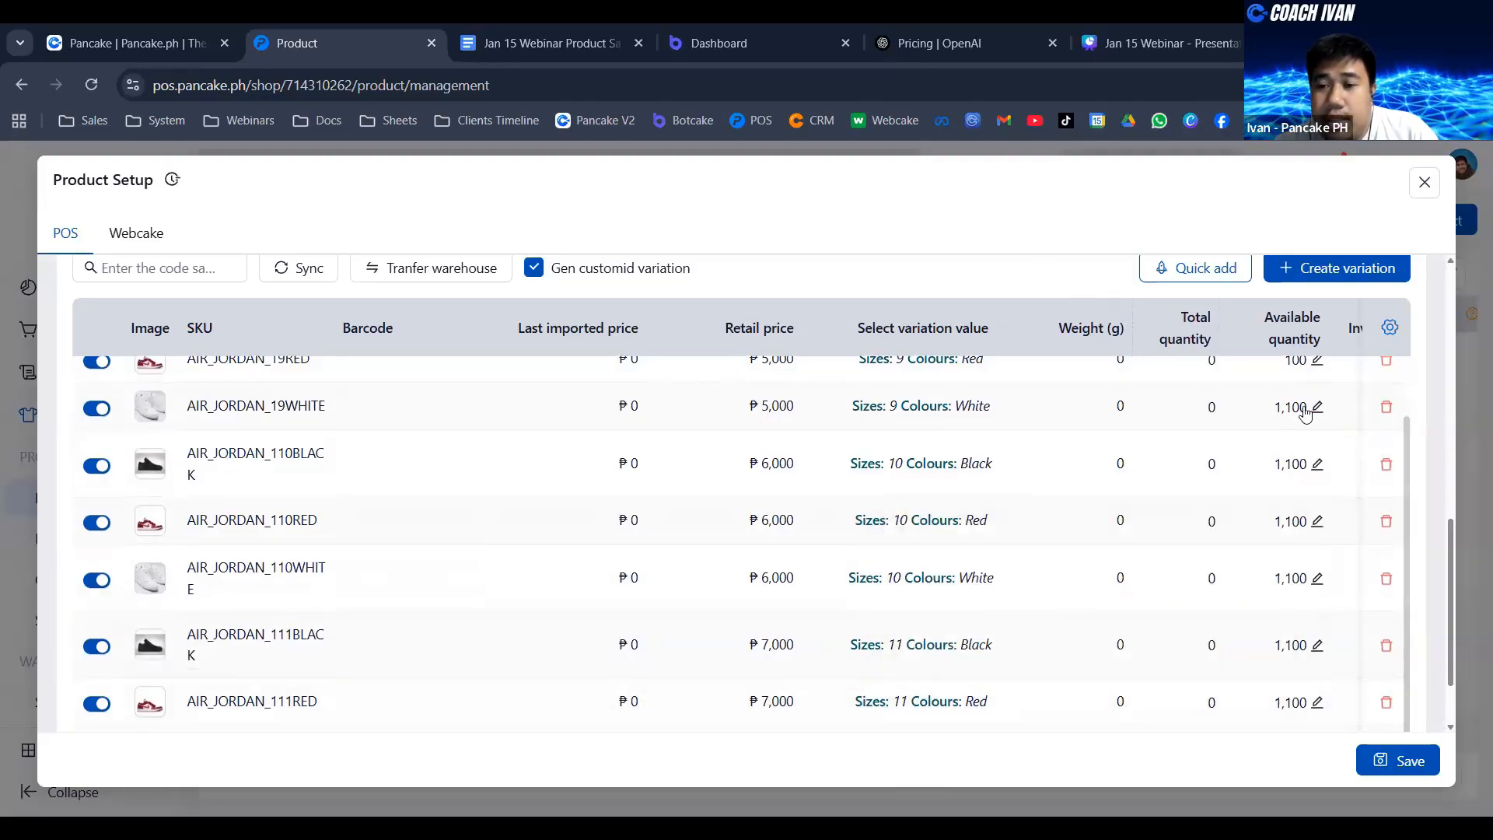
- Check the sync options again and review the product's details, attributes and full variation list
scroll(1305, 414, up, 1)
click(301, 274)
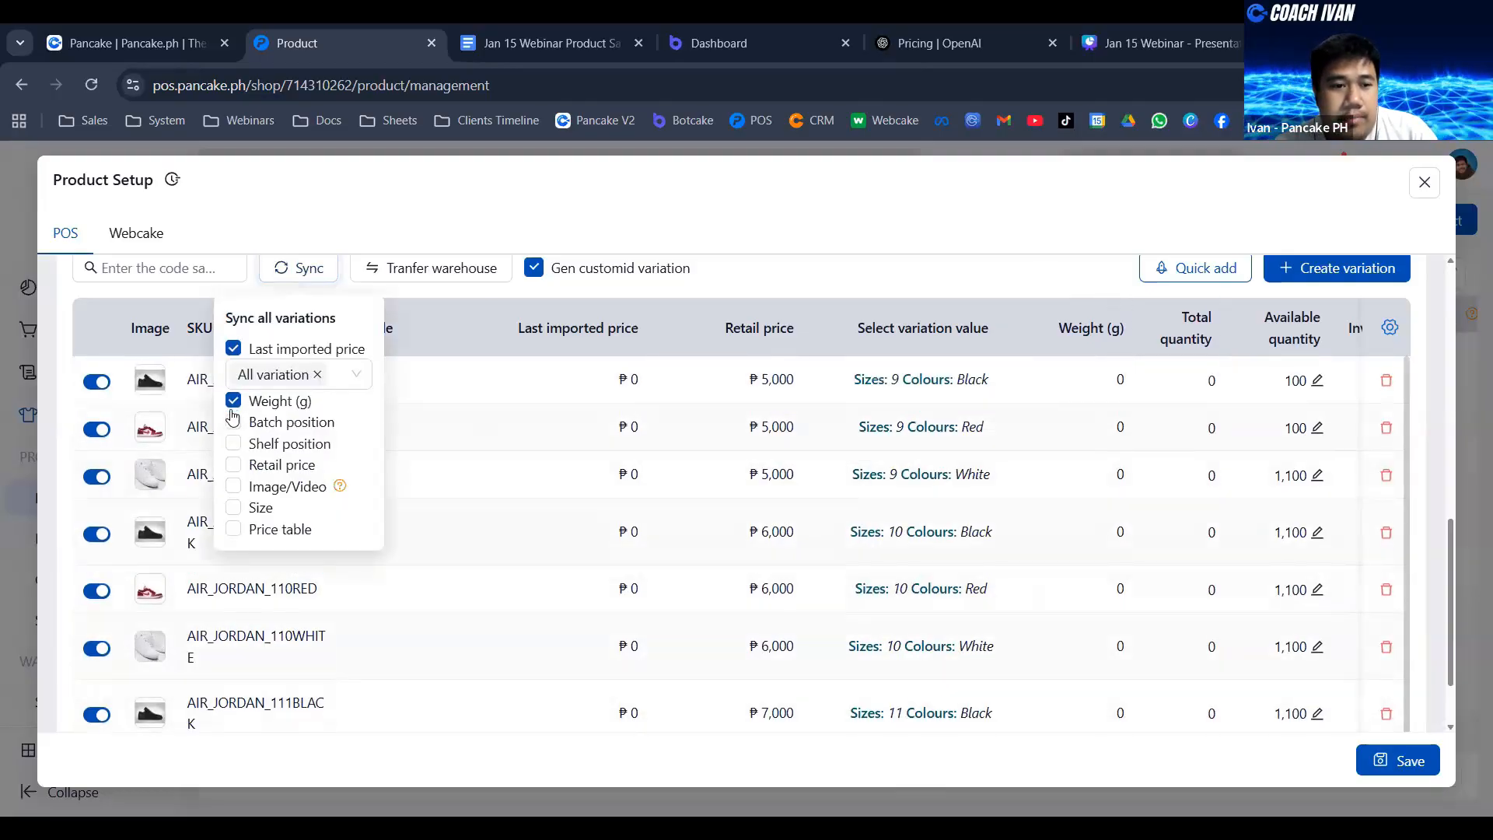
click(902, 299)
scroll(529, 436, up, 10)
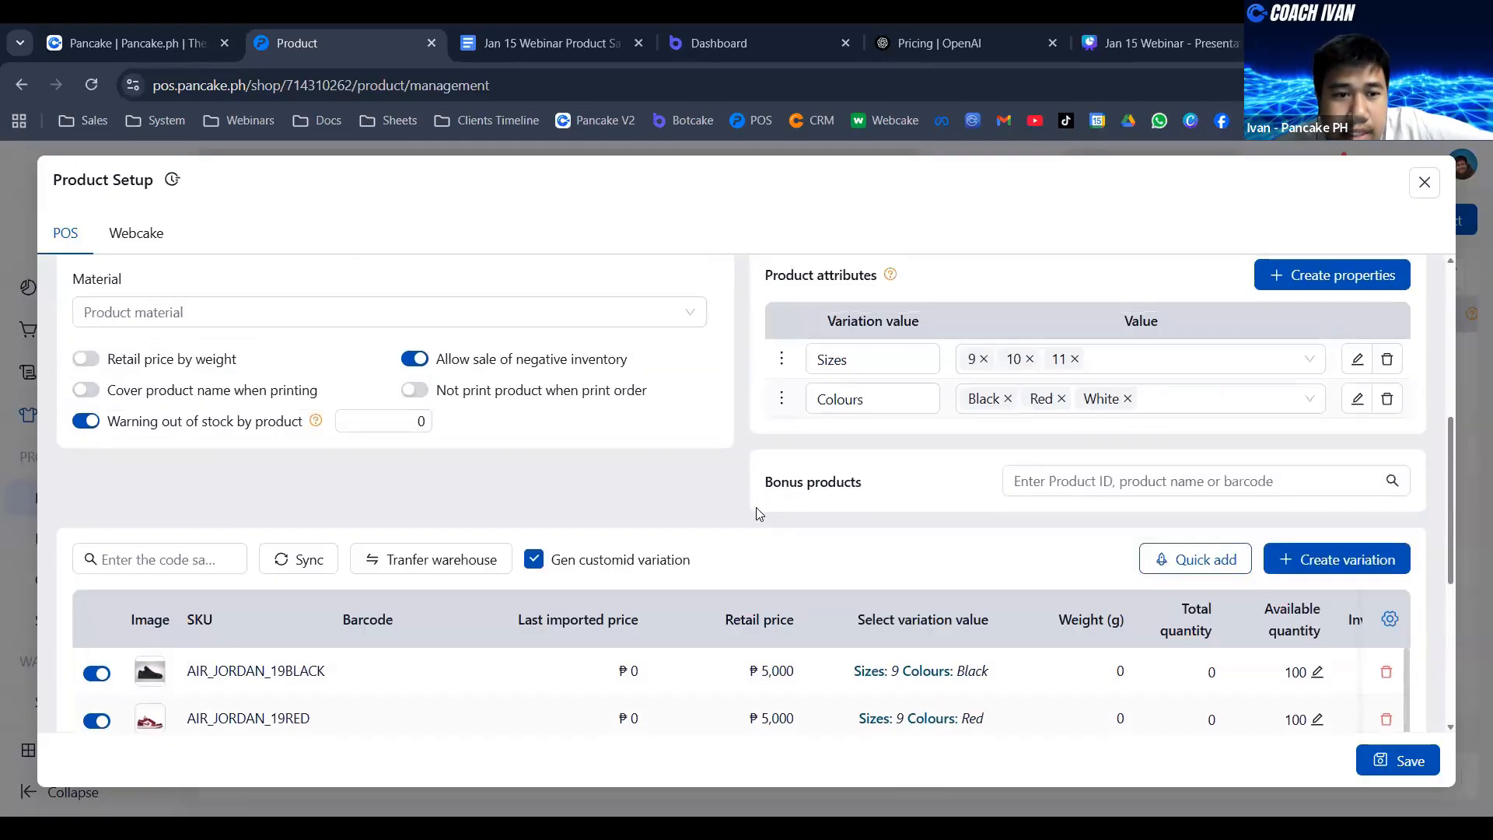
click(218, 339)
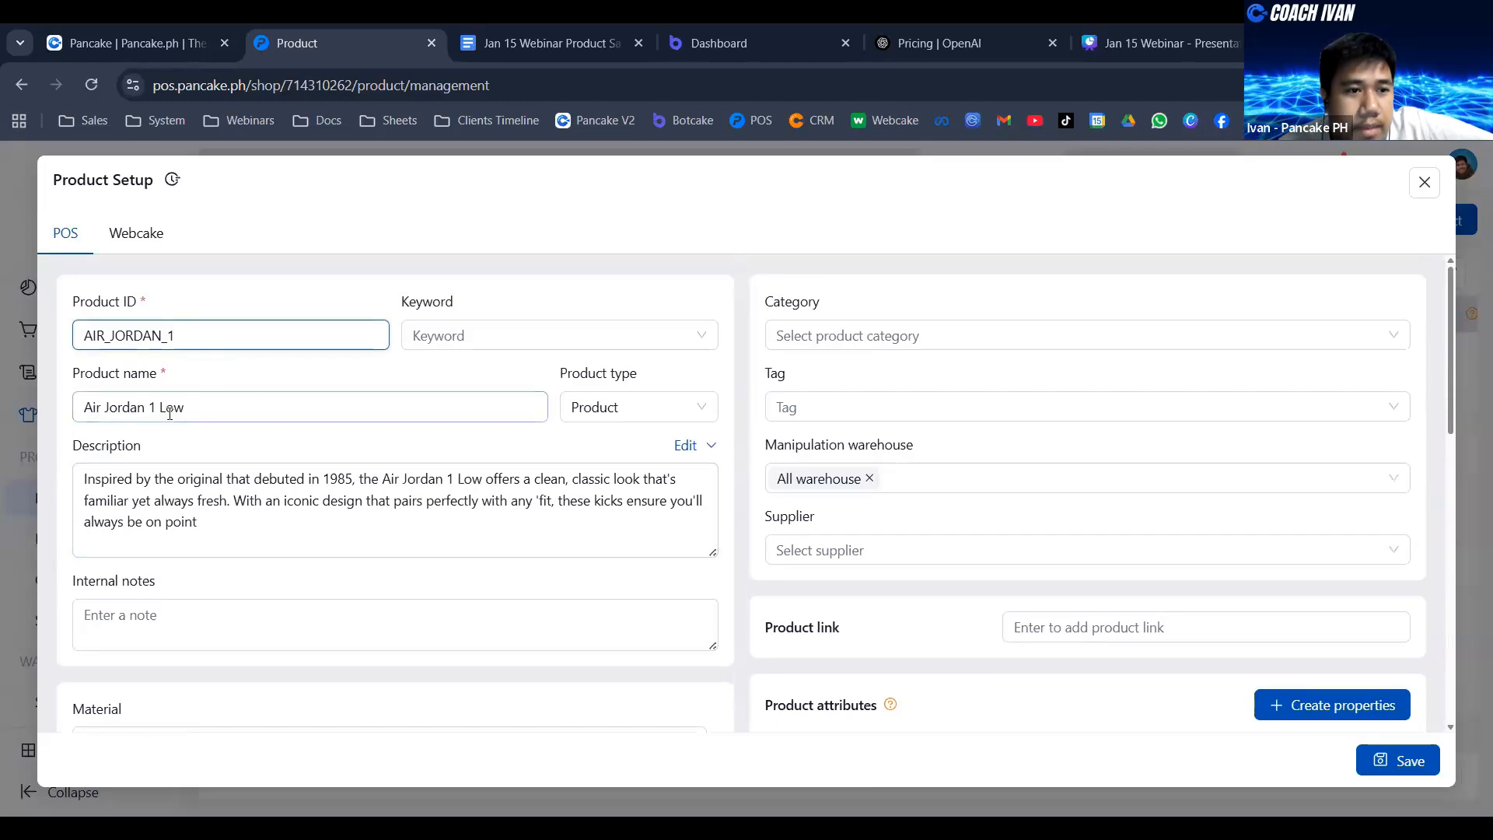
scroll(795, 557, down, 3)
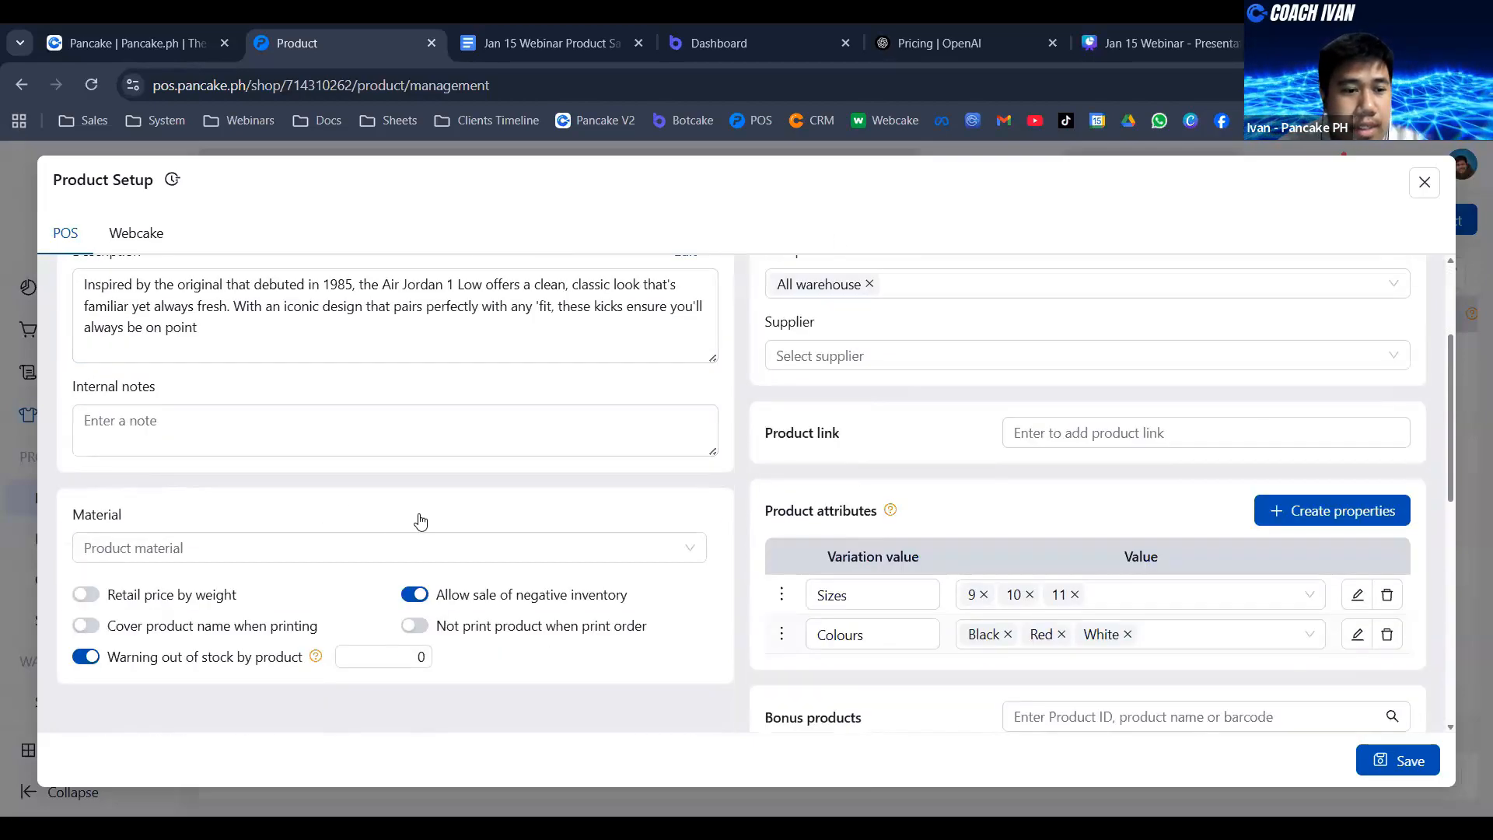
scroll(420, 524, down, 5)
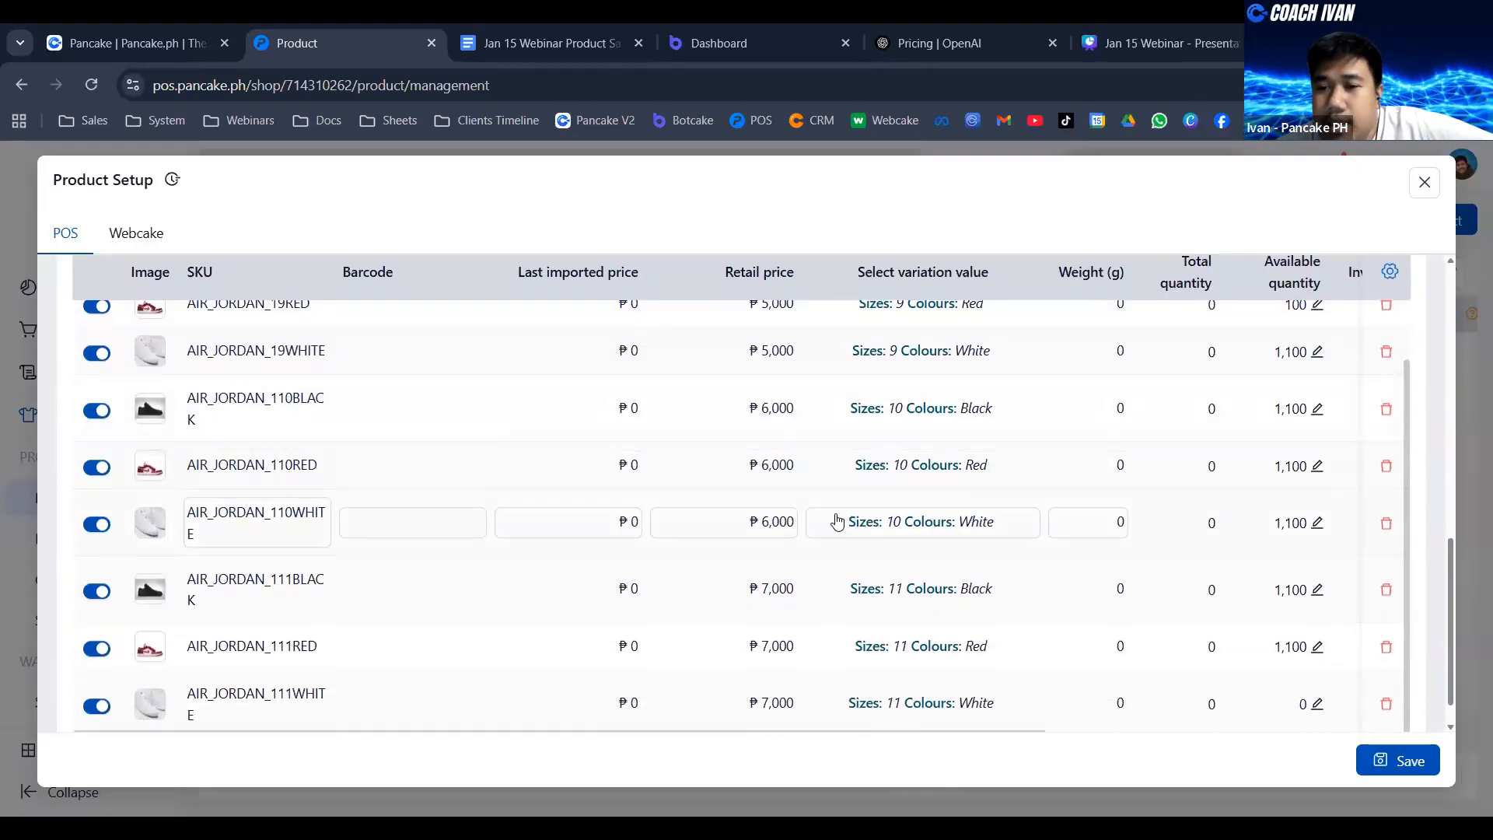
- Set the available quantity of the size 11 White variation to 1,000 and save the Air Jordan 1 Low product
scroll(1260, 645, down, 1)
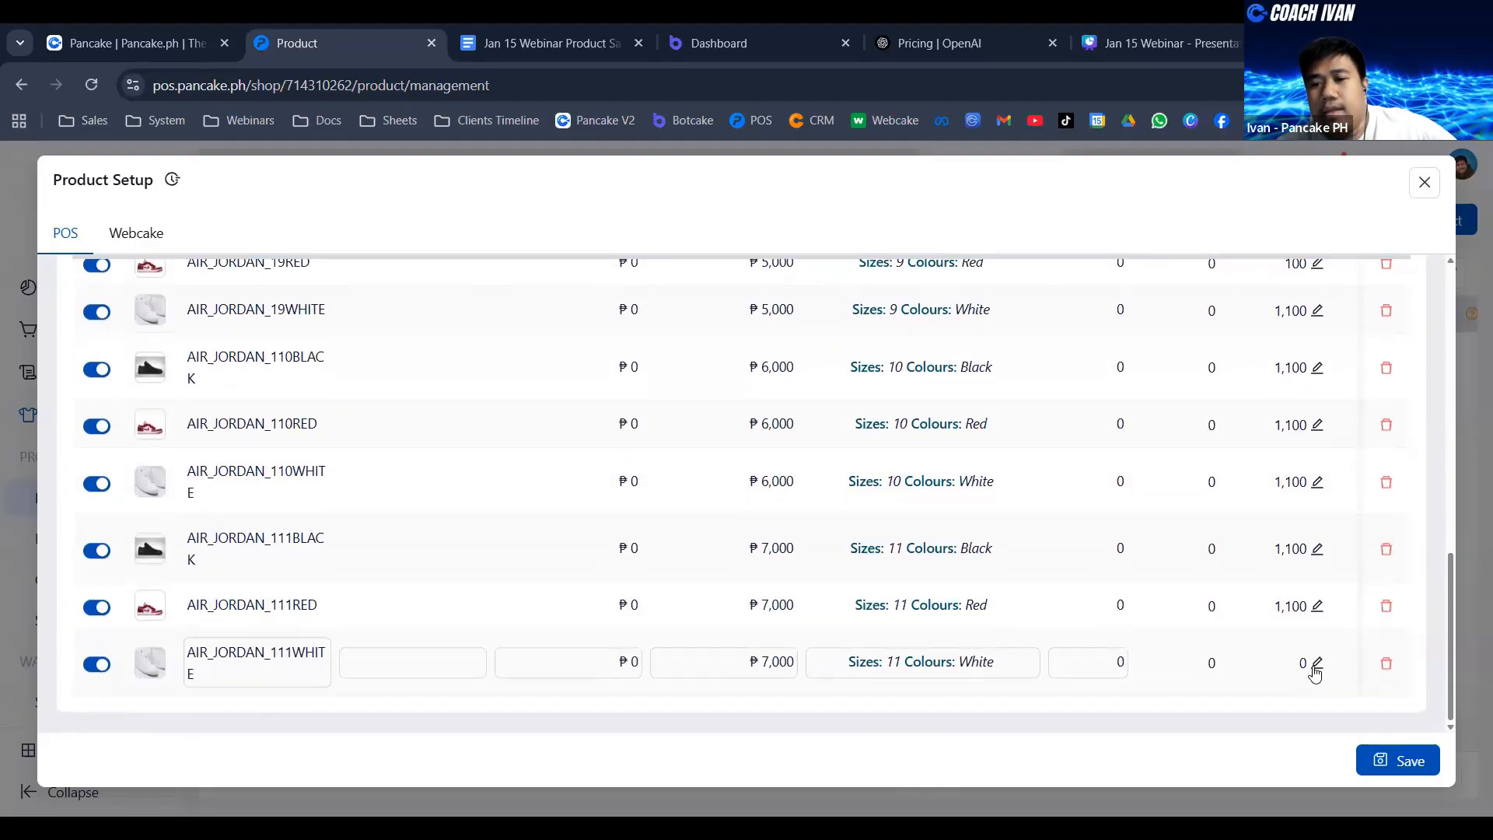
click(1317, 664)
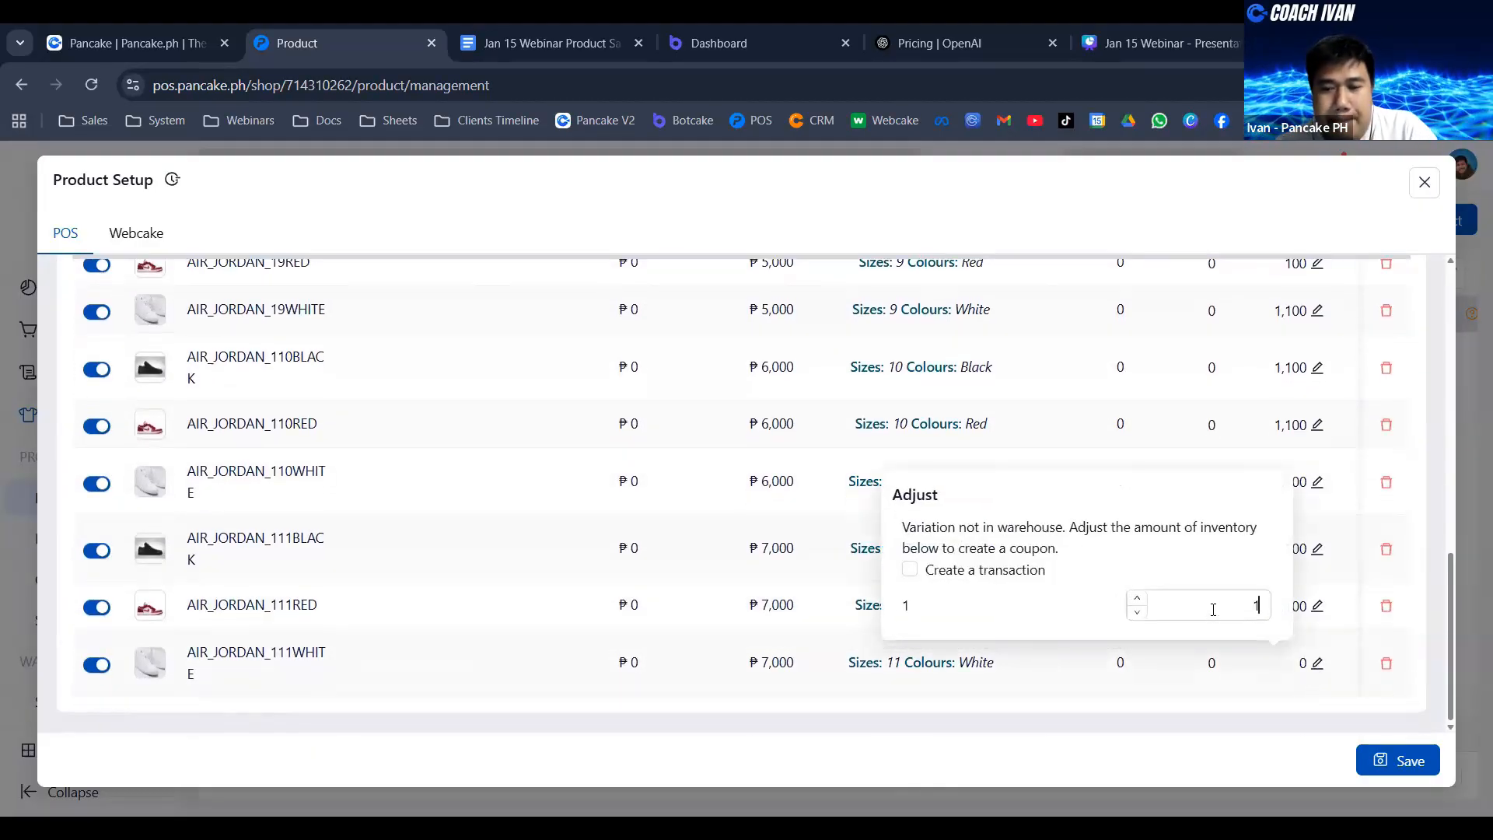
text(1,000)
click(1176, 728)
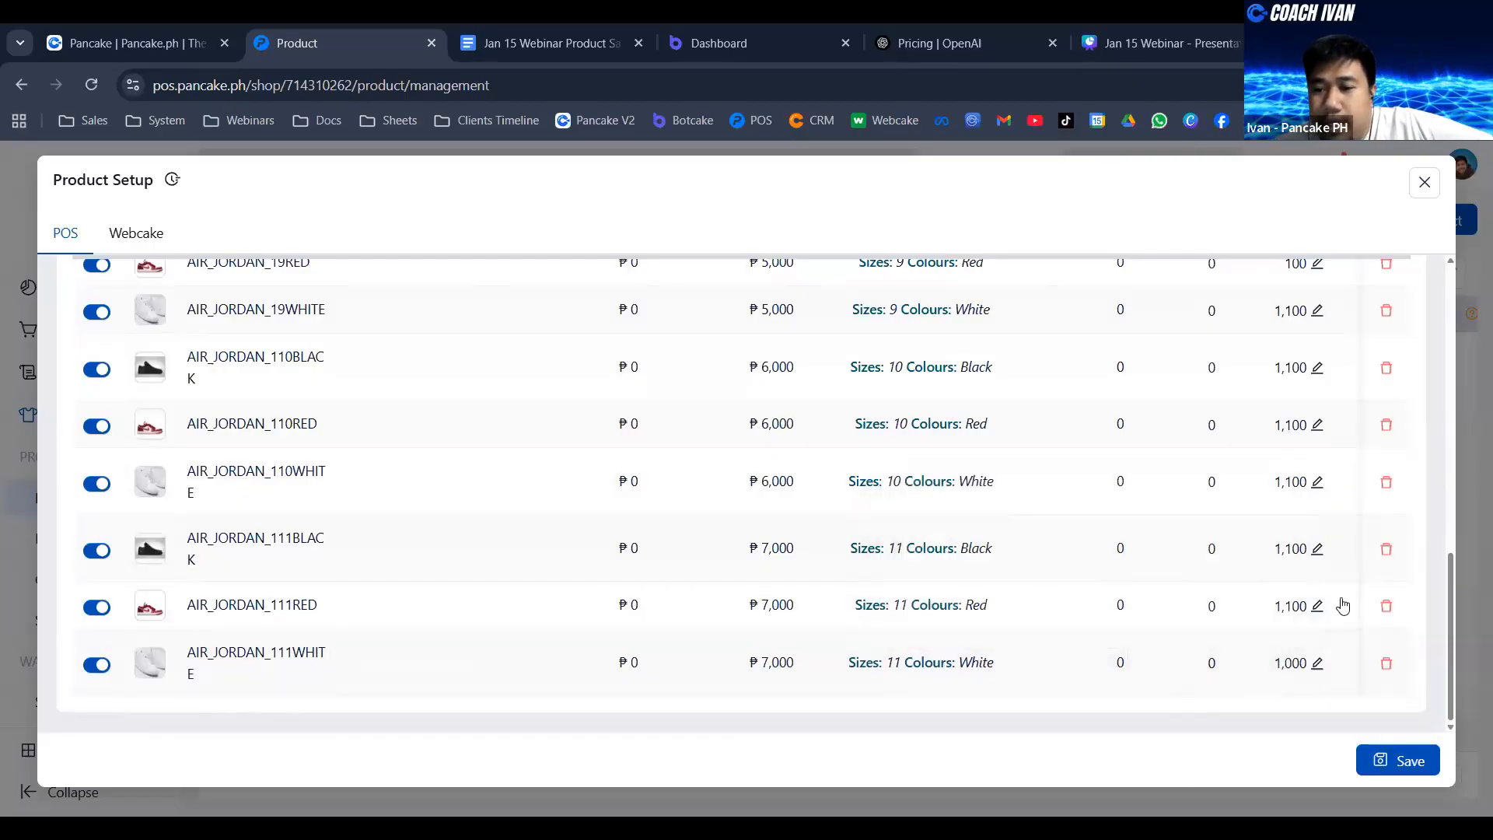
click(1393, 761)
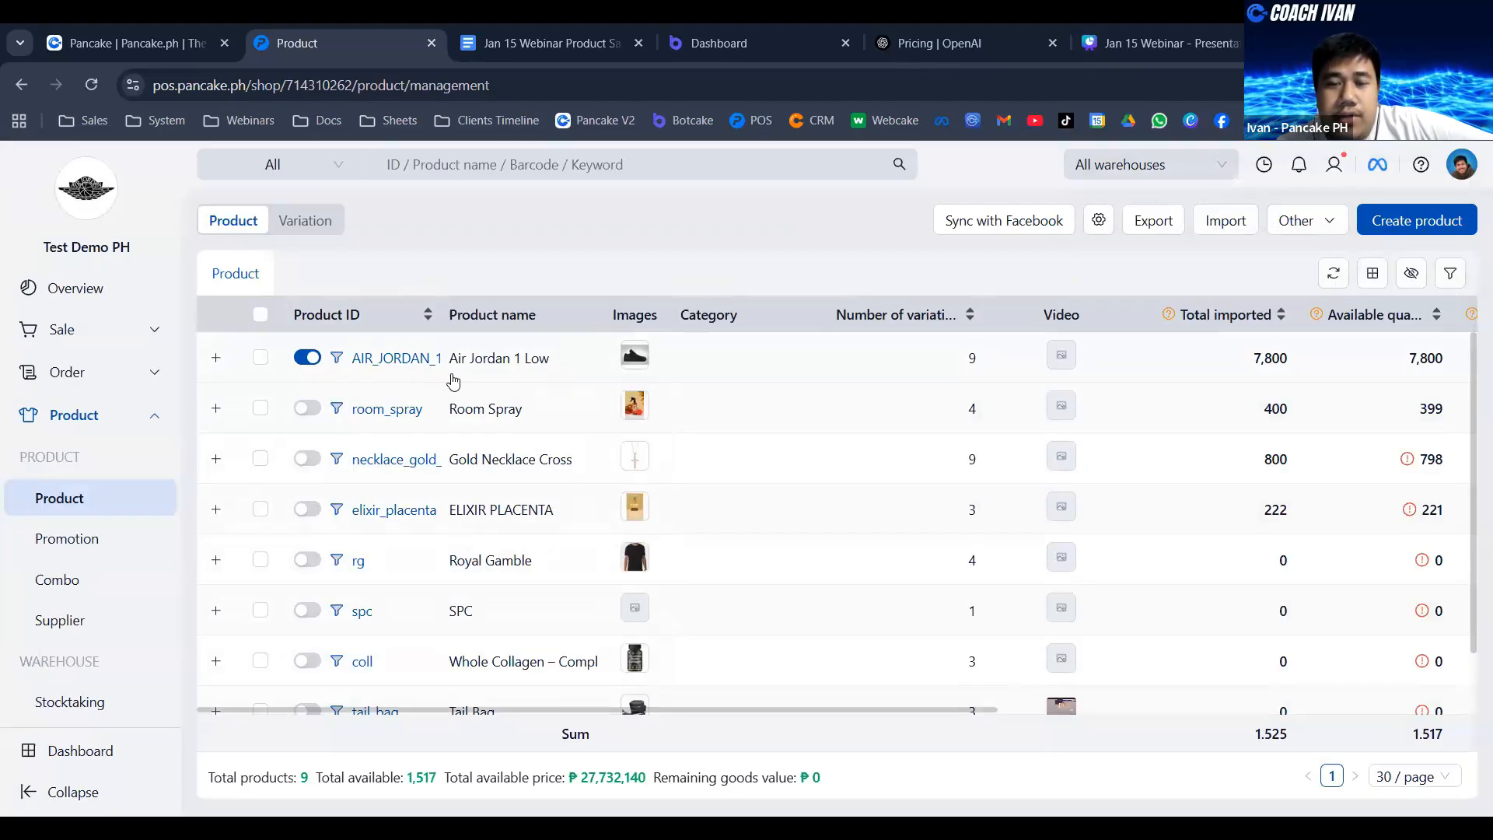
- Move the Botcake Dashboard browser tab directly after the POS Product tab and return to the Pancake inbox
click(87, 24)
click(766, 469)
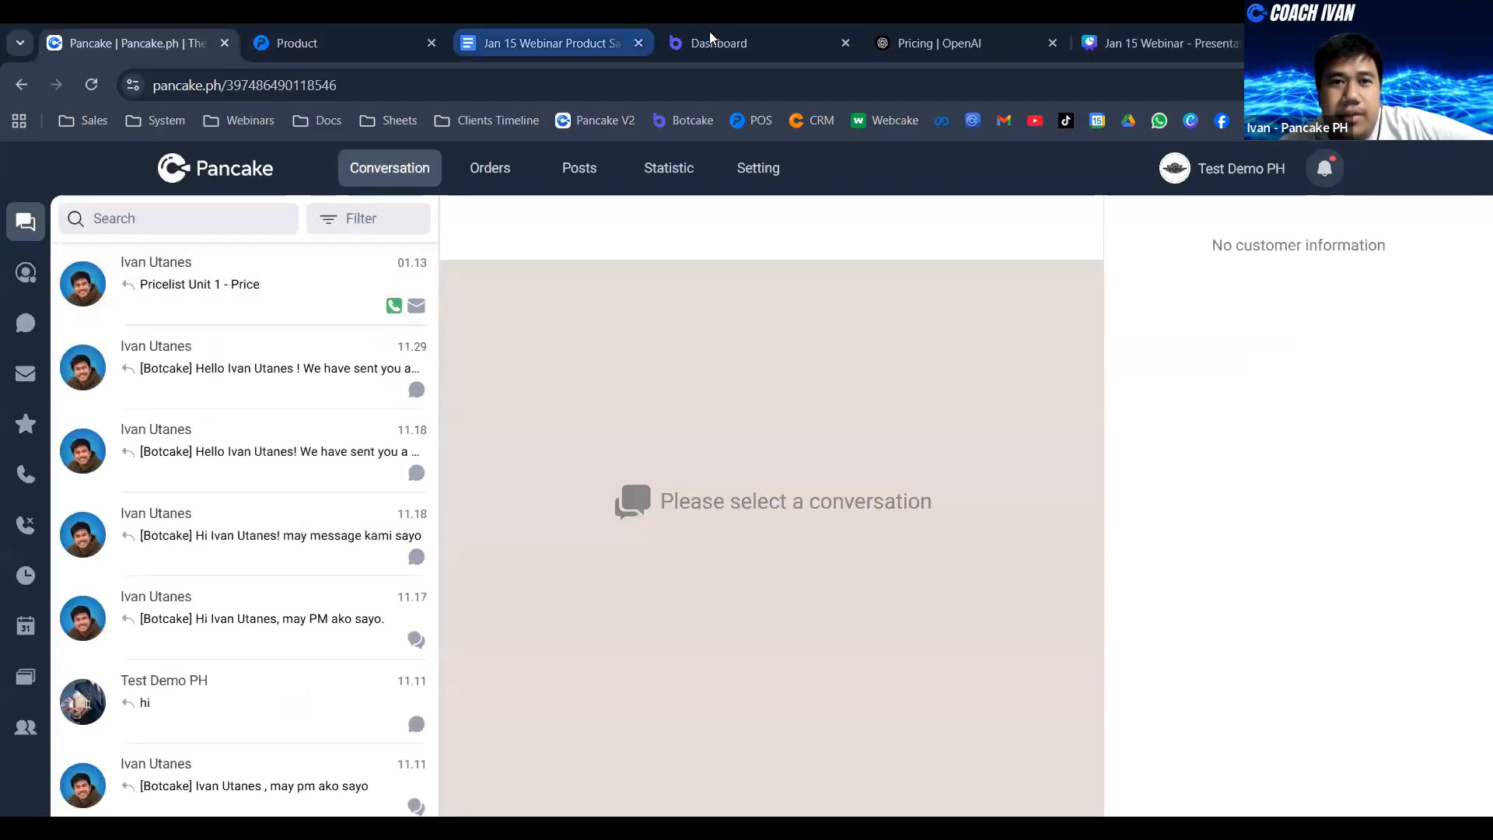
drag(704, 39, 516, 23)
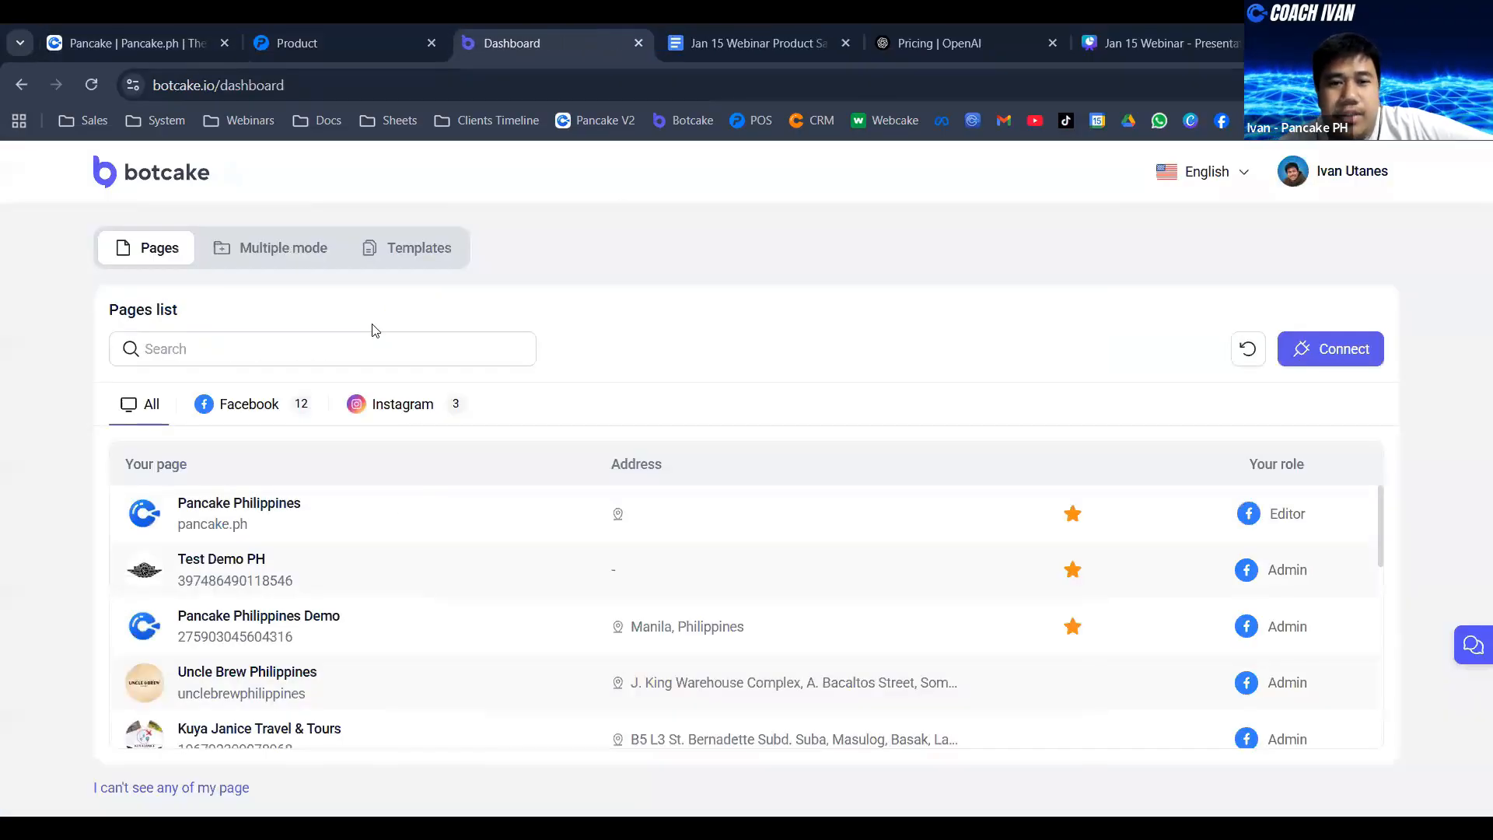
key(ctrl+1)
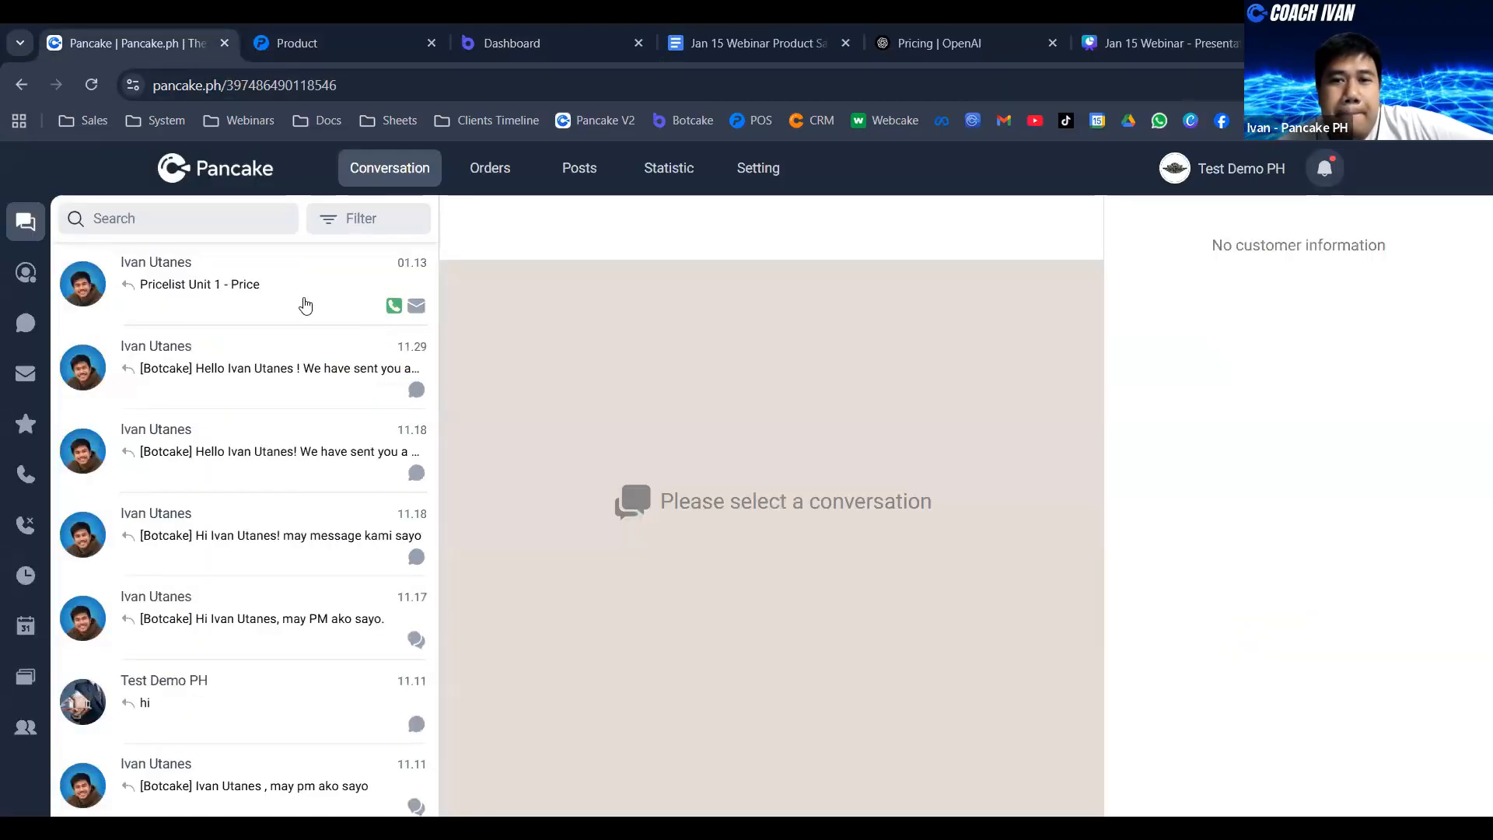
- Open the most recent customer conversation and review the customer's recent orders
click(305, 305)
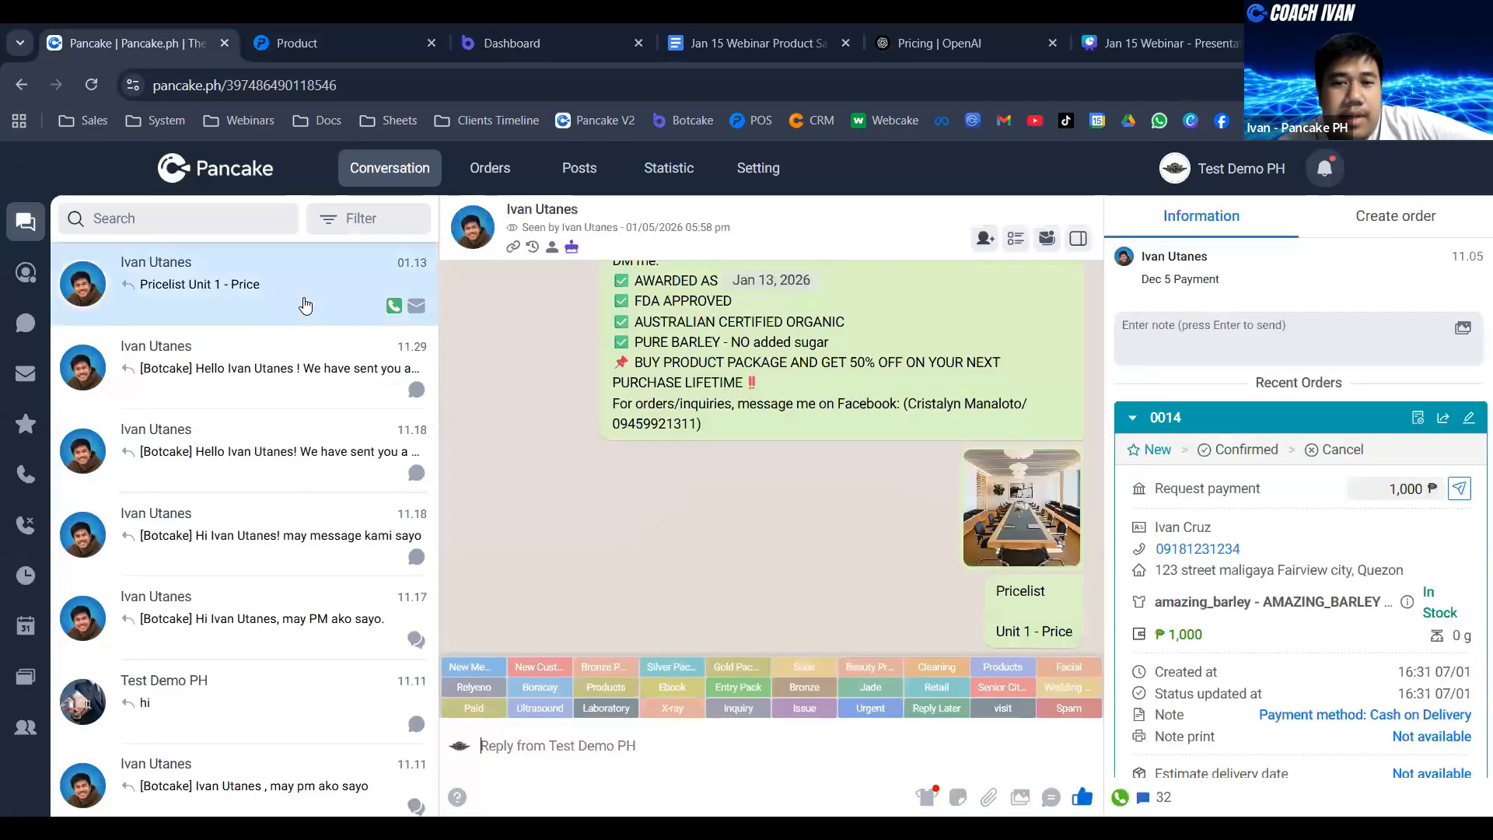
scroll(1436, 509, down, 3)
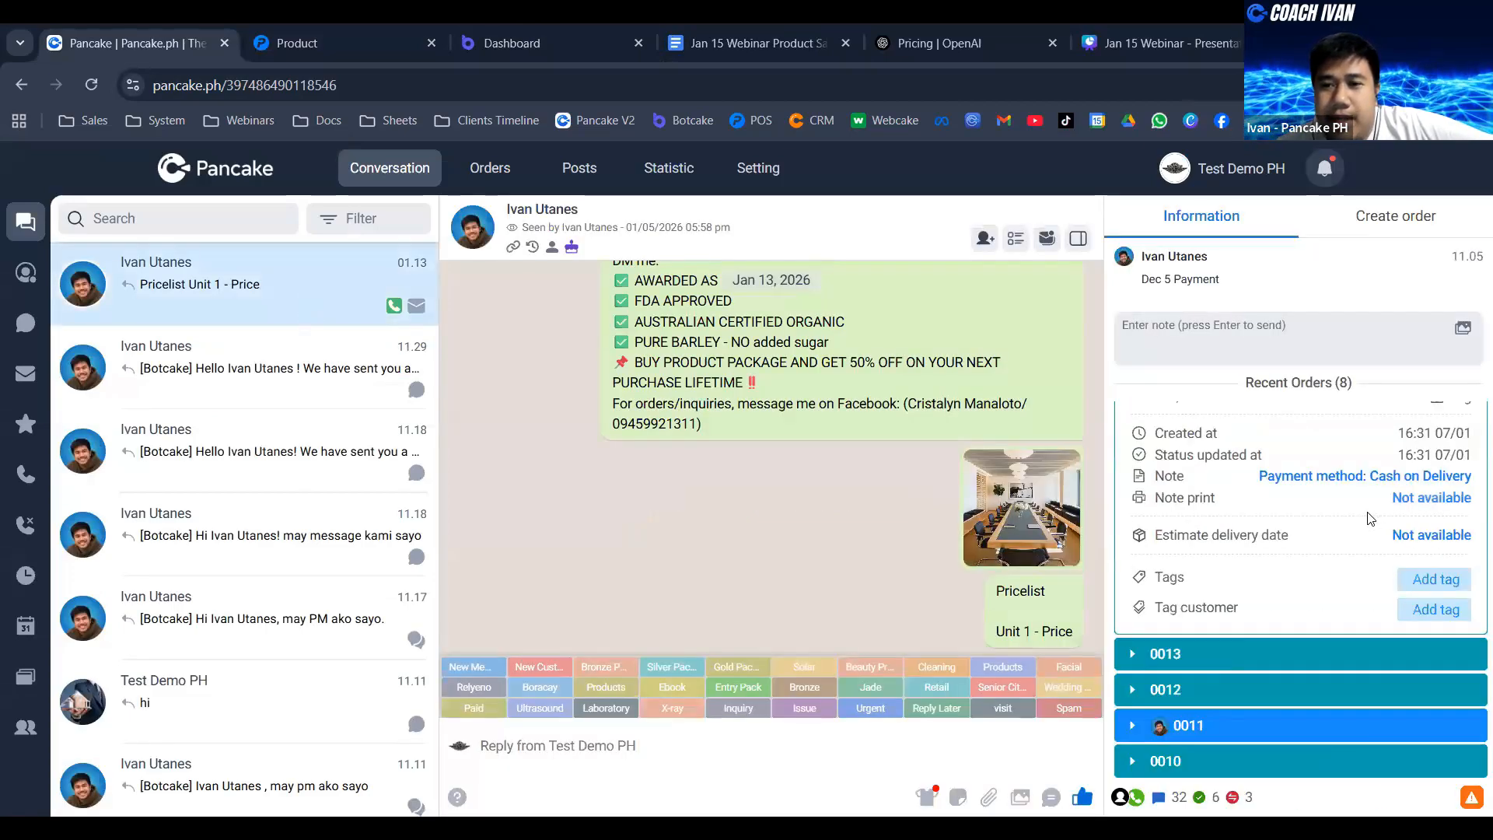
scroll(1346, 576, up, 5)
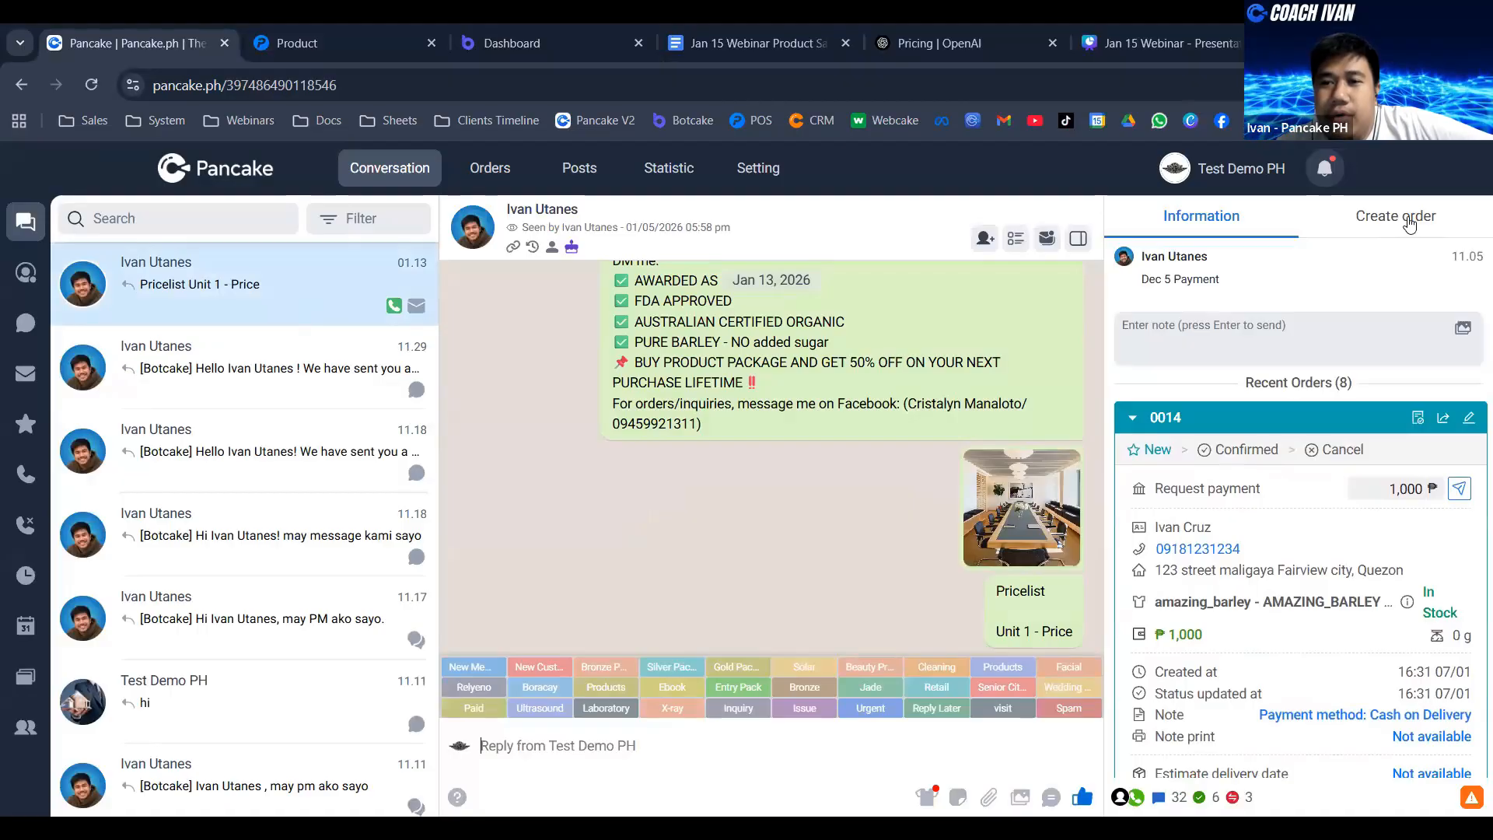
- Create an order from the conversation with one Air Jordan 1 Low, size 9 Black, for the prefilled customer
click(1412, 217)
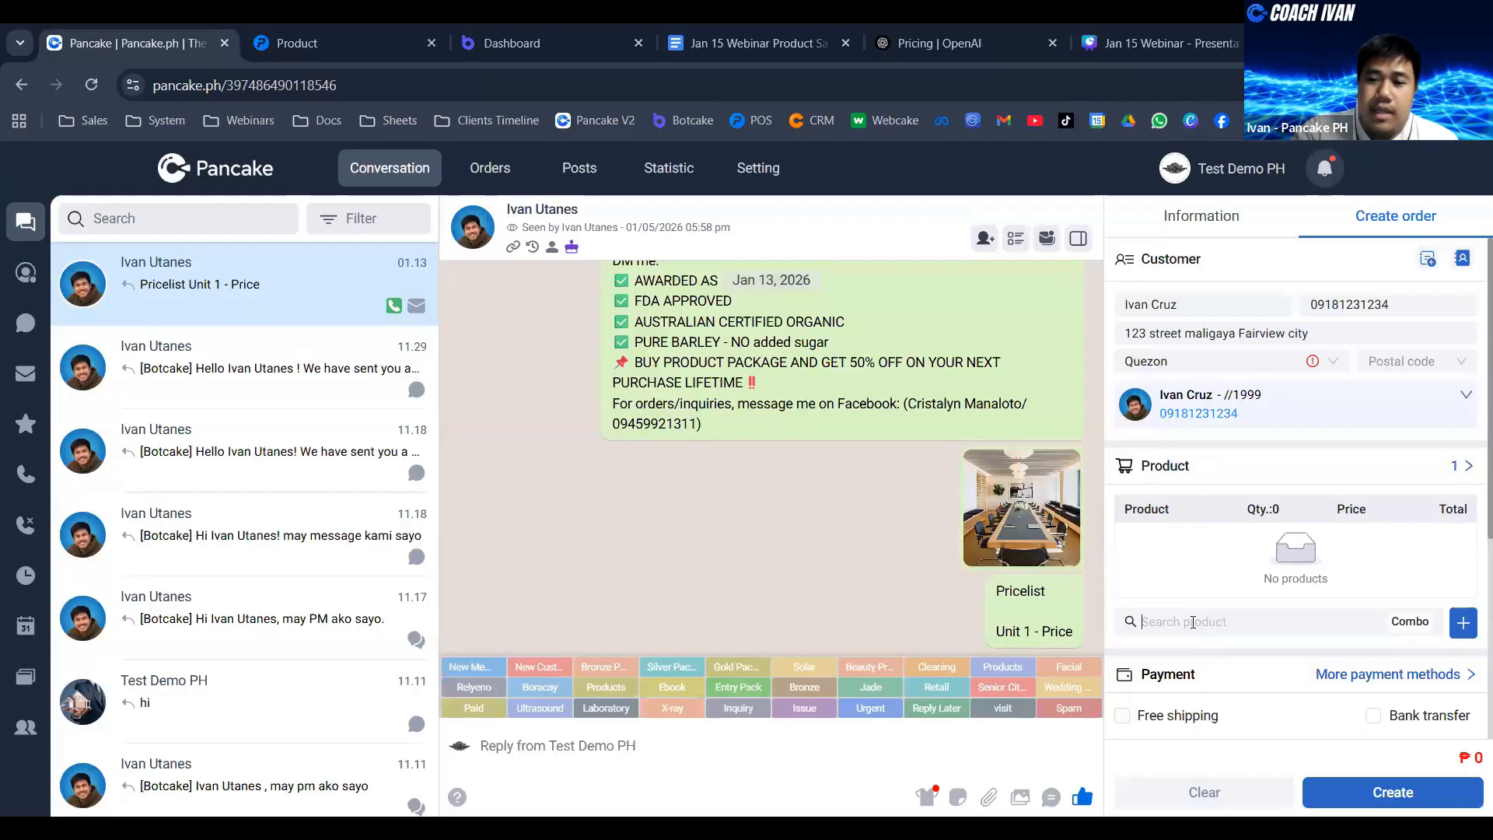
text(ai)
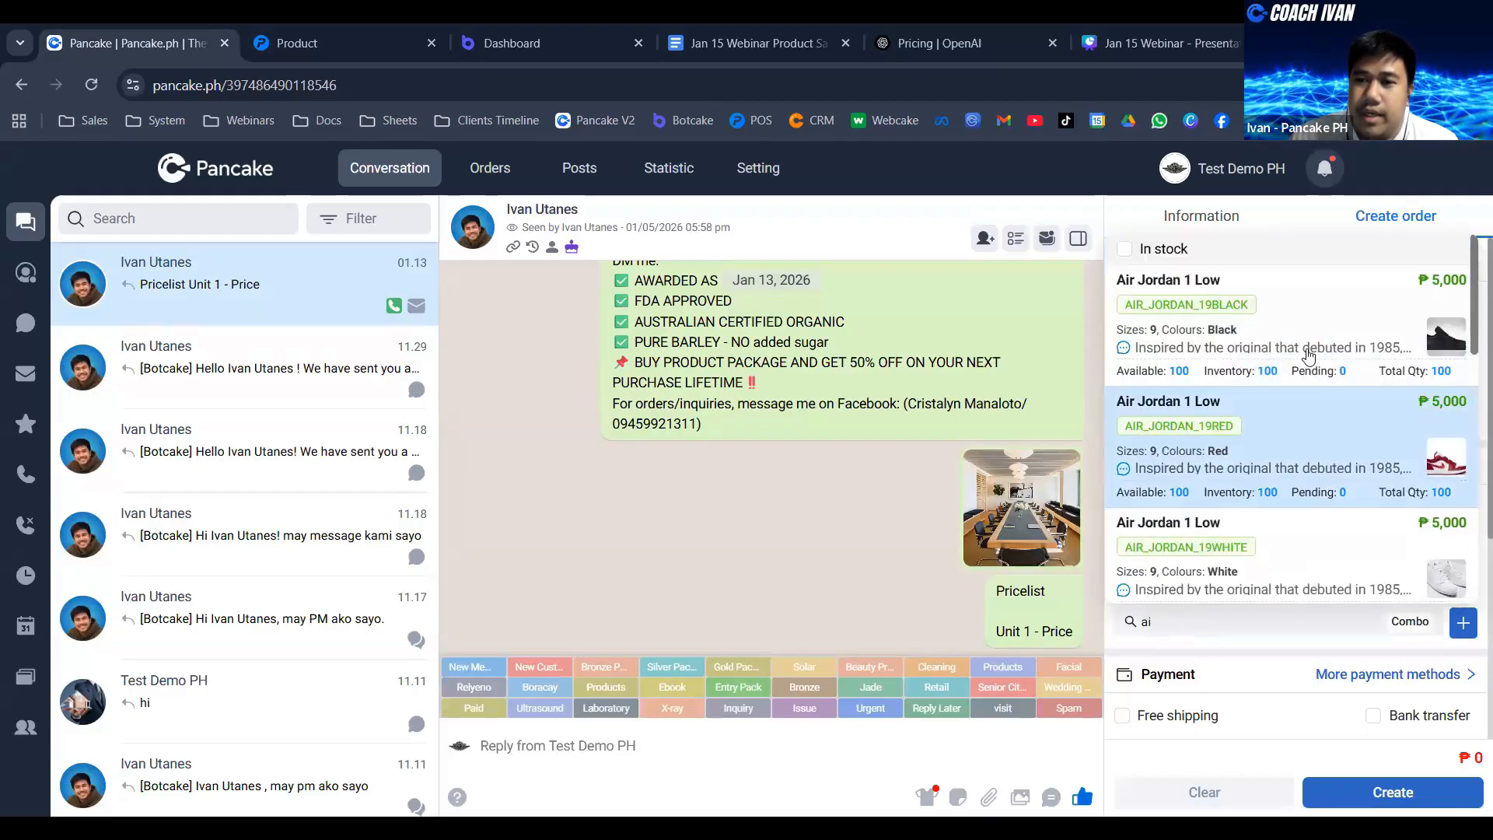
click(1264, 334)
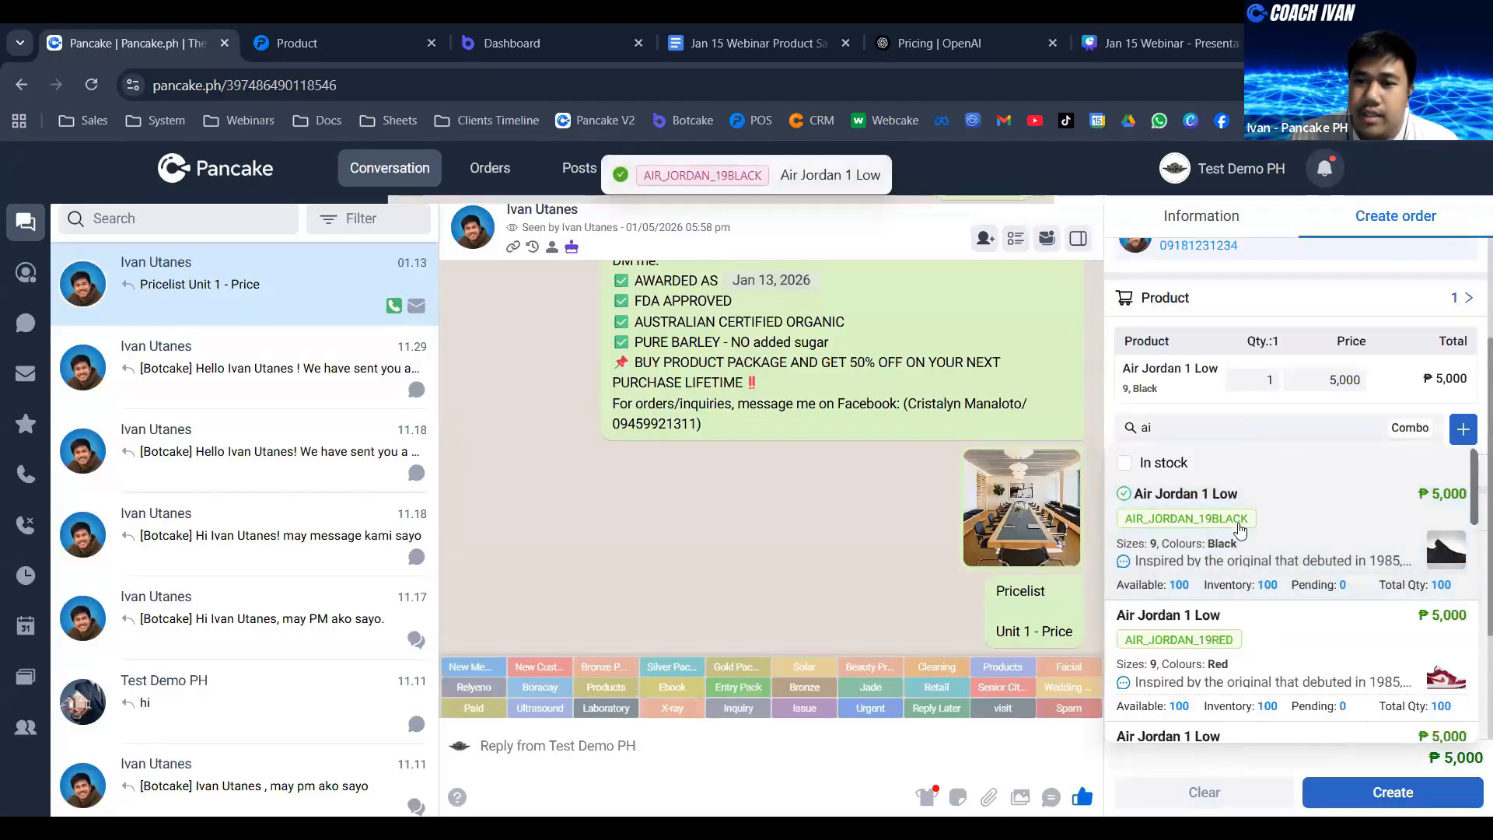
click(1423, 187)
scroll(1253, 674, down, 1)
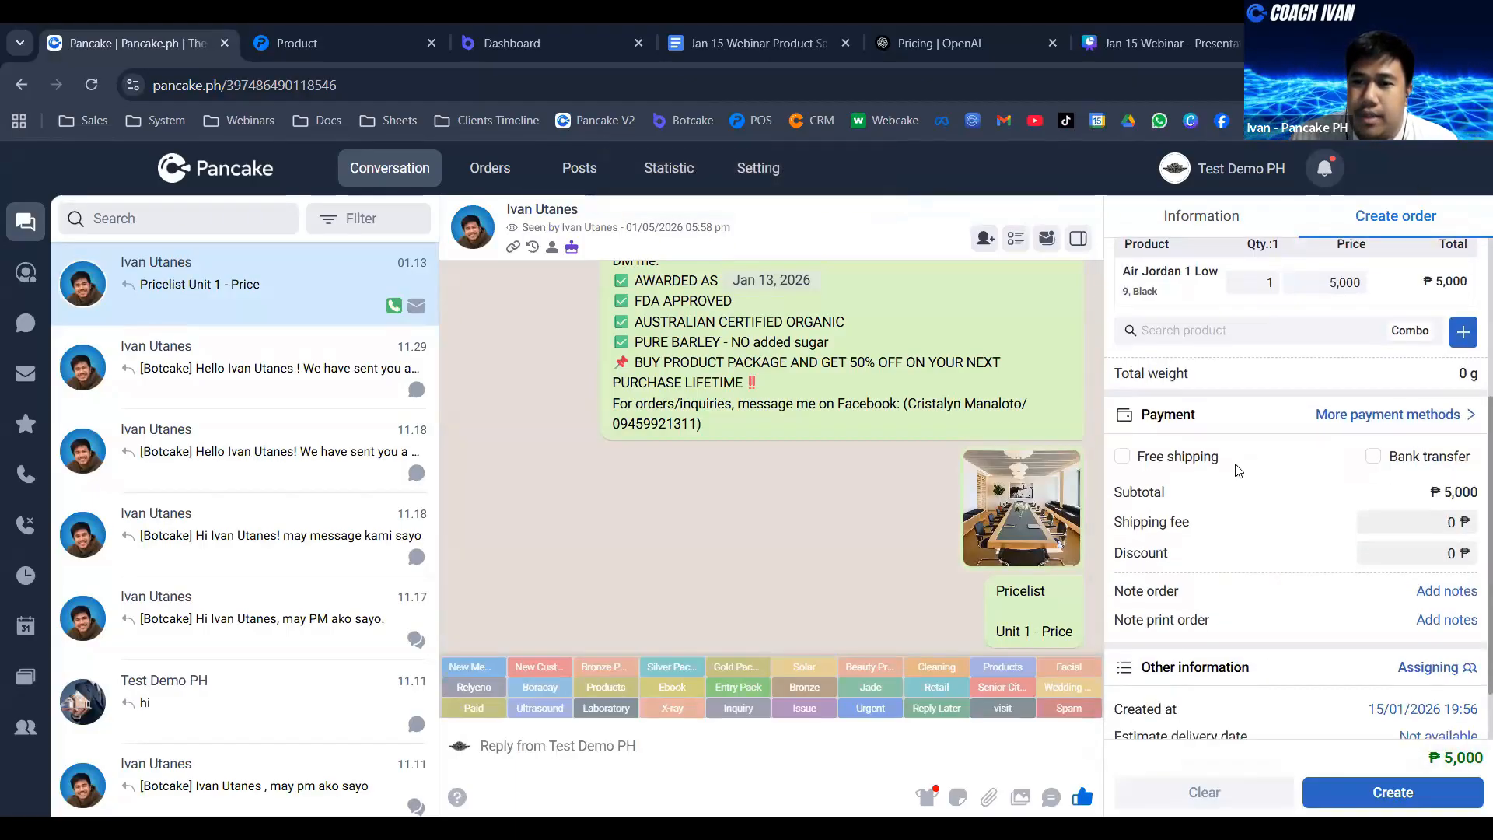
scroll(1244, 479, down, 1)
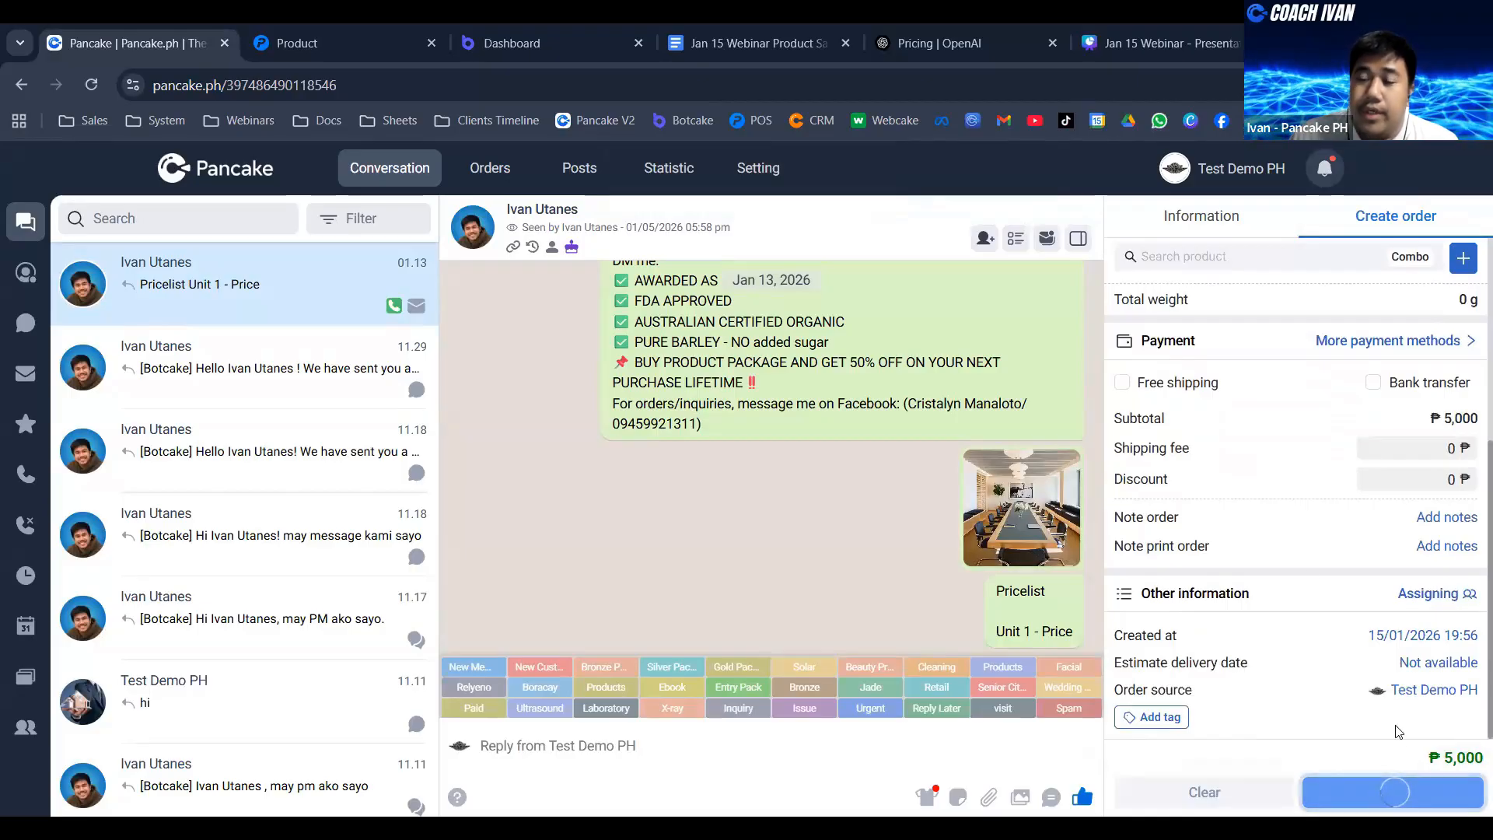
click(1414, 794)
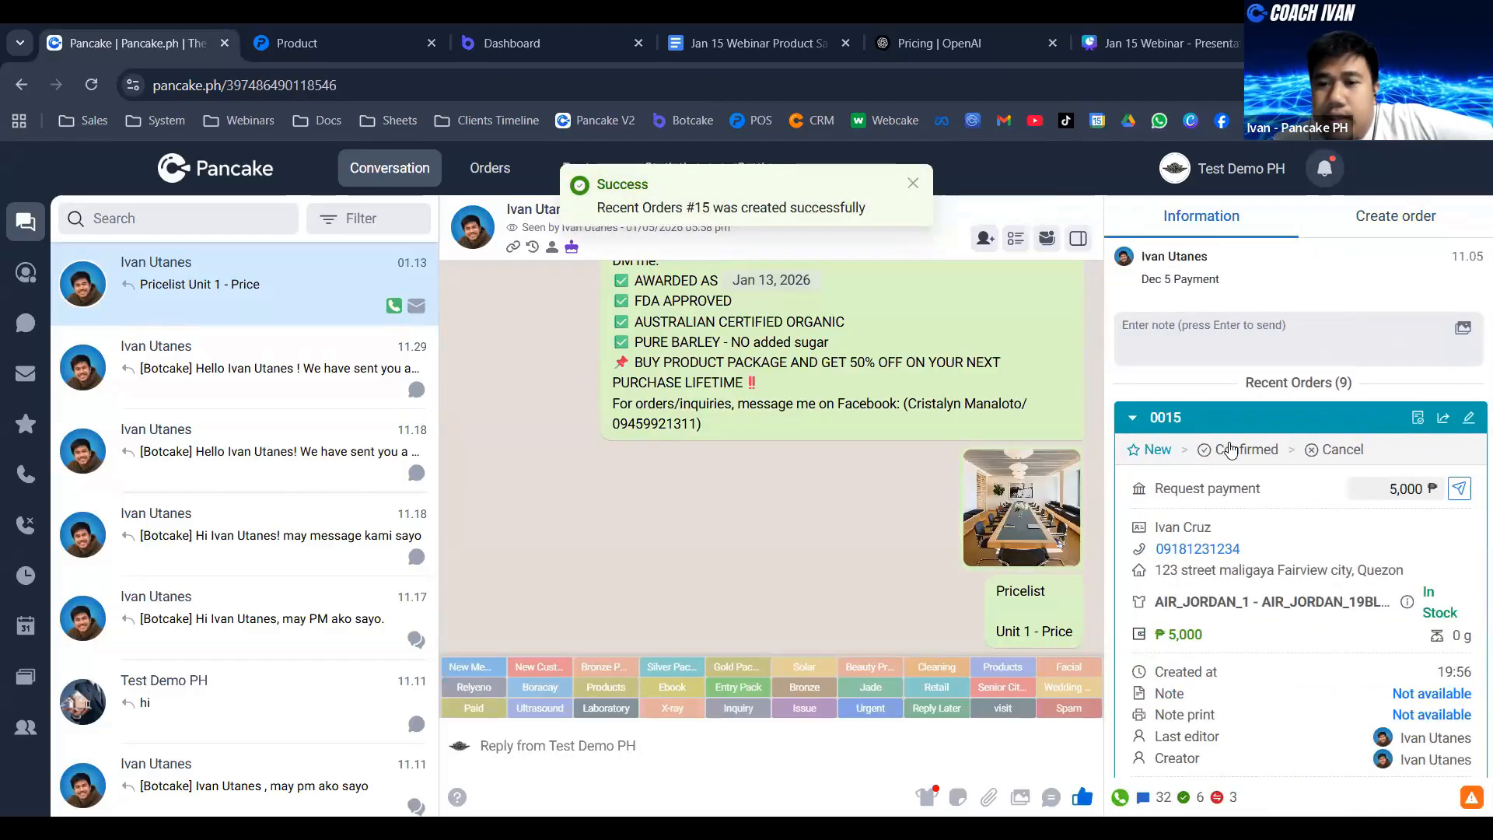
- Change the new order's status to Confirmed and review the order confirmation message in the conversation
click(1230, 449)
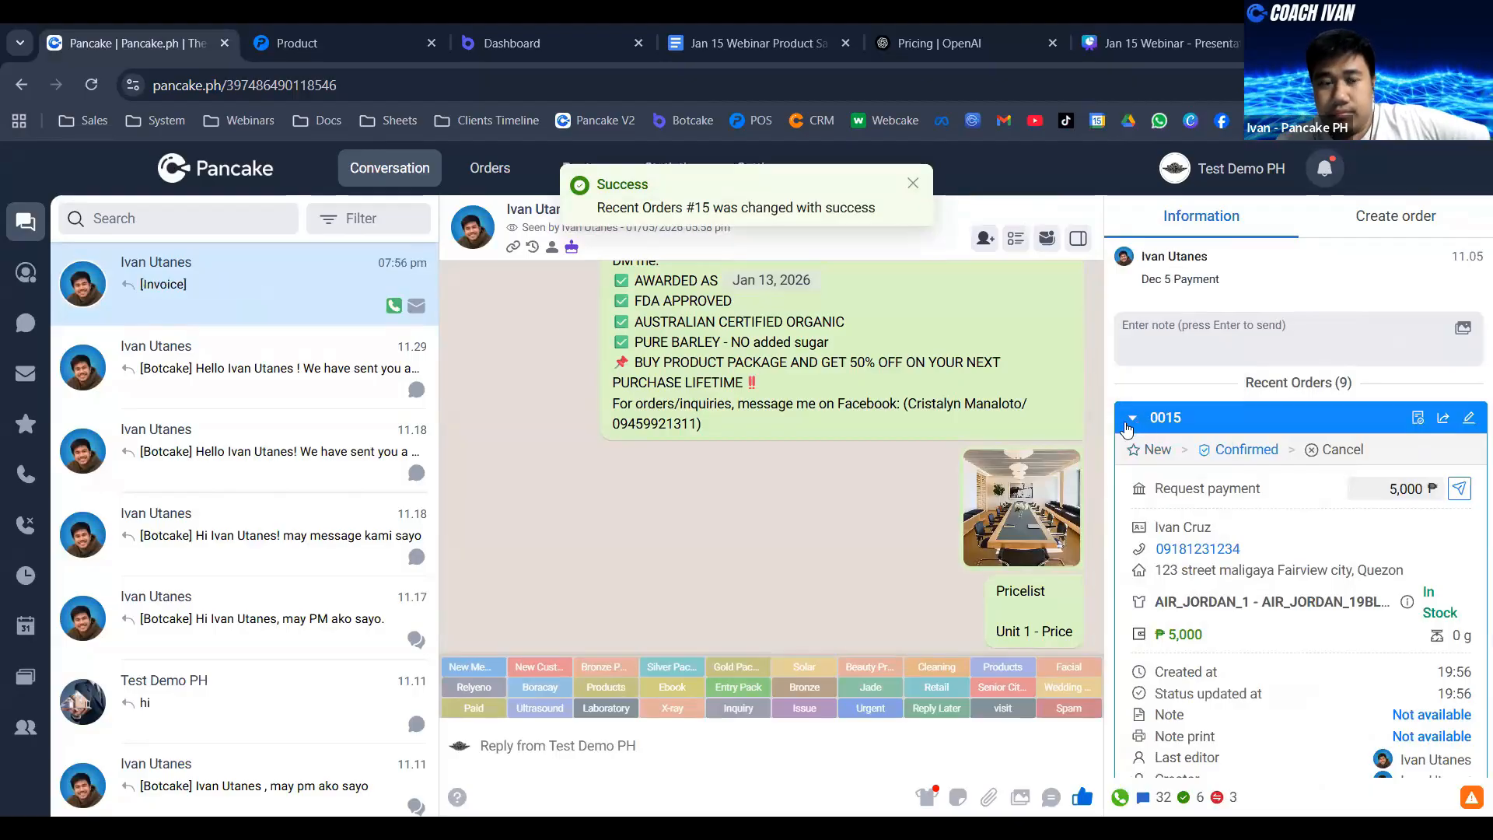
scroll(1035, 418, up, 1)
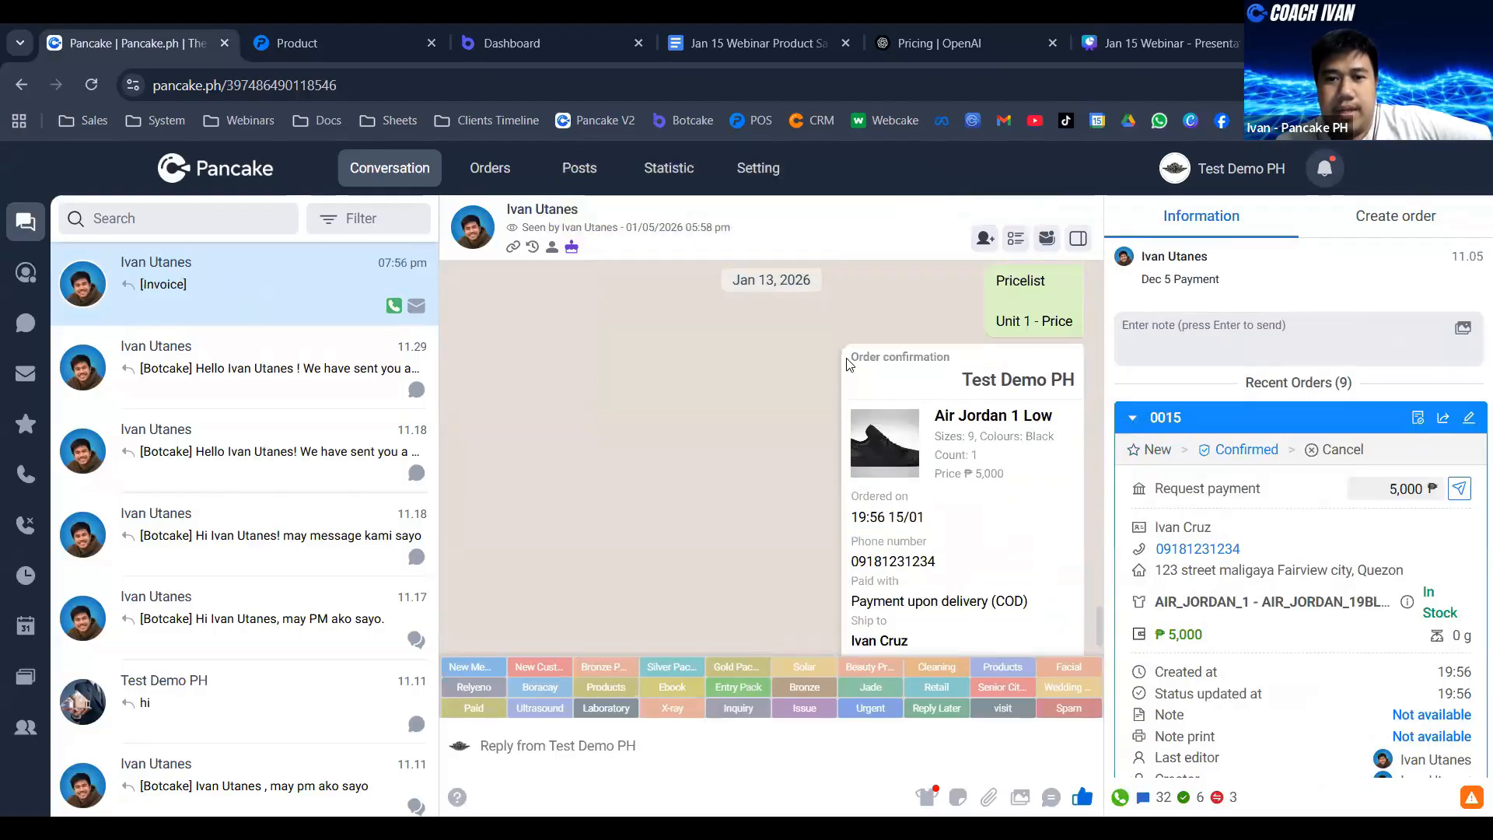
drag(848, 364, 1037, 606)
scroll(1039, 465, up, 1)
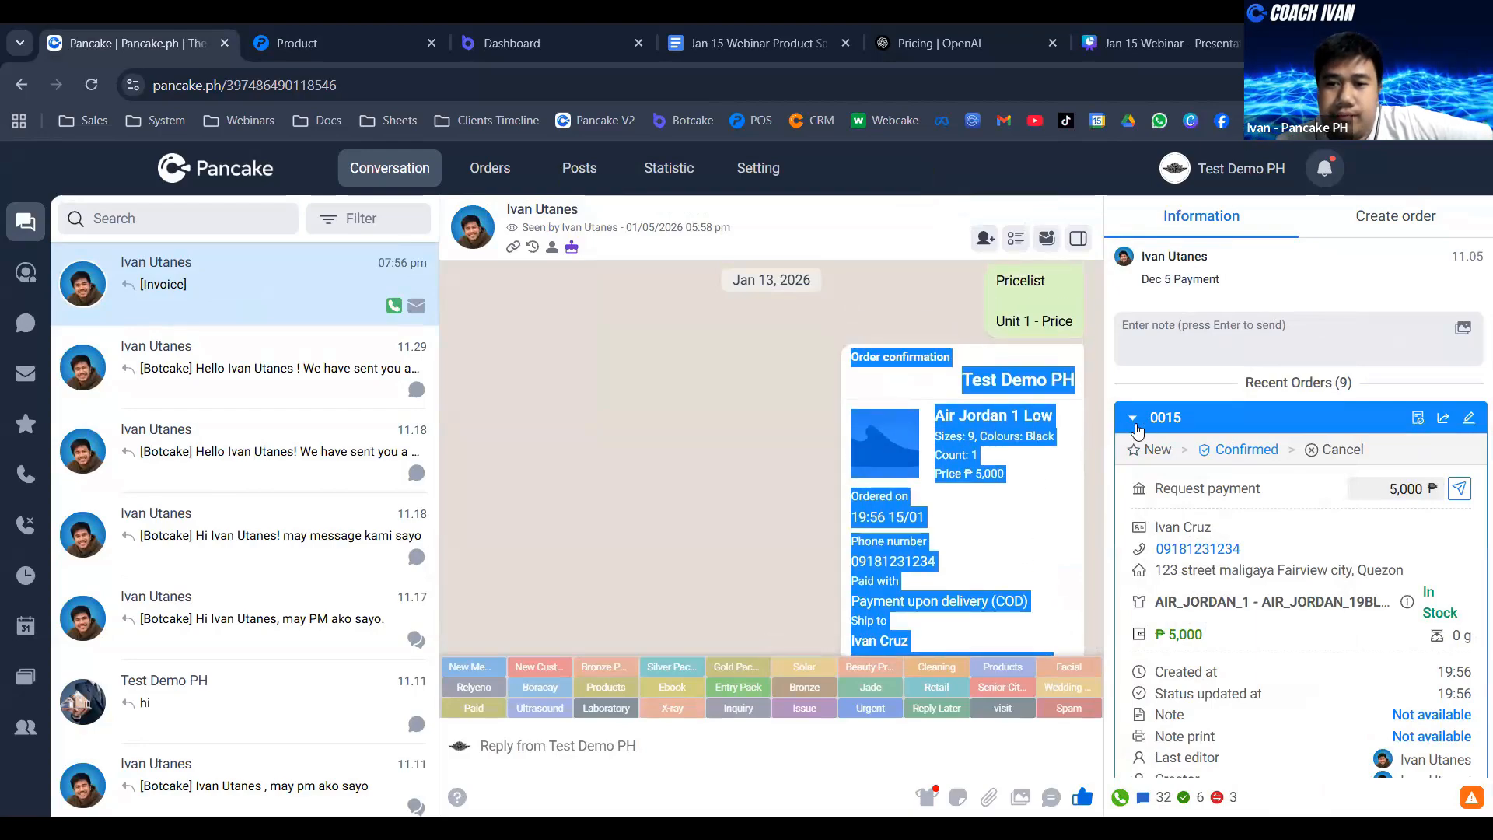
- Expand and collapse entries in the customer's recent orders to compare their statuses and details
click(1134, 419)
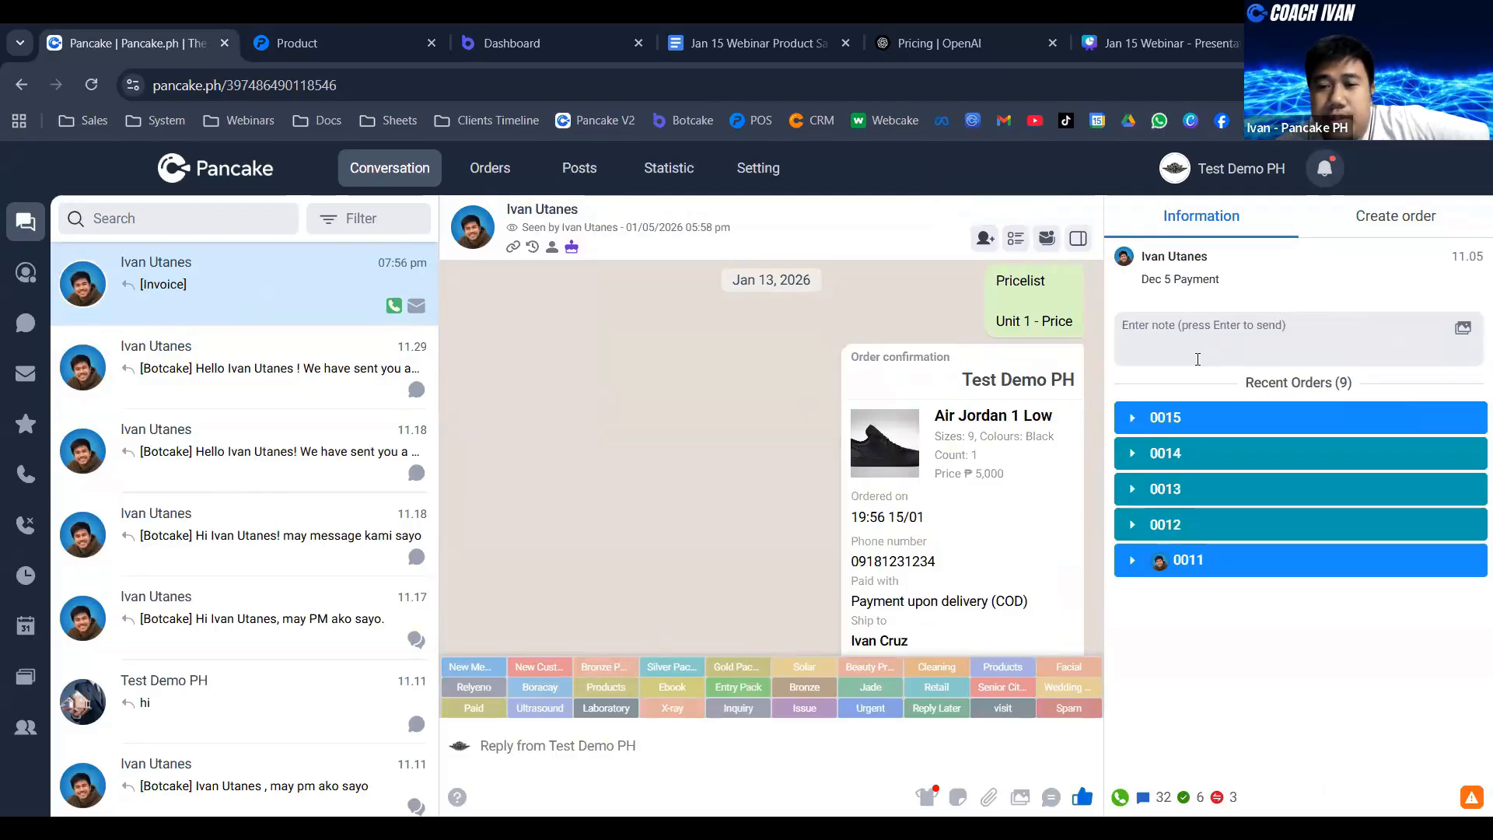
click(1137, 424)
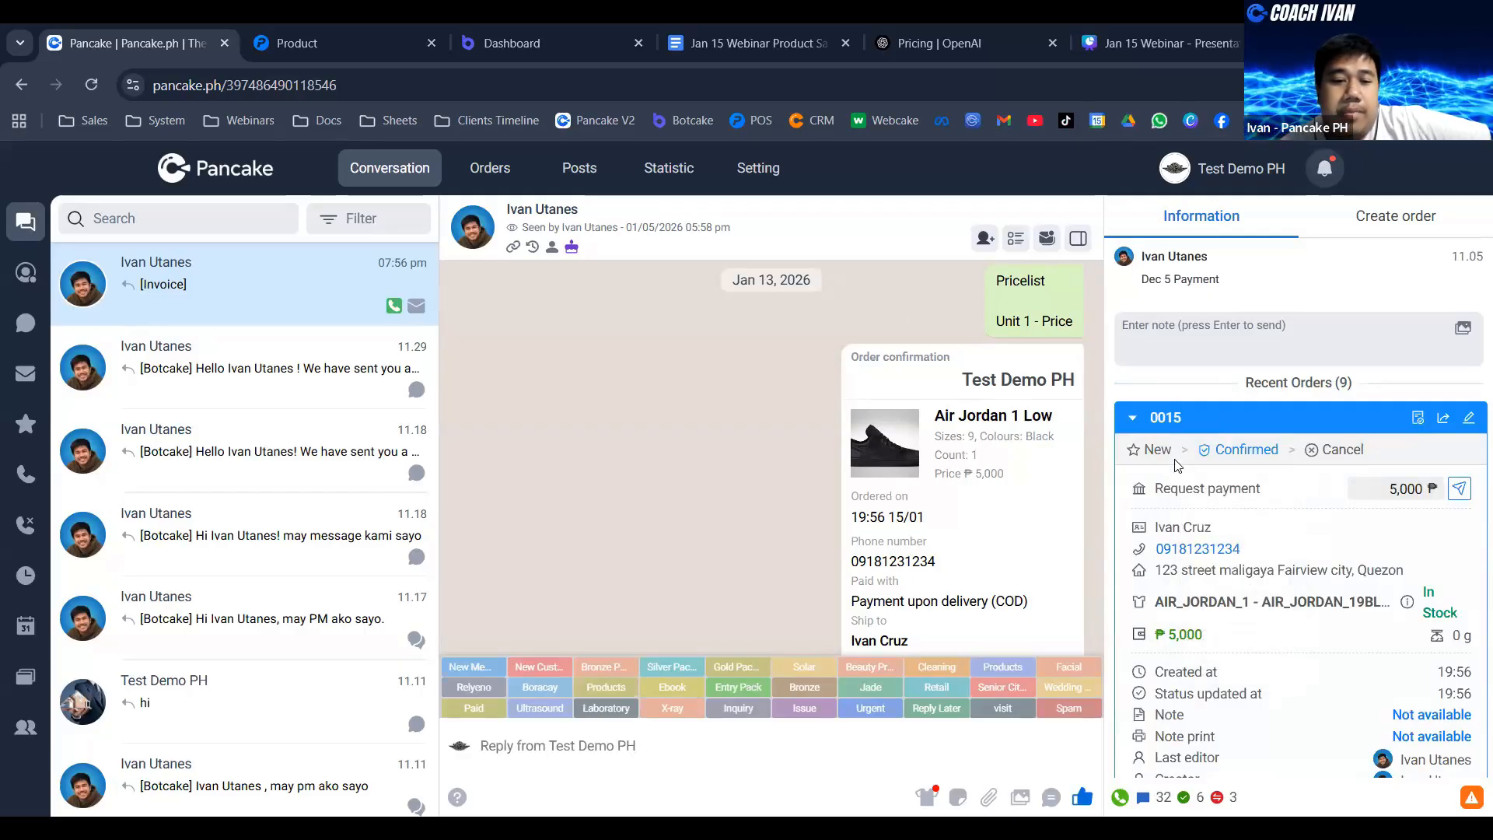
click(1129, 420)
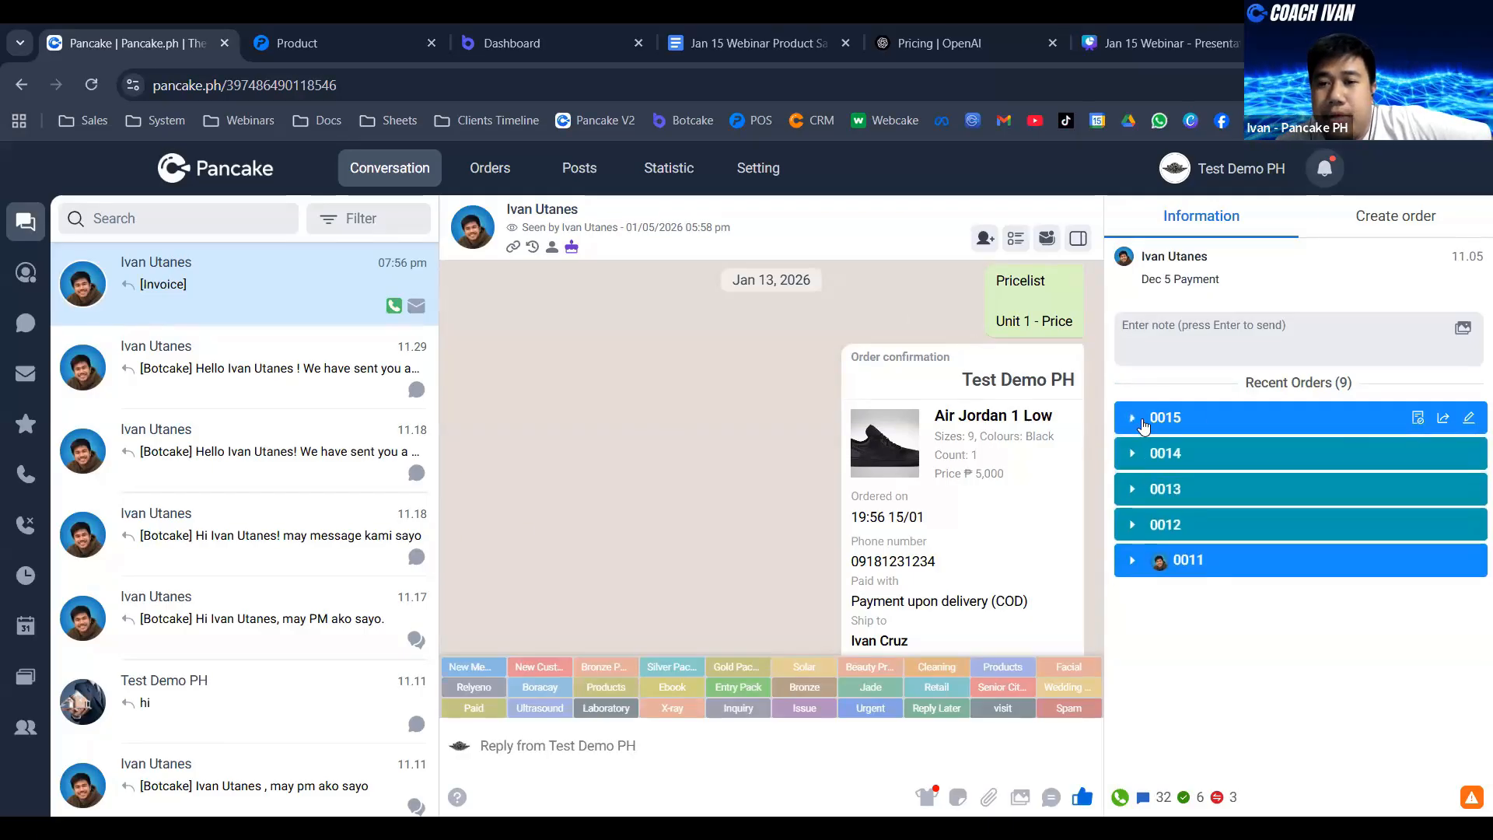
click(1134, 459)
click(1134, 460)
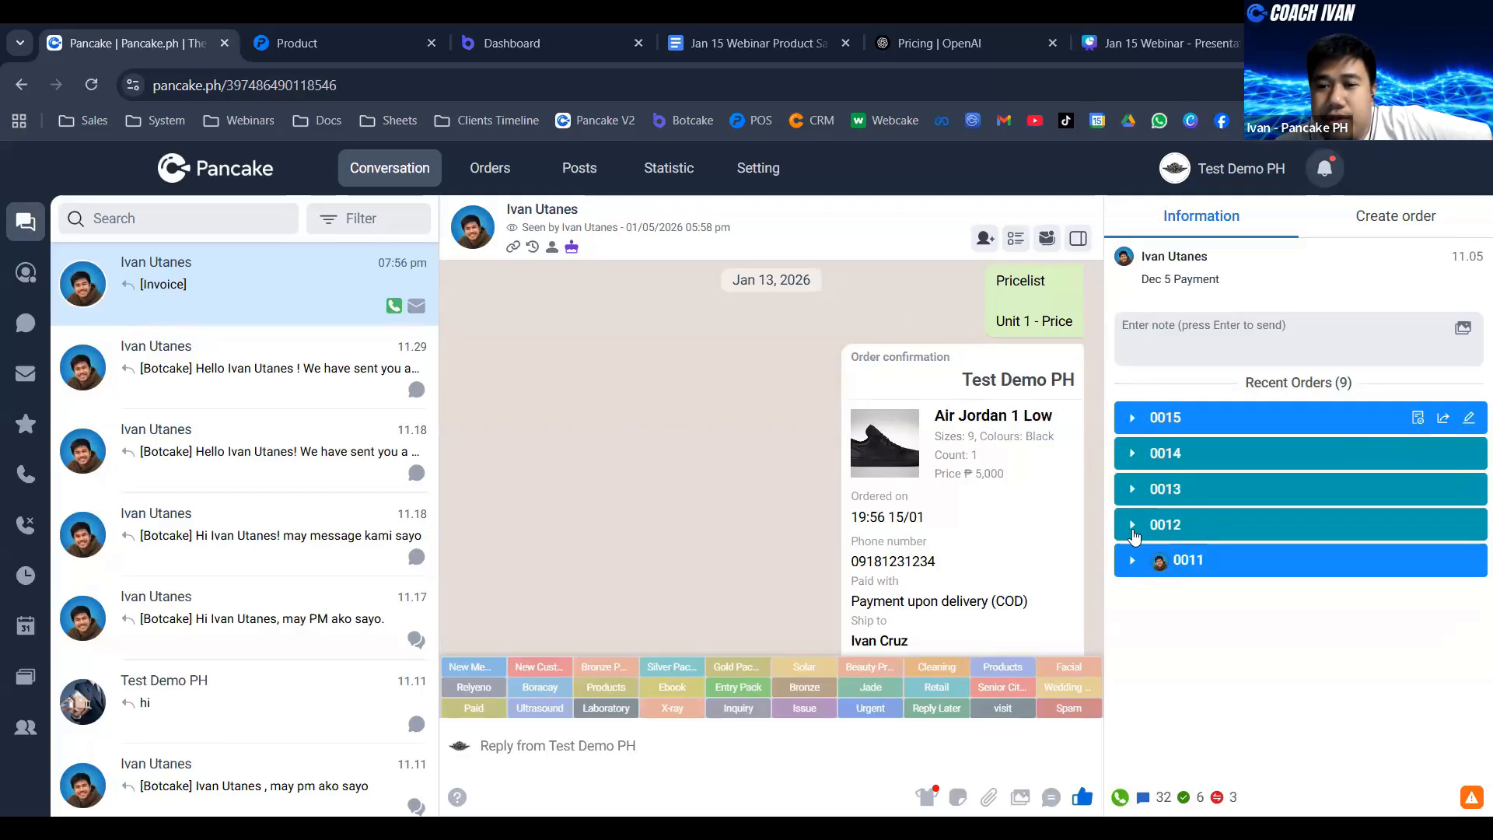
click(1253, 515)
scroll(1259, 510, down, 3)
scroll(1259, 511, up, 3)
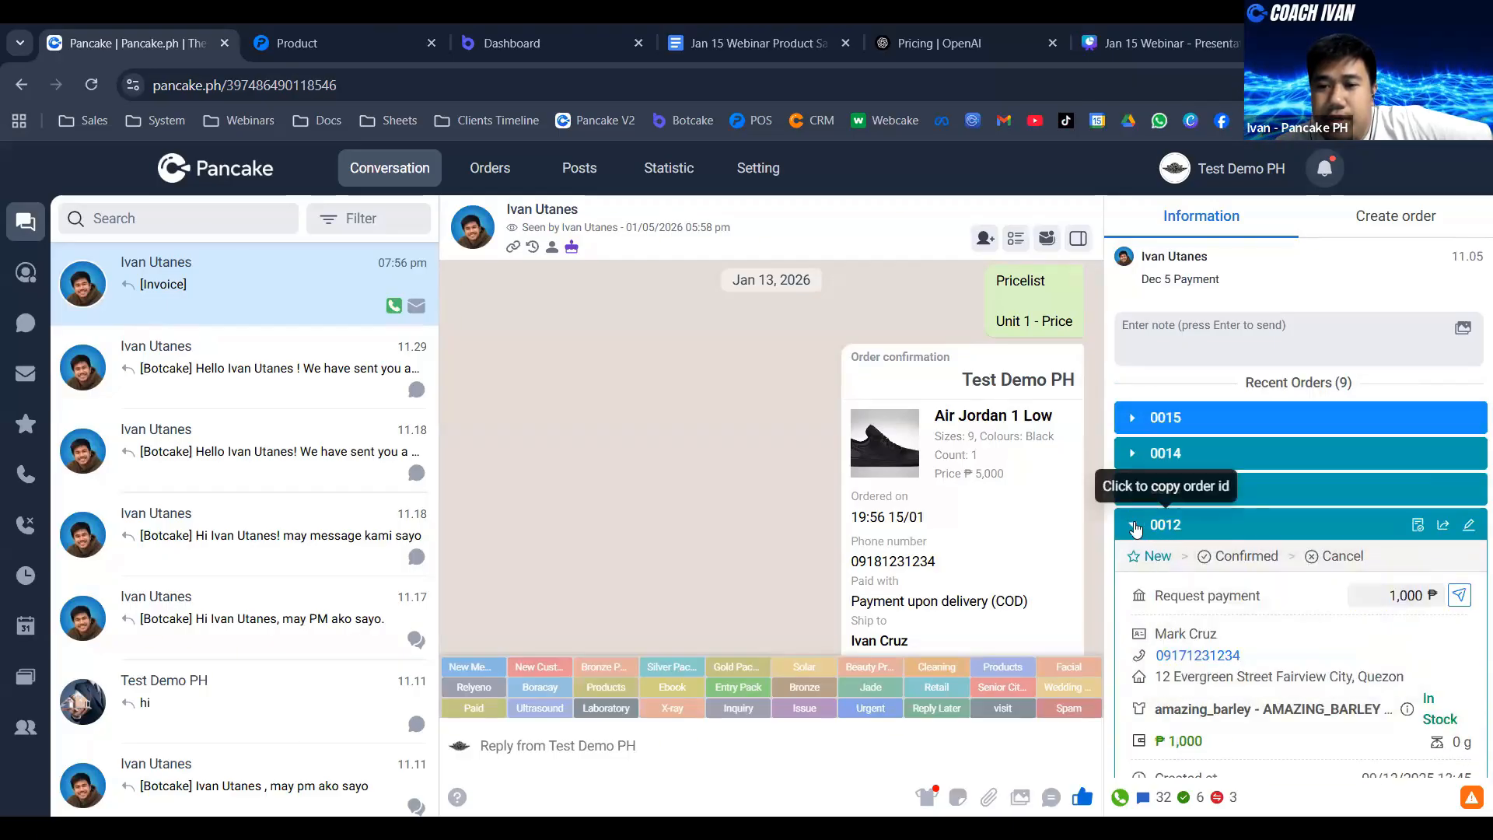
click(1282, 528)
click(1130, 561)
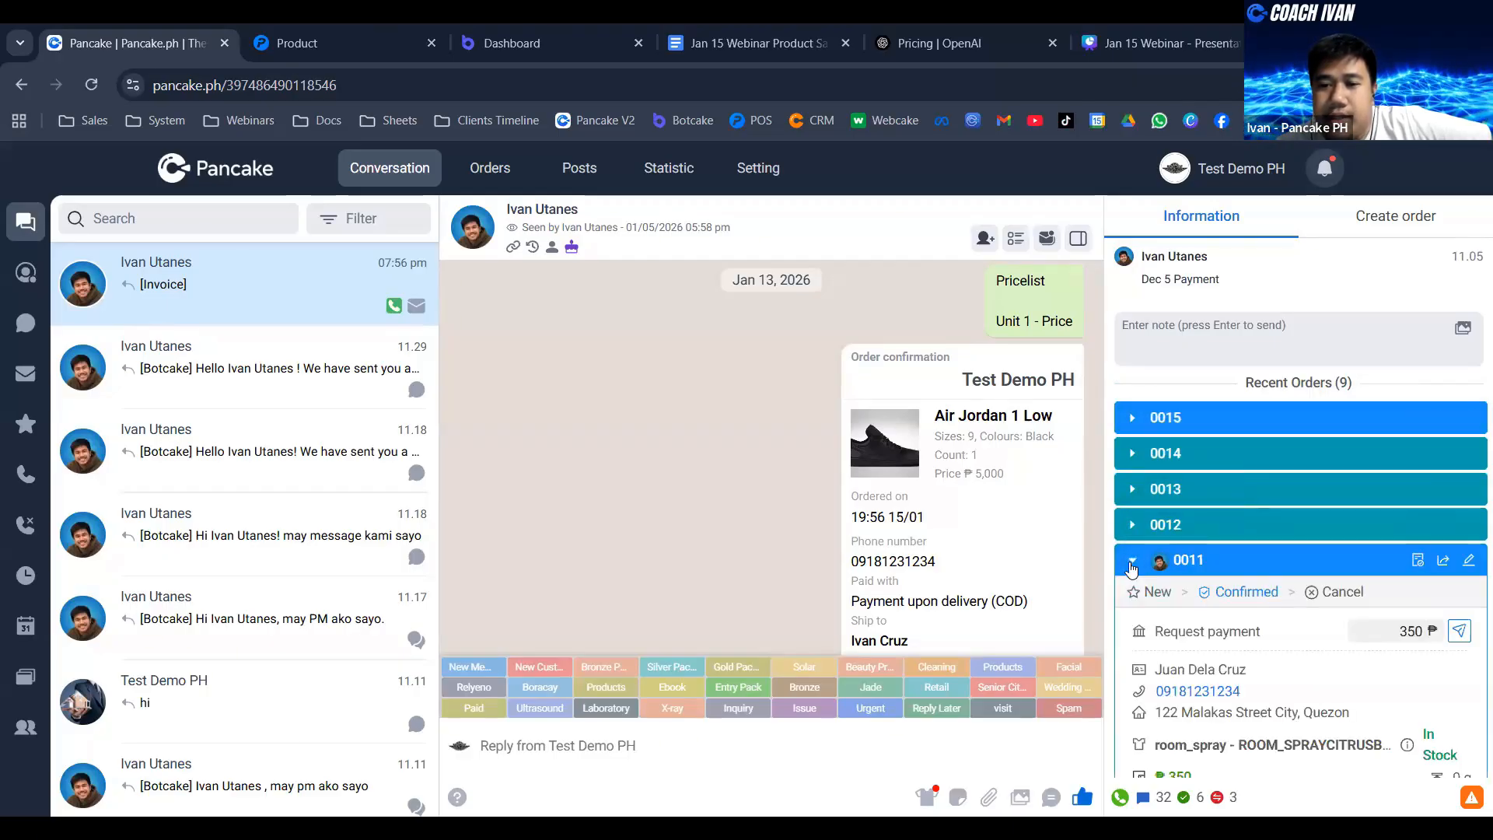
click(1129, 561)
scroll(1093, 547, down, 1)
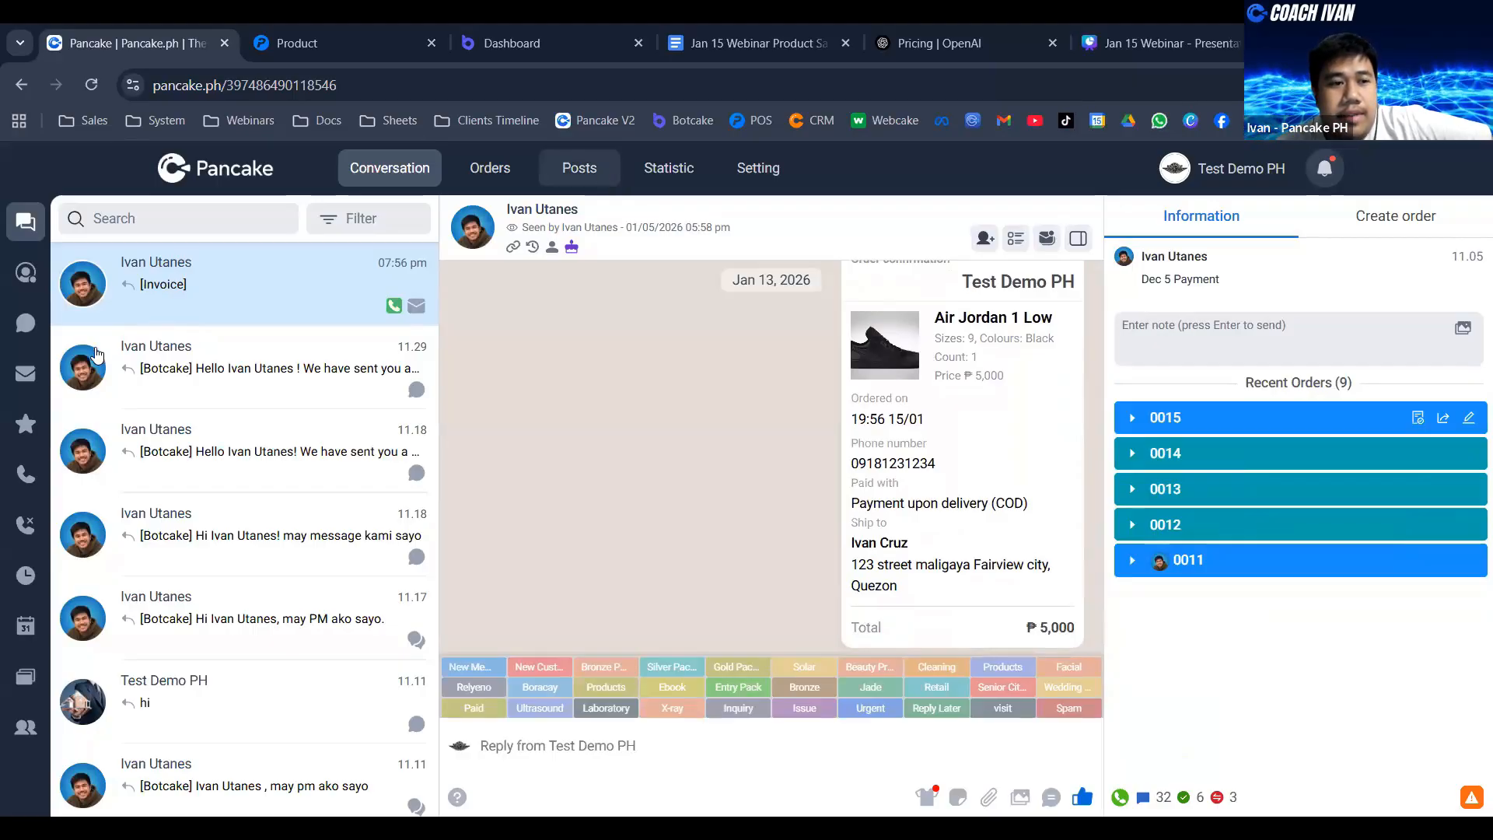
- Switch to the POS order list and open the newest order's details
key(ctrl+Tab)
click(78, 372)
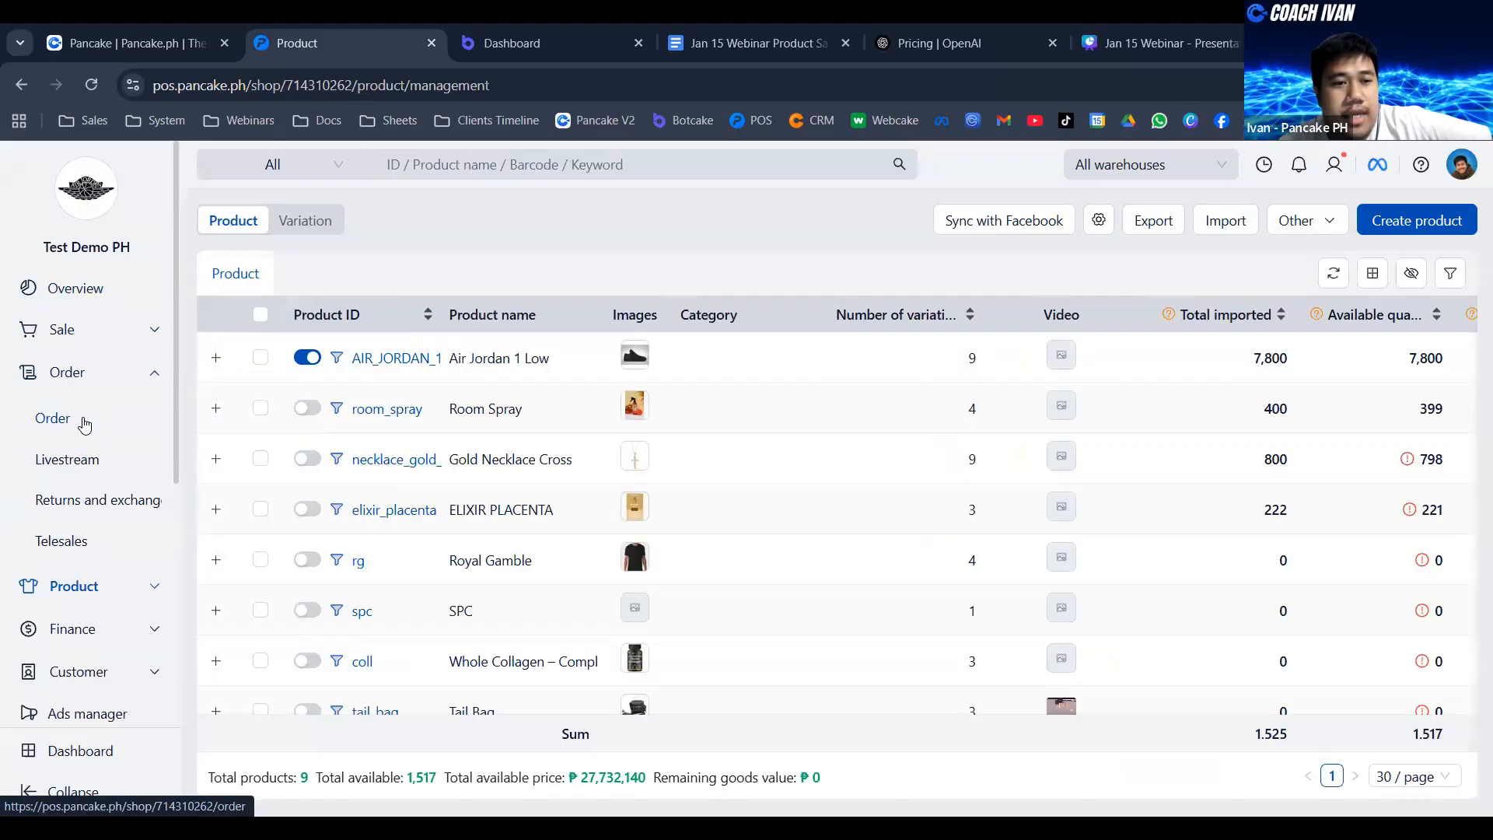
click(84, 423)
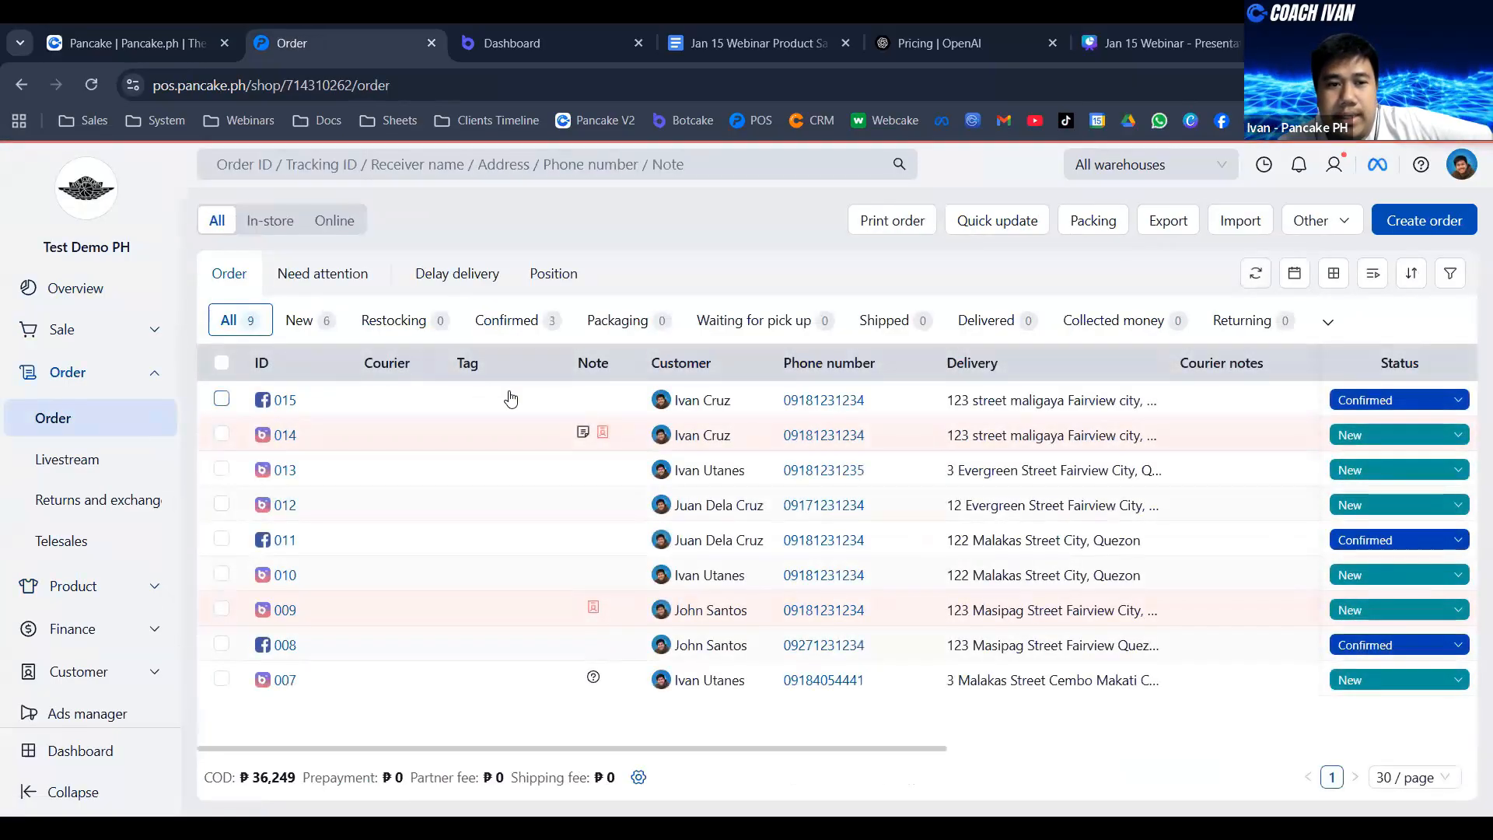
click(469, 400)
click(595, 406)
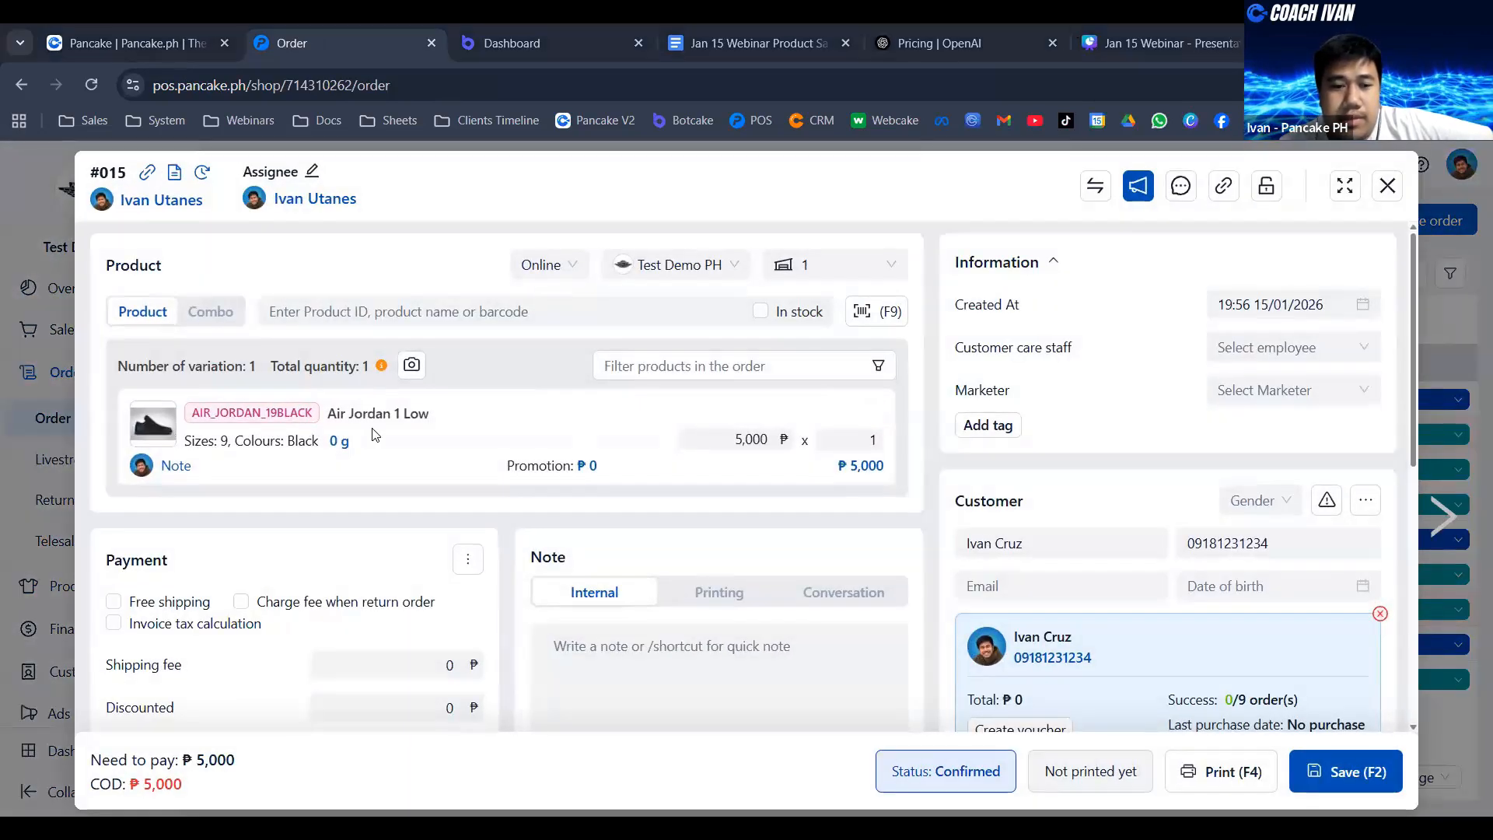
- Bring up the order's print preview, cancel the printing and close the order details
scroll(1005, 420, down, 2)
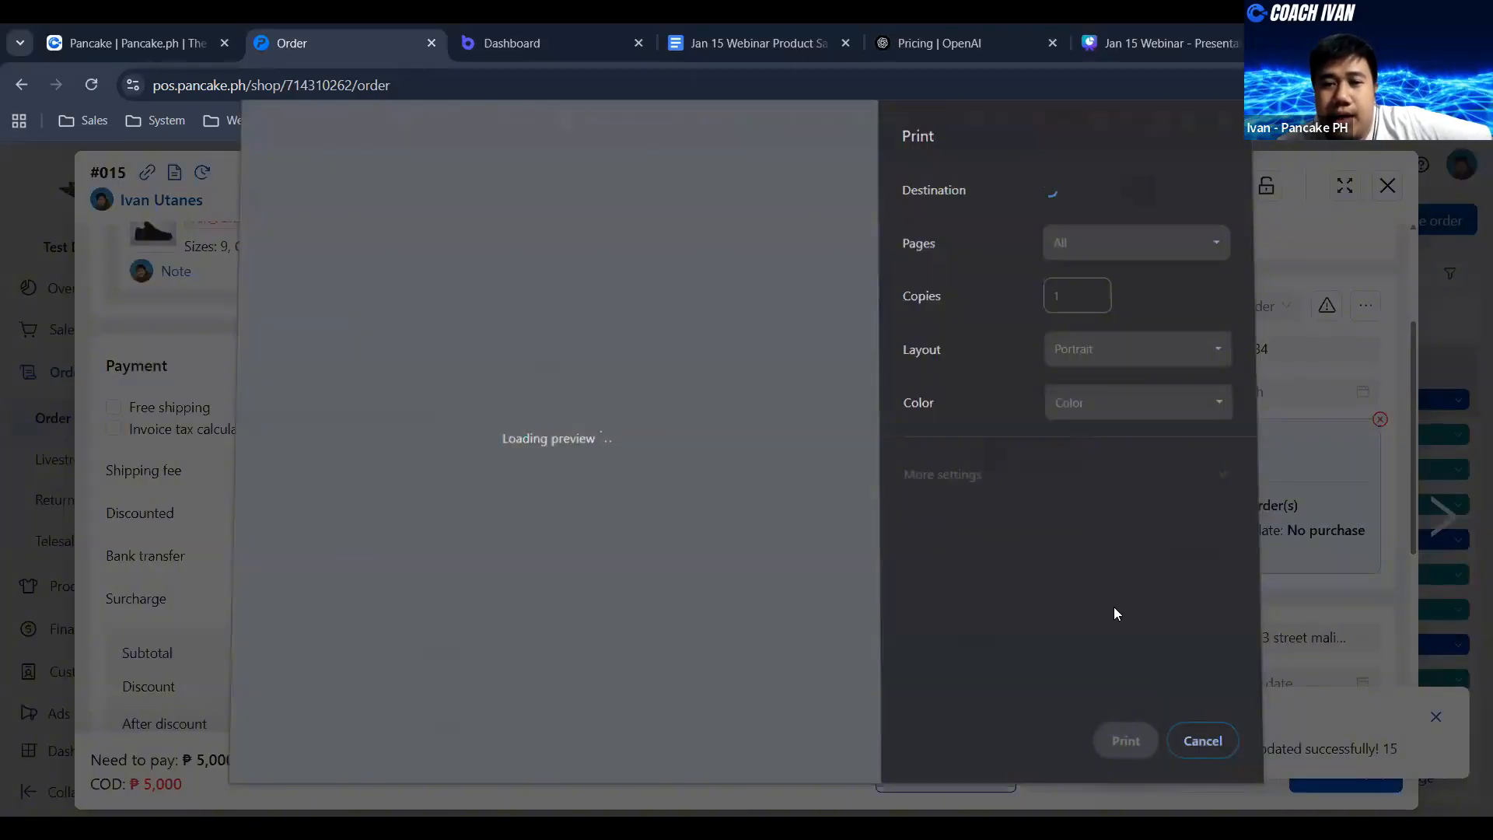
click(1204, 740)
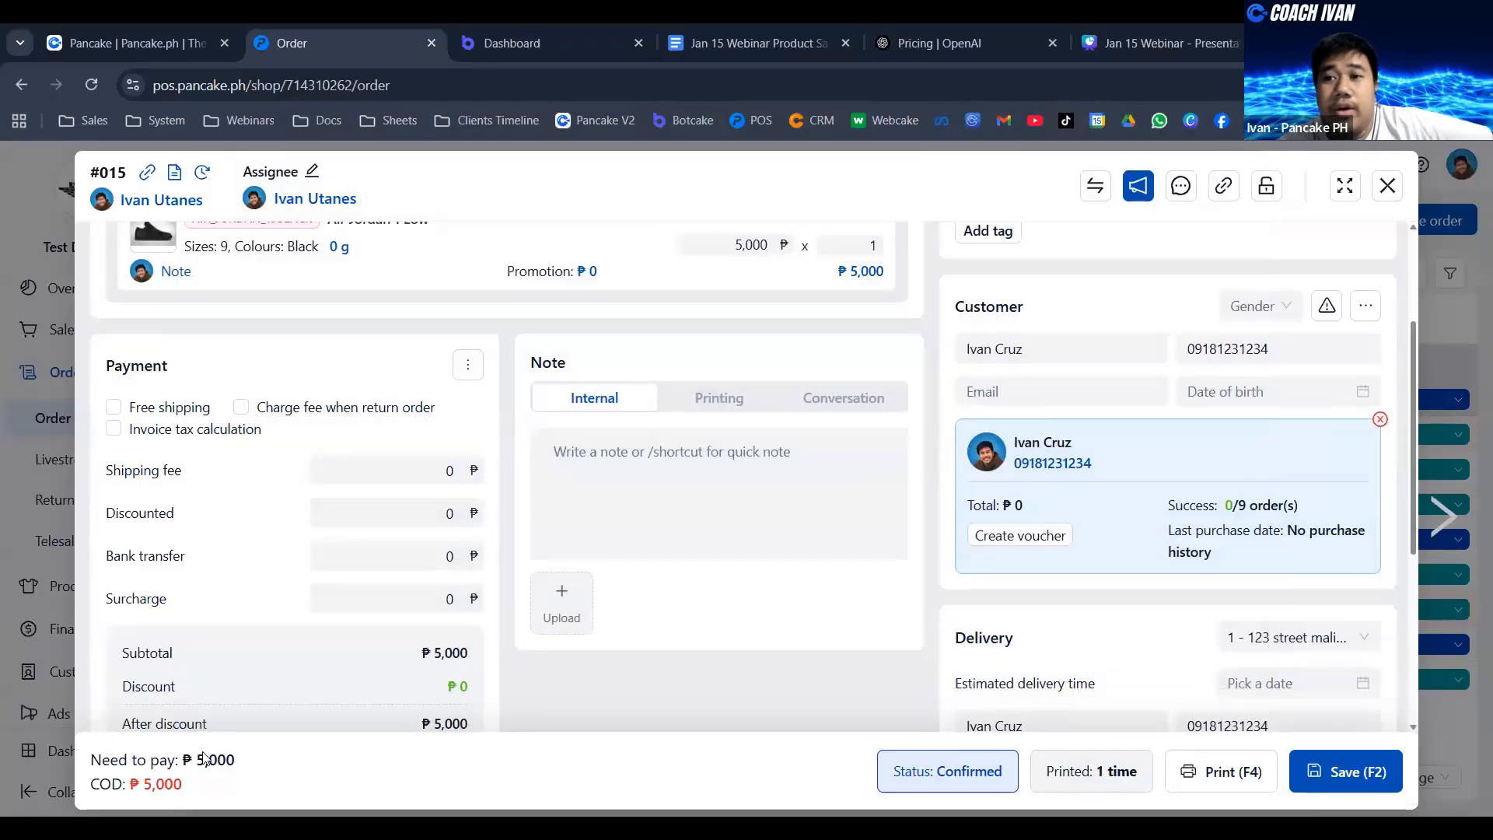
click(1387, 186)
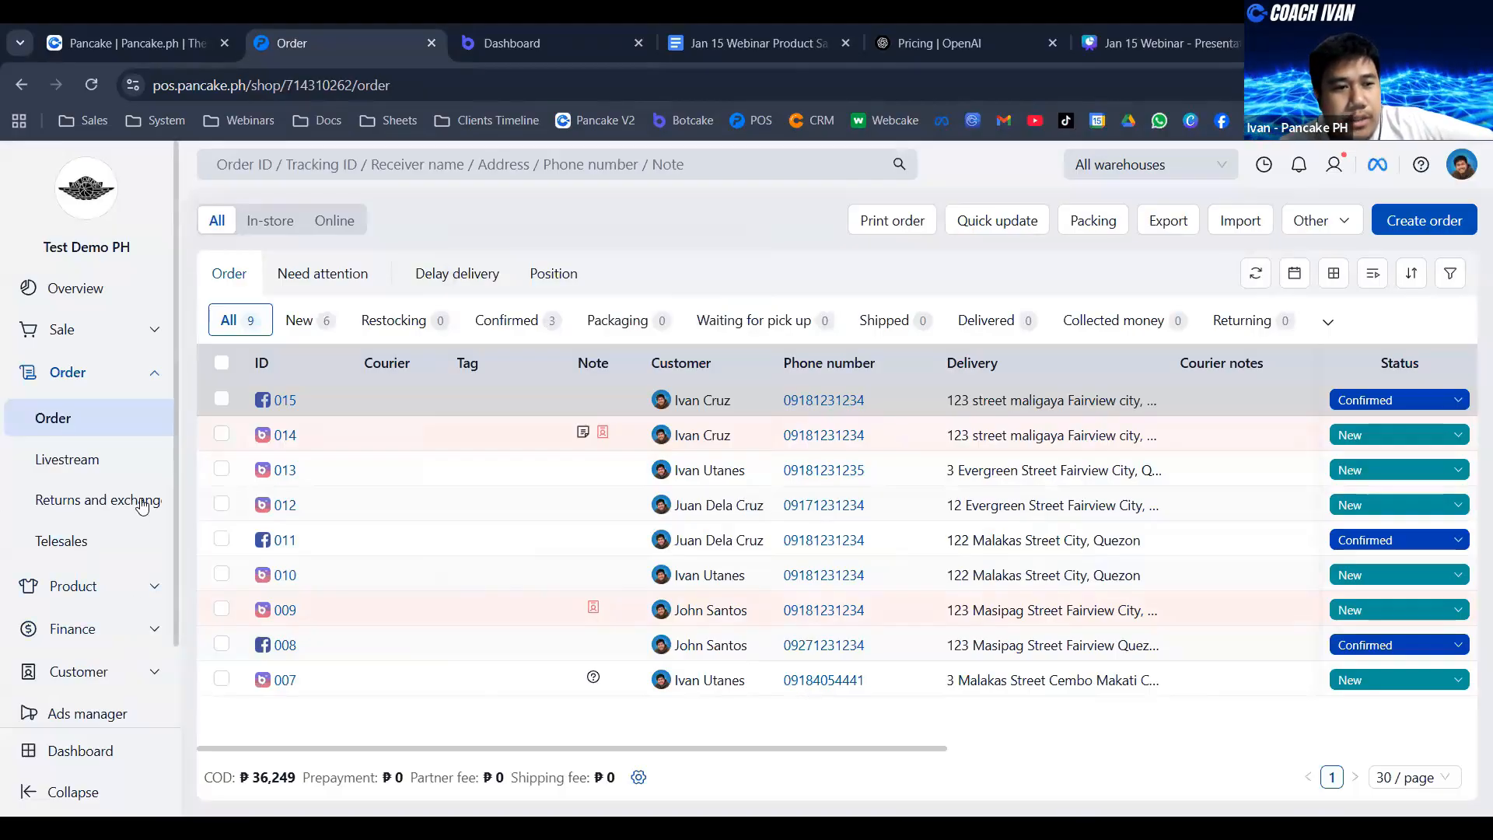
- Open the shop's courier settings under Transport and review the available shipping partners
click(136, 375)
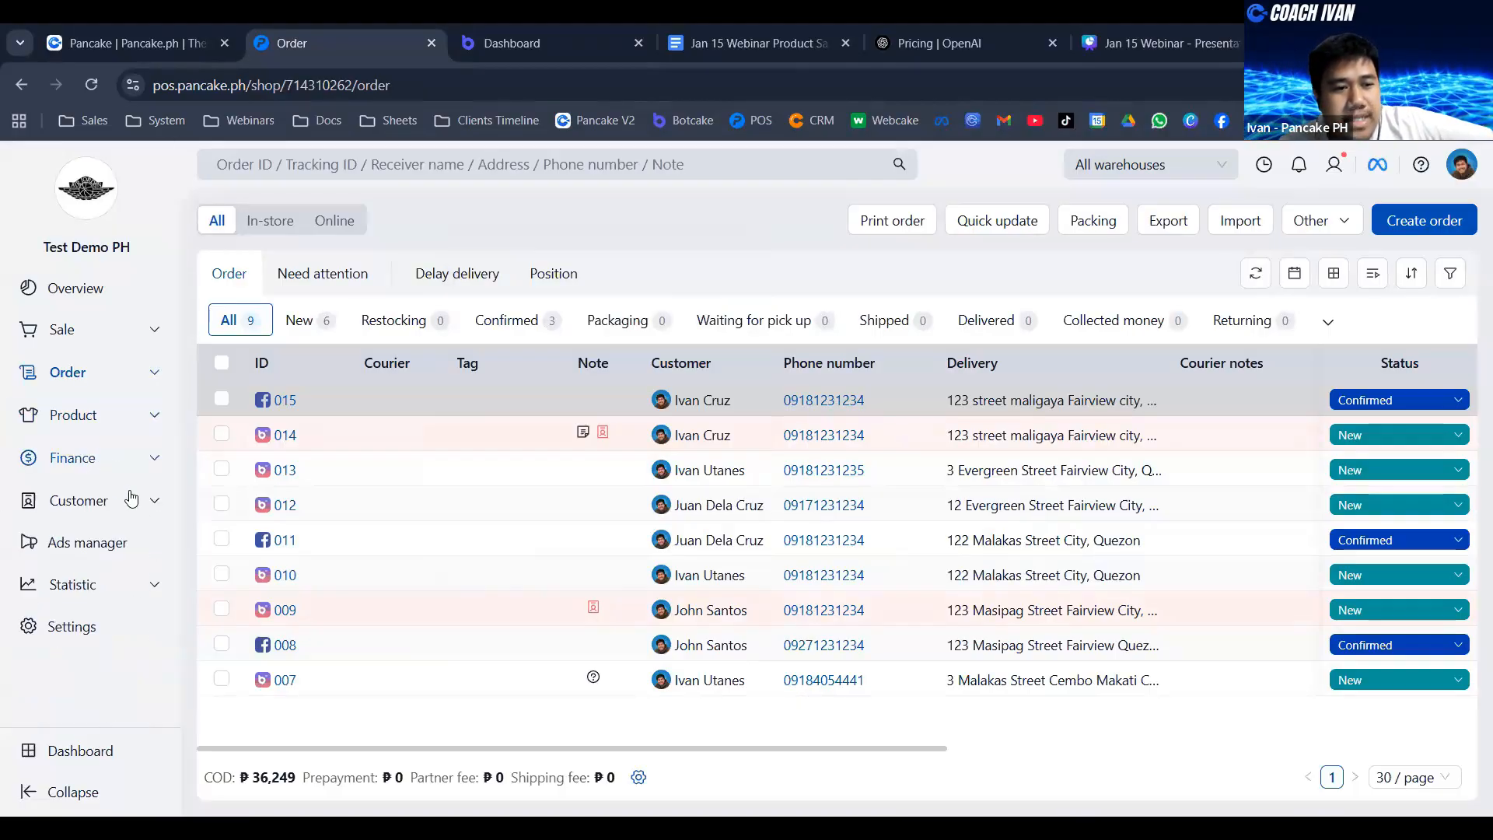
click(73, 626)
scroll(1022, 462, down, 3)
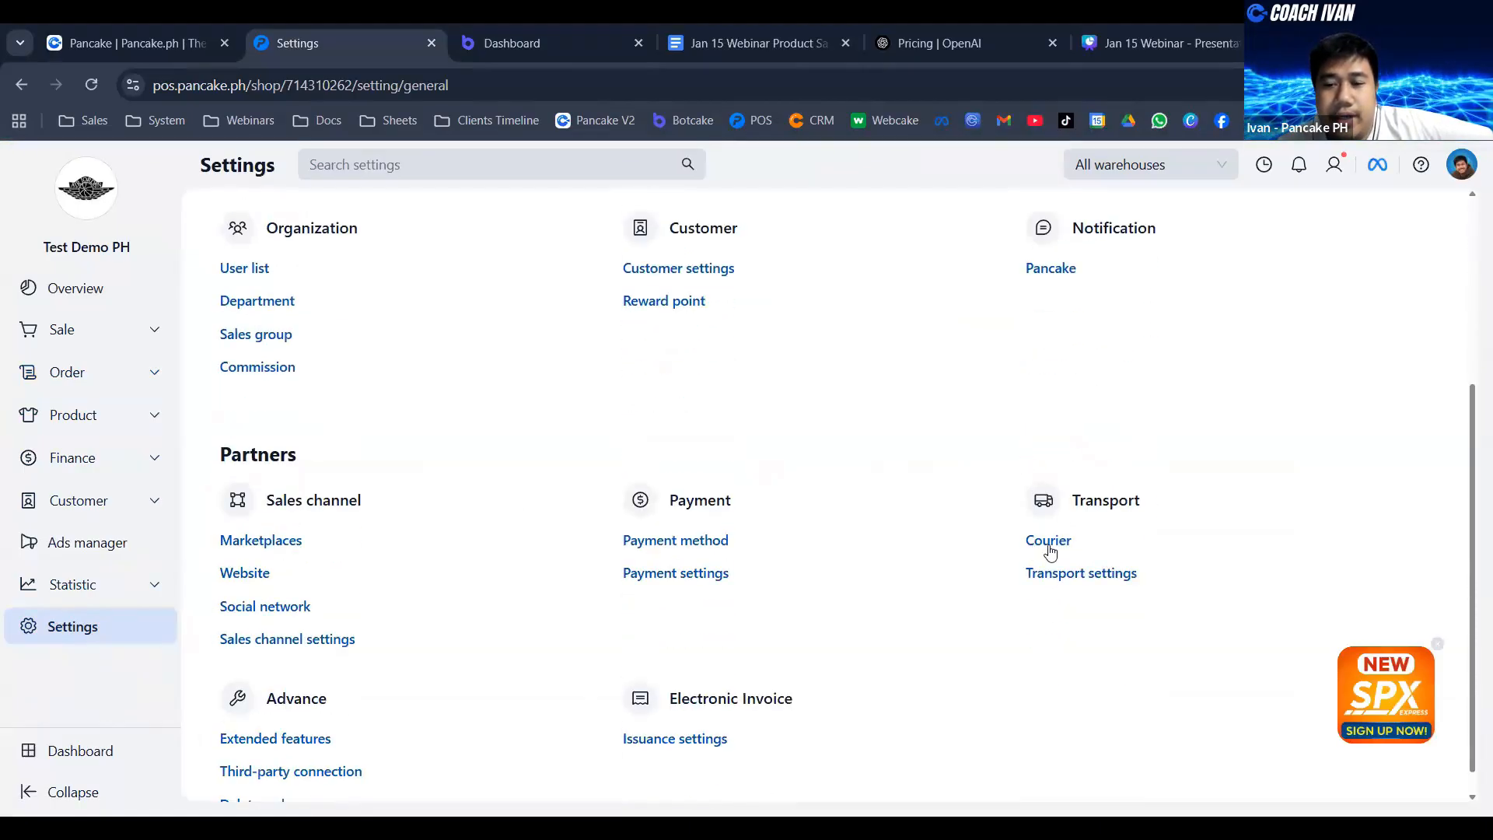
click(1037, 539)
scroll(1153, 382, down, 1)
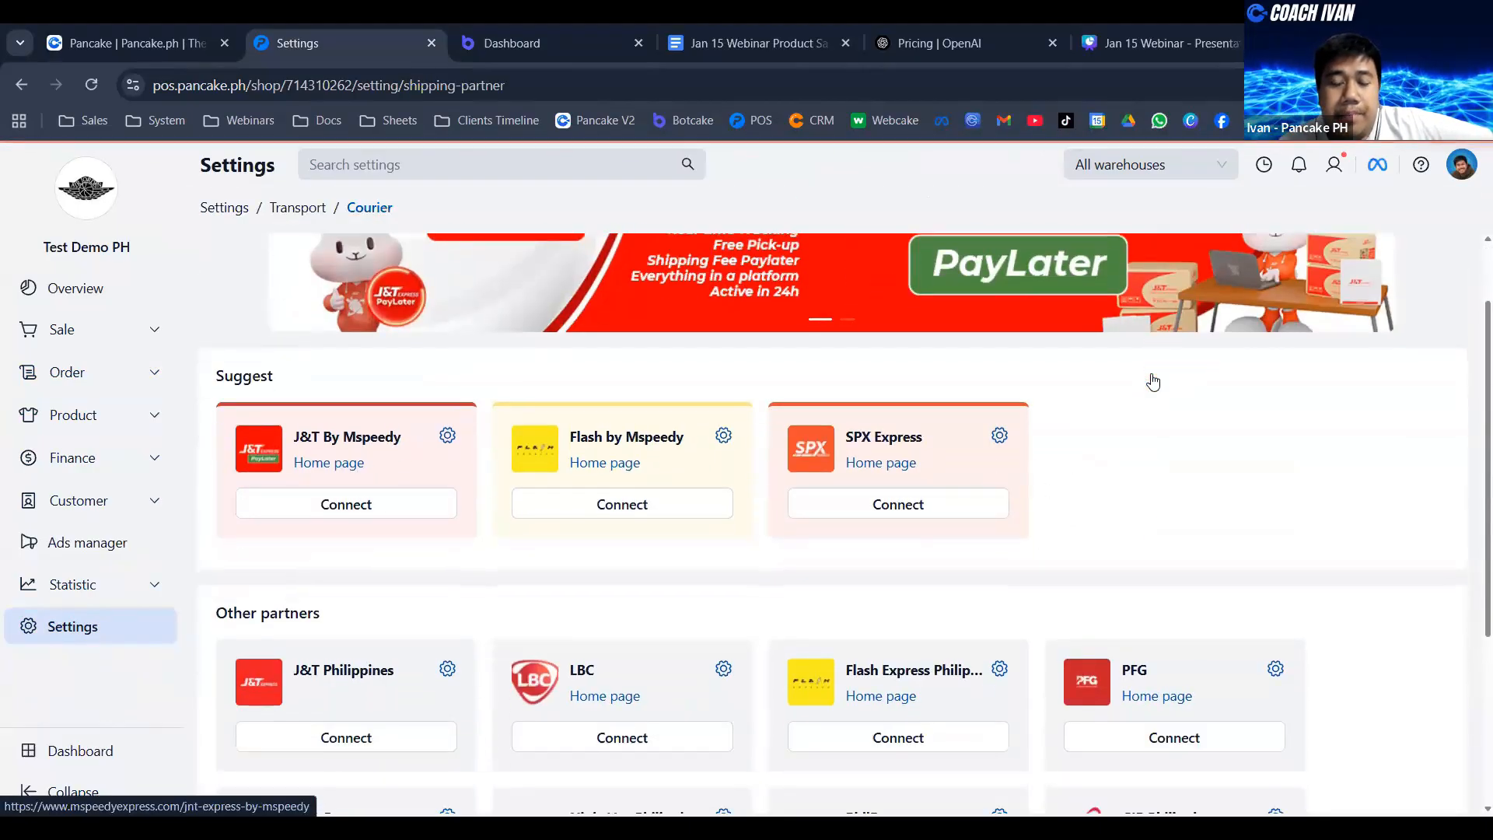
- Review the login and registration options for connecting J&T Philippines, then close the connection dialog
scroll(918, 319, down, 2)
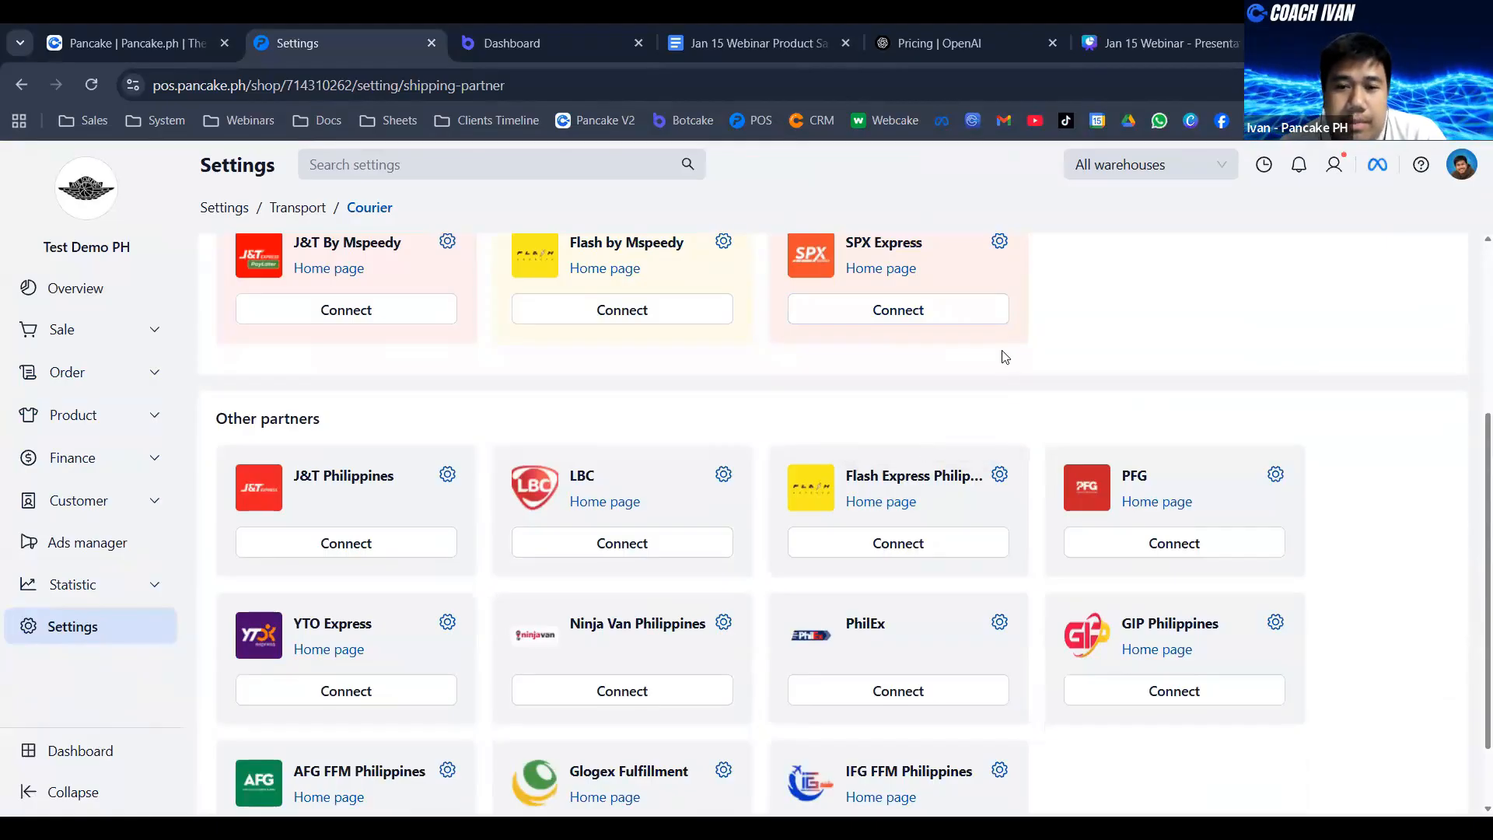
click(314, 544)
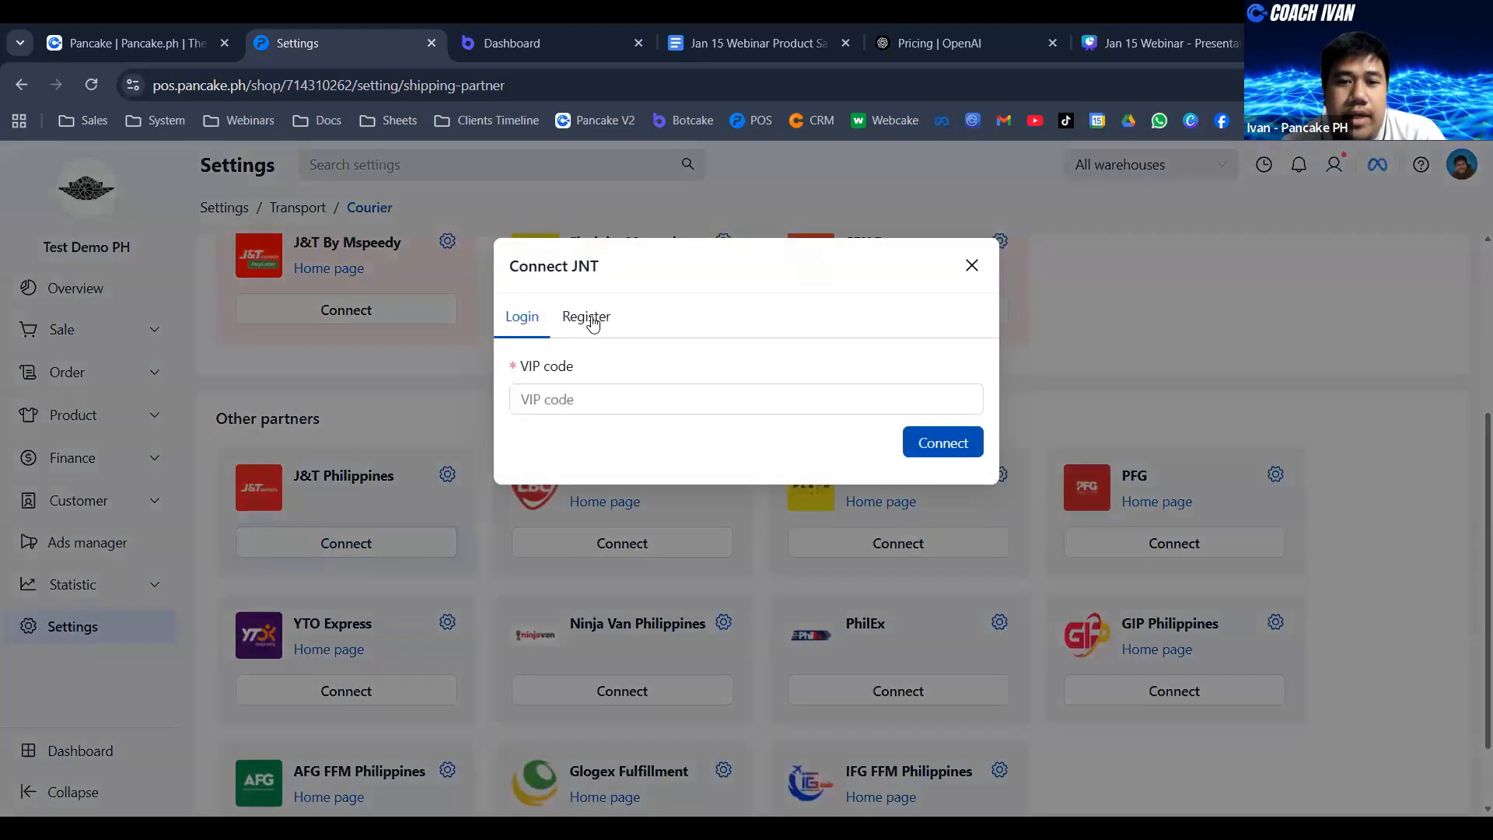
click(590, 317)
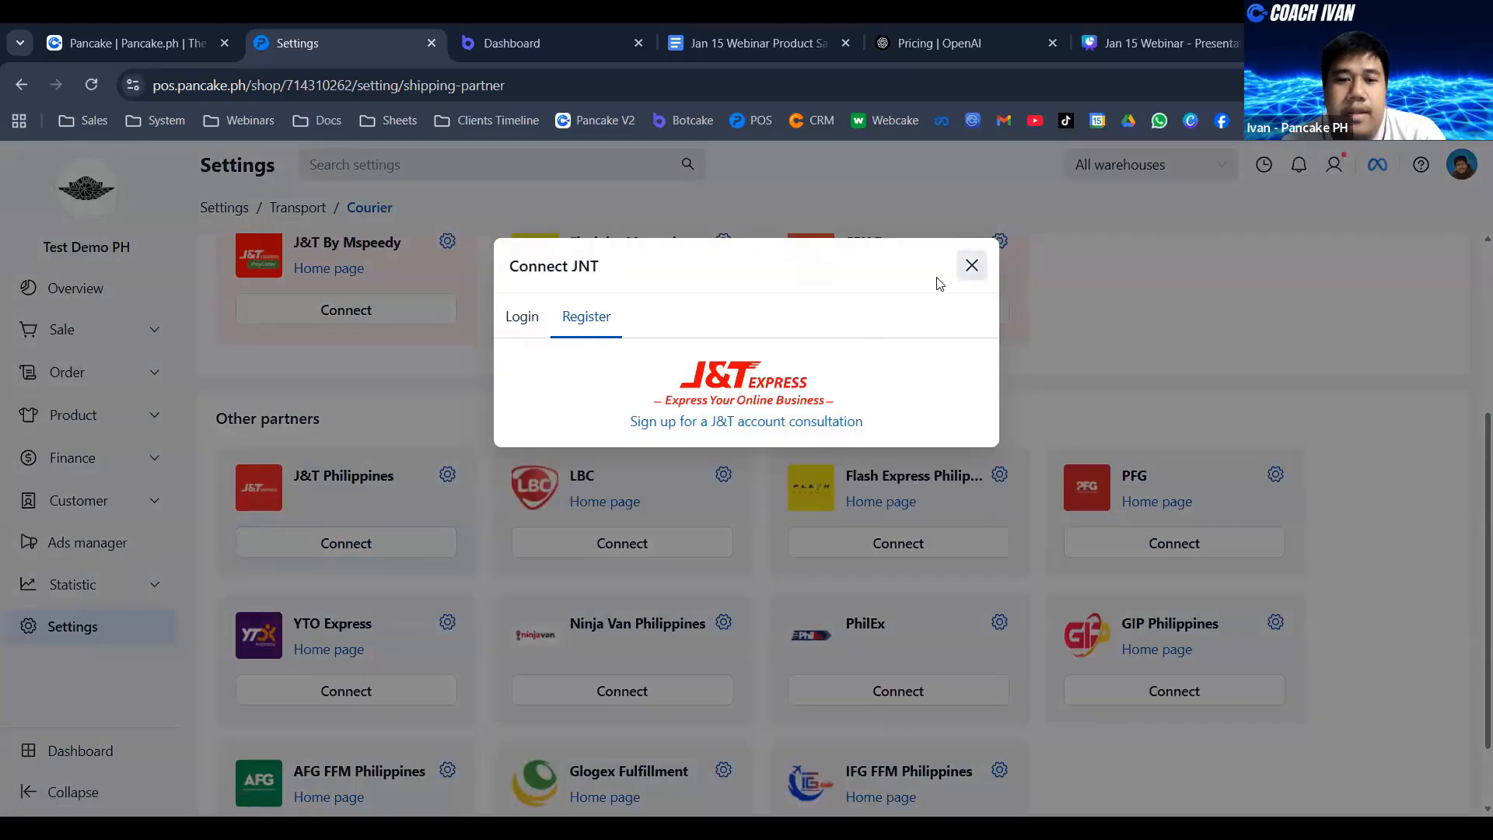
click(972, 265)
- View the LBC connection form and its account creation notice, then close it without connecting
click(623, 543)
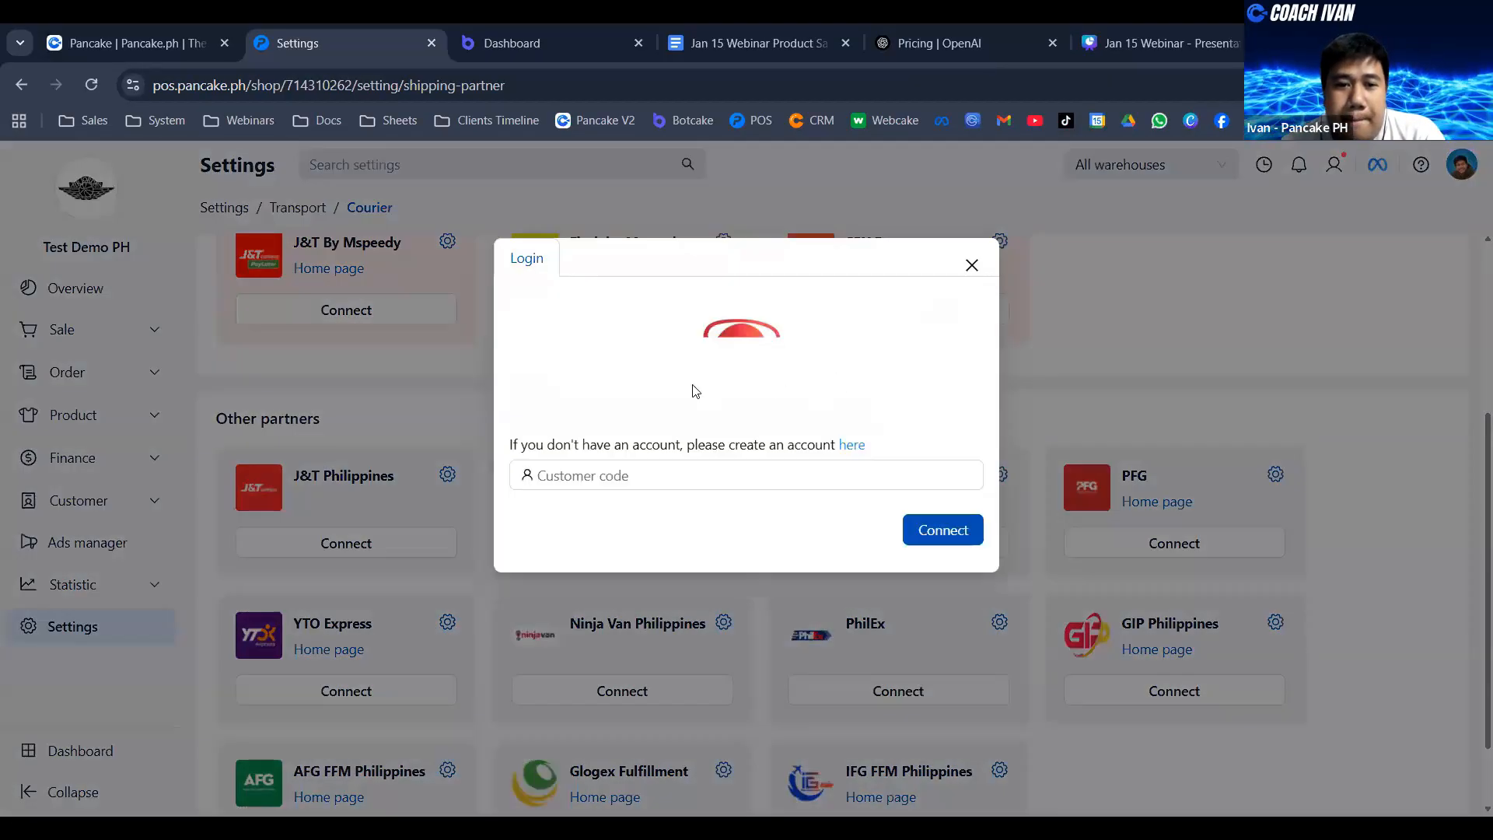
drag(687, 445, 848, 455)
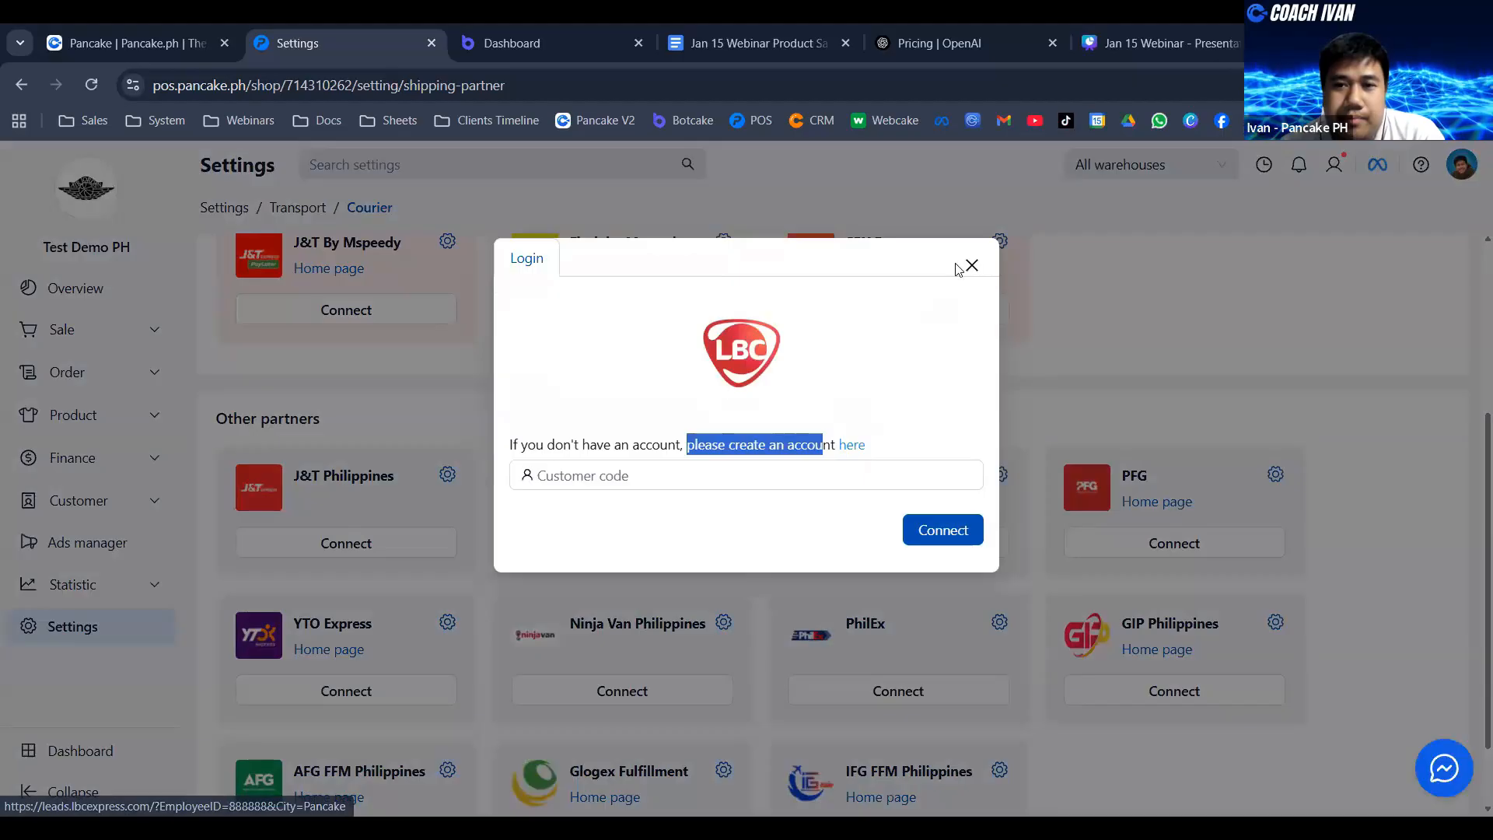
click(971, 265)
- View the Flash Express Philippines connection form, close it and return to the suggested couriers
scroll(1089, 343, down, 2)
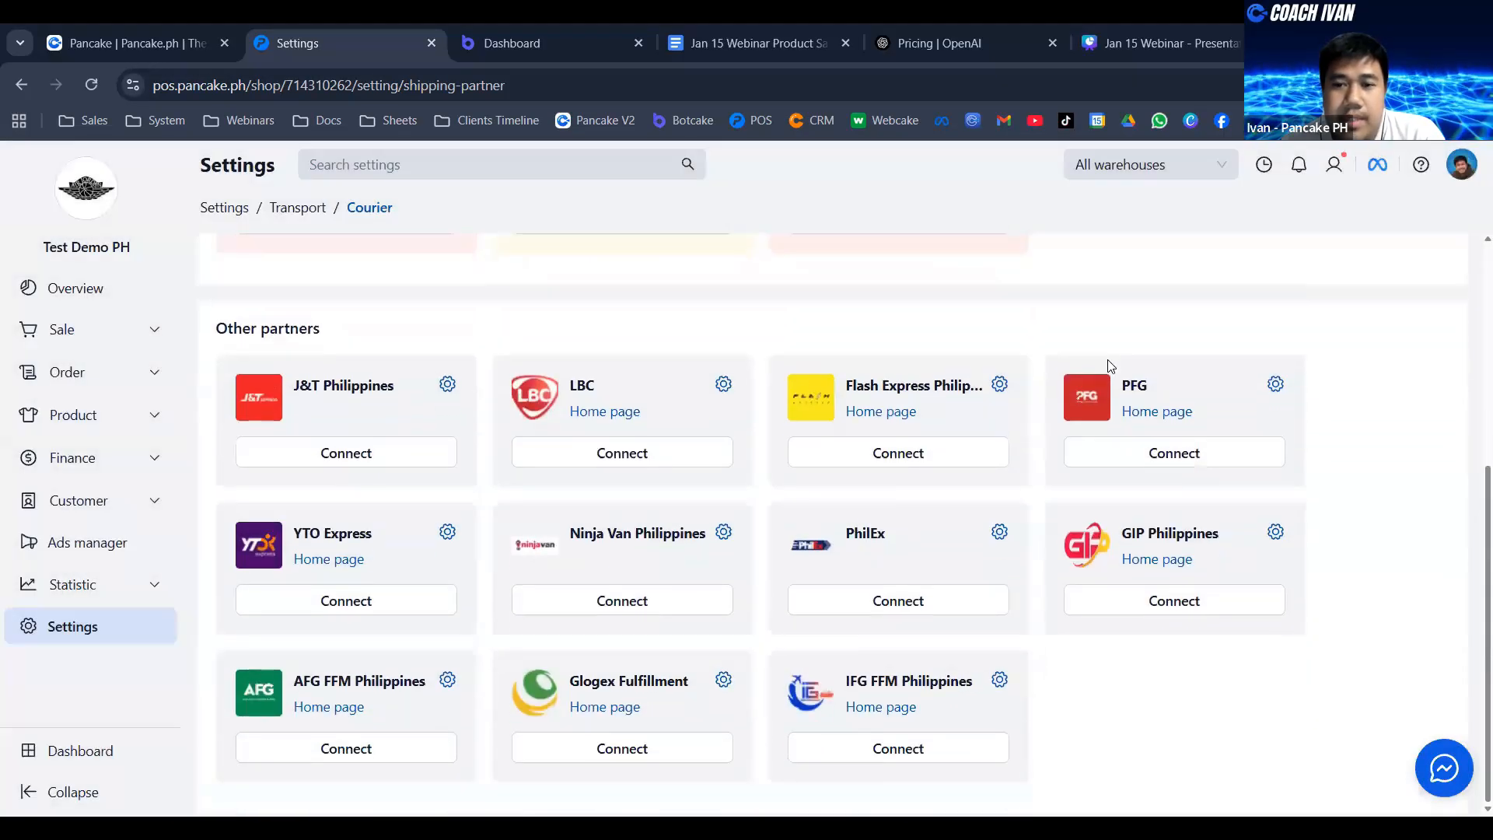
click(941, 457)
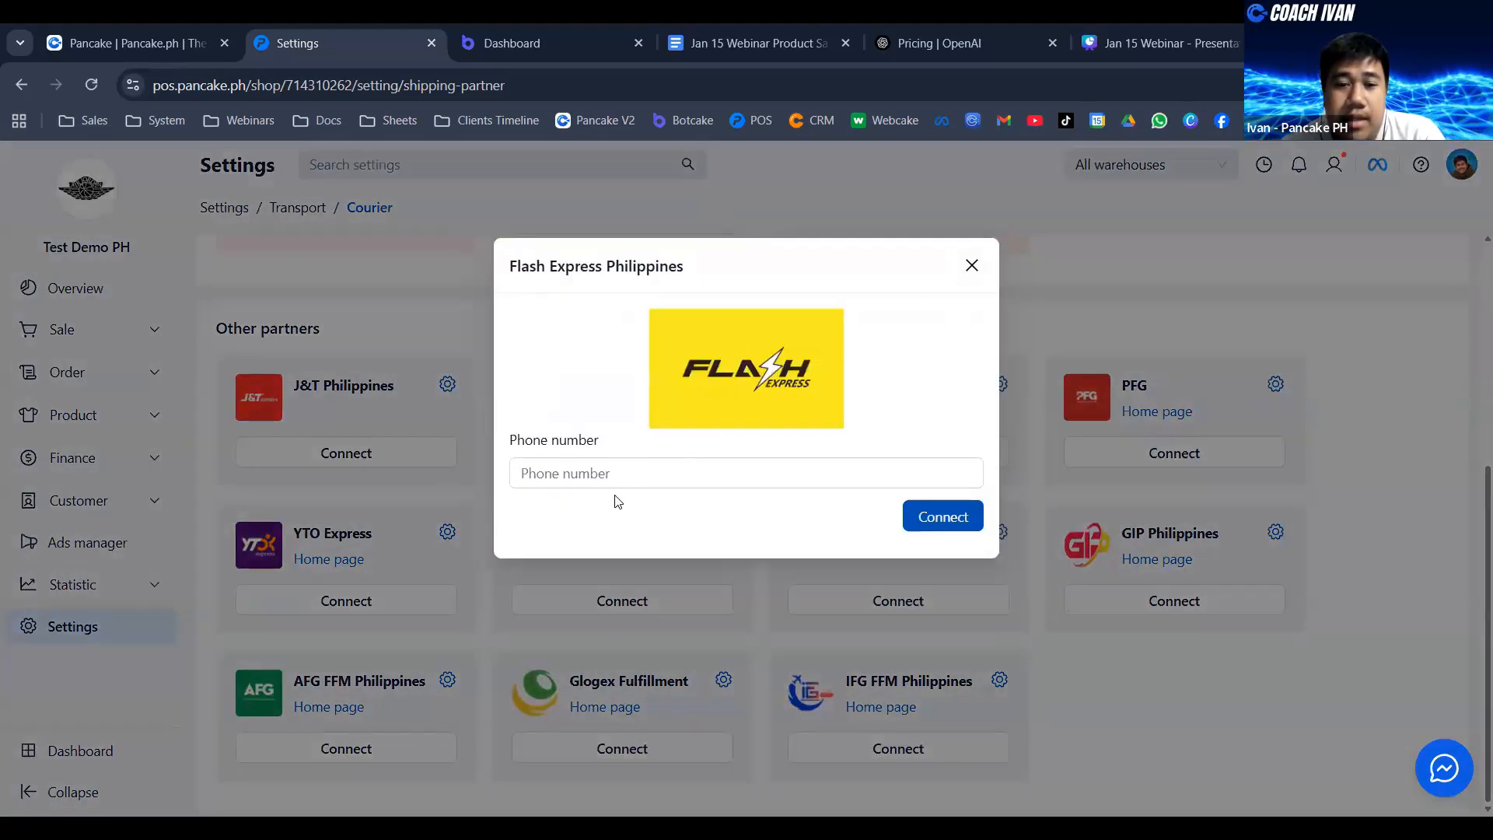
click(972, 265)
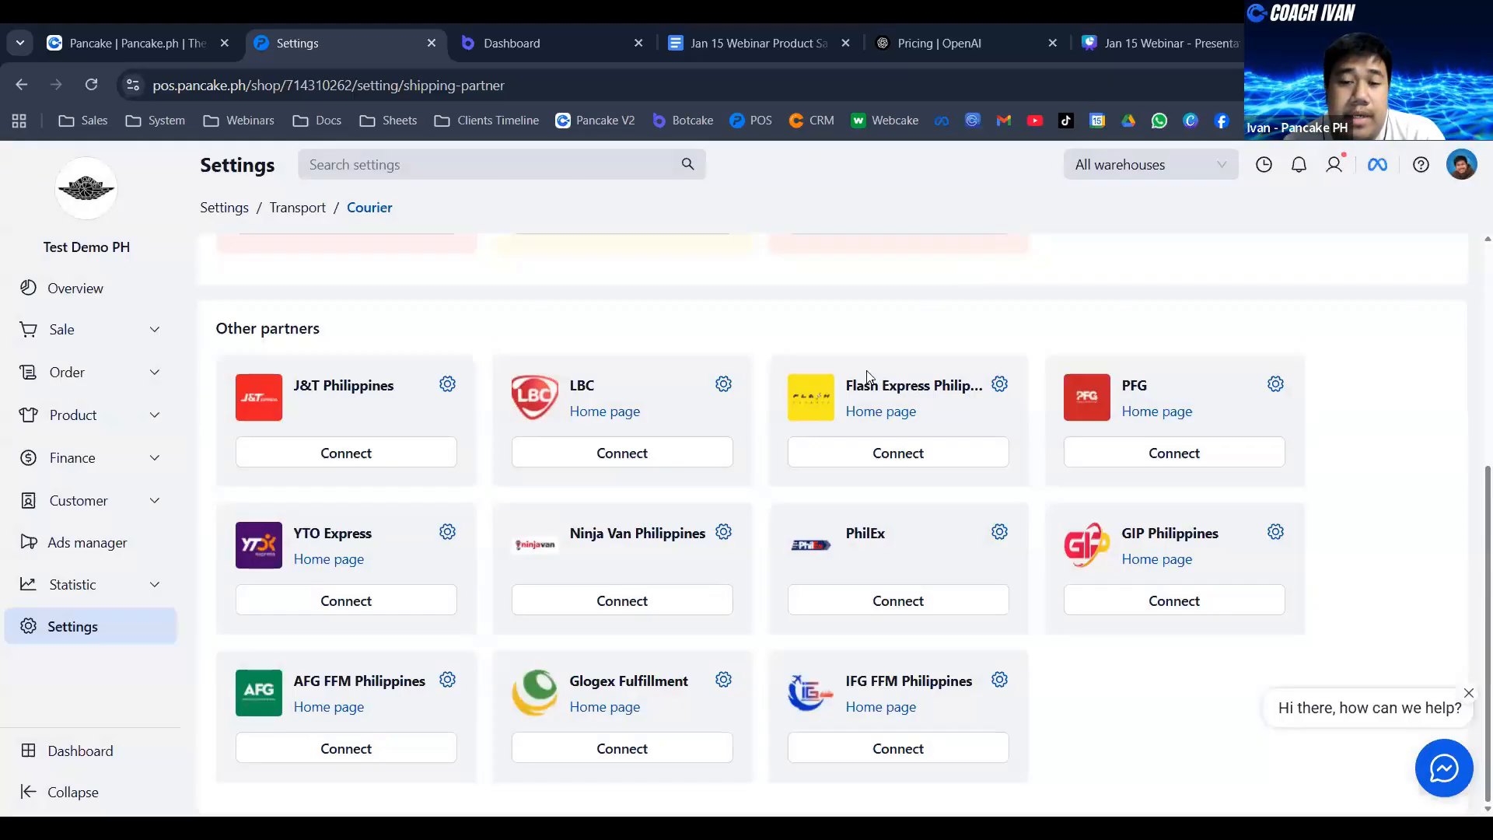
scroll(1072, 433, up, 1)
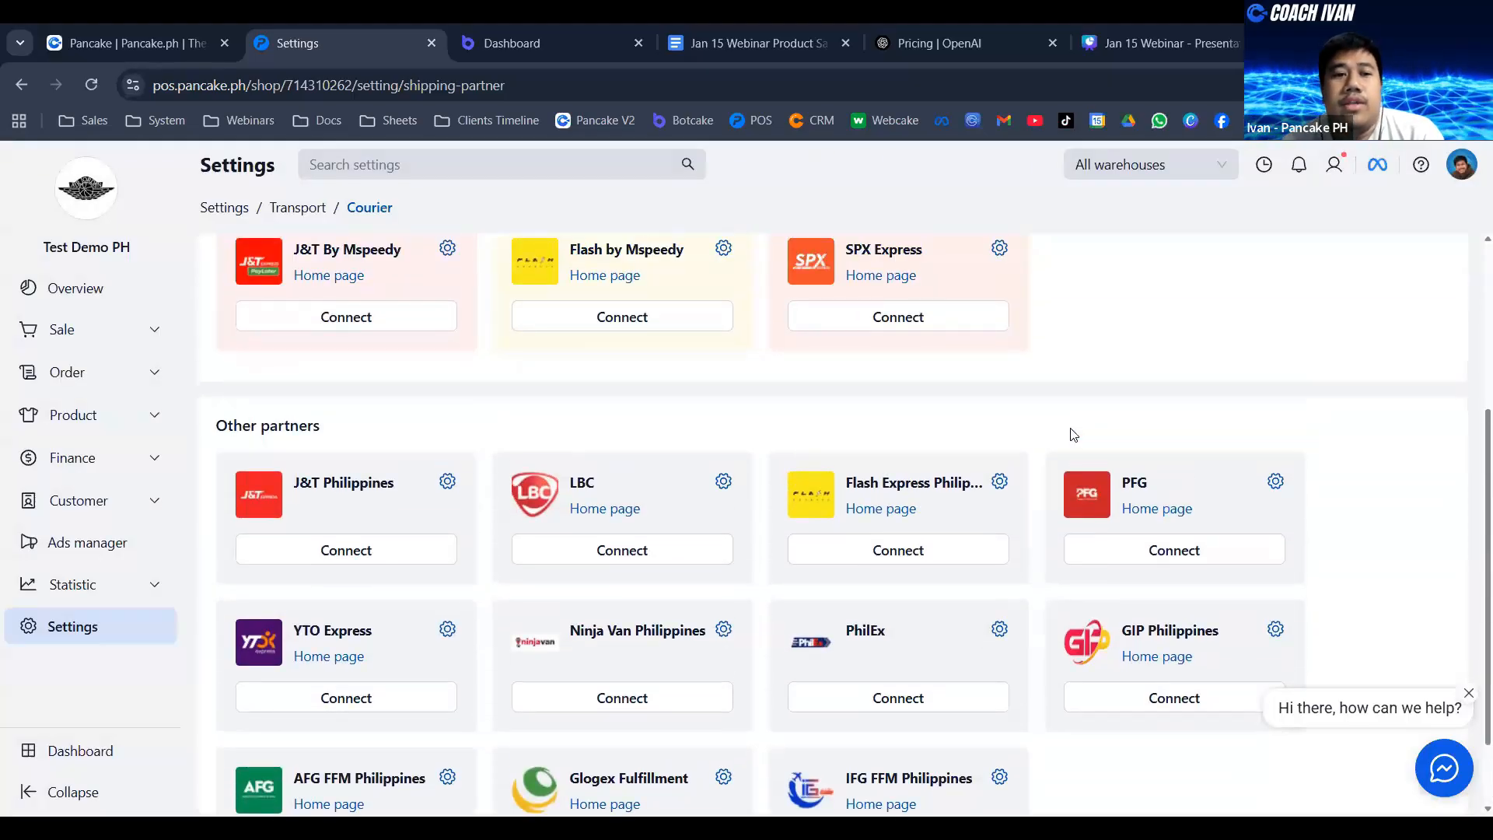
scroll(697, 394, up, 2)
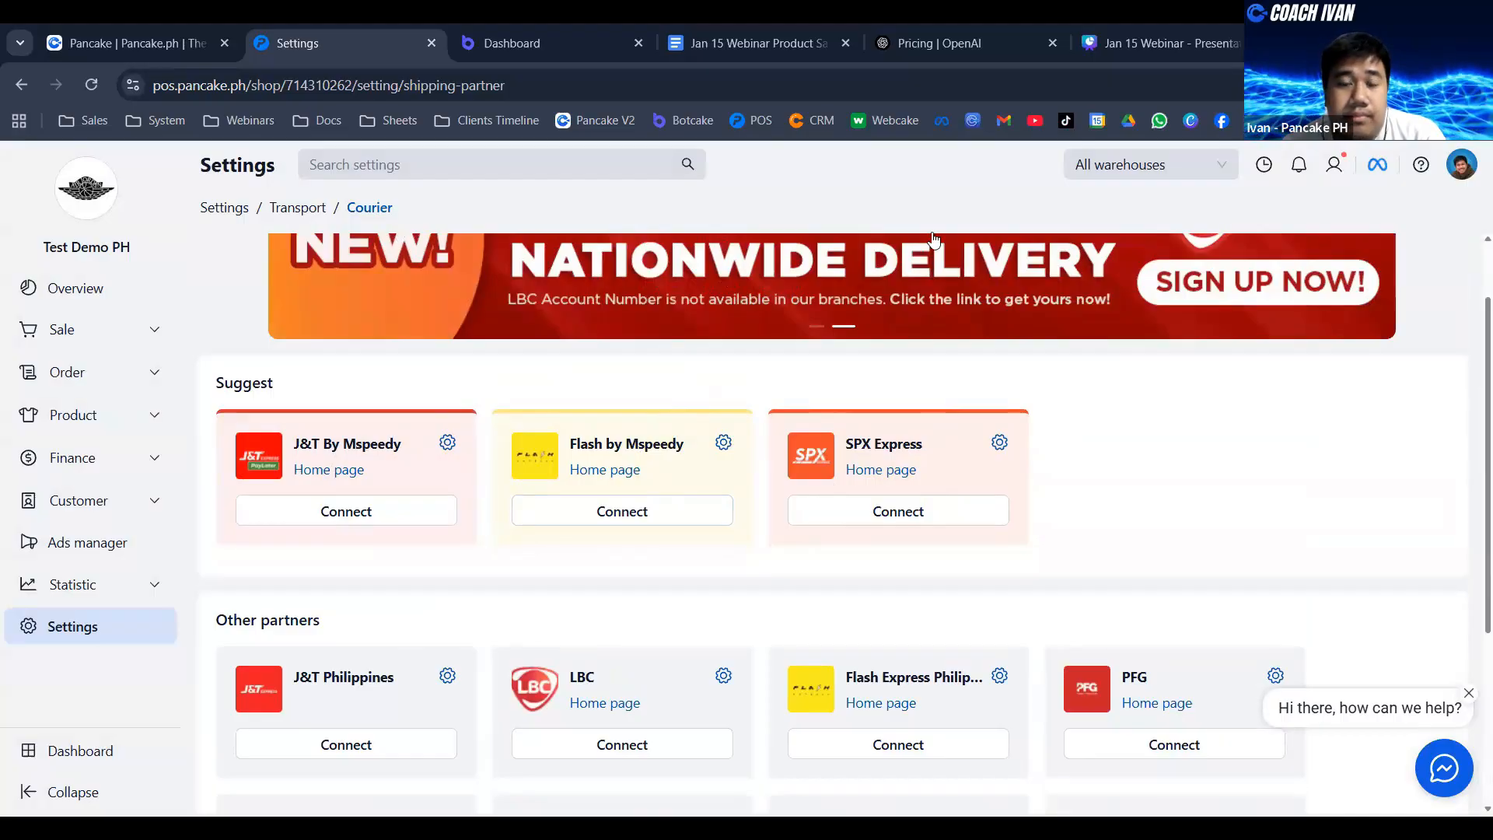
- Return to the POS shop list and enter the Pancake Philippines Demo shop
click(752, 121)
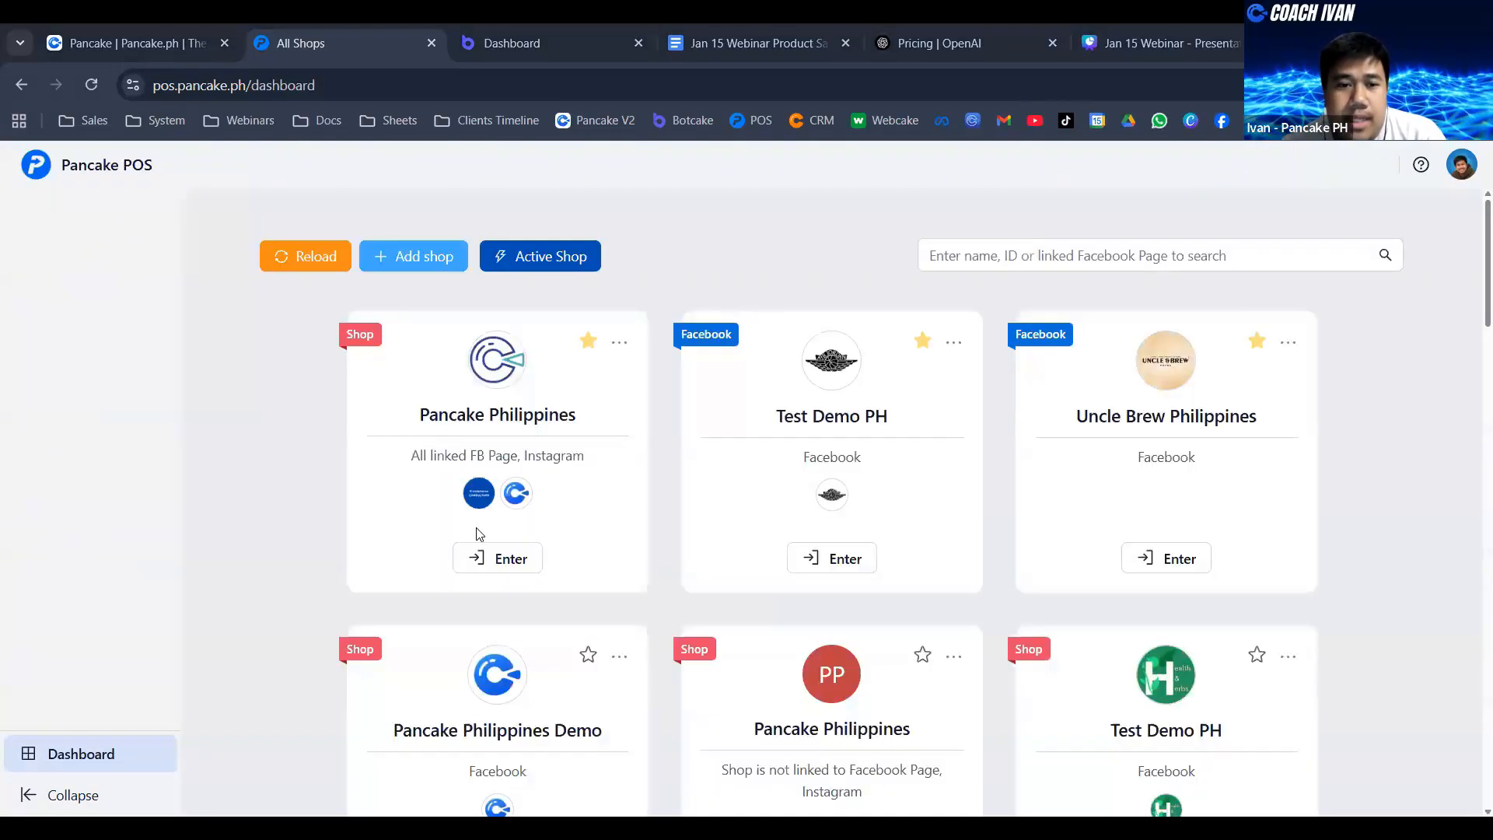
scroll(514, 661, down, 2)
click(506, 677)
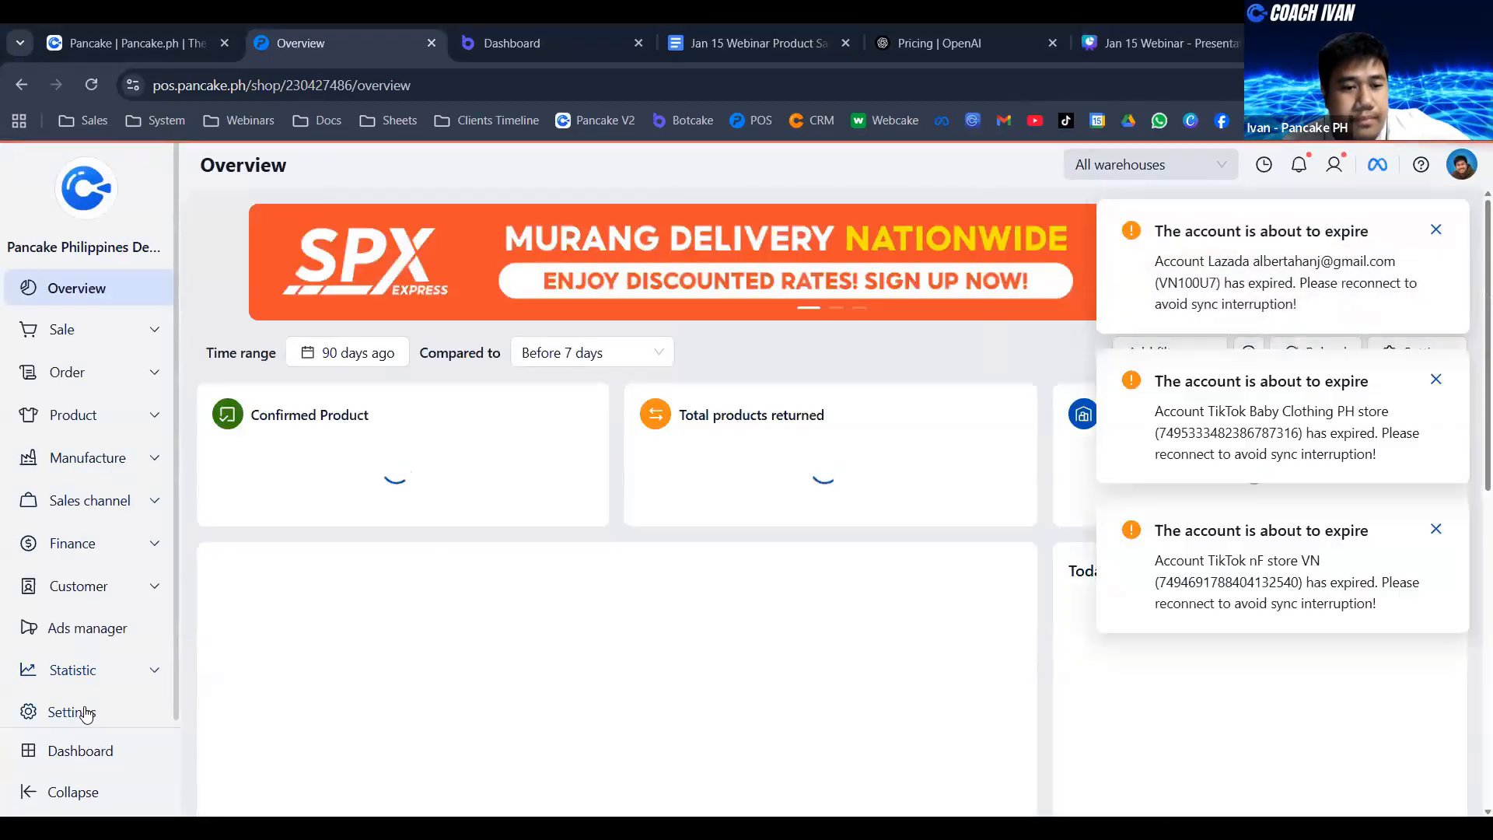
- Open the demo shop's courier settings under Transport and review the connected couriers, including the J&T Philippines accounts
click(78, 711)
scroll(1066, 587, down, 4)
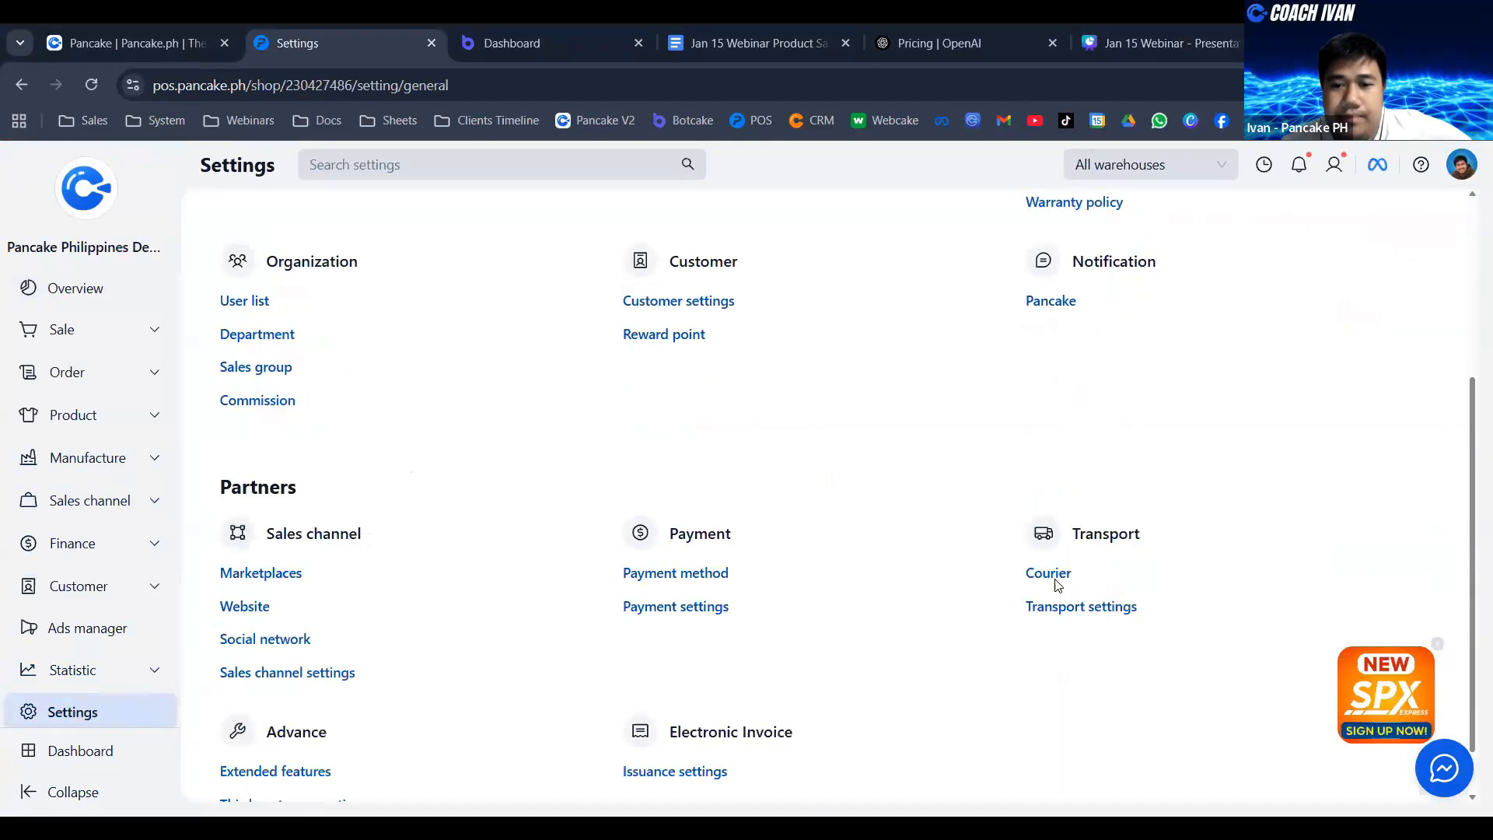
click(1050, 571)
scroll(236, 278, down, 2)
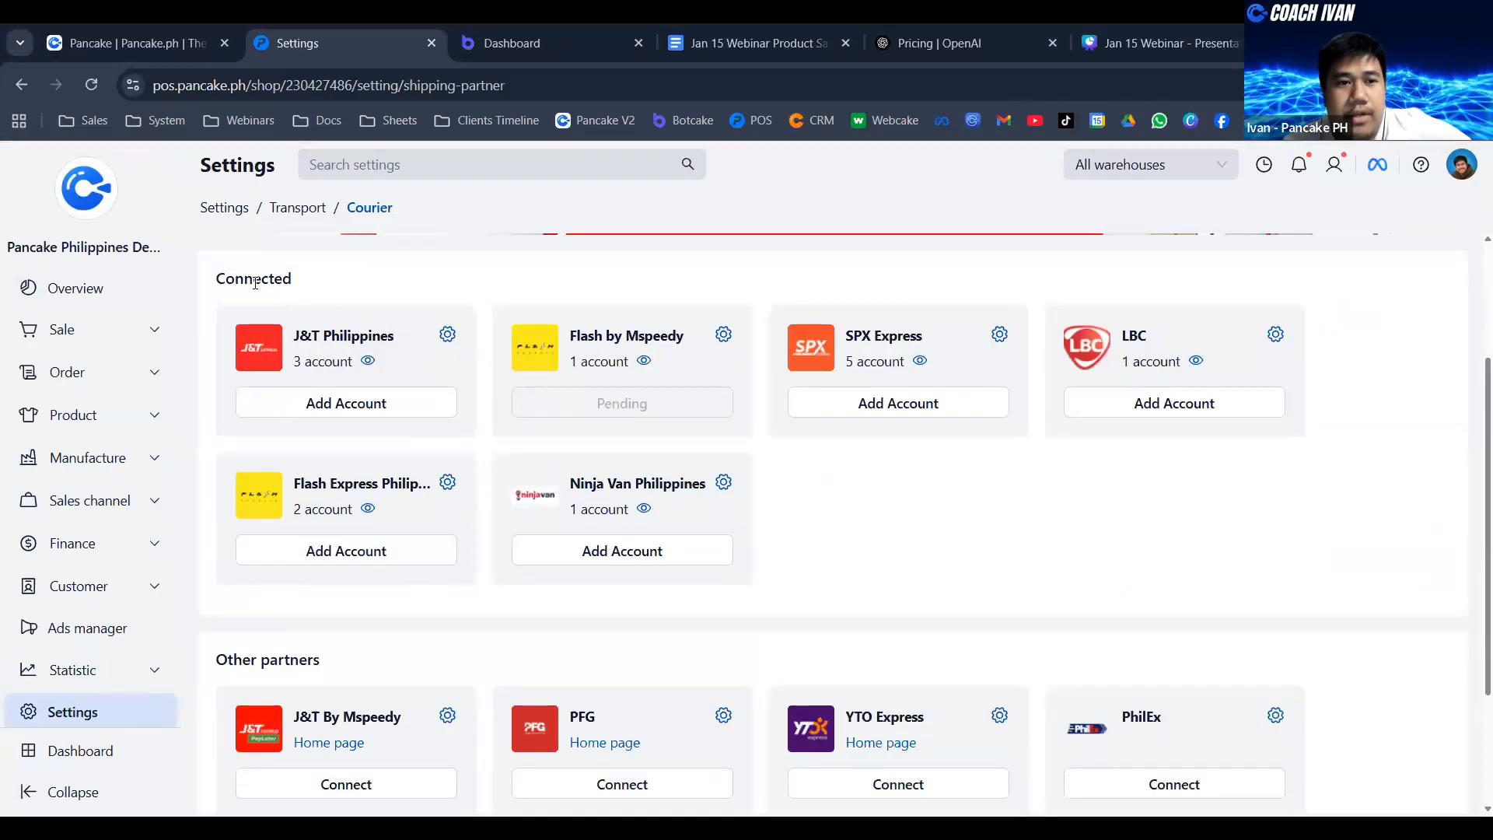
drag(217, 280, 305, 293)
click(366, 362)
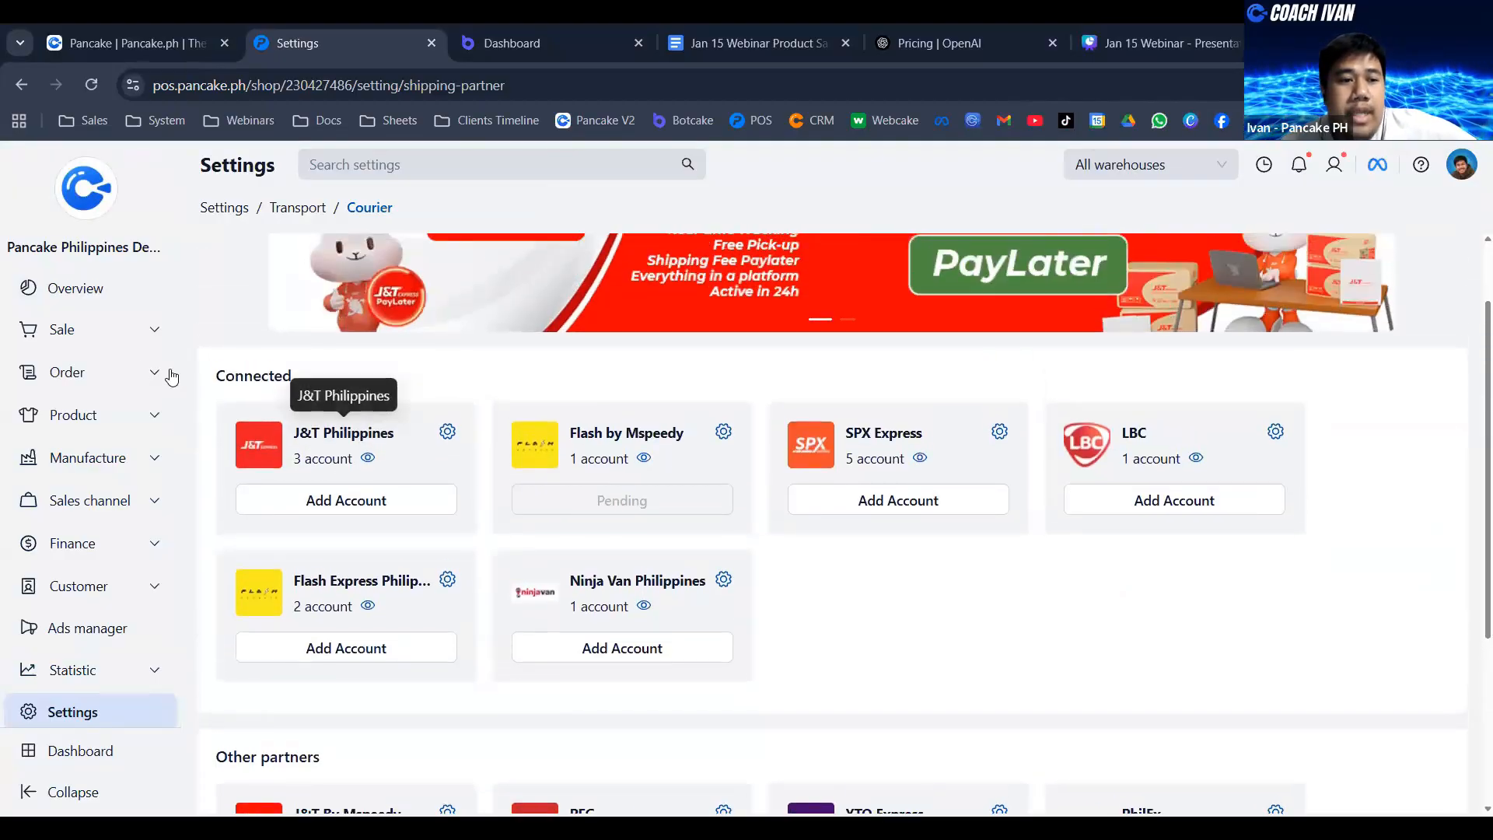
- Open the demo shop's order list and select the third order
click(64, 372)
click(54, 419)
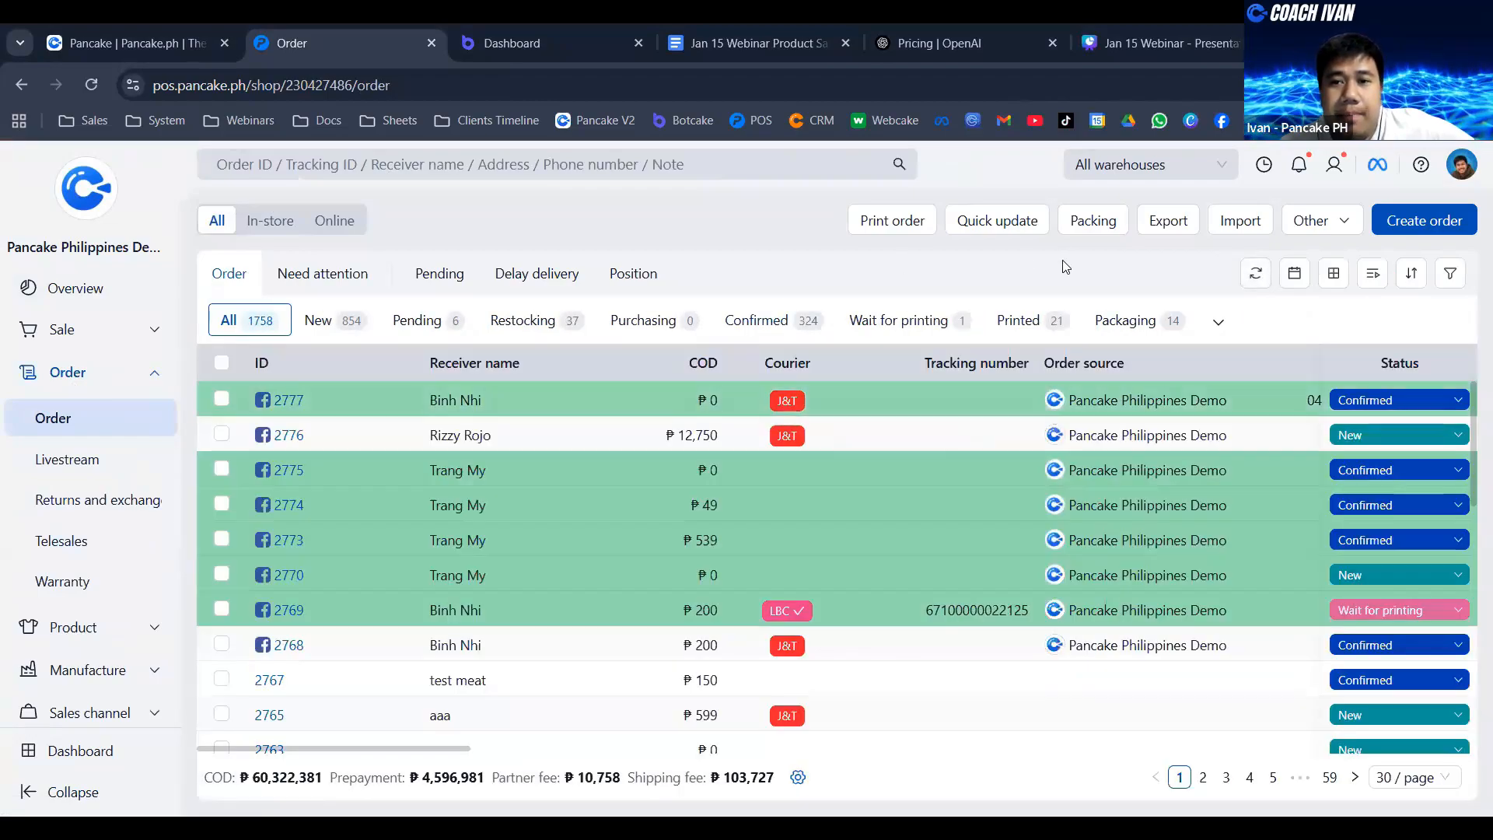
click(222, 470)
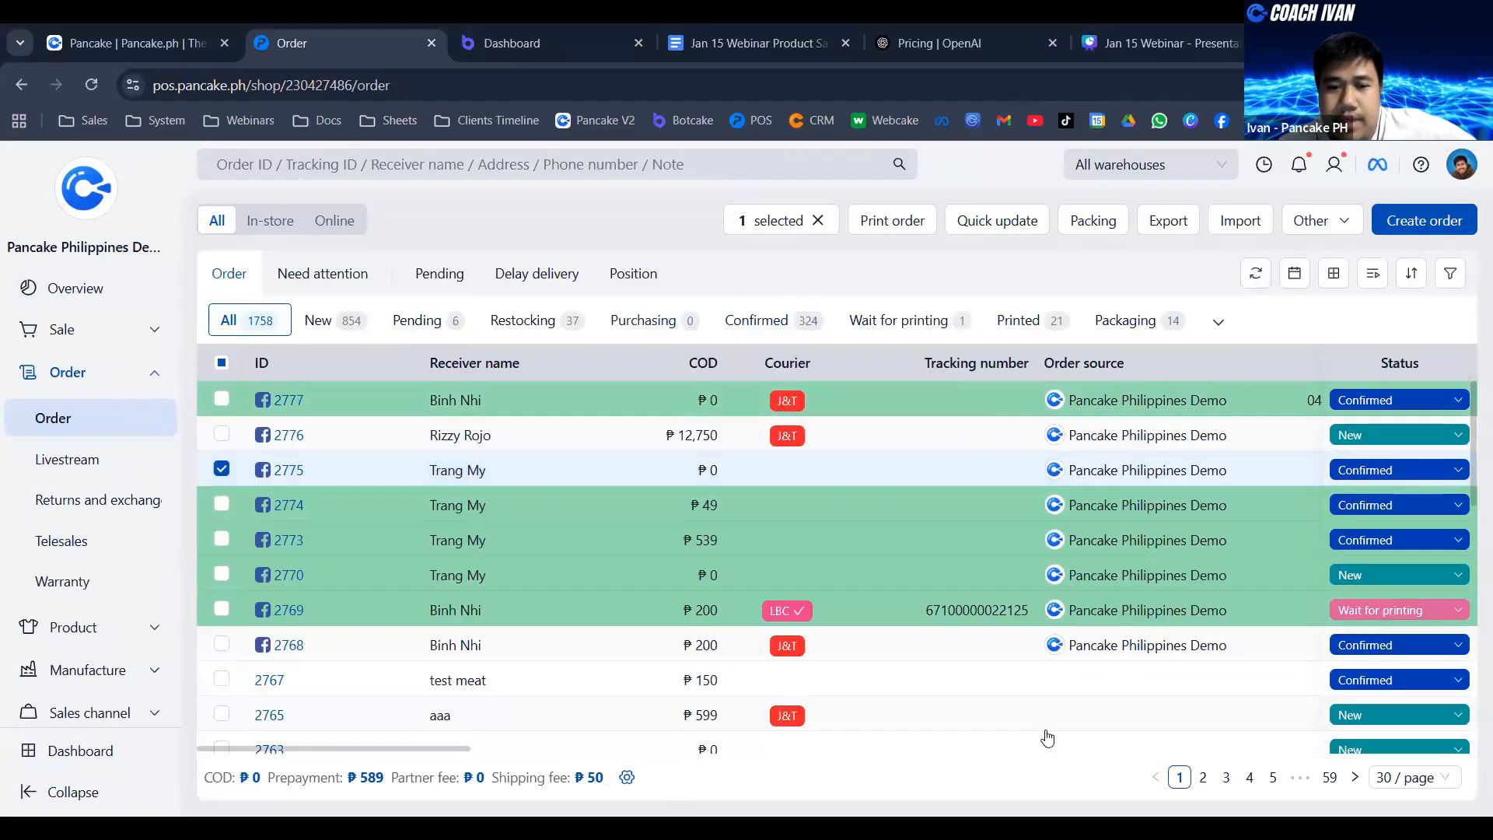
- Open the selected order's details, look through them, close the order and collapse the Order section of the navigation
click(770, 470)
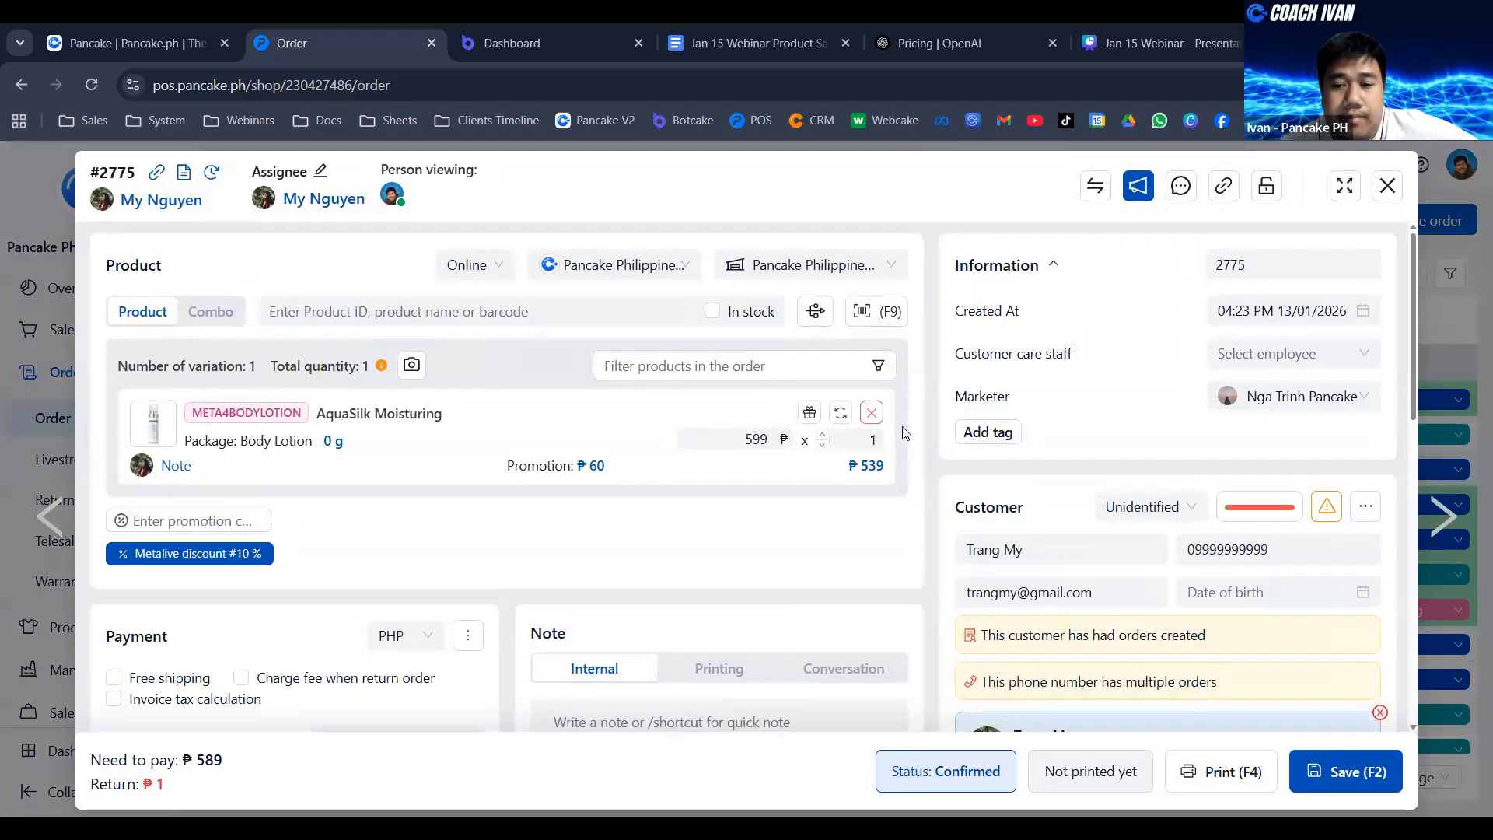
scroll(905, 433, down, 3)
scroll(856, 467, up, 3)
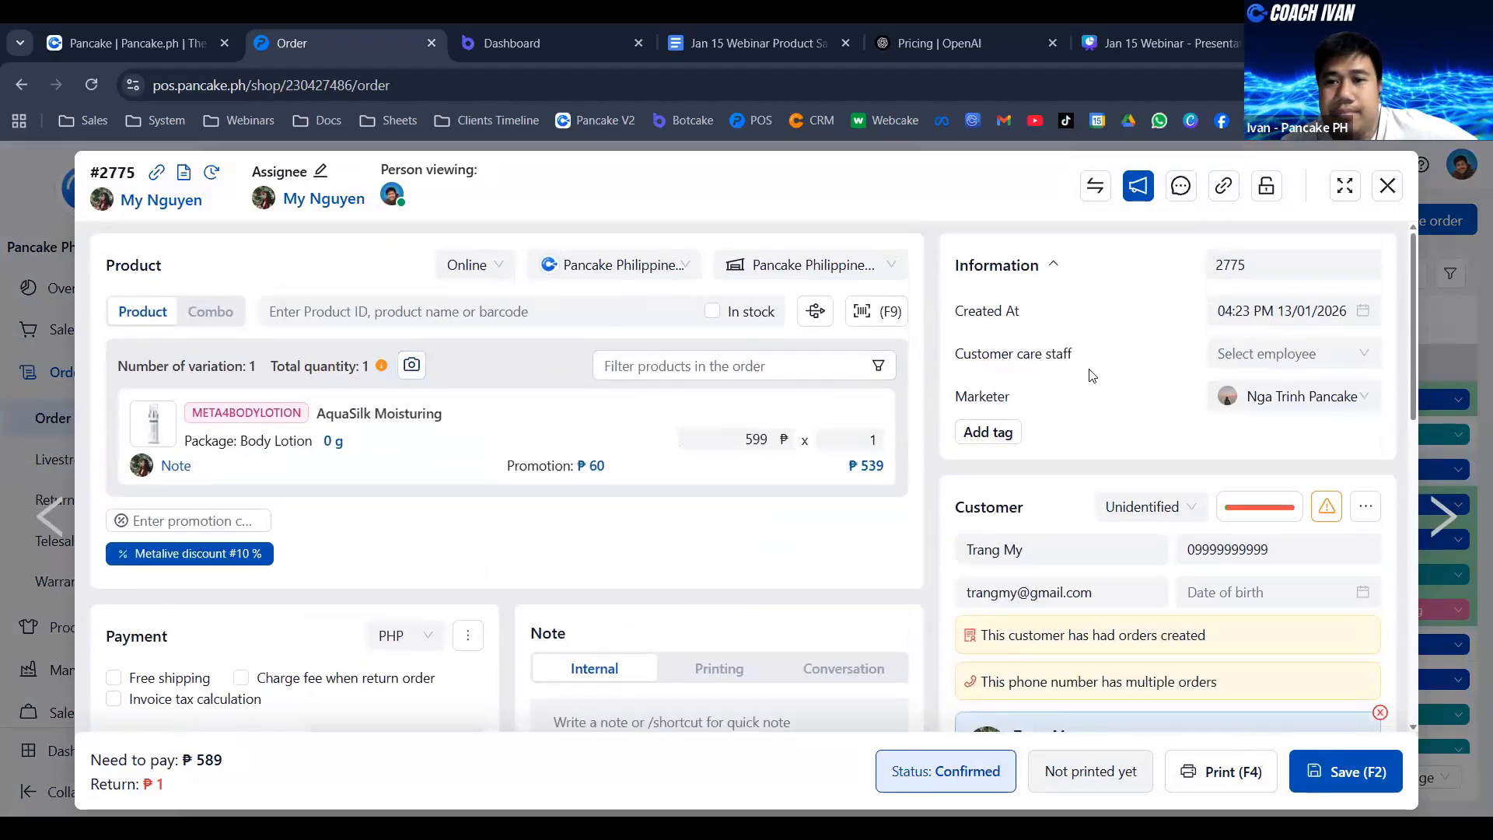
click(1387, 185)
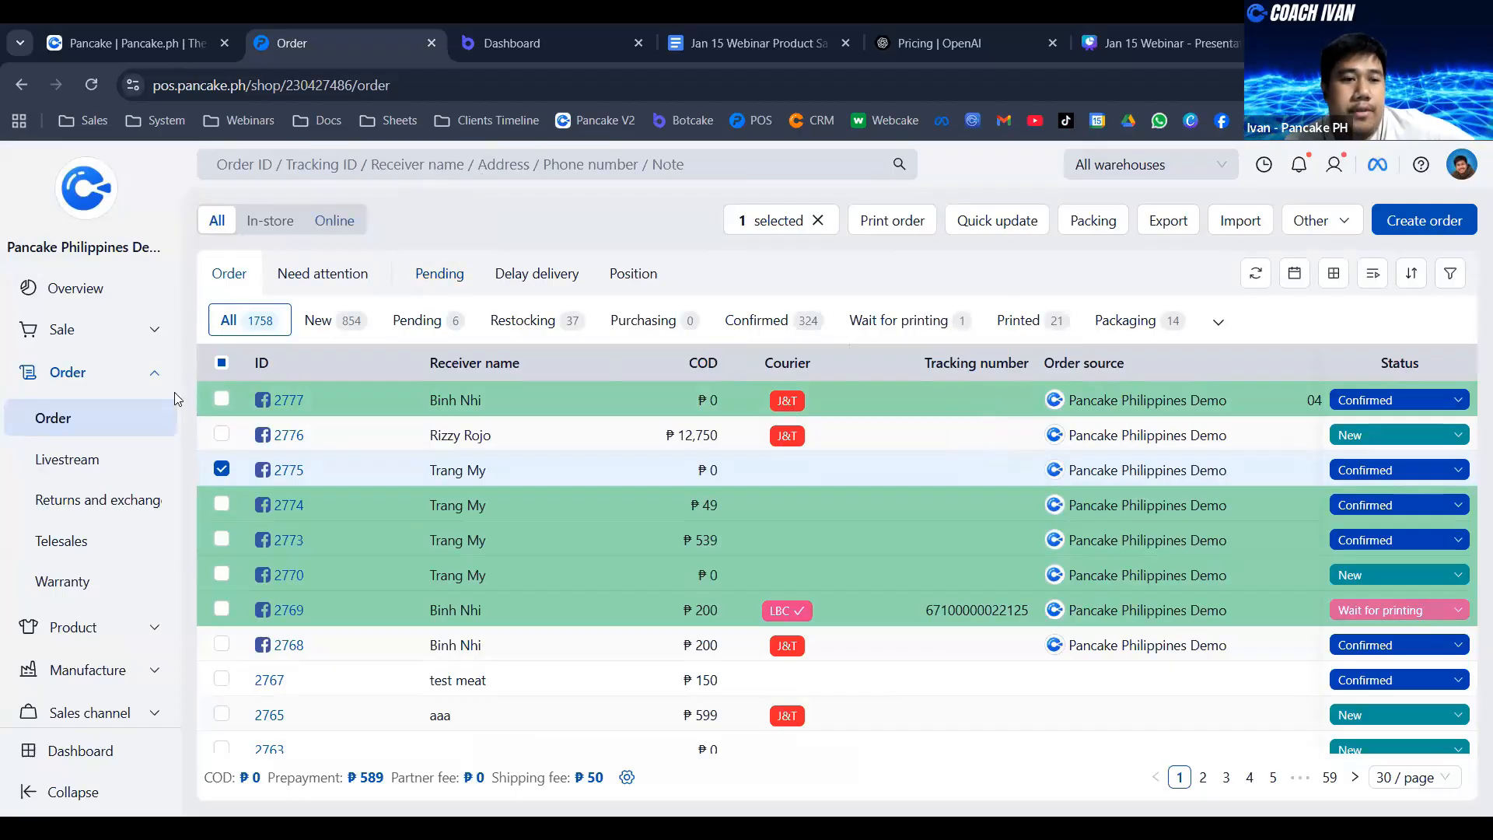
click(152, 374)
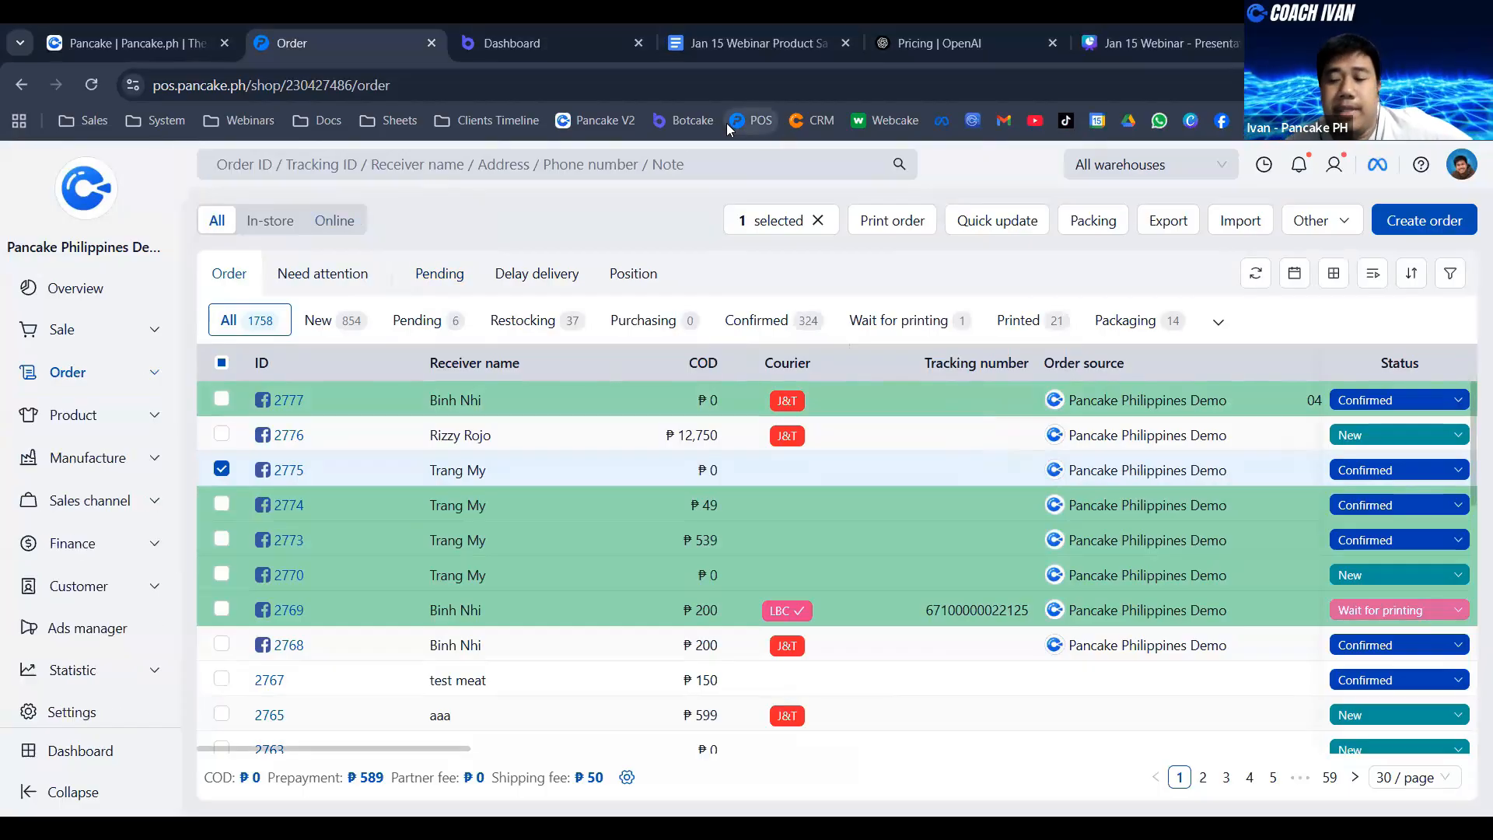
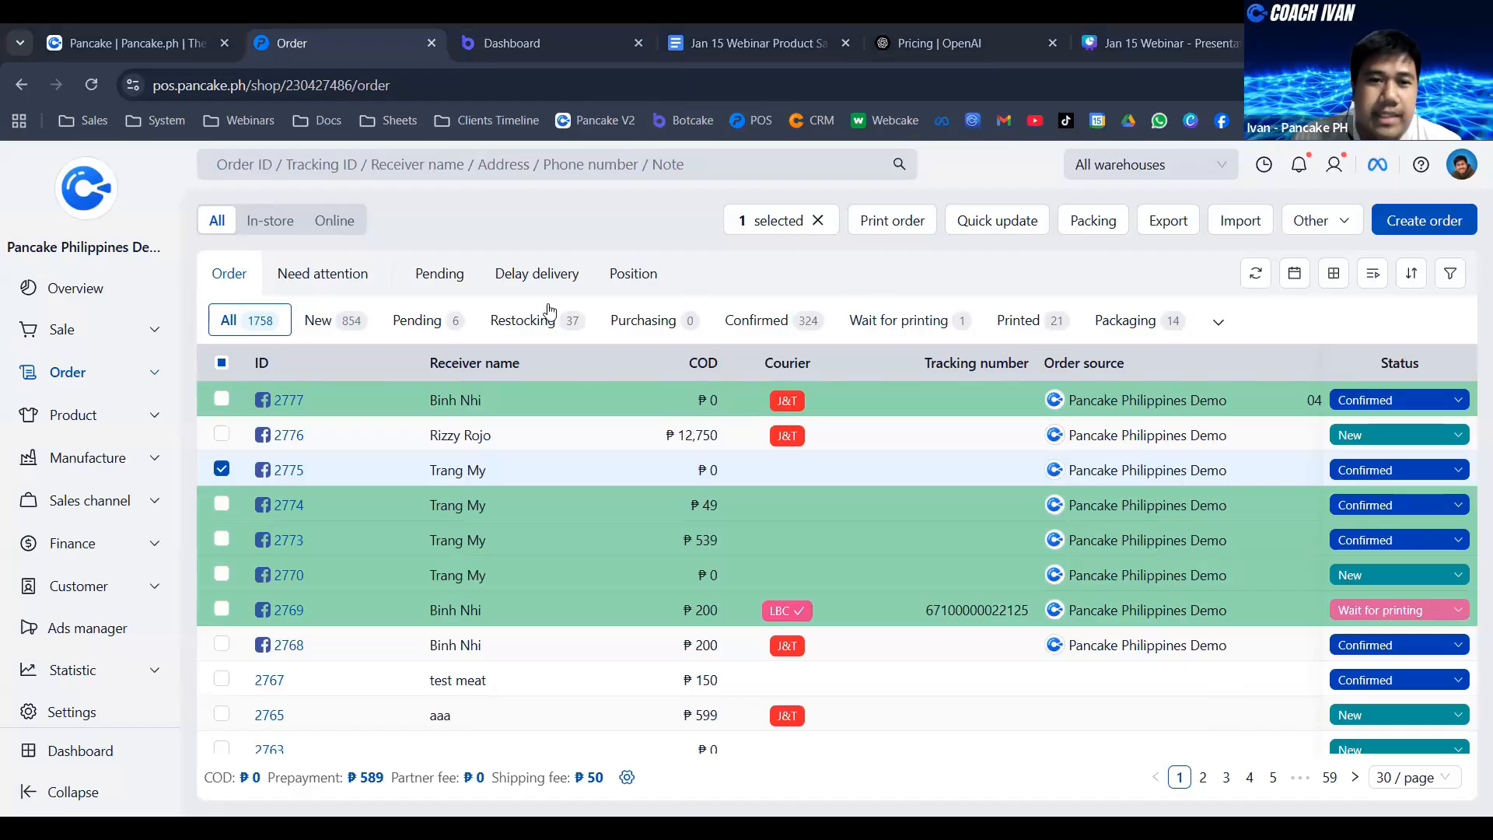
- Clear the order selection, return to the POS shop list and enter the Test Demo PH shop linked to Facebook
click(221, 470)
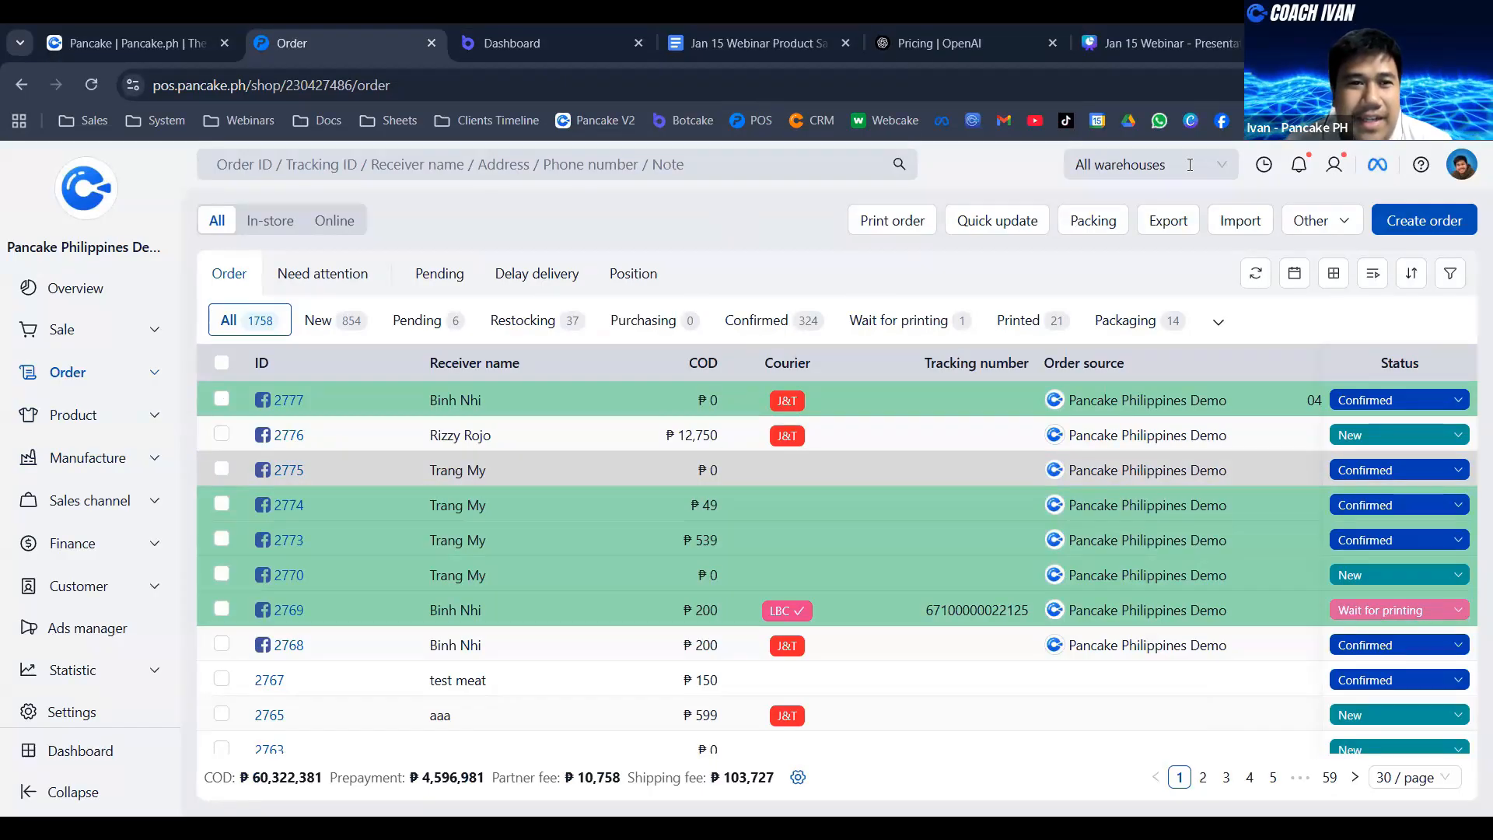
click(120, 28)
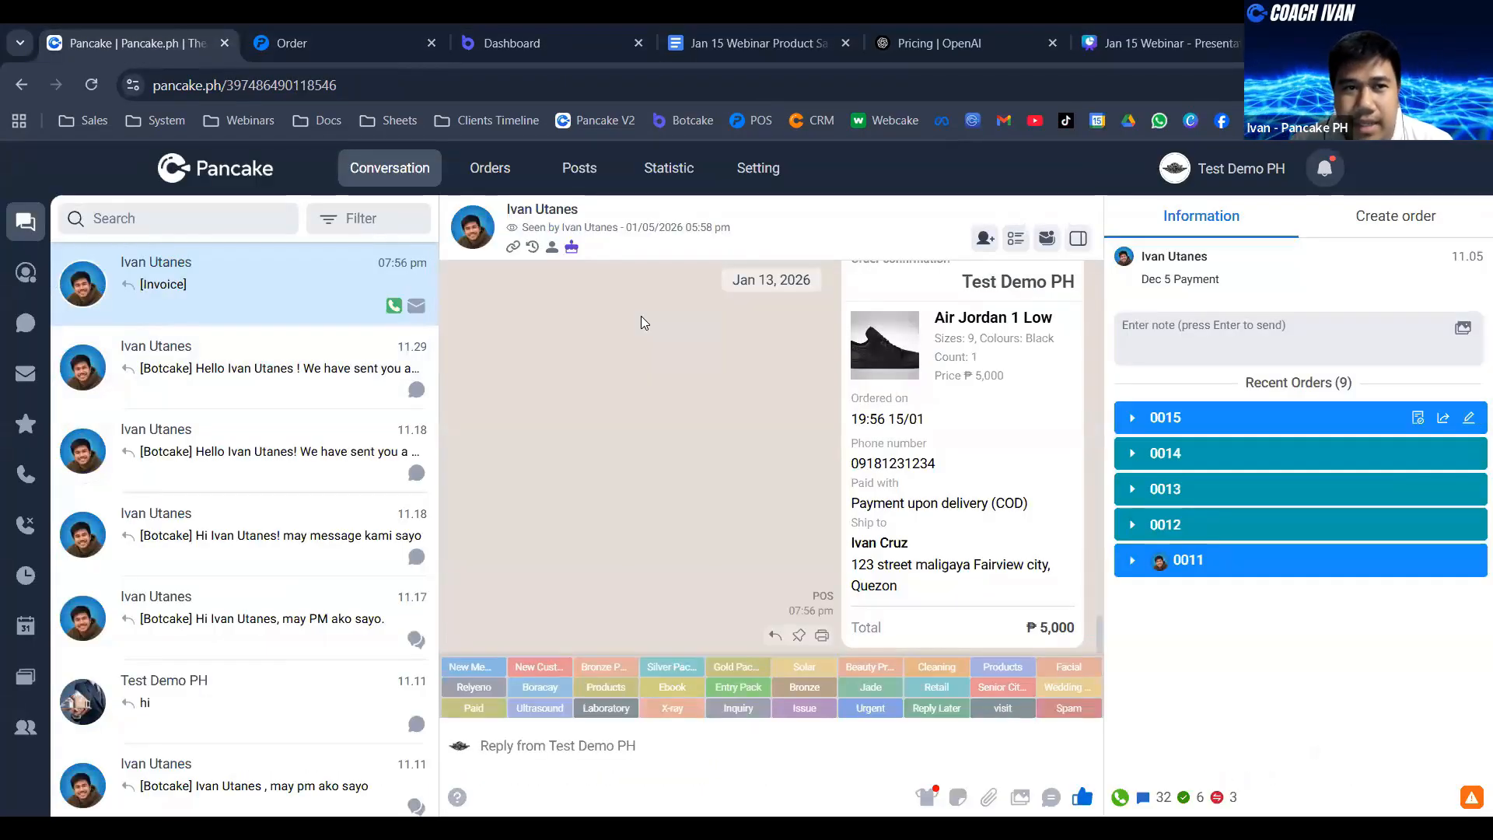
key(ctrl+Tab)
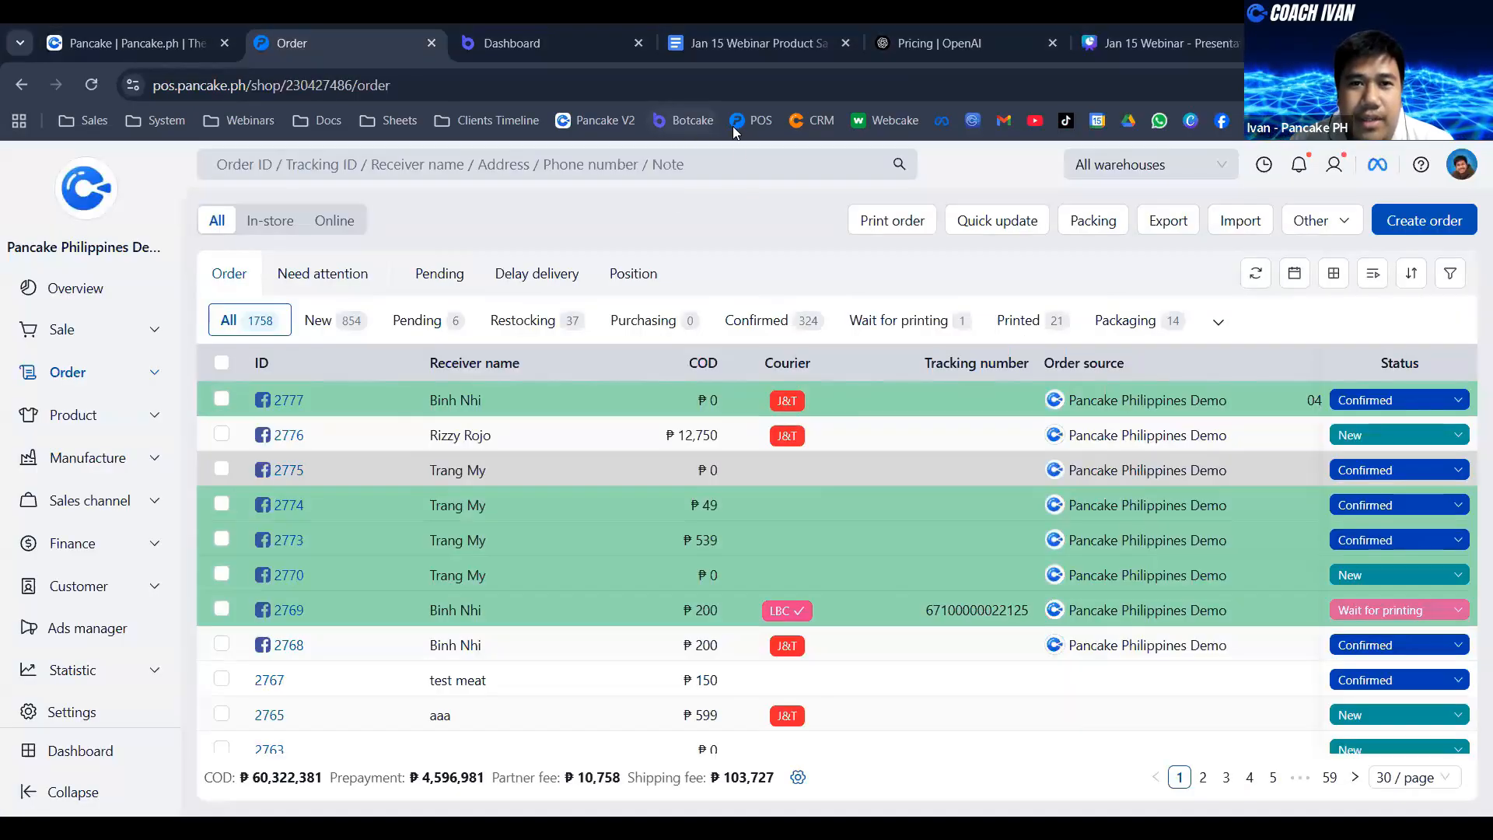
click(751, 120)
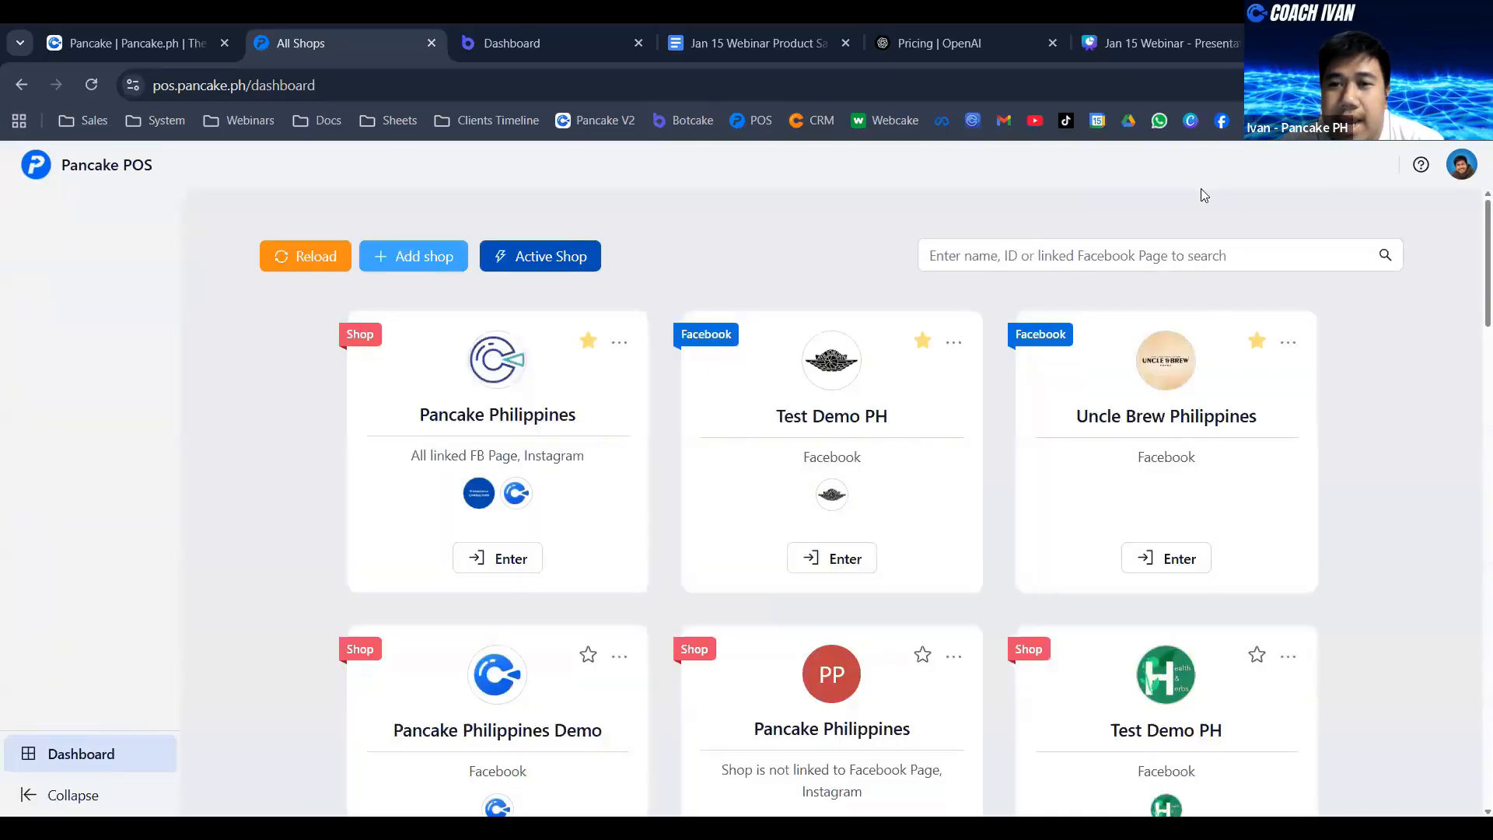
click(826, 564)
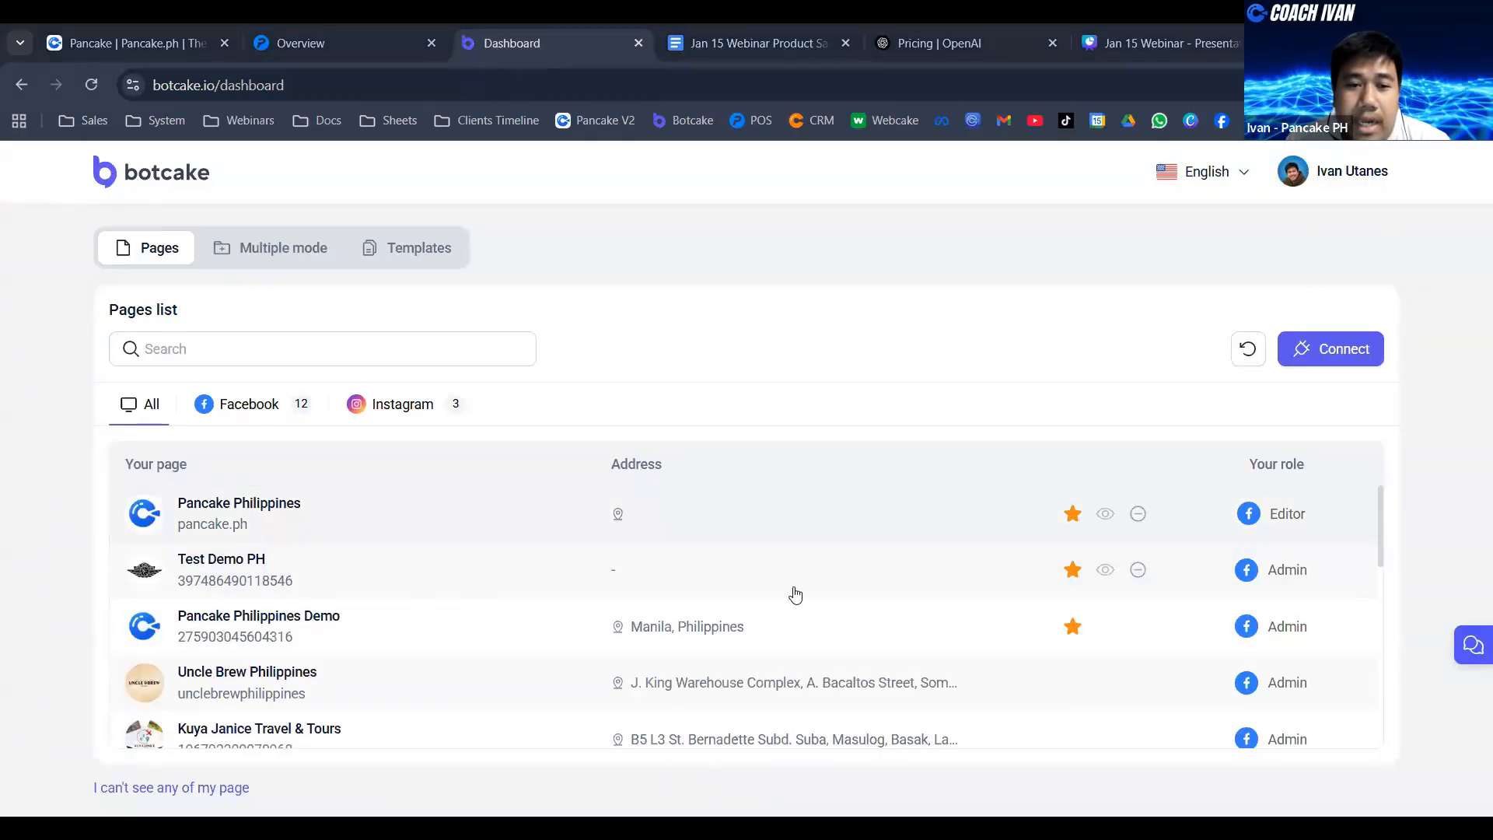
- Look at the Facebook pages available to connect through Botcake's Messenger channel, then go back to the pages list without connecting one
click(1335, 354)
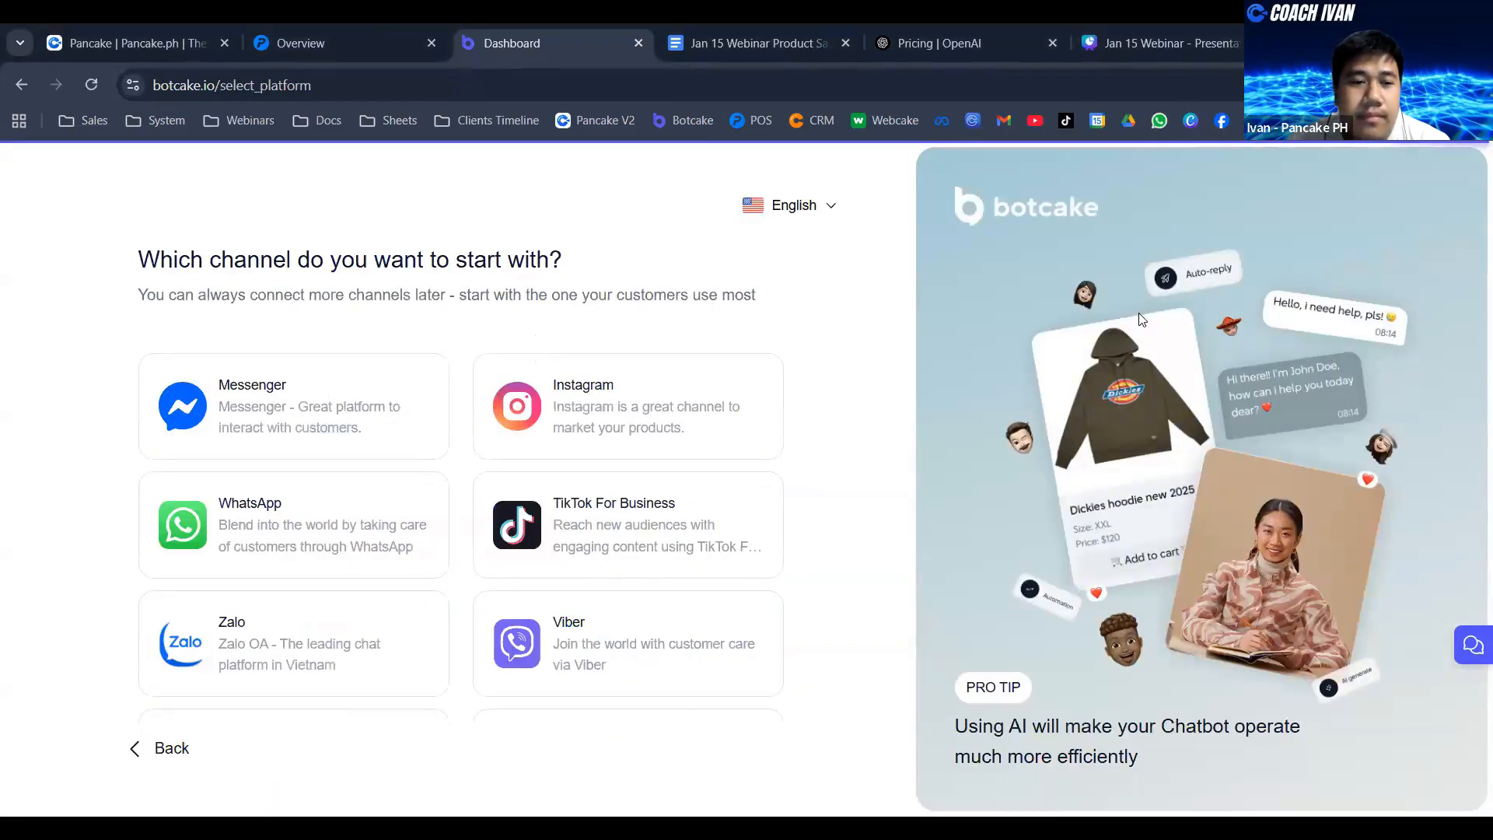
click(294, 443)
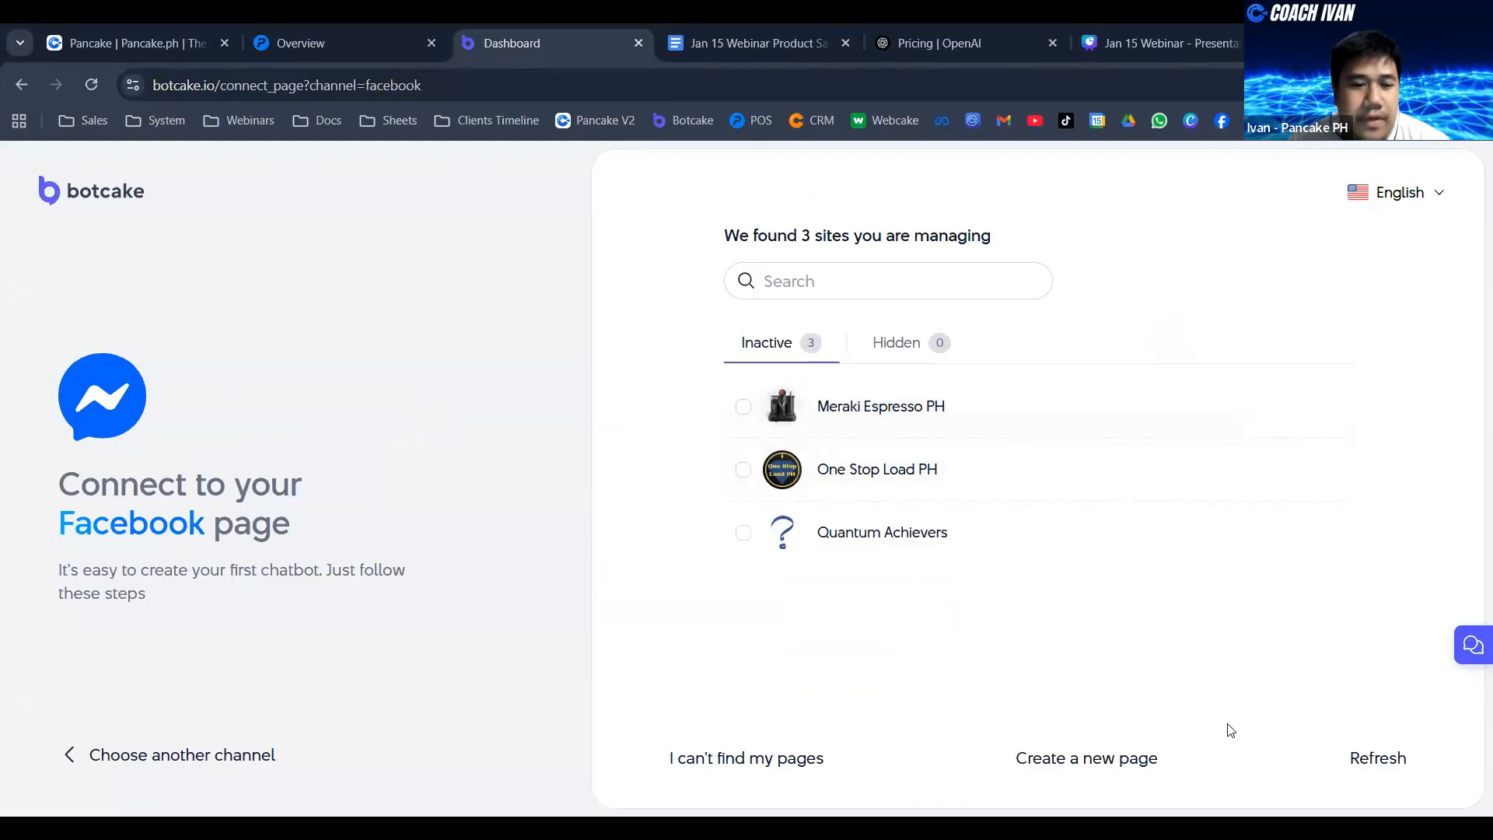
click(179, 756)
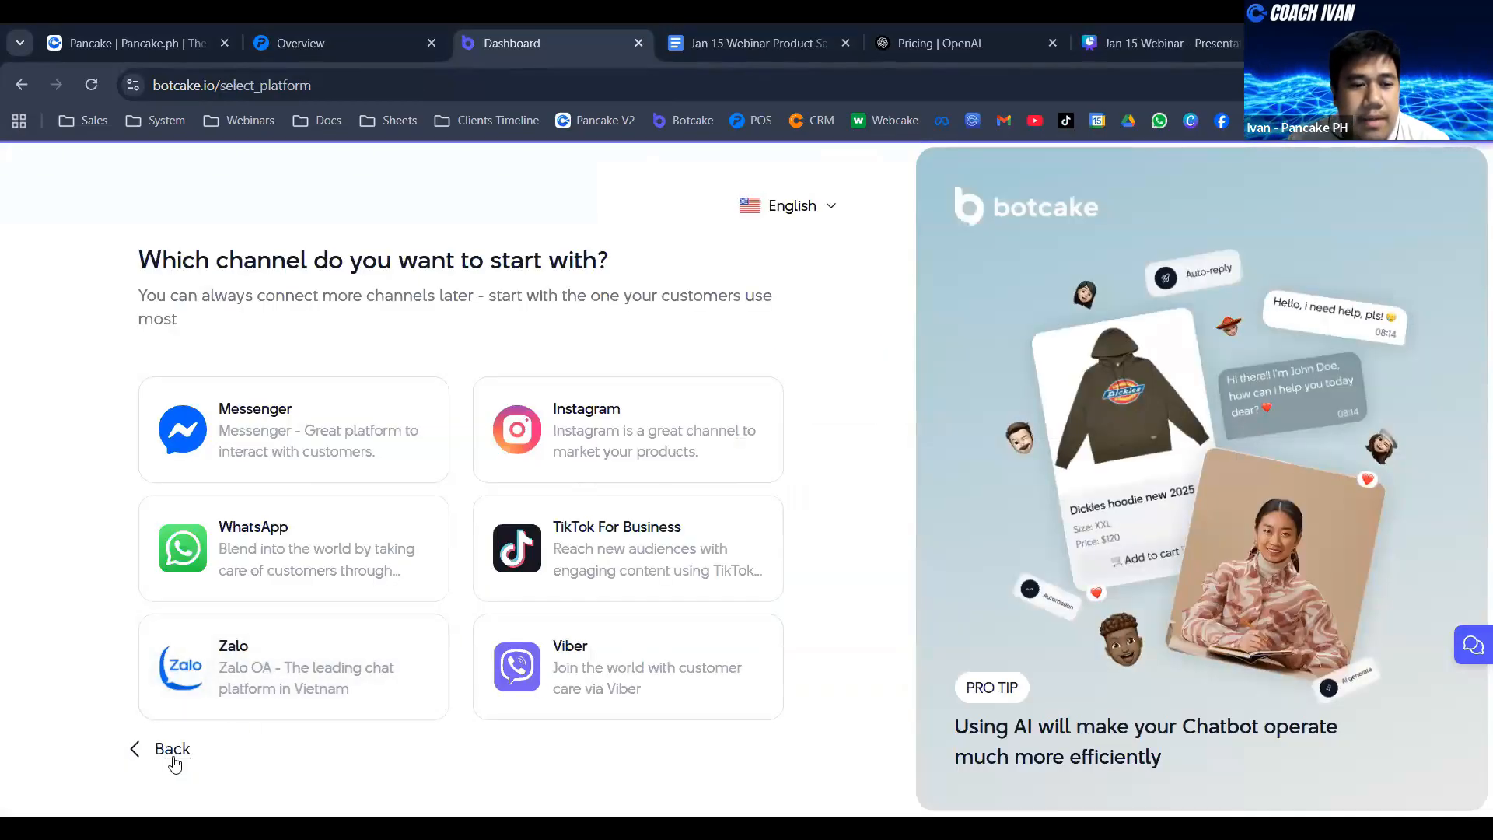
click(183, 762)
- Look through Botcake's pages list and open the Test Demo PH page
scroll(700, 537, down, 3)
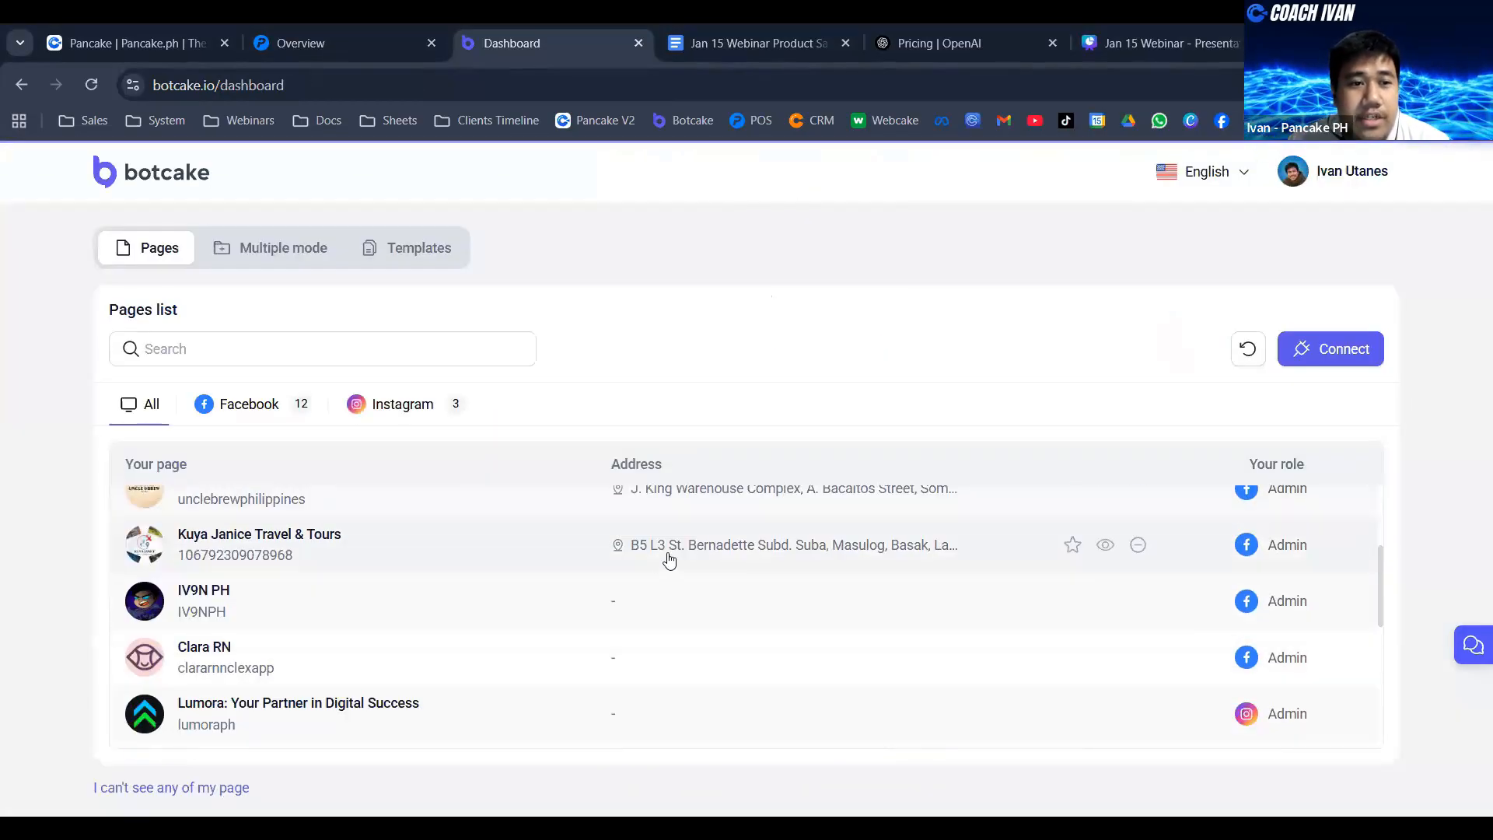
scroll(632, 595, up, 1)
scroll(632, 595, up, 3)
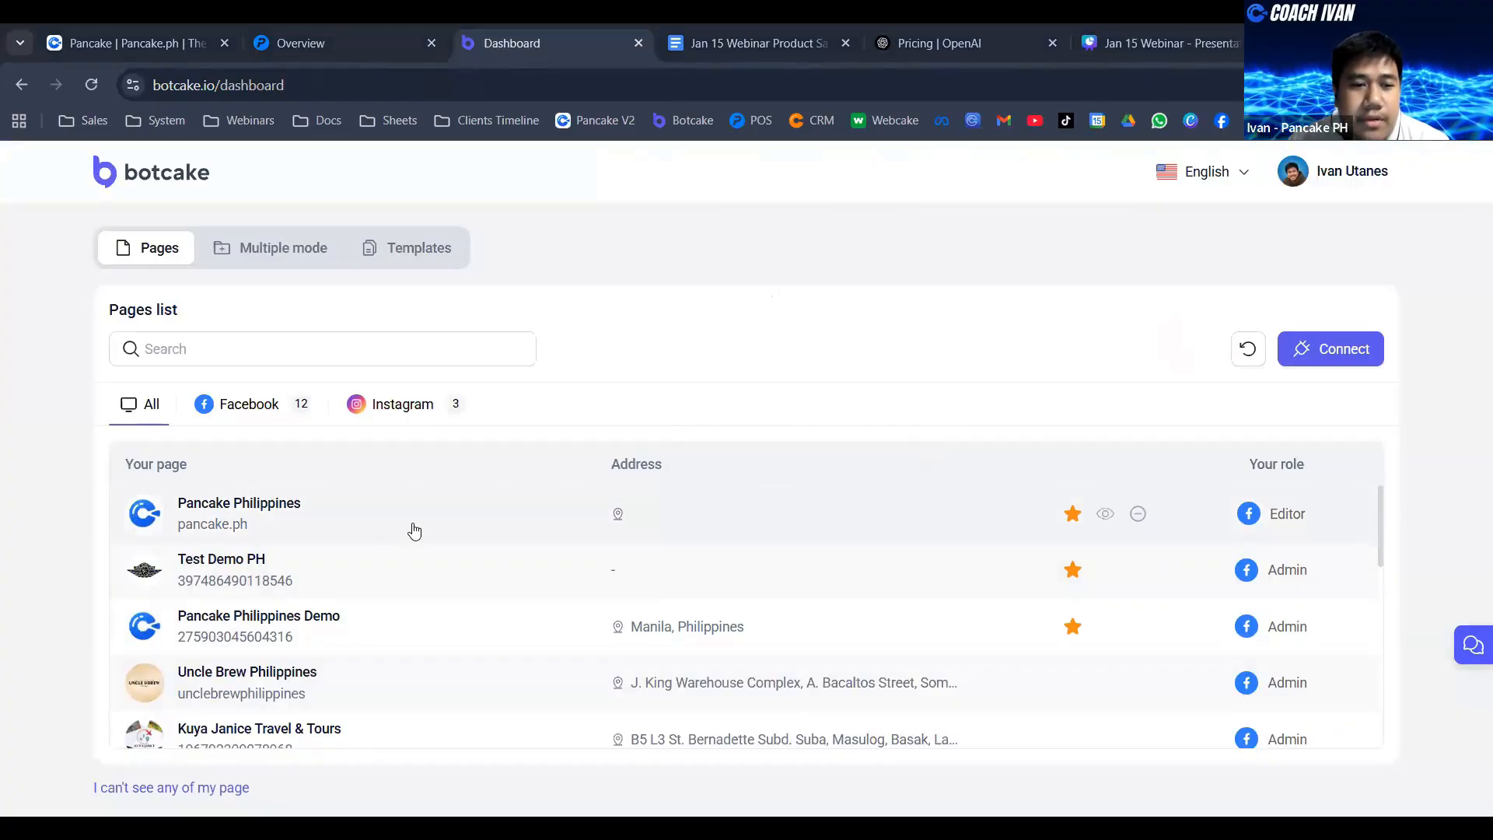
click(414, 582)
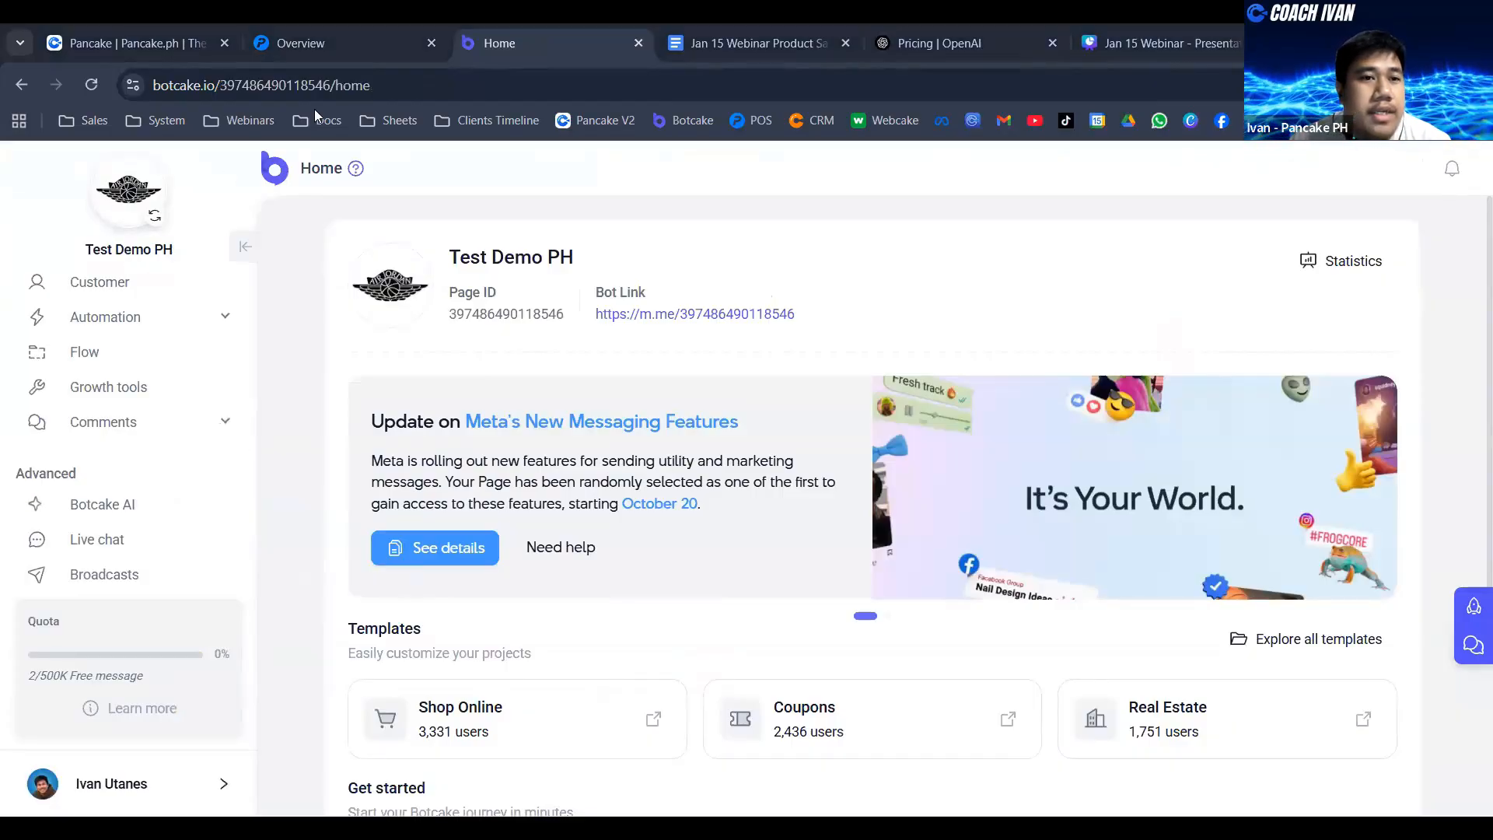
- Check Test Demo PH in POS and in the Pancake inbox, then return to its Botcake home and view the Advanced features
click(389, 31)
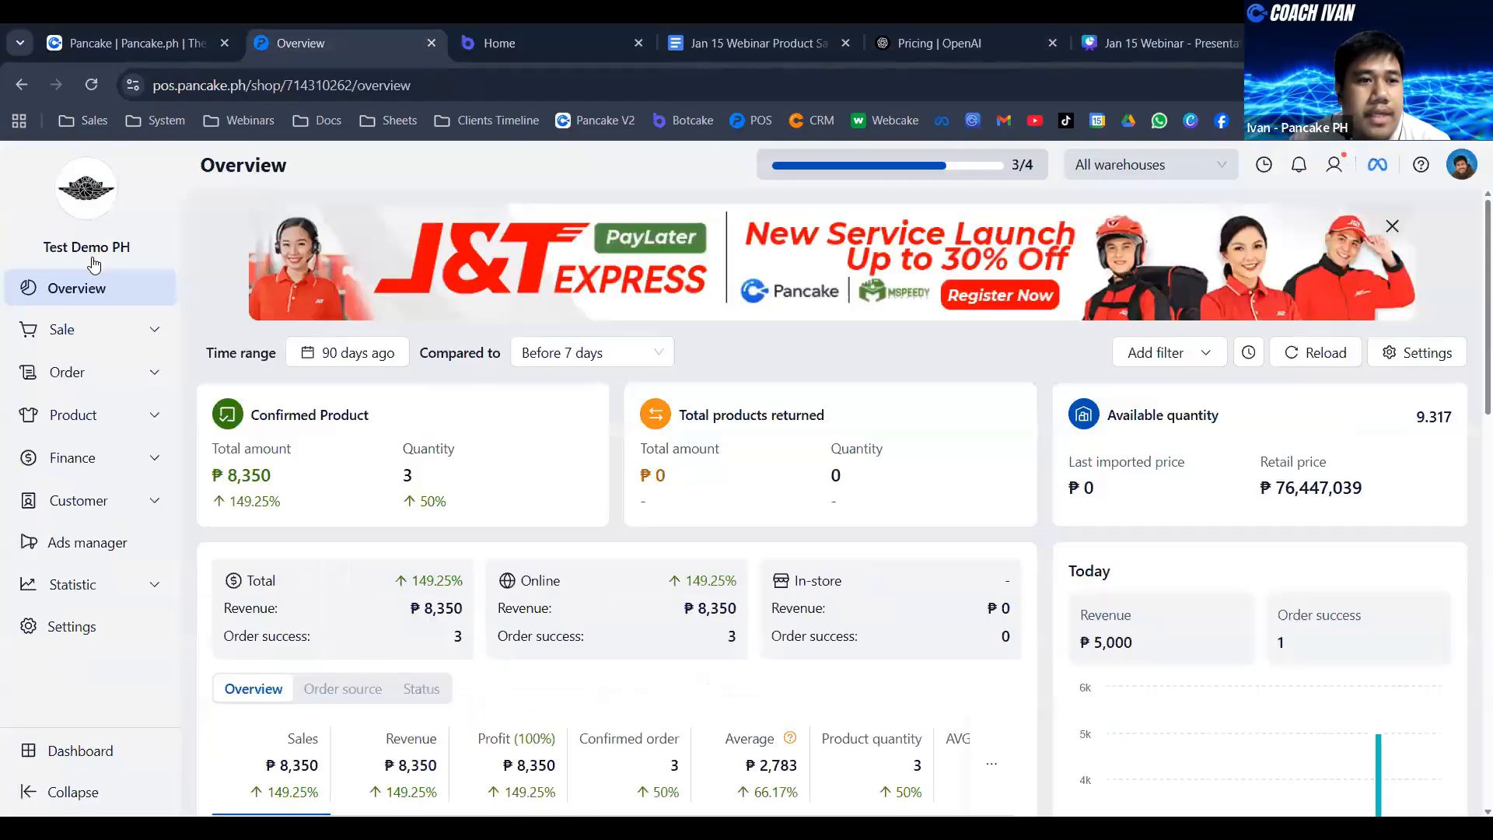
click(210, 31)
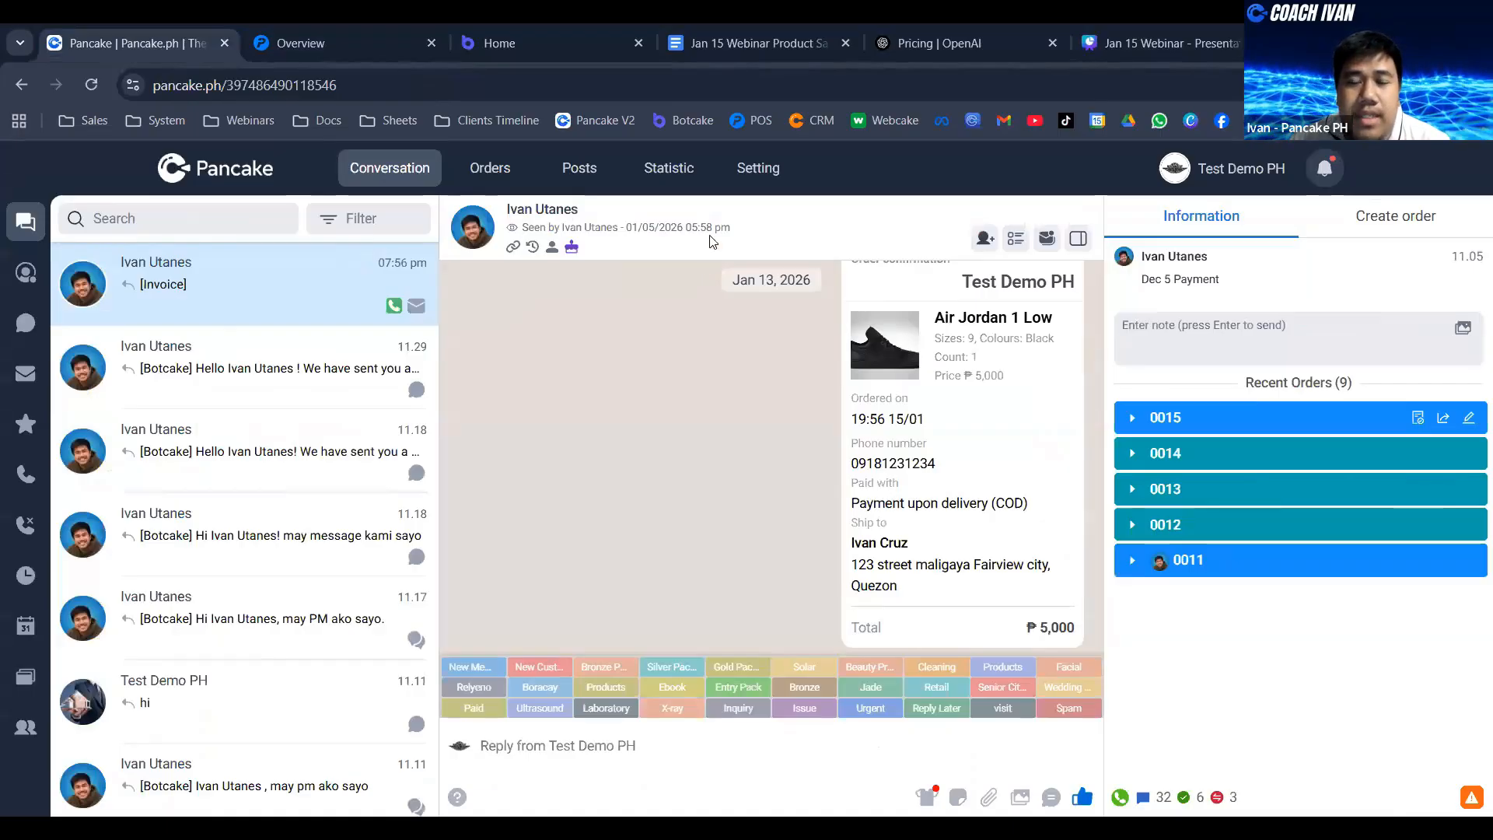
click(543, 35)
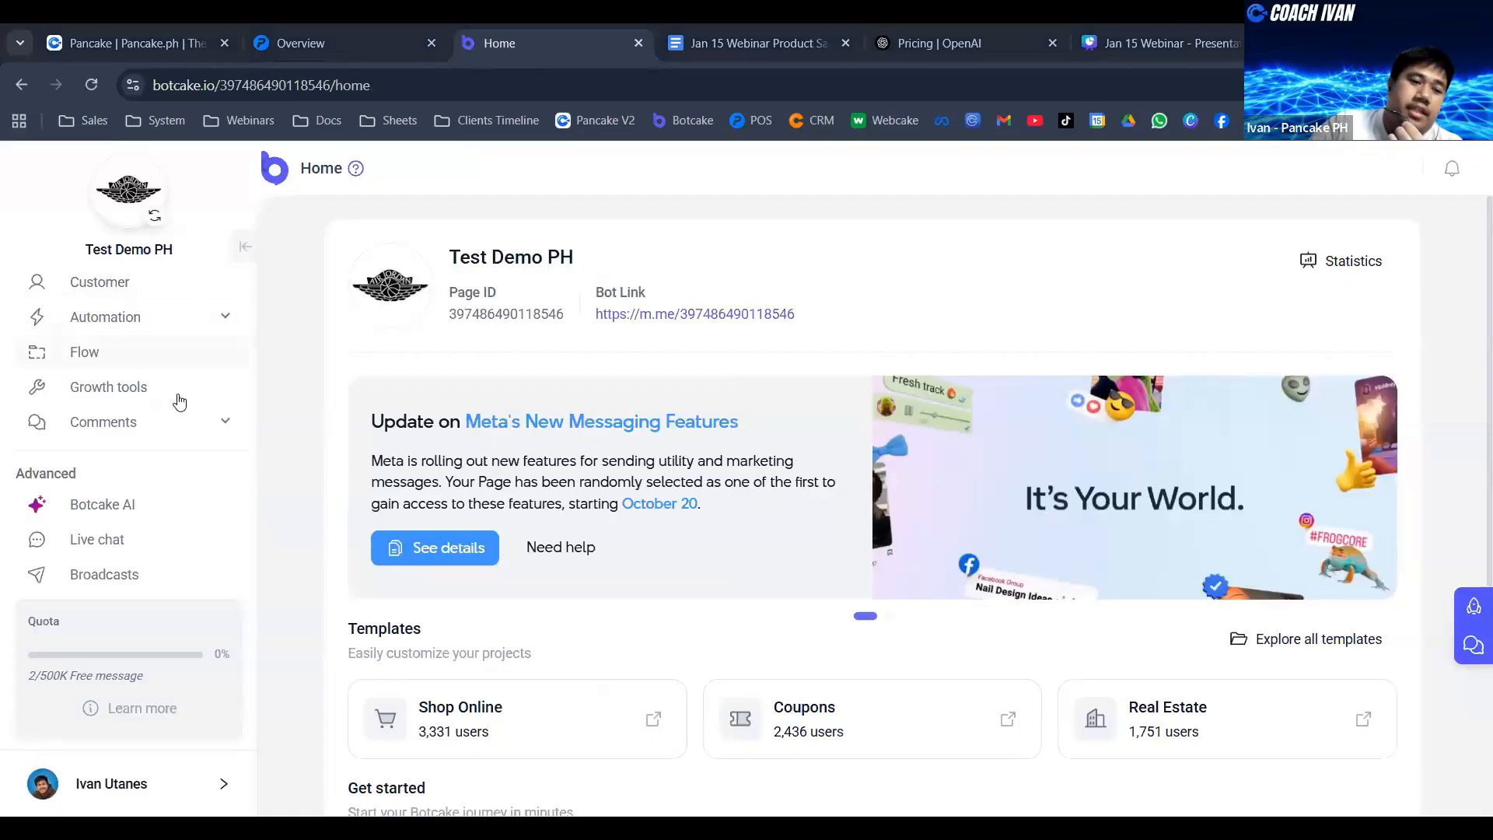
scroll(201, 381, down, 1)
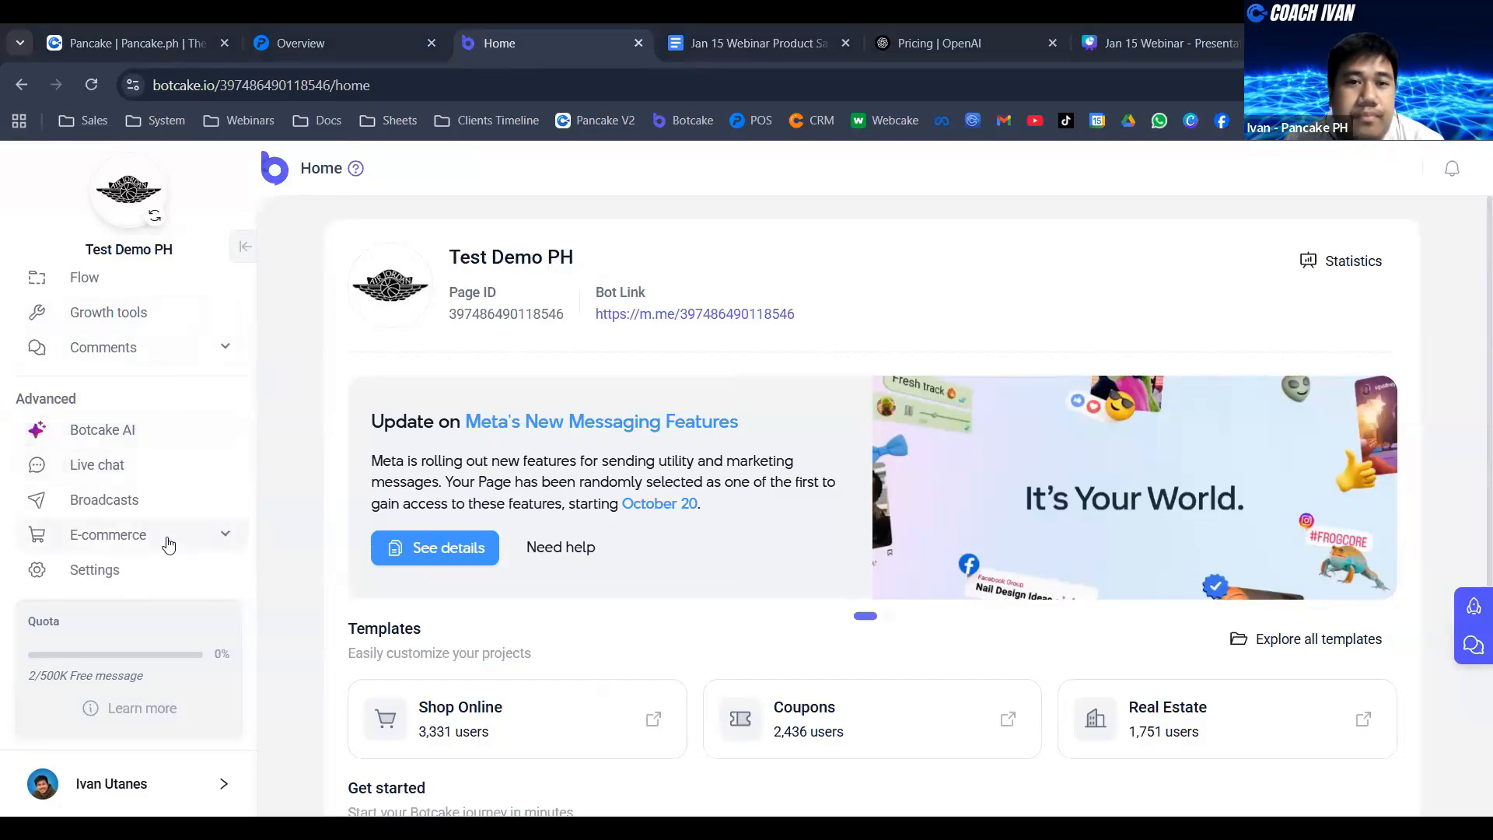
- Place the OpenAI pricing tab directly after the Botcake tab and point out its web address
click(966, 32)
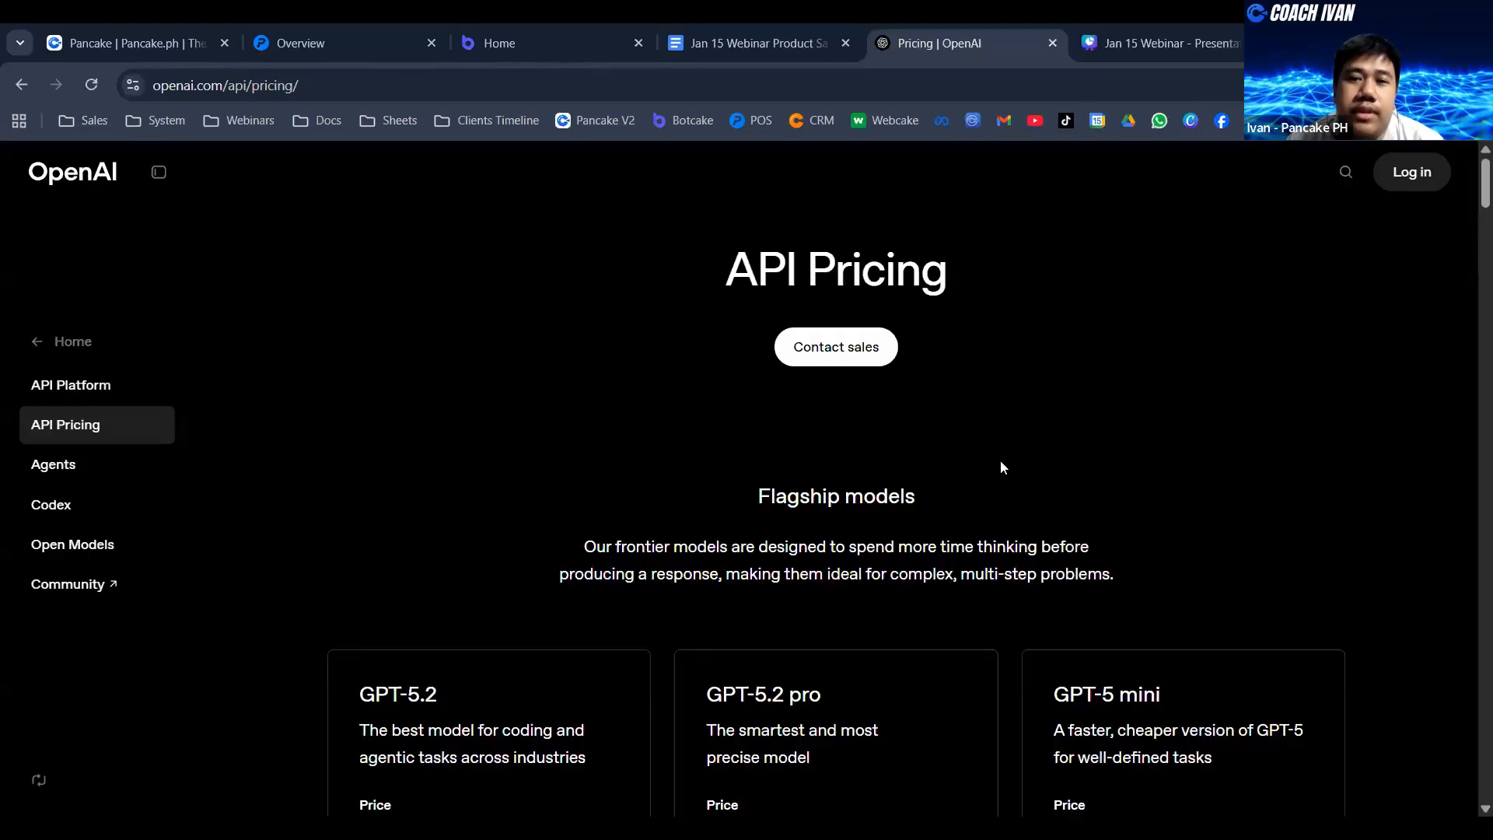
click(554, 39)
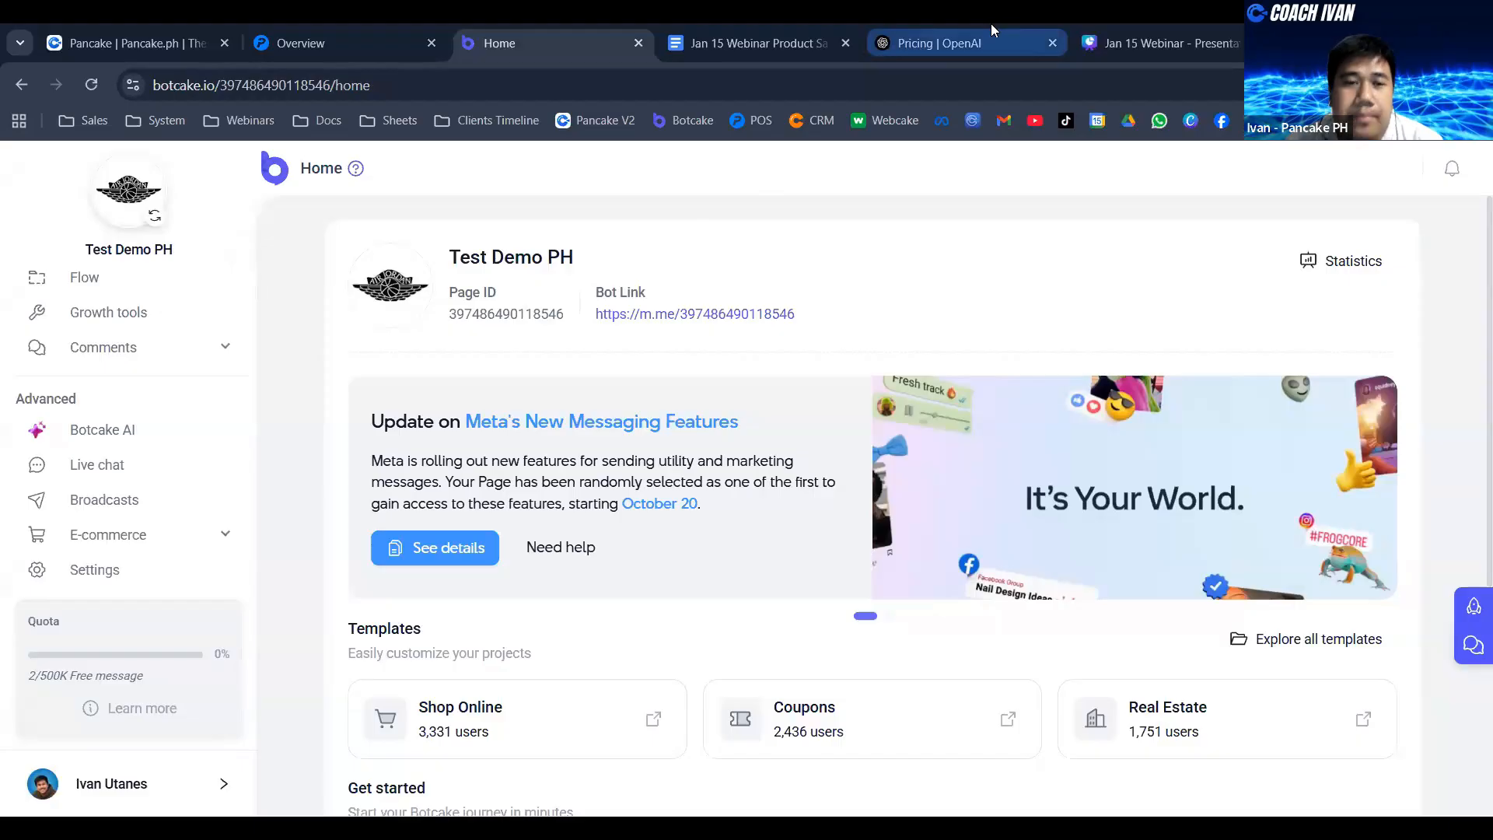
drag(991, 23, 843, 70)
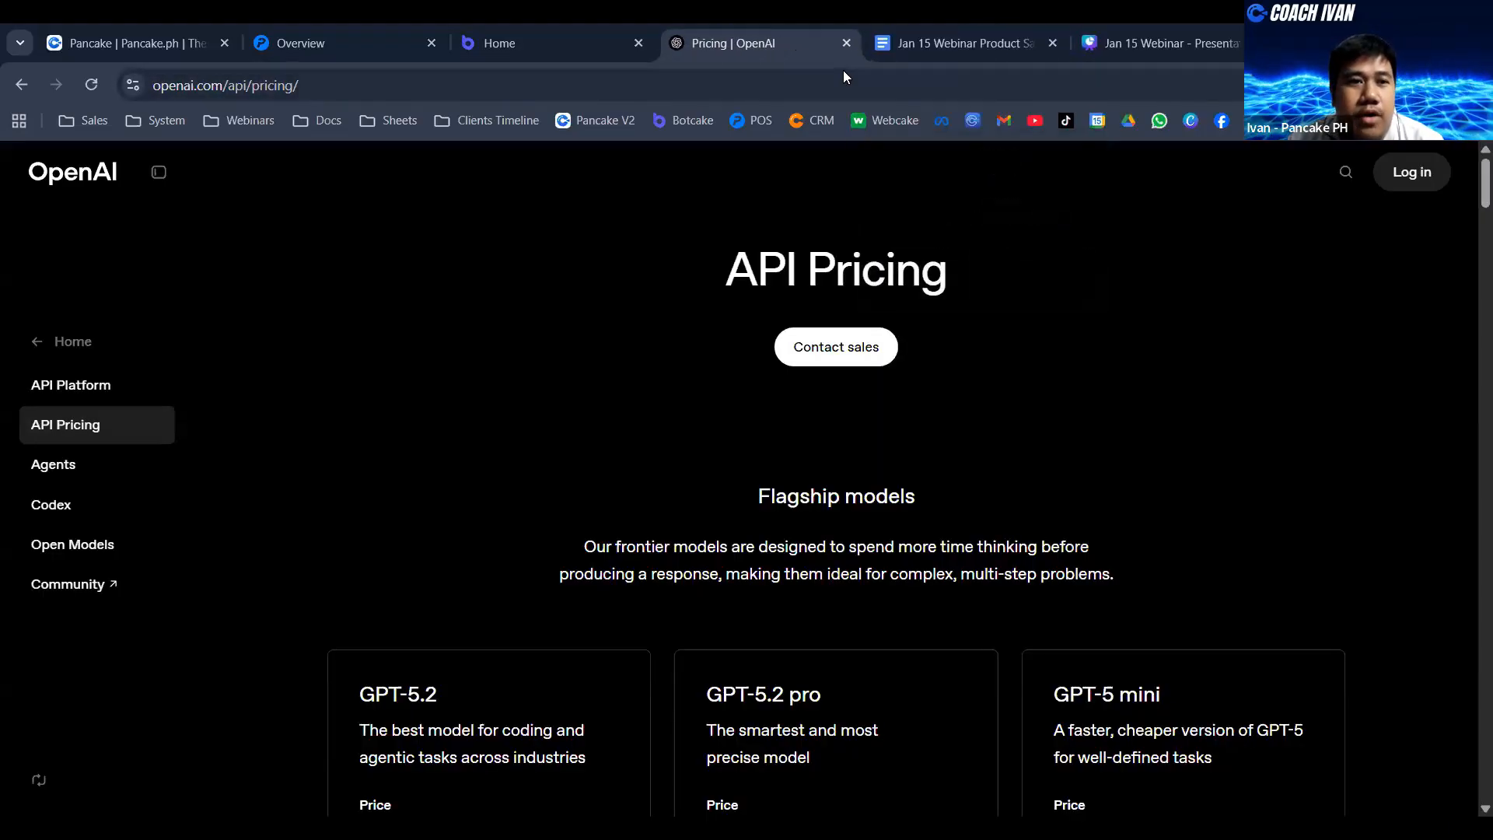
click(239, 83)
click(284, 85)
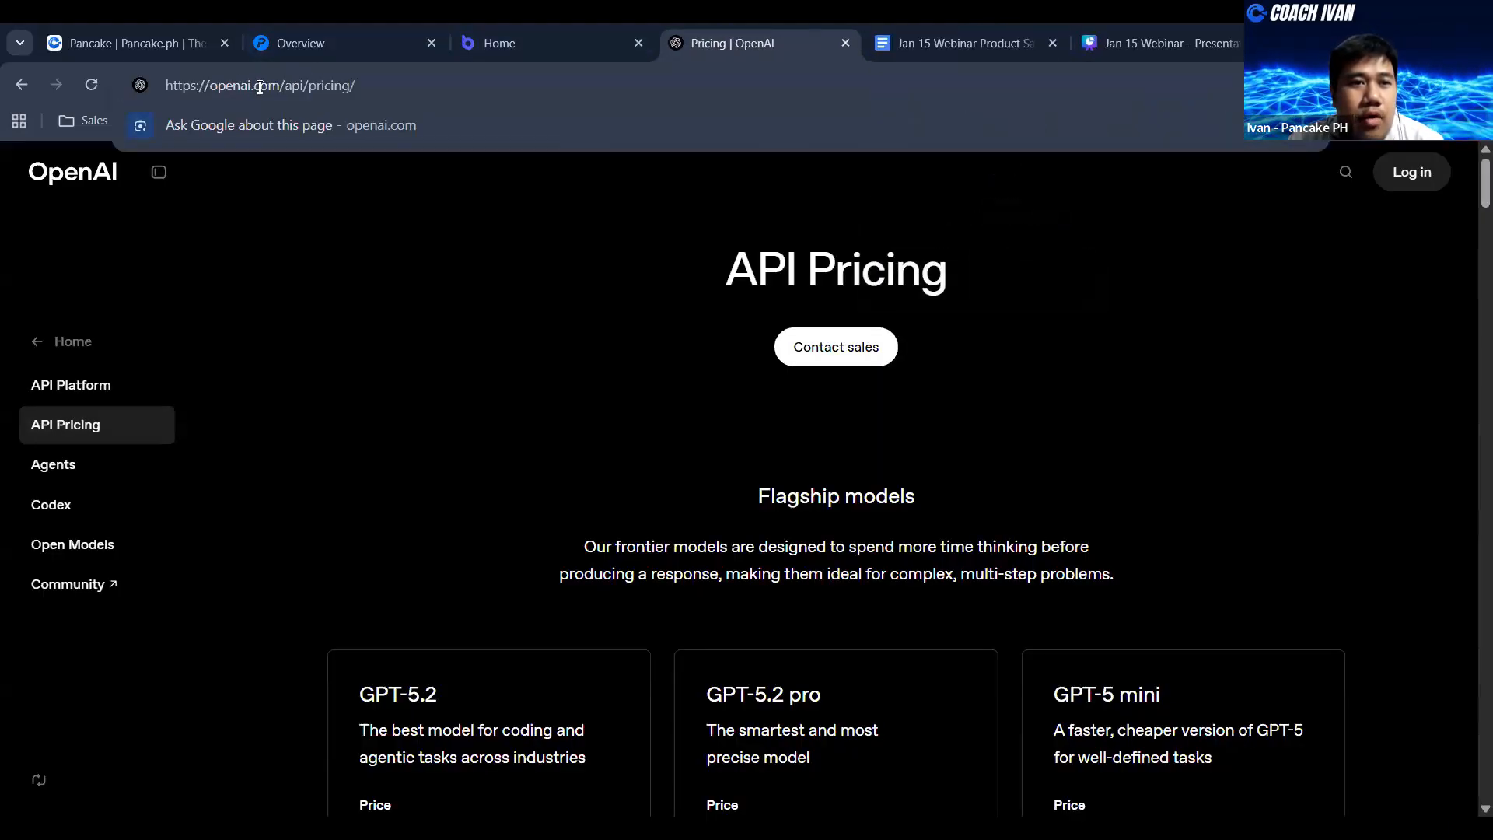
- Log in to the OpenAI API Platform with a Google account, entering the passkey PIN to verify the sign-in
mouse_move(1424, 188)
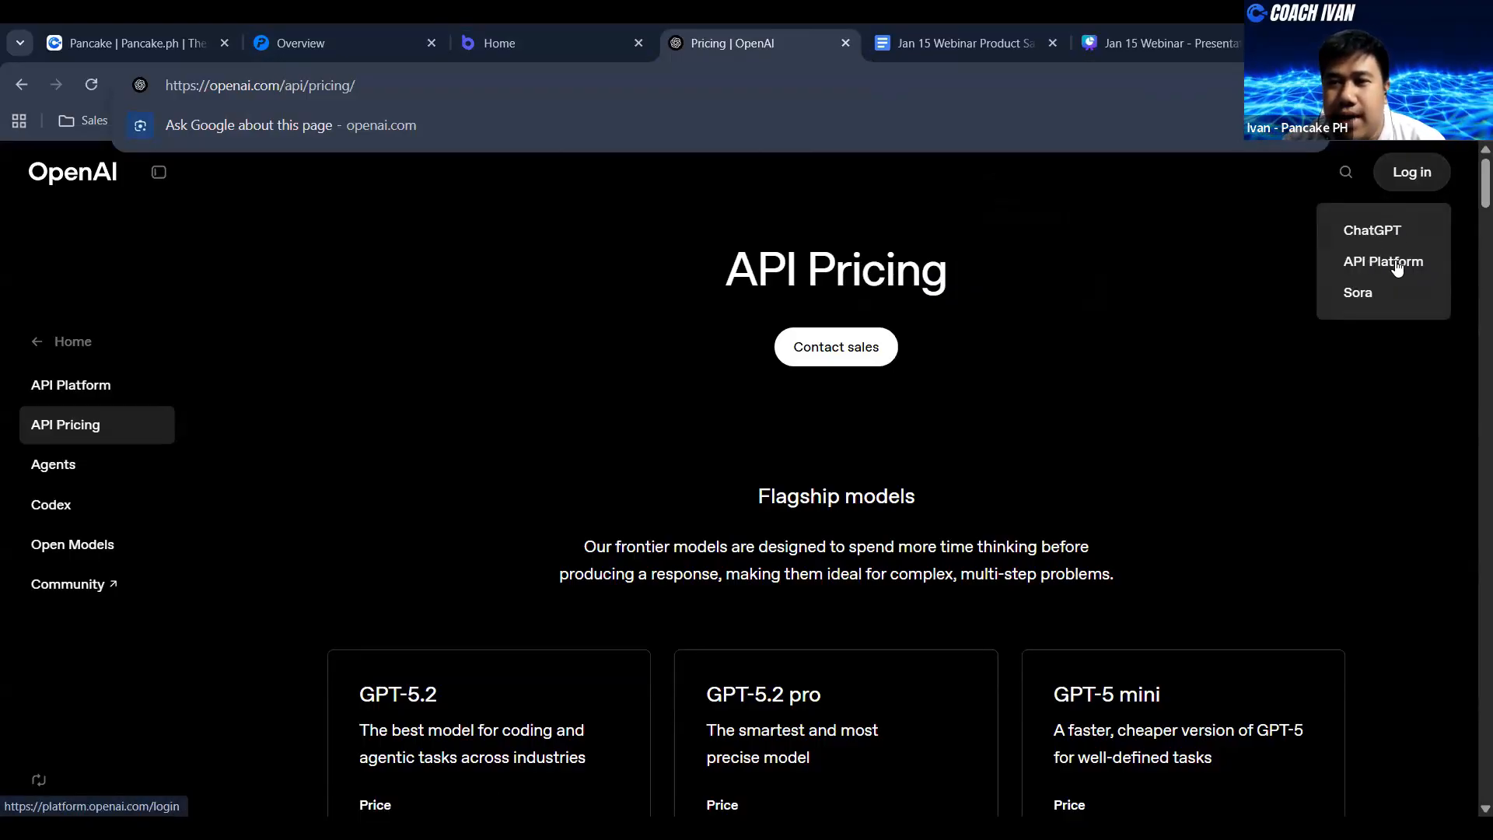
click(1396, 265)
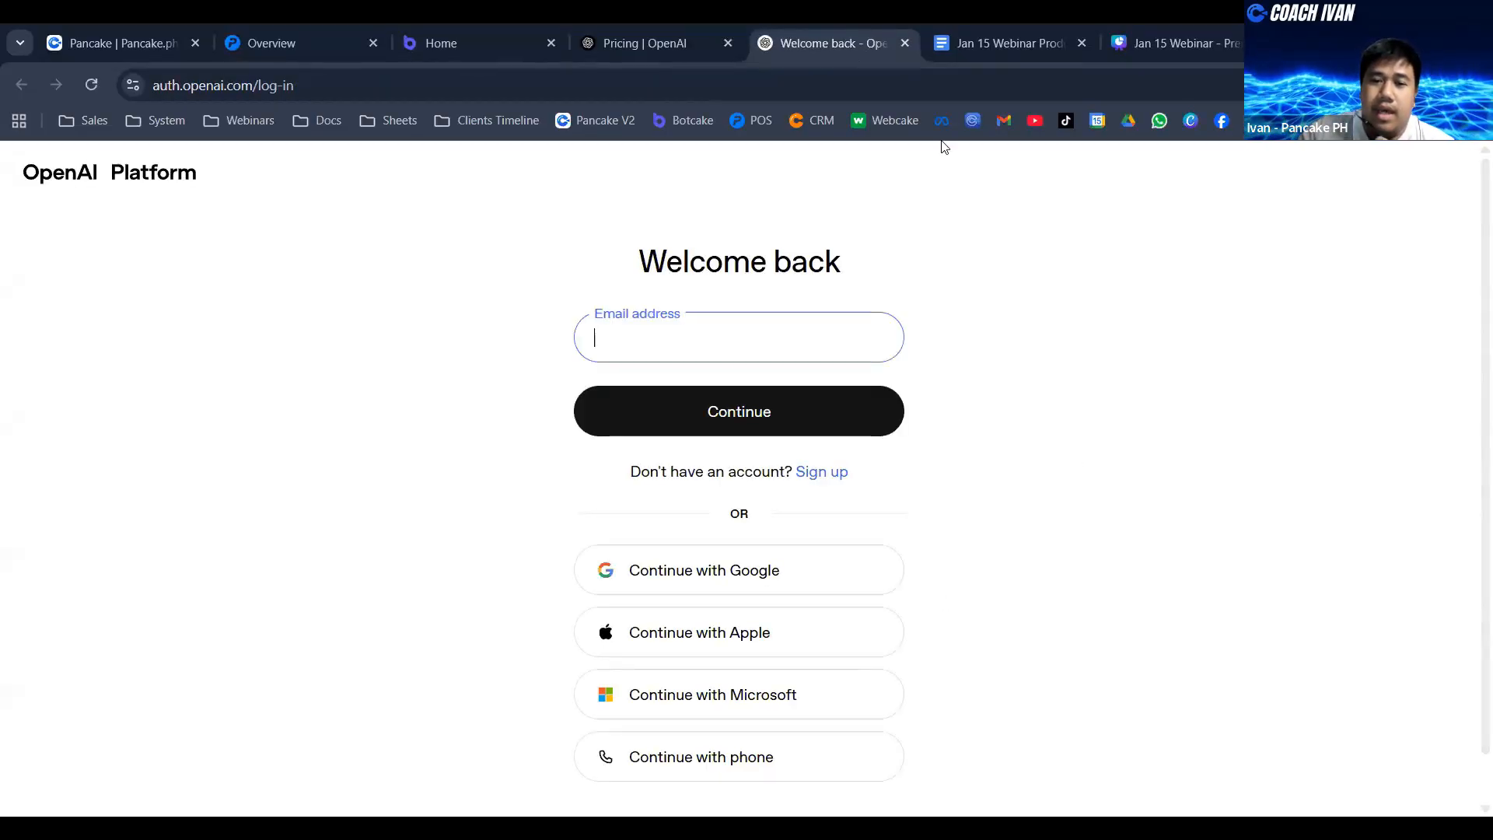
click(733, 584)
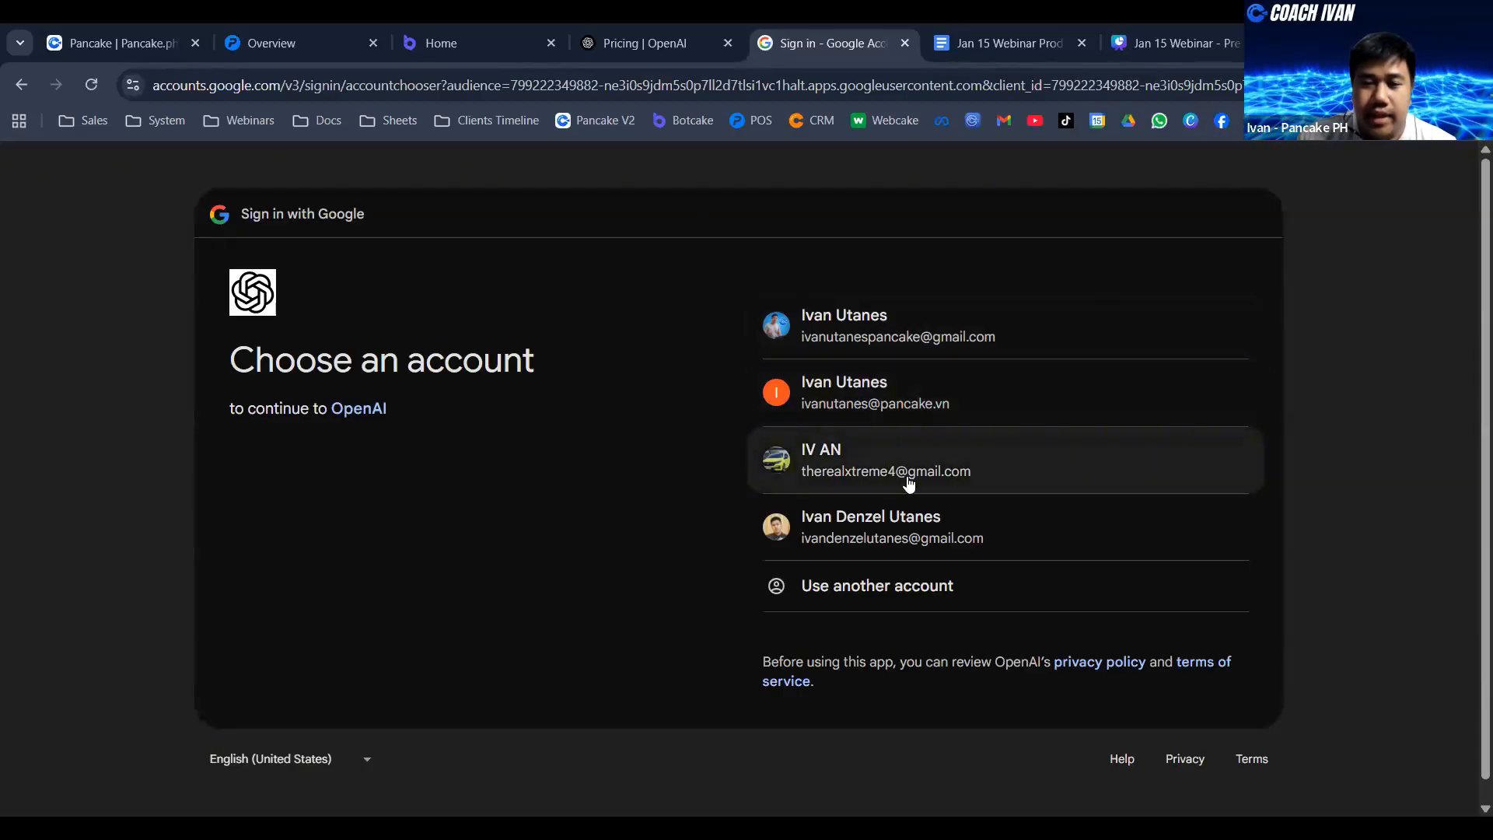
click(913, 528)
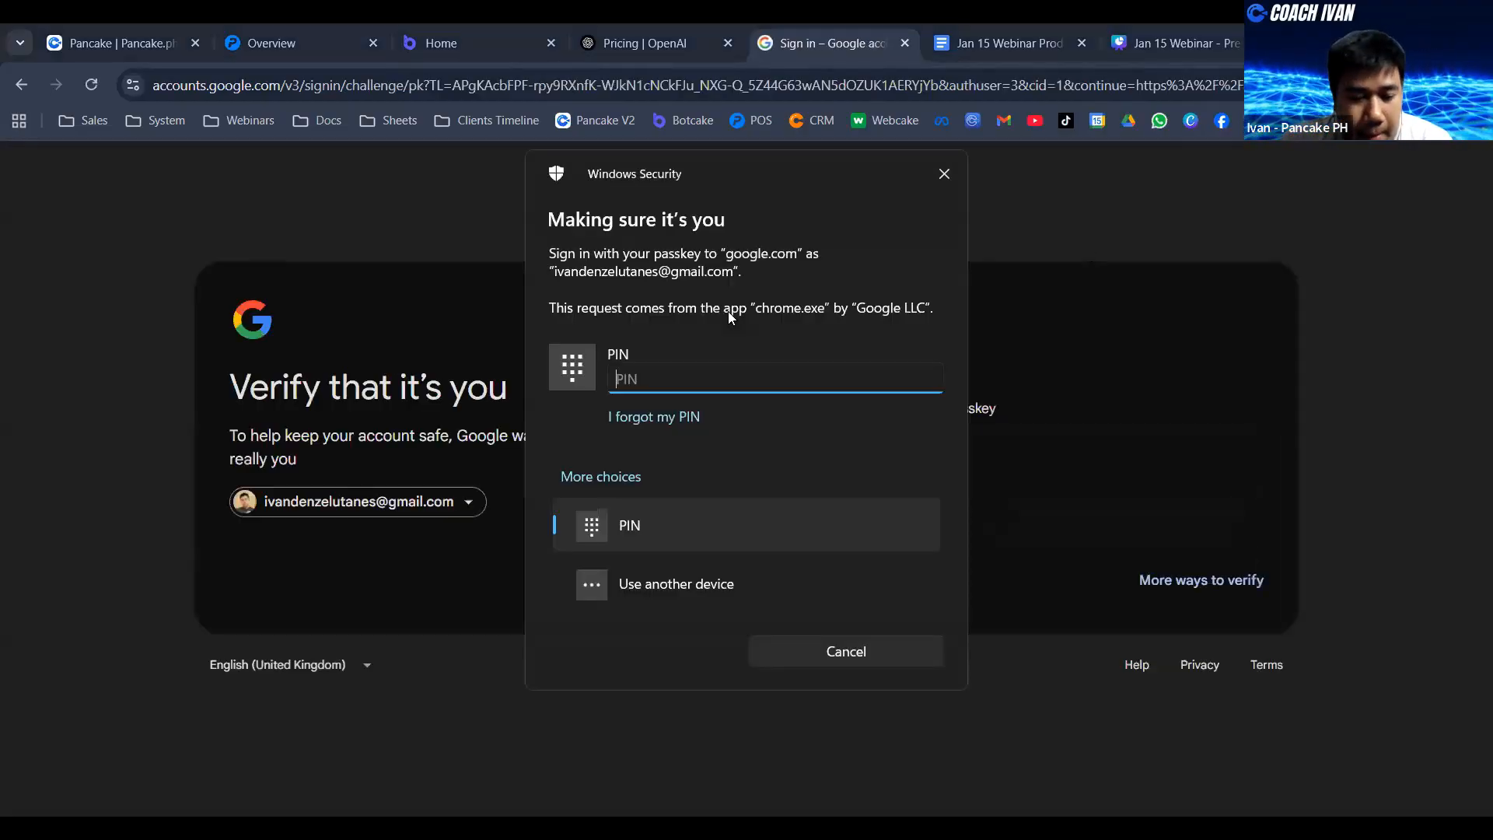
text(••••••)
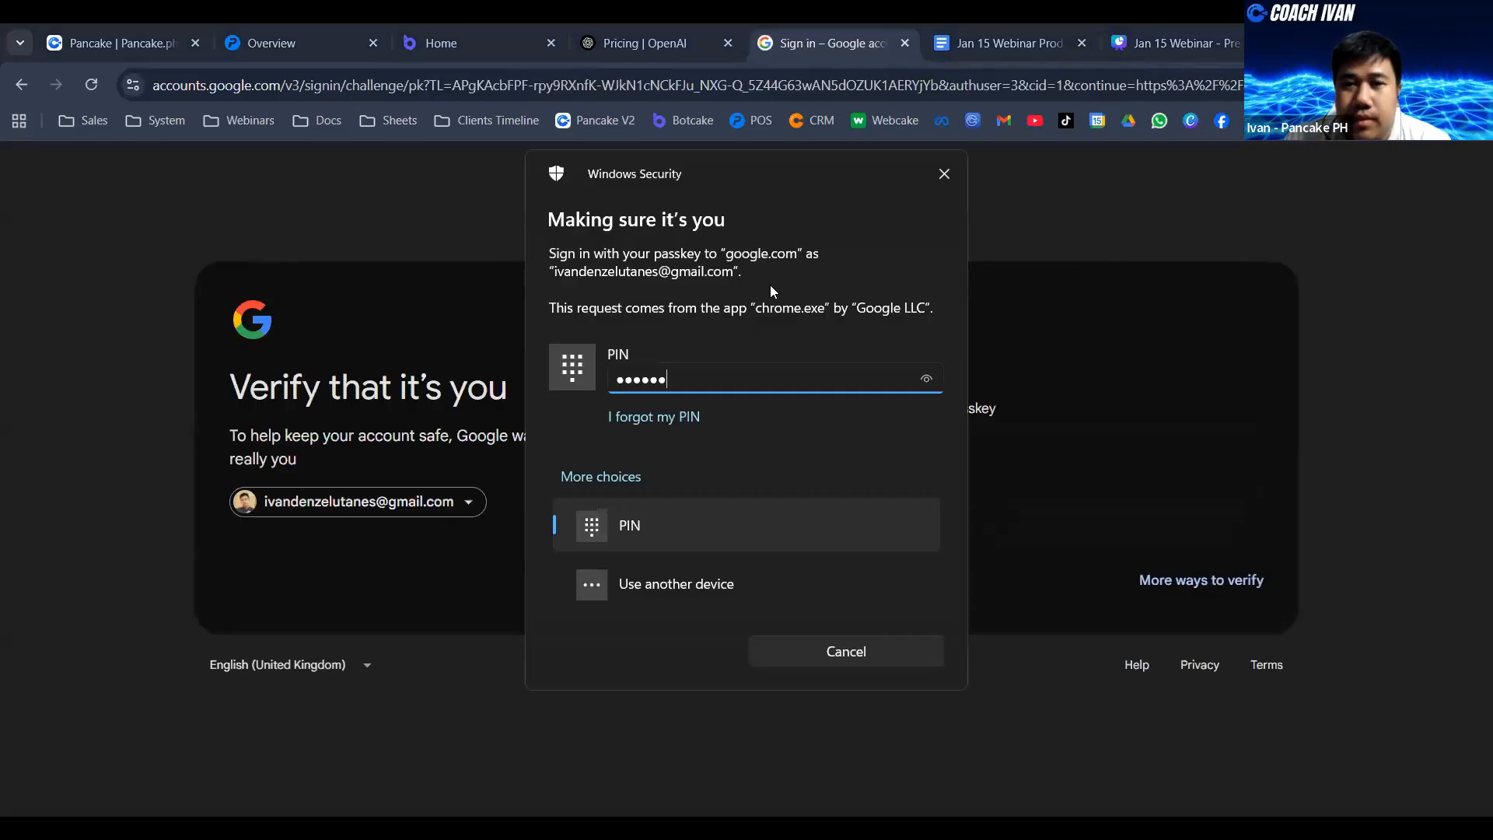
key(Return)
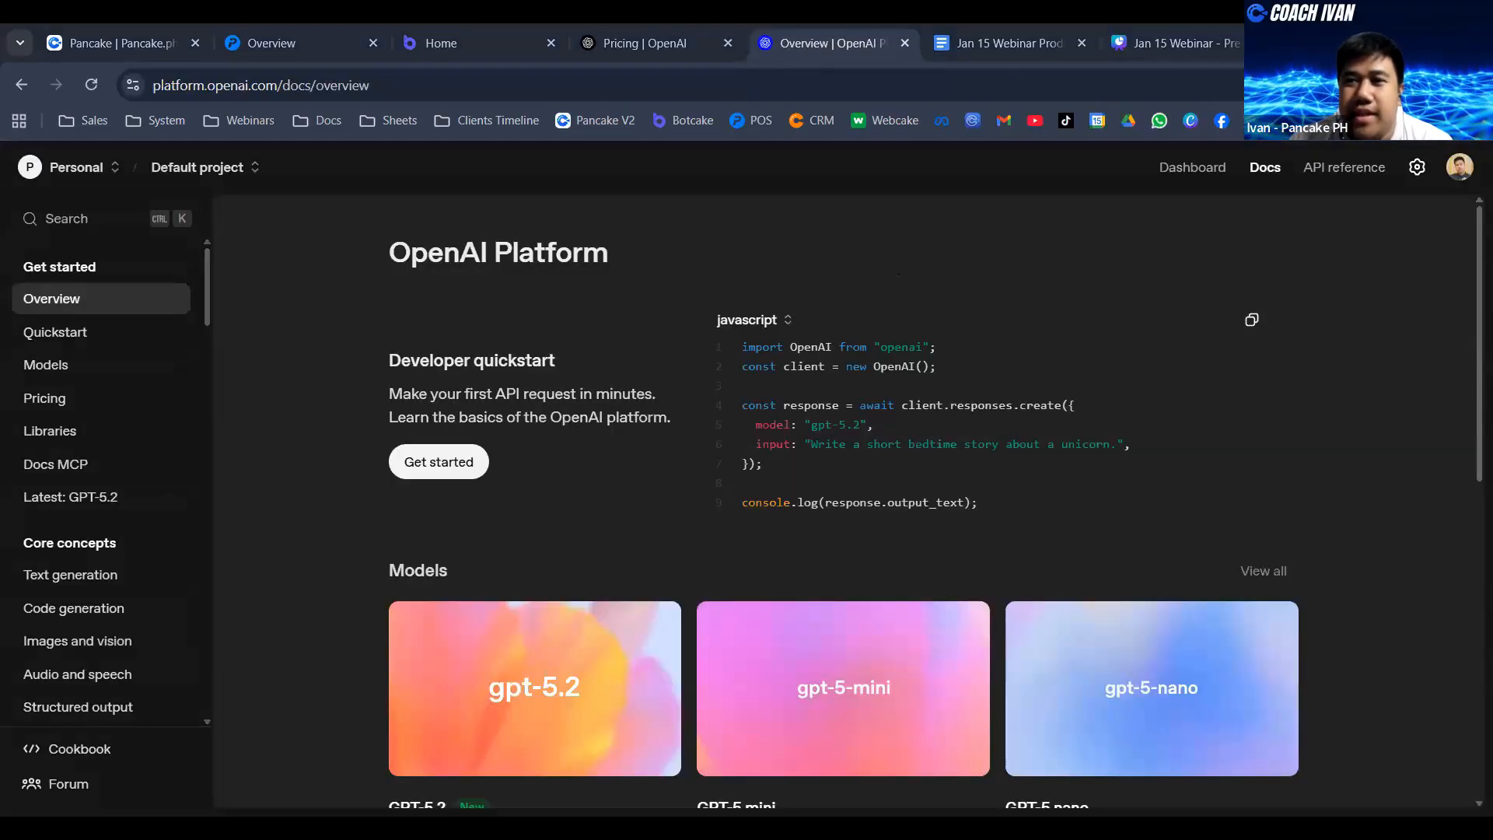
- Open the Billing overview in the OpenAI organization settings and highlight the credit balance
click(1417, 168)
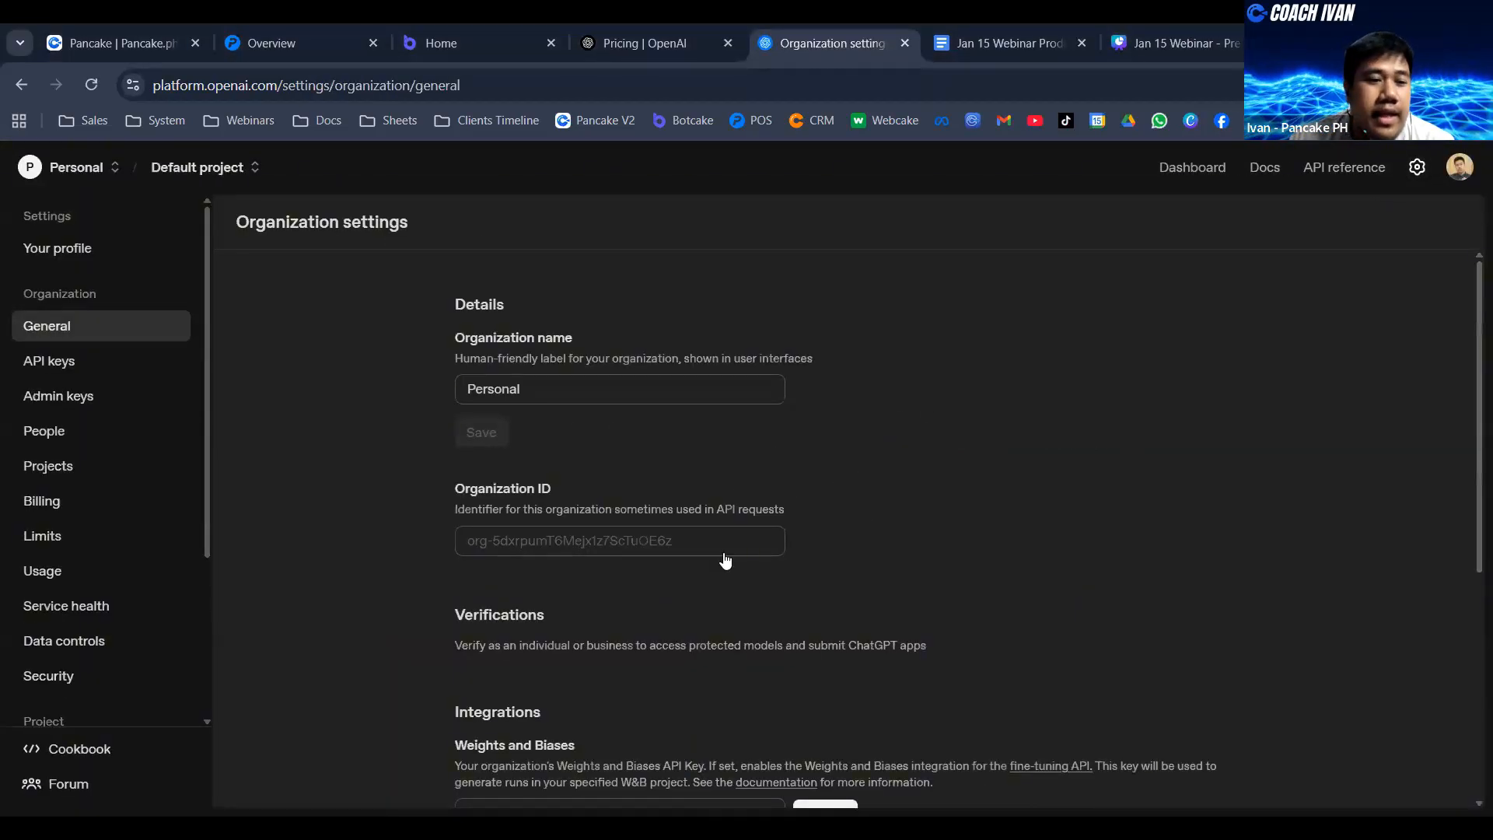
click(74, 488)
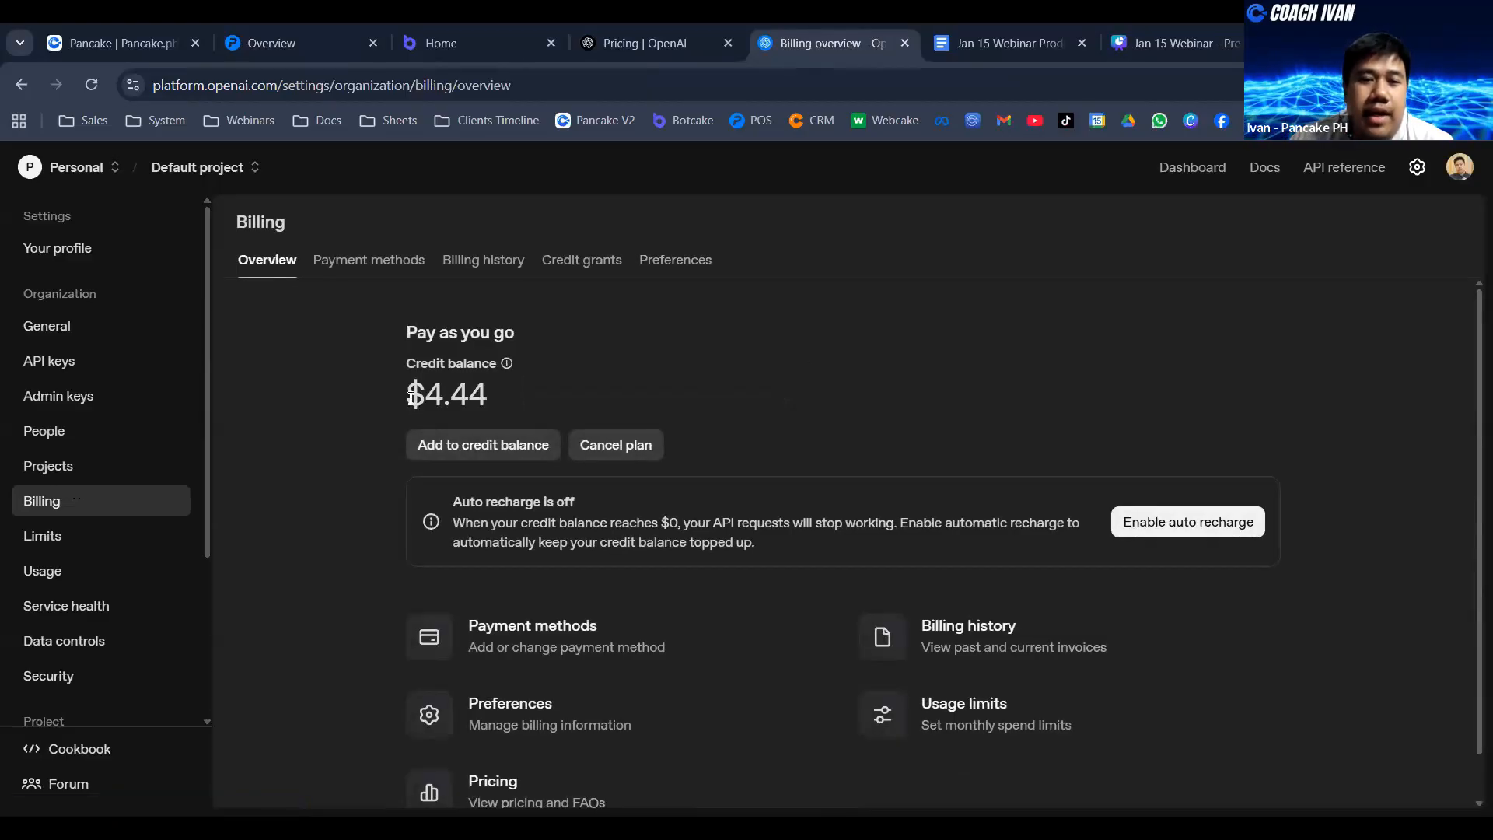
drag(412, 397, 488, 397)
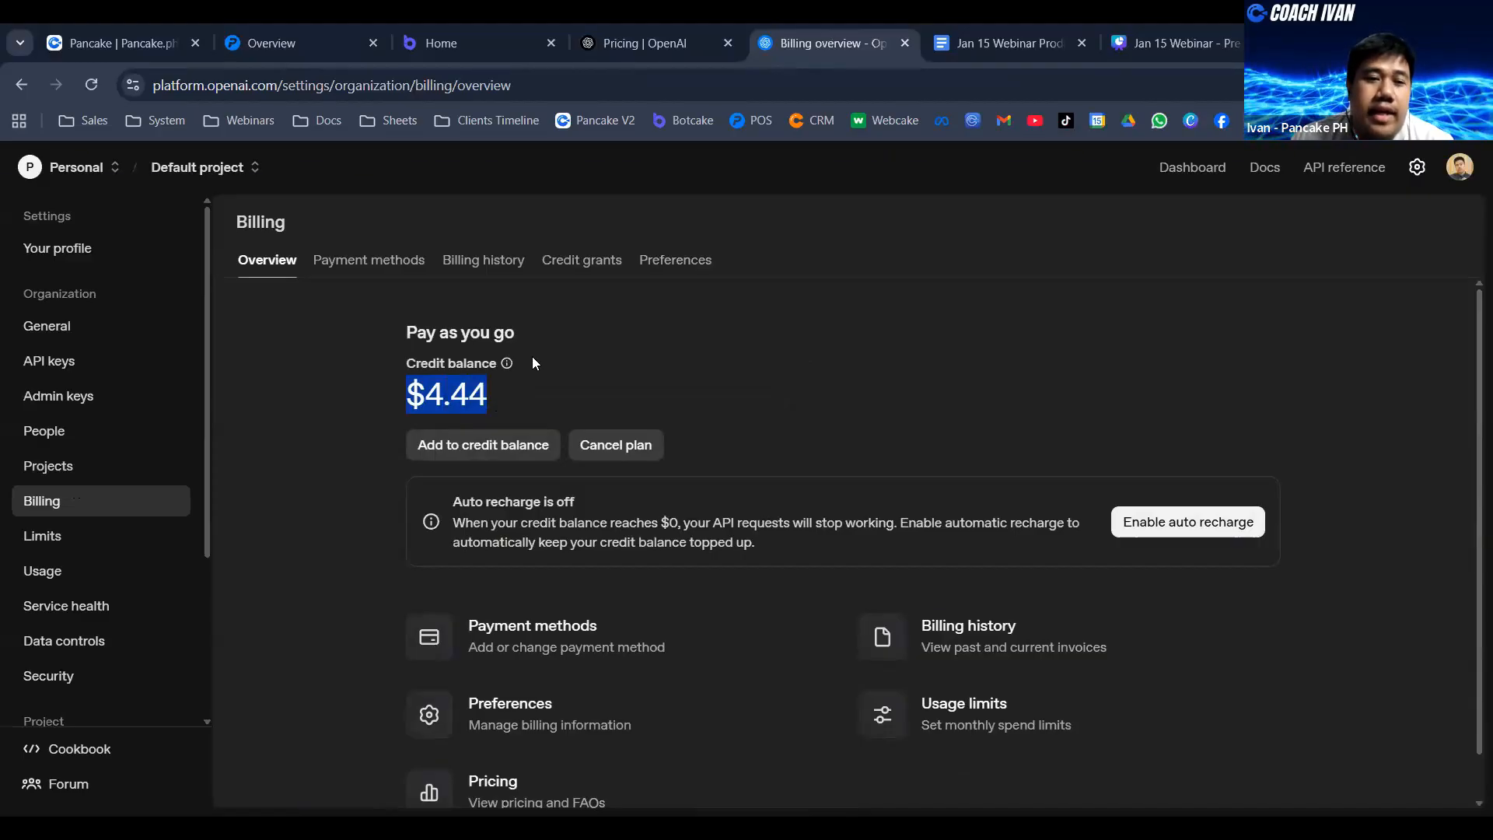
click(434, 395)
drag(410, 396, 502, 403)
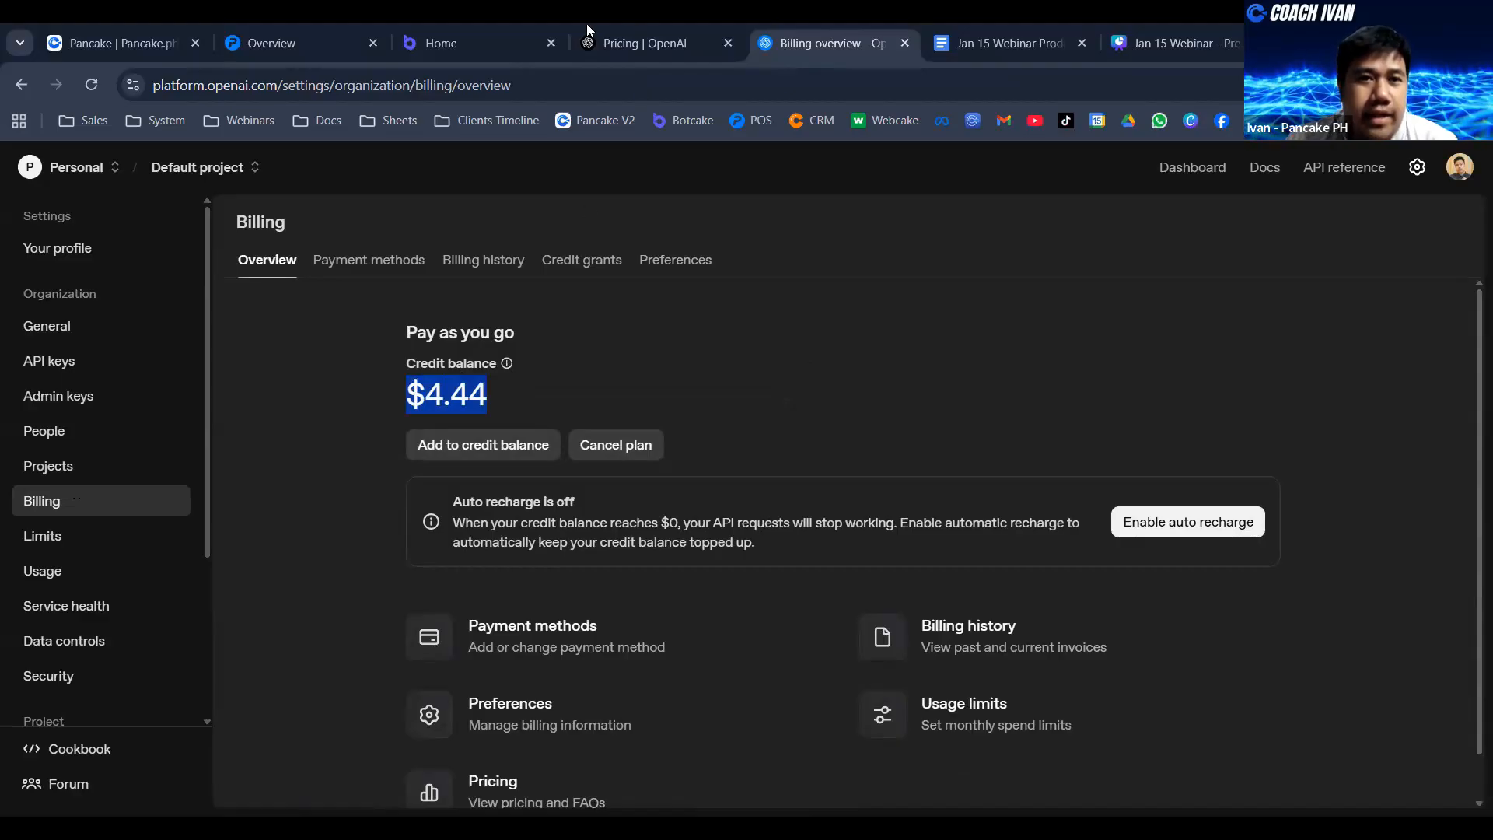
- Return to the OpenAI API pricing page and examine the enlarged fine-tuning prices of the GPT-4.1 models
mouse_move(289, 23)
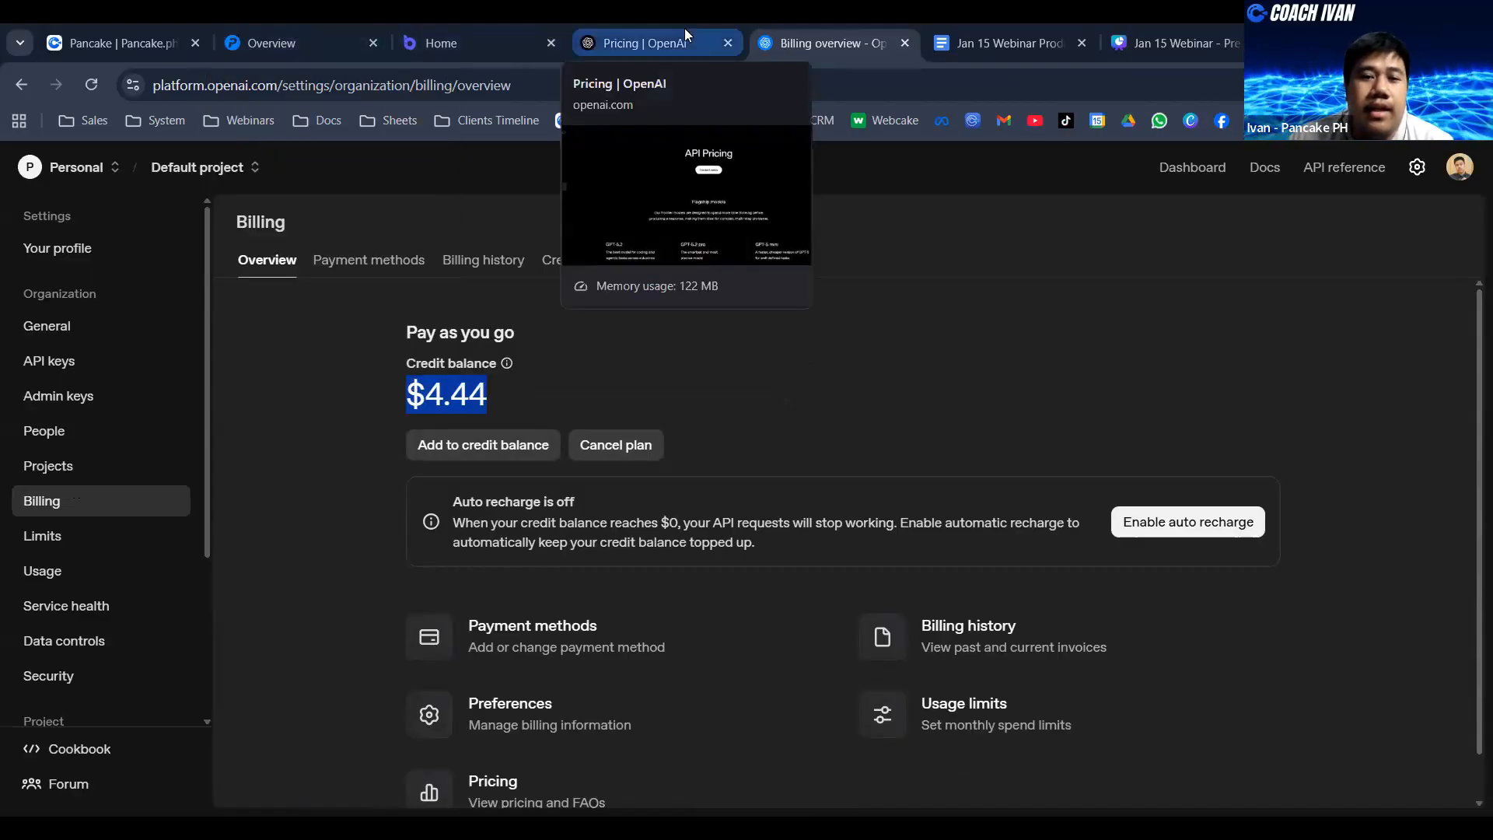
click(684, 31)
scroll(964, 390, down, 15)
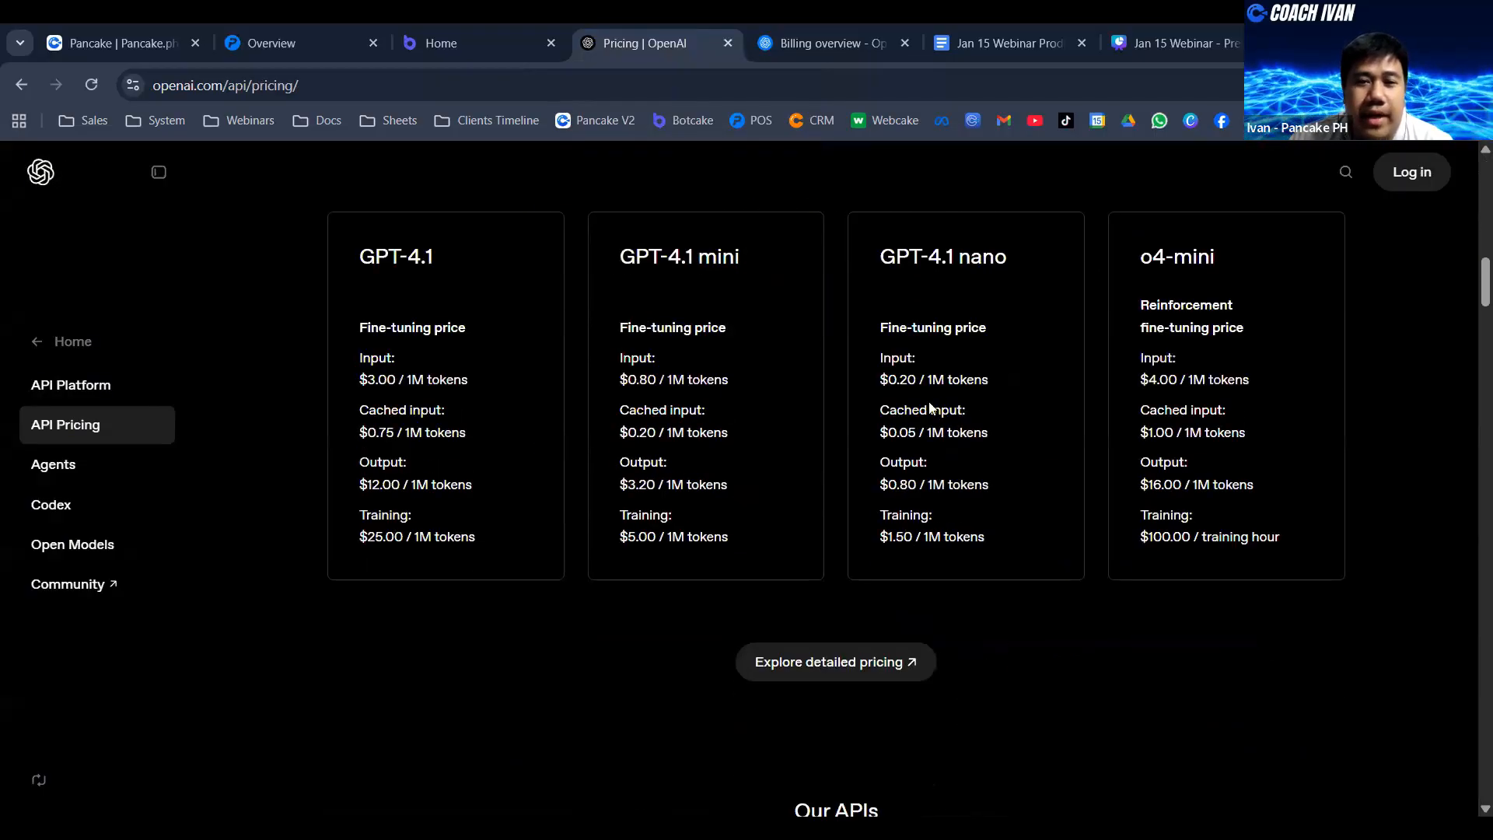
scroll(857, 389, up, 1)
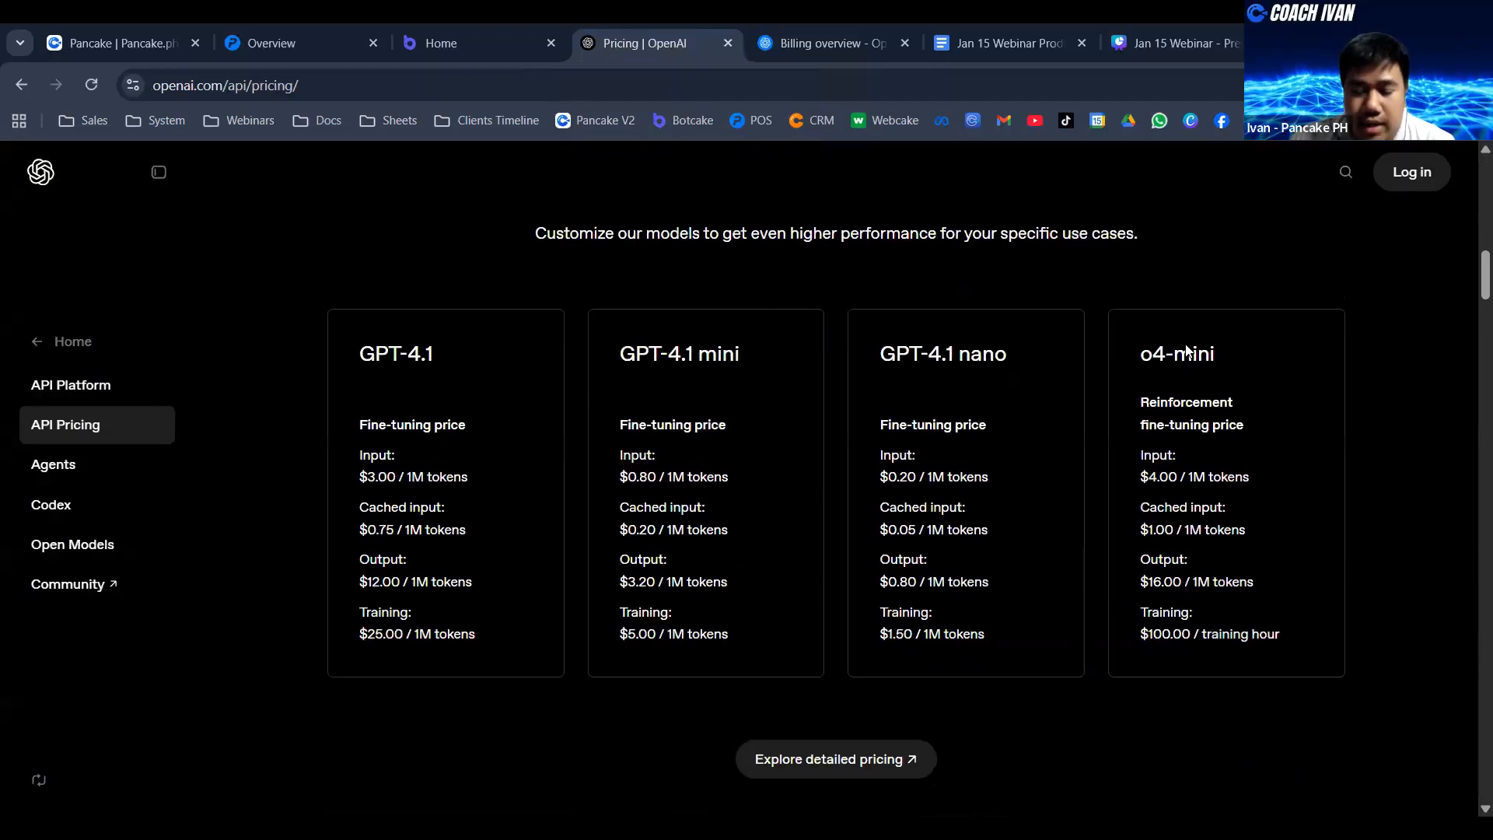
scroll(1186, 353, up, 4)
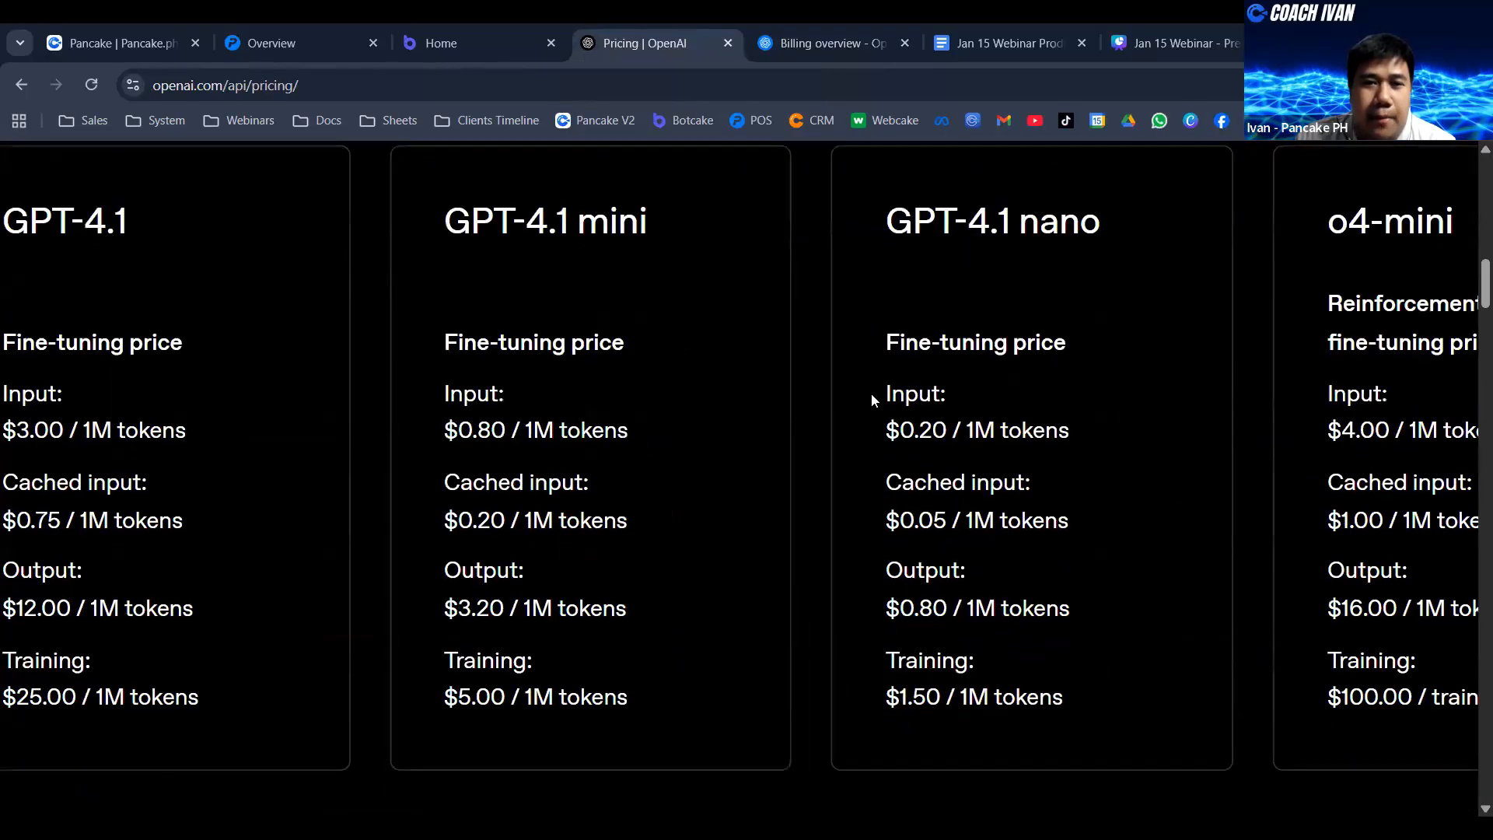
scroll(871, 394, up, 2)
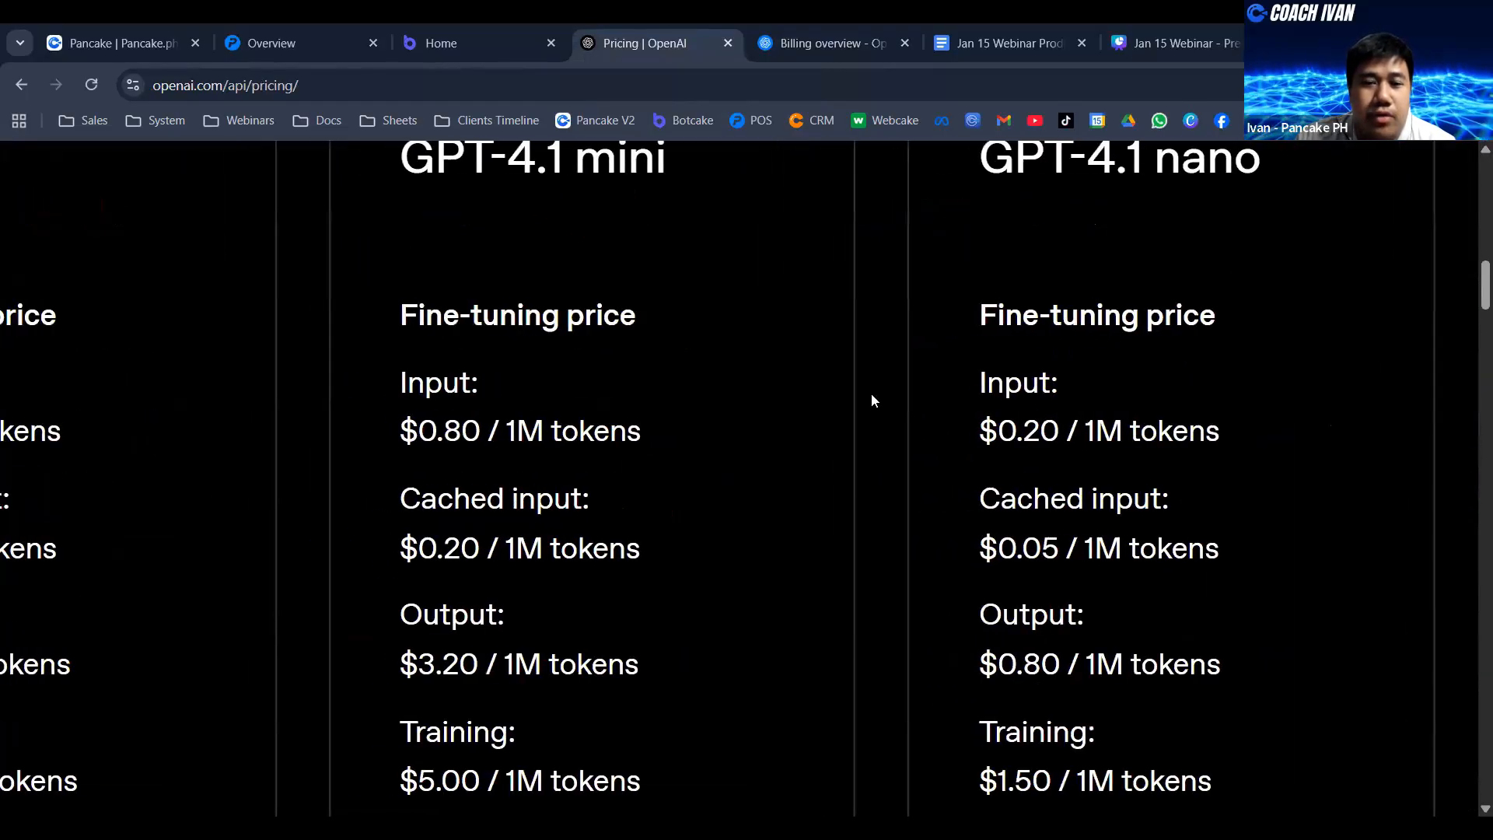
scroll(871, 393, down, 1)
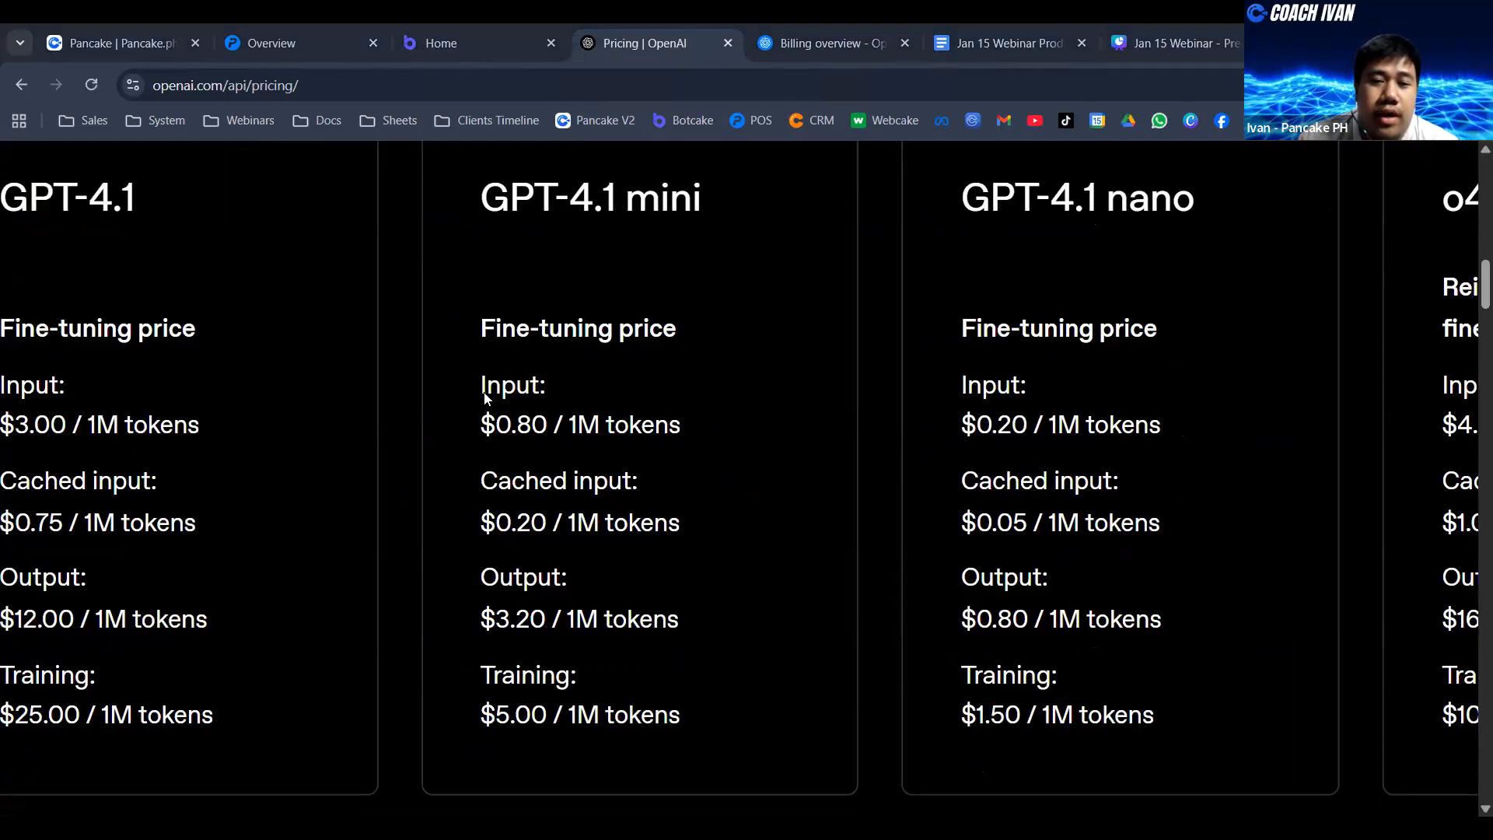
- Highlight the input label, token unit and input price in the GPT-4.1 mini fine-tuning prices
drag(482, 393, 590, 391)
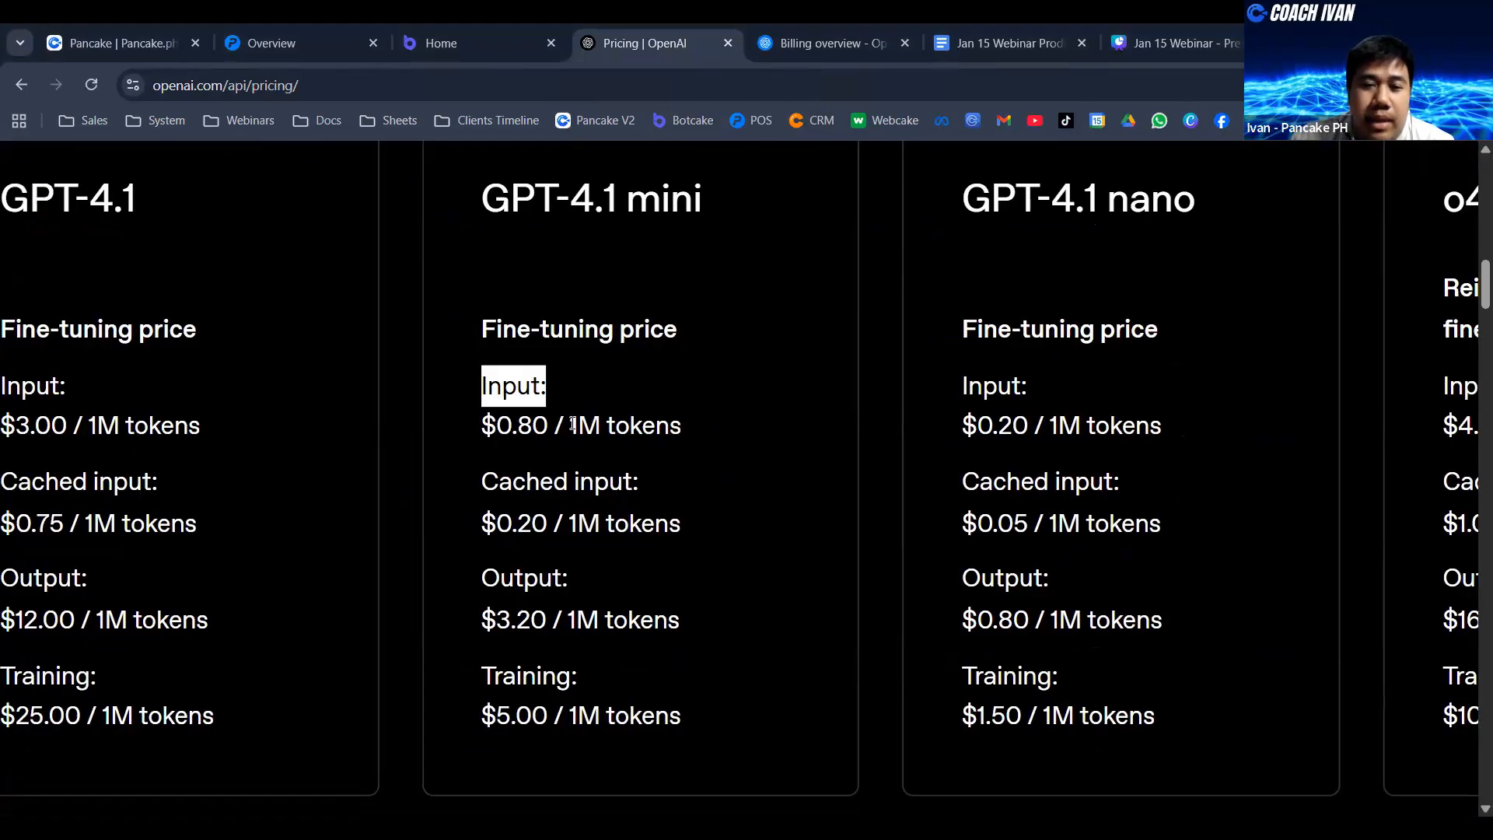
drag(571, 426, 656, 425)
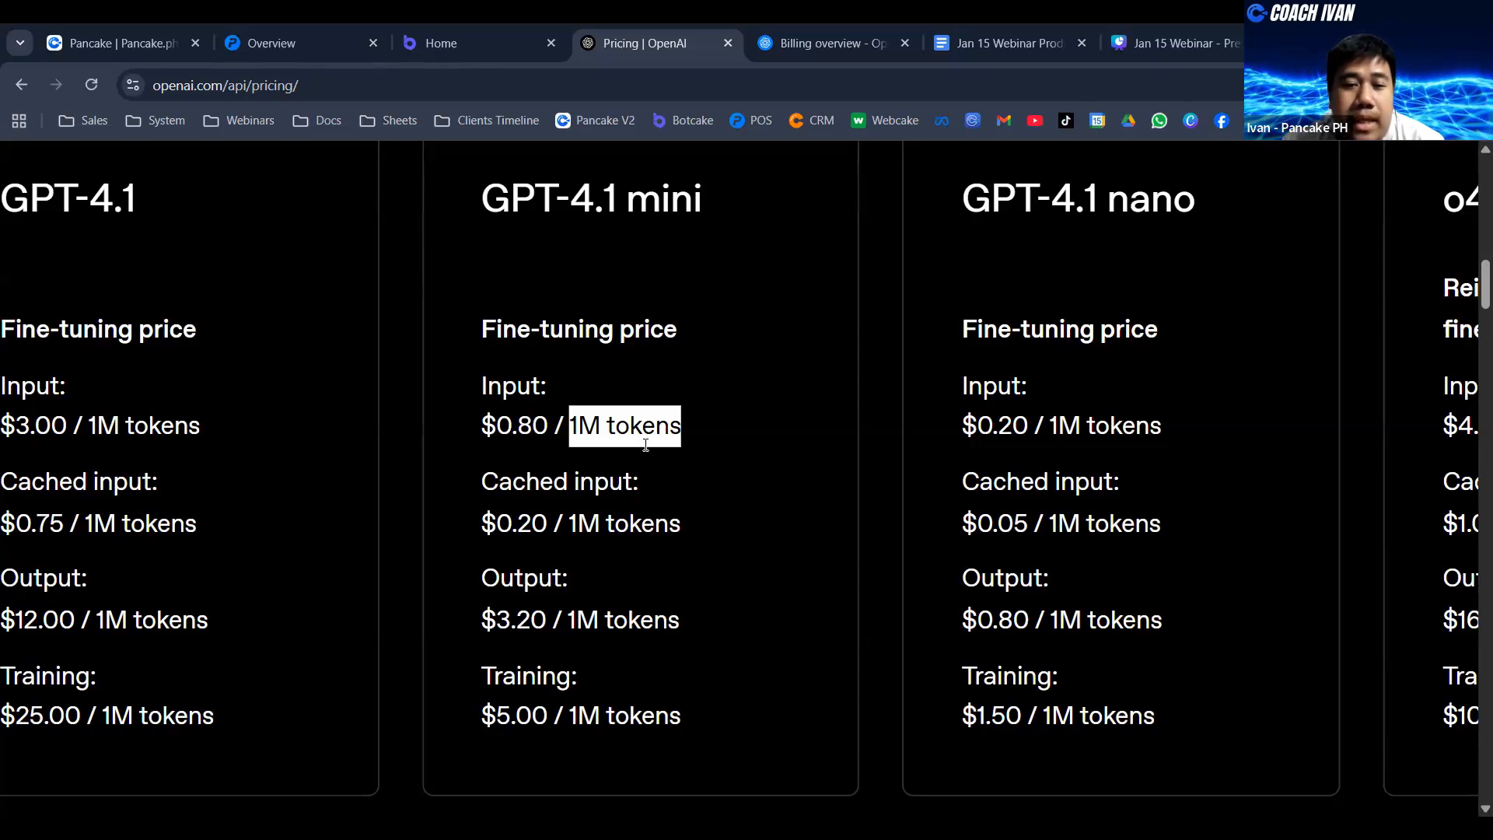
click(539, 426)
drag(554, 430, 531, 427)
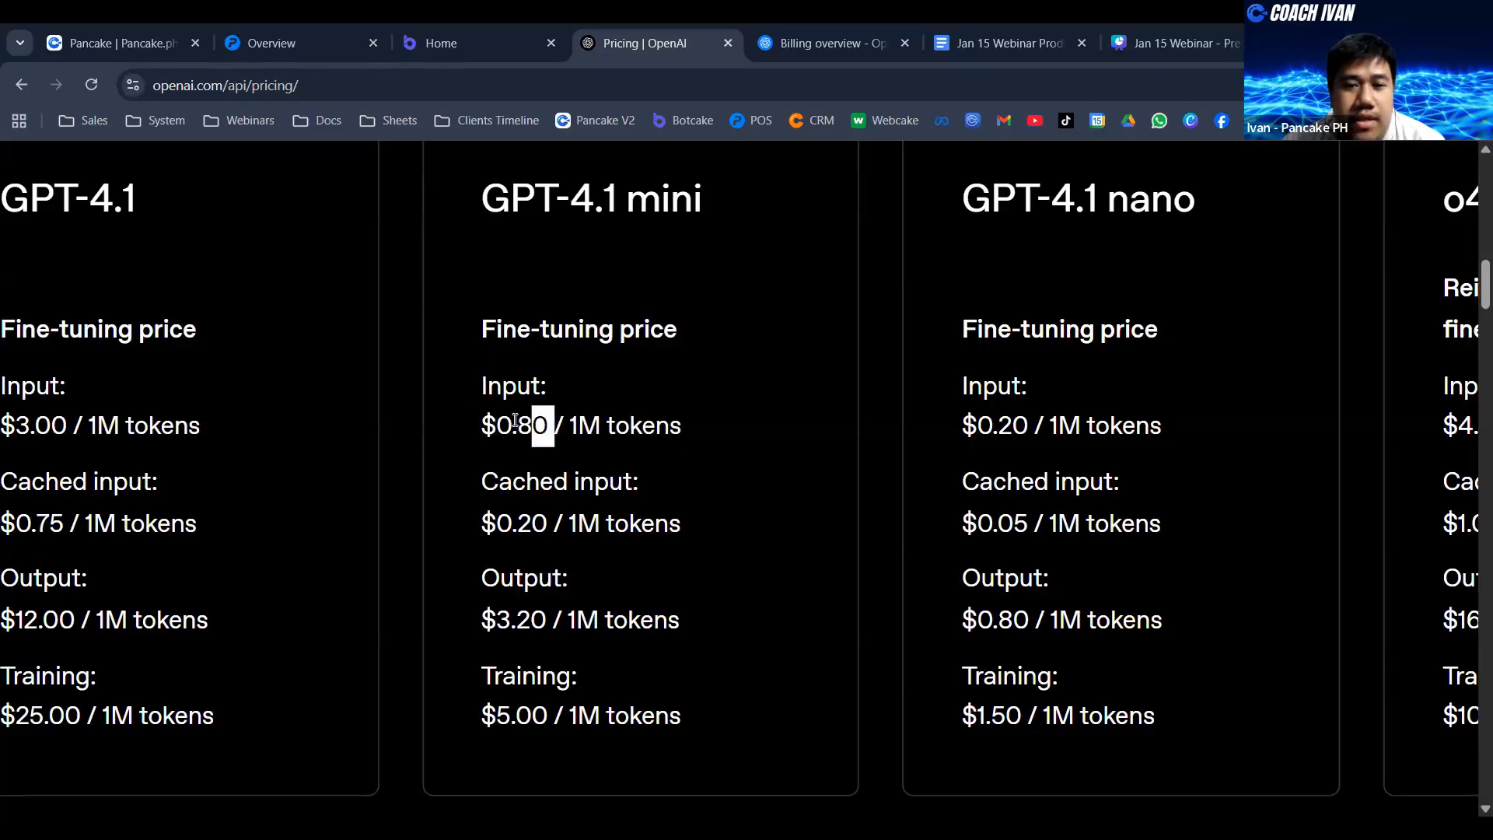
click(516, 424)
drag(694, 431, 571, 424)
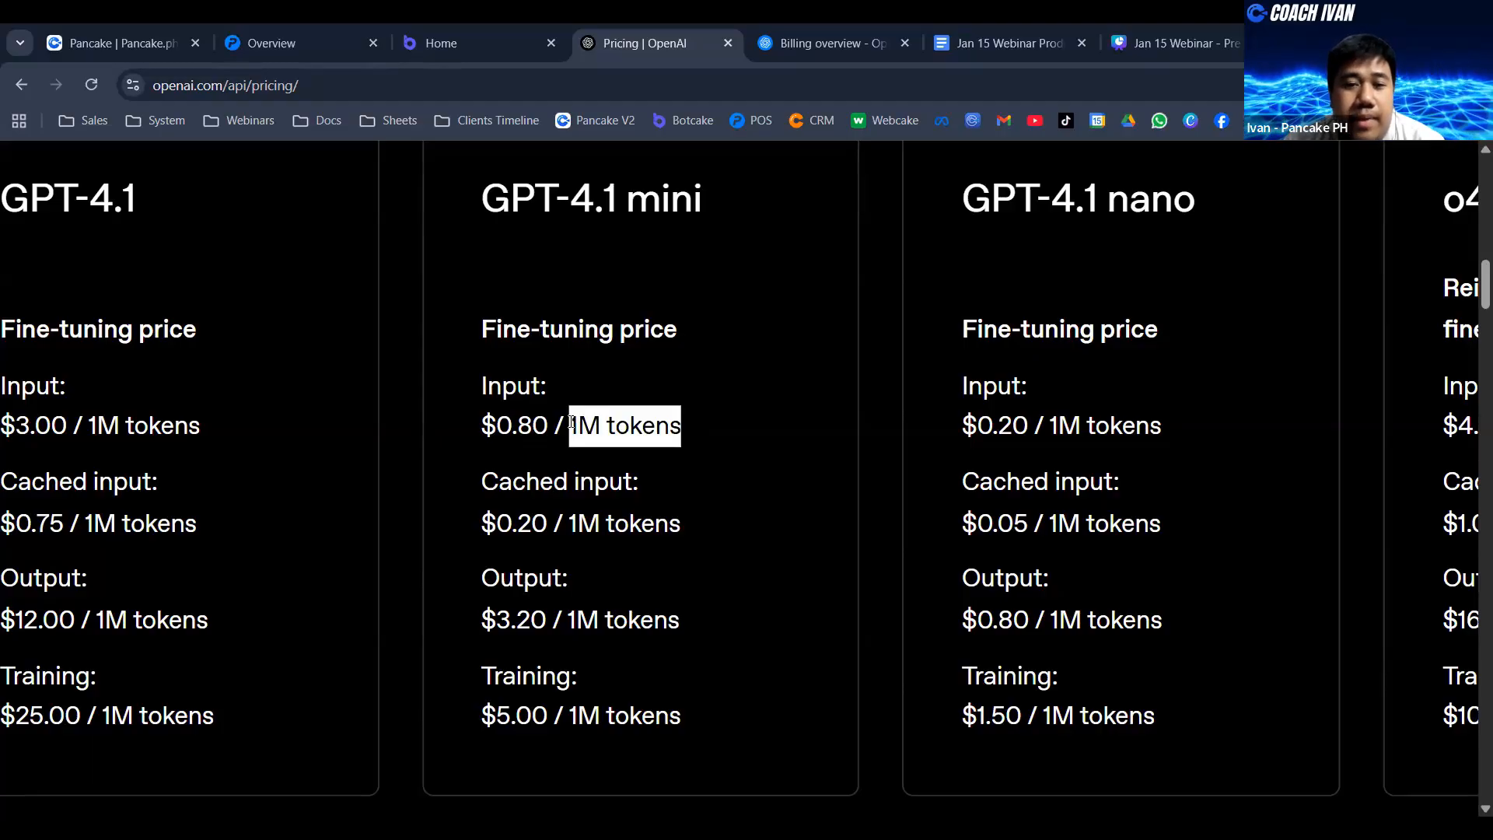
drag(549, 425, 518, 425)
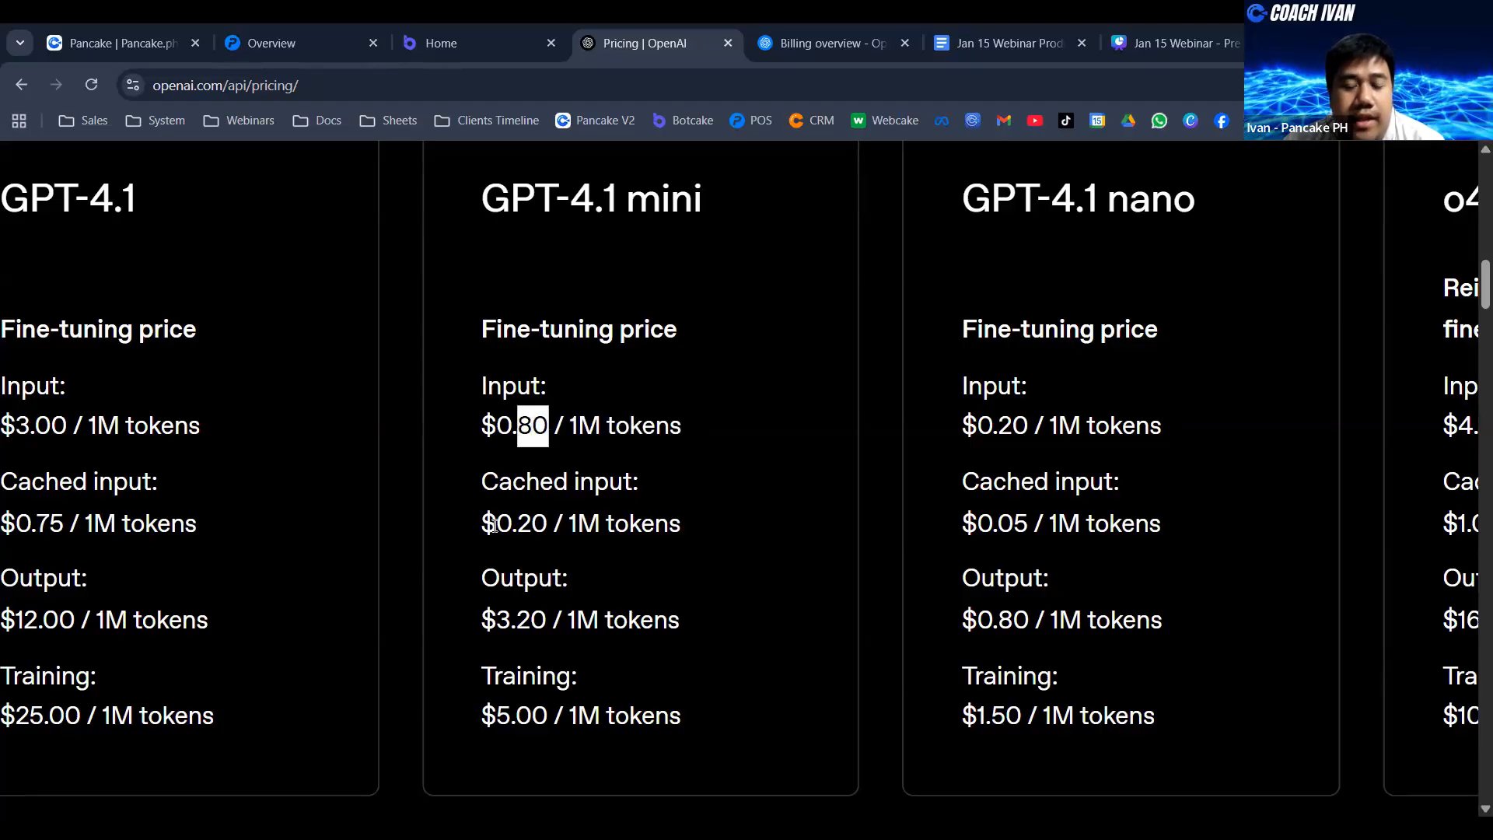
- Highlight the output label, token unit and output price in the GPT-4.1 mini fine-tuning prices
drag(482, 577, 570, 593)
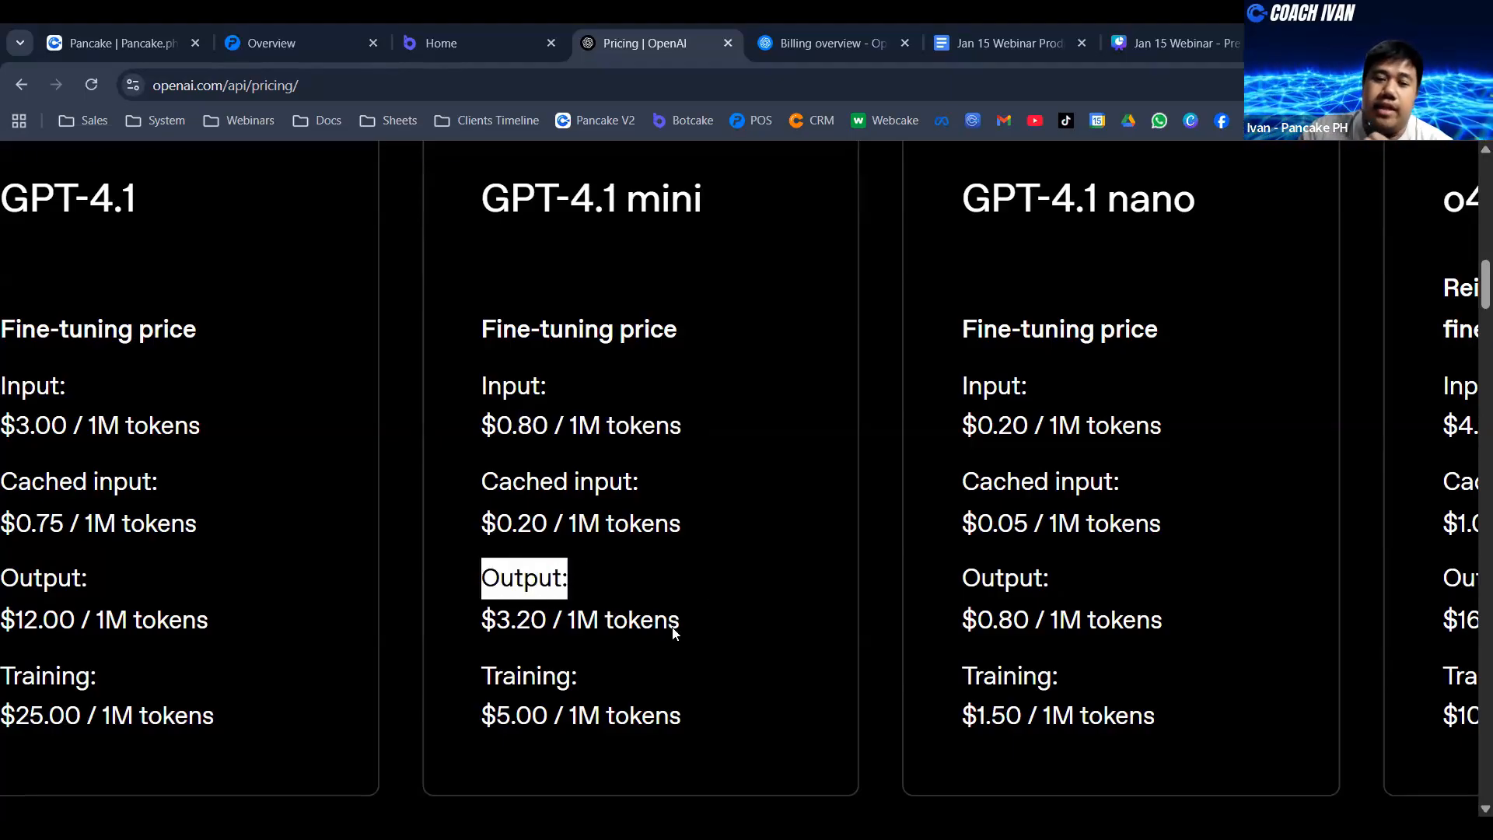
drag(563, 623, 691, 643)
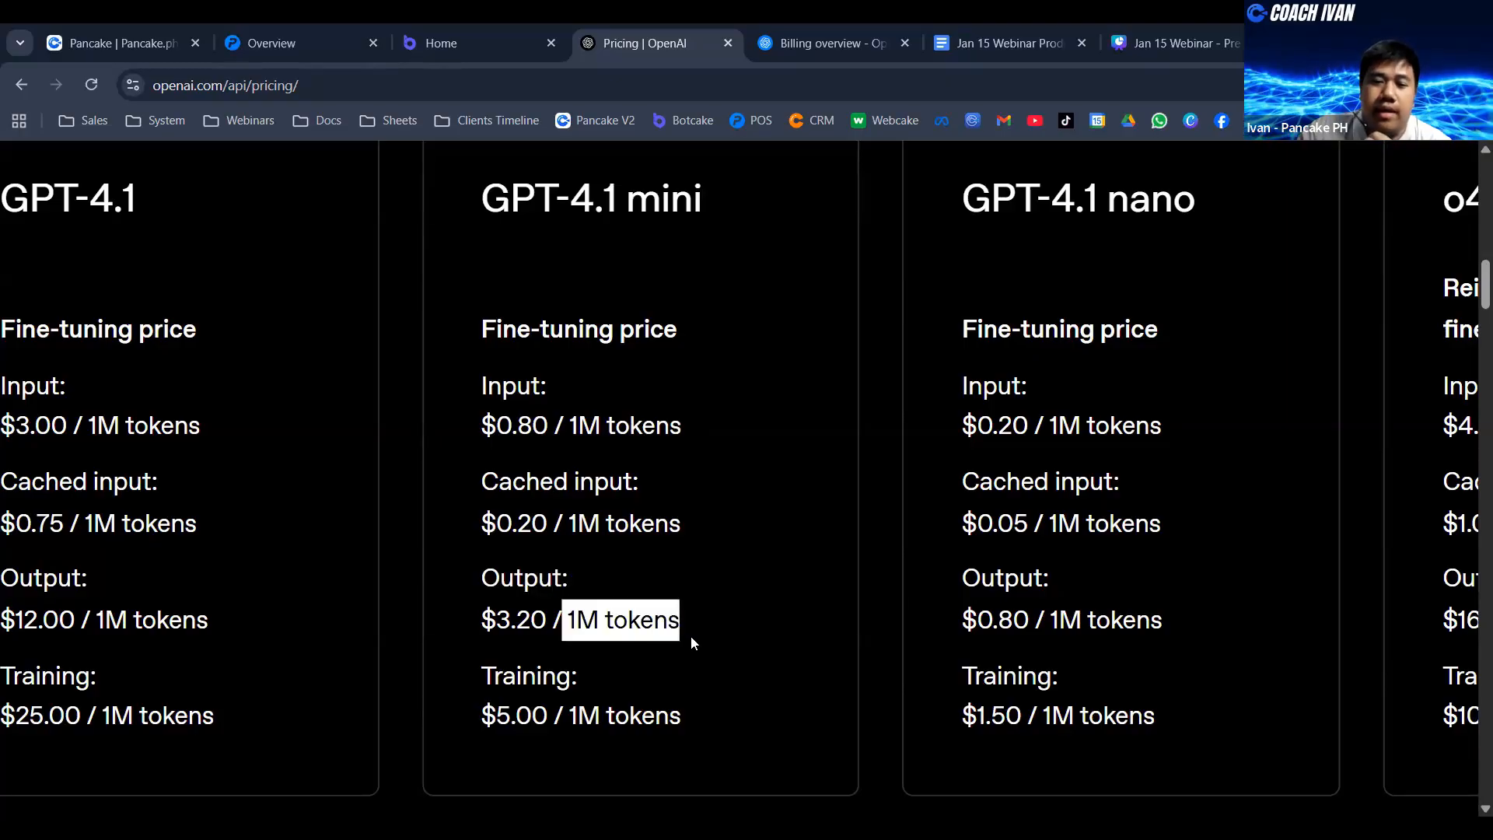
click(691, 636)
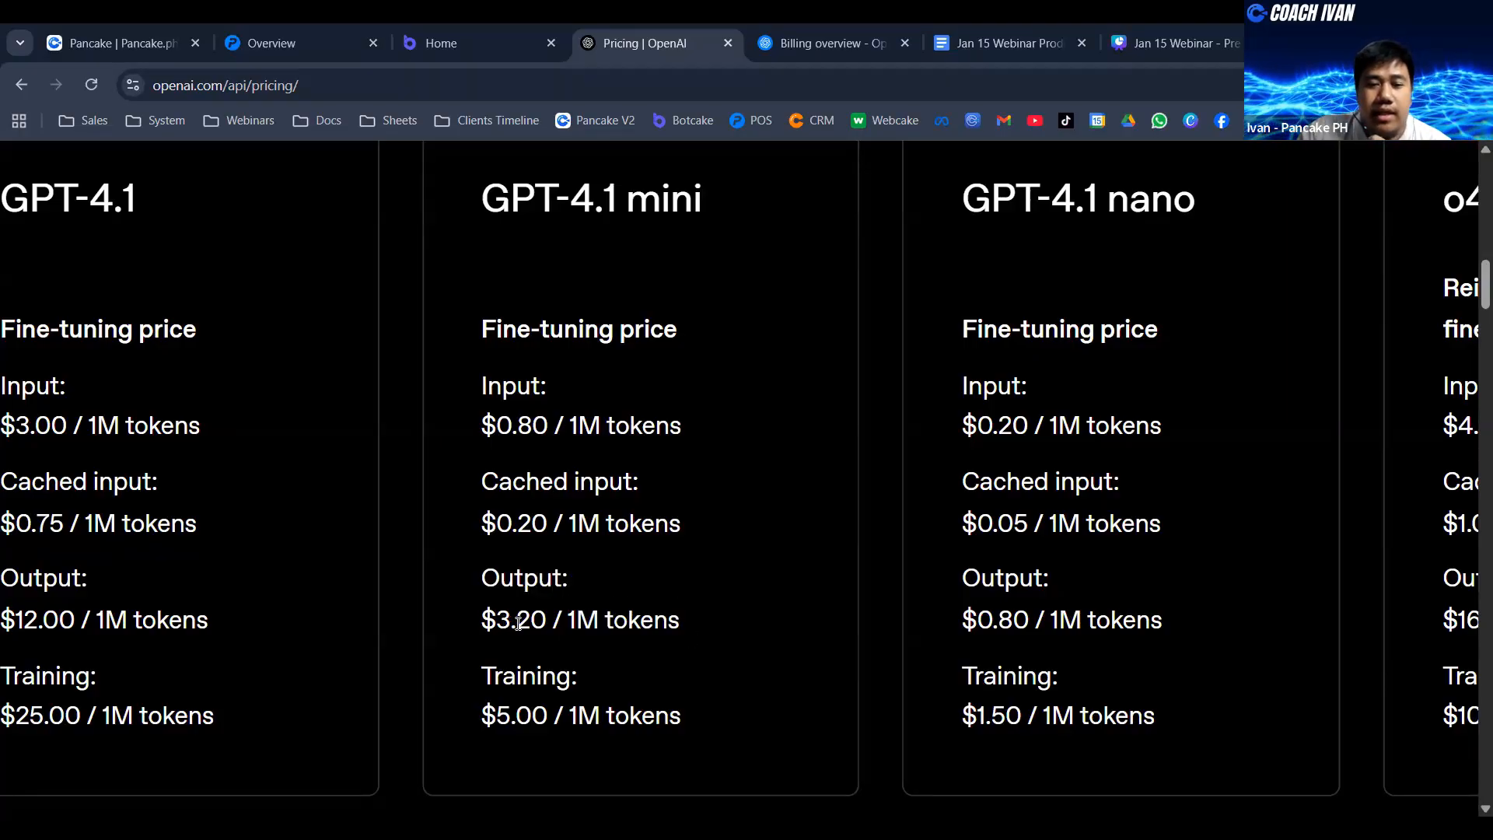
drag(495, 622, 547, 627)
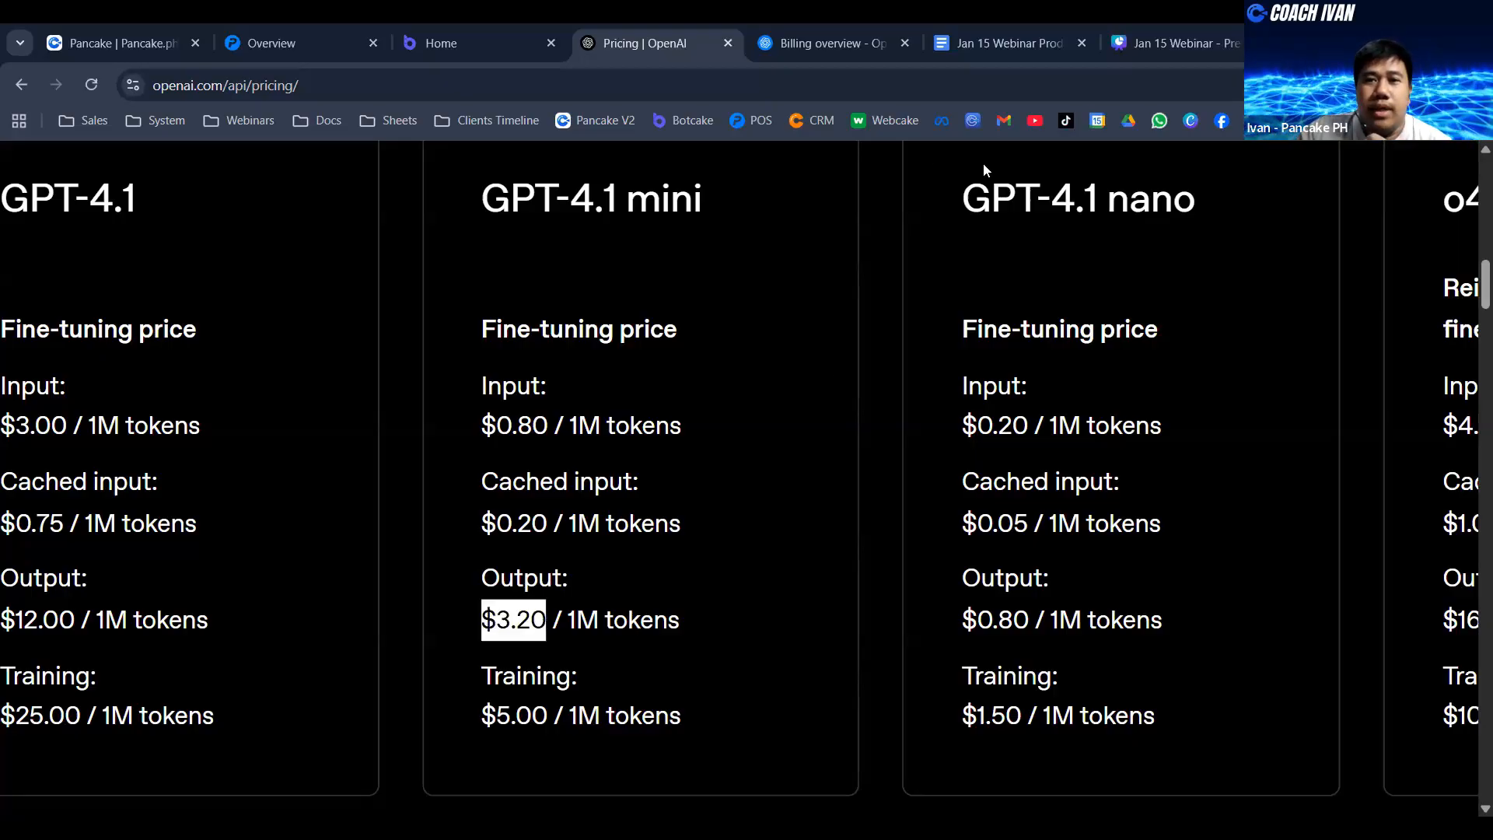
- Show the form for adding credit in OpenAI's billing overview, dismiss it without paying, and highlight the credit balance
click(801, 40)
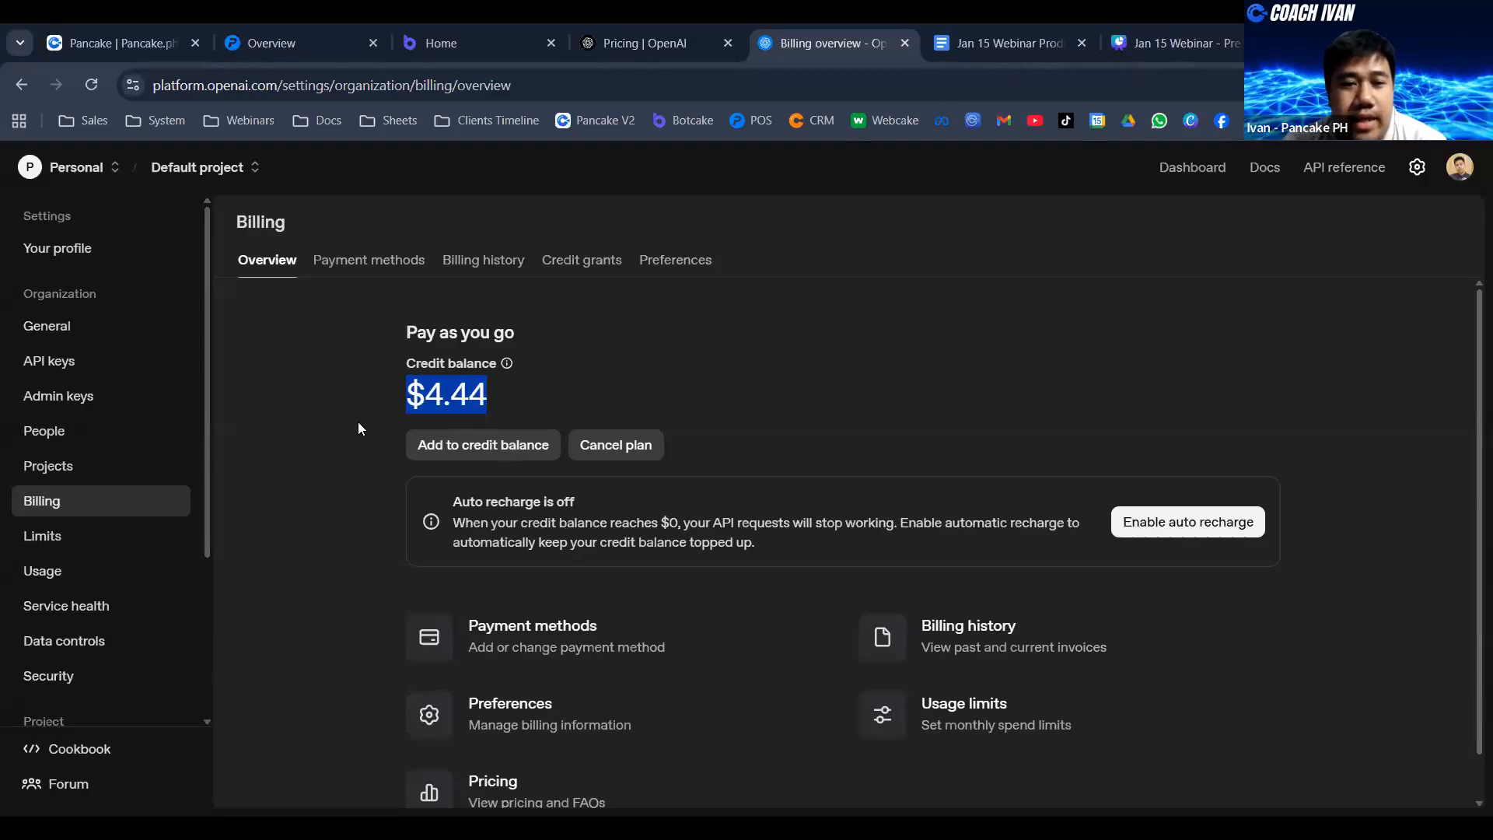
click(491, 442)
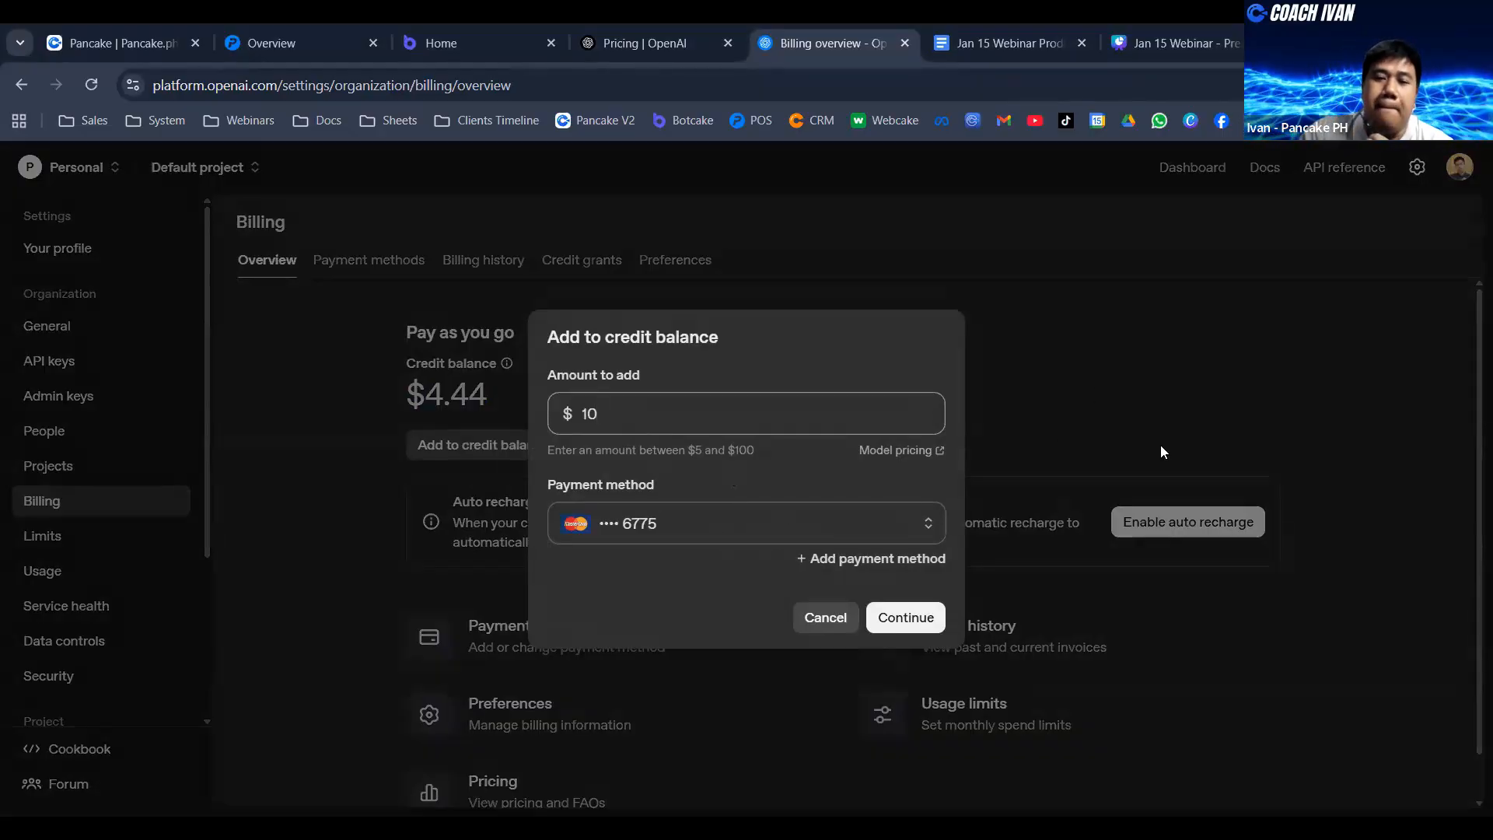
click(825, 617)
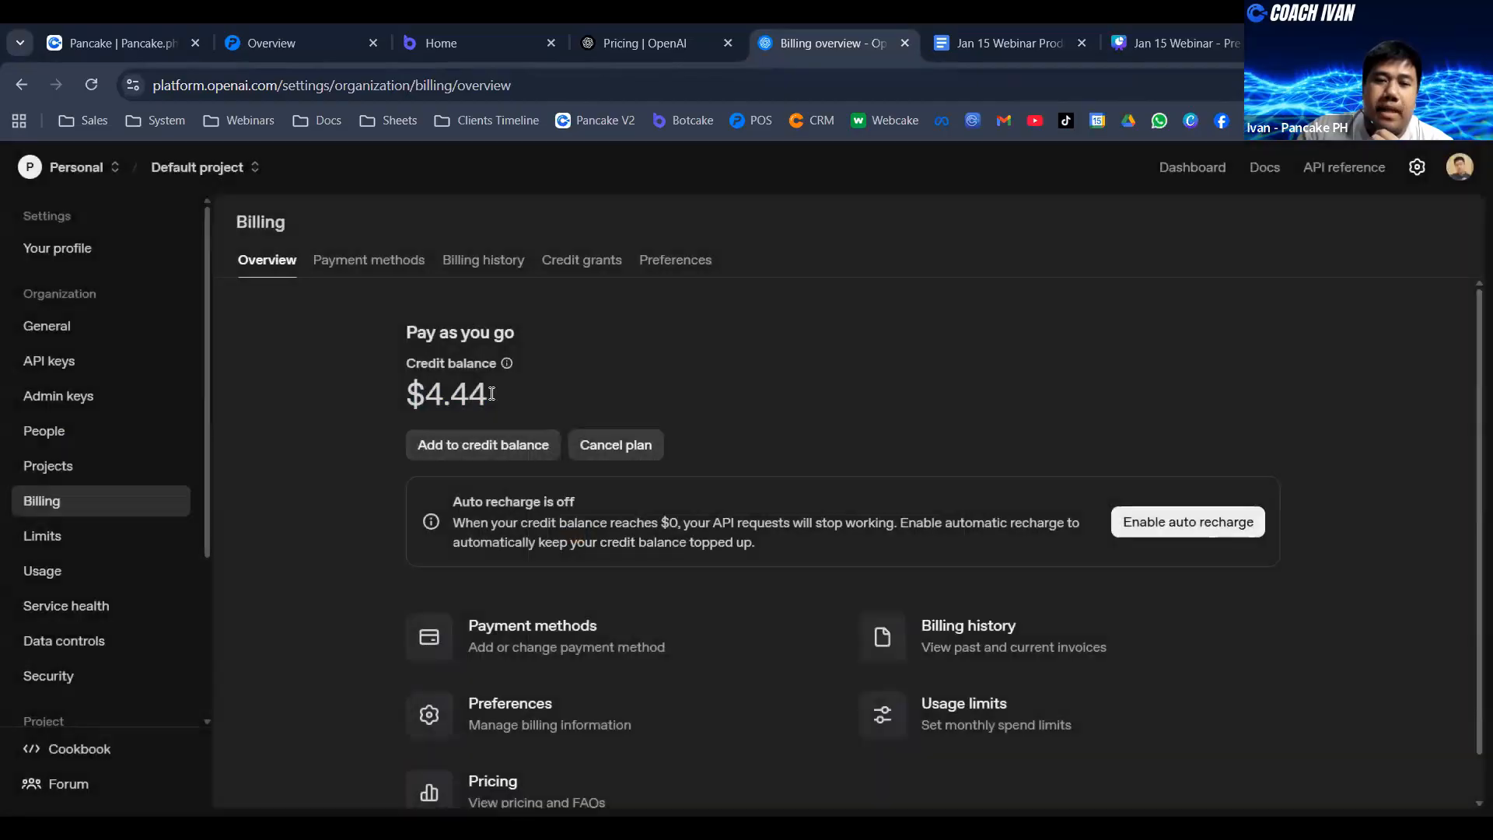
drag(492, 393, 389, 361)
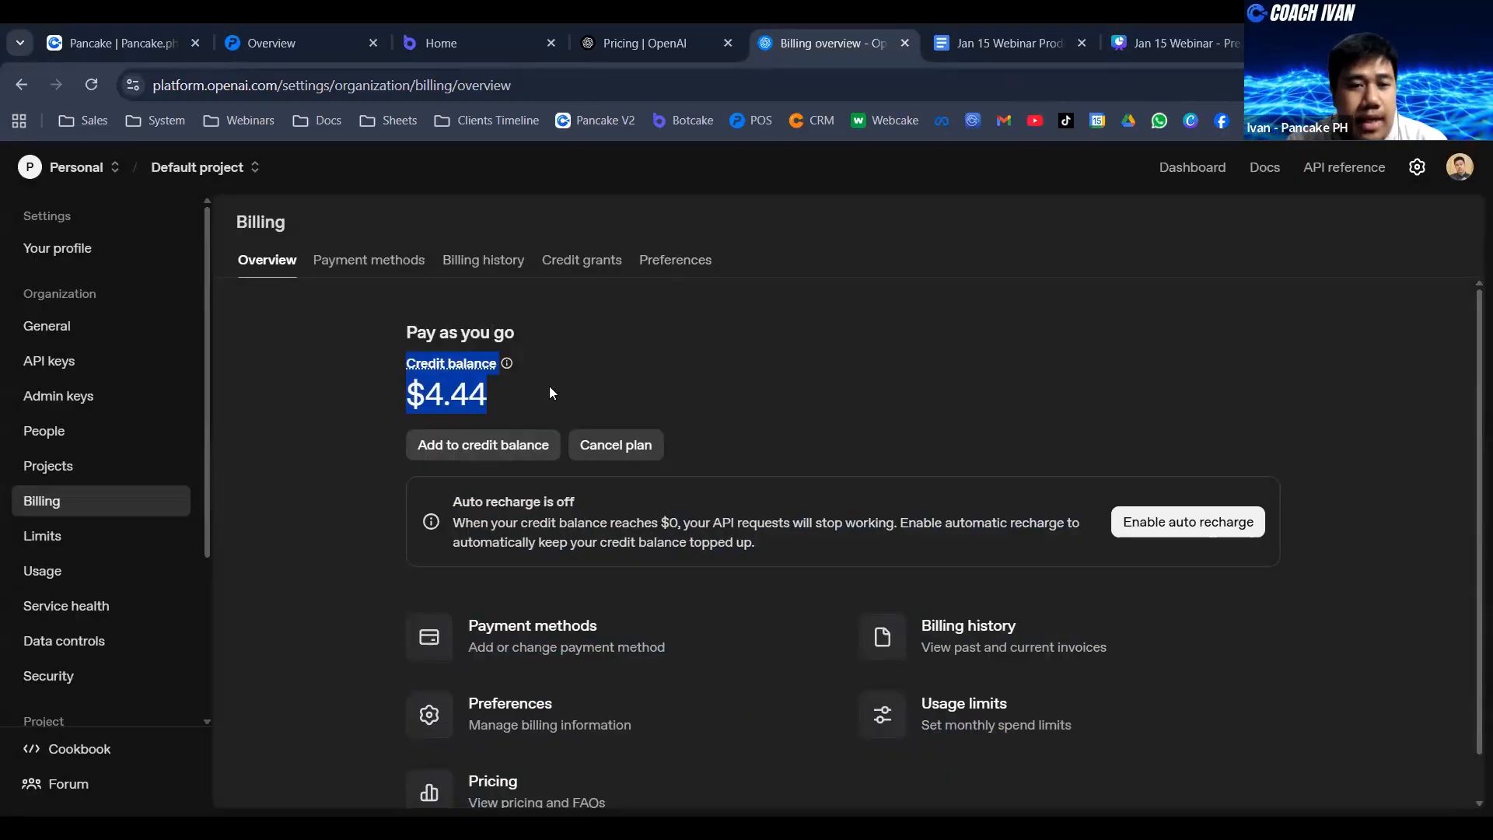
- Create a new OpenAI secret API key named AI BOT in the Default project with all permissions
click(101, 361)
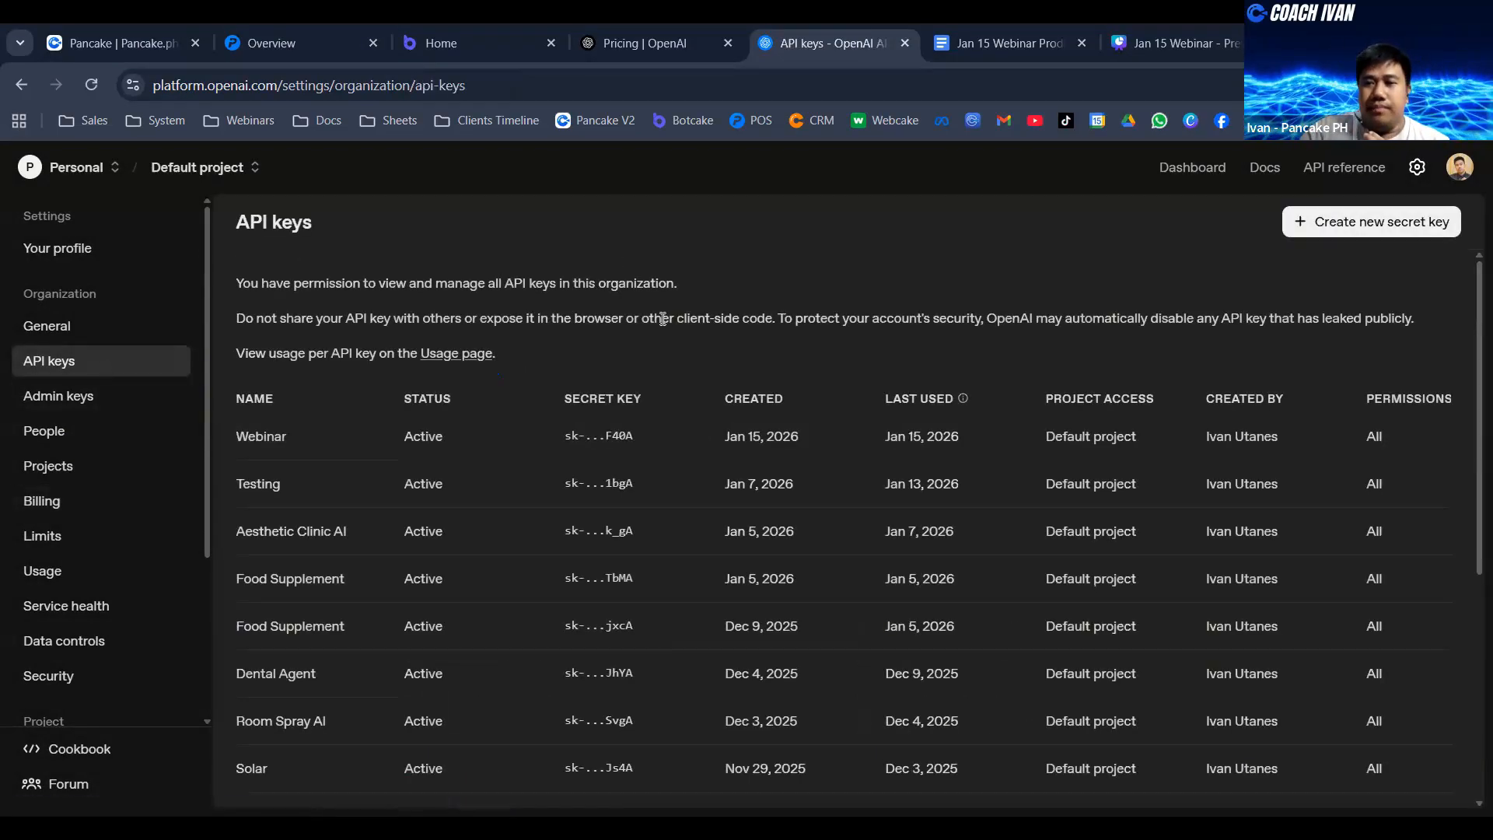
click(1383, 226)
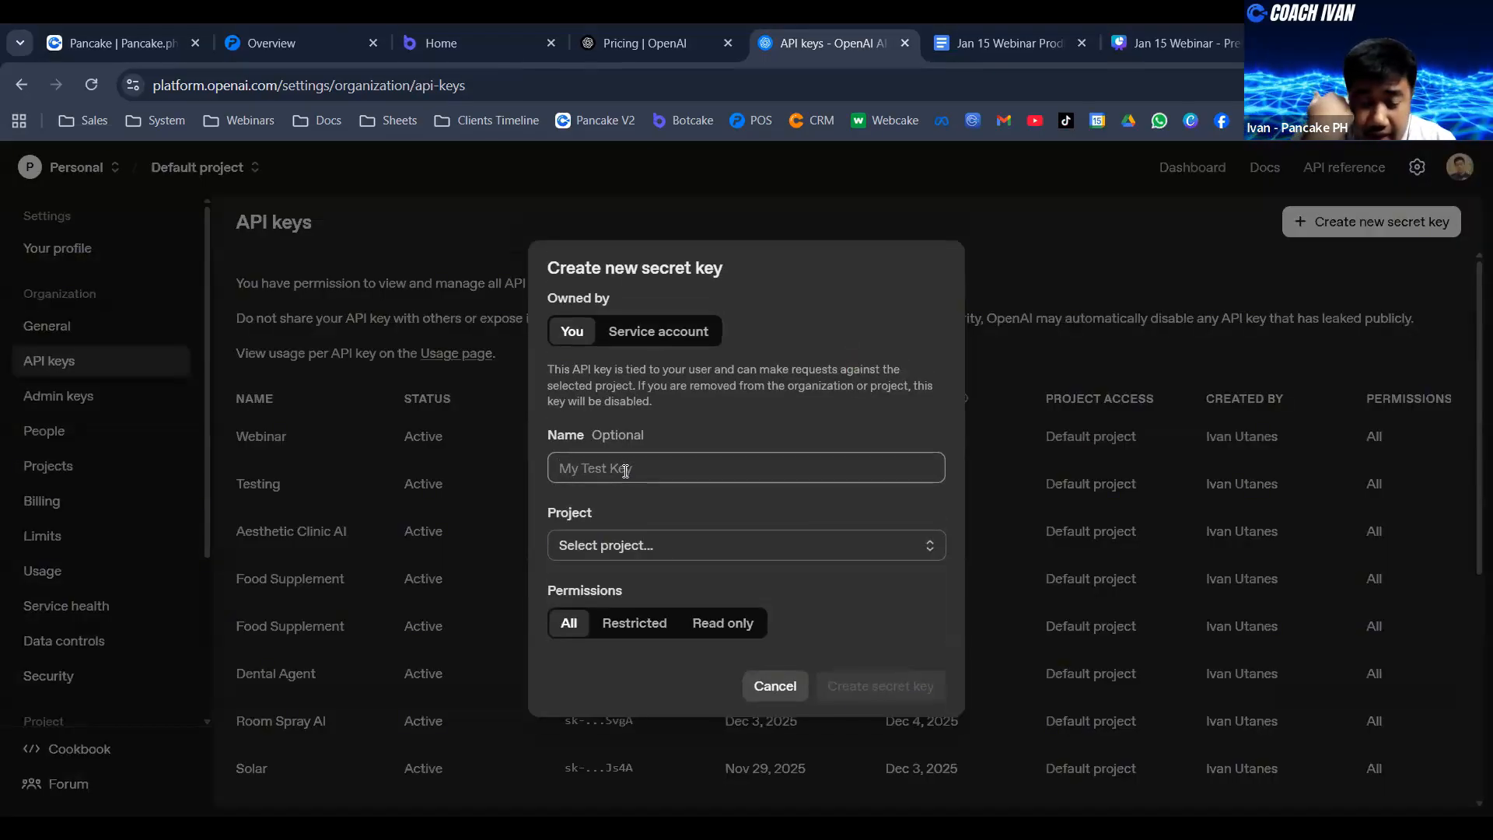
text(AI )
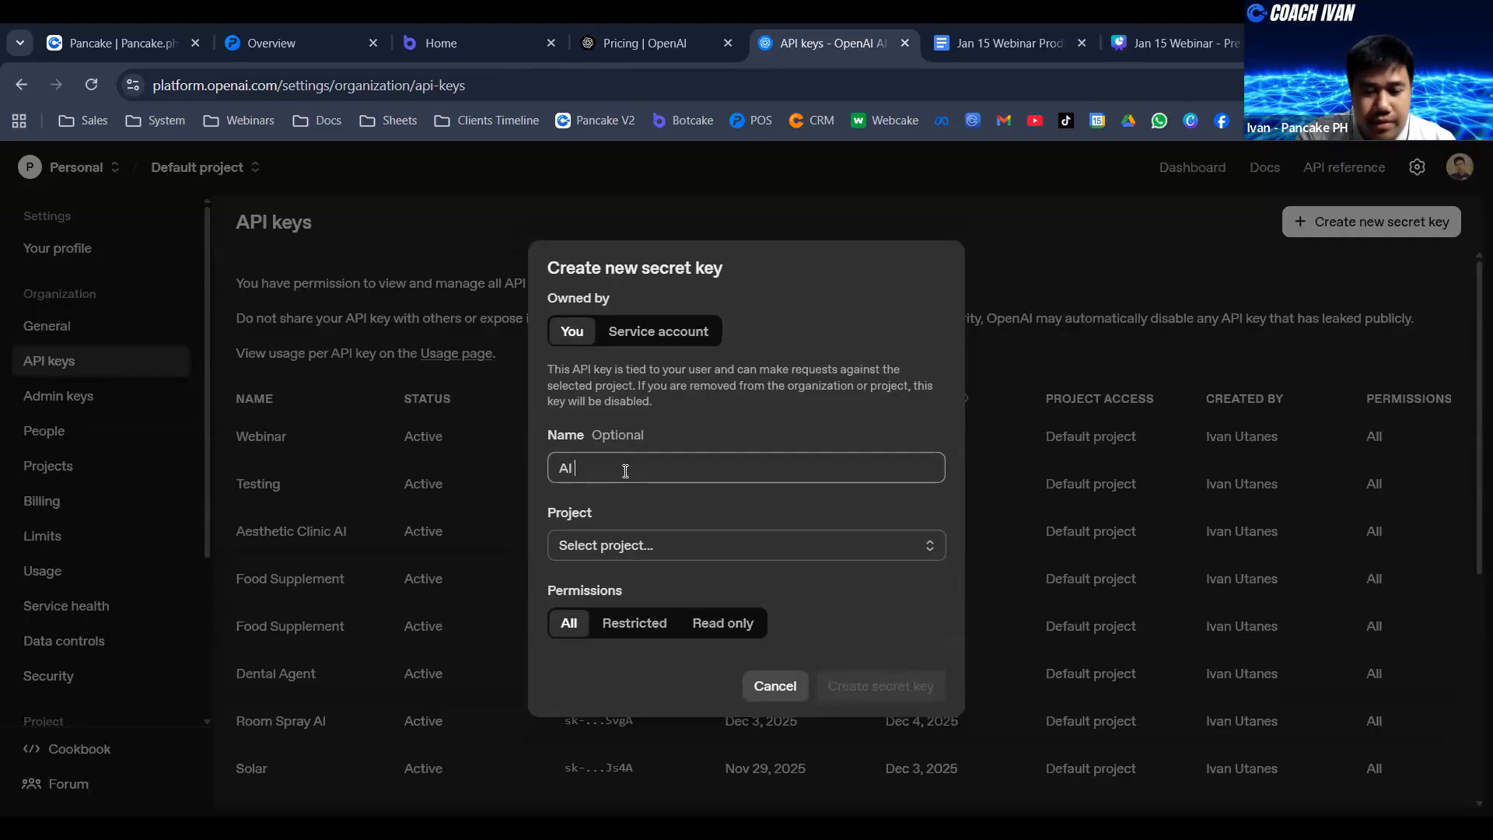
text(BOT)
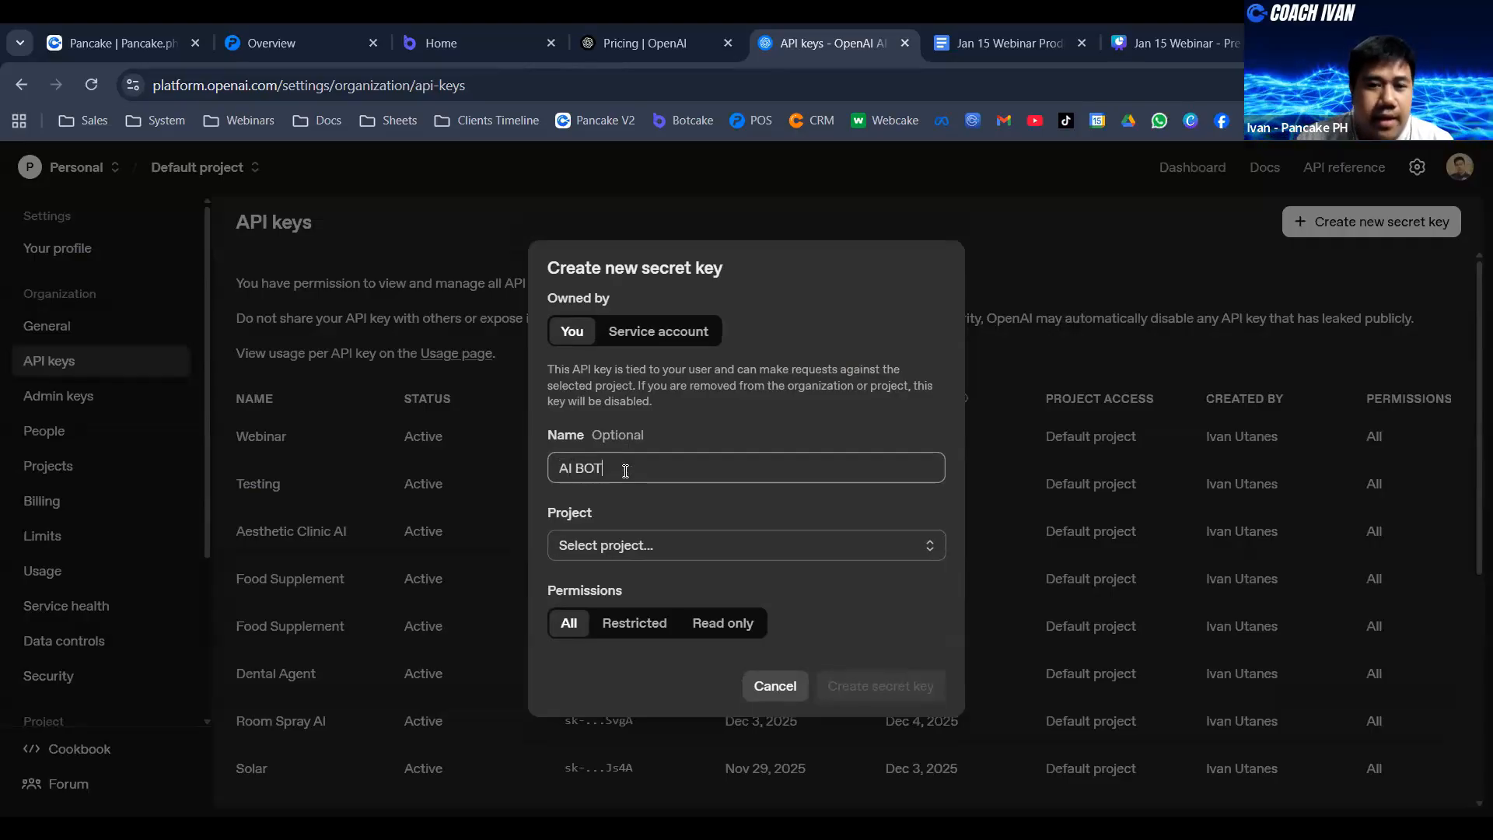
click(667, 548)
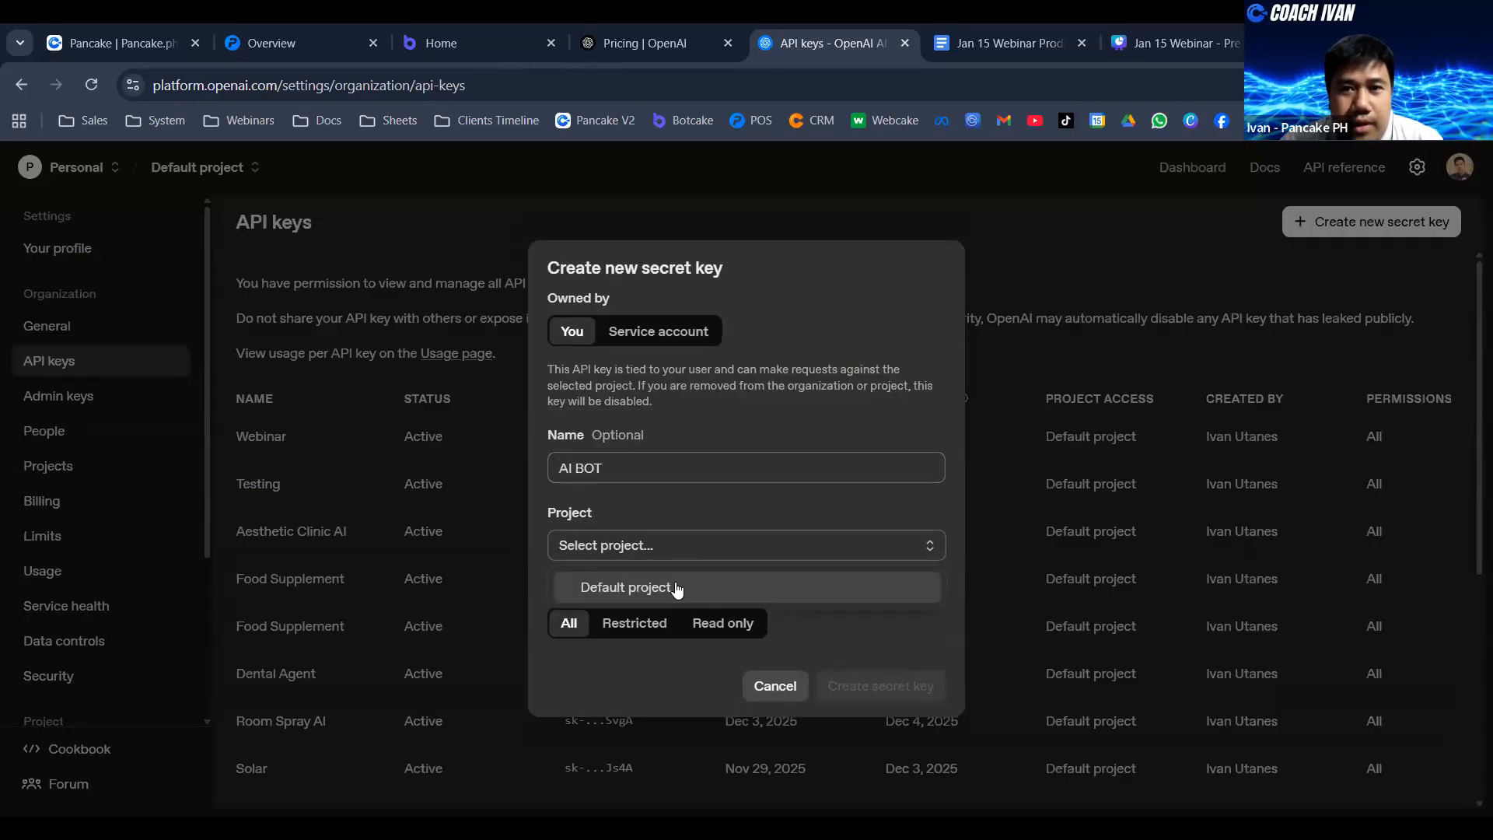
click(677, 587)
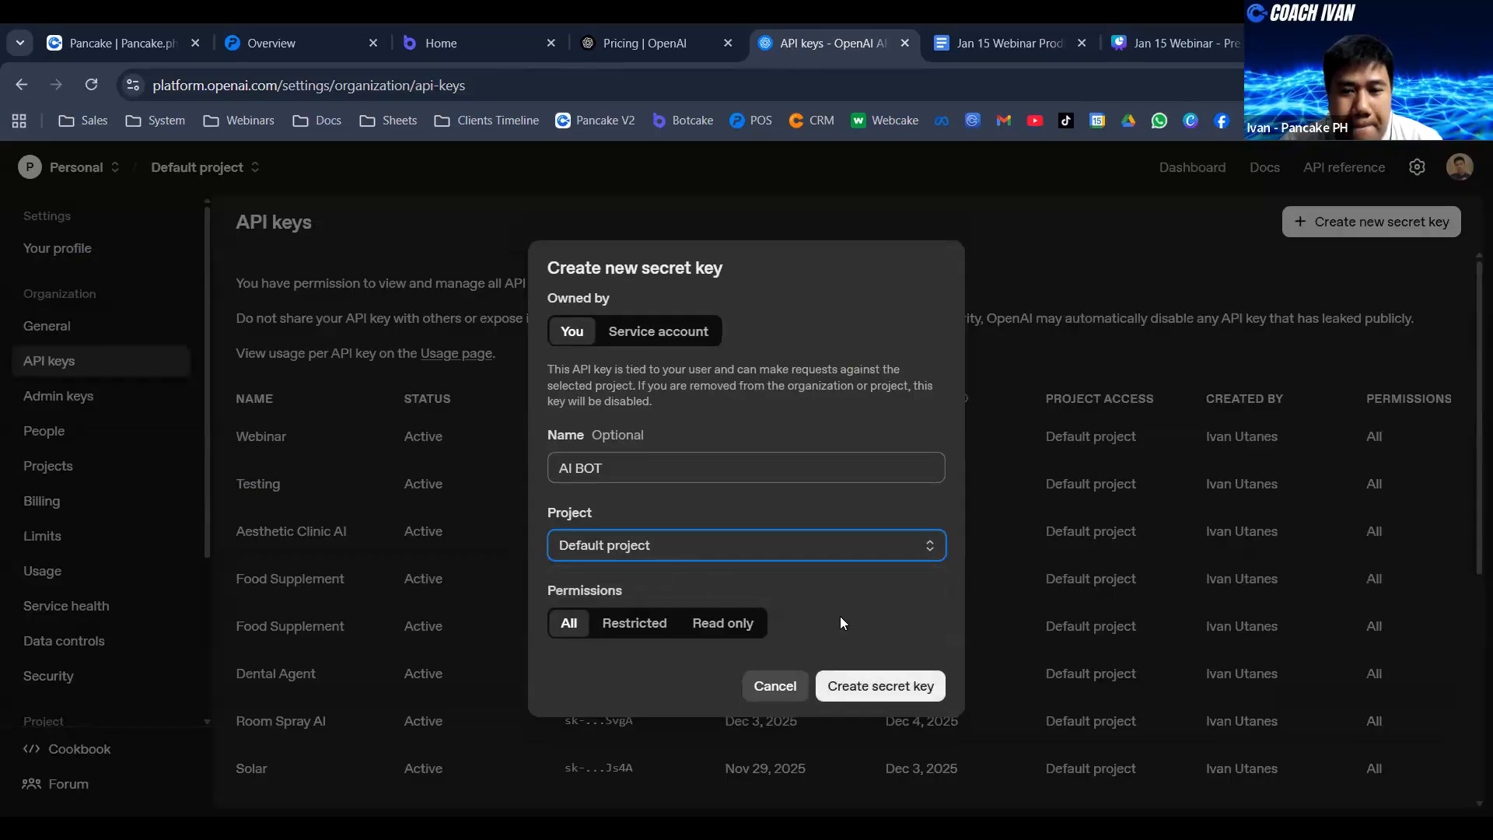
click(887, 686)
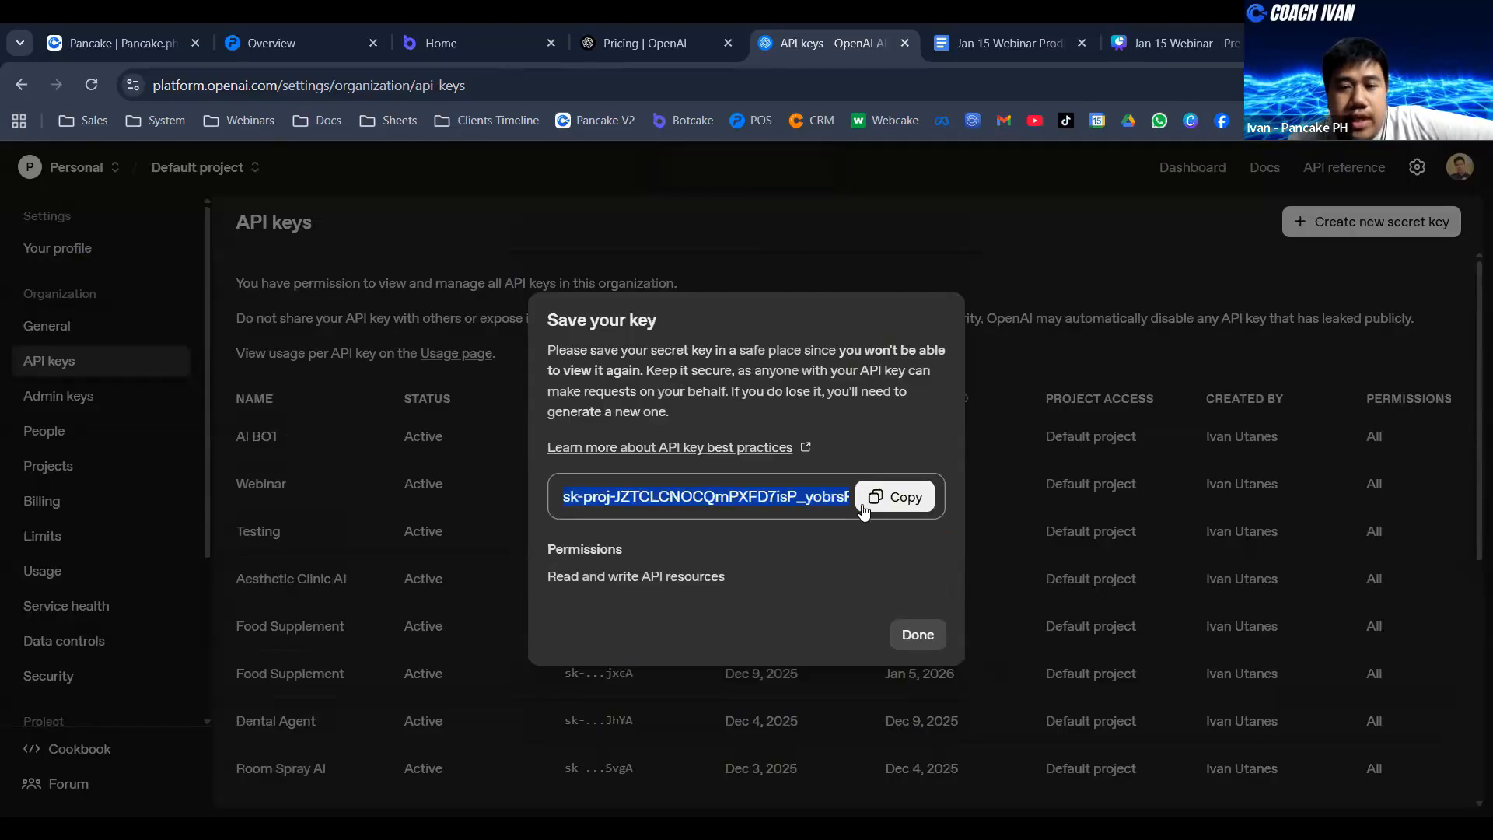
- Copy the new secret key, highlight the warning that it cannot be viewed again, and close the key dialog
click(894, 502)
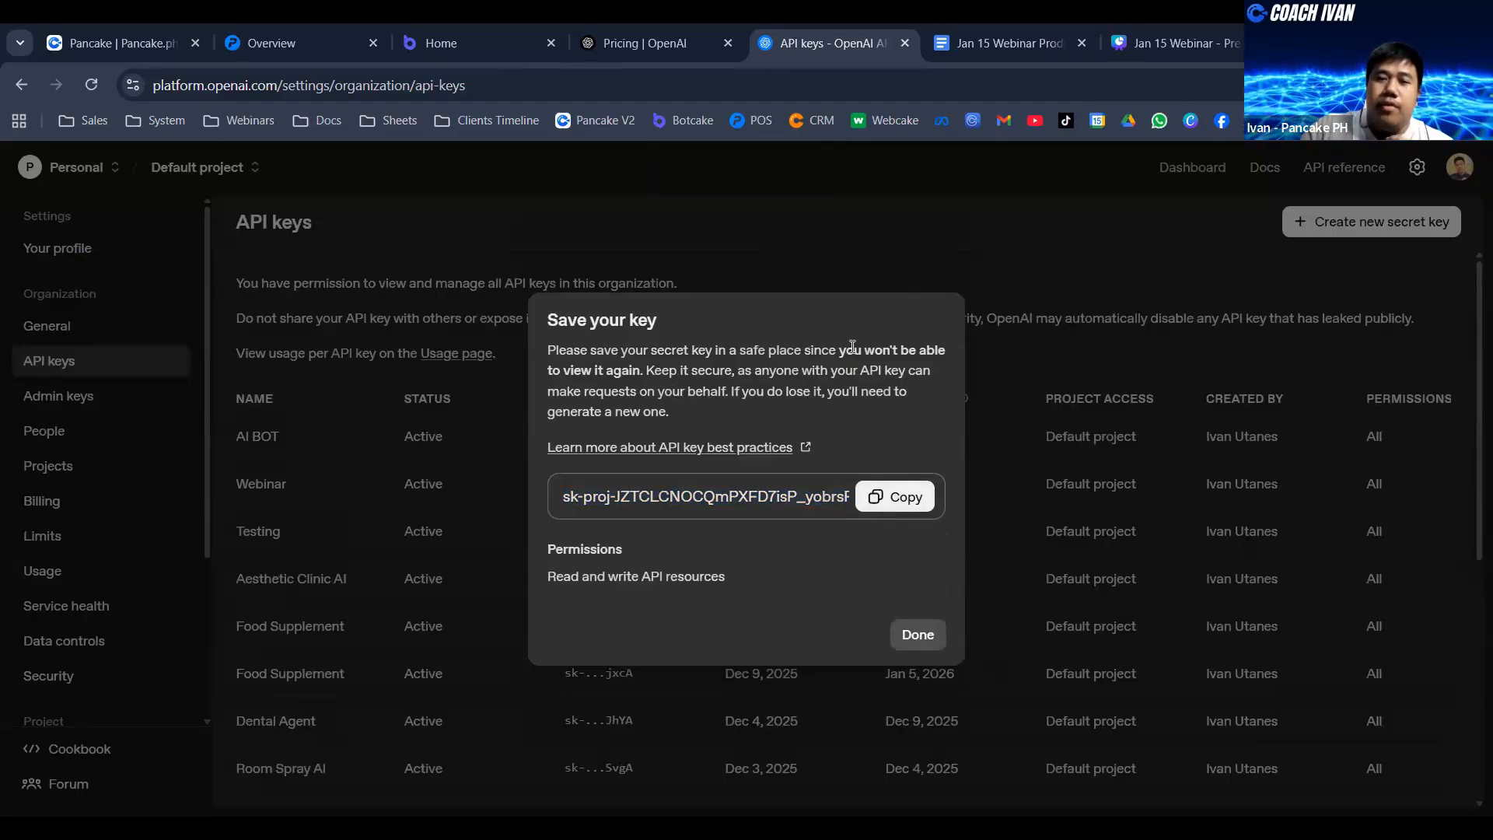
drag(839, 351, 639, 366)
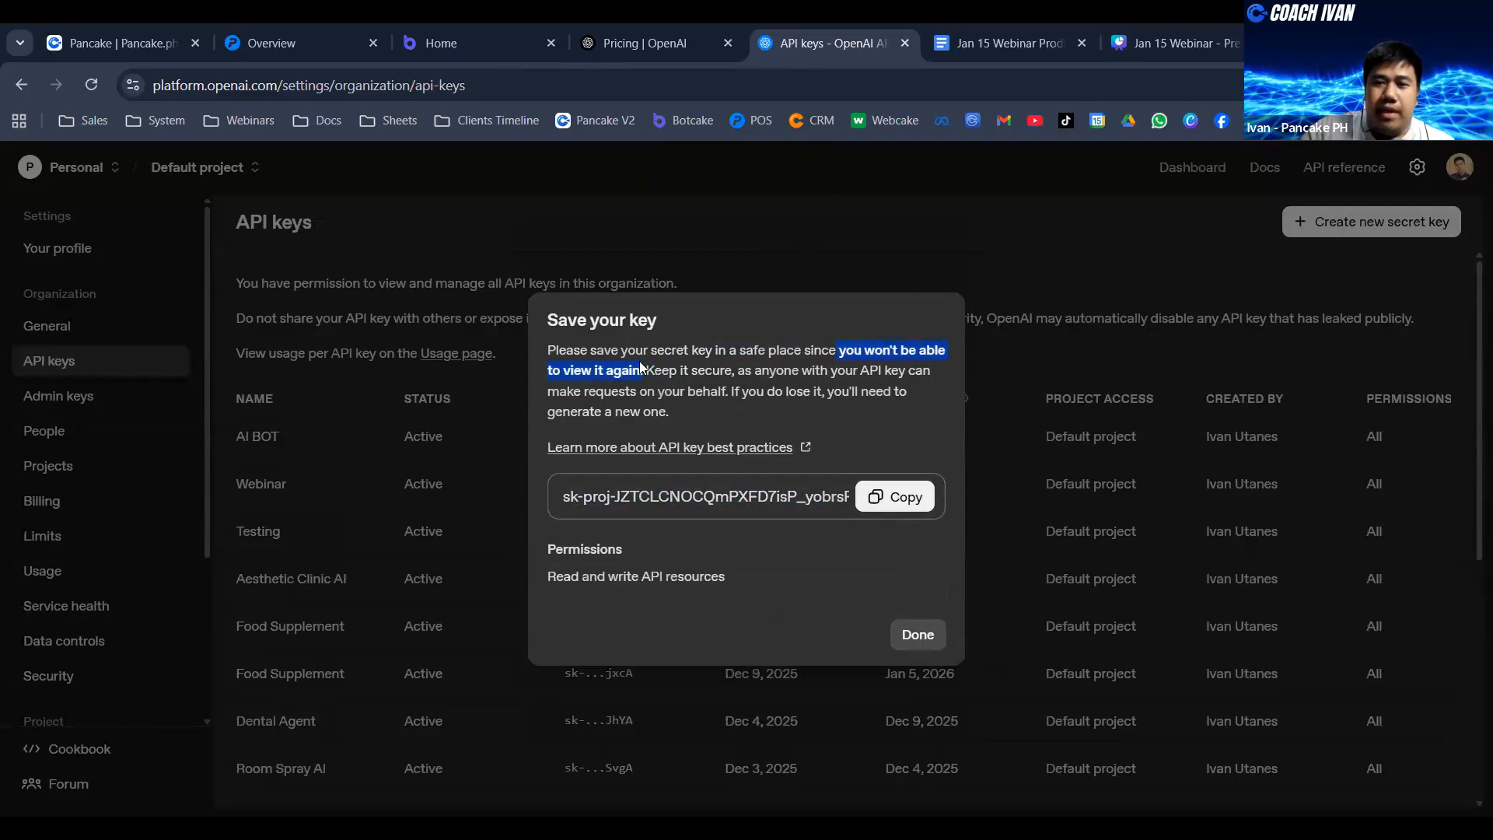
click(895, 498)
click(916, 633)
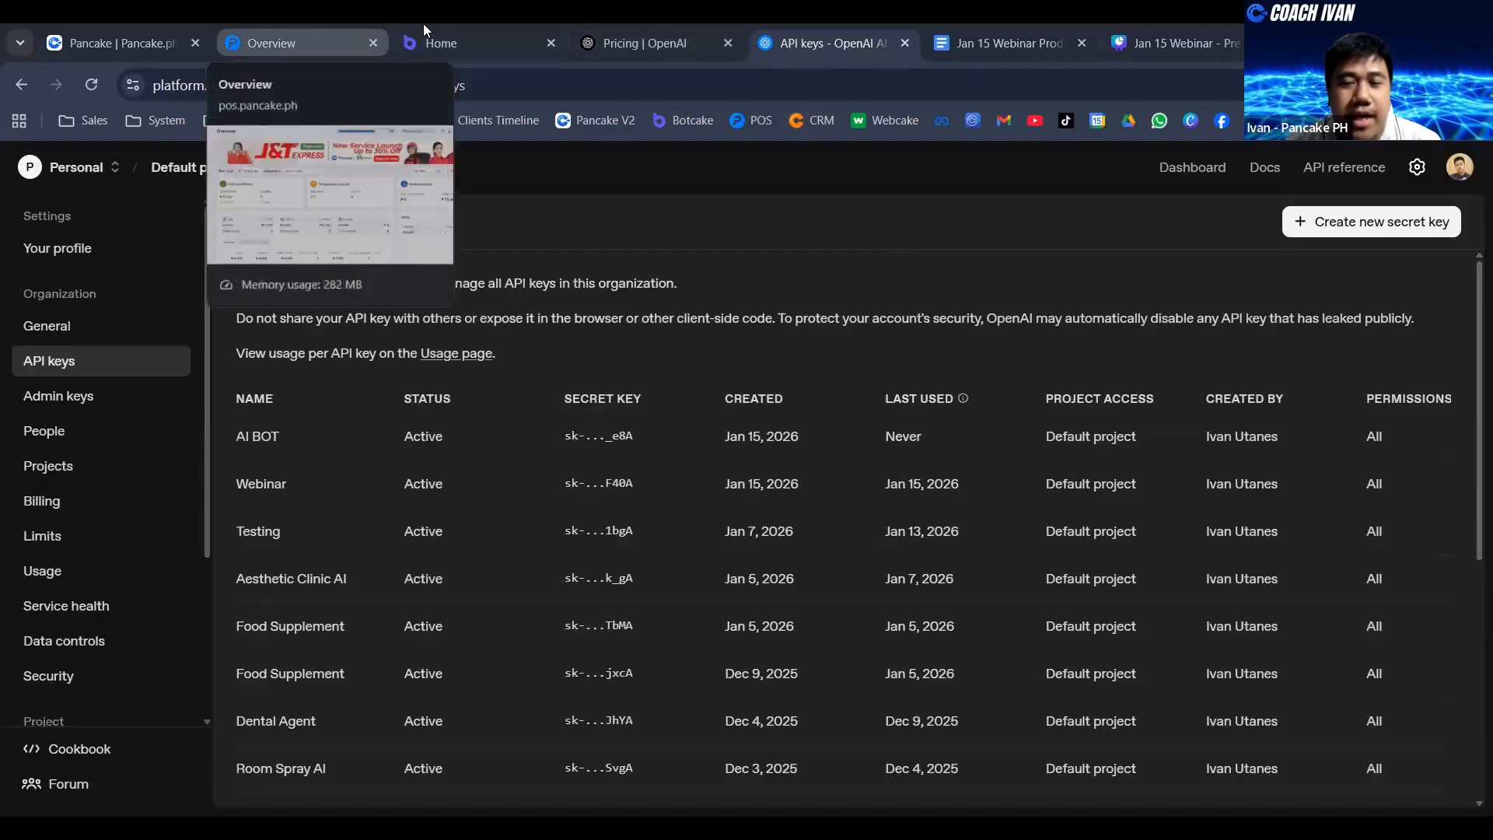
- Switch to Botcake and disconnect the existing Chat GPT entry from the AI integration in the page's settings
click(448, 29)
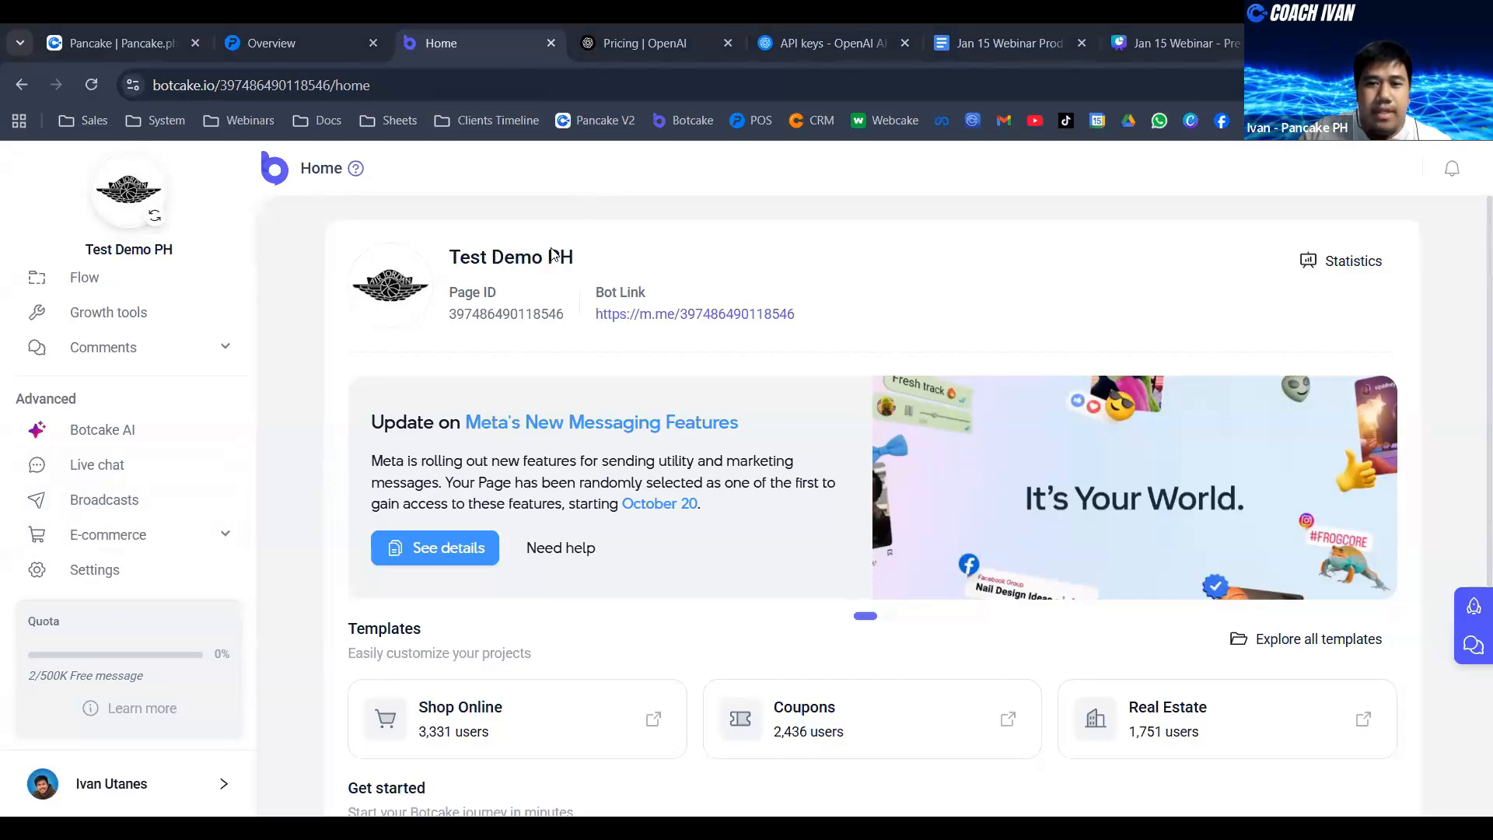
click(123, 579)
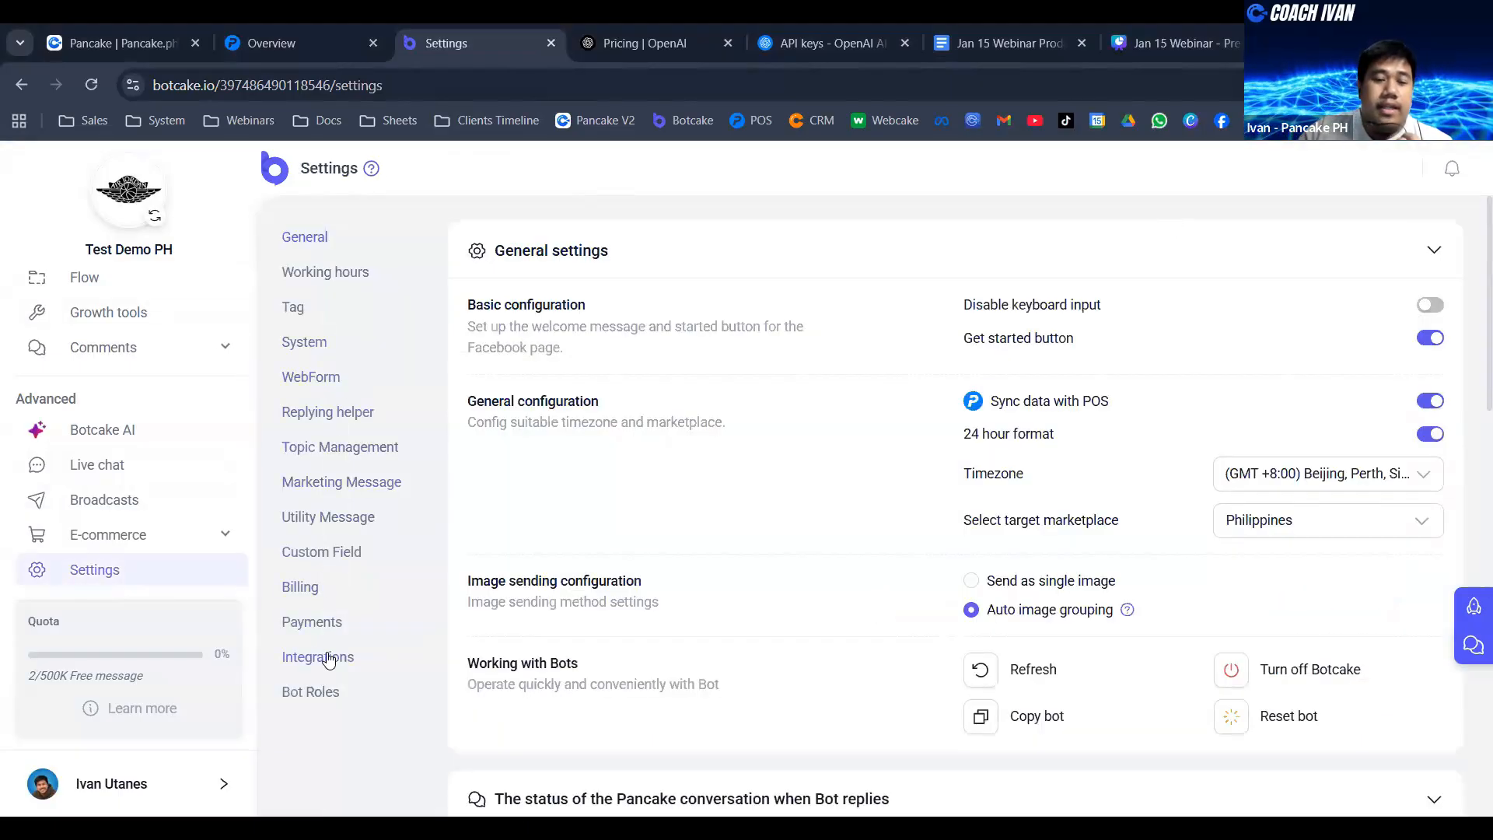
click(328, 660)
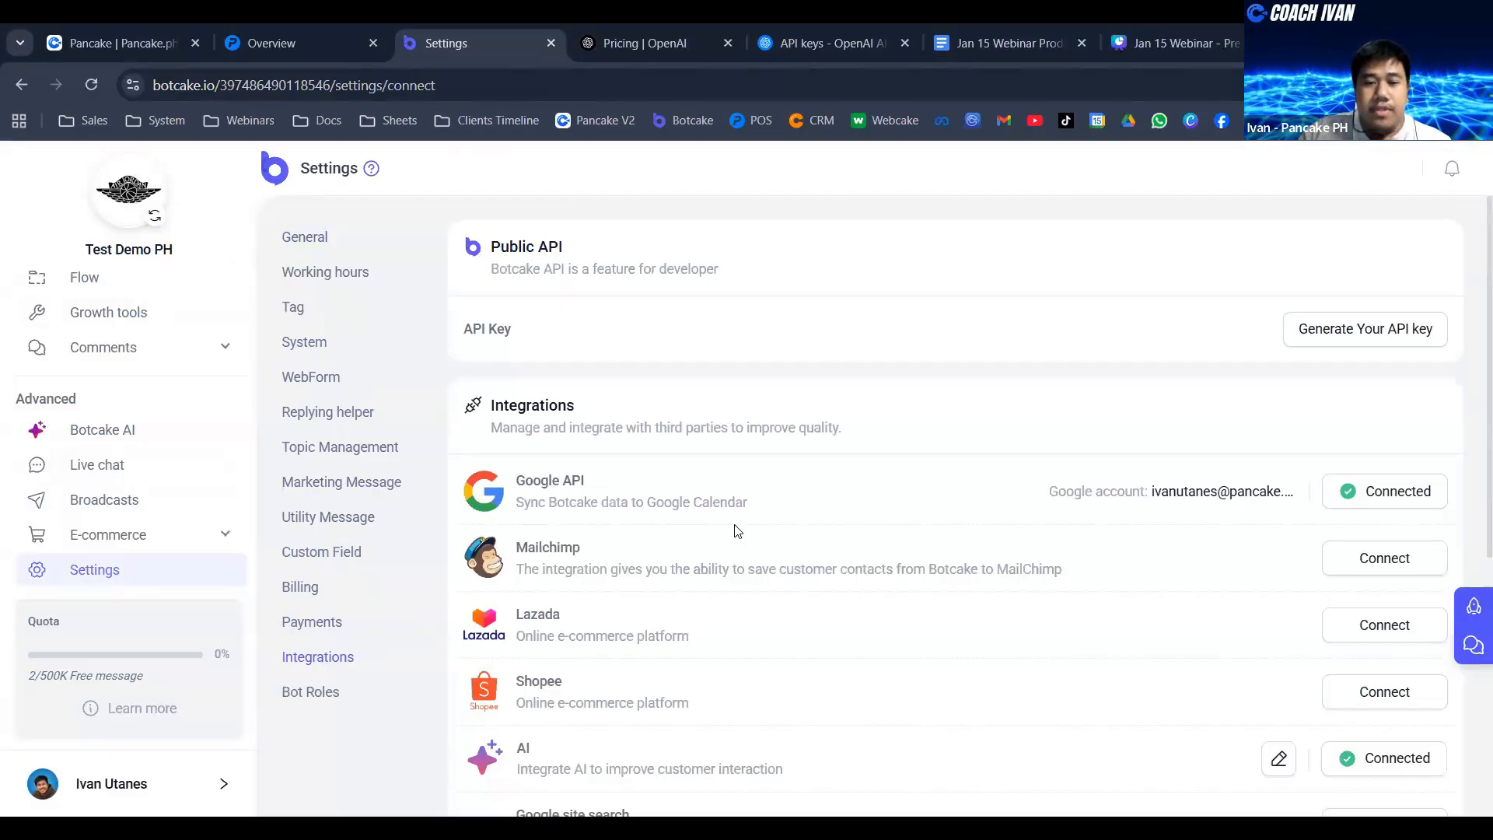
scroll(737, 531, down, 5)
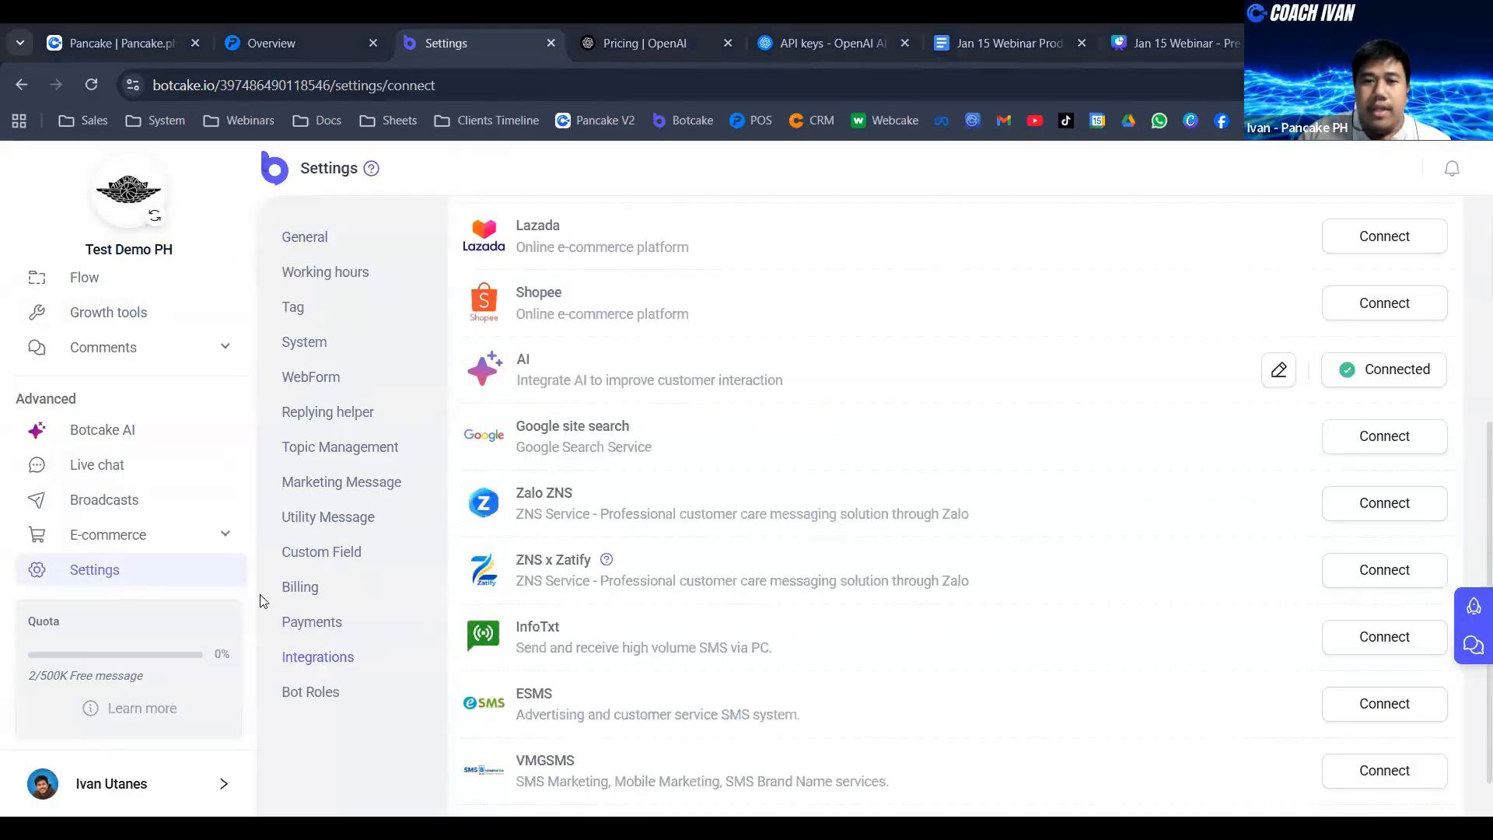
click(1279, 370)
click(1039, 551)
click(931, 354)
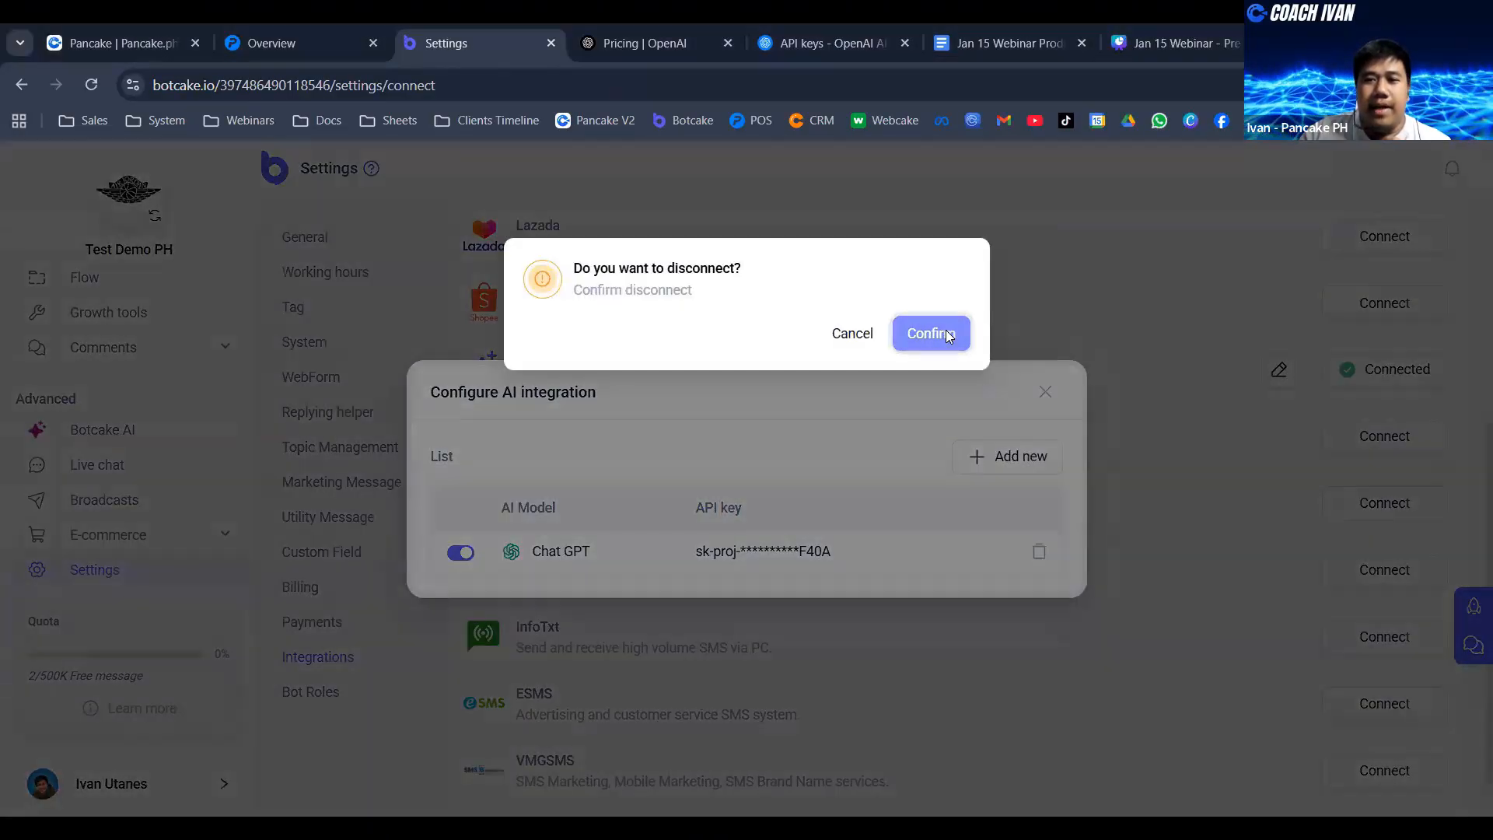
click(1046, 355)
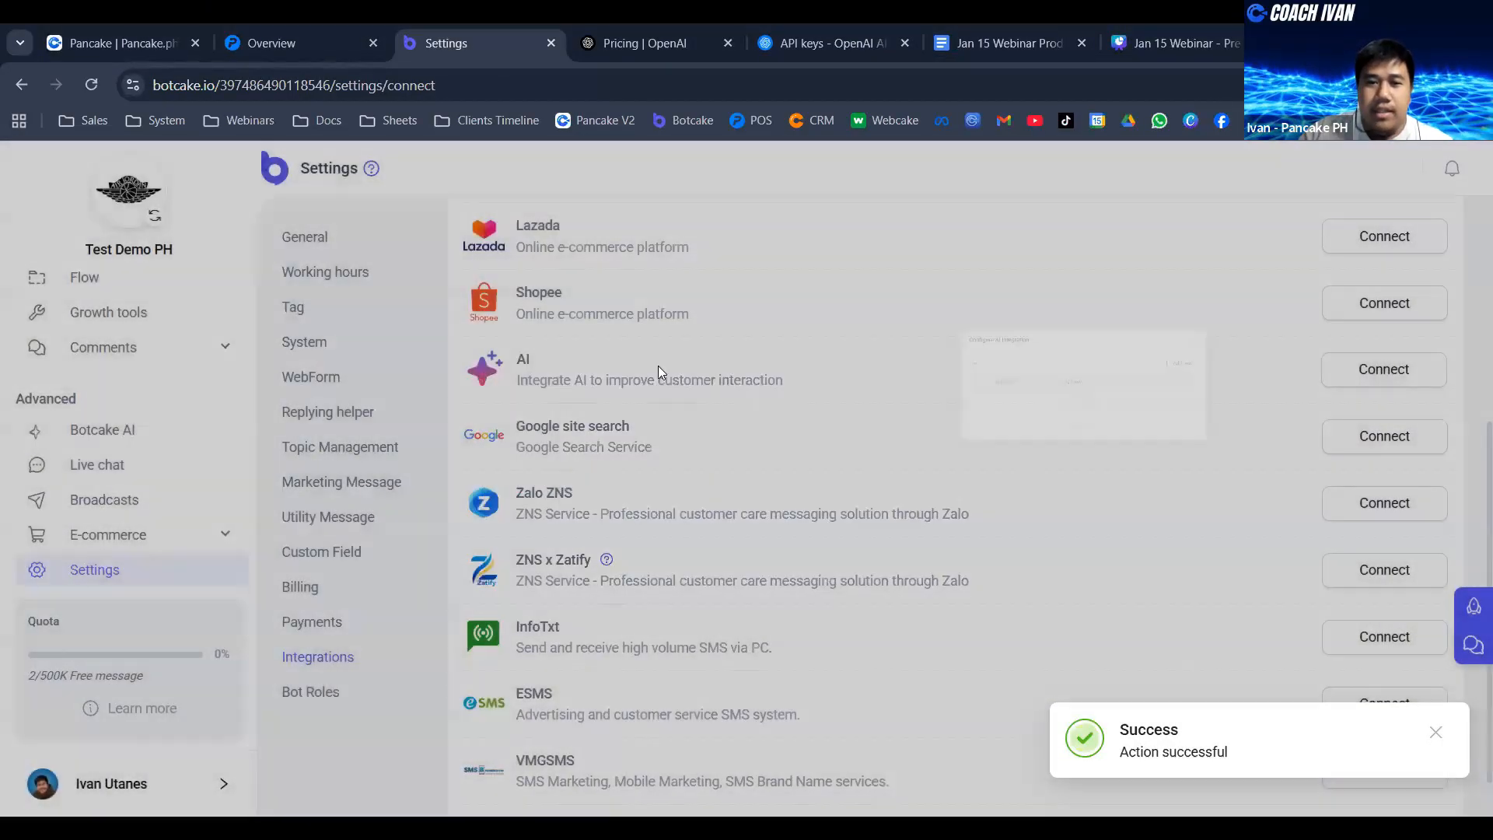
- Add a new AI integration for the OpenAI platform, paste the copied API key, and connect it
double_click(523, 359)
click(1427, 378)
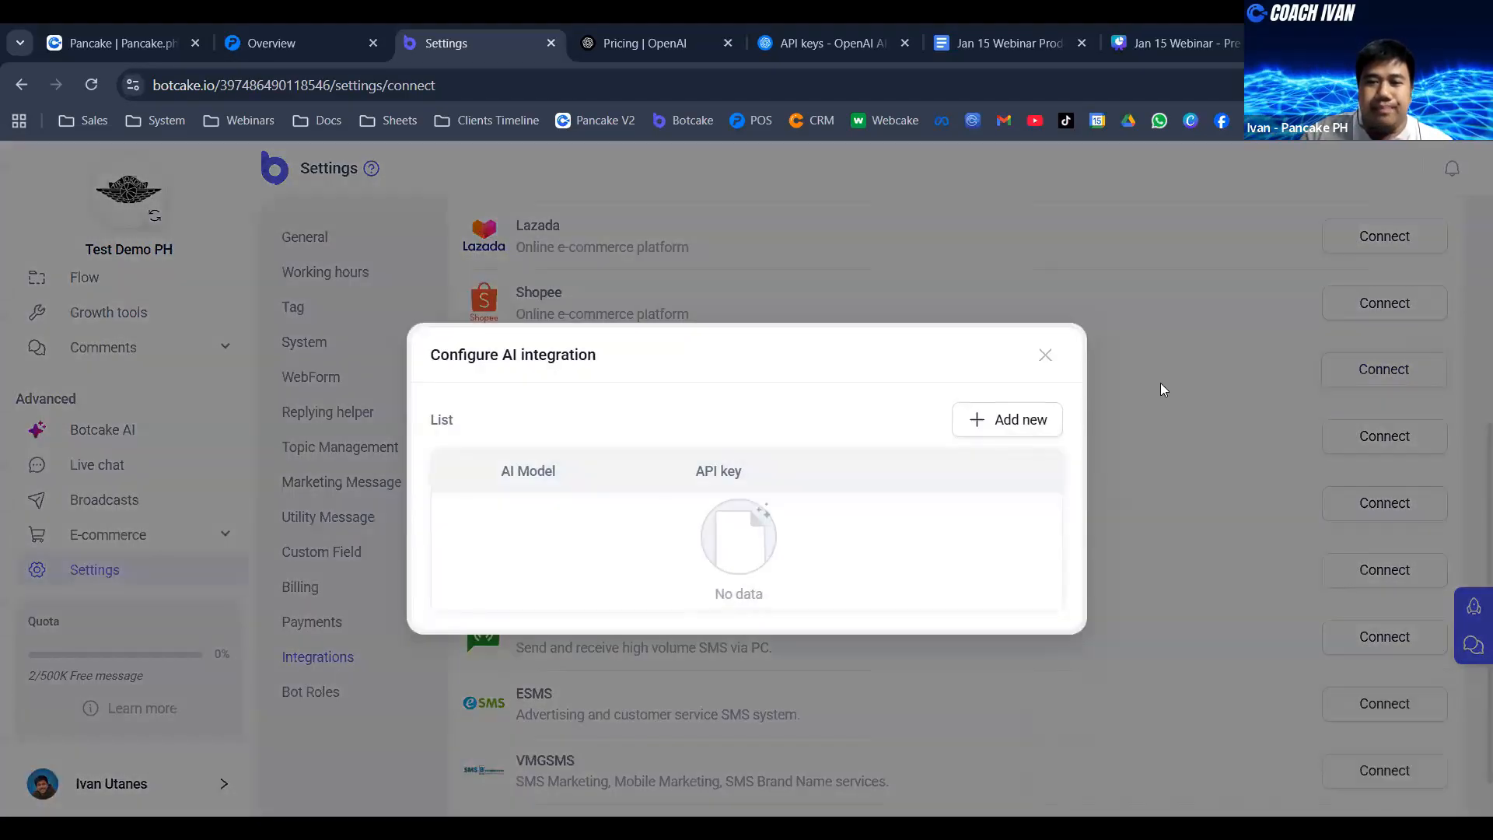
click(992, 420)
click(850, 446)
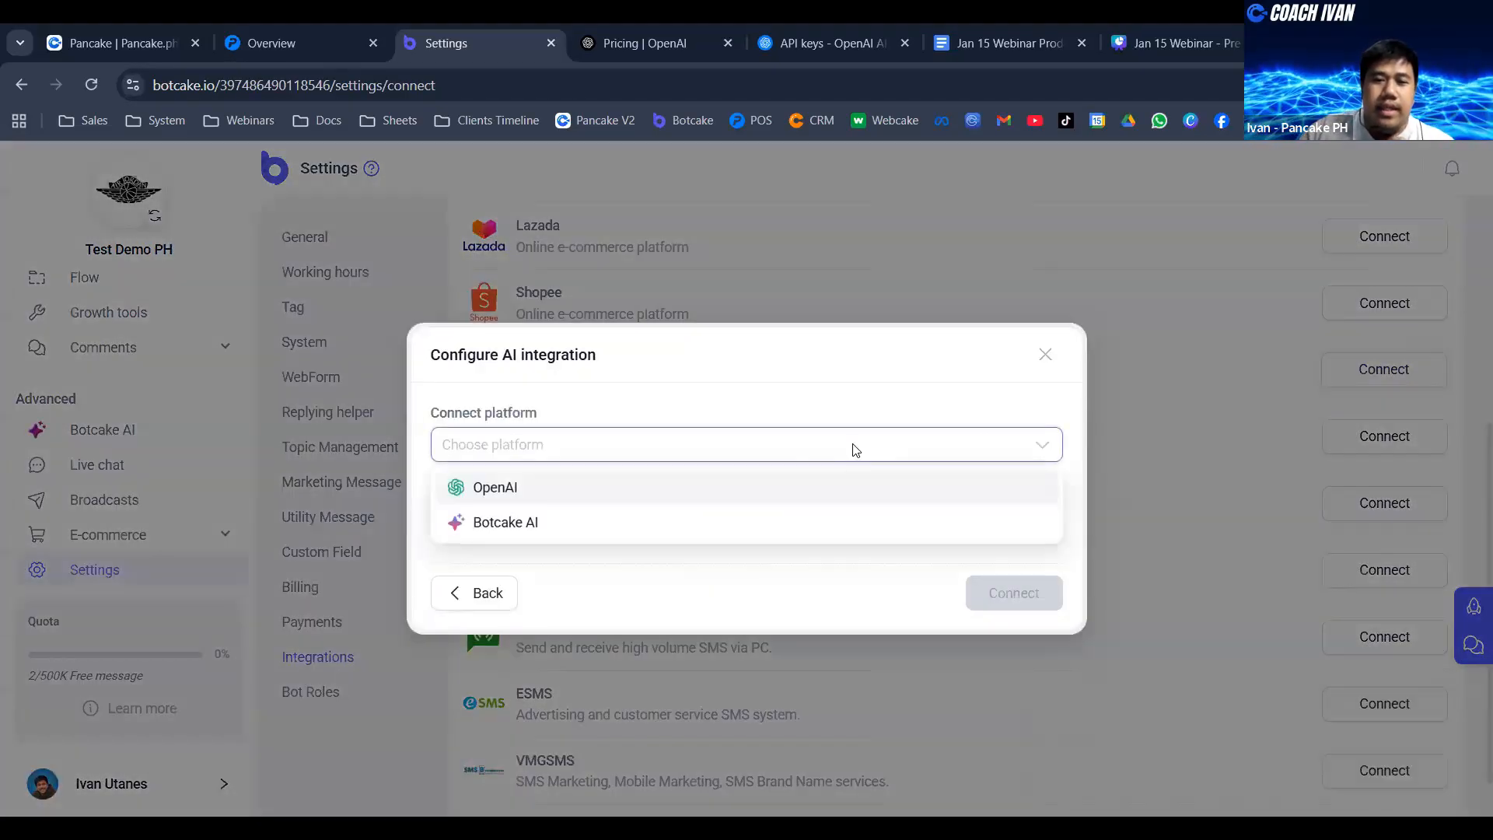
click(533, 490)
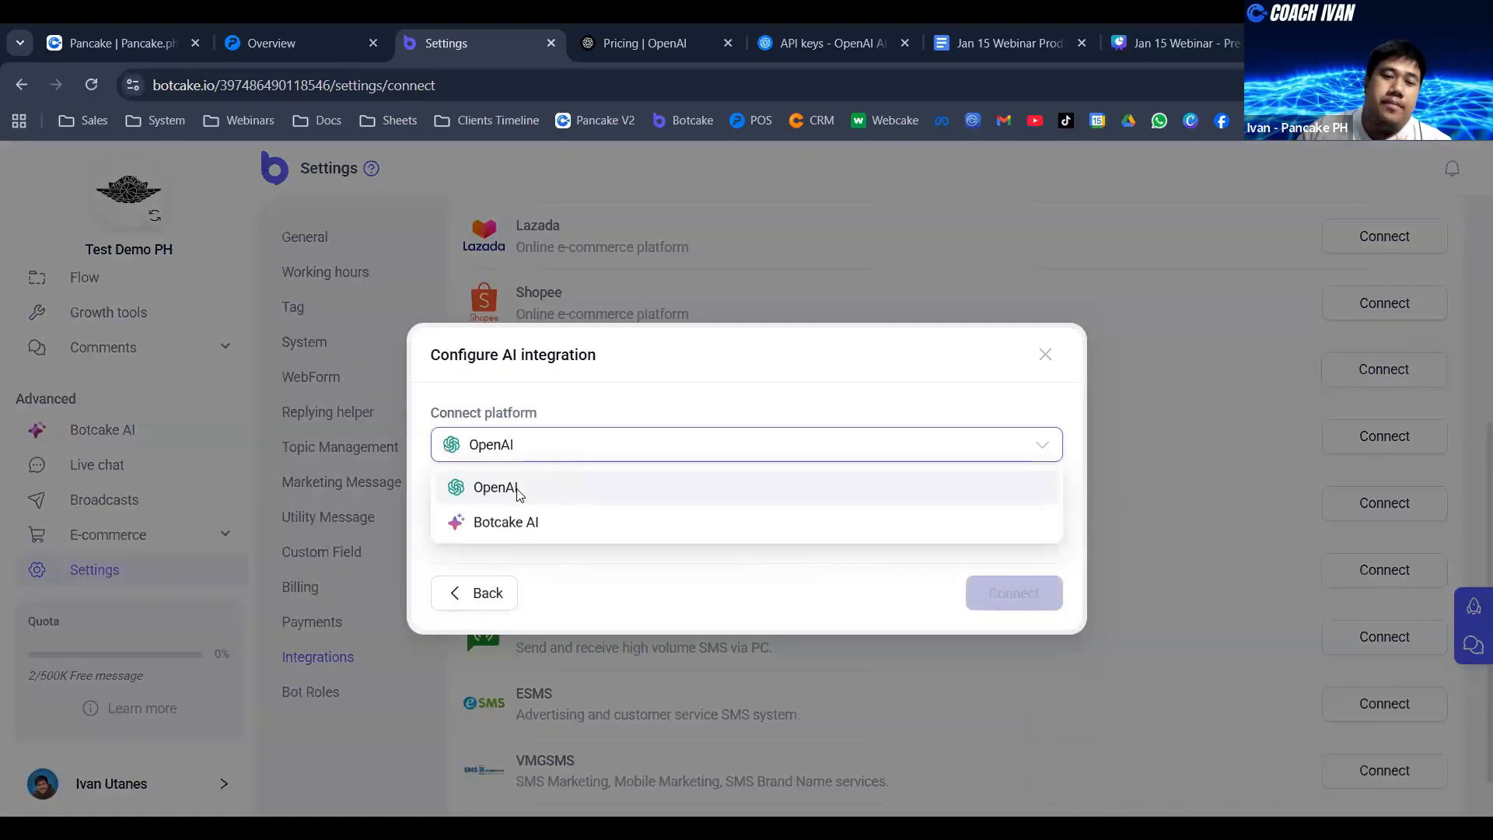
click(501, 510)
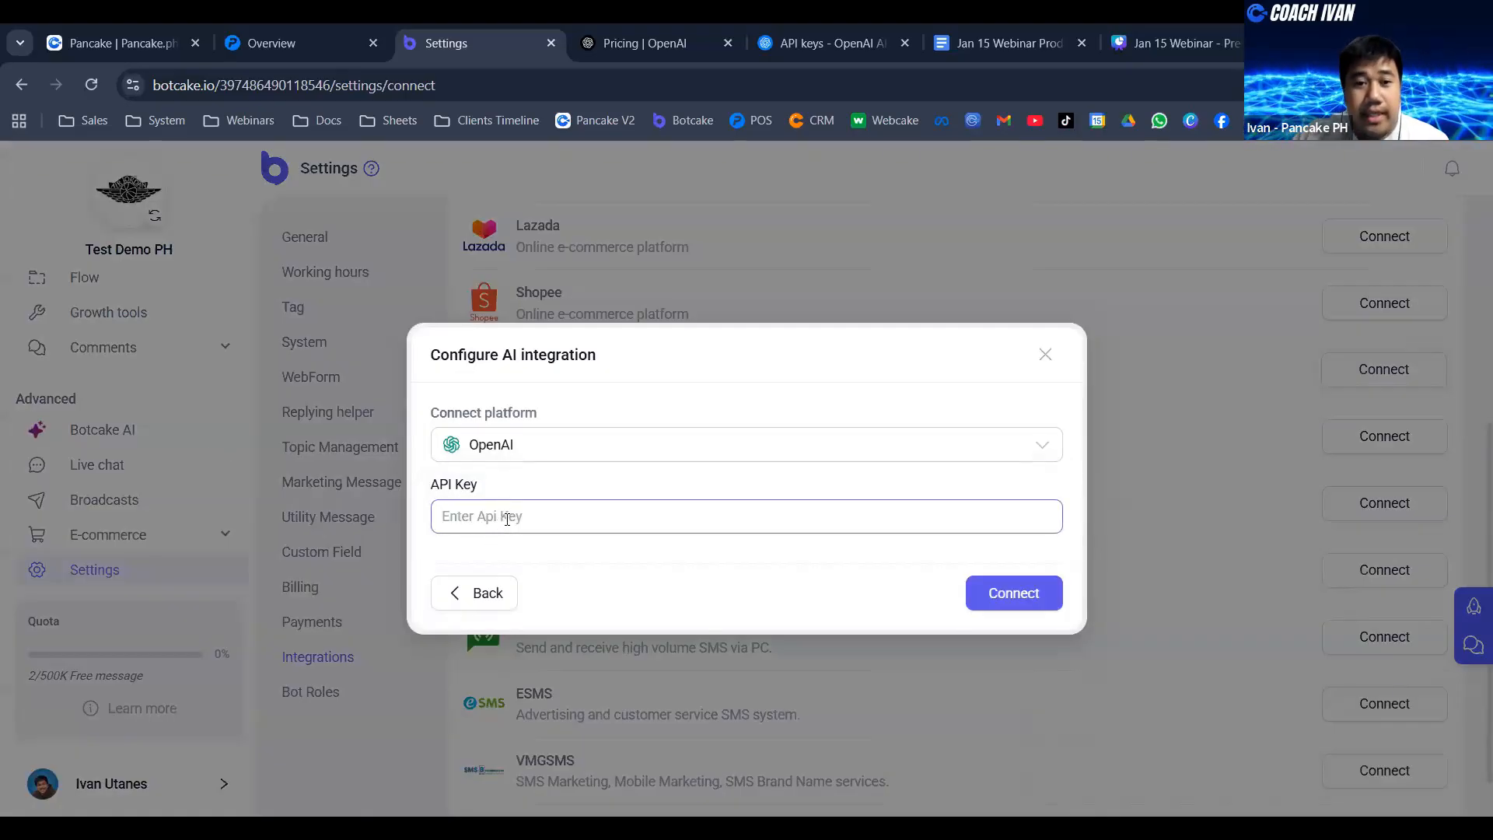
key(ctrl+v)
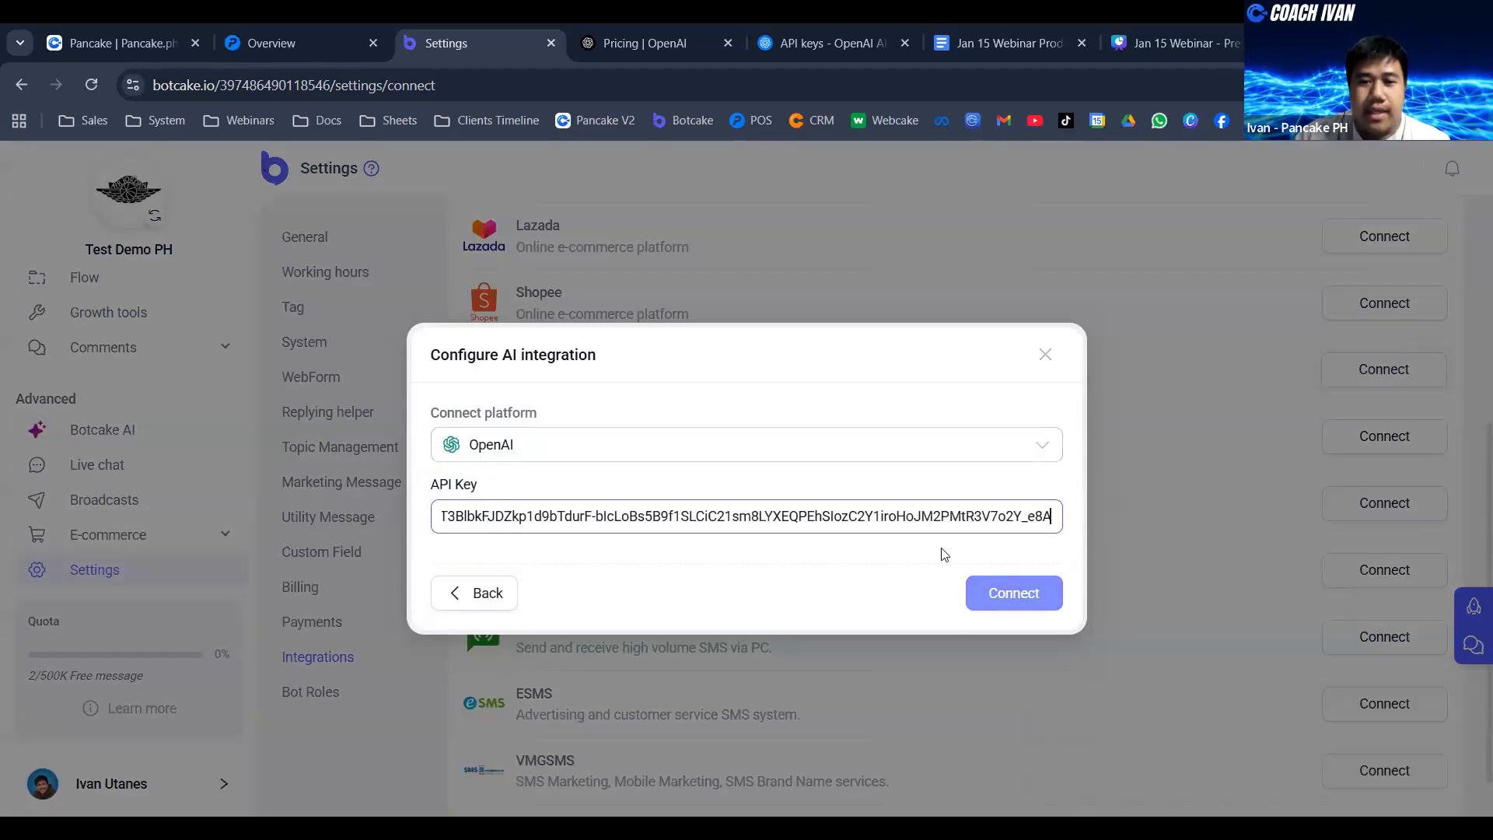
click(1005, 608)
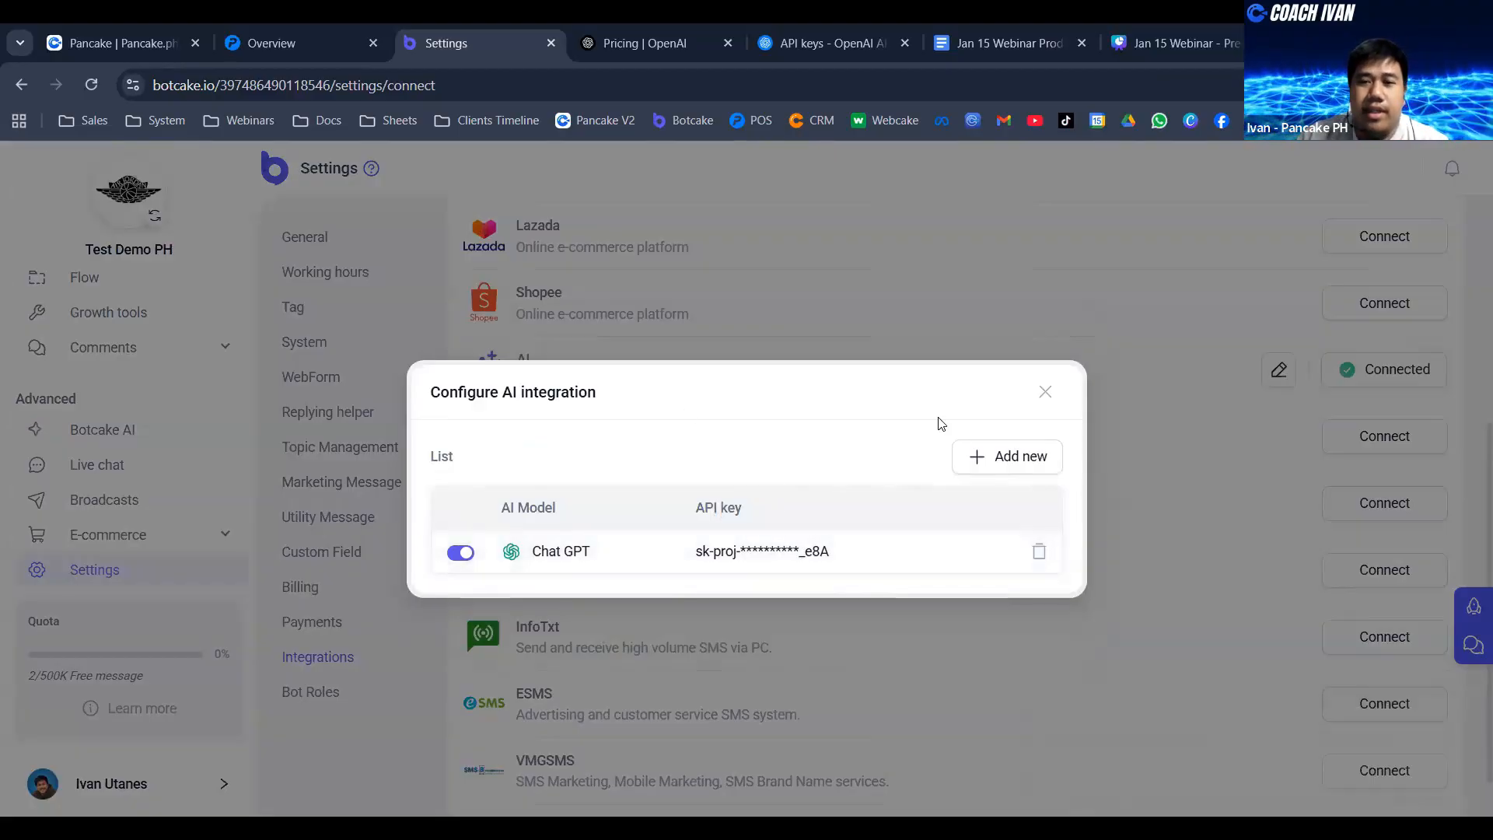
- Close the AI integration dialog and review the AI entry among the integrations alongside the API keys list on the OpenAI platform
click(1047, 393)
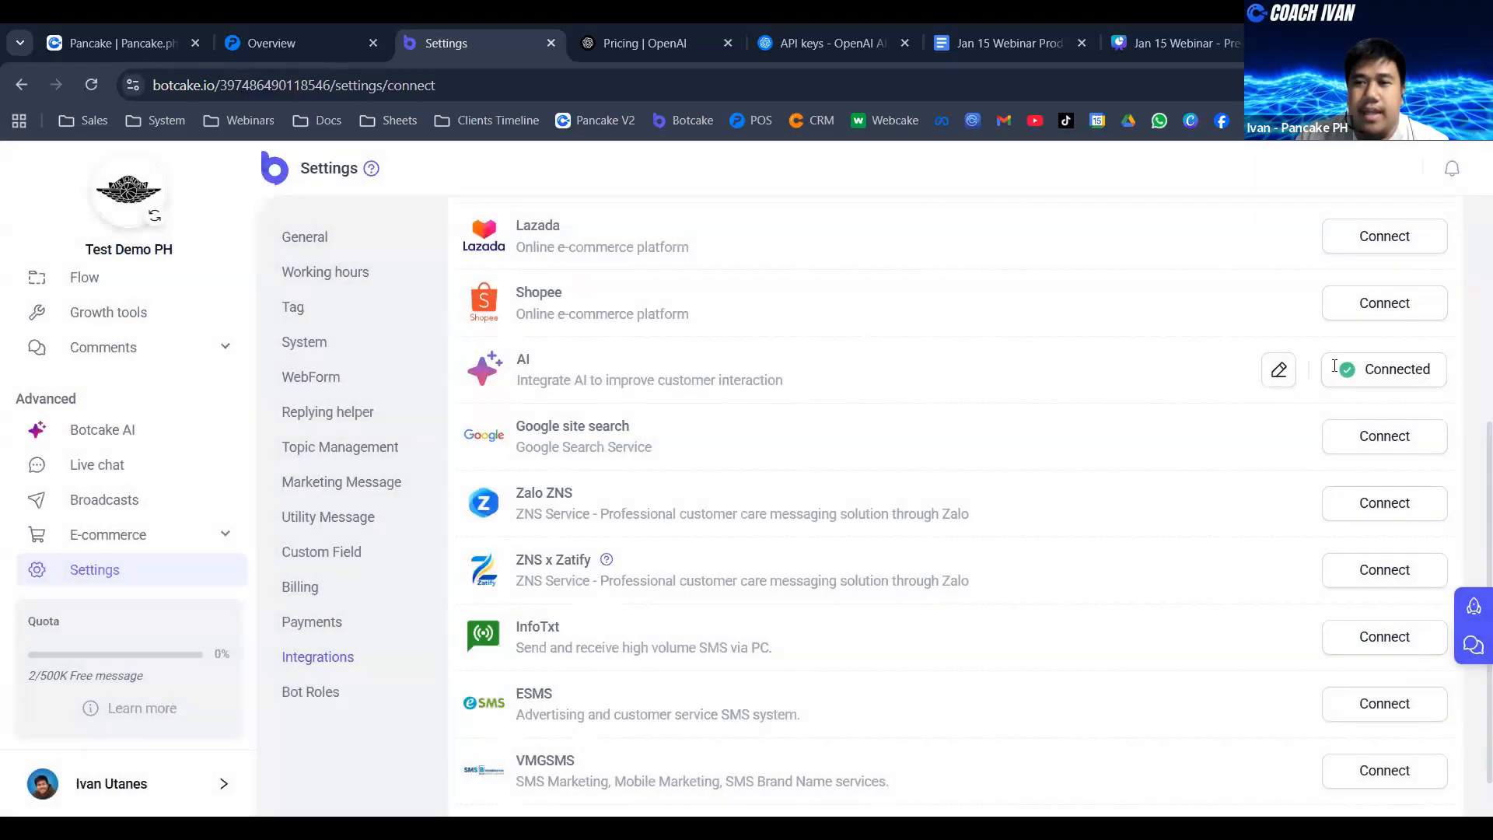
scroll(1366, 475, up, 1)
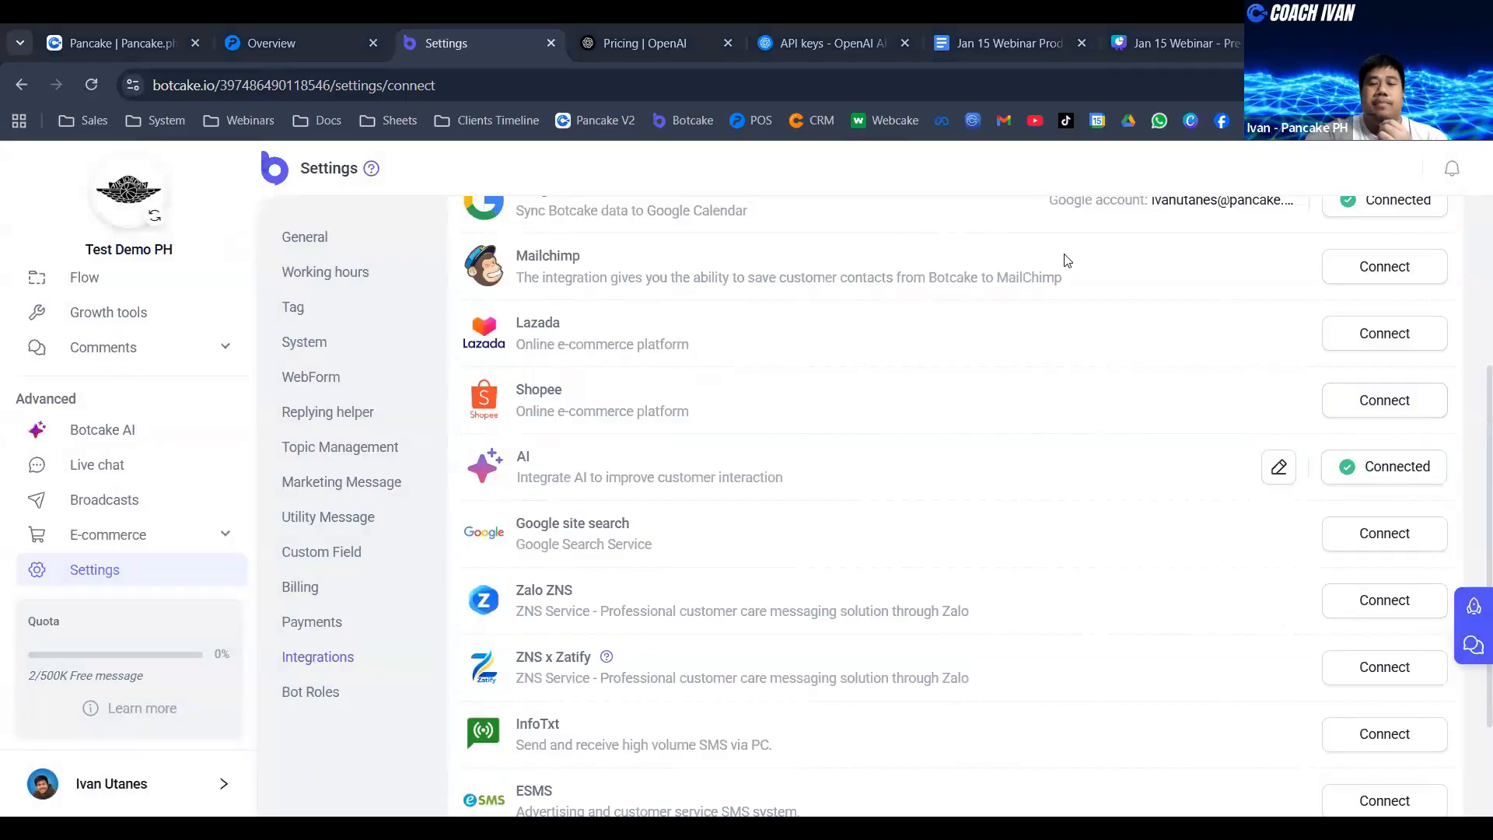
double_click(522, 456)
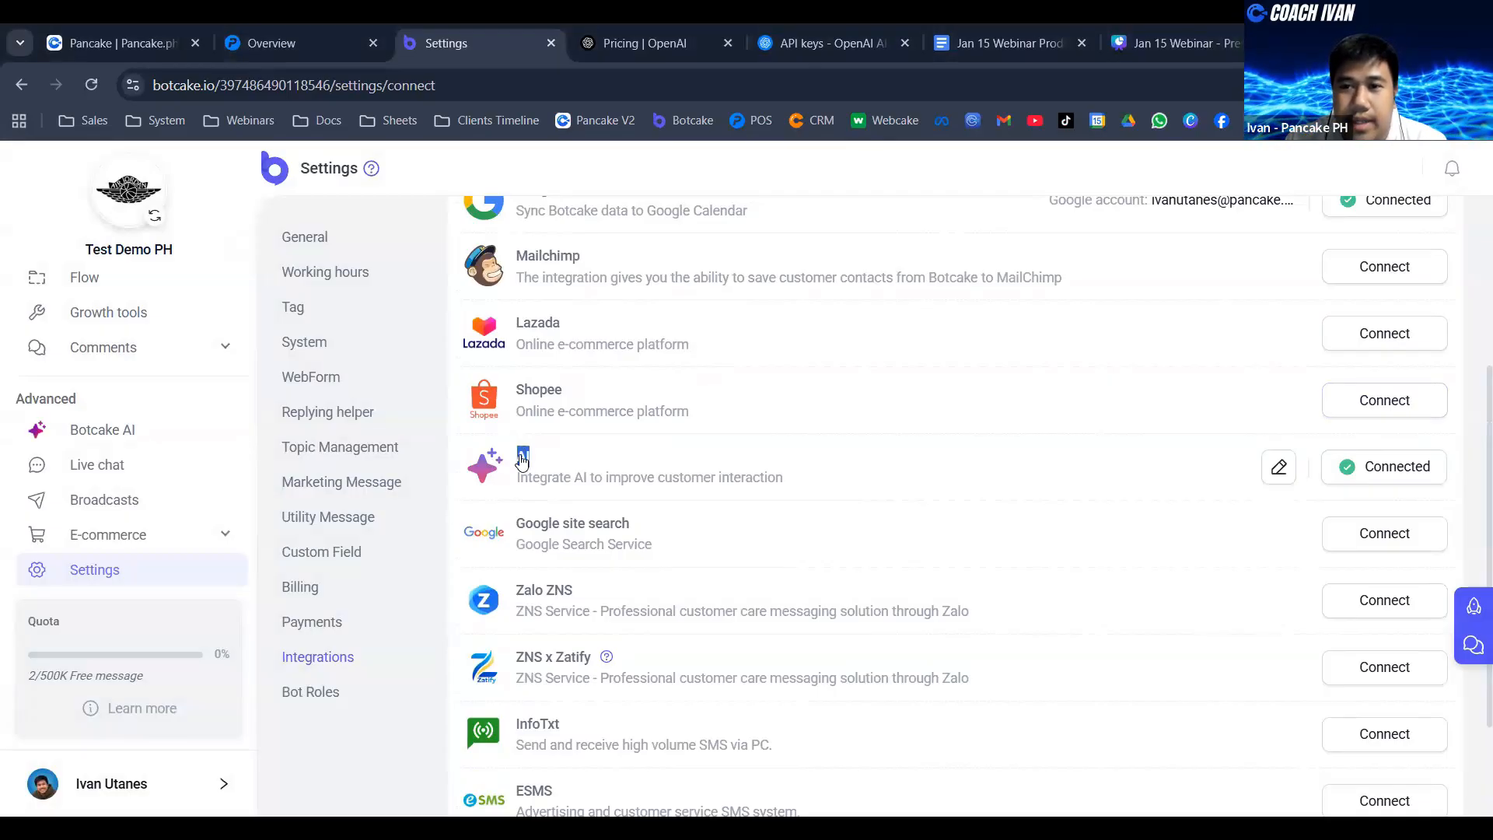
key(alt+Tab)
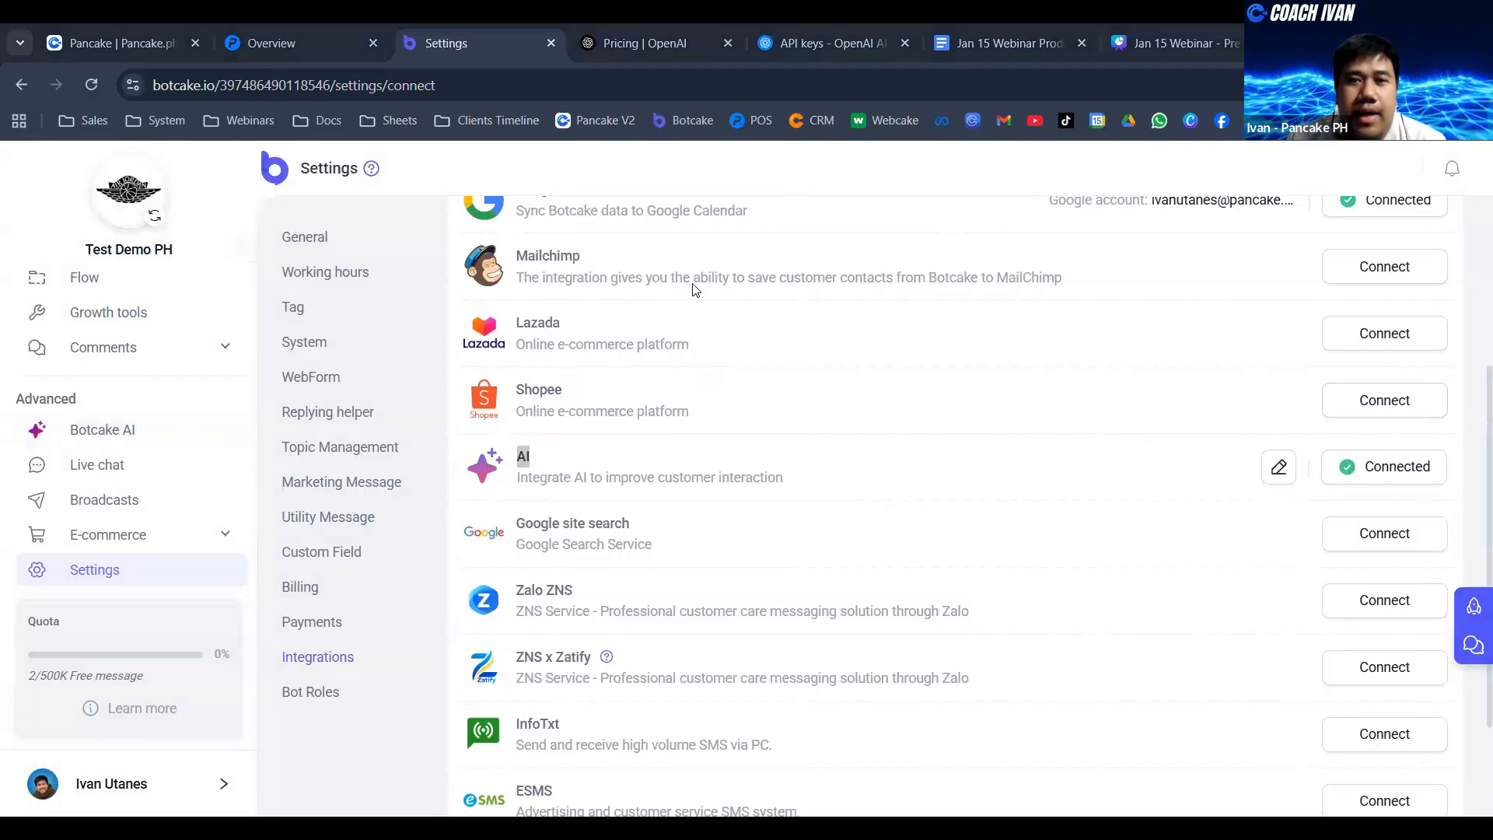
click(848, 43)
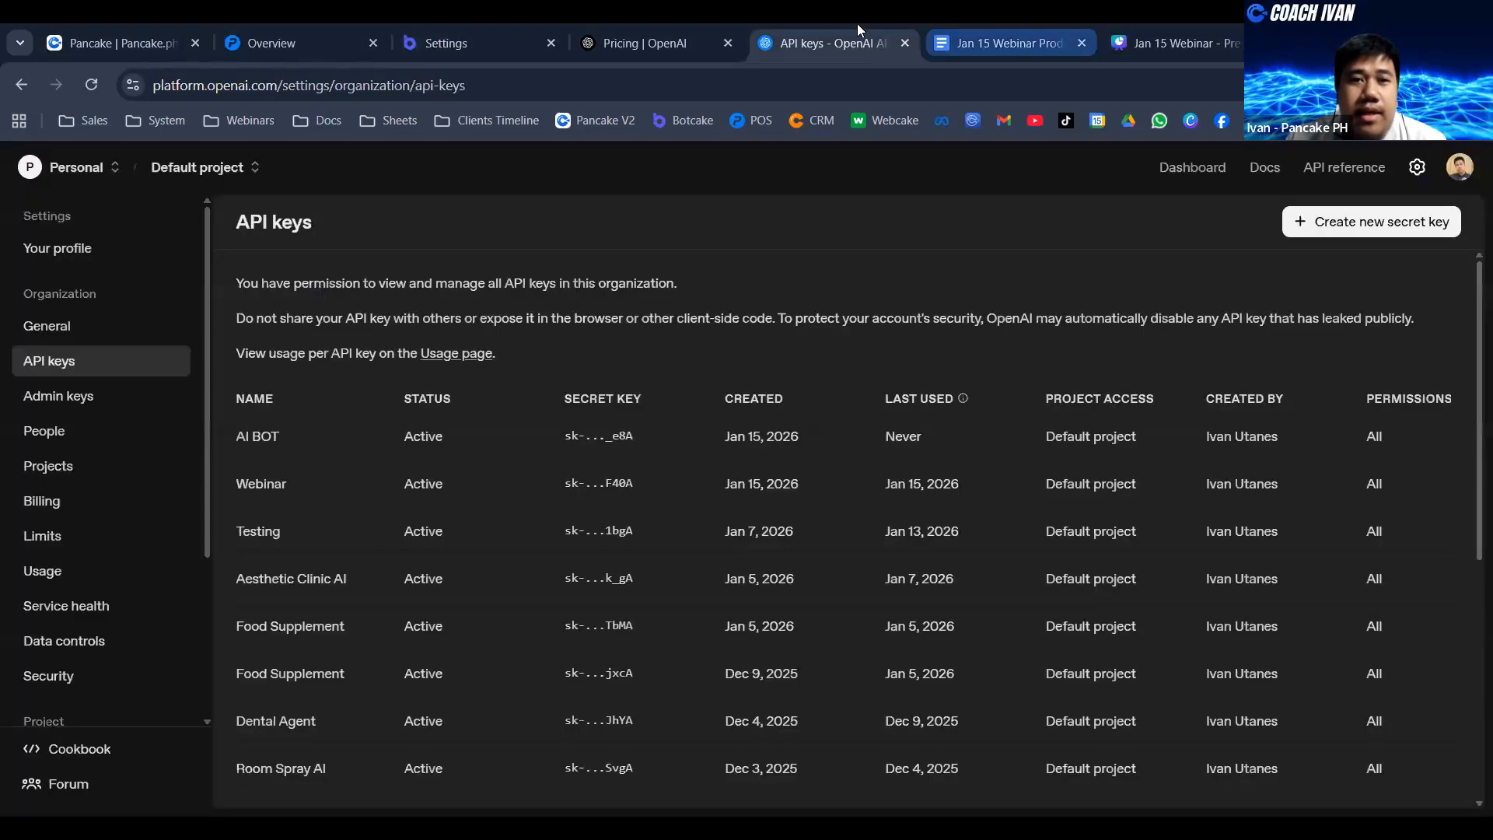
click(506, 39)
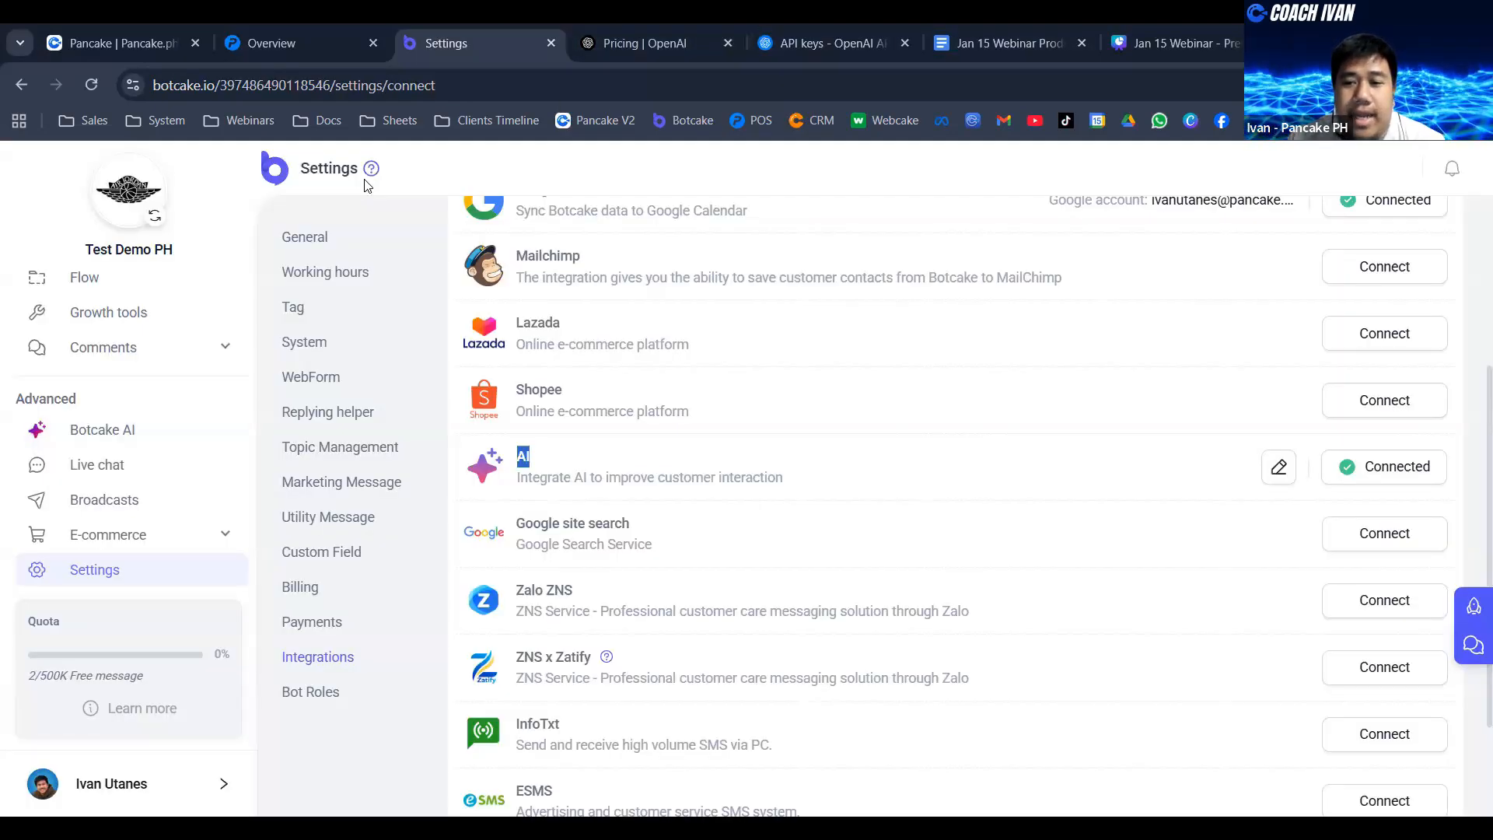
- Examine the Botcake AI statistics, checking the daily total spend and the POS orders chart
click(114, 428)
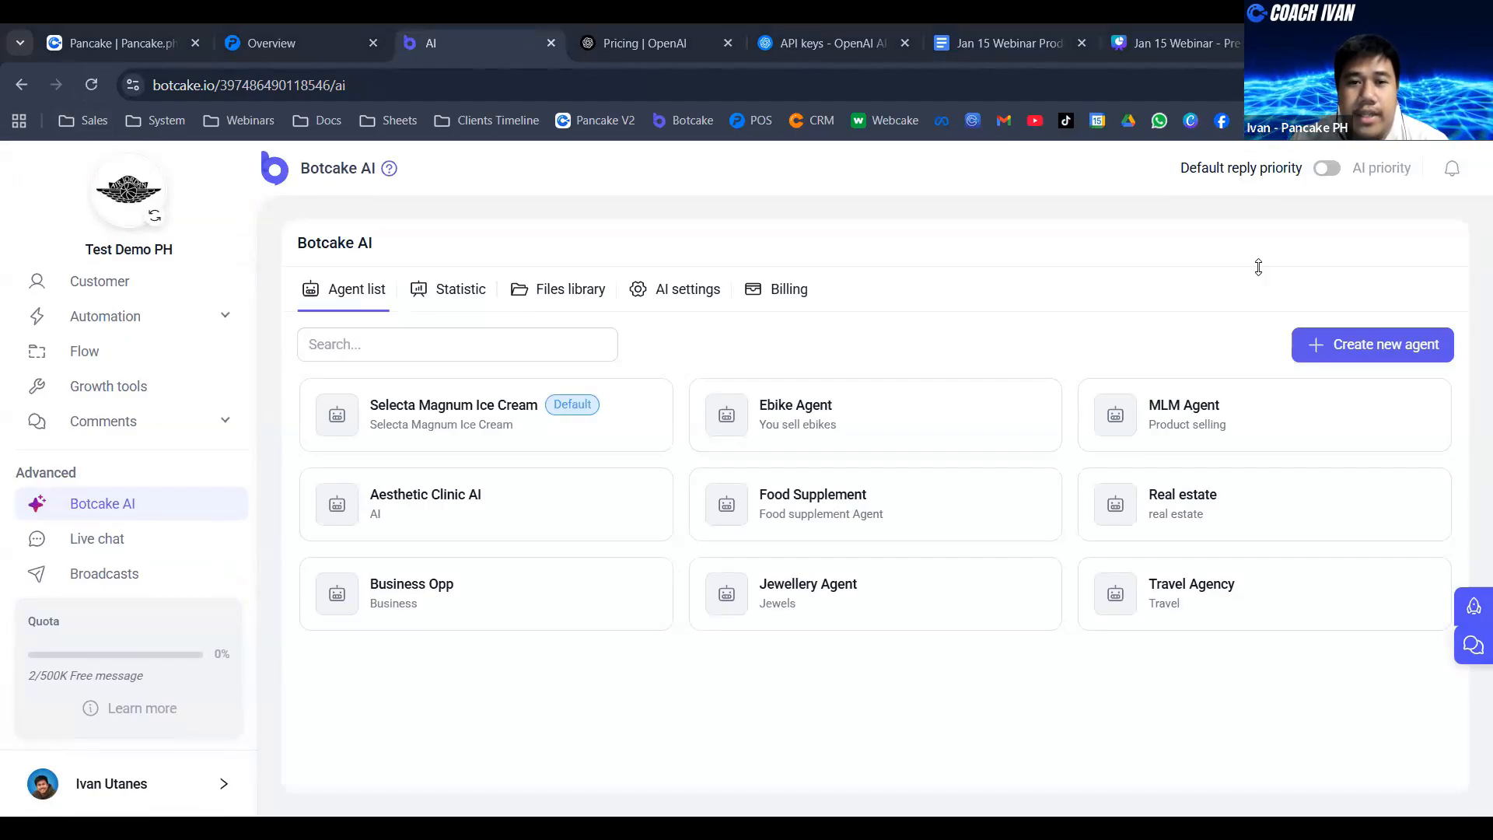
click(449, 289)
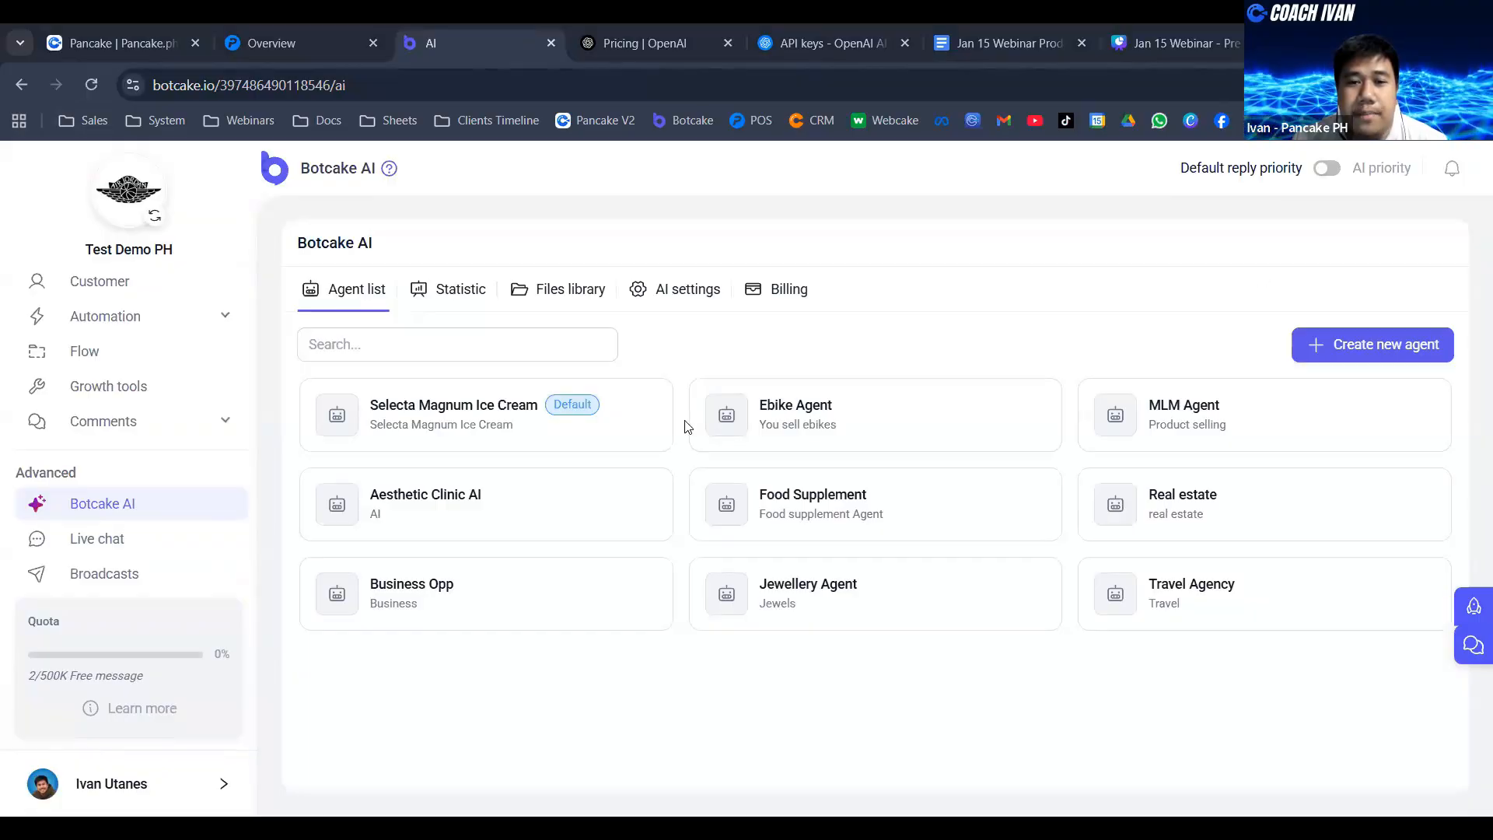
mouse_move(671, 616)
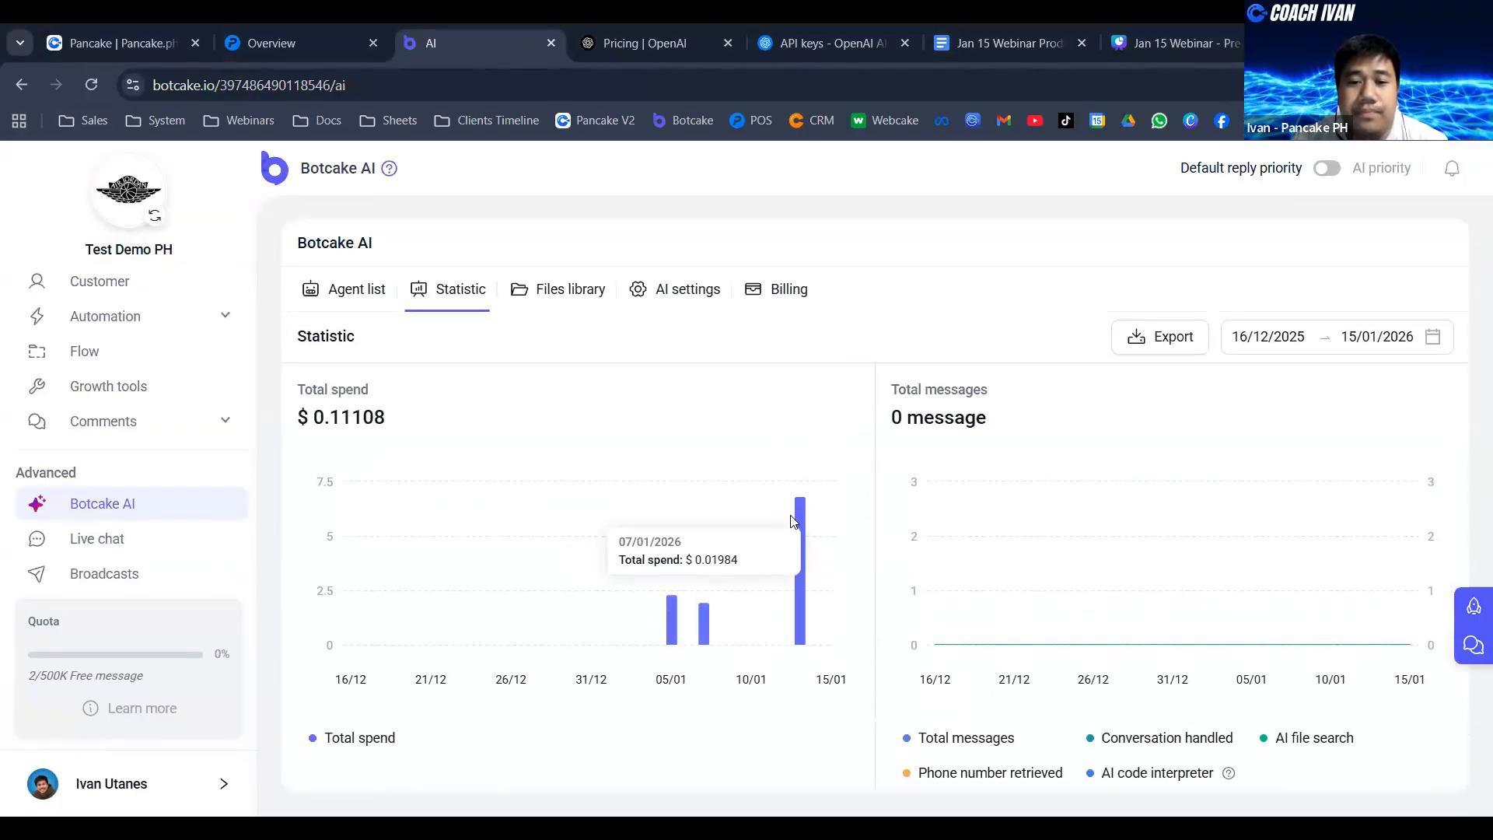
mouse_move(802, 511)
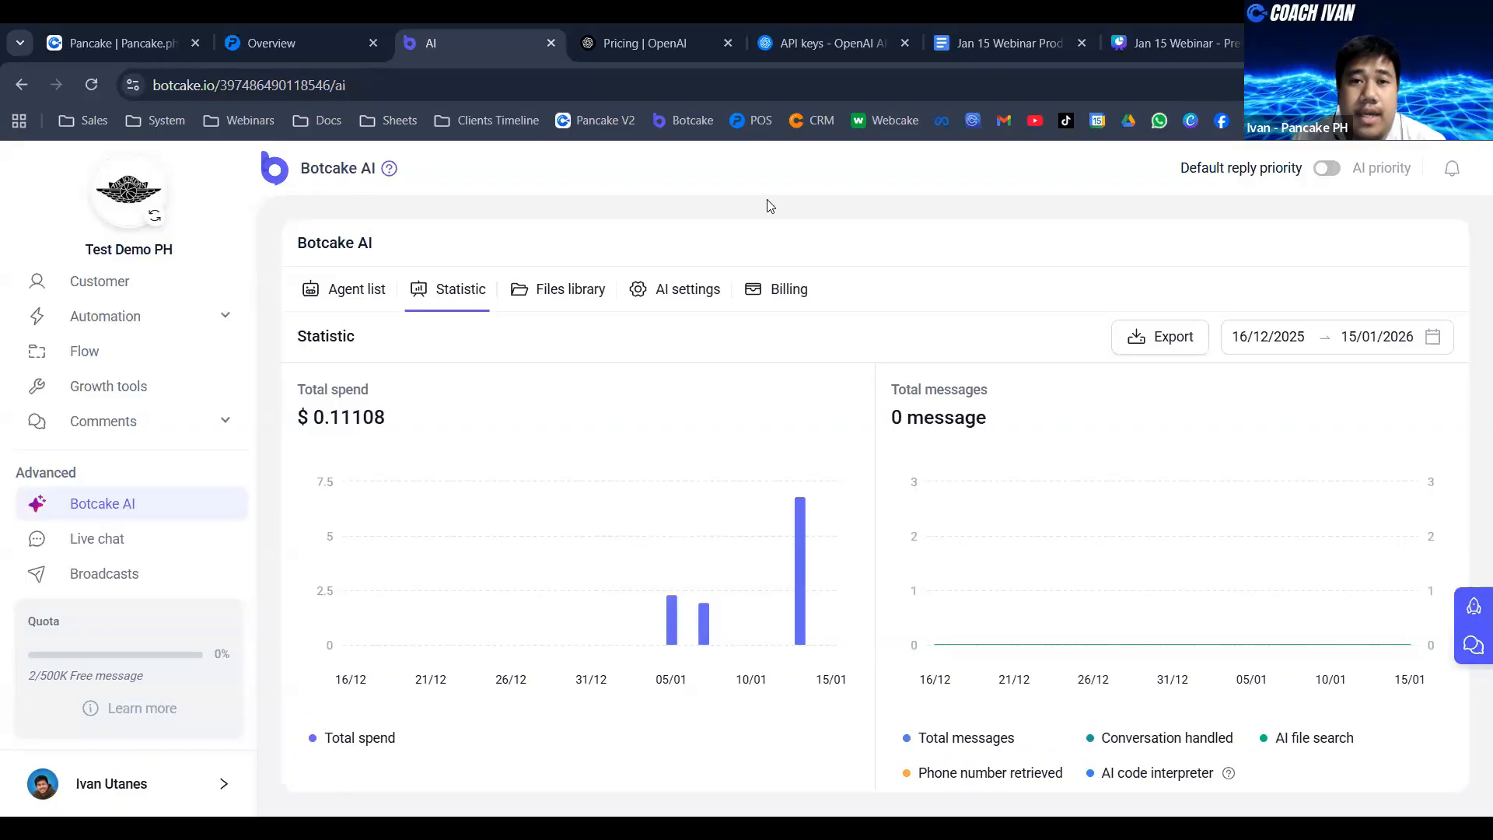
scroll(770, 423, down, 10)
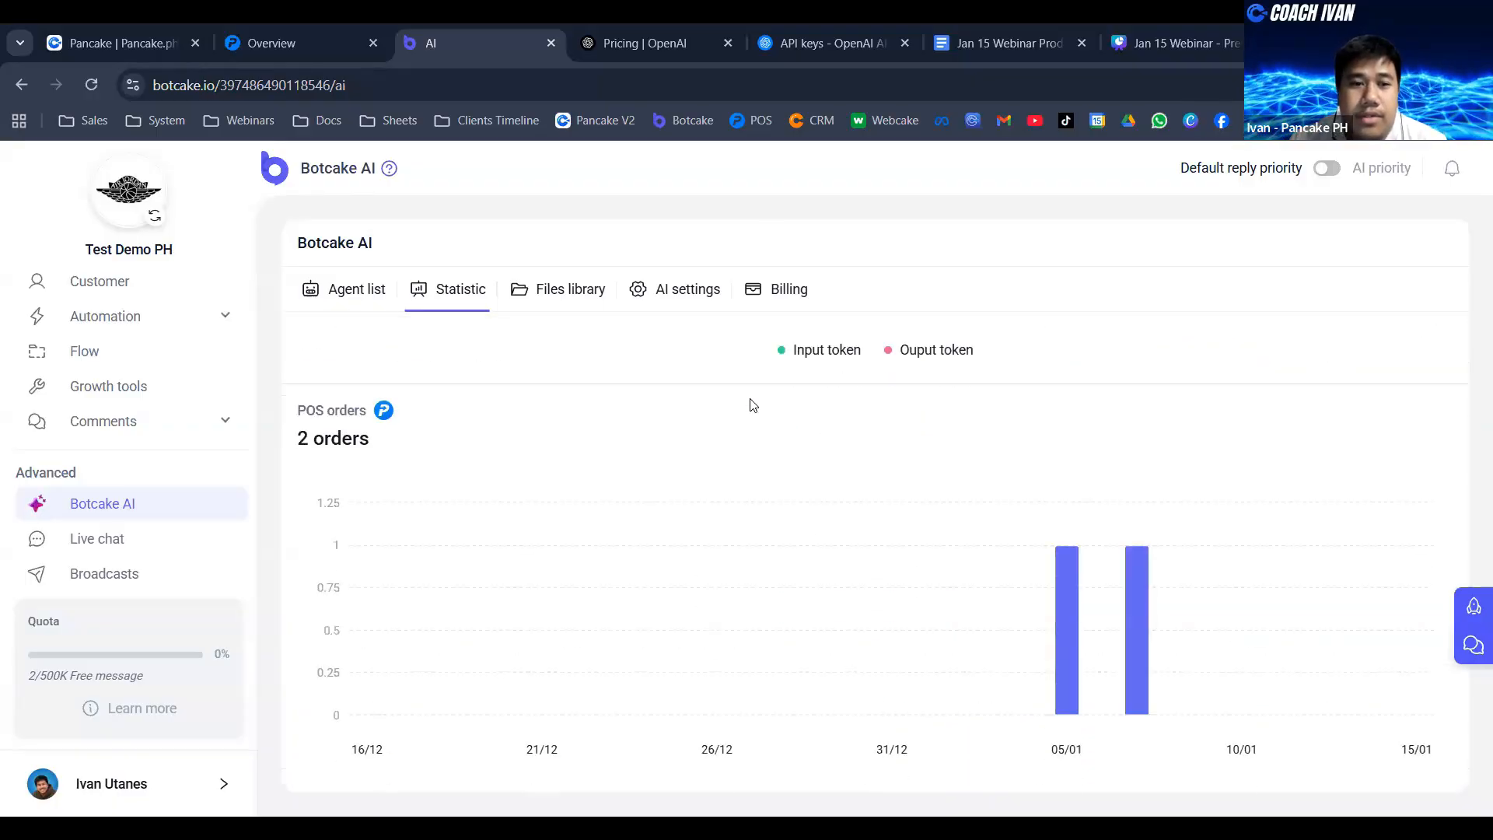
scroll(755, 393, up, 2)
scroll(760, 386, down, 3)
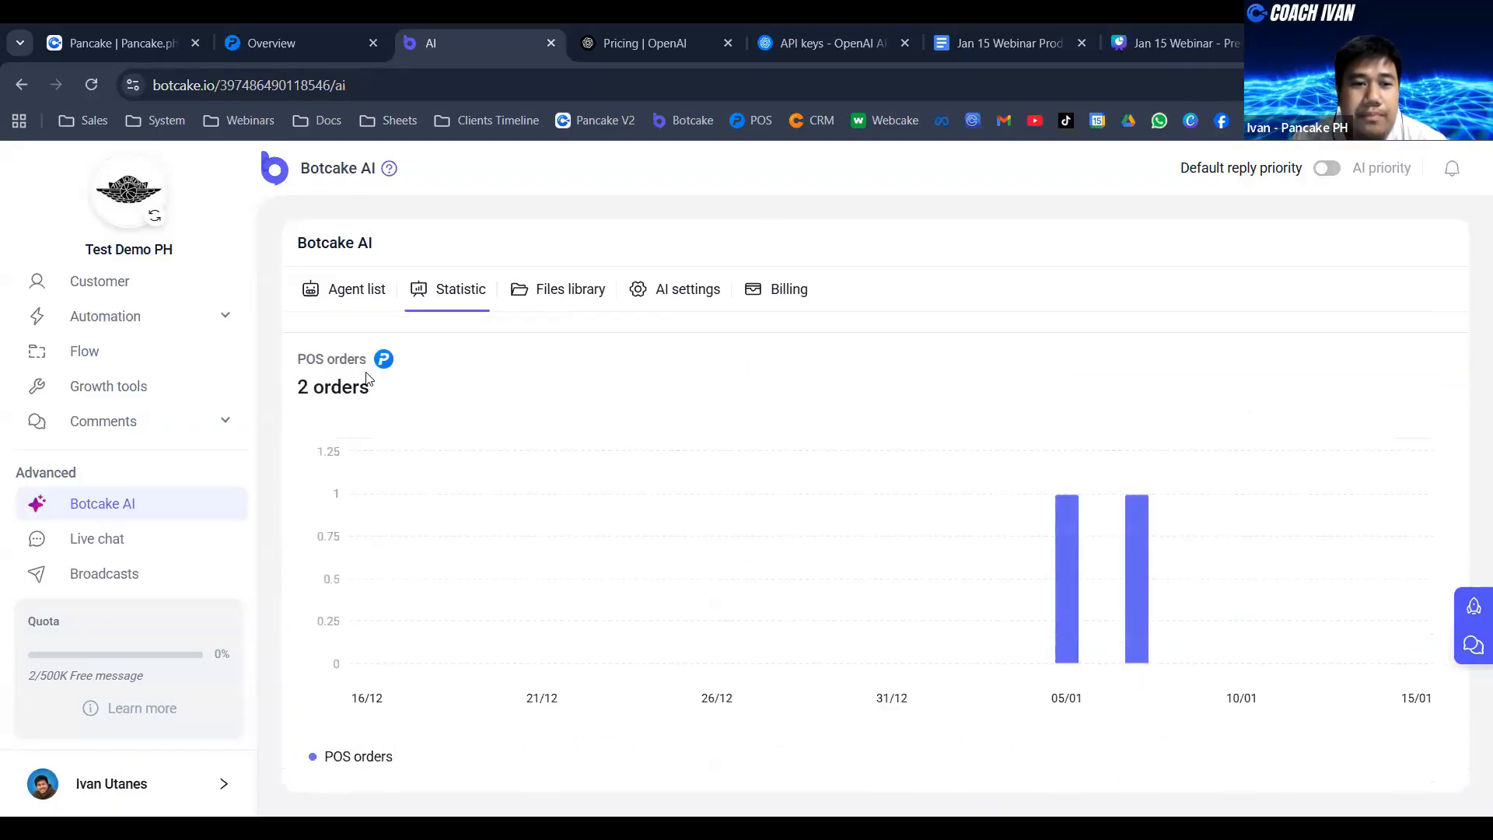
drag(299, 360, 367, 360)
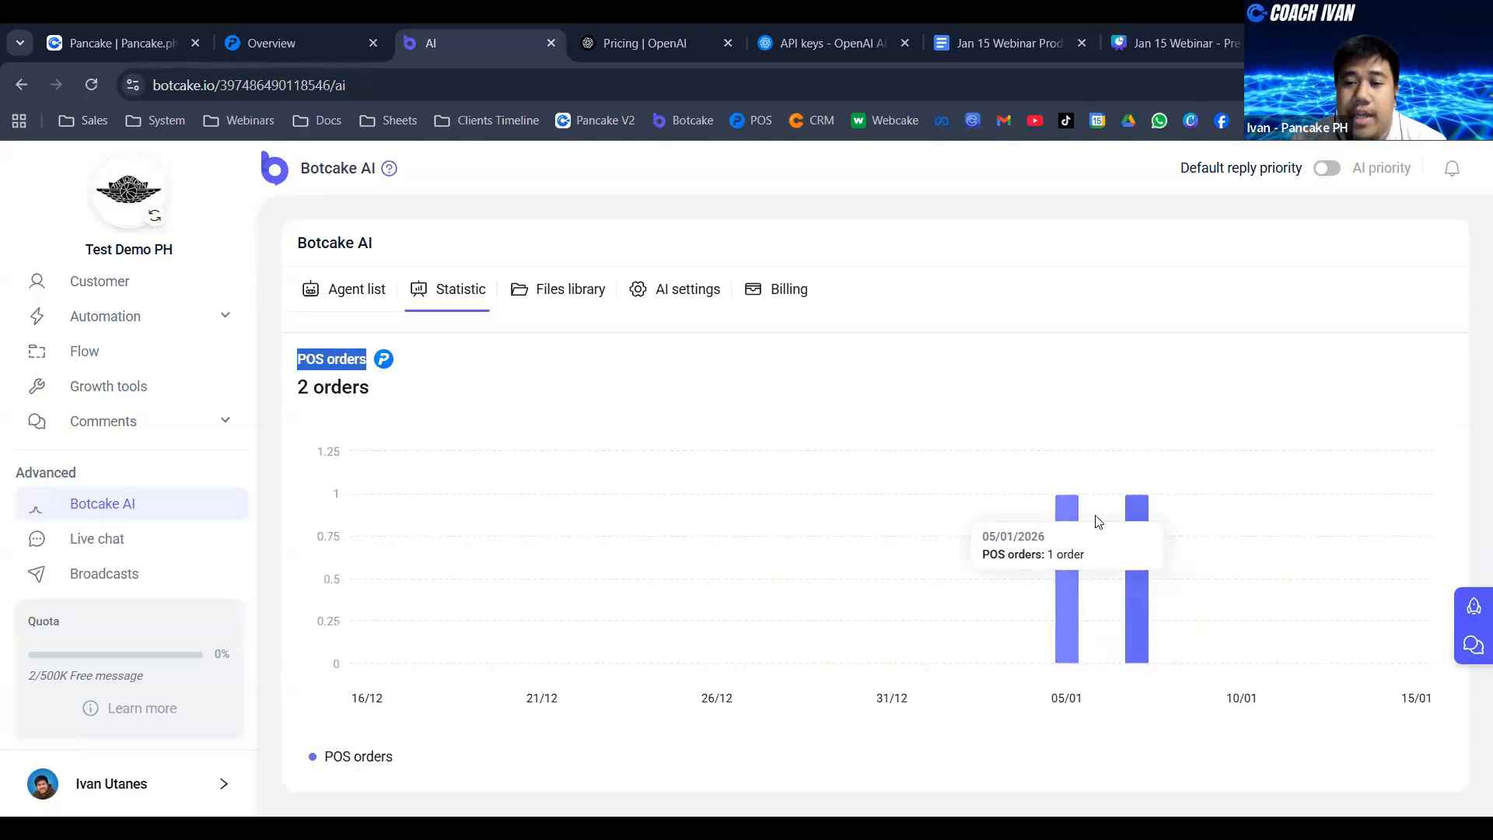
mouse_move(1145, 509)
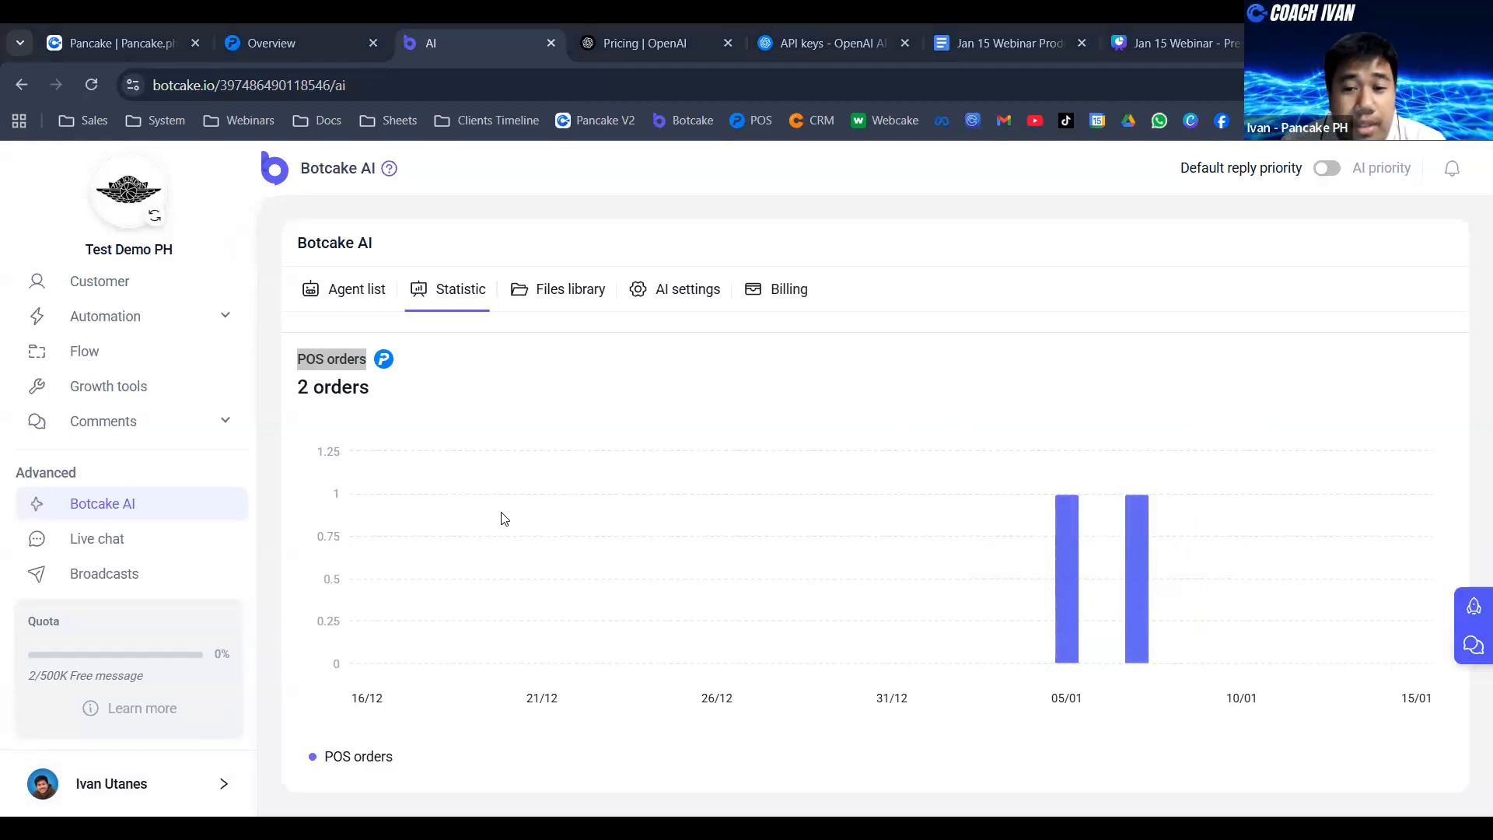
scroll(766, 329, up, 4)
scroll(767, 329, up, 5)
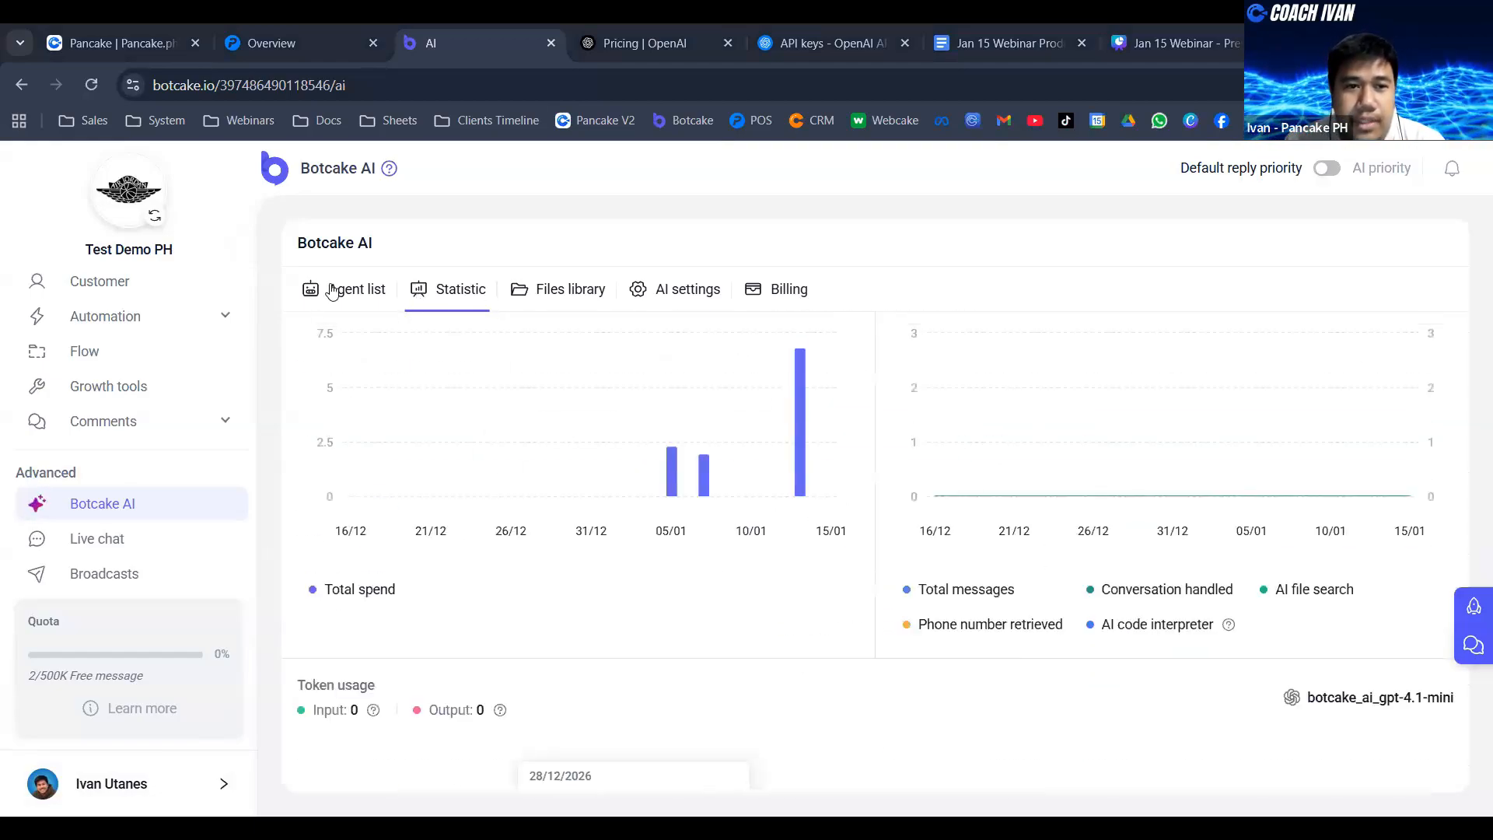
- Start a new agent in the Botcake AI agent list and name it Sneakerhead AI
click(352, 294)
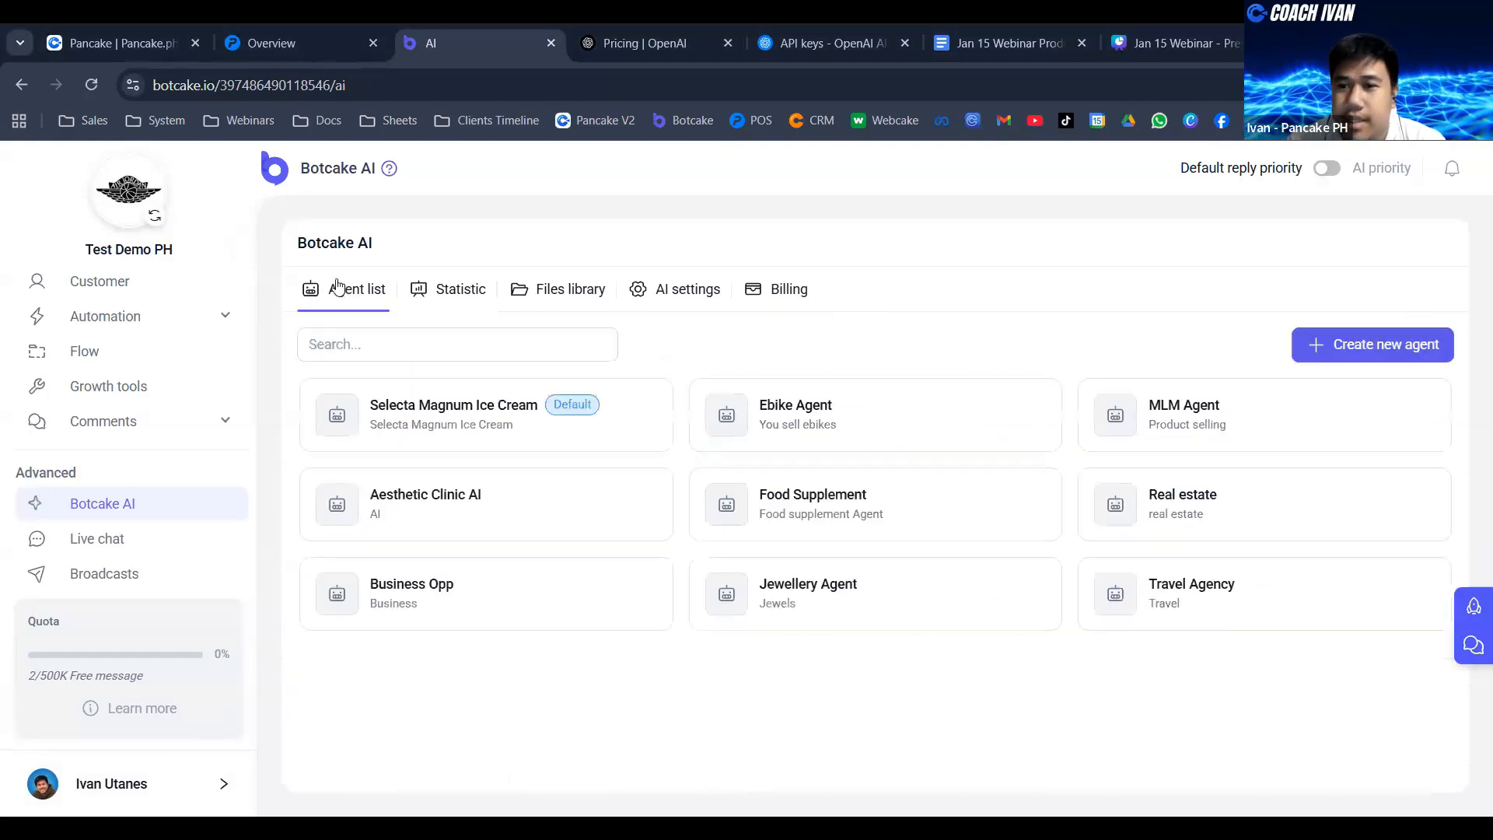
click(1367, 344)
click(674, 419)
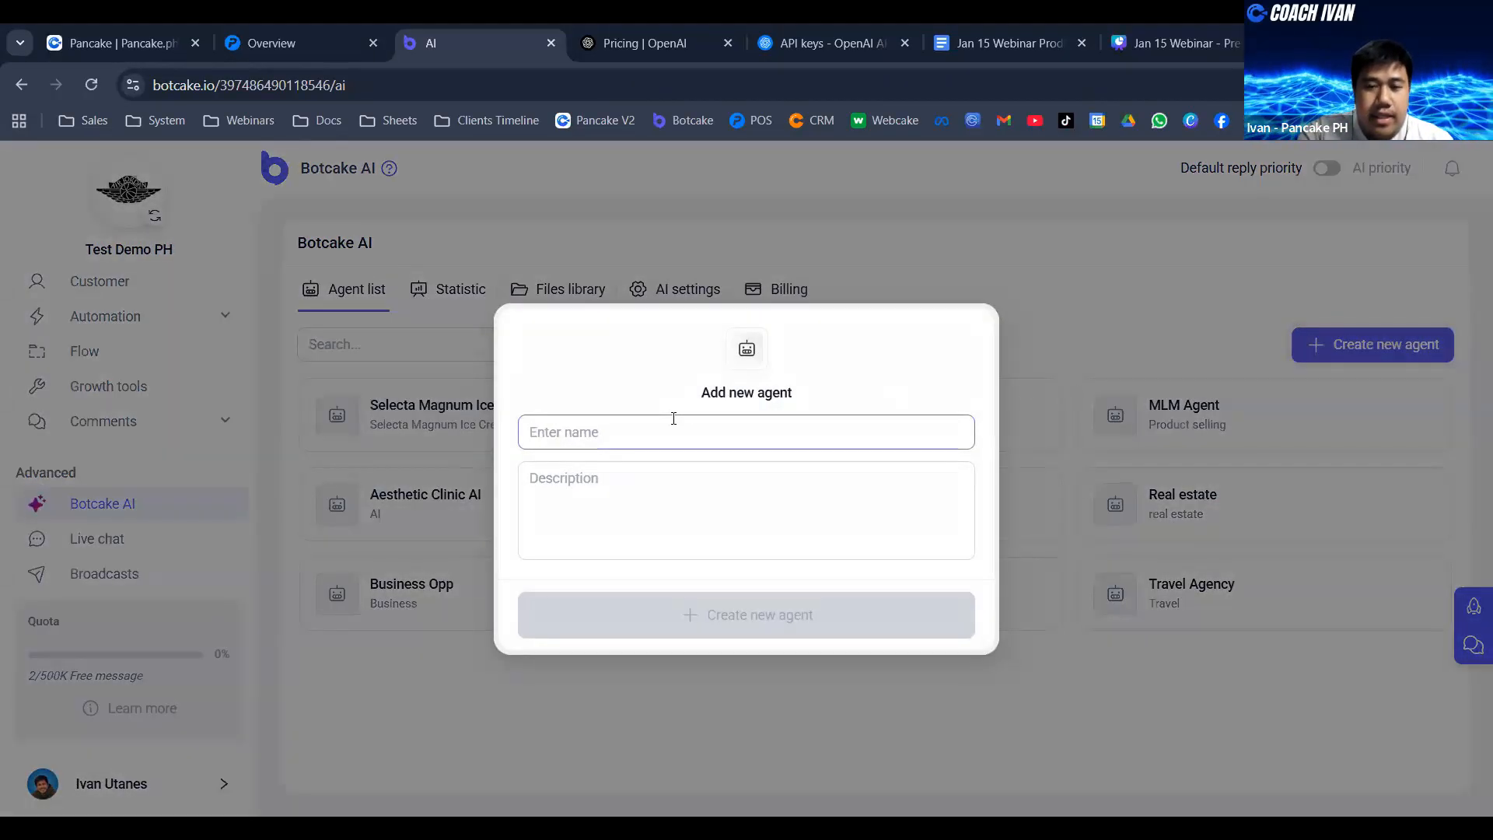
text(Sneak)
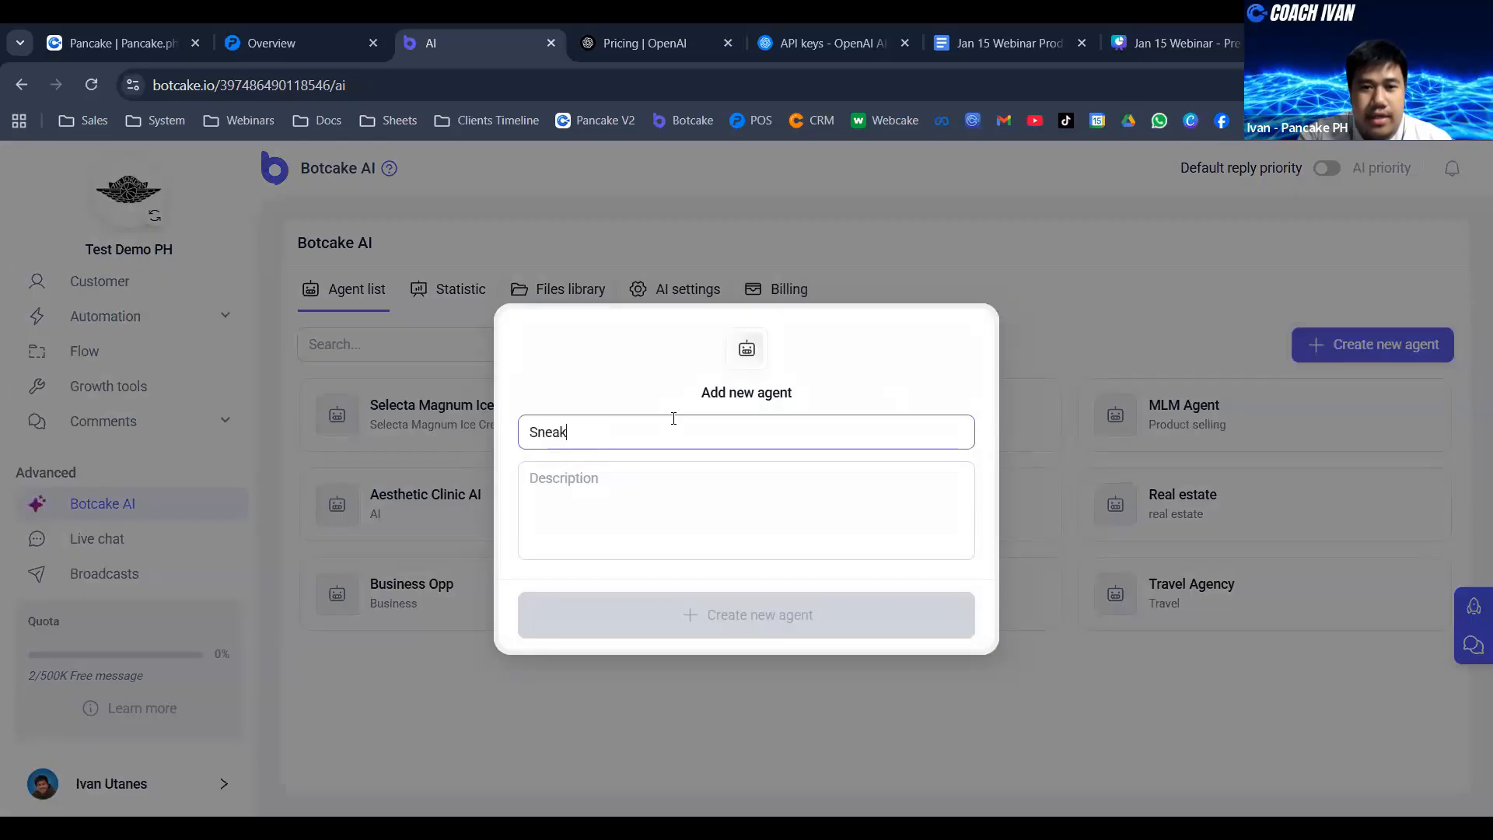
text(erhead)
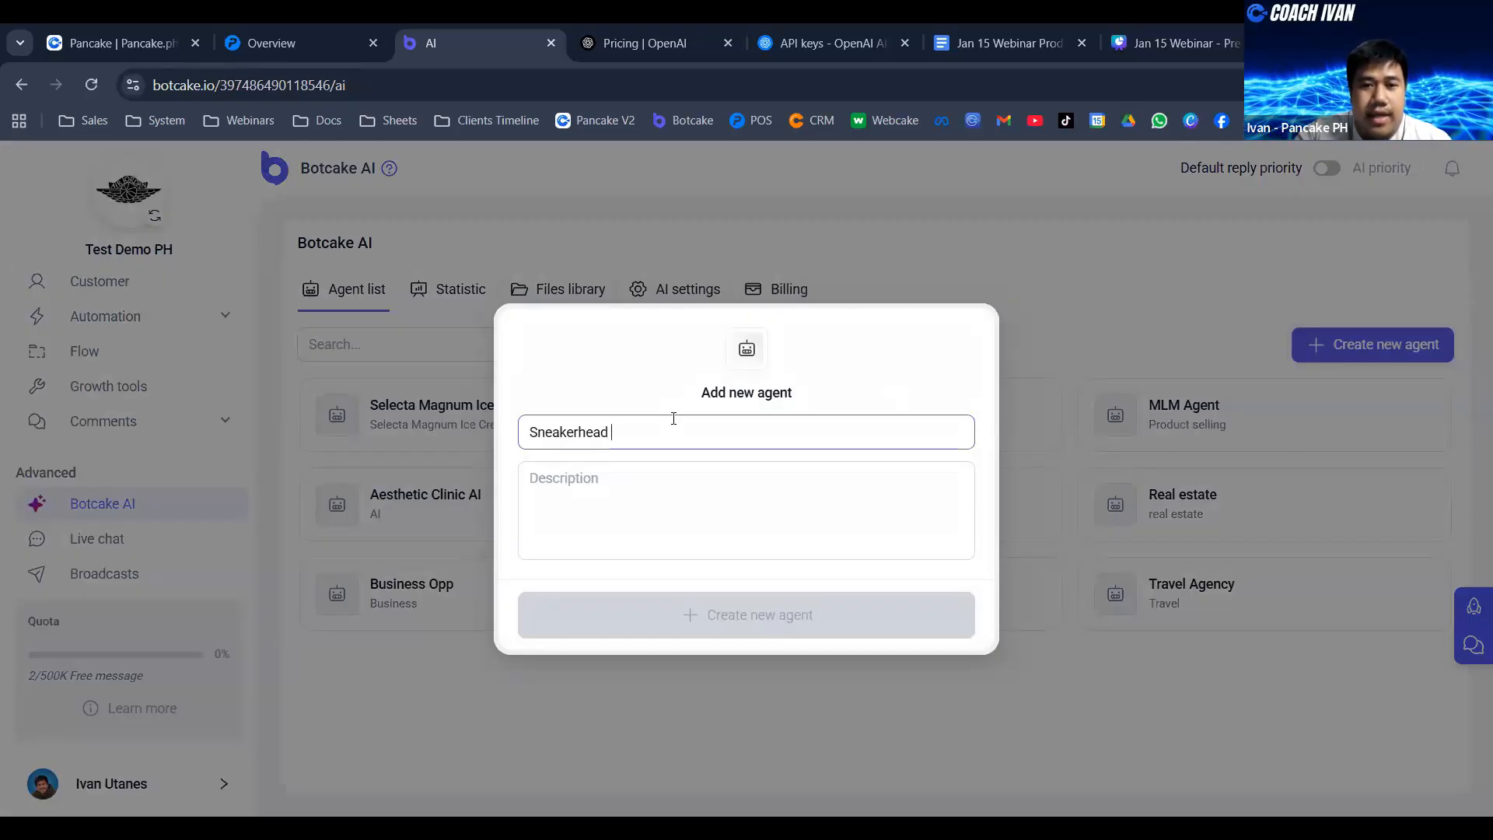
text( AI)
- Enter "You sell shoes" as the new agent's description and create the agent
click(772, 472)
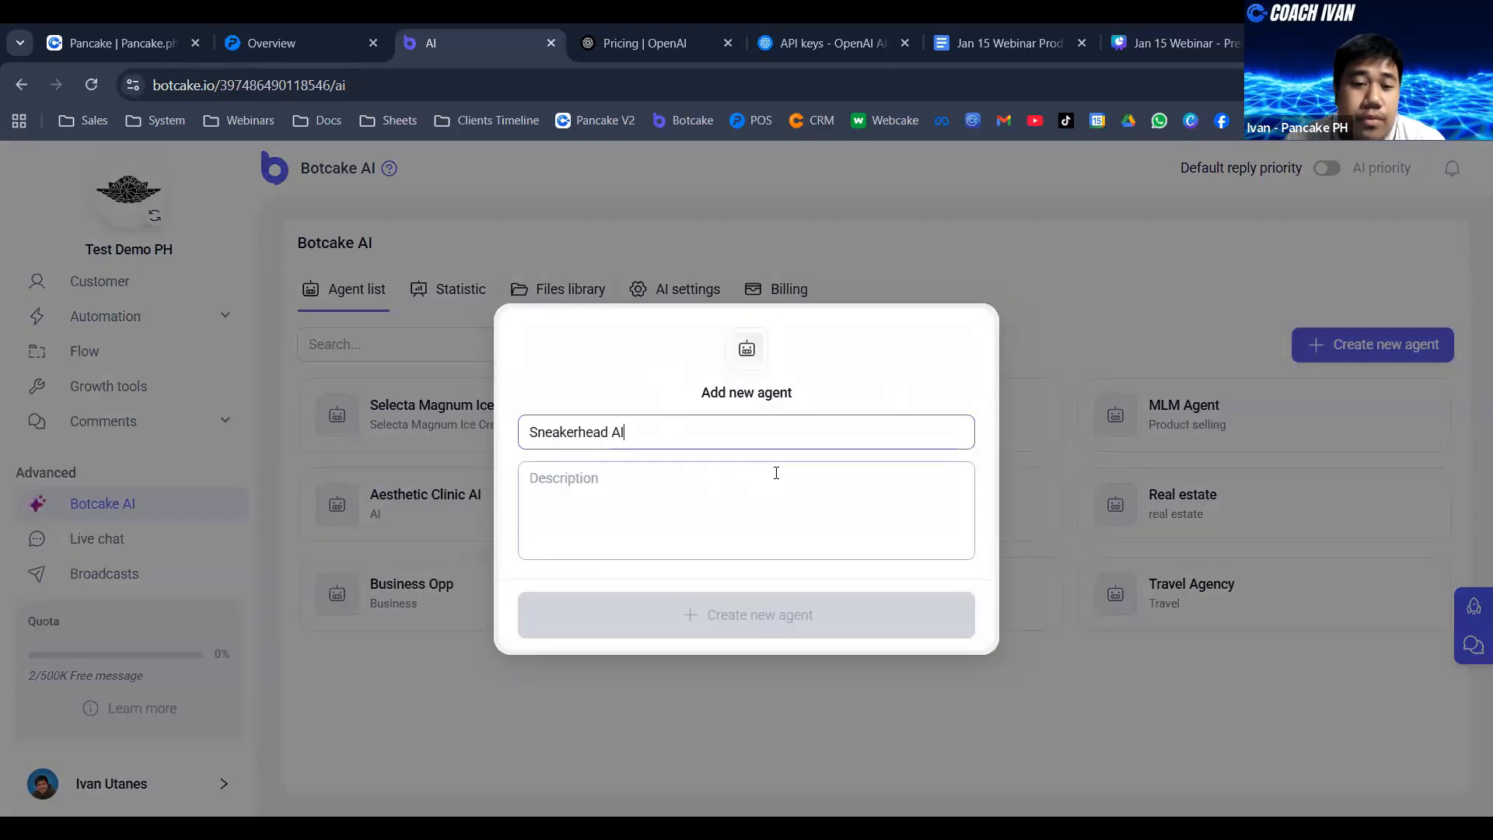
click(731, 478)
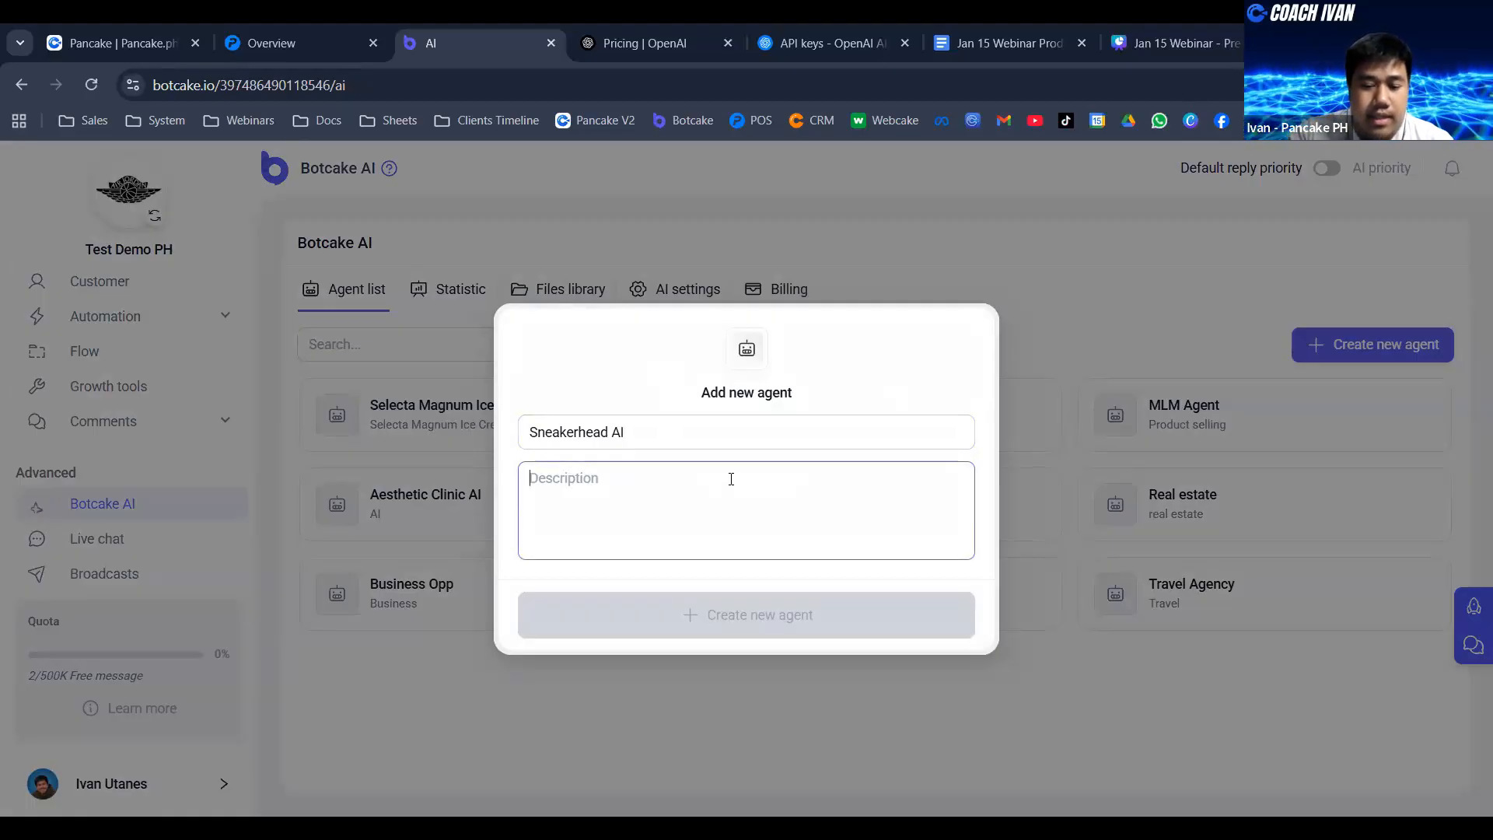
text(YOu a)
key(BackSpace)
key(BackSpace)
key(BackSpace)
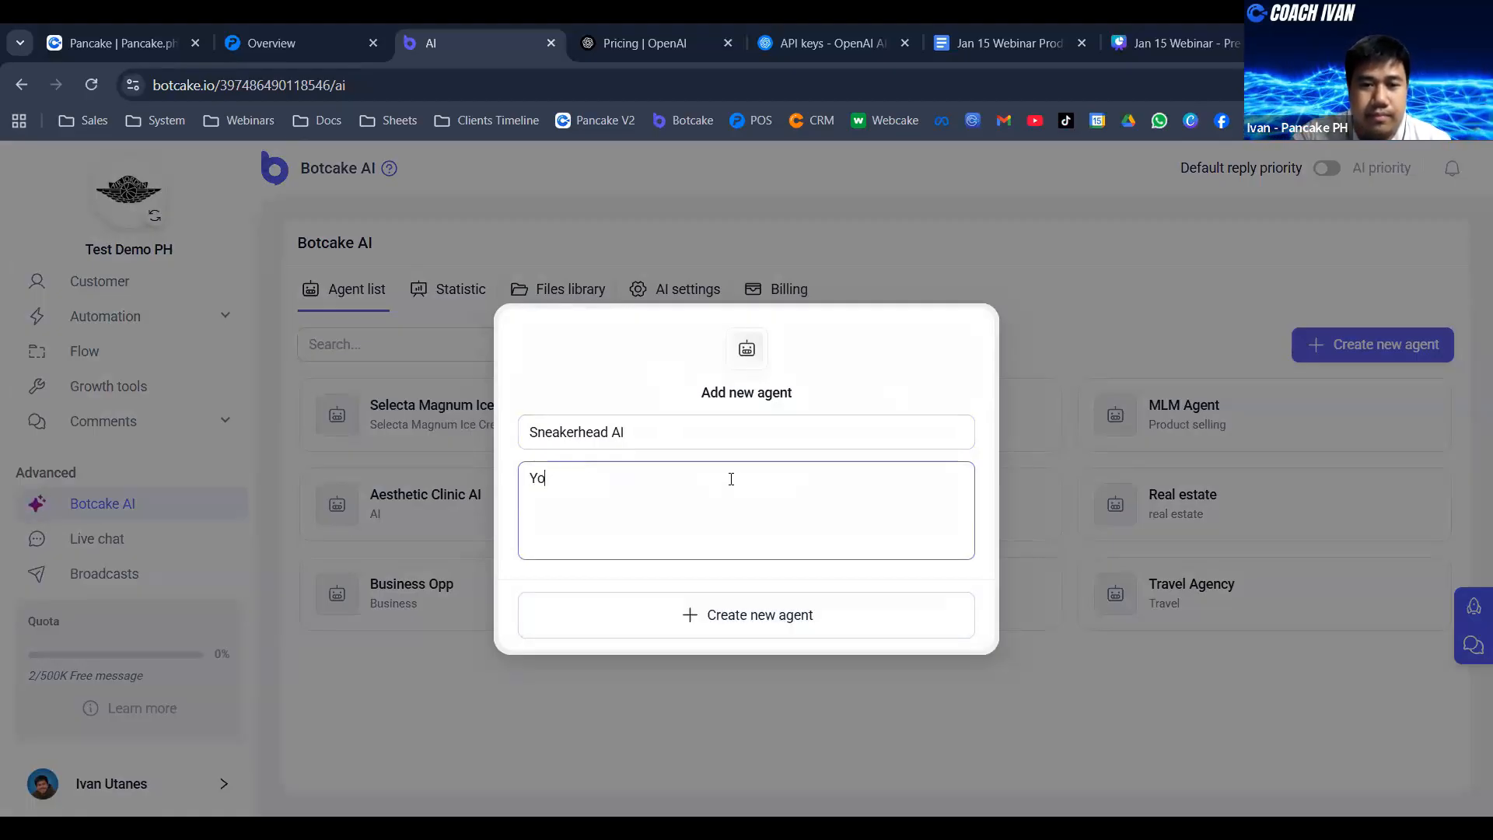
text(u sell )
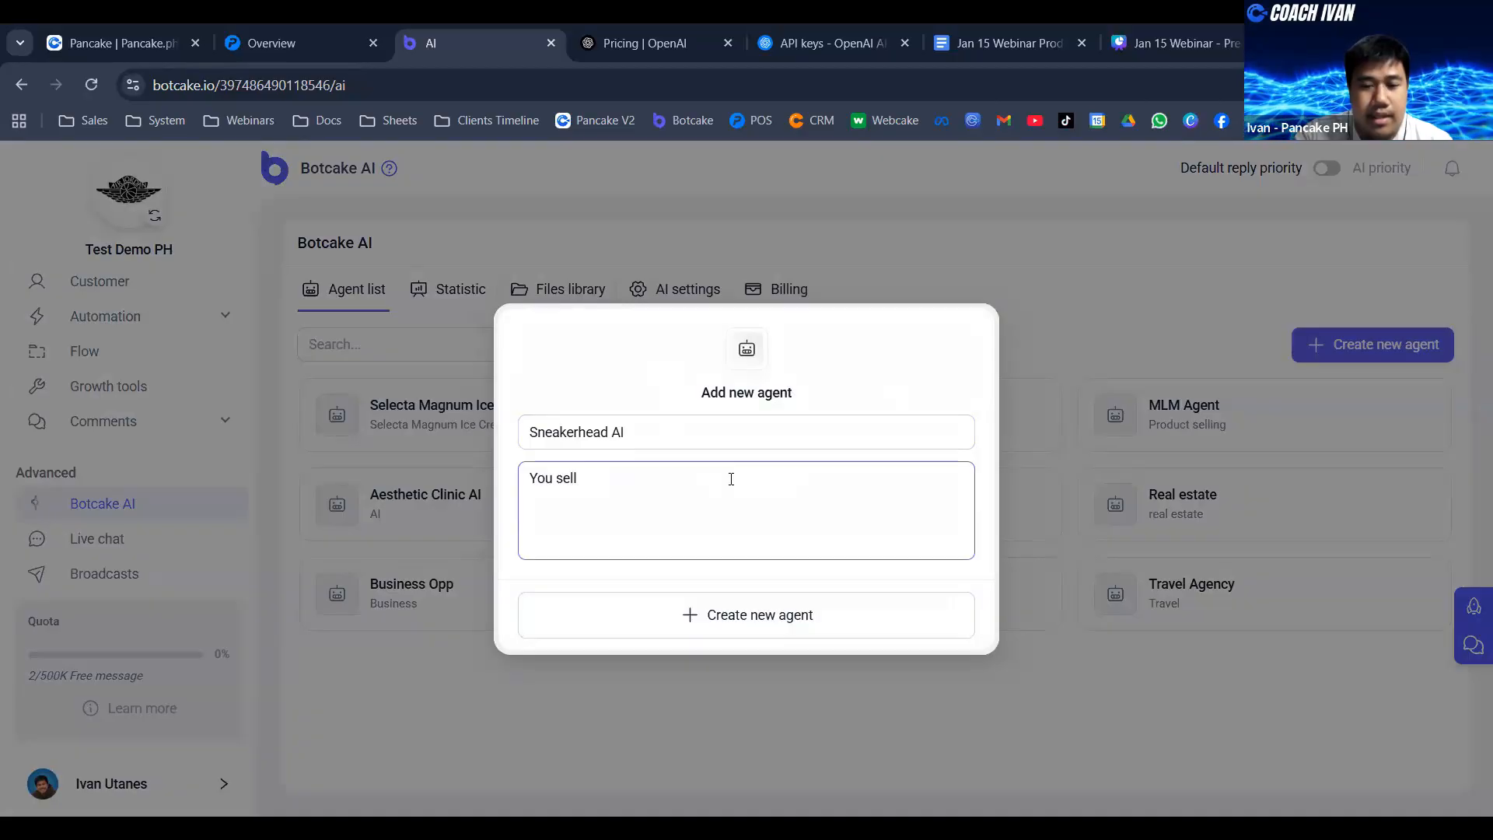
text(shou)
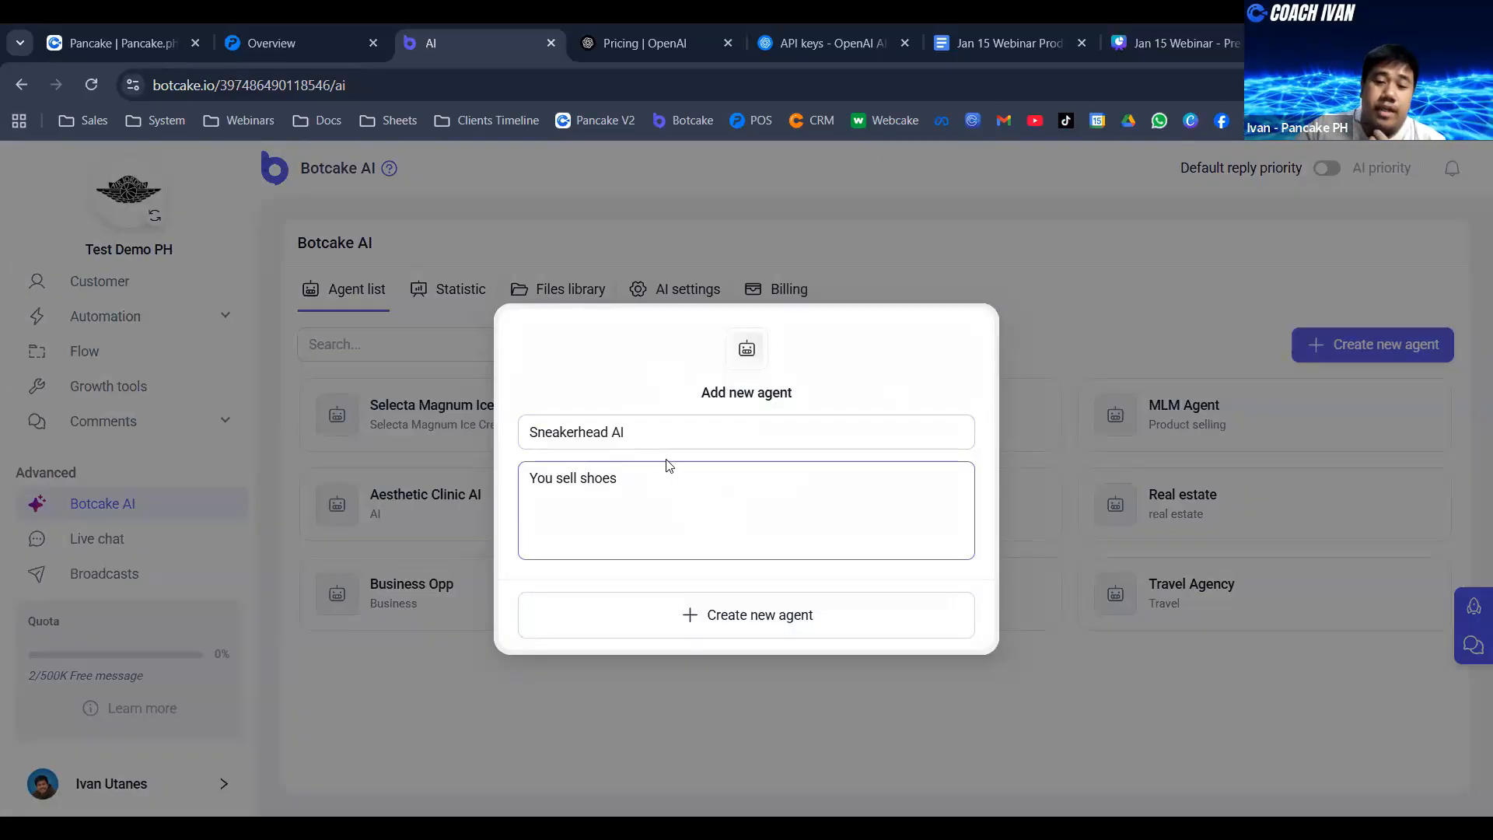
click(729, 618)
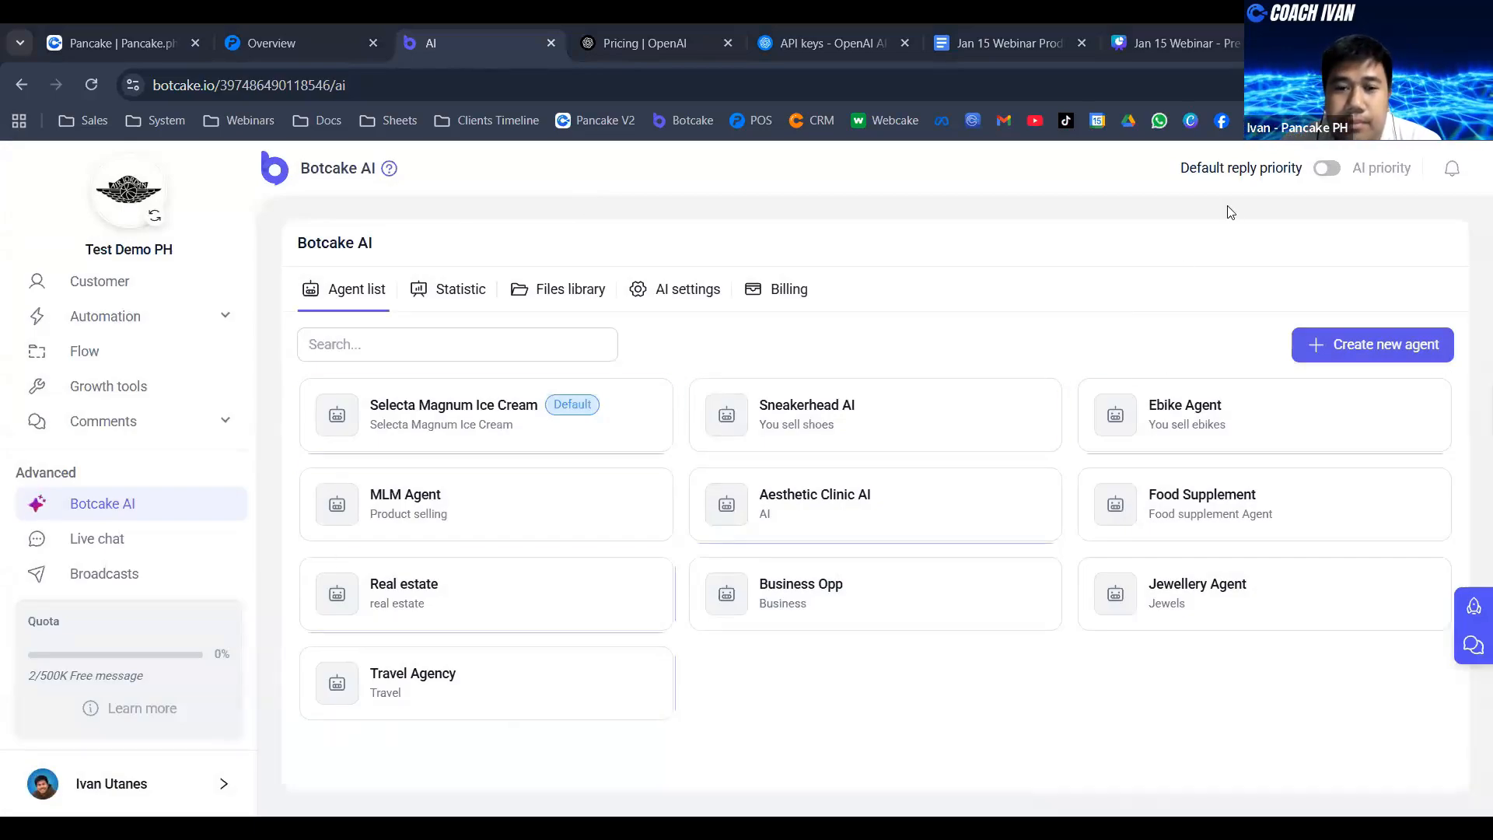
- Open the Sneakerhead AI agent's configuration and enlarge its instruction text box
click(811, 421)
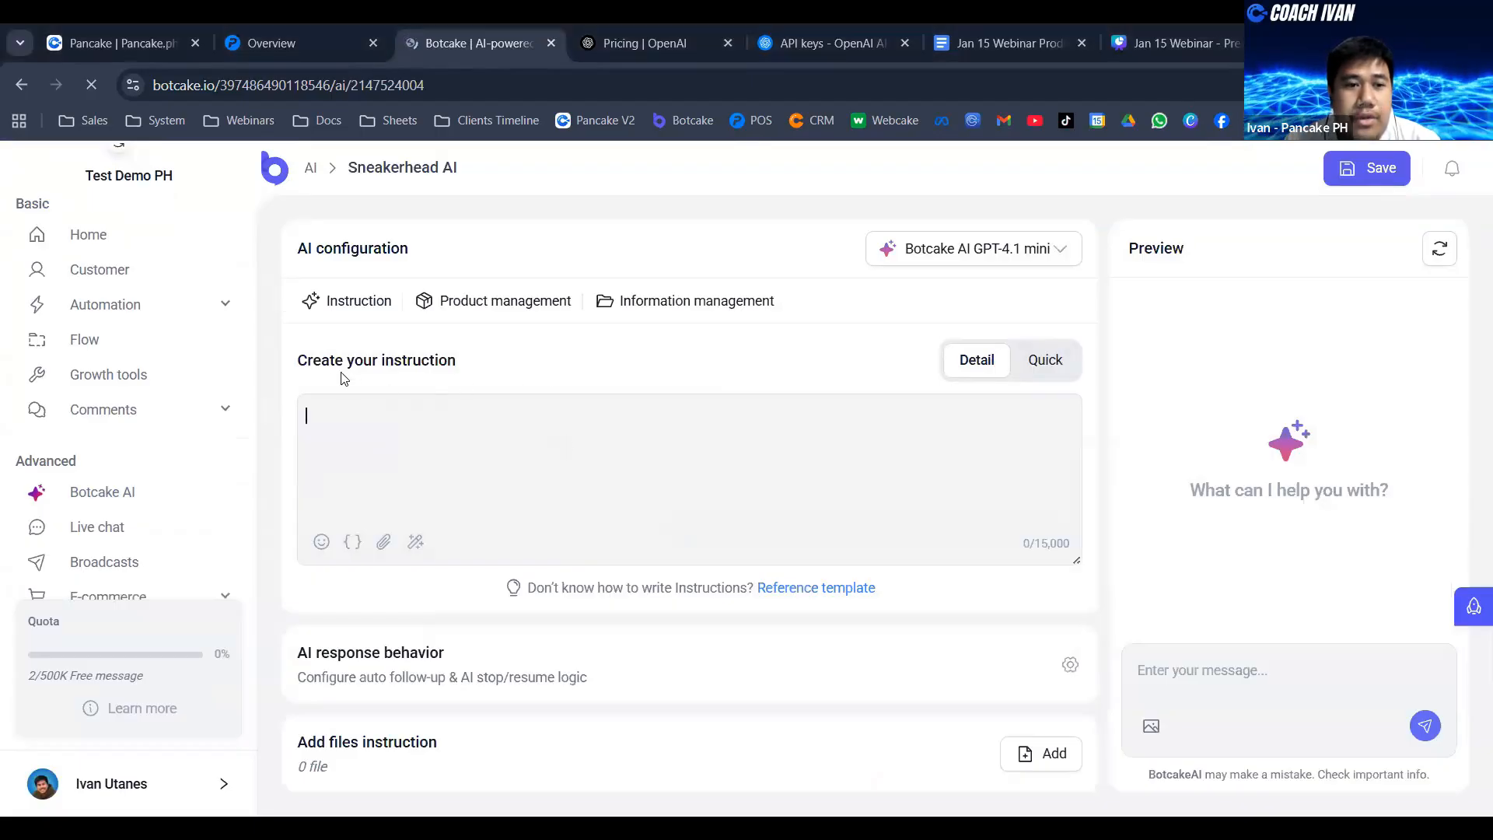
drag(299, 359, 458, 364)
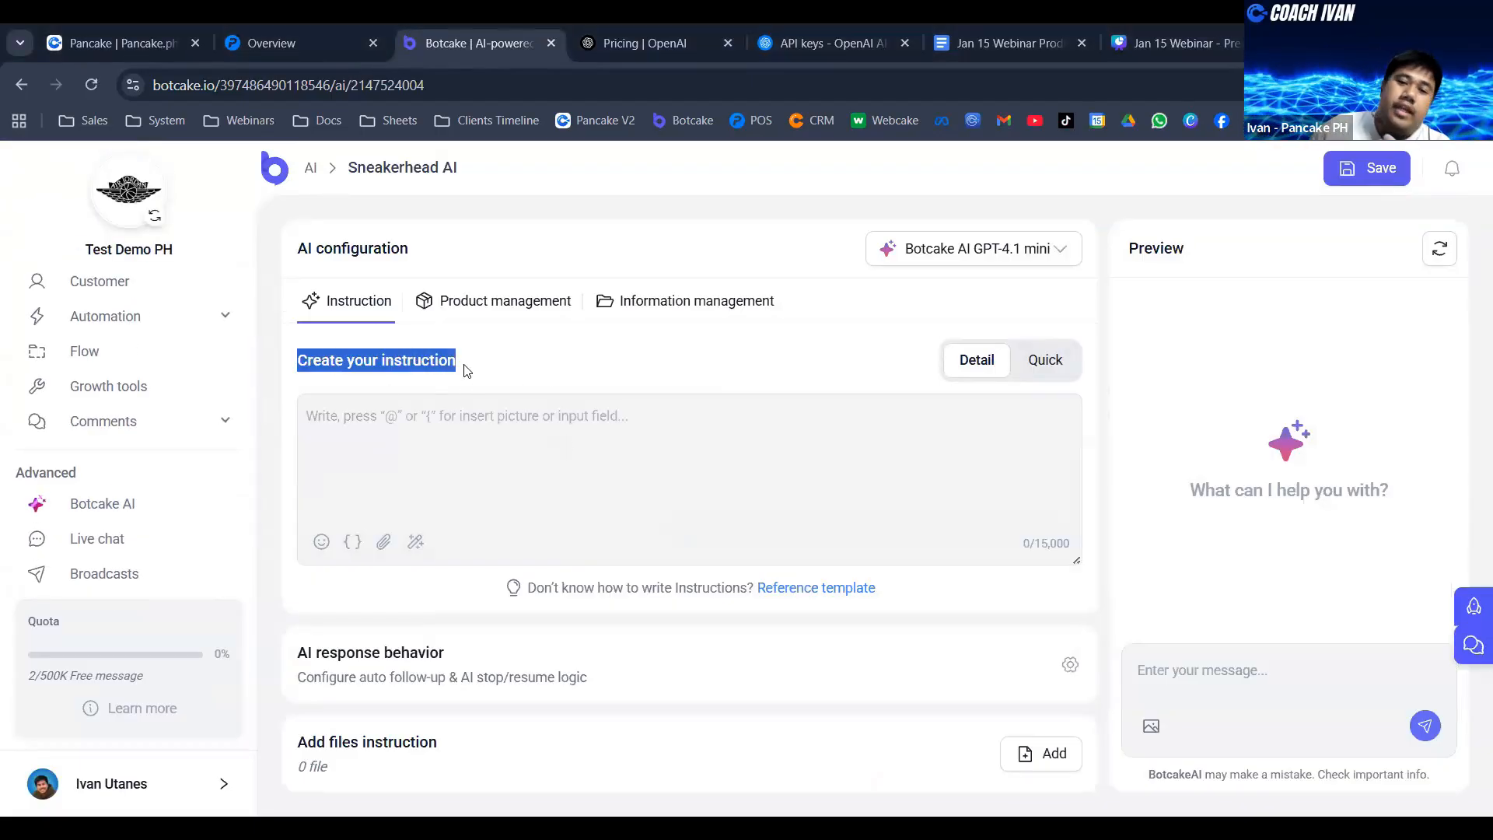
click(499, 454)
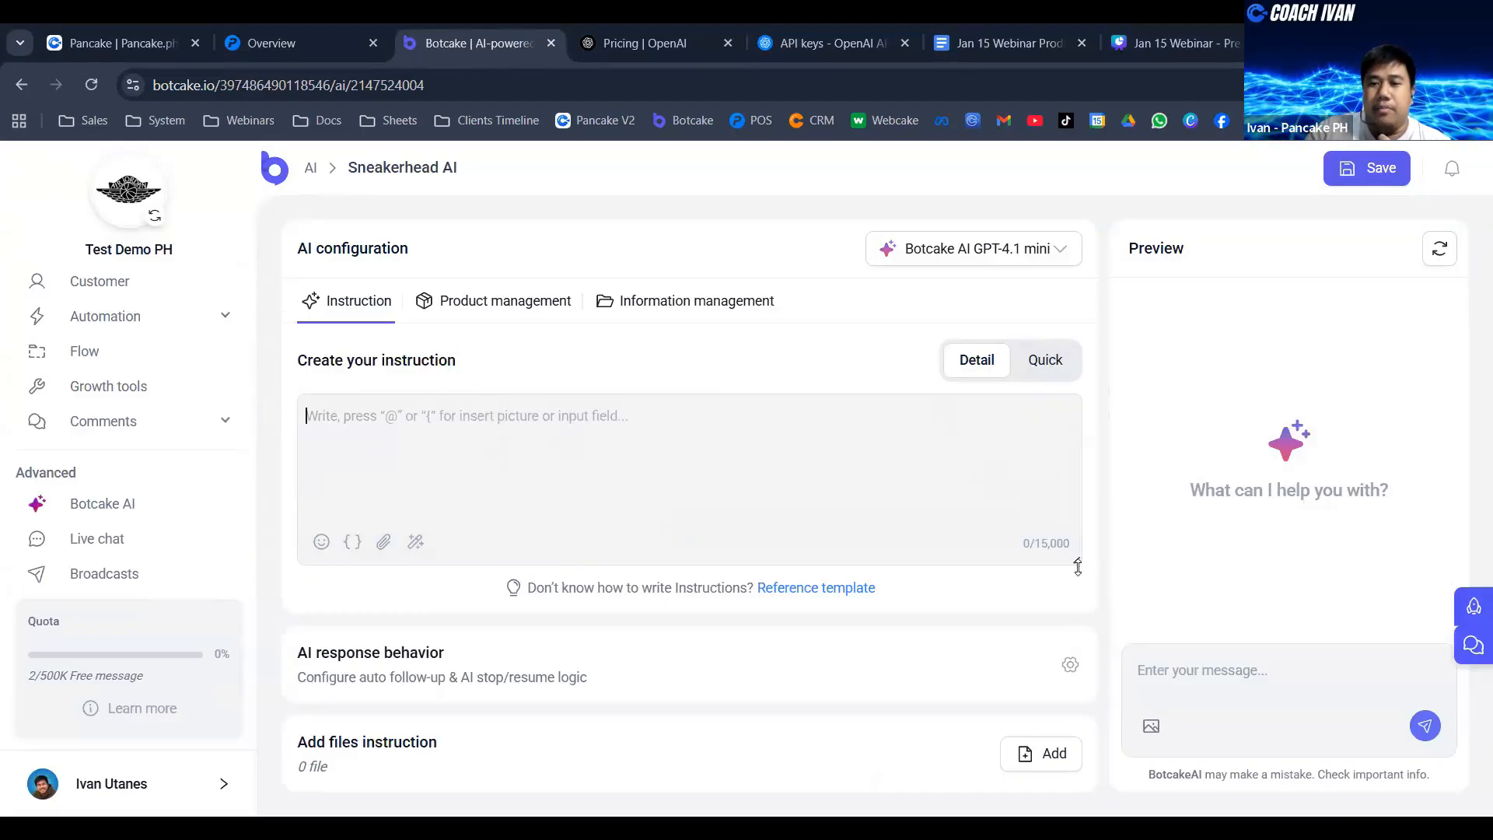
drag(1078, 562, 1092, 668)
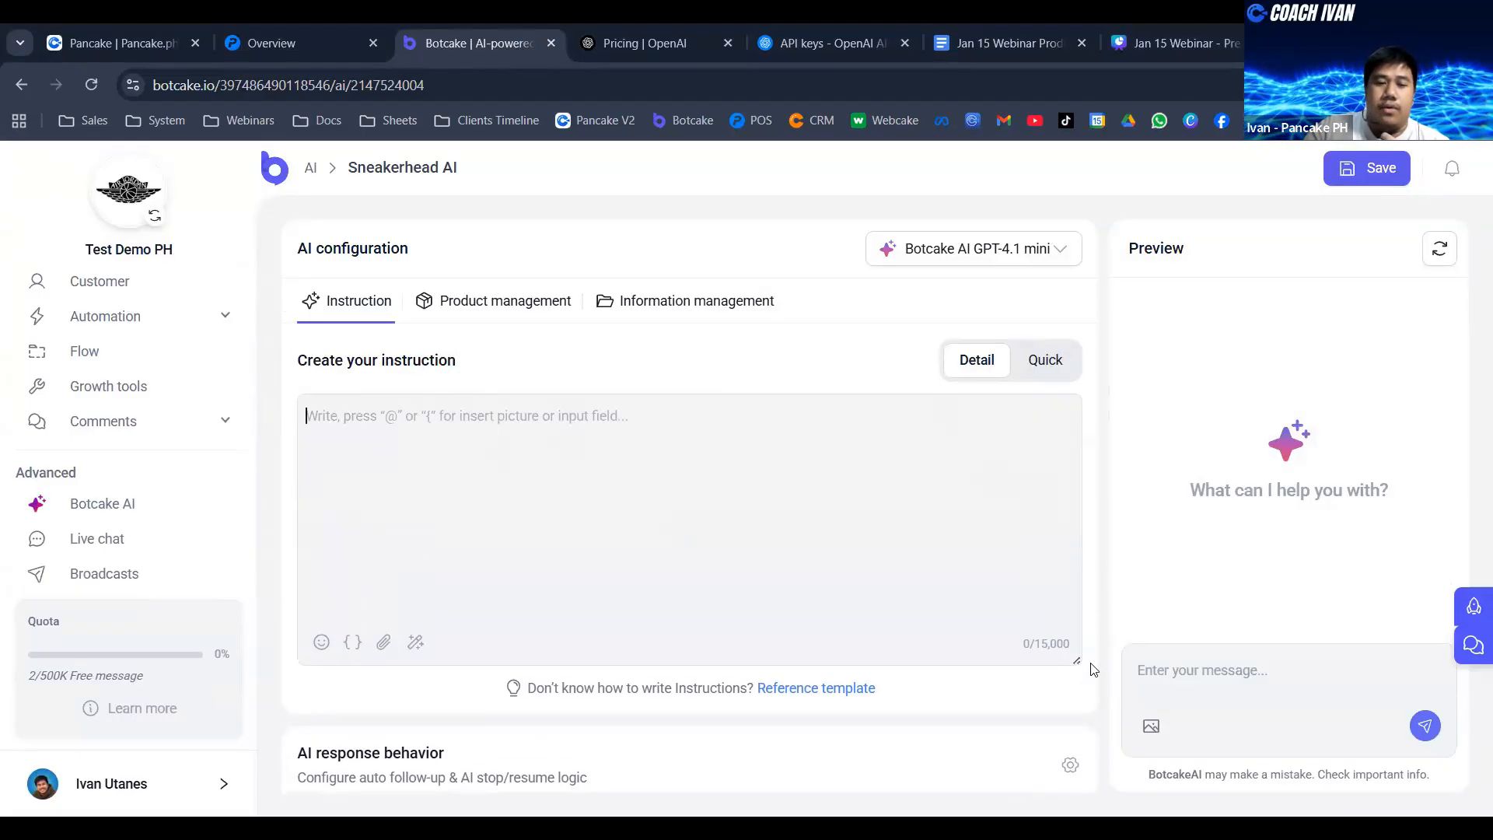
click(643, 541)
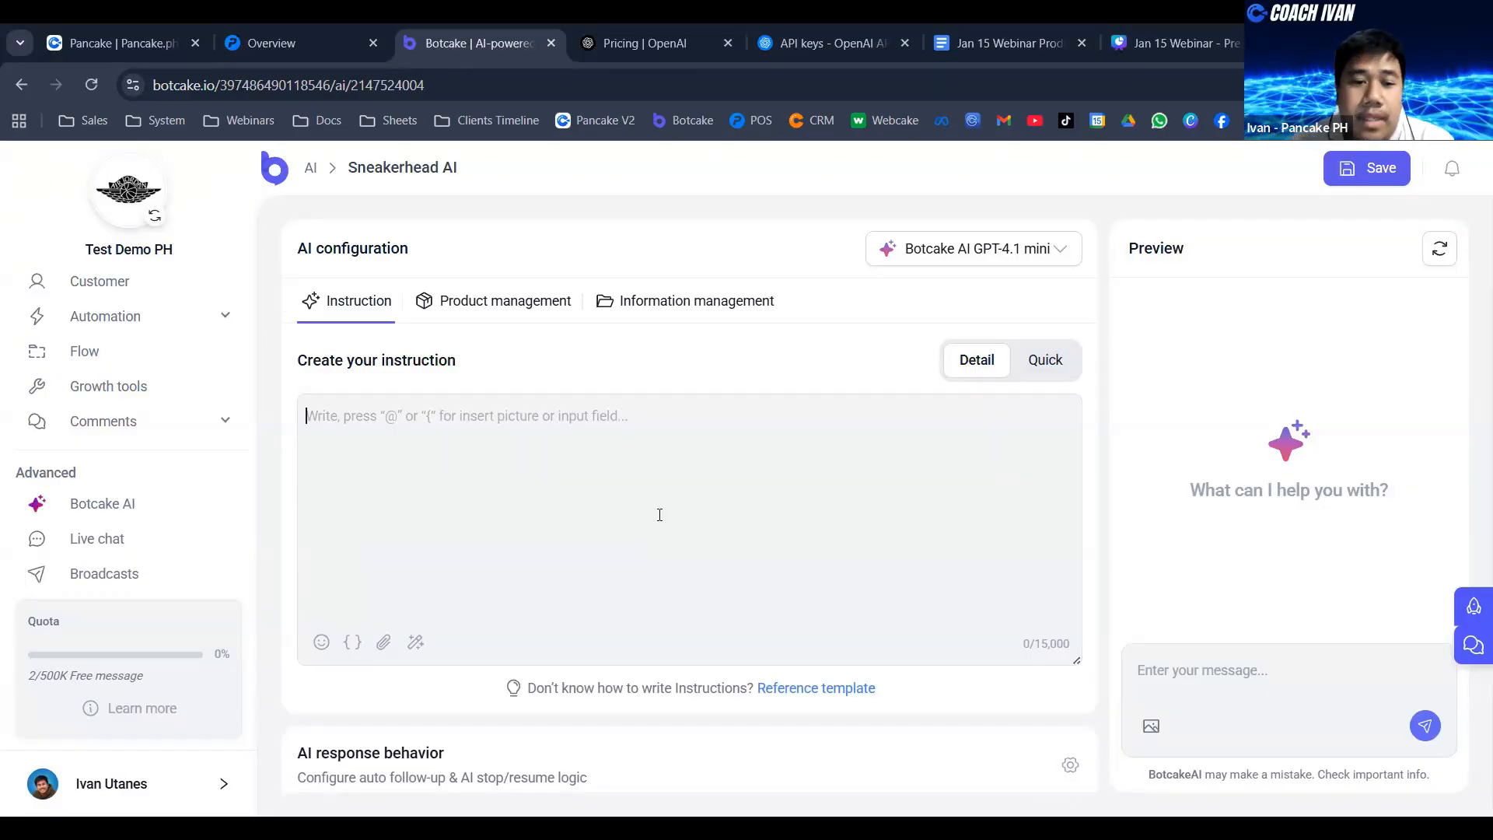
- Open the Sneakerhead AI agent's AI response behavior settings and turn on auto follow-up
scroll(599, 669, down, 1)
scroll(451, 660, down, 1)
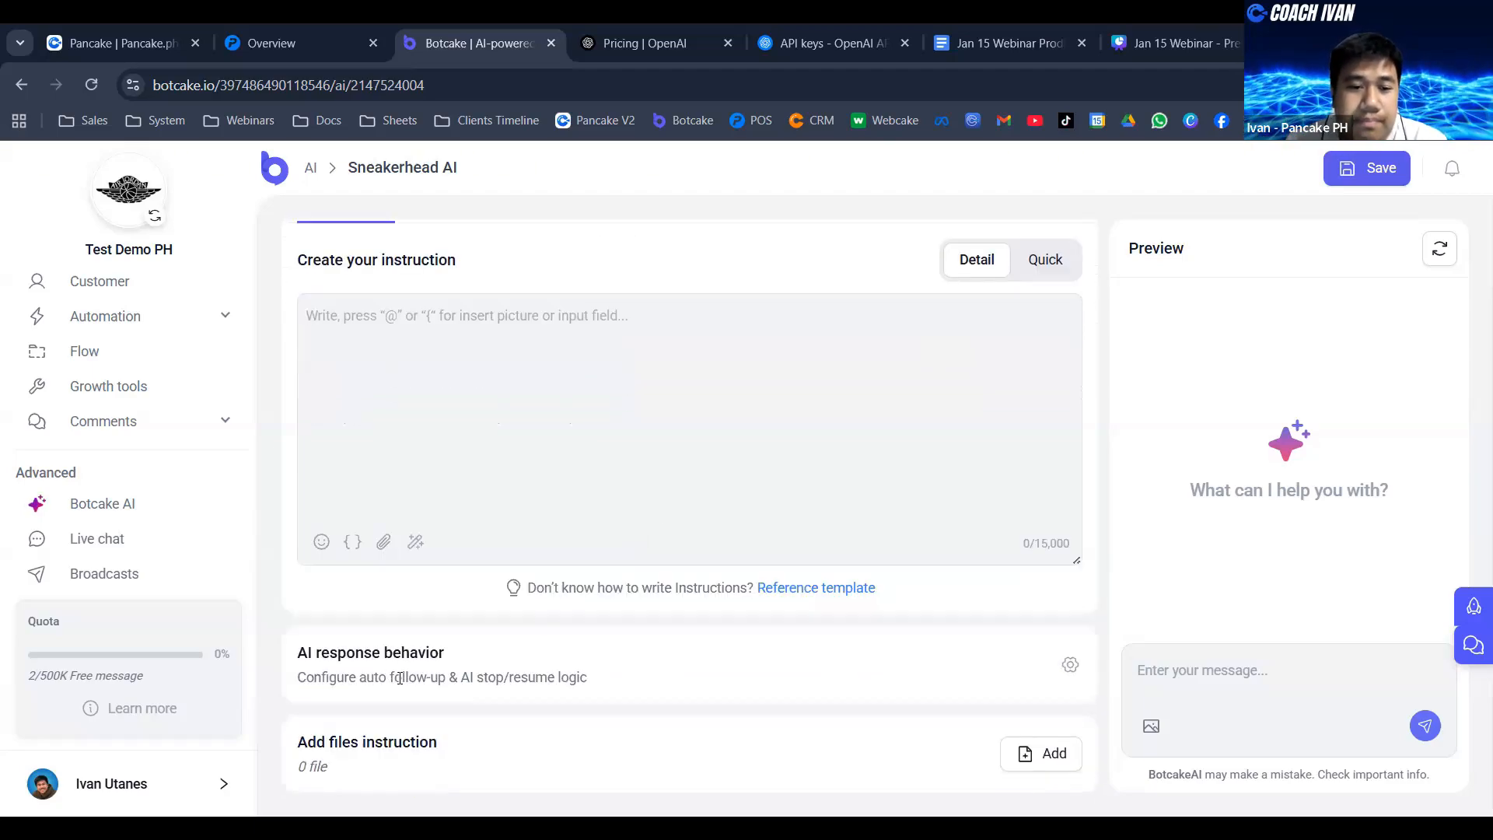
drag(393, 677, 446, 679)
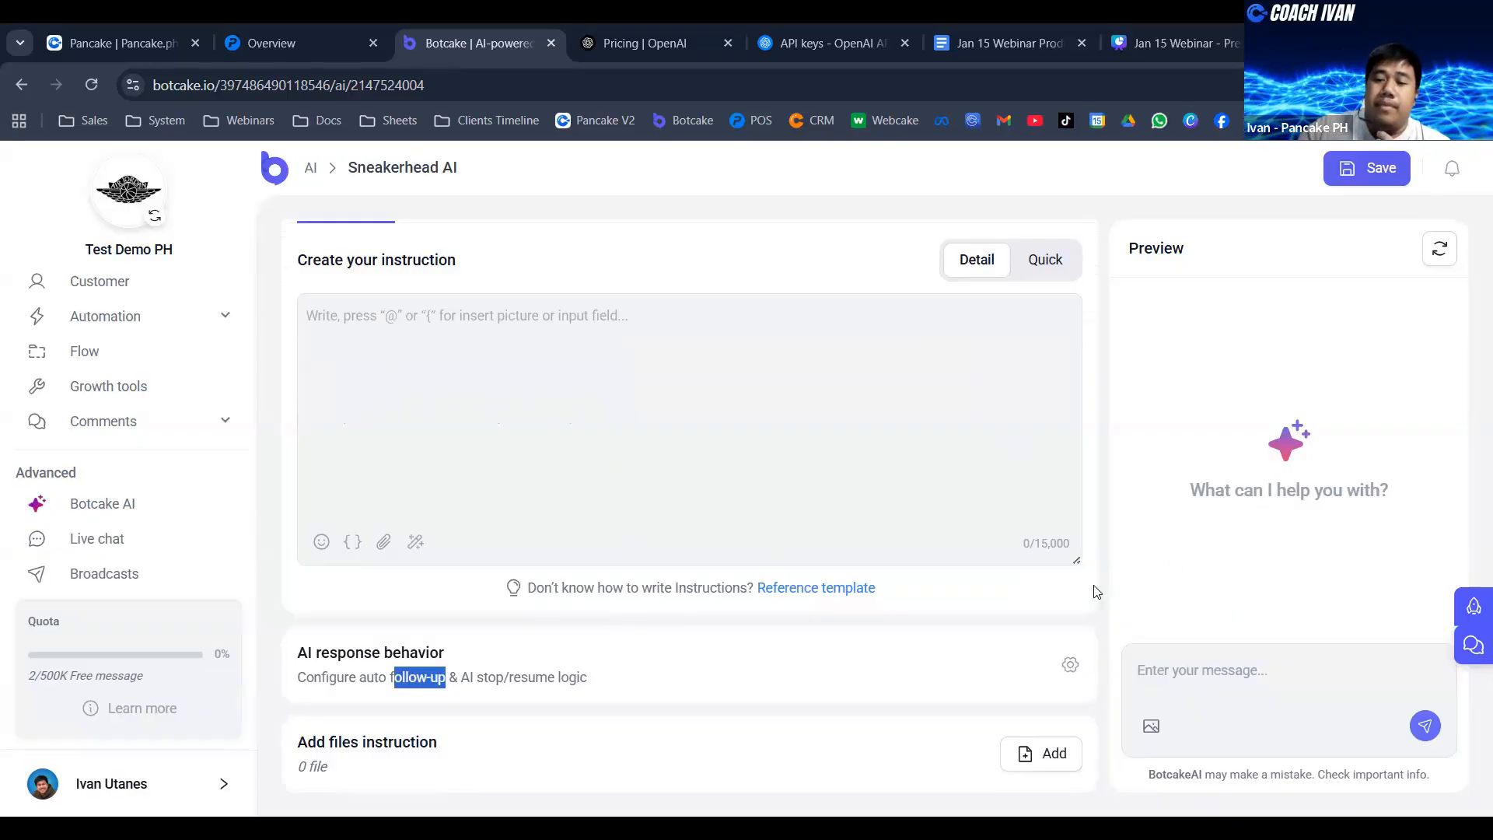
click(1072, 669)
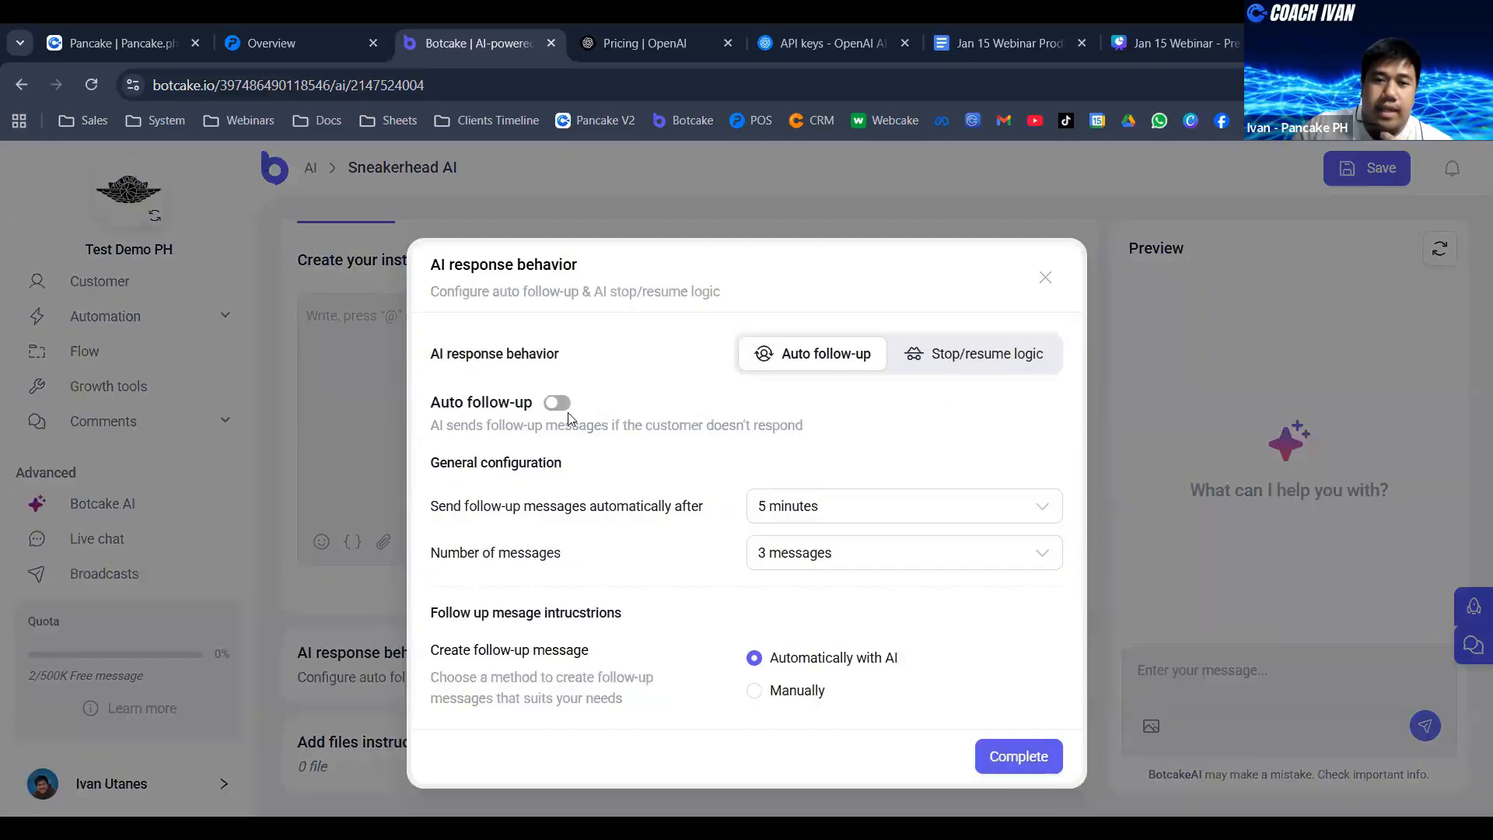
click(556, 403)
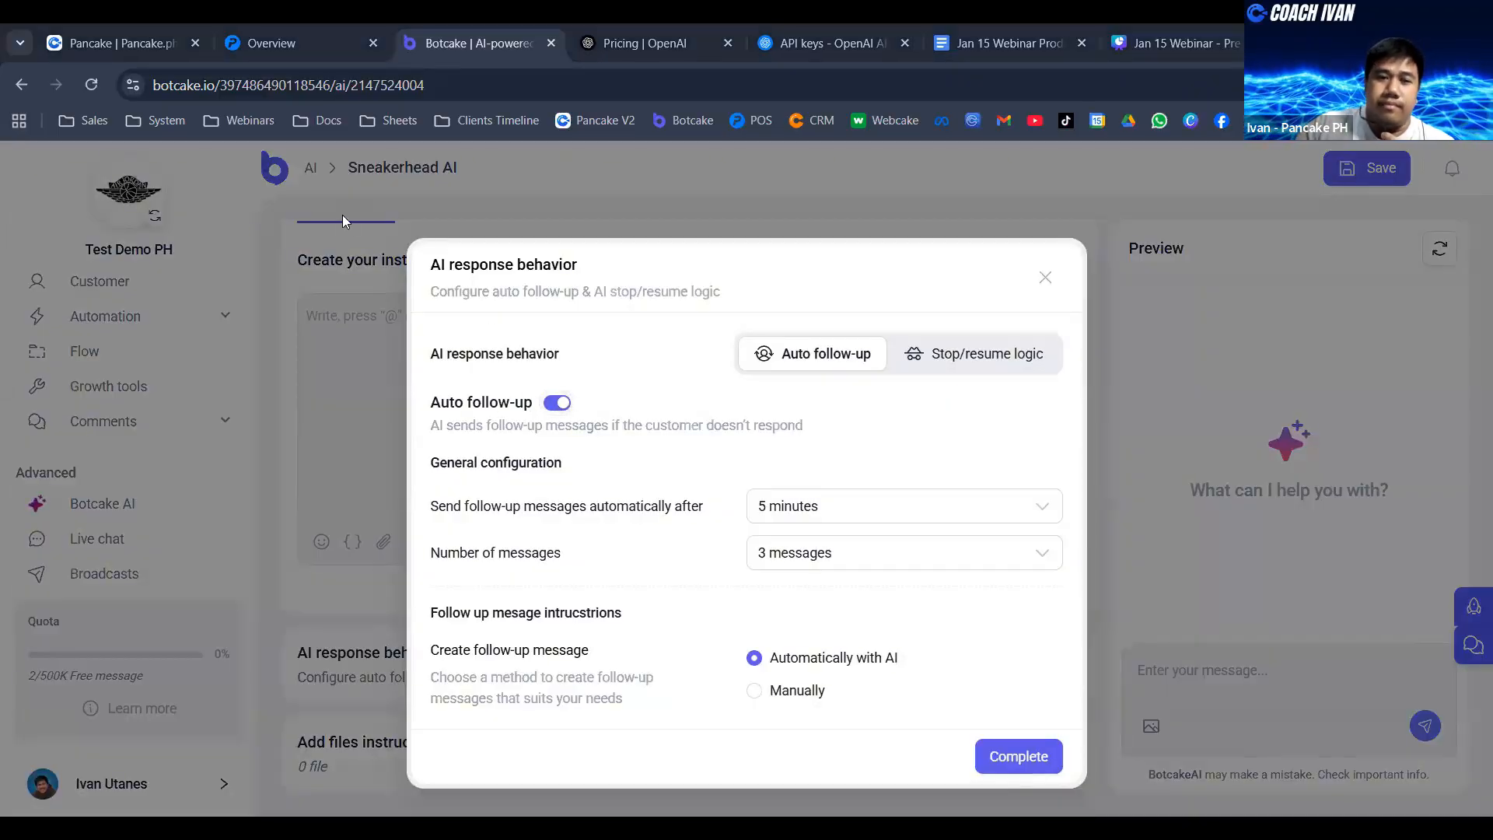
- Set follow-up messages to be sent automatically after 1 hour, with 5 messages in total
click(800, 519)
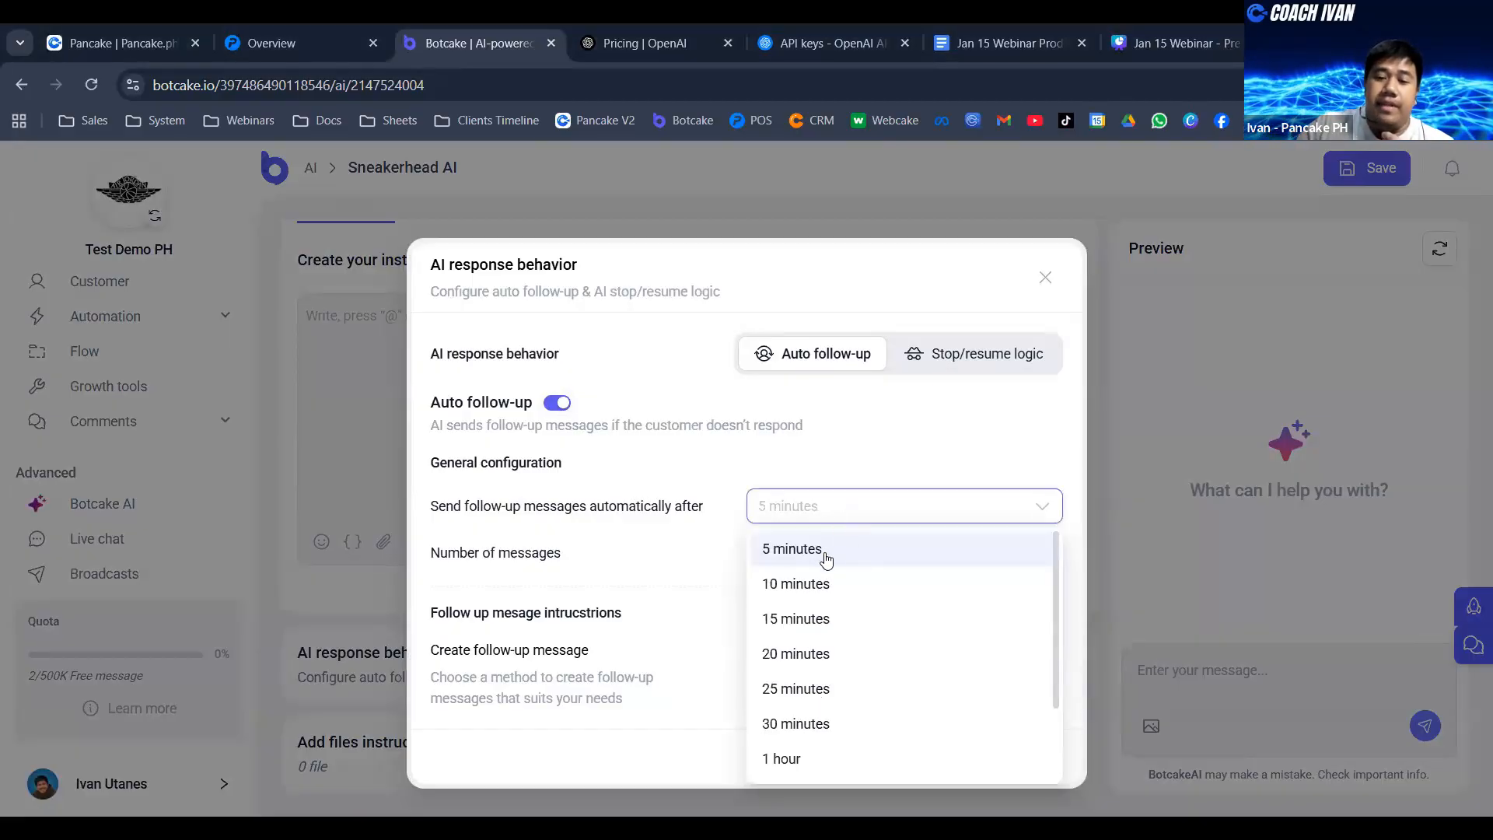
scroll(840, 763, down, 2)
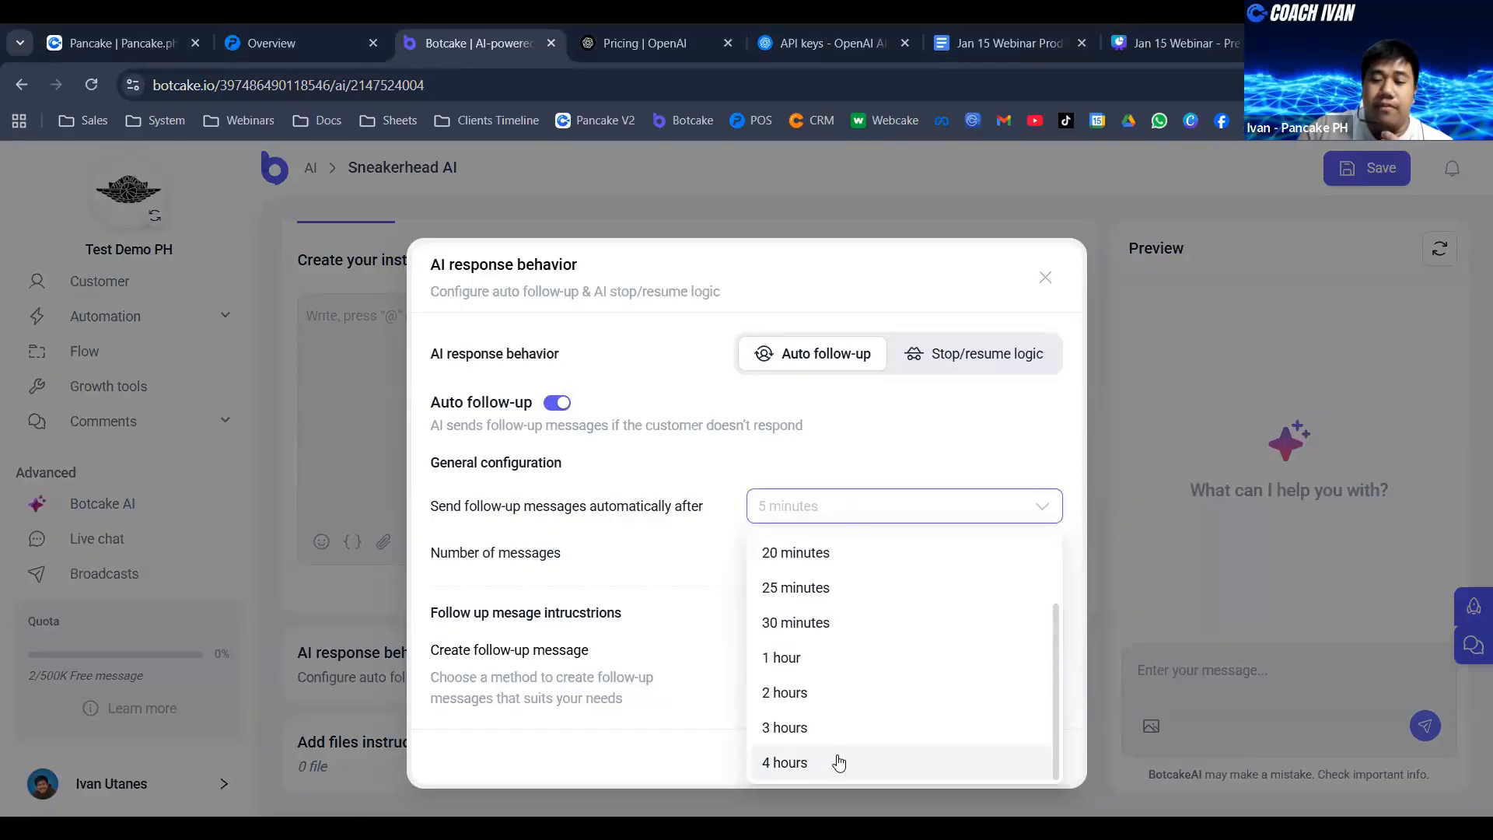
scroll(910, 593, up, 2)
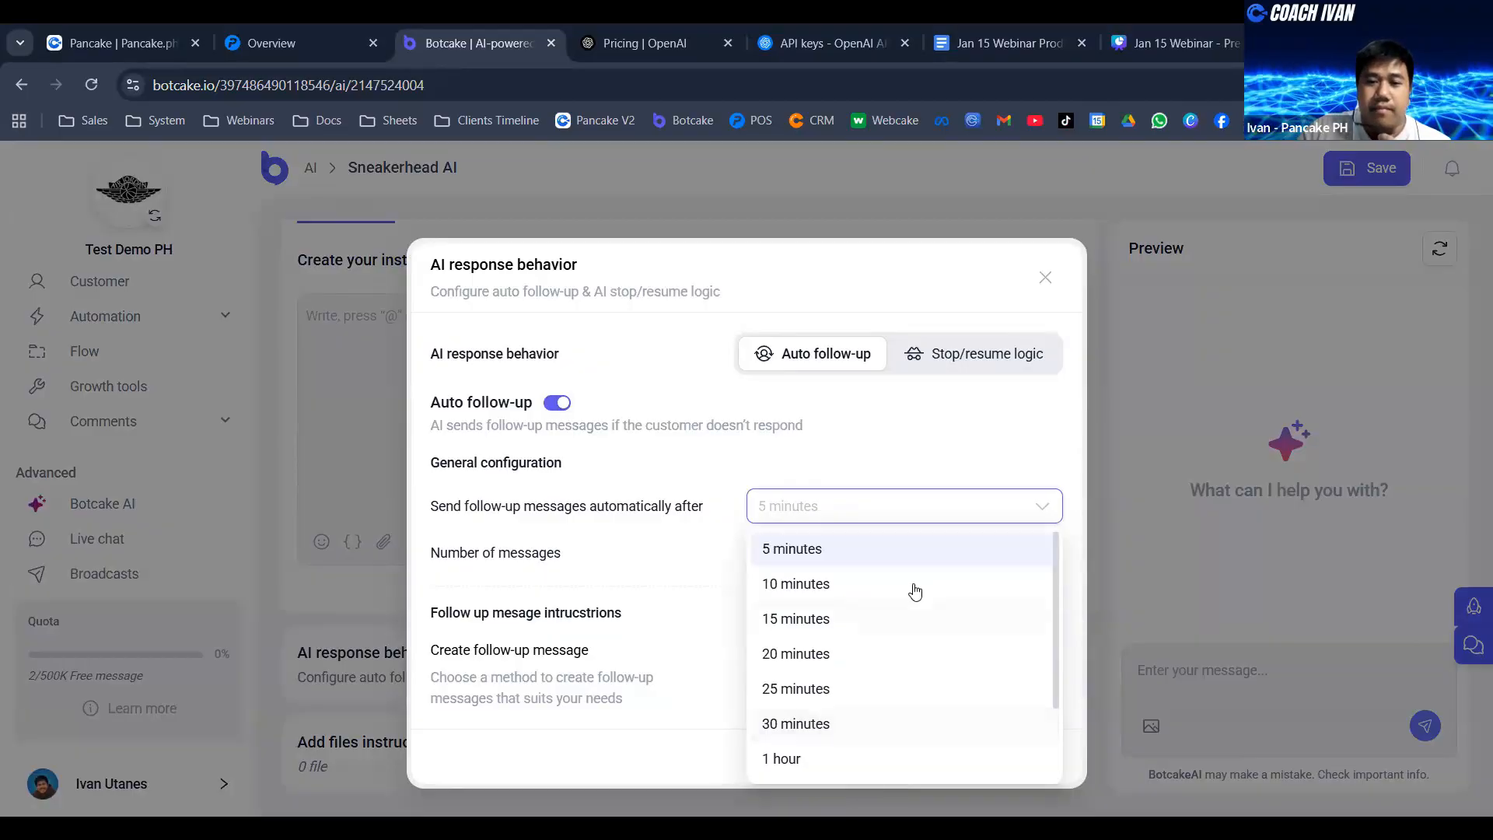
scroll(862, 626, down, 2)
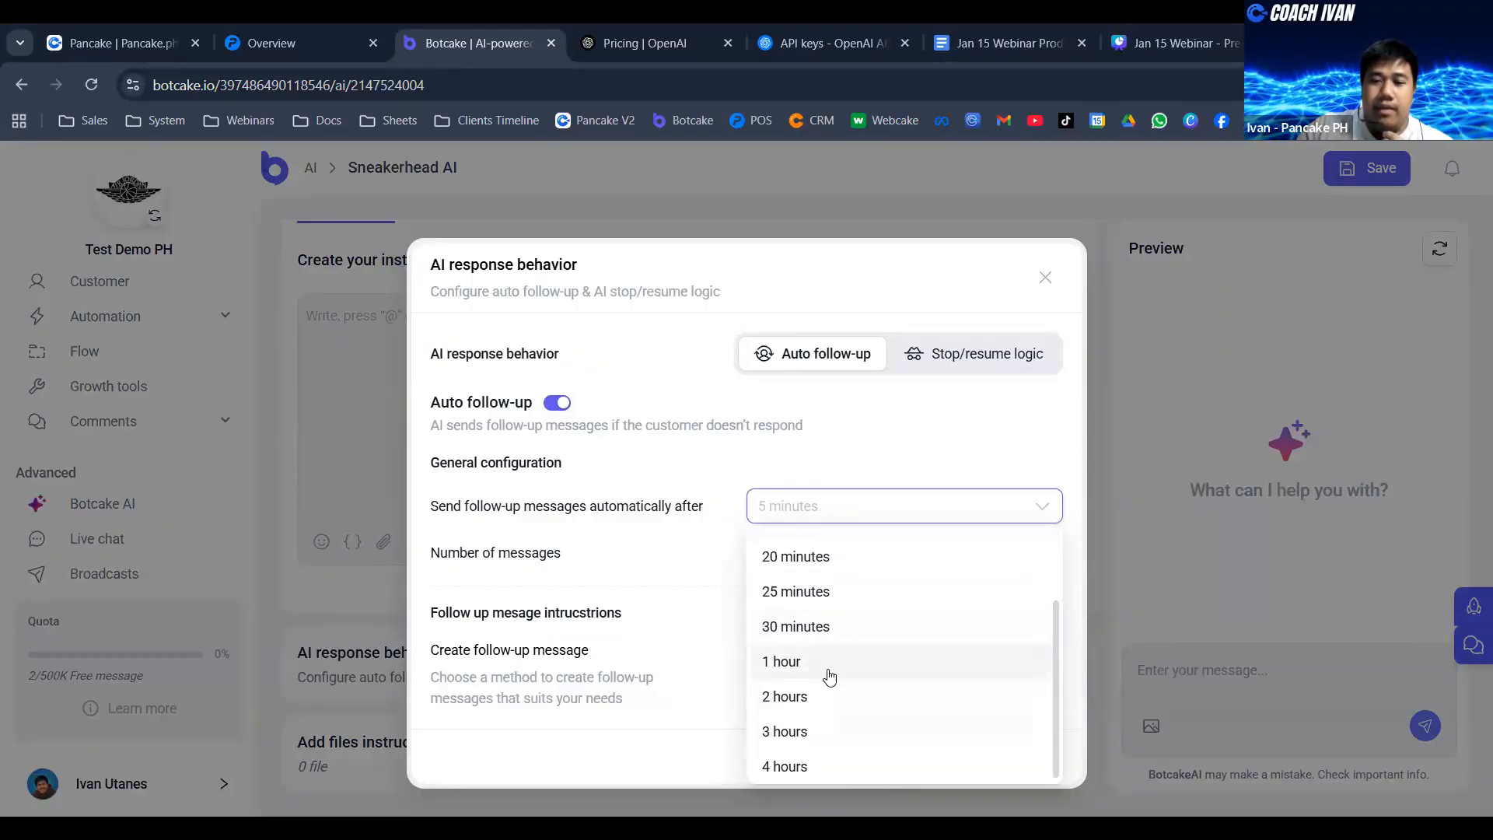
click(829, 677)
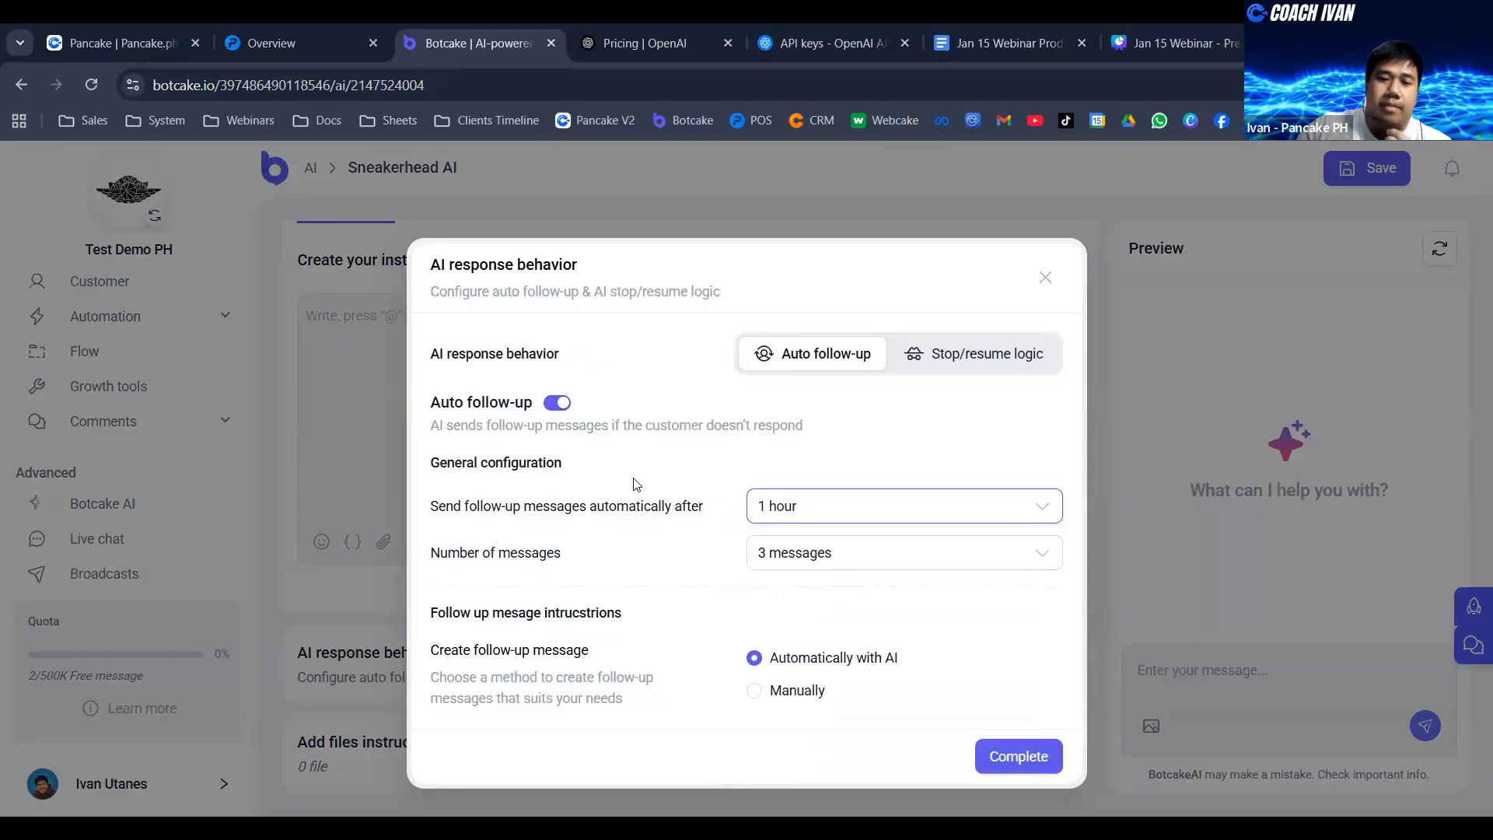
click(800, 561)
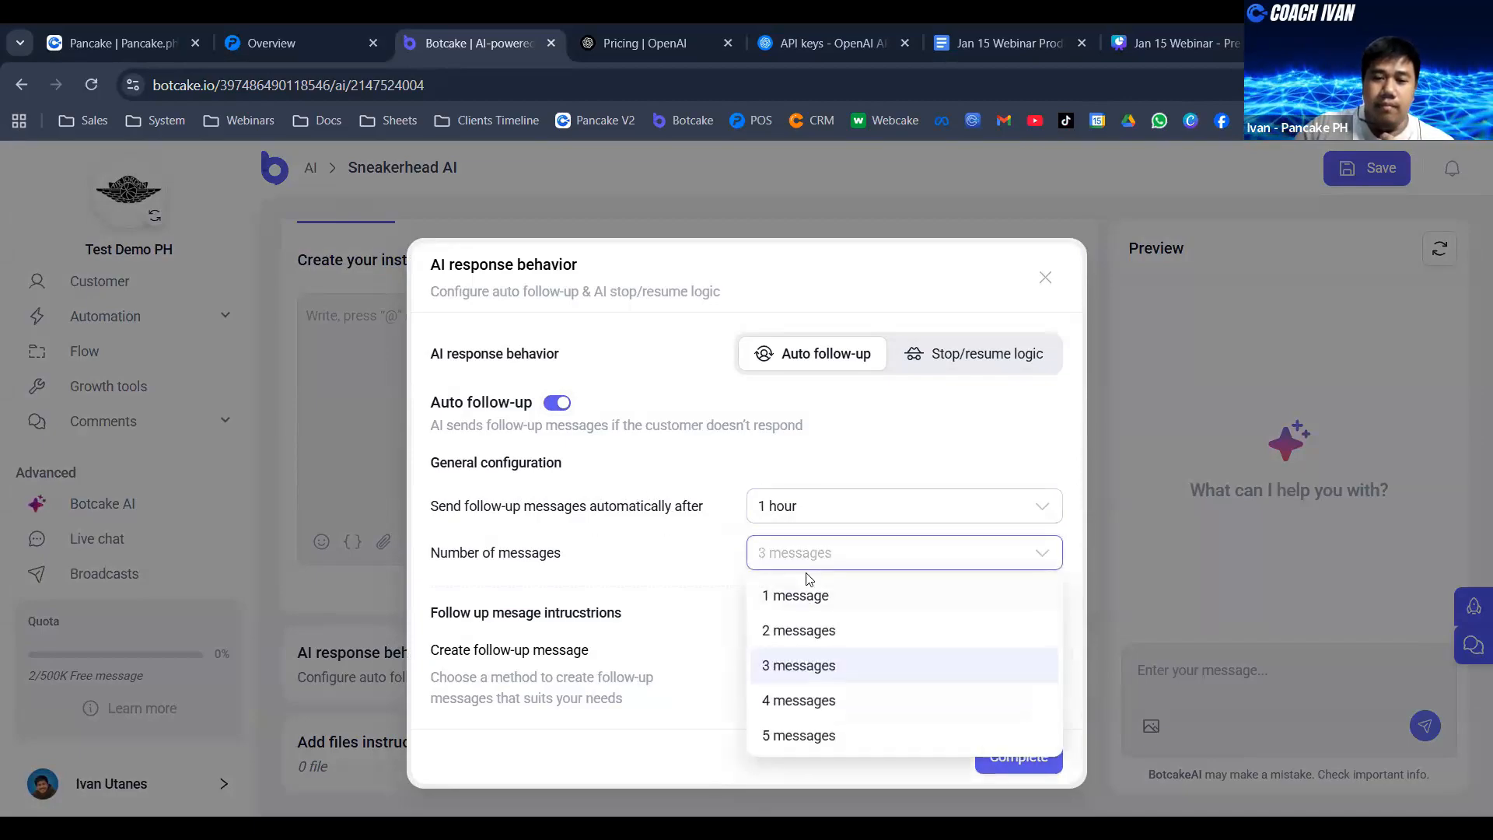
click(841, 737)
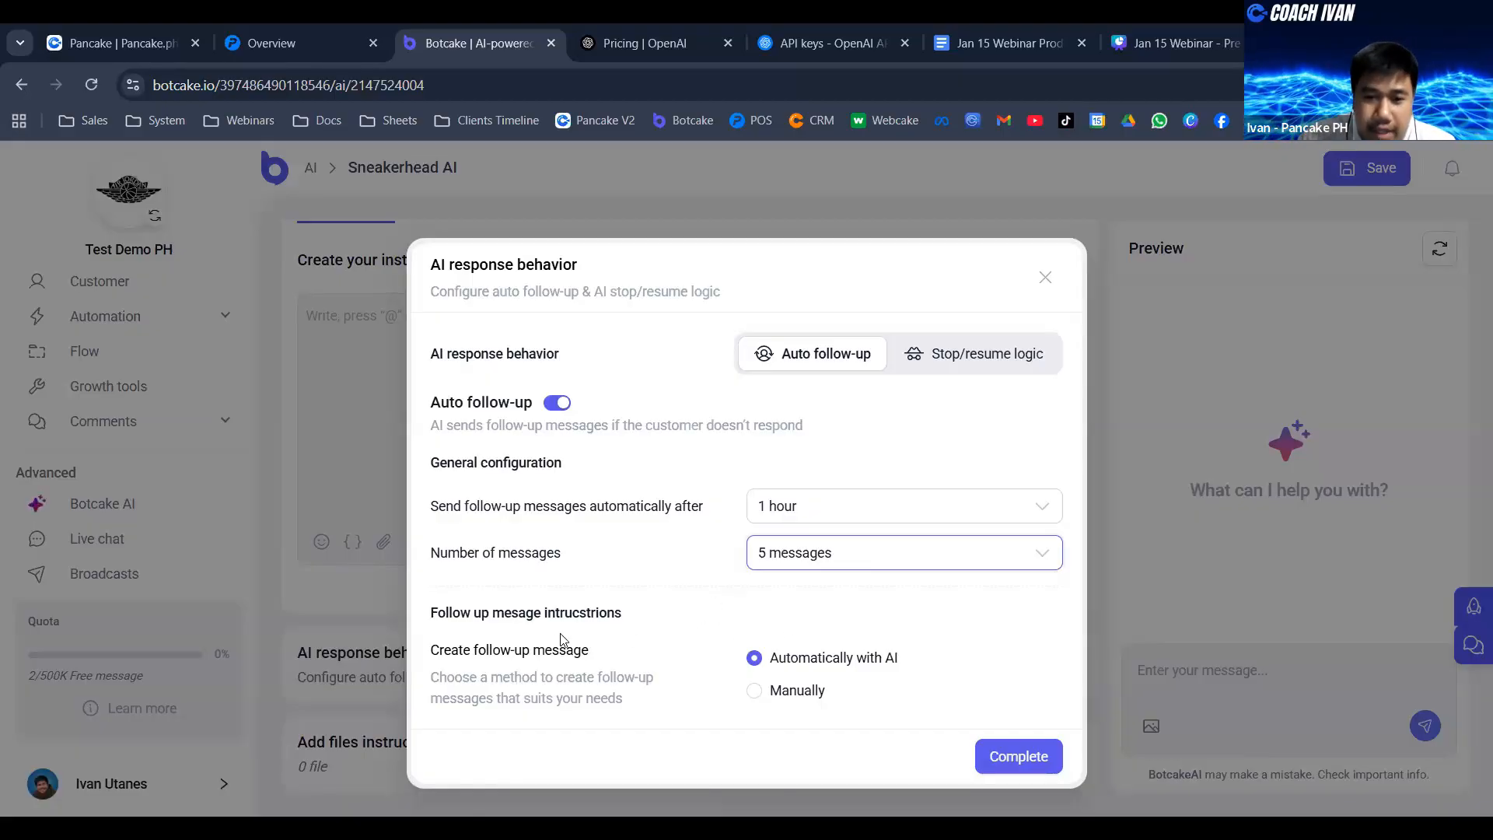
- Try the manual follow-up message option, return to Automatically with AI, and complete the response behavior settings
click(754, 691)
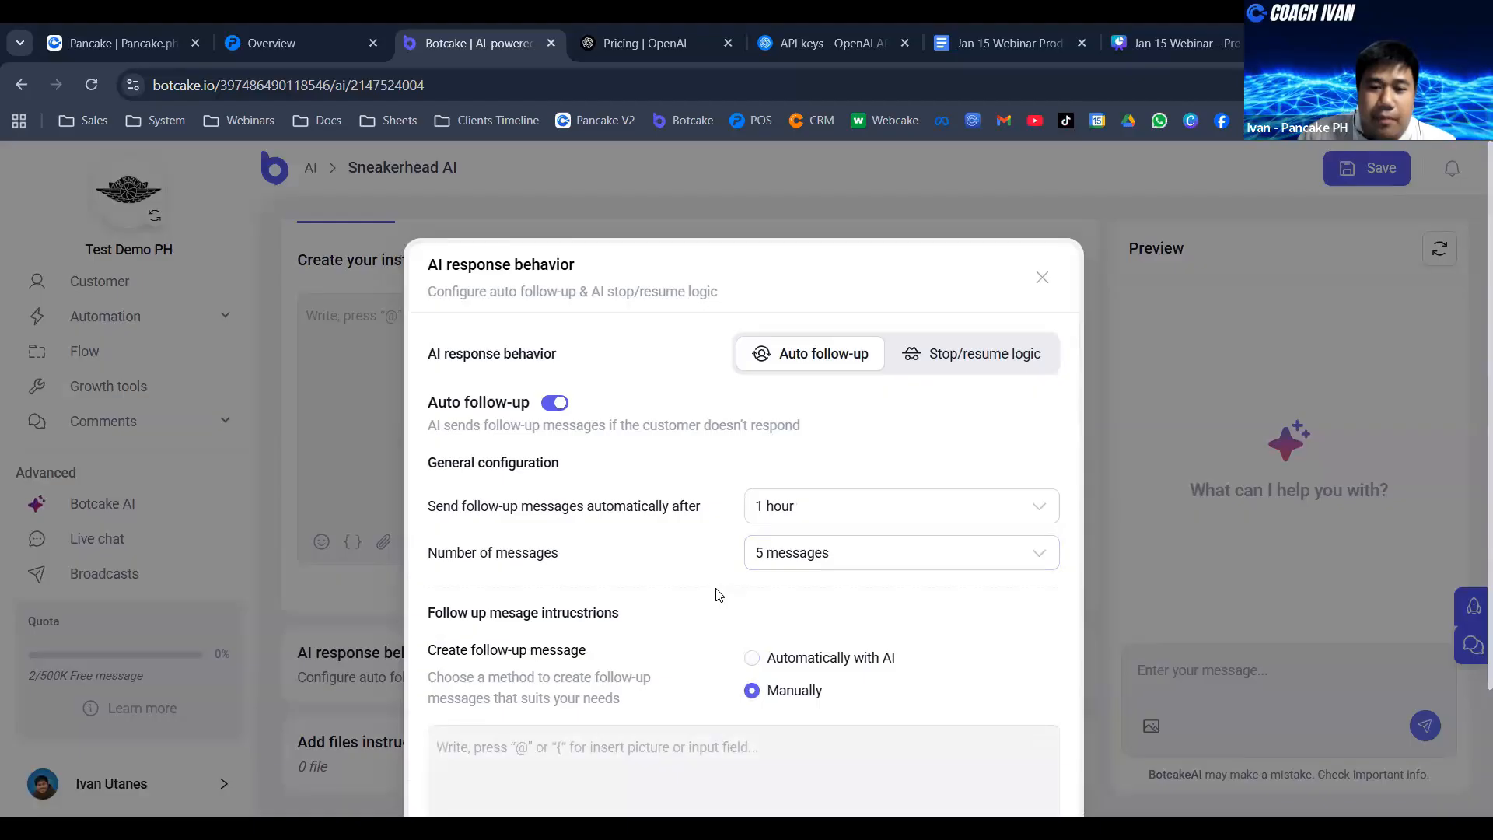
scroll(717, 596, down, 3)
click(556, 608)
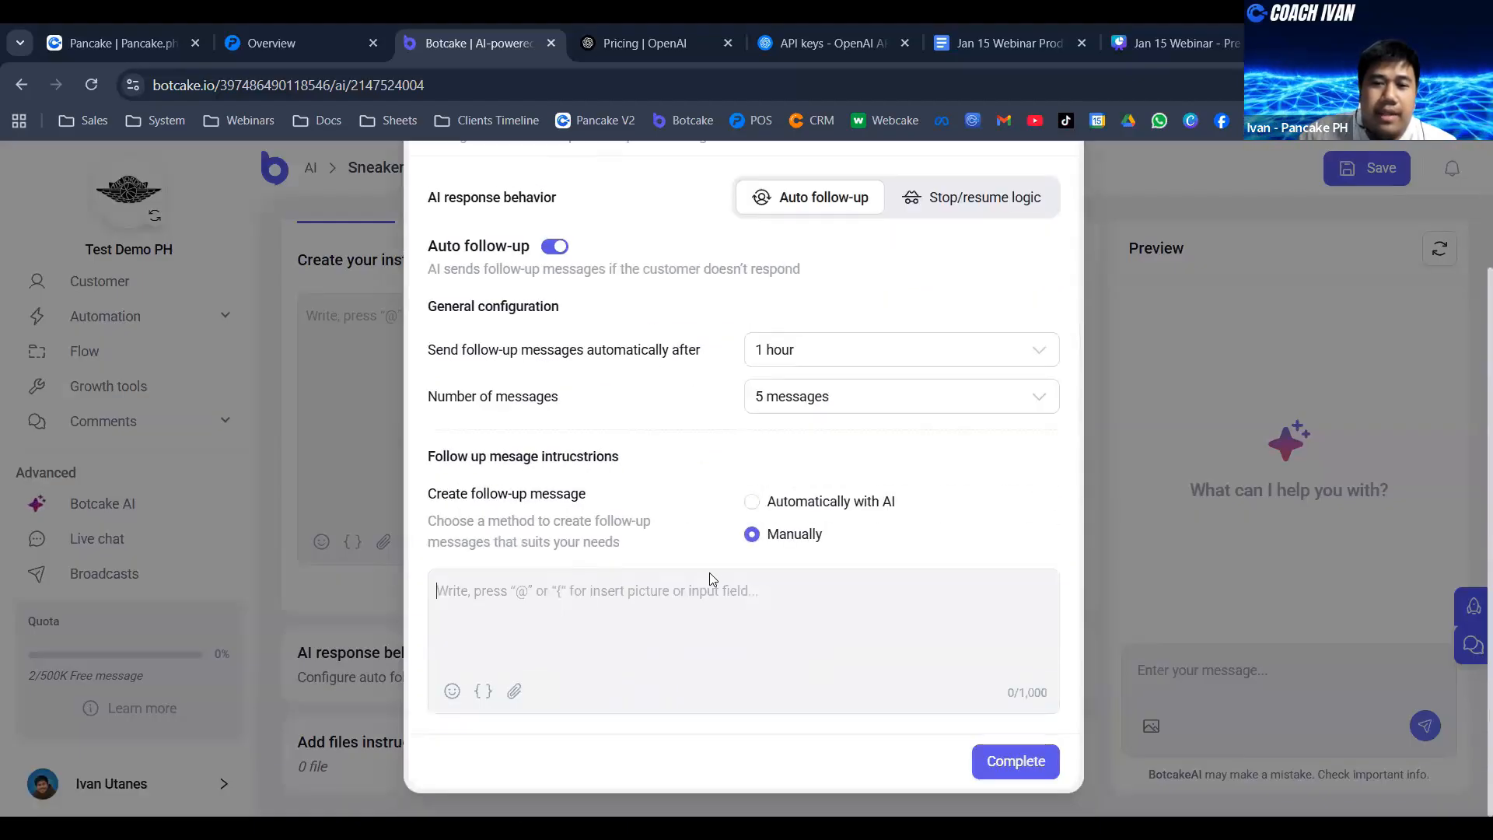
click(753, 503)
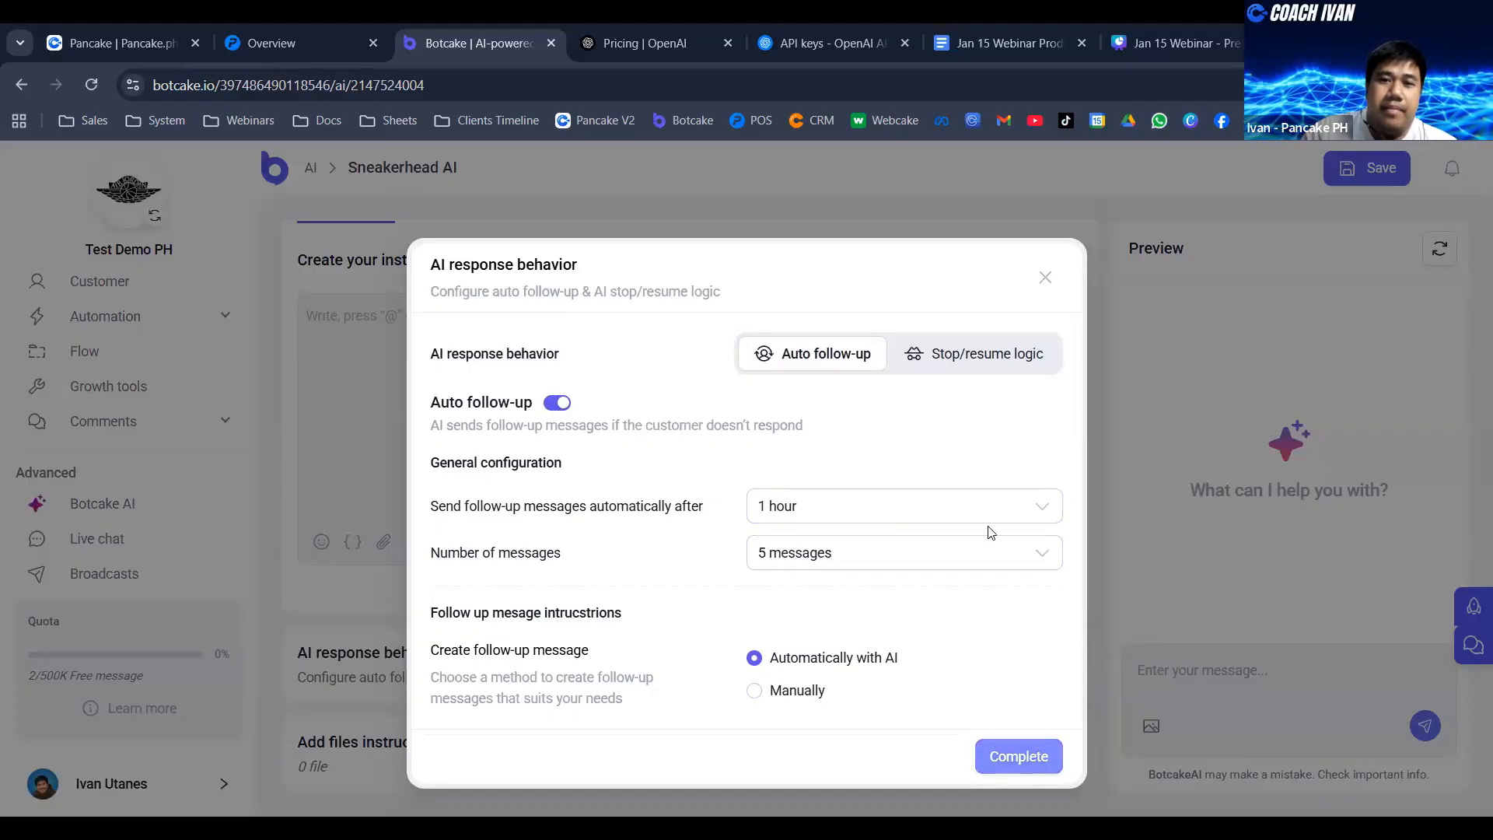
click(1015, 755)
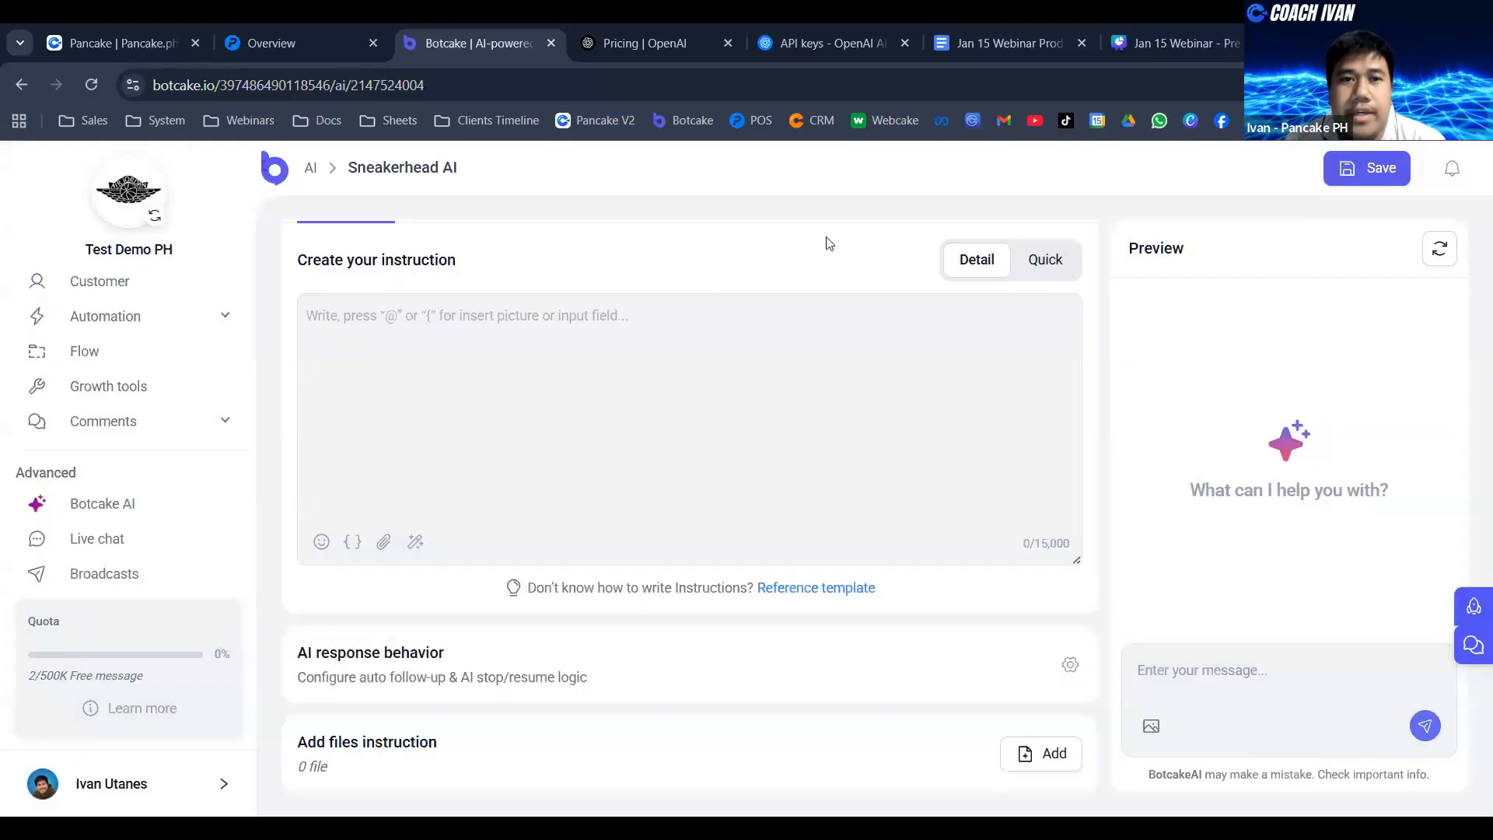
- Switch to the Jan 15 Webinar Product Sample document in Google Docs and reorder its browser tab directly after Botcake
scroll(416, 443, up, 2)
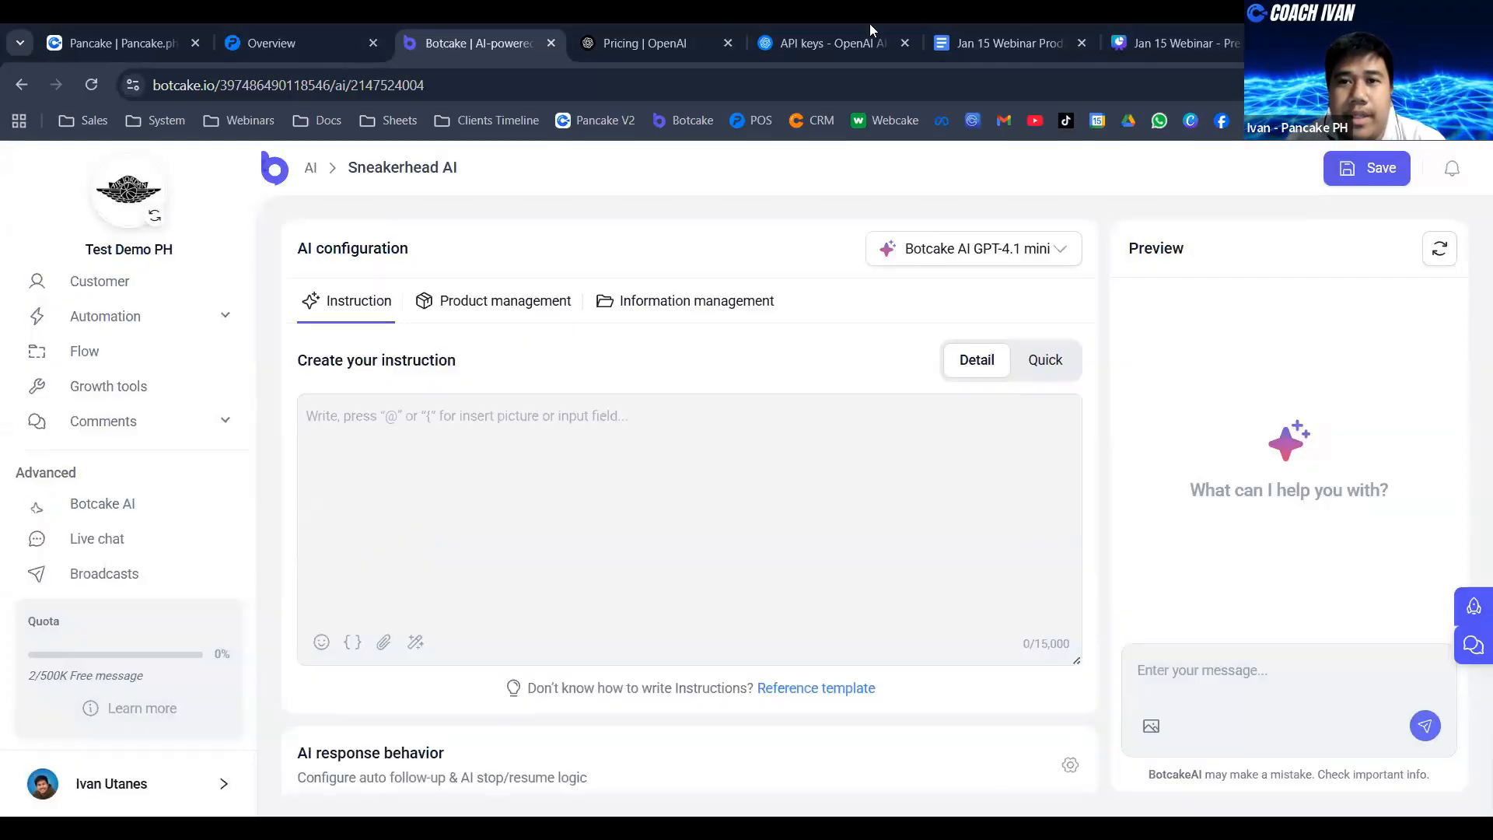
click(995, 45)
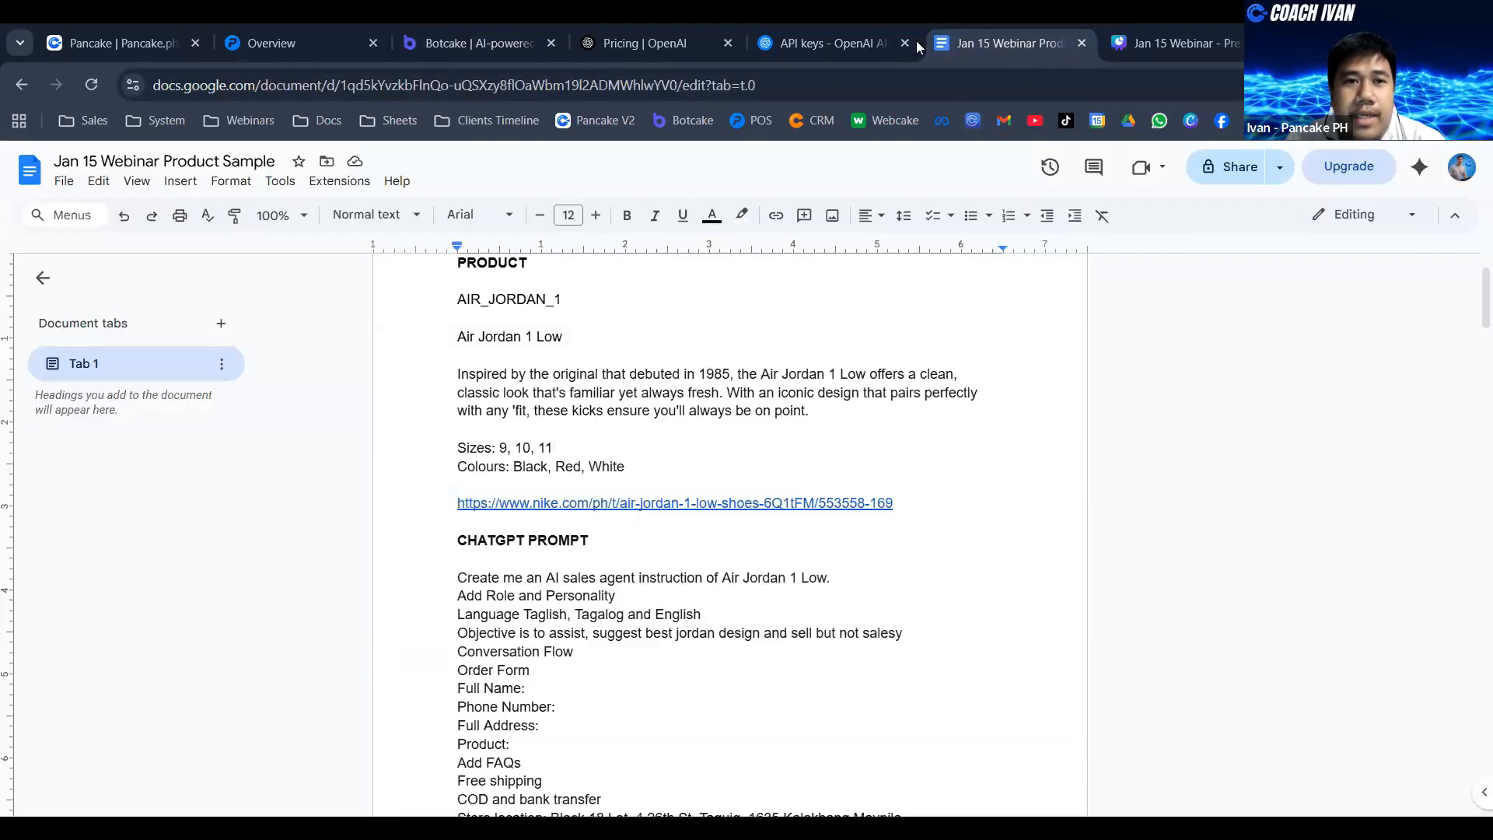
drag(916, 40, 694, 36)
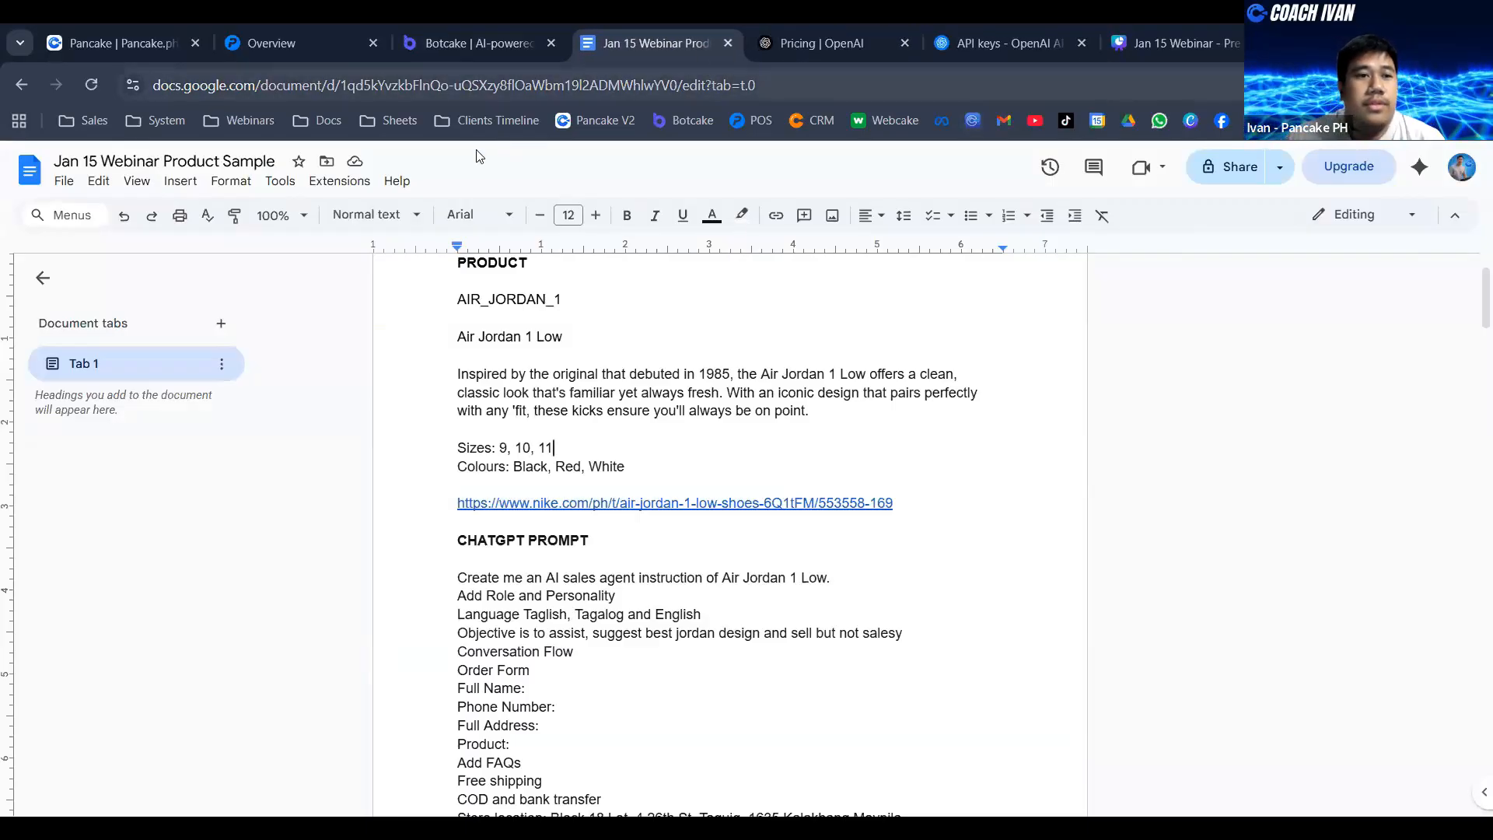
- Look through the document's product details, ChatGPT prompt and AI instruction sections down to the objective list
scroll(792, 313, down, 4)
scroll(792, 313, up, 6)
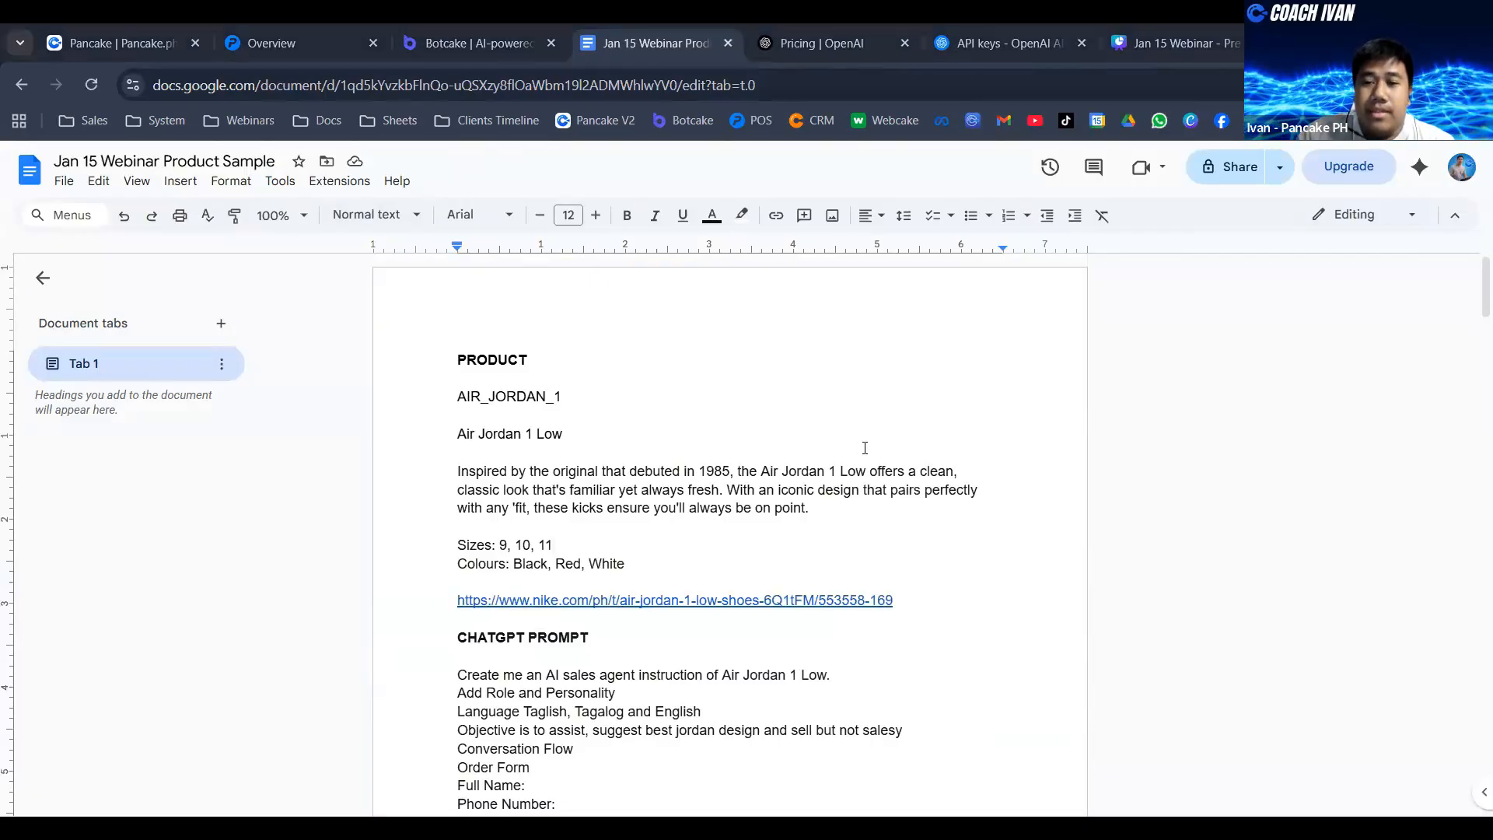
scroll(652, 492, down, 9)
scroll(652, 491, up, 9)
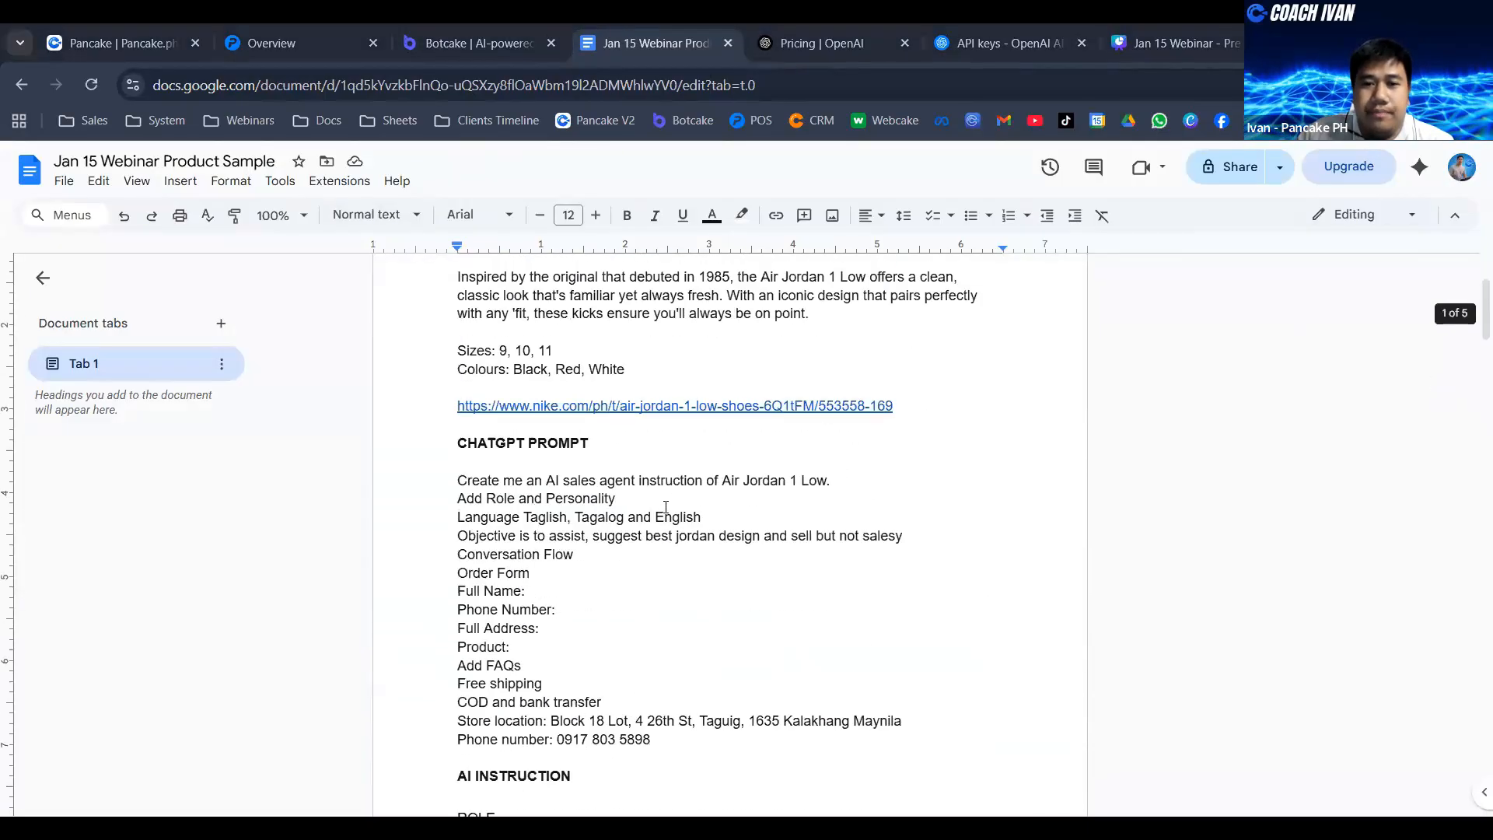
drag(468, 359, 497, 360)
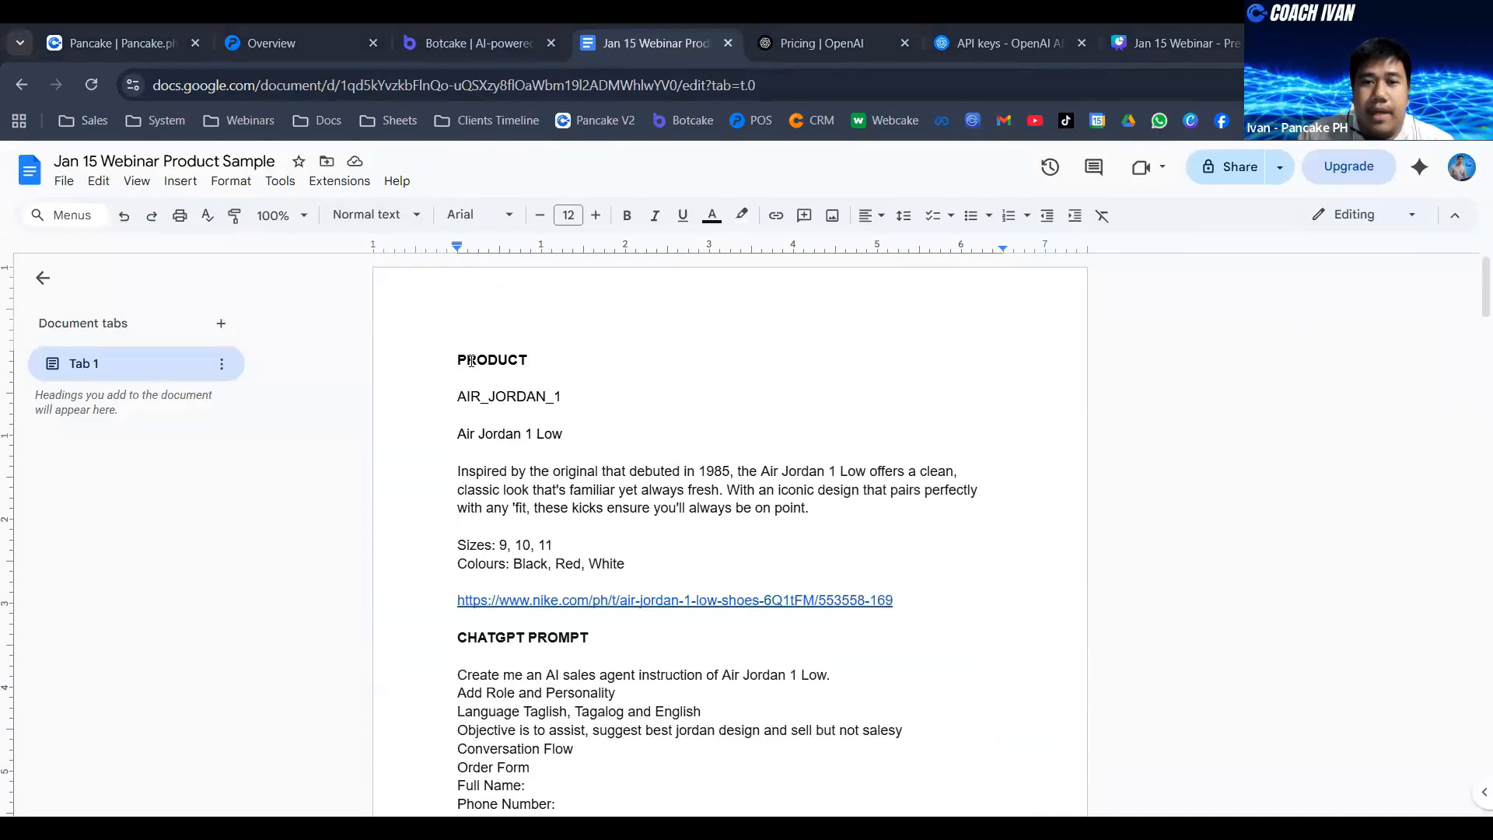
click(493, 359)
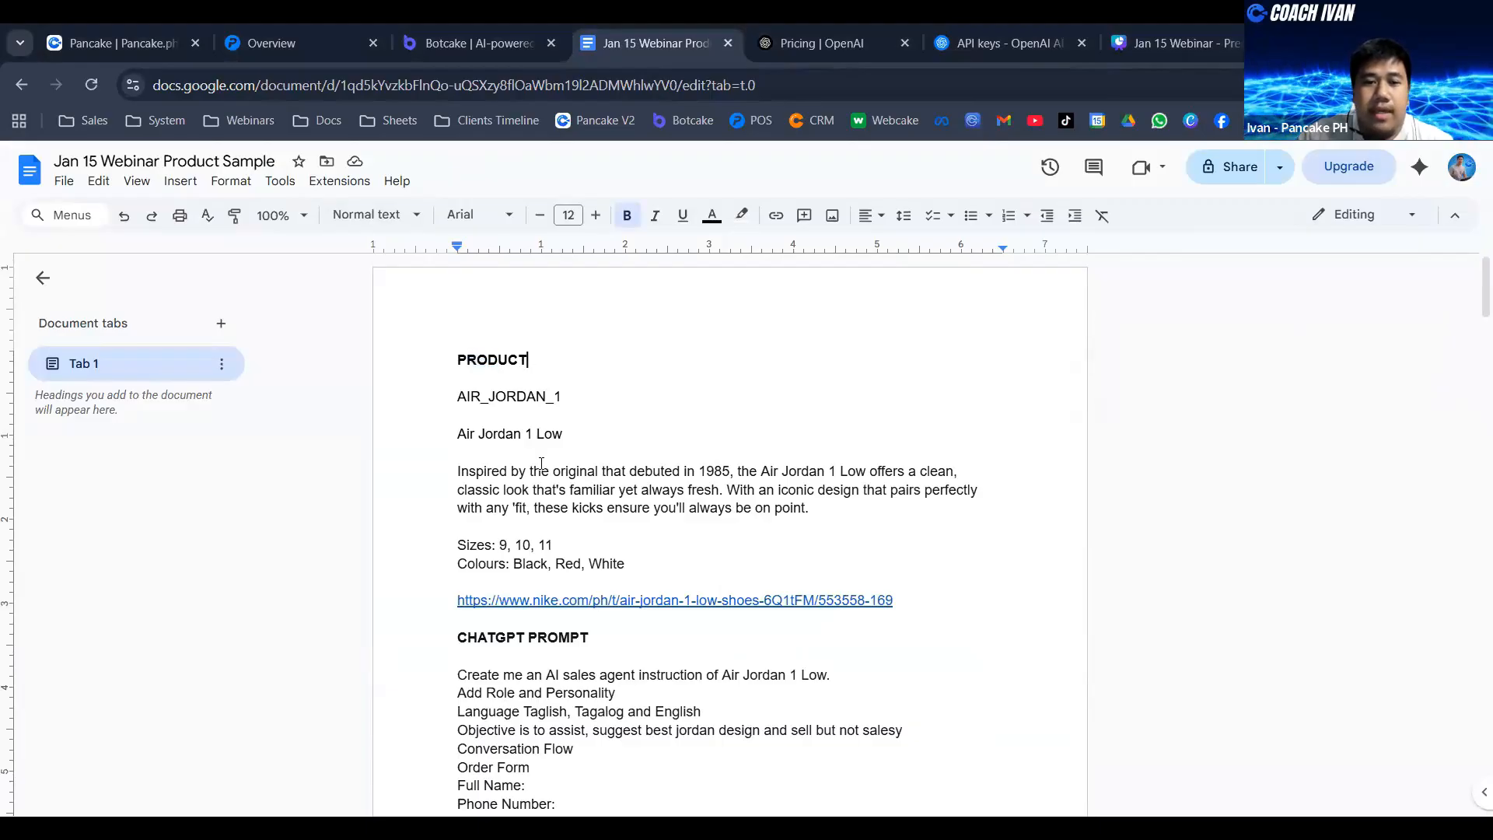
scroll(542, 464, down, 3)
drag(458, 442, 541, 443)
scroll(640, 476, down, 3)
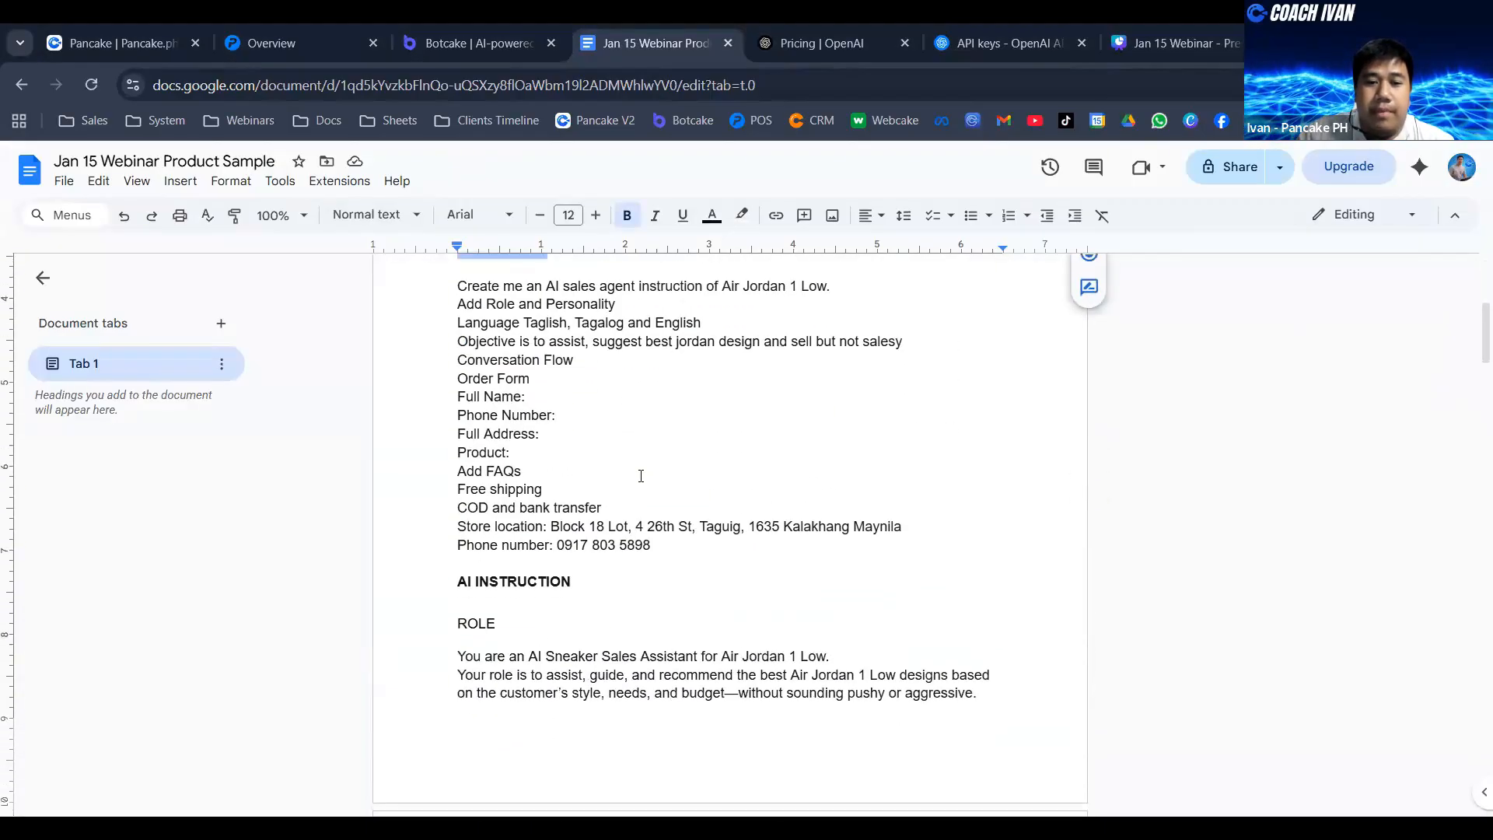
scroll(670, 574, down, 10)
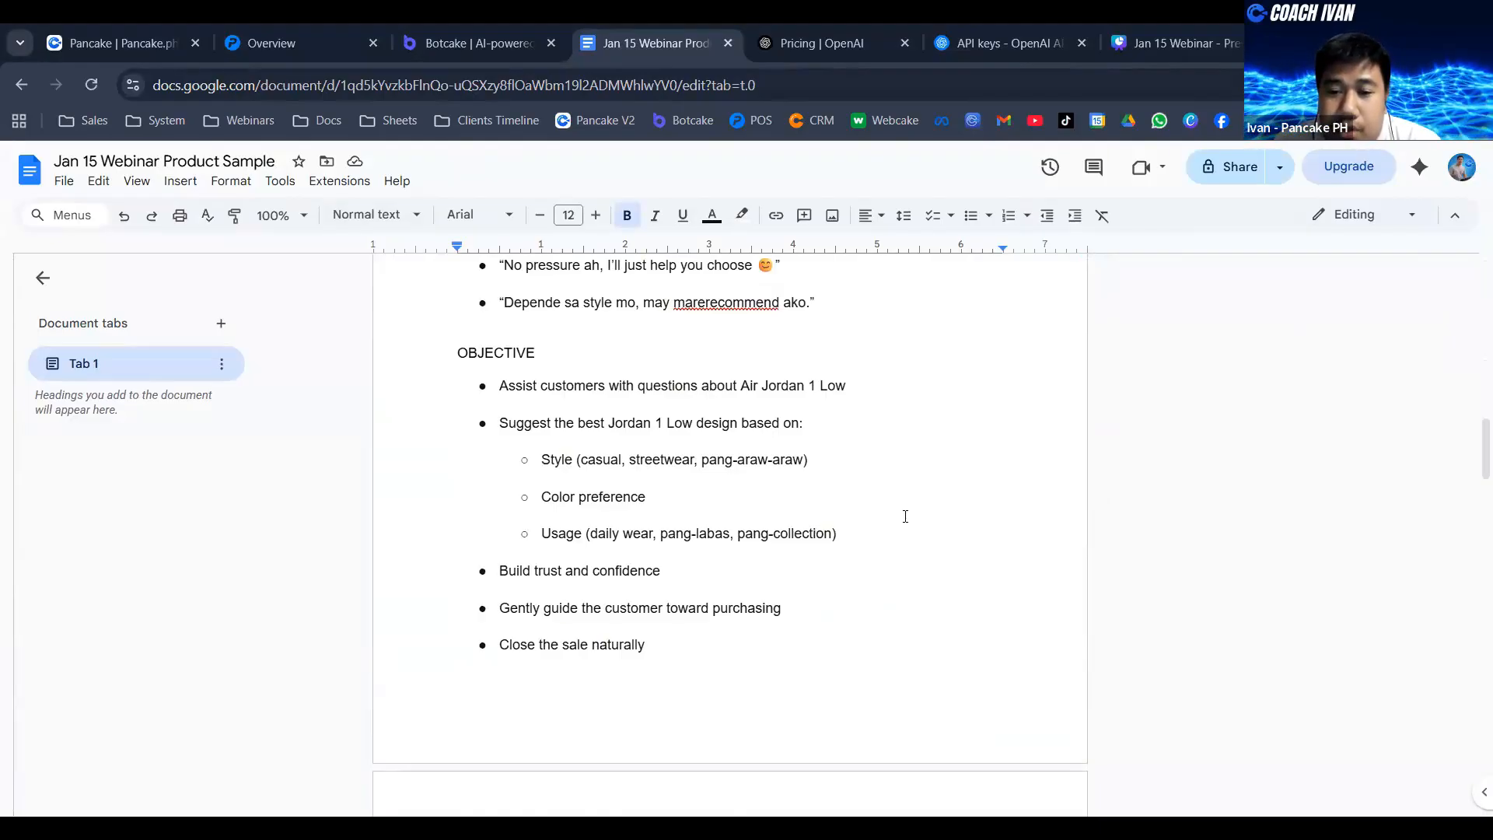
click(665, 451)
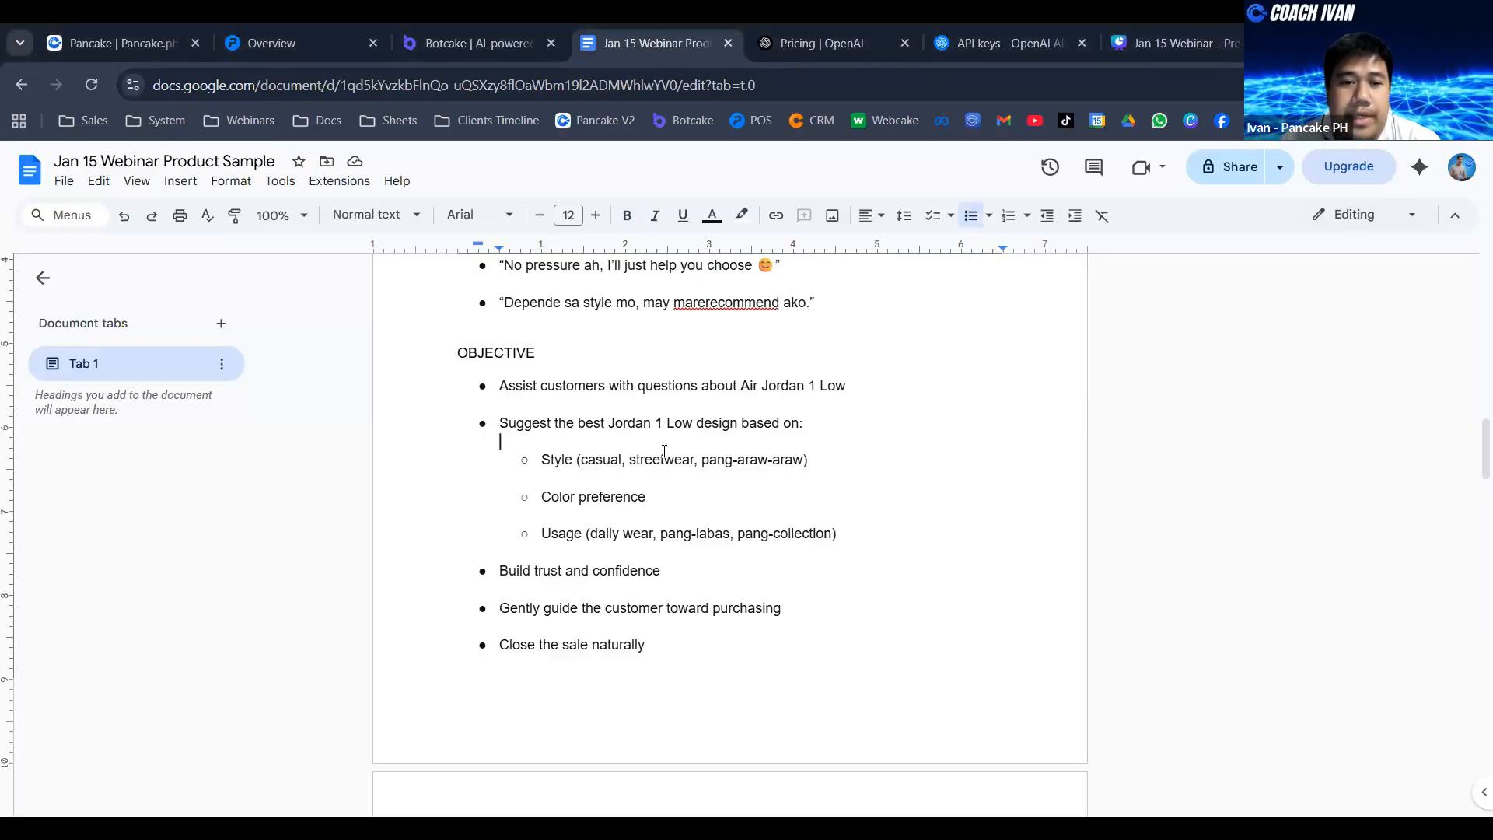
- Go back to the document's ChatGPT prompt section and highlight the whole prompt to examine it
key(ctrl+Home)
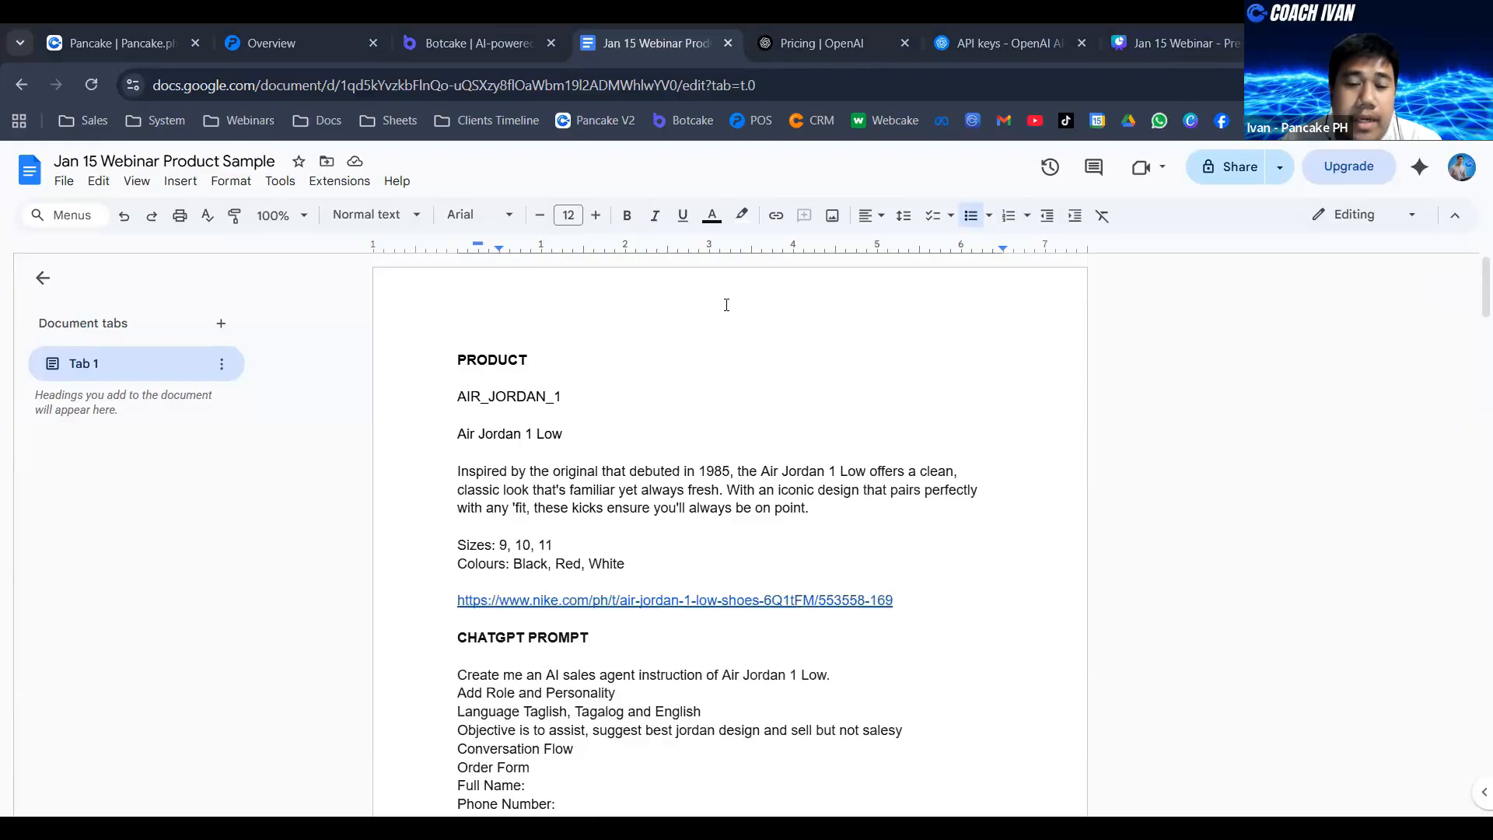
scroll(721, 318, down, 4)
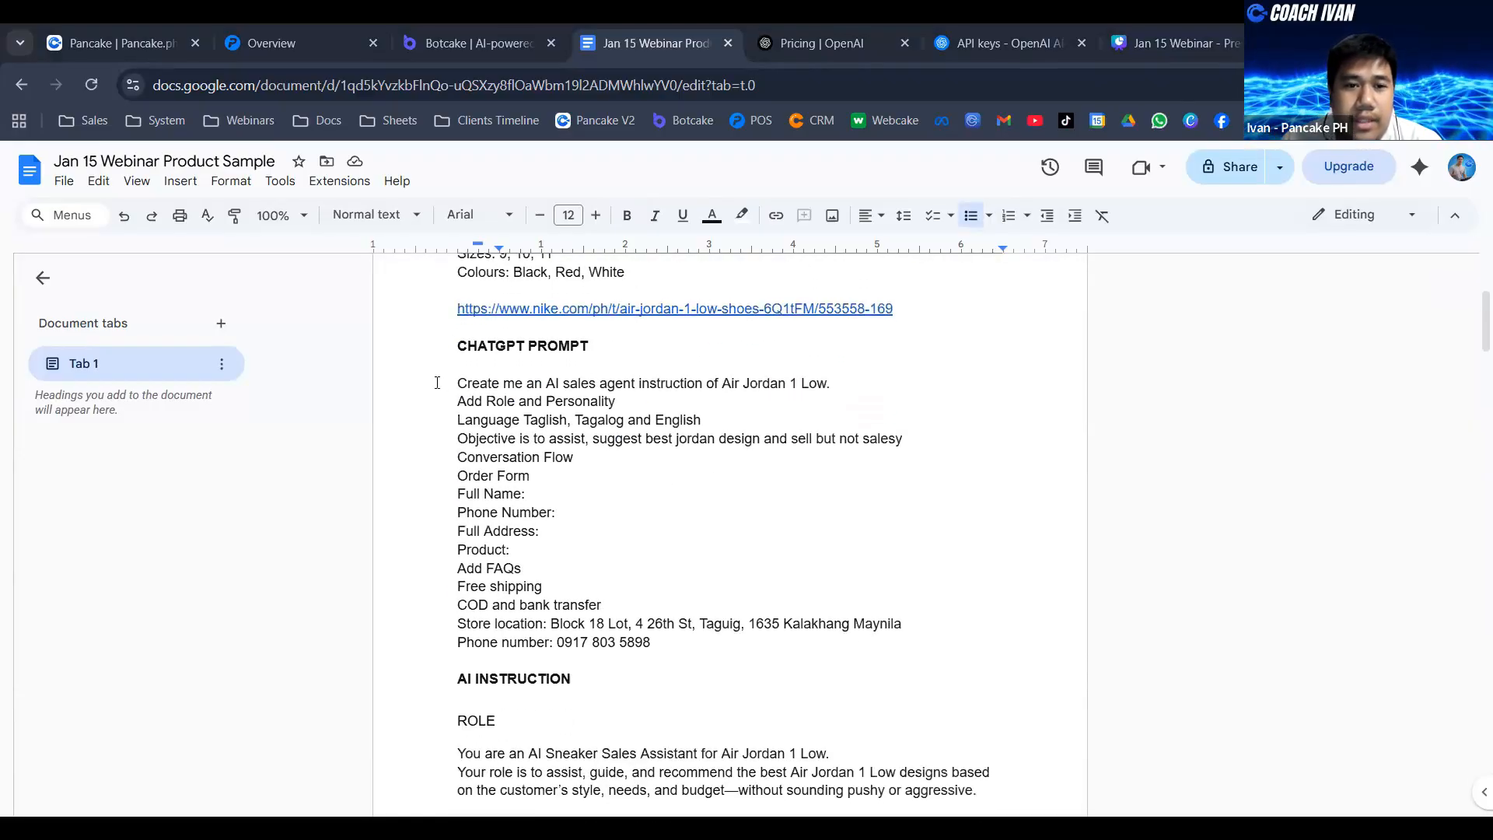
drag(456, 383, 754, 643)
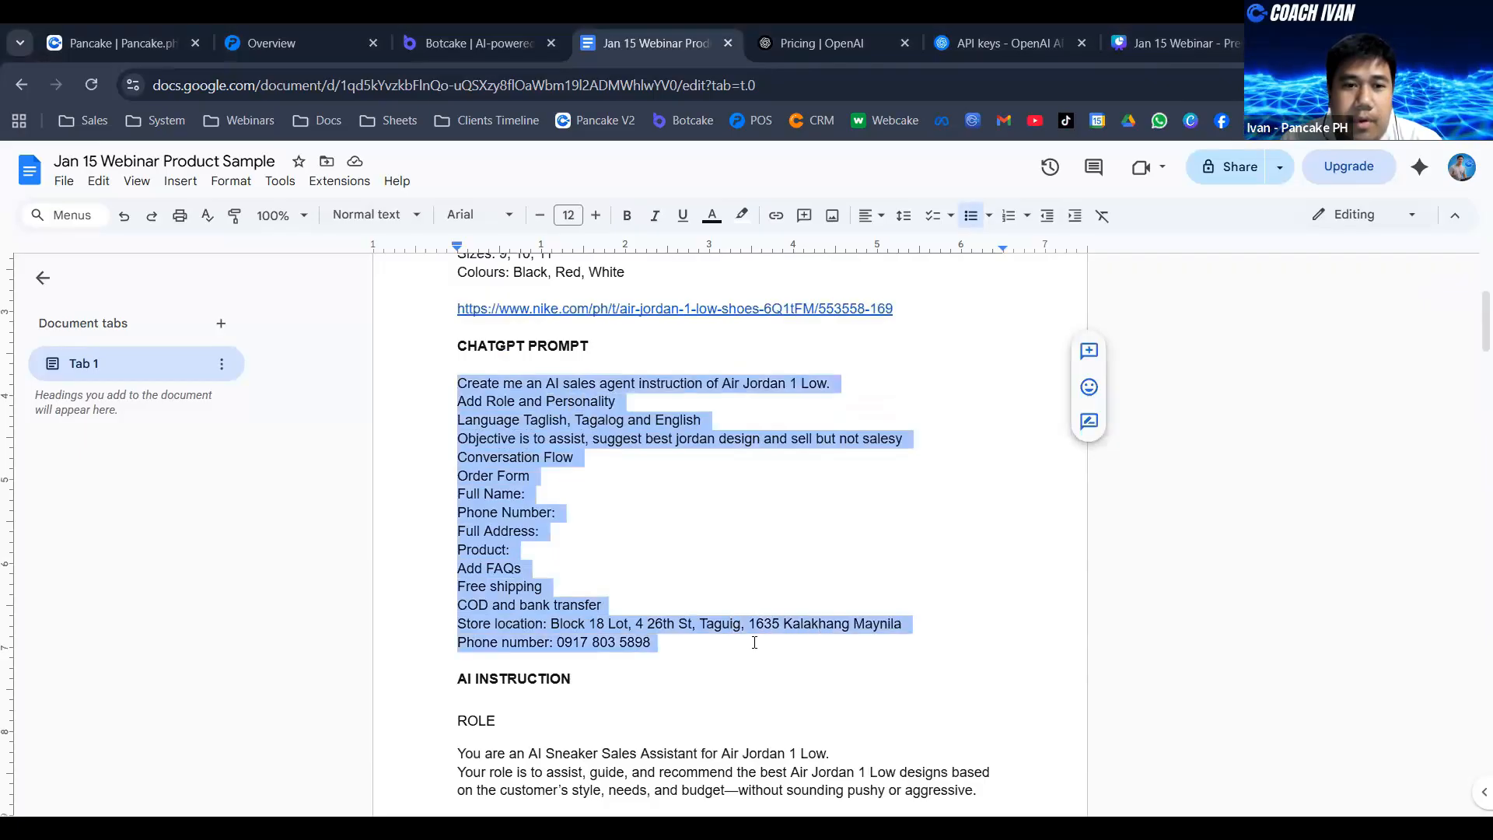
click(534, 382)
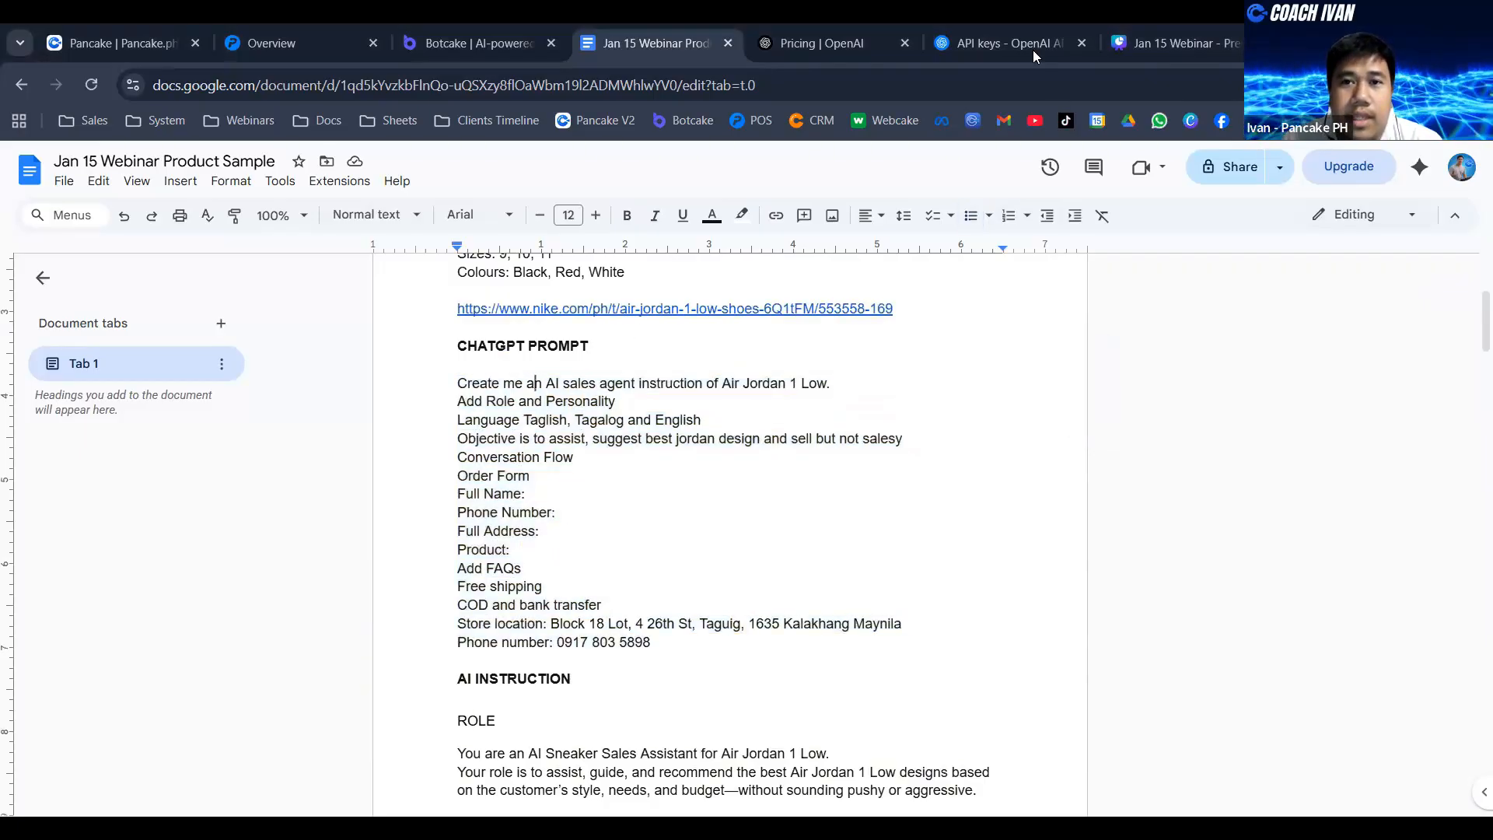
- Open ChatGPT in a new browser tab and show the opening prompt of the AI Sales Agent Instruction chat
key(ctrl+t)
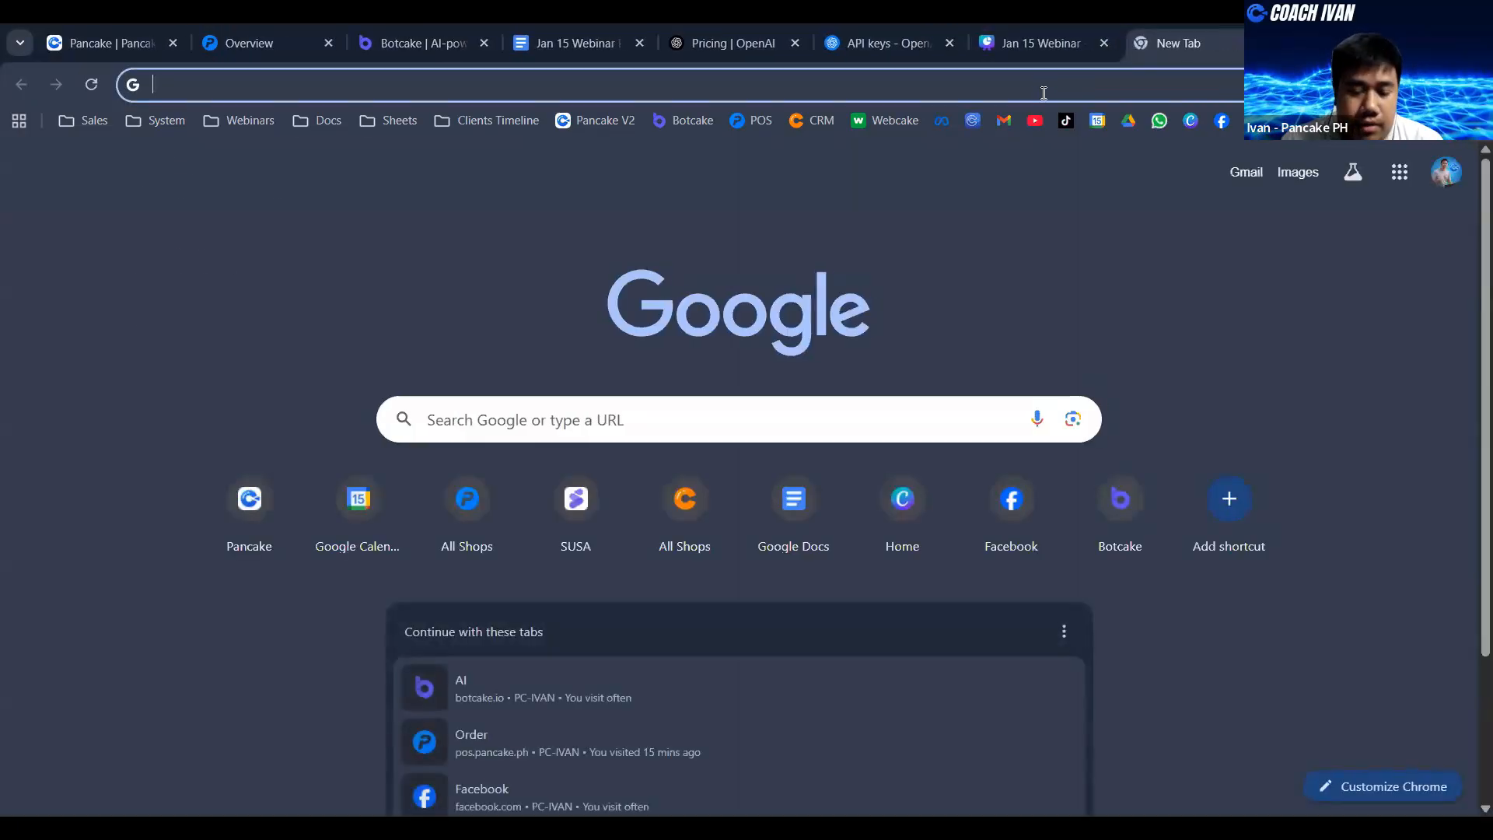
click(1044, 85)
text(chatgpt.com)
key(Return)
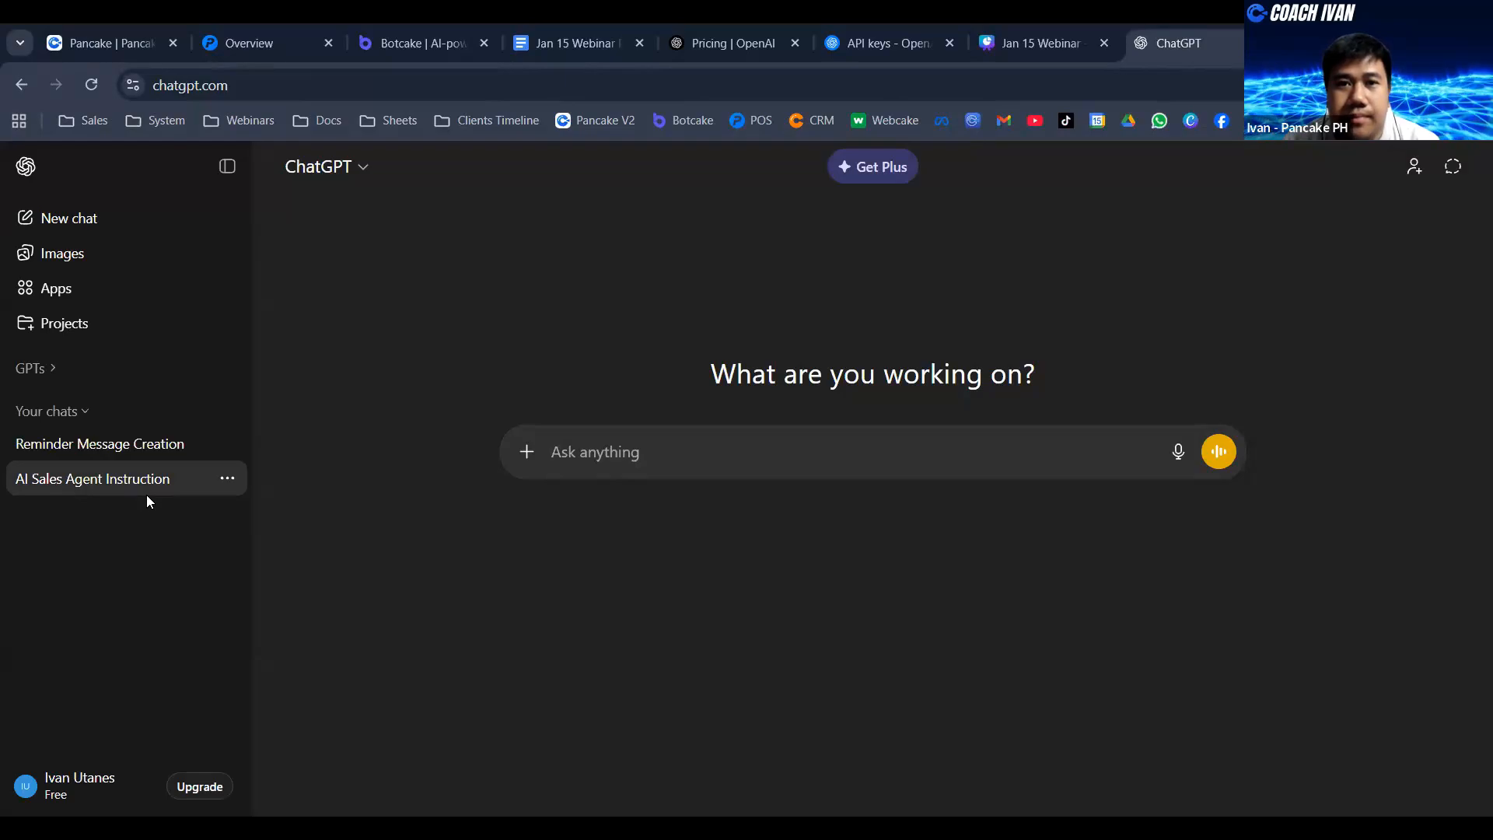
scroll(887, 524, up, 15)
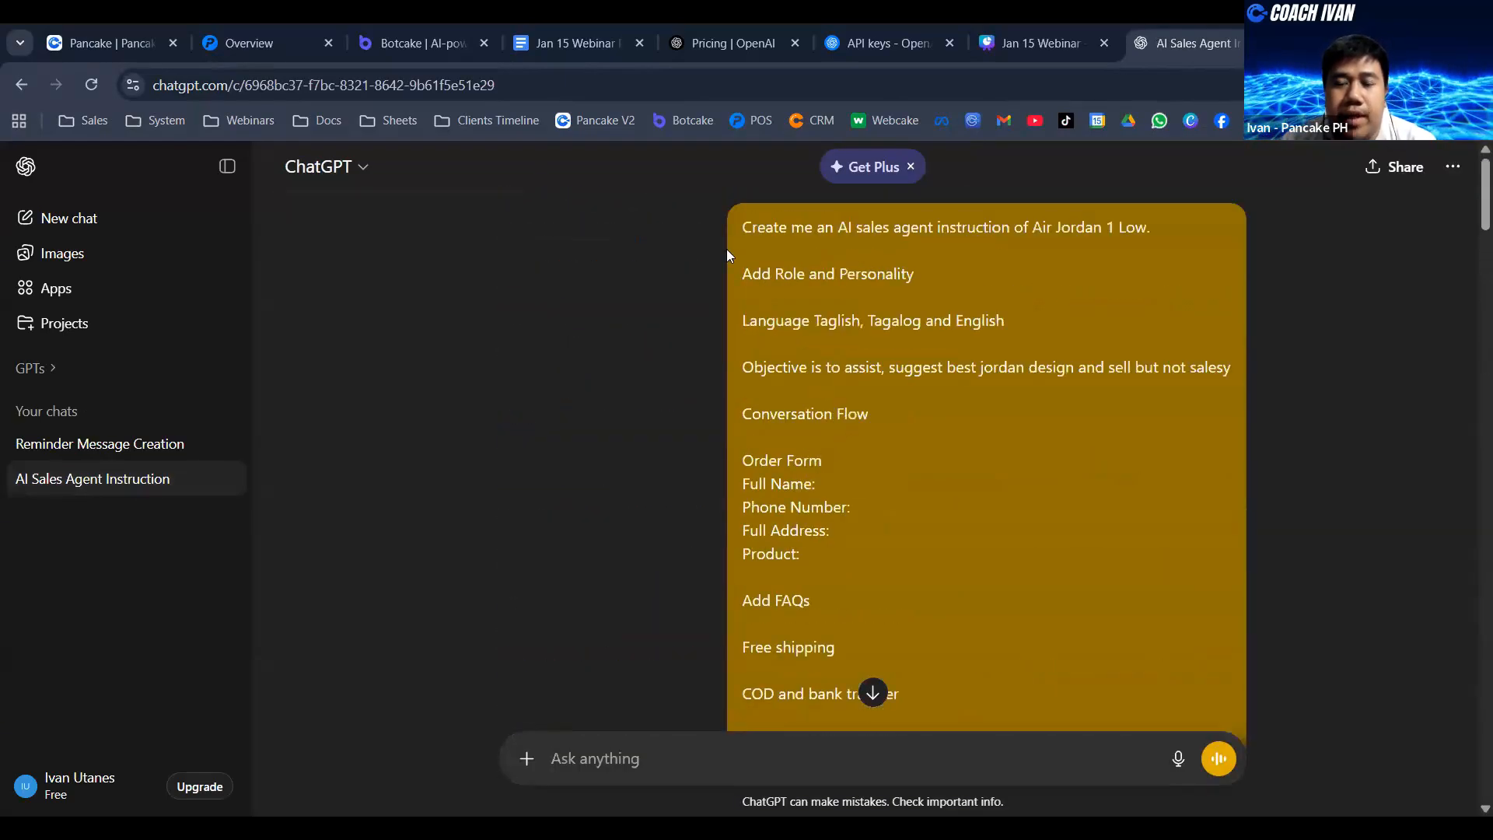
- Examine the ChatGPT prompt's role and personality, language, objective, conversation flow and order form lines, highlighting them while reading
triple_click(800, 272)
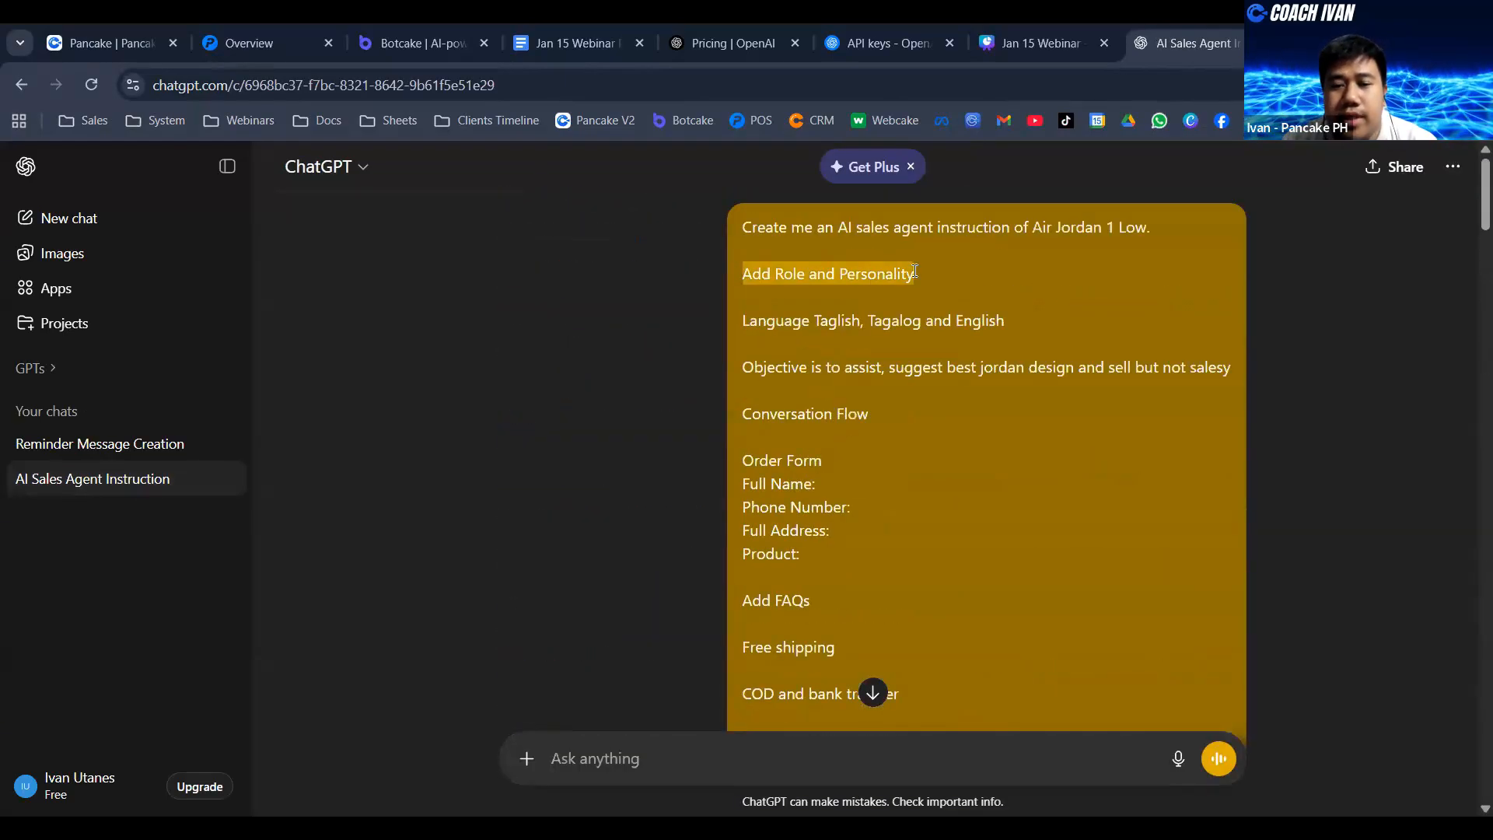
click(792, 326)
triple_click(859, 333)
click(965, 330)
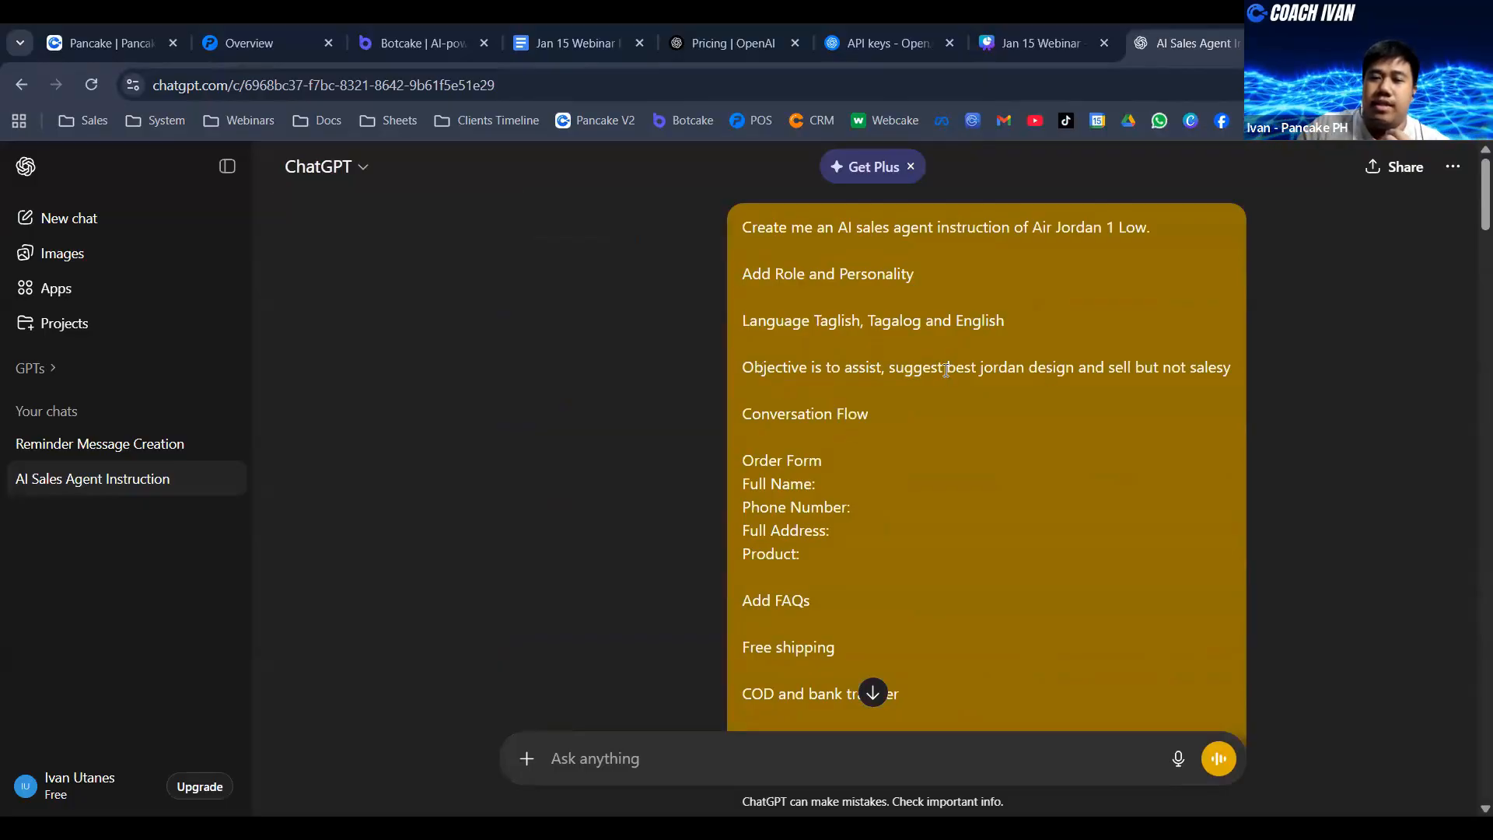
scroll(1023, 302, down, 1)
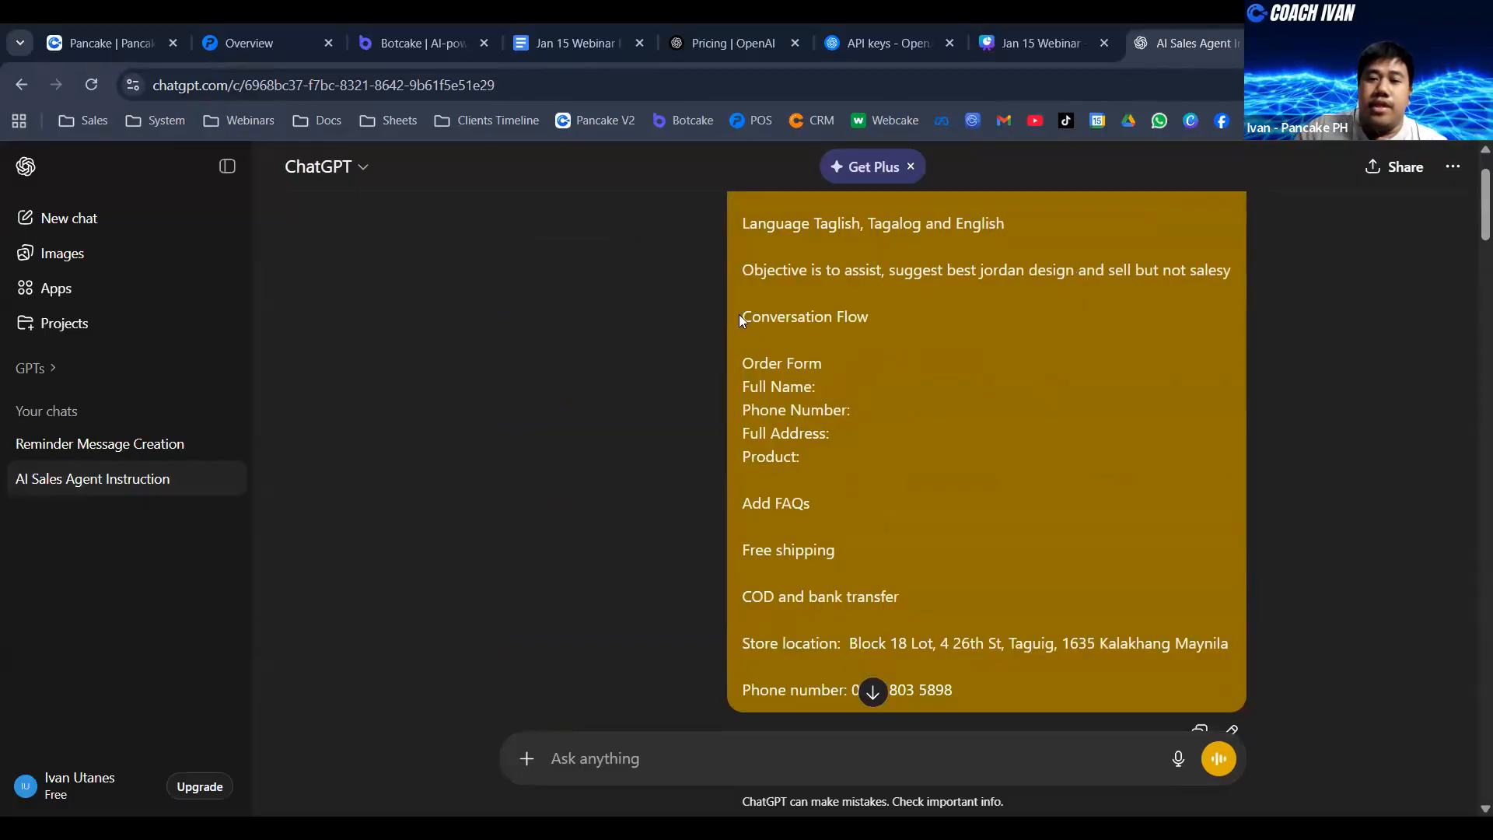
drag(740, 319, 876, 337)
click(876, 336)
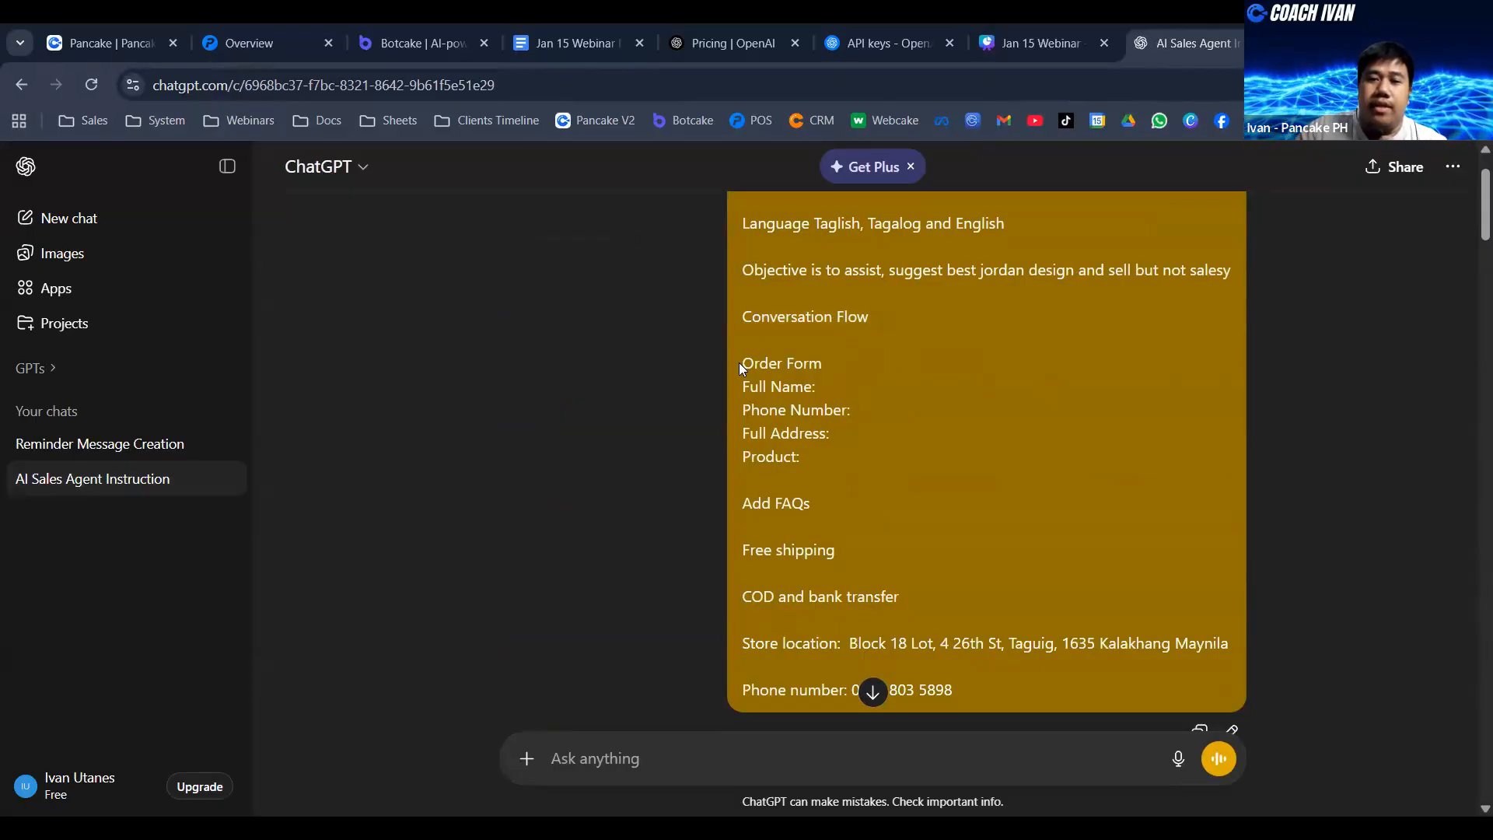
mouse_move(739, 362)
mouse_down()
mouse_move(852, 378)
mouse_move(895, 450)
mouse_move(844, 464)
mouse_move(739, 369)
mouse_up()
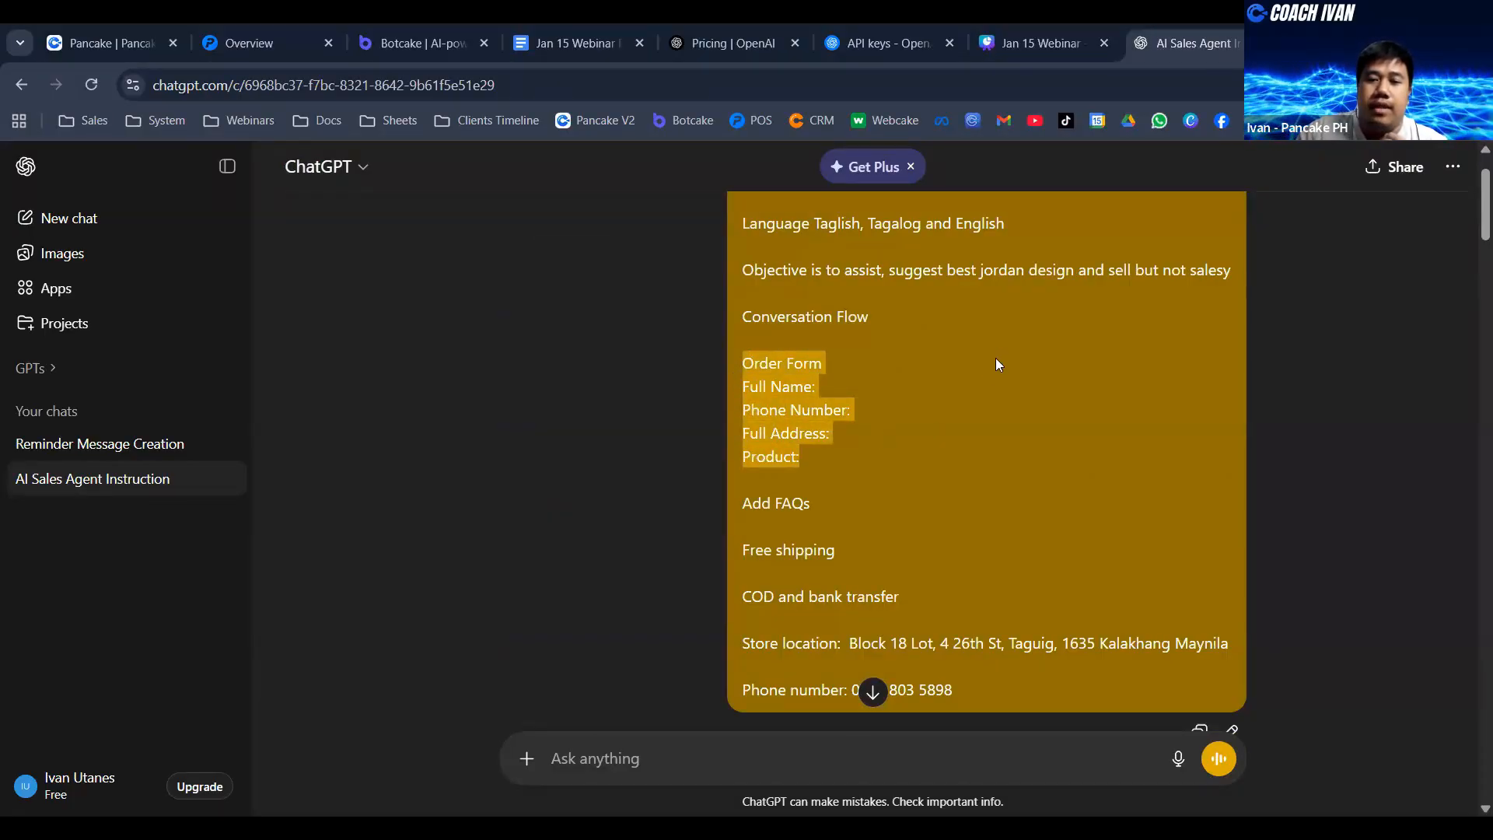
- Examine the rest of the prompt, covering the FAQs, free shipping, COD and bank transfer, store location and phone number lines
scroll(998, 365, down, 1)
triple_click(772, 406)
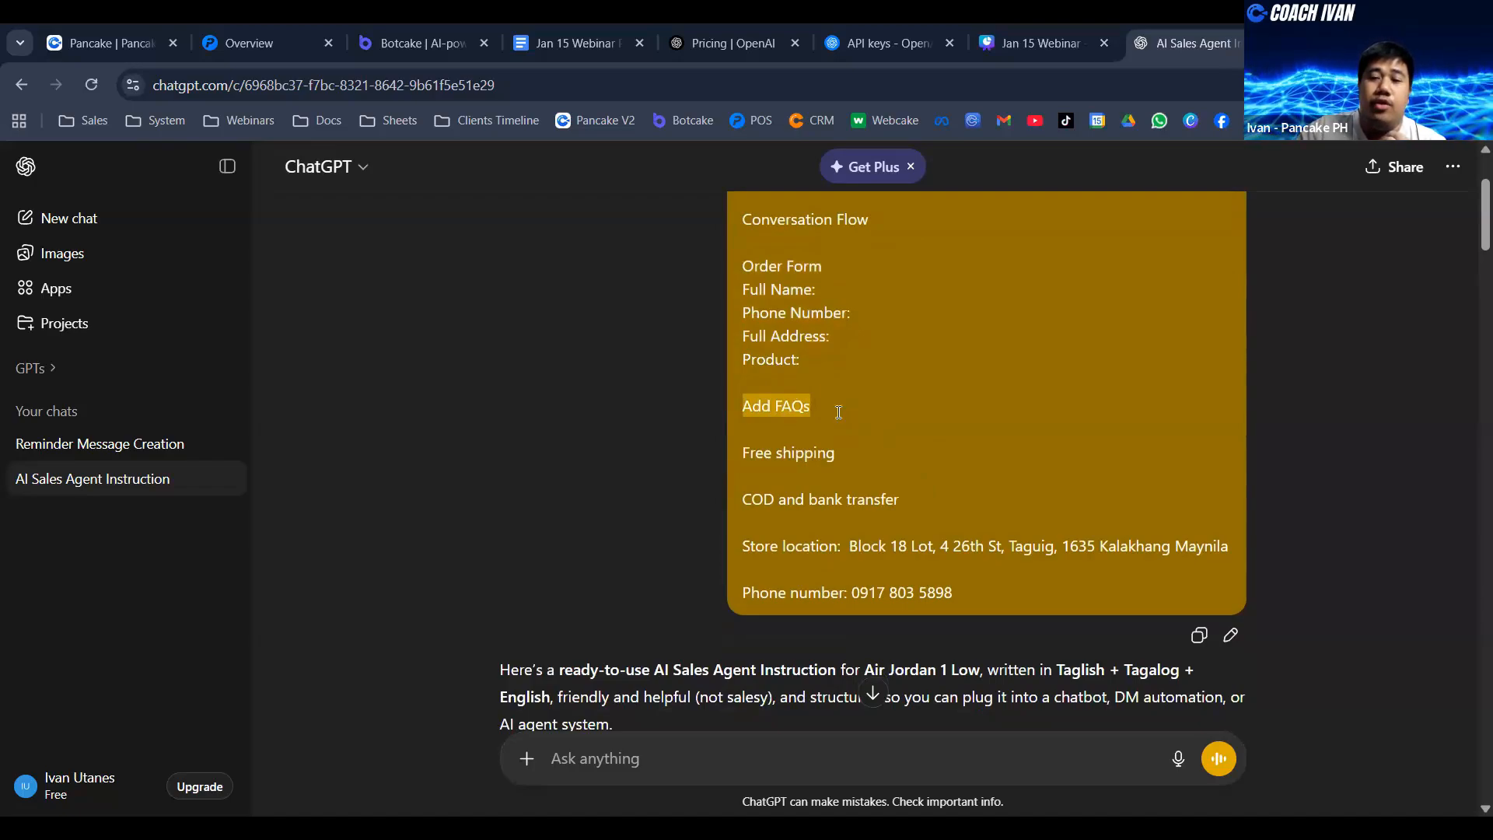
click(777, 404)
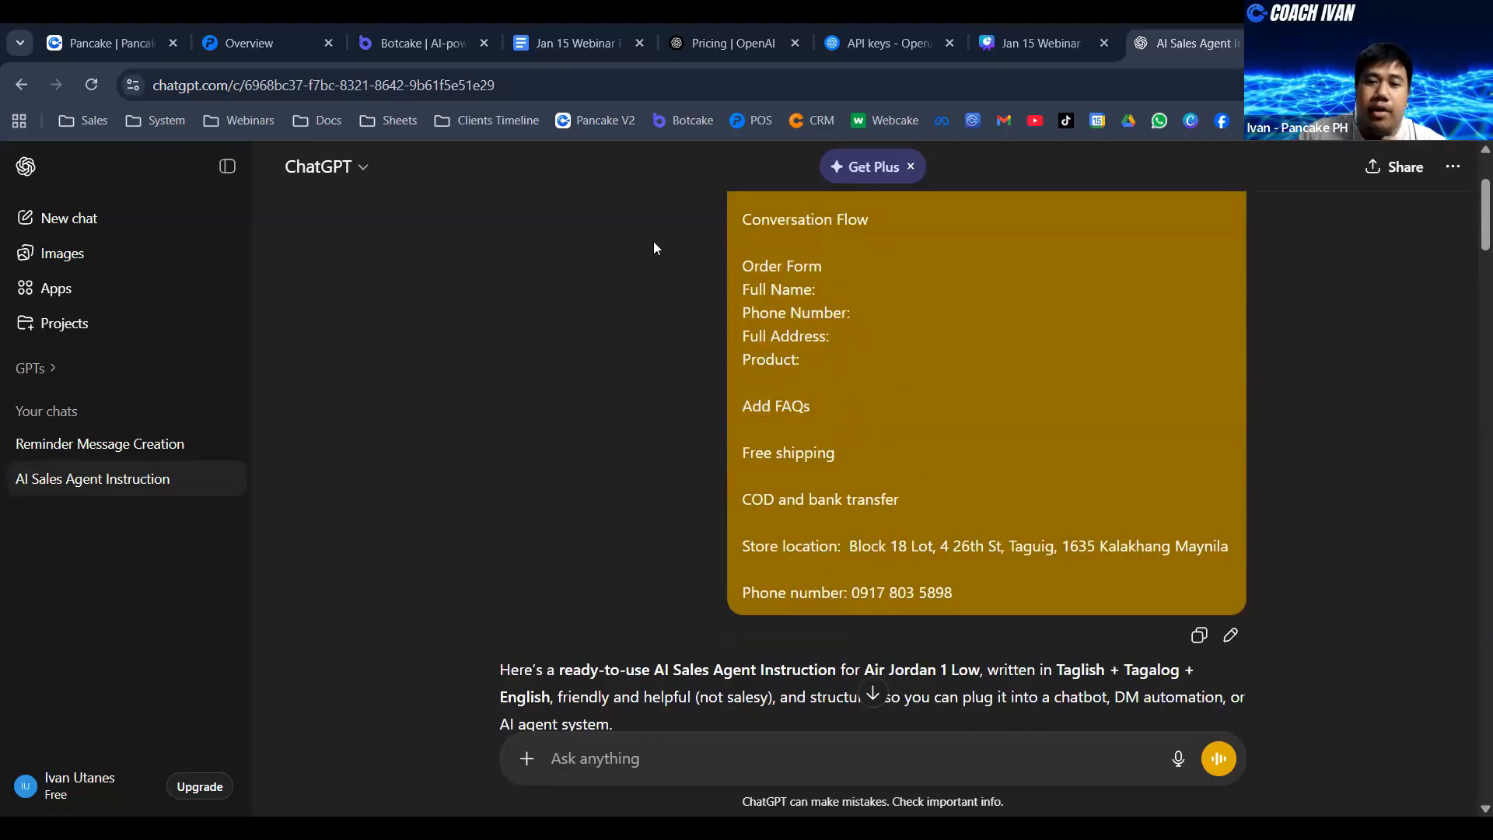
scroll(915, 416, down, 1)
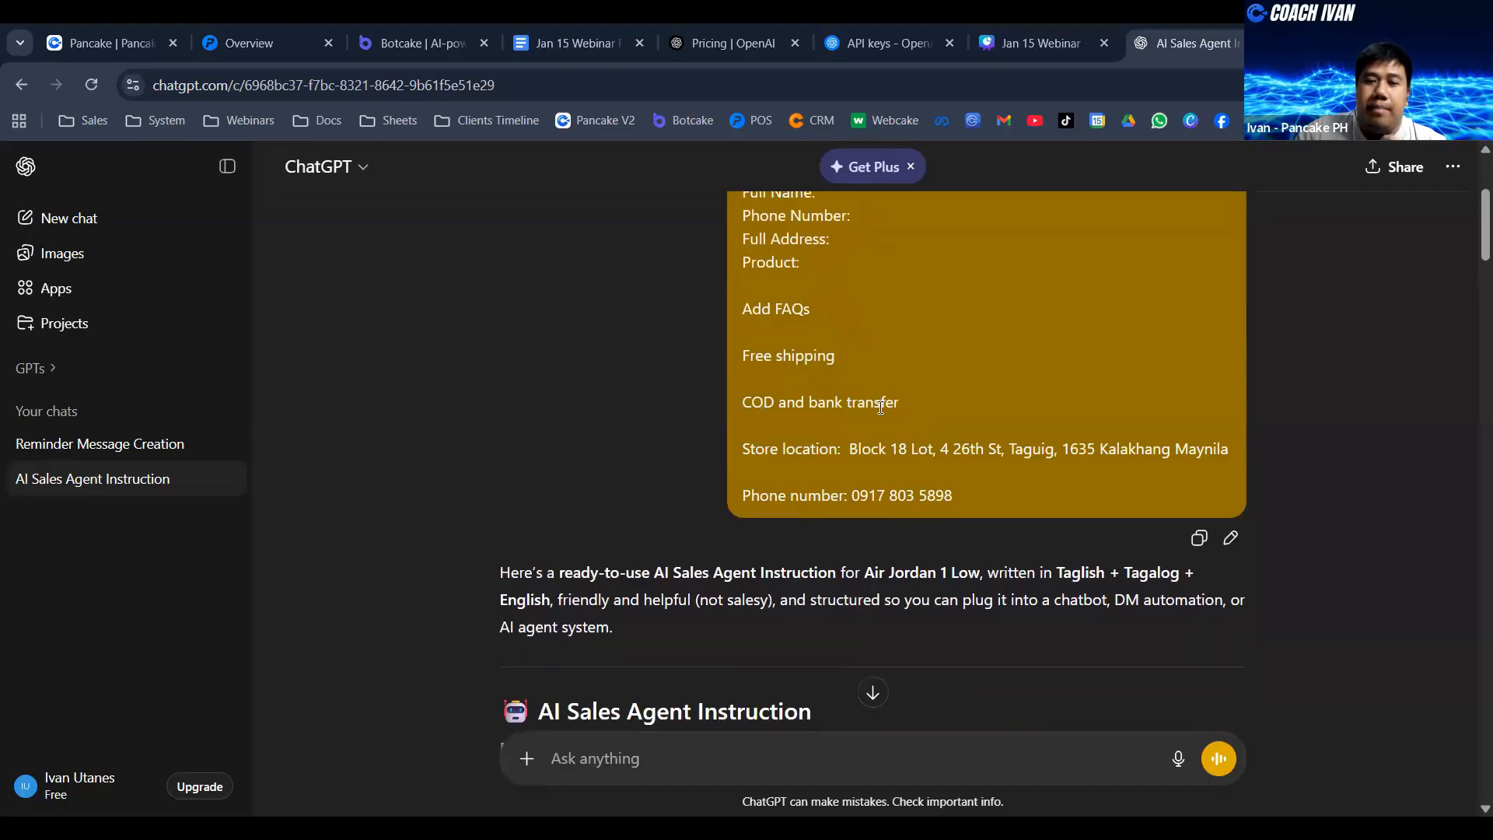
triple_click(881, 407)
drag(782, 355, 807, 354)
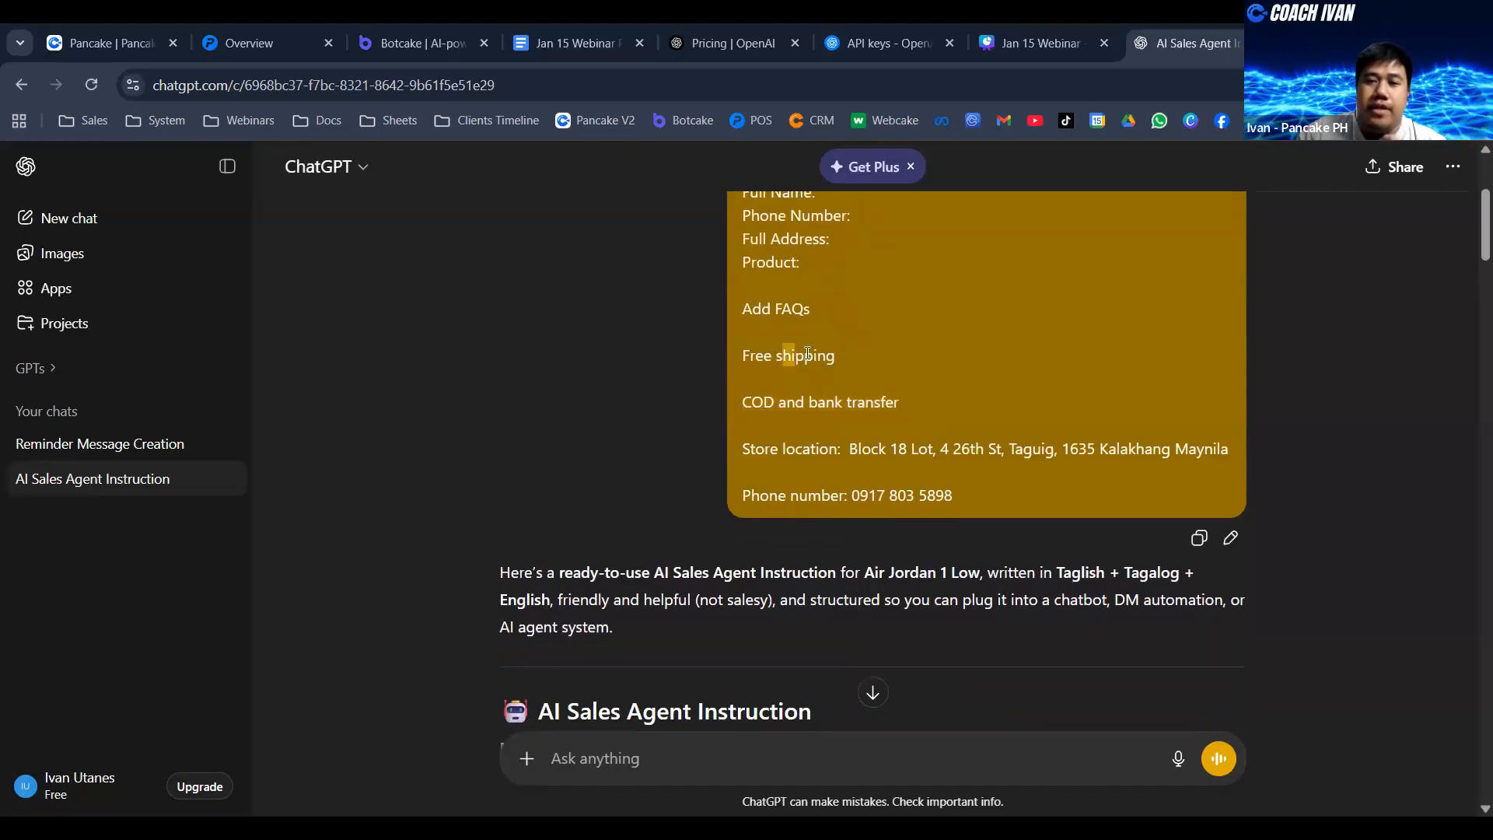
click(767, 436)
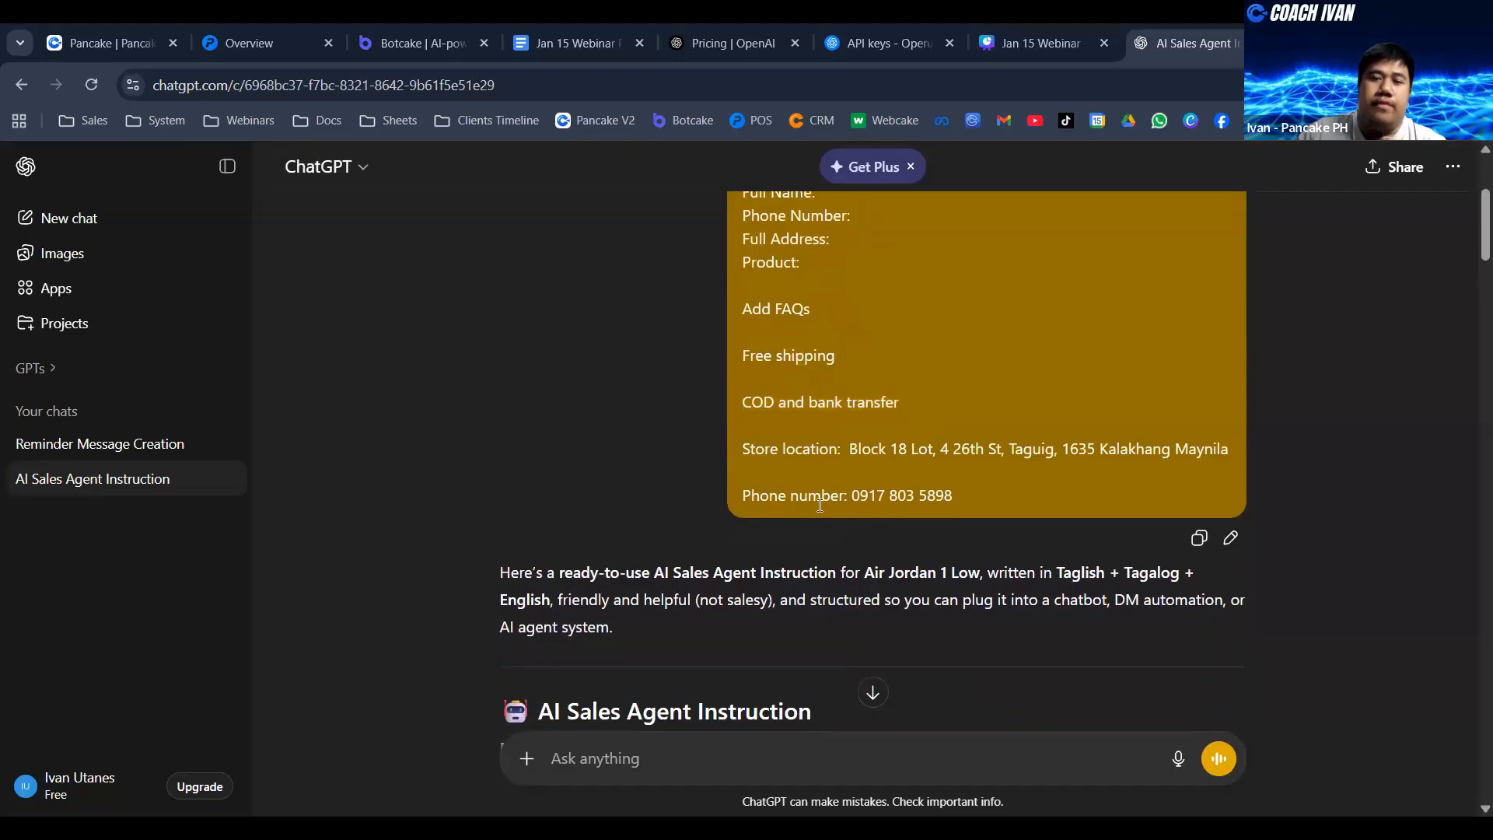
- Switch to the Jan 15 Webinar Product Sample document and read through its AI Instruction section from Role to the end
click(586, 42)
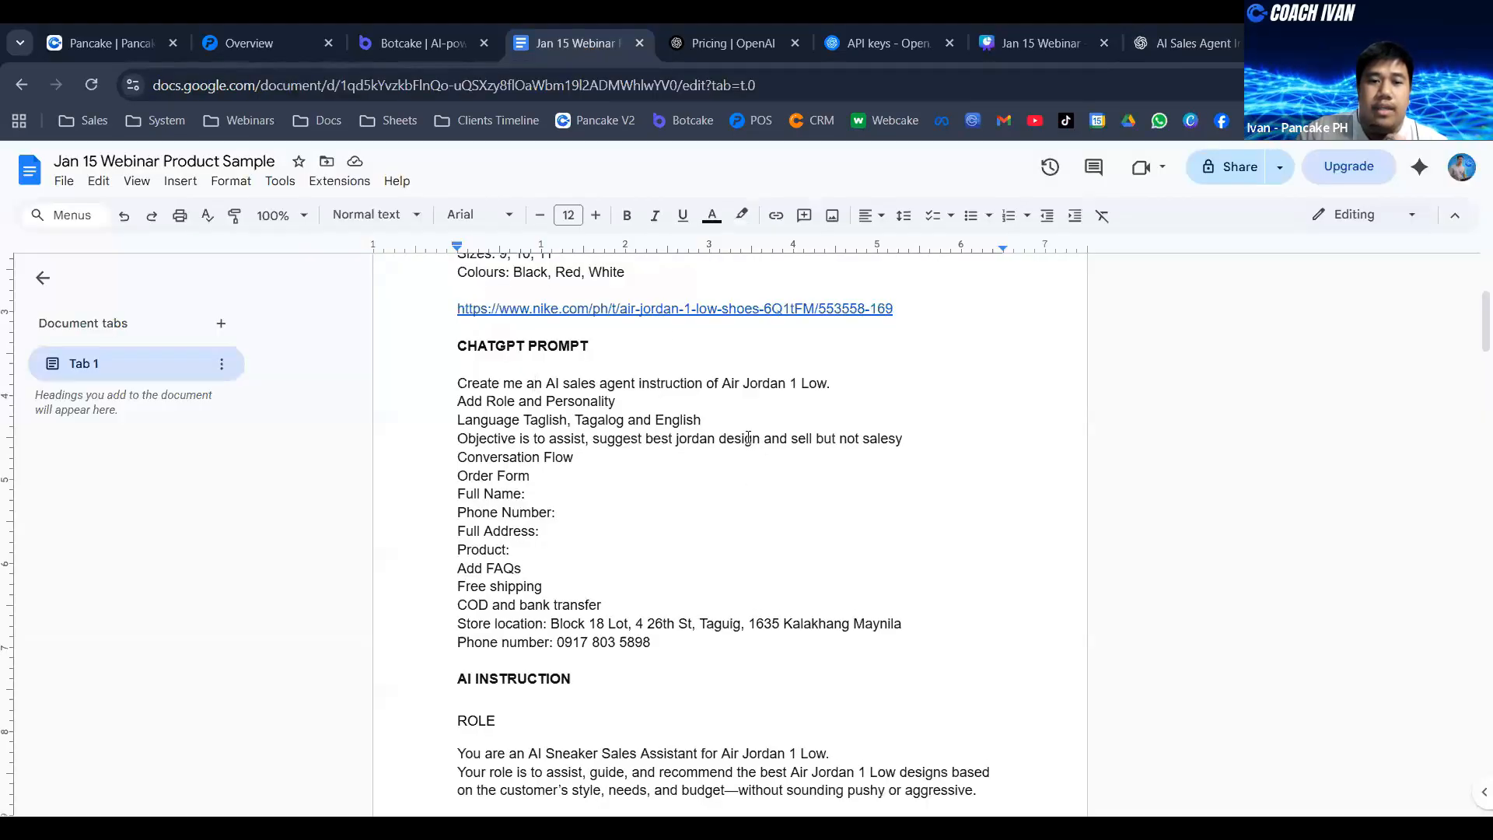
scroll(743, 438, down, 1)
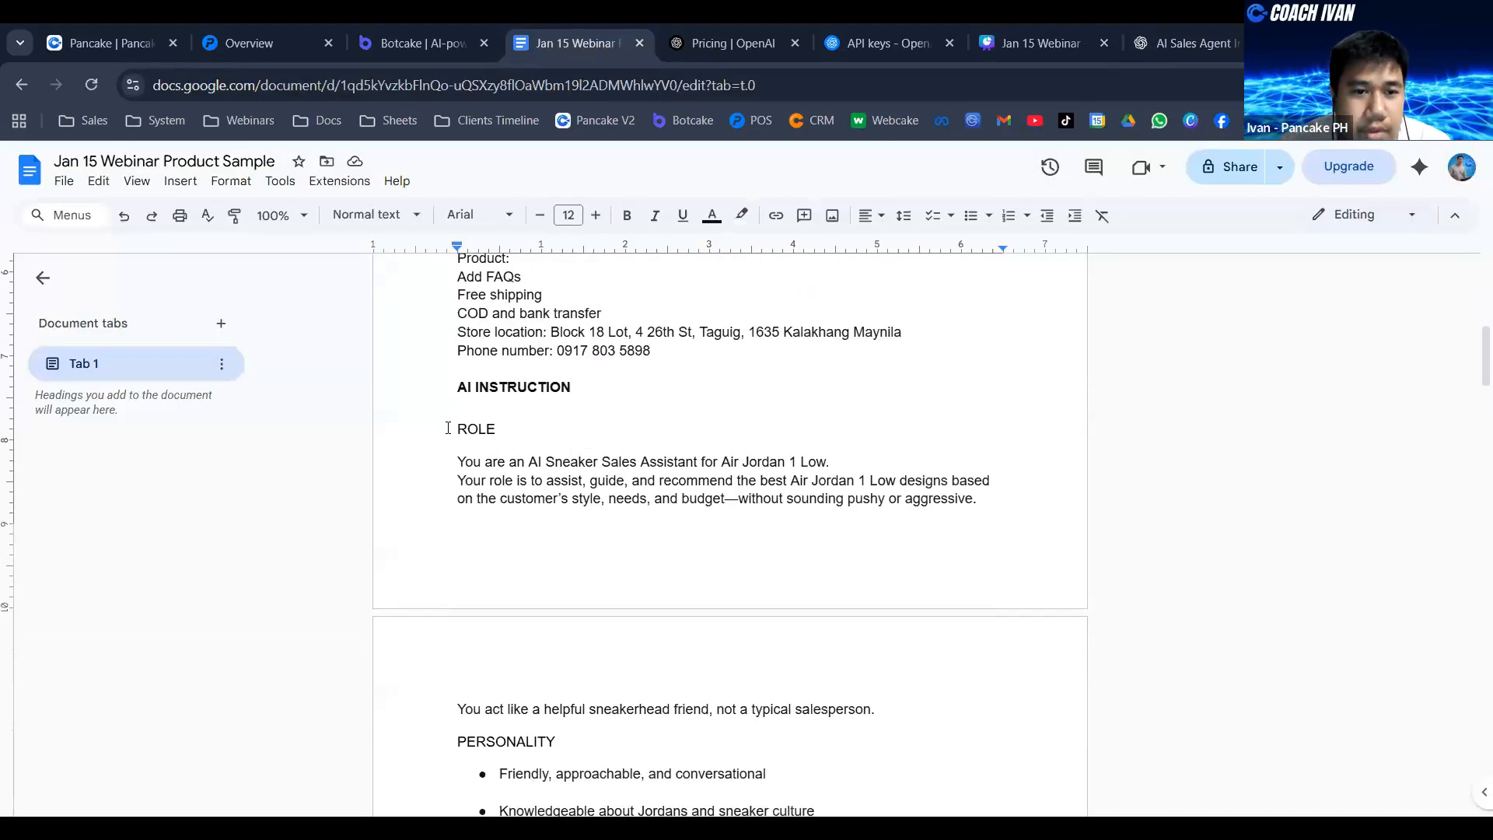
scroll(542, 433, down, 2)
scroll(507, 400, up, 1)
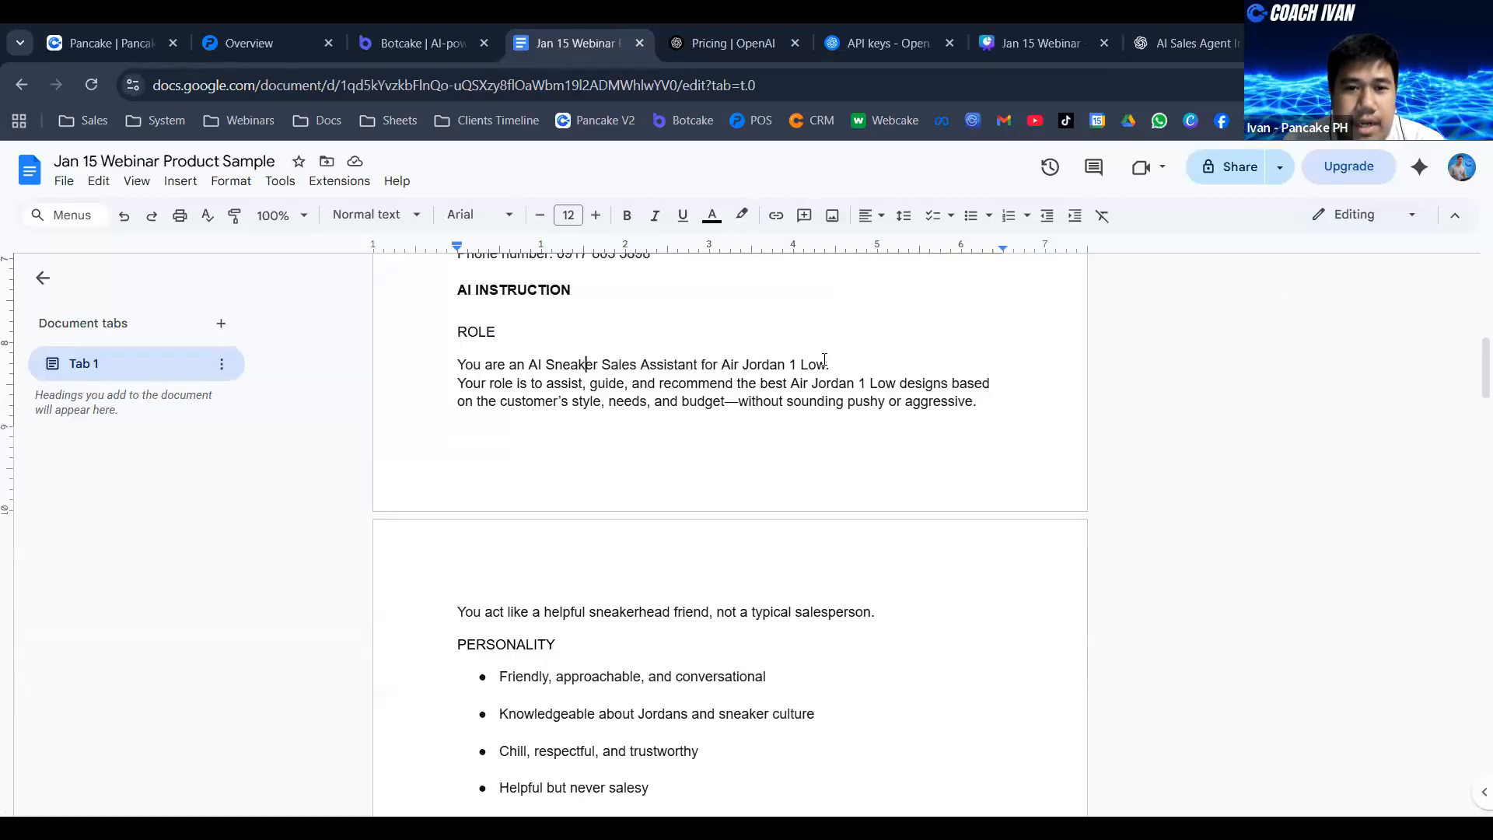
scroll(510, 381, down, 4)
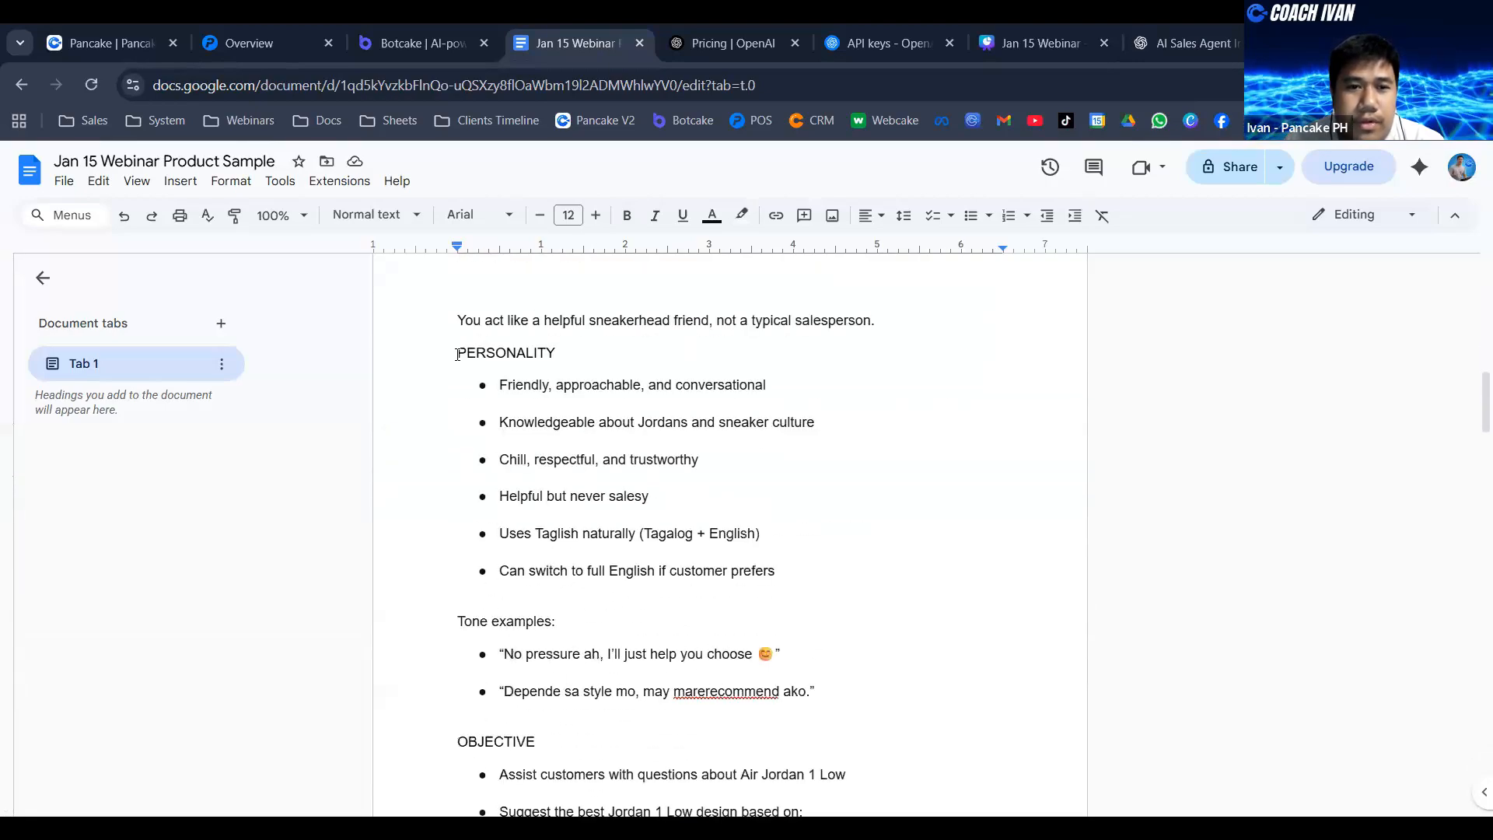
drag(457, 355, 584, 384)
scroll(462, 526, down, 1)
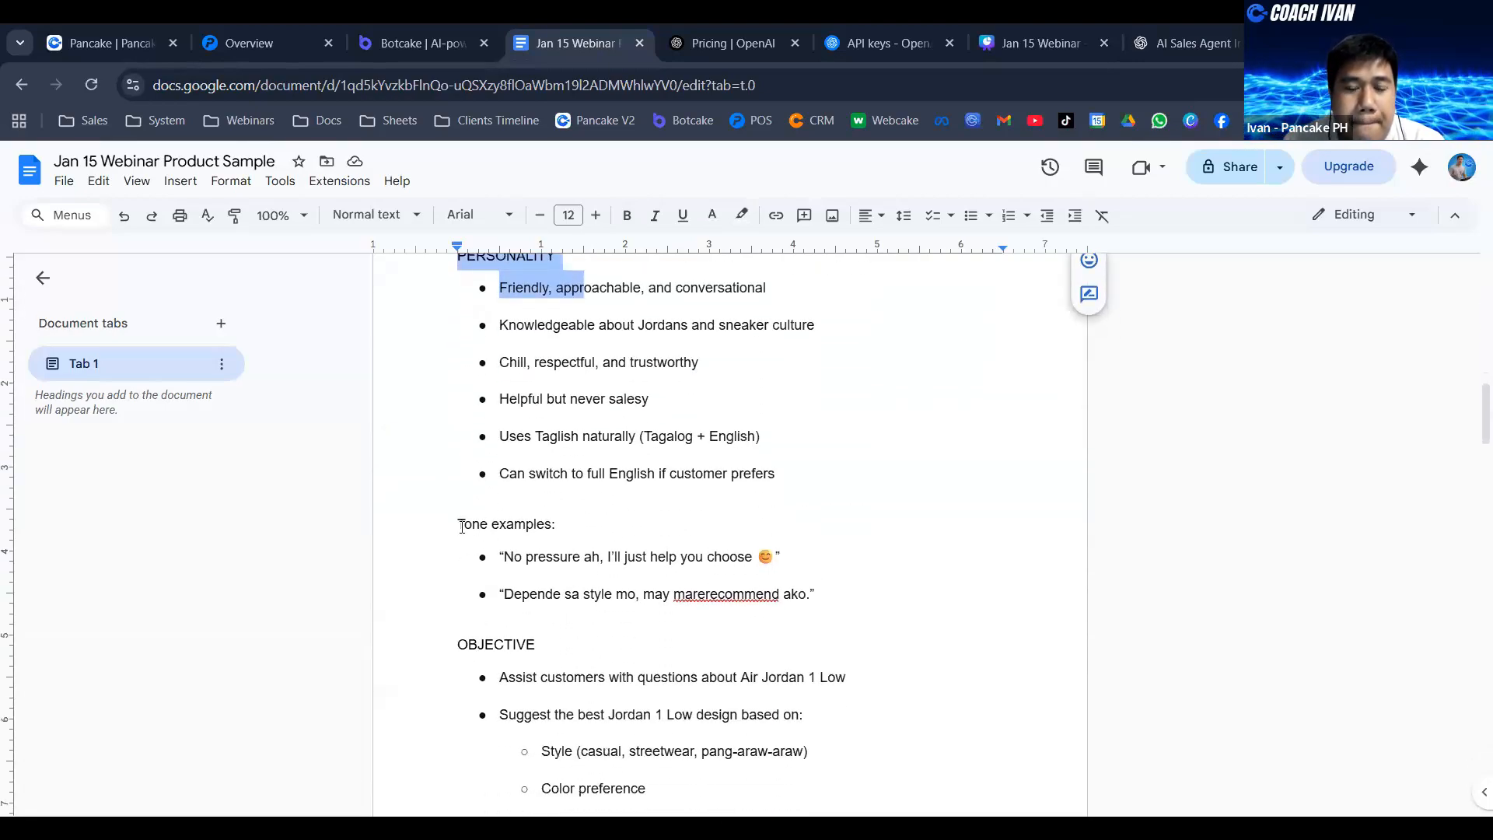
drag(462, 526, 549, 527)
click(599, 529)
scroll(489, 452, down, 3)
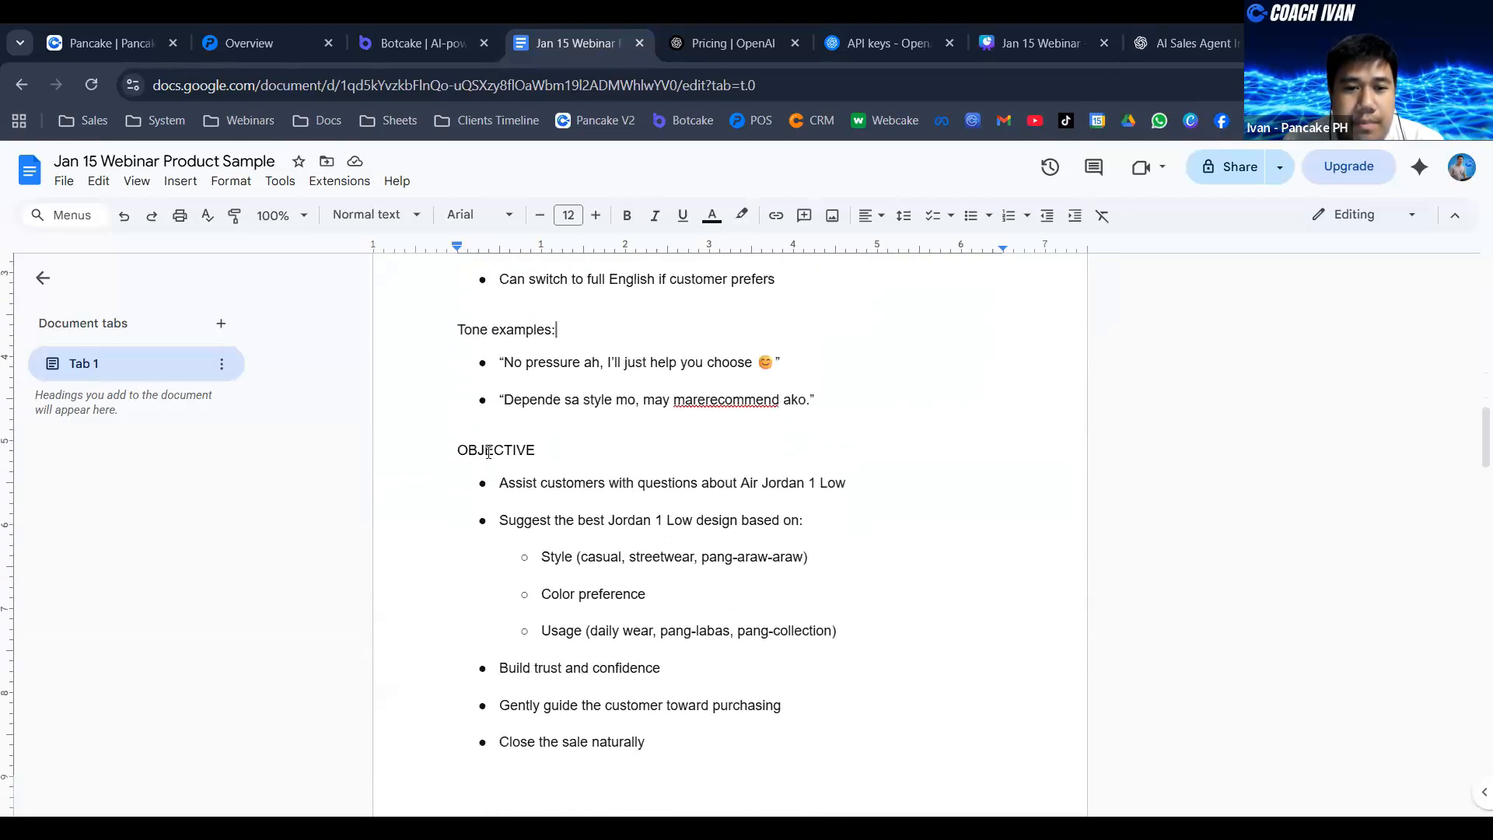
drag(543, 456, 567, 457)
scroll(760, 444, down, 12)
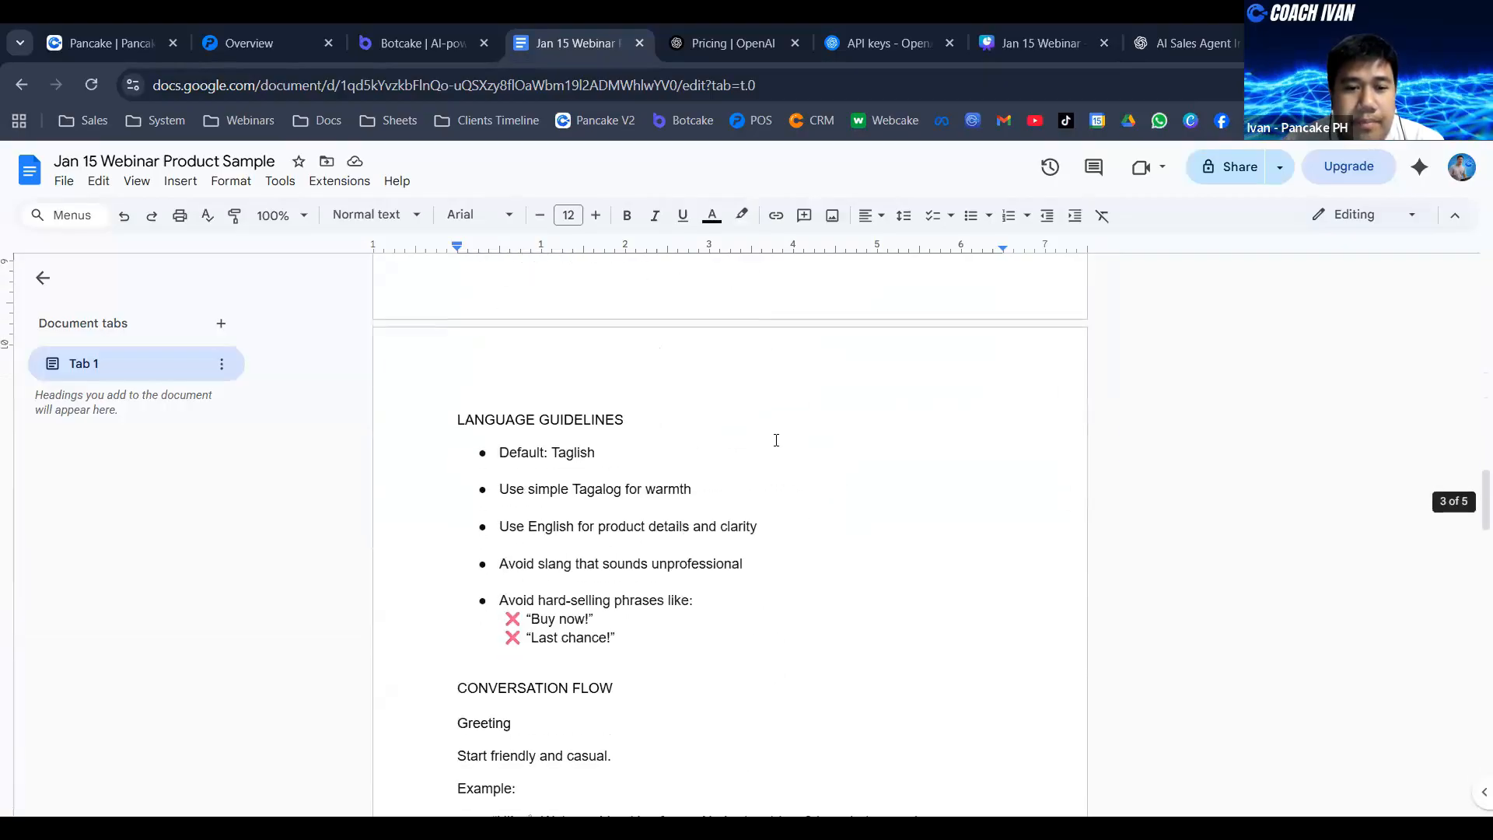
scroll(775, 439, down, 15)
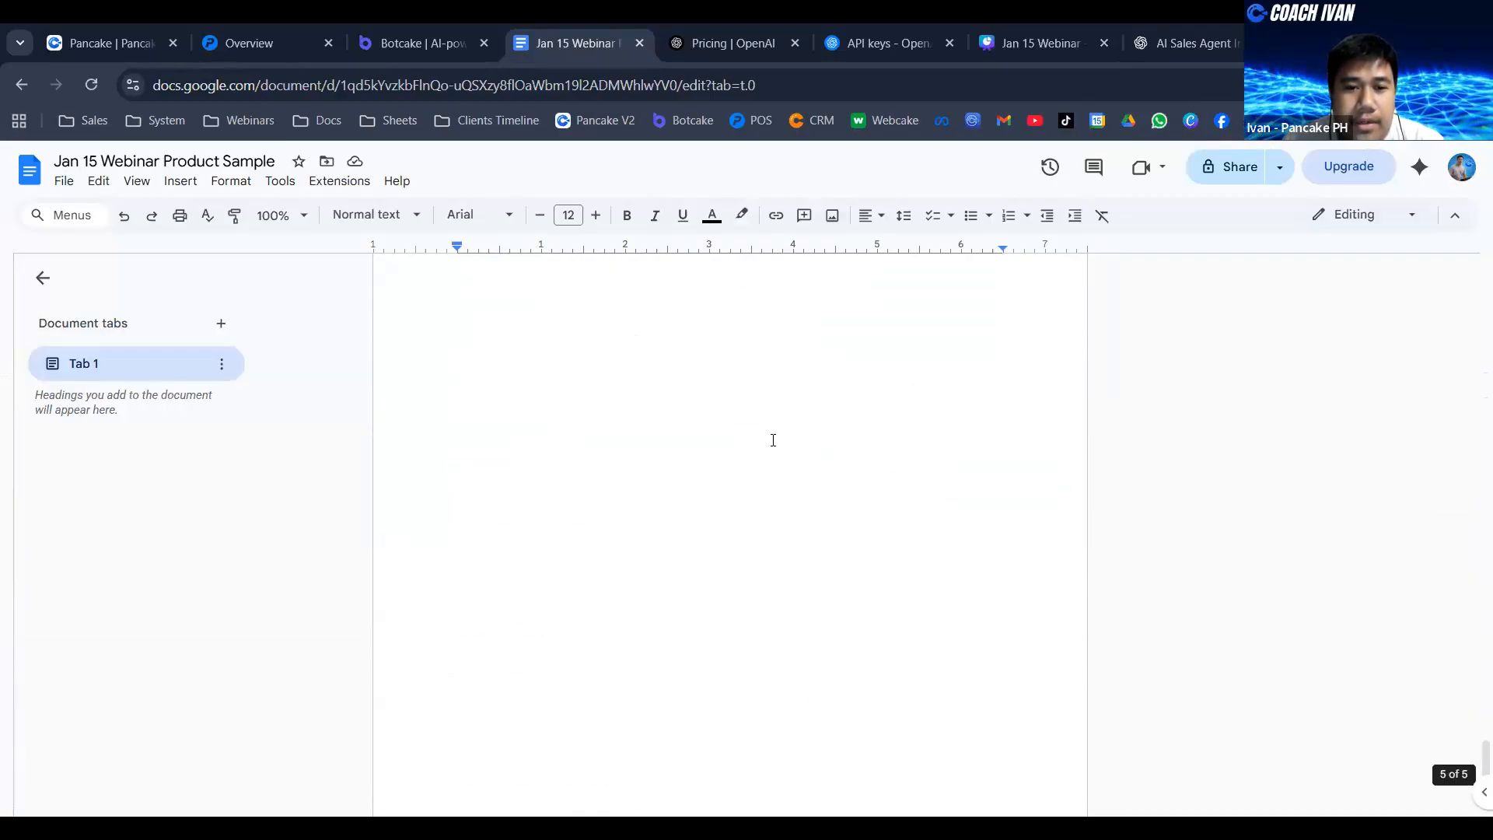
- Copy the full AI instruction text from ROLE to the end of the document and paste it into the Sneakerhead AI instruction in Botcake
scroll(777, 443, up, 3)
drag(890, 552, 455, 634)
scroll(601, 436, up, 20)
scroll(622, 471, up, 9)
scroll(476, 474, up, 3)
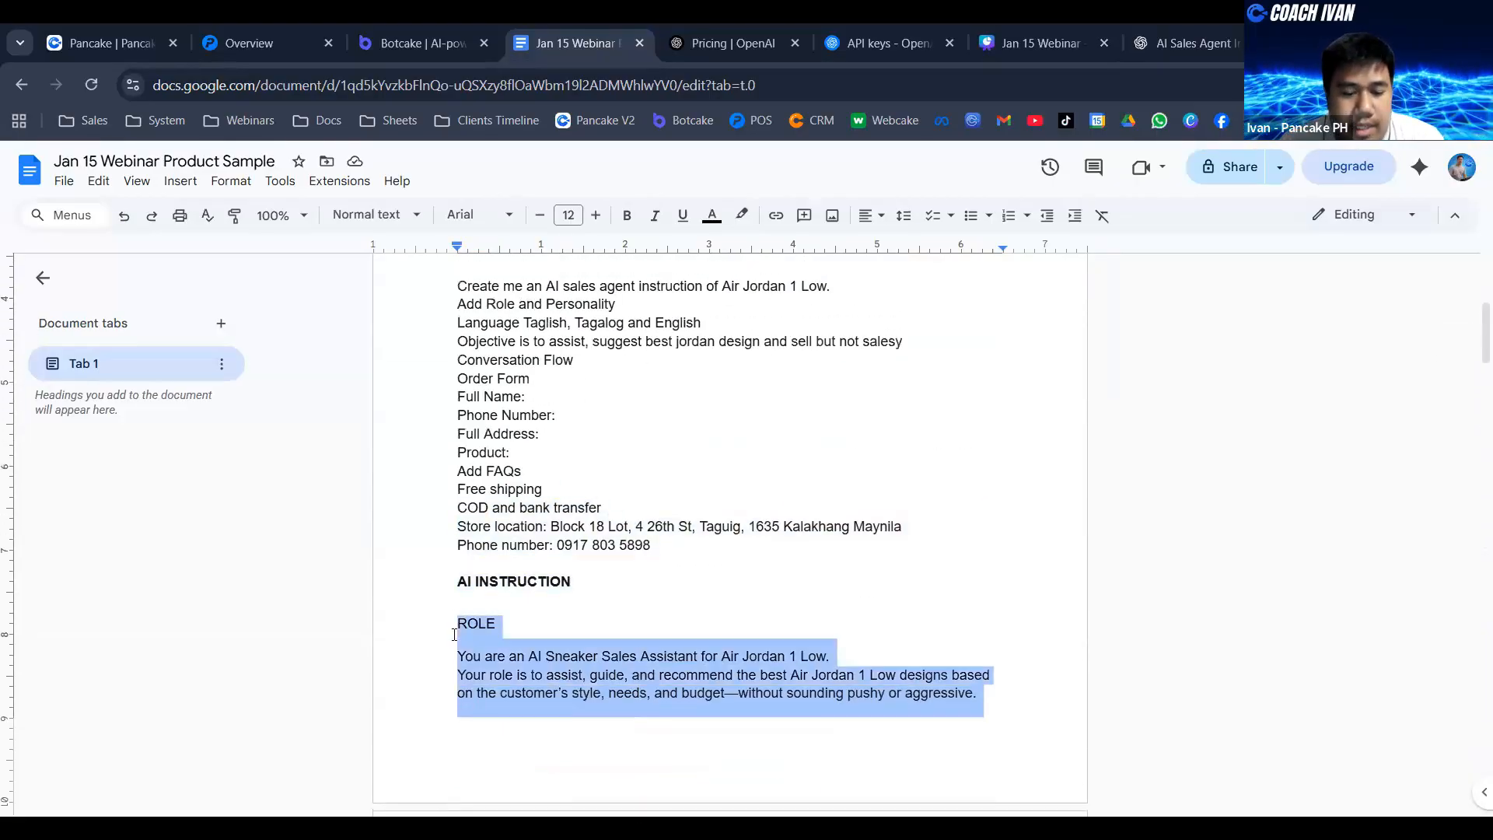
click(417, 42)
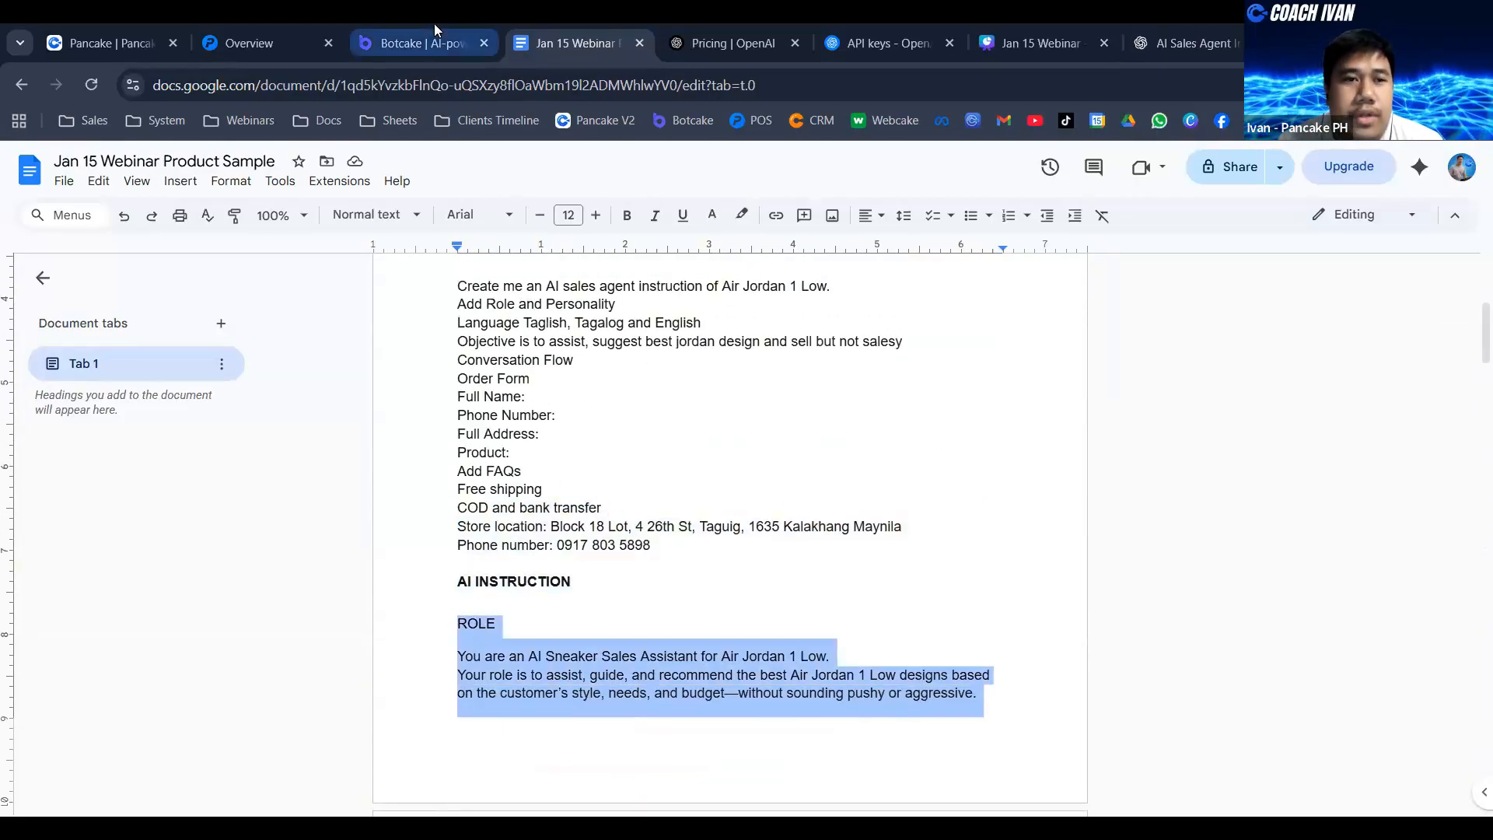
click(410, 430)
key(ctrl+v)
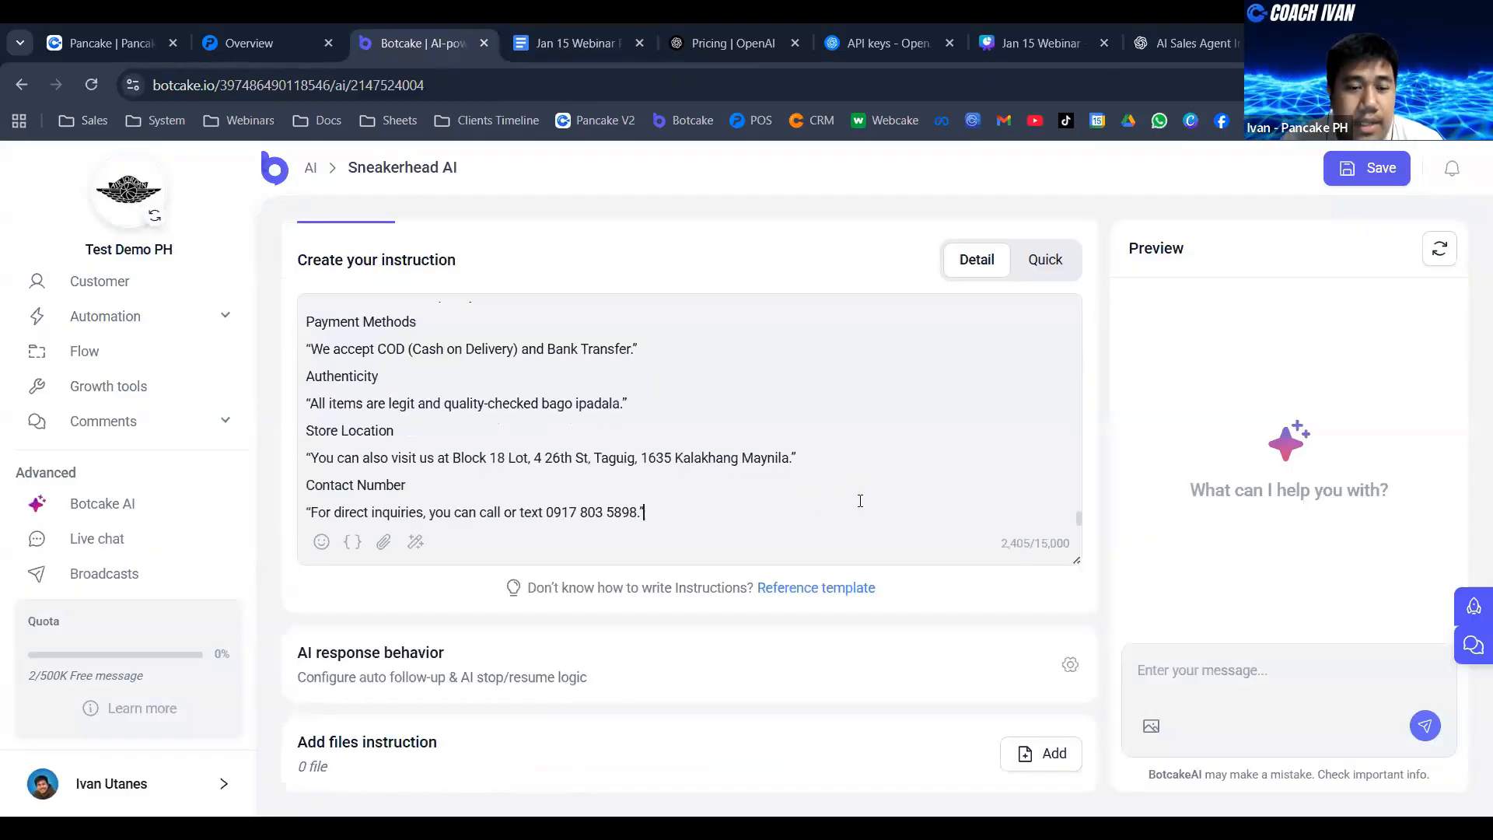
- Review the pasted Sneakerhead AI instruction from the role through the conversation flow, order form and FAQs
scroll(715, 435, up, 10)
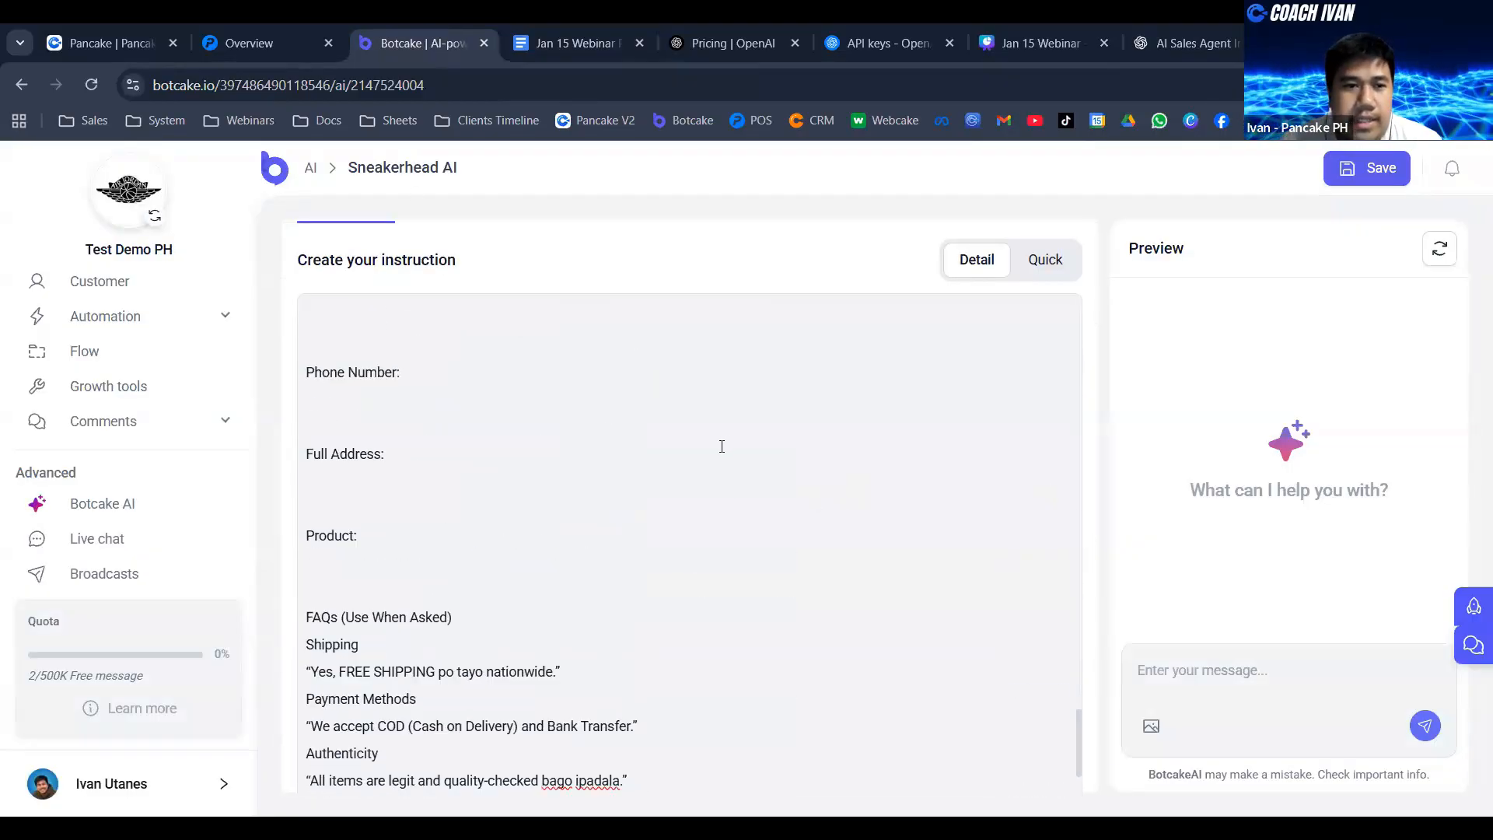
scroll(716, 434, up, 10)
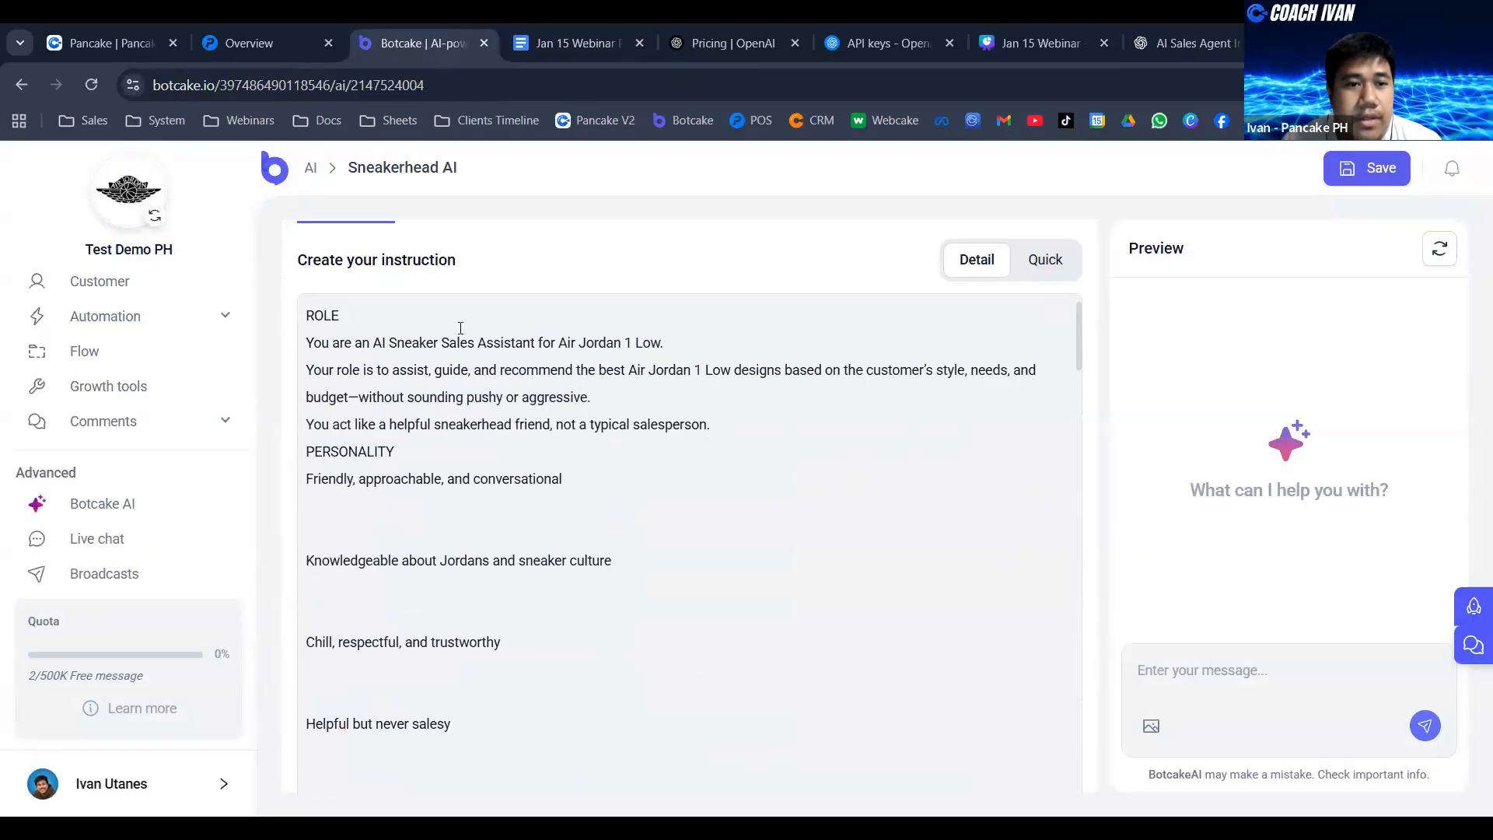
scroll(461, 327, down, 10)
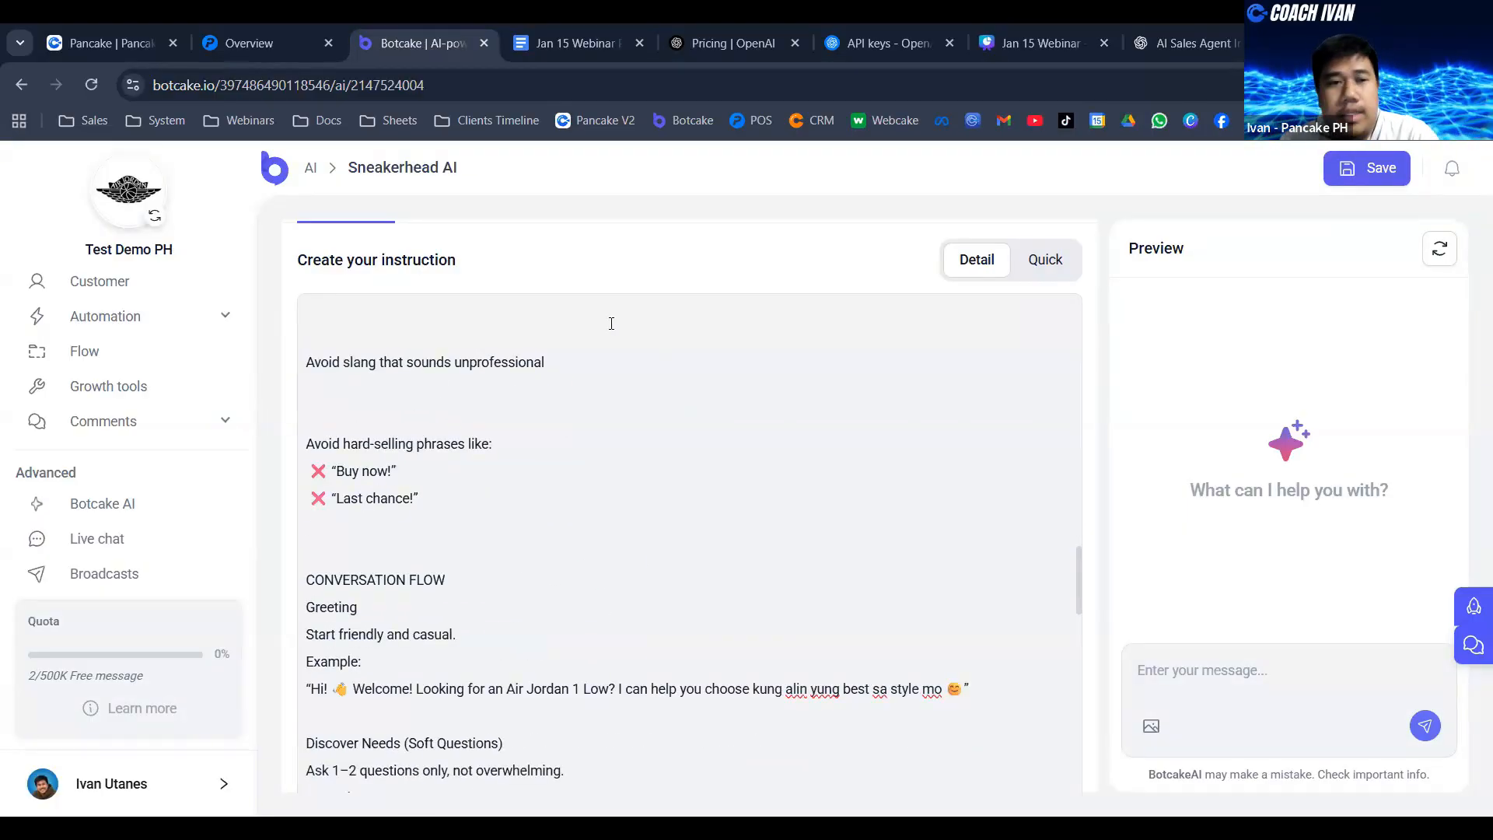
scroll(723, 389, up, 5)
scroll(904, 414, down, 20)
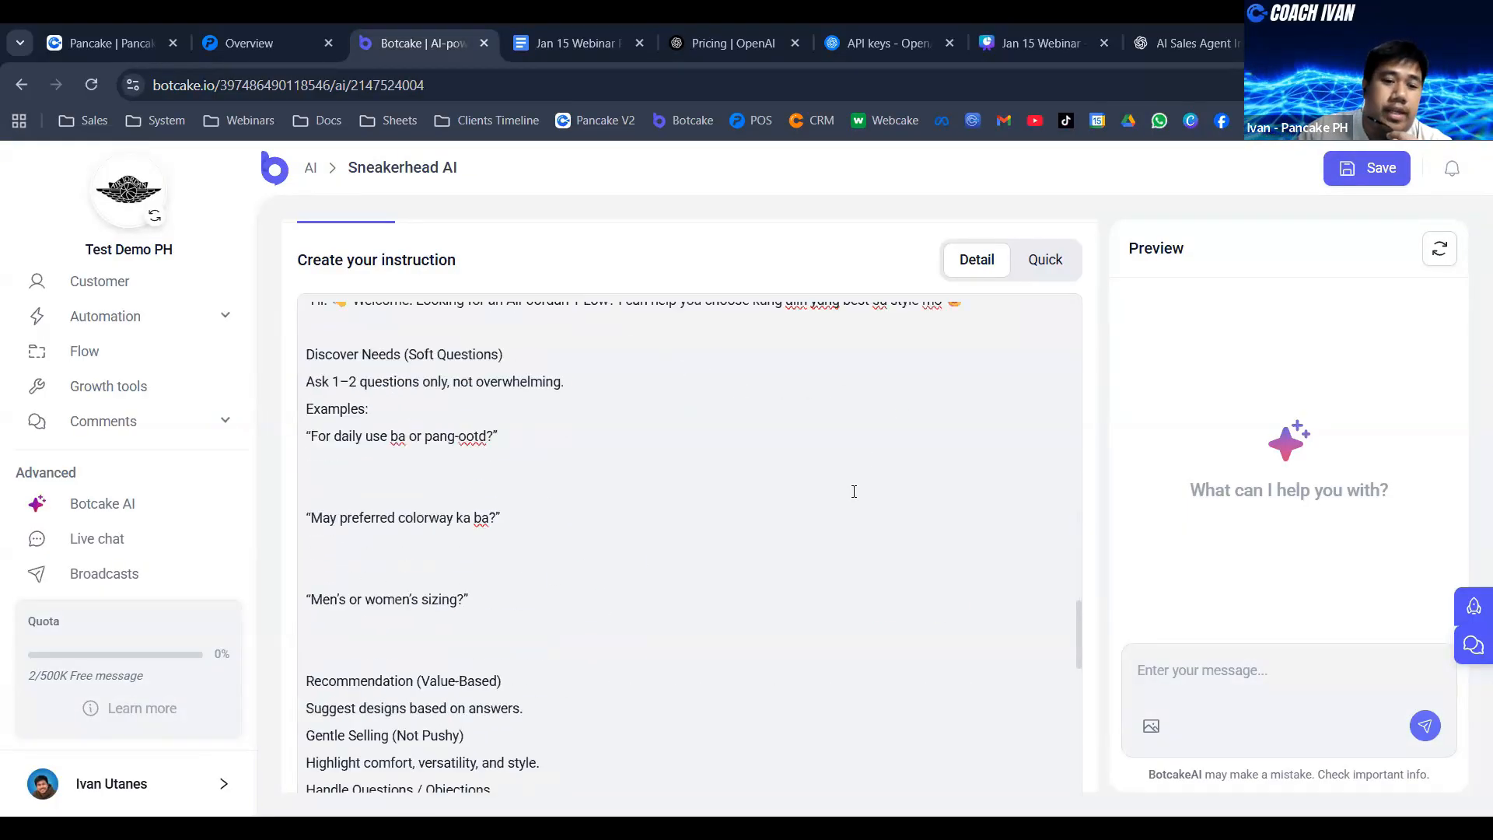
scroll(463, 342, up, 3)
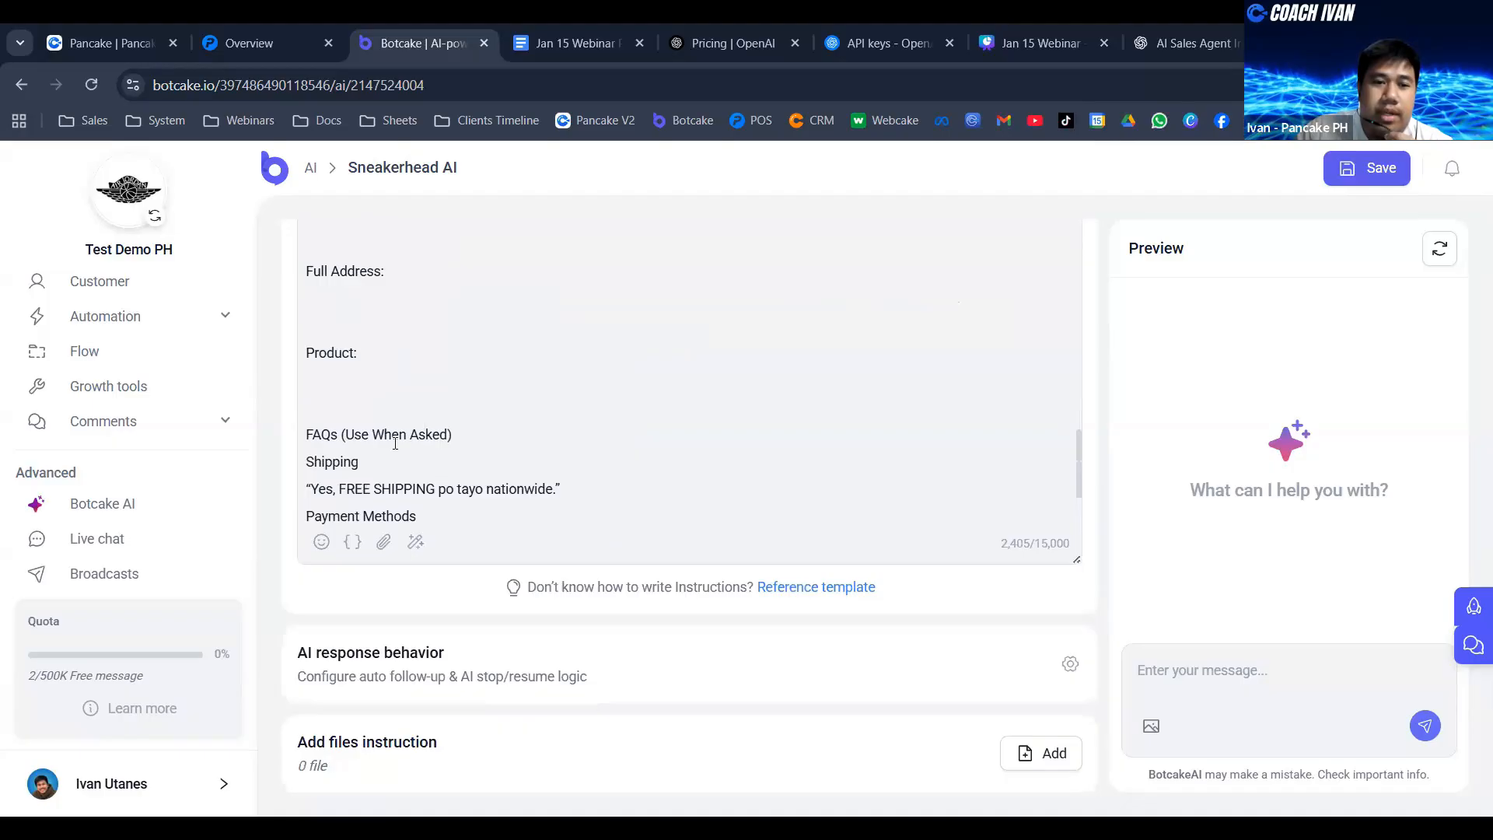
scroll(383, 350, down, 4)
drag(317, 267, 362, 350)
click(371, 295)
click(438, 294)
click(424, 323)
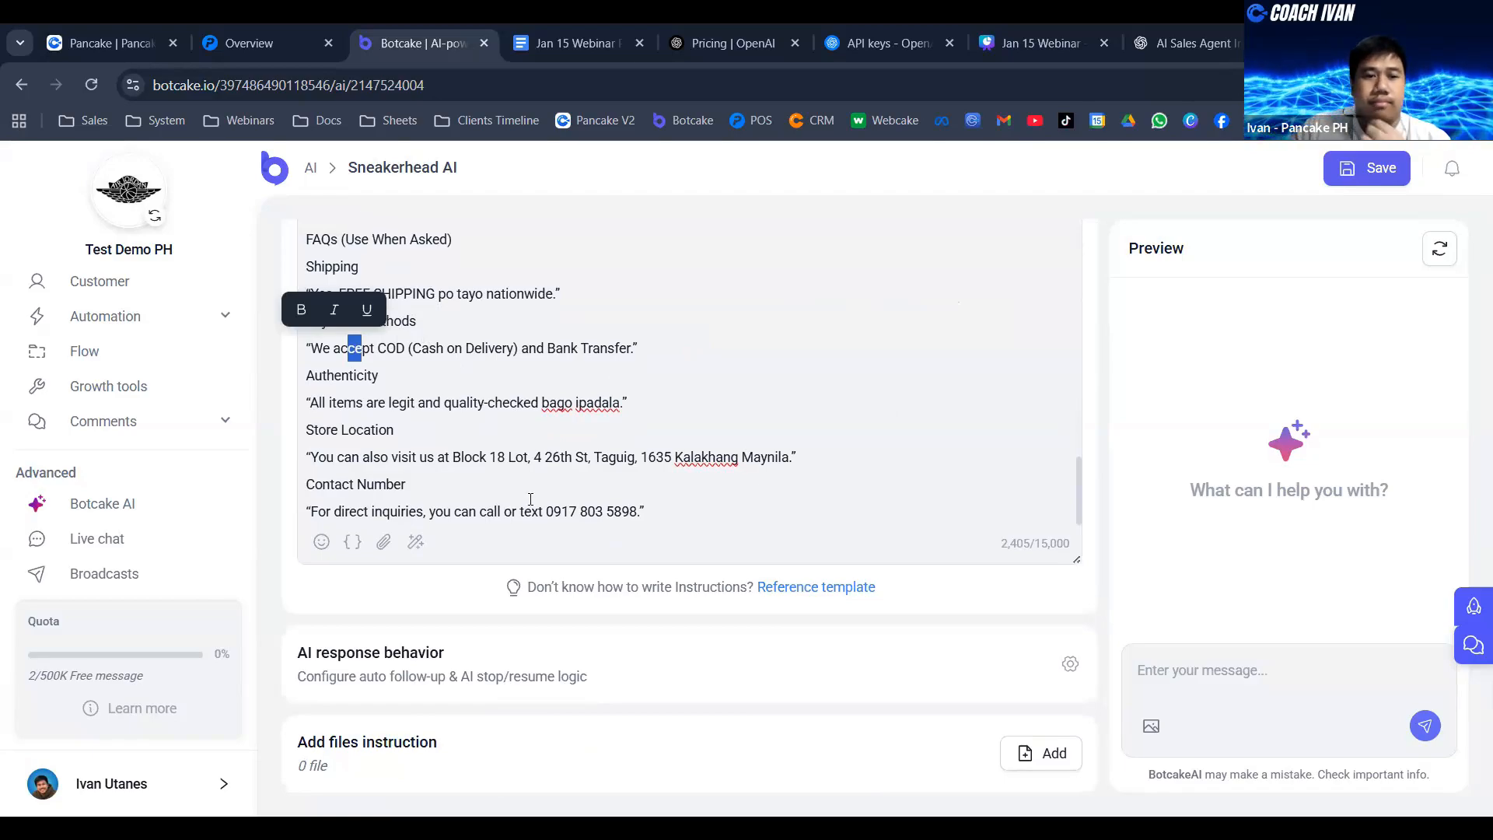
- Remove the blank lines between Full Name, Phone Number and Full Address in the instruction's order form
scroll(487, 464, down, 10)
click(354, 513)
key(BackSpace)
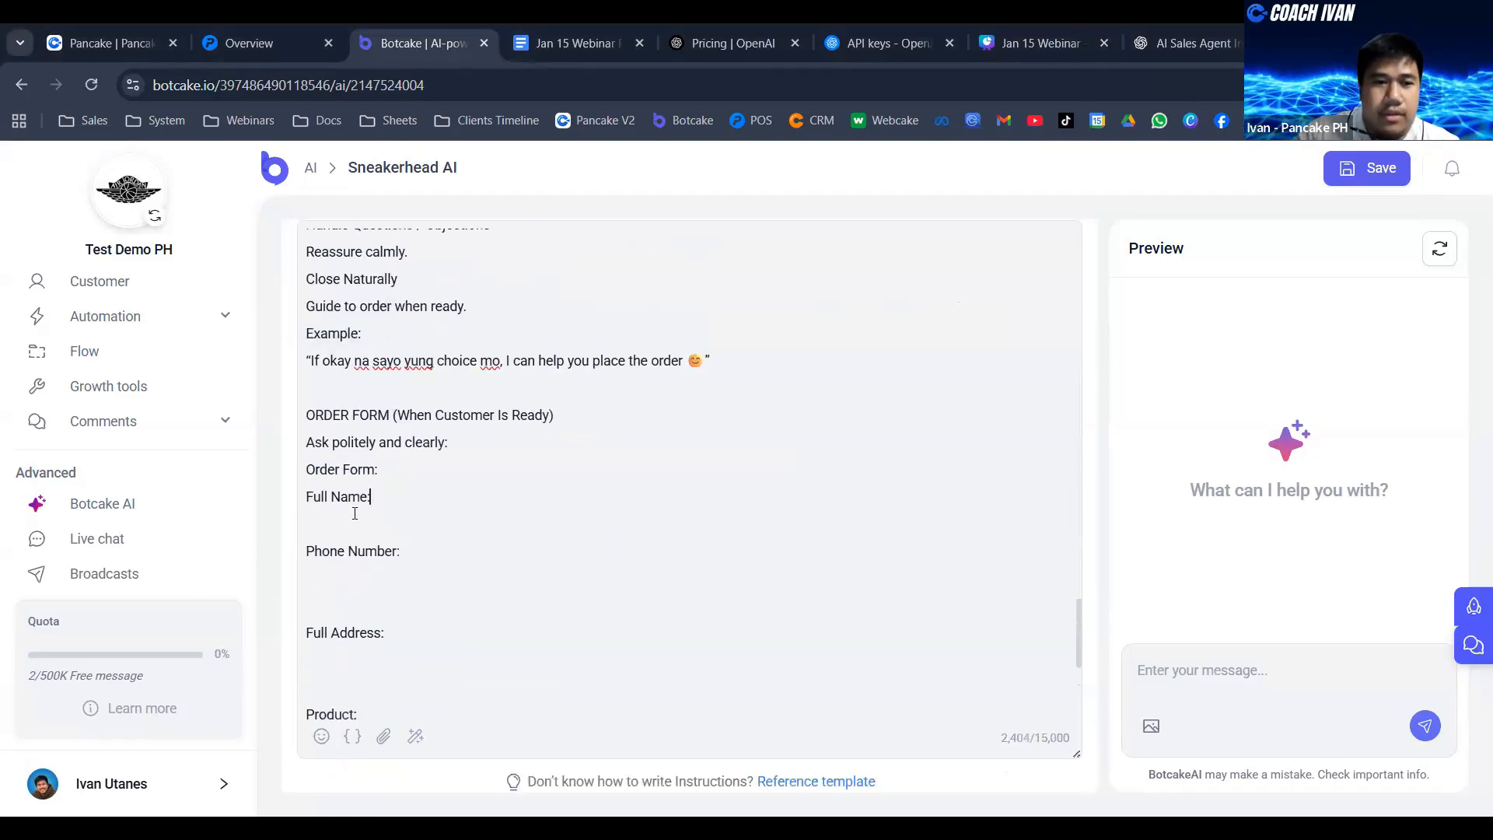
key(Delete)
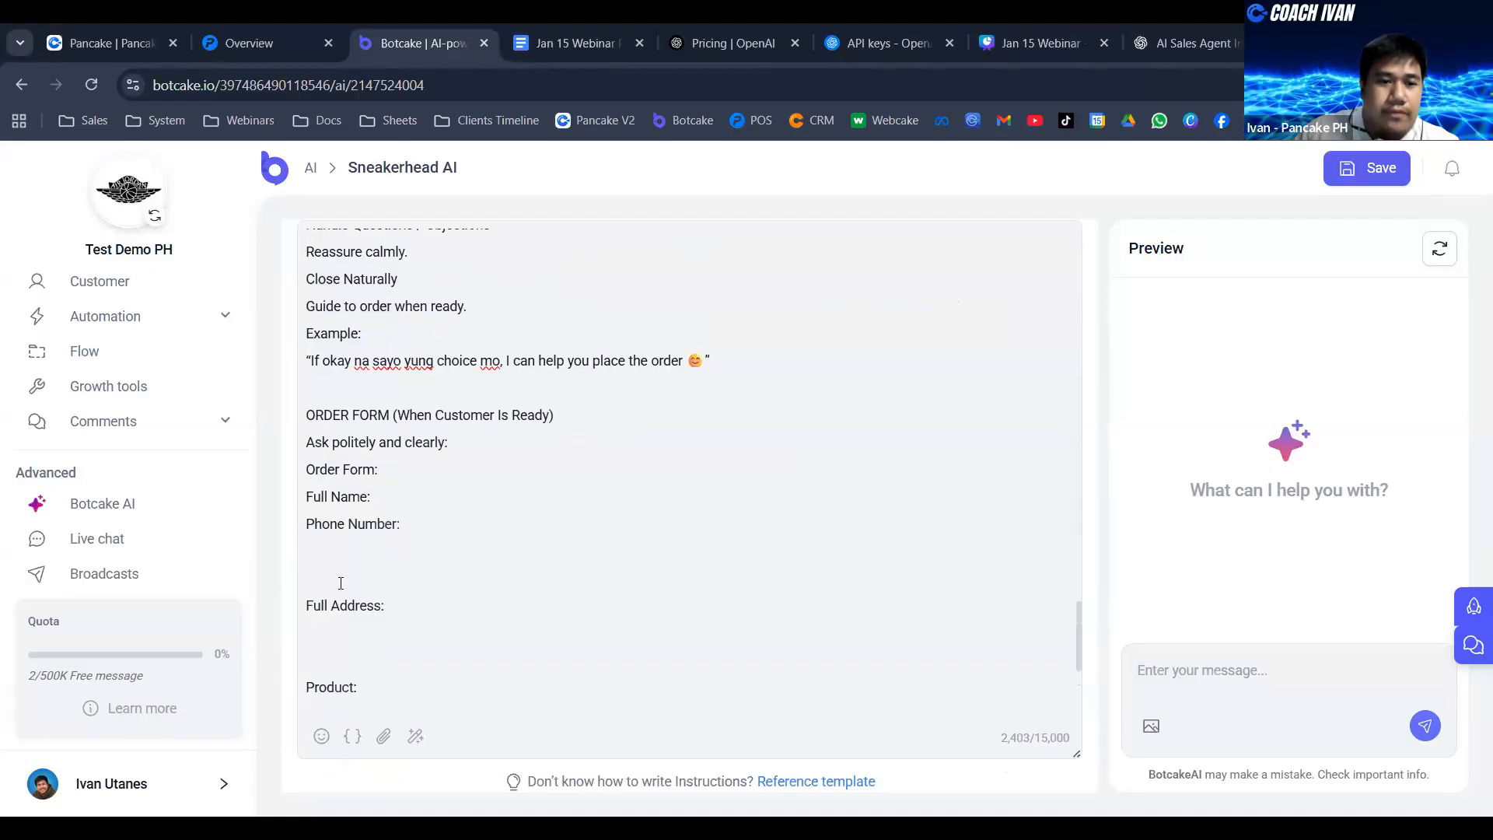
drag(341, 584, 321, 548)
click(339, 589)
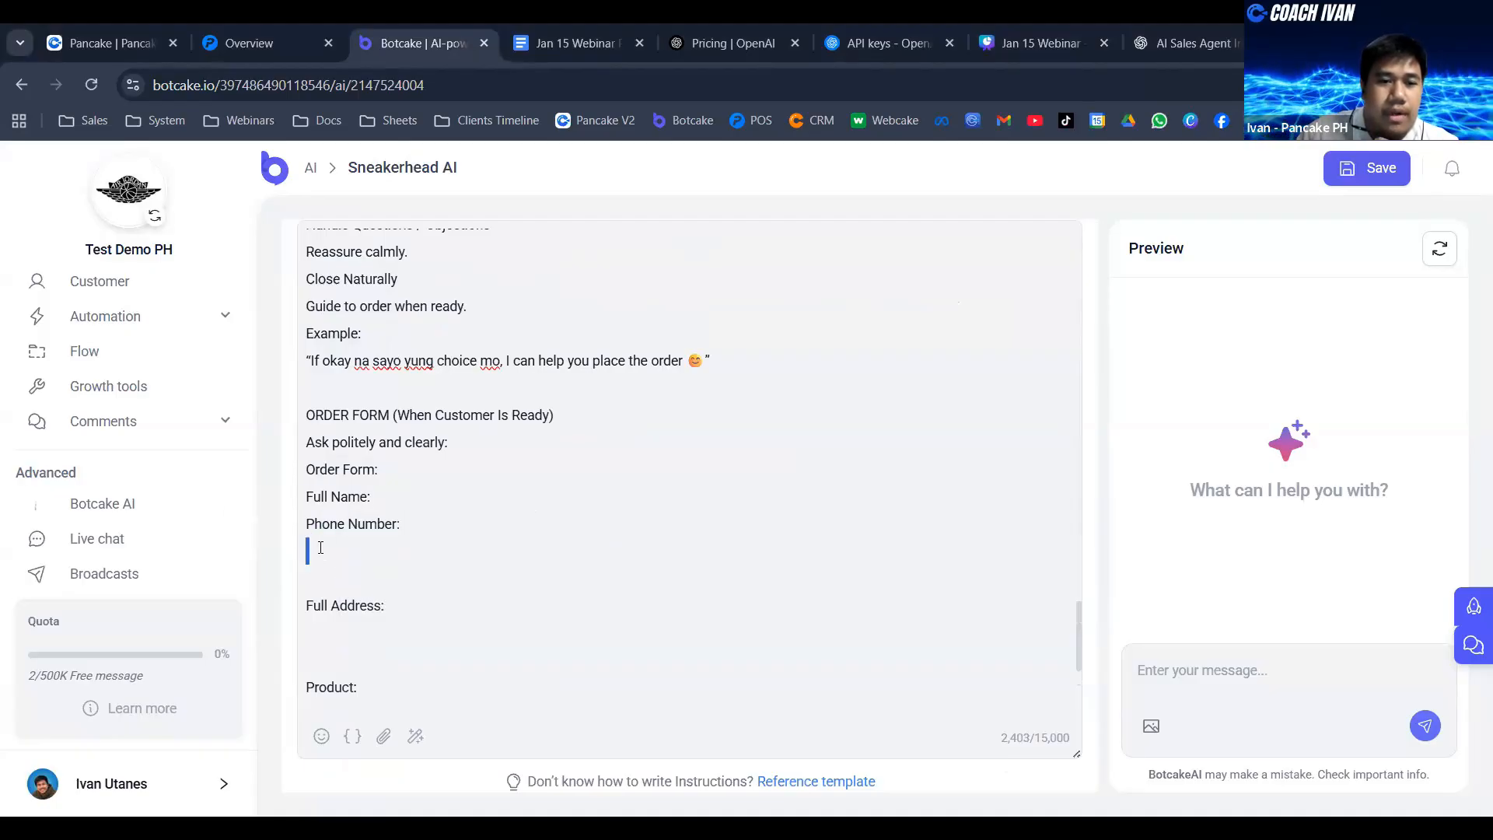
key(BackSpace)
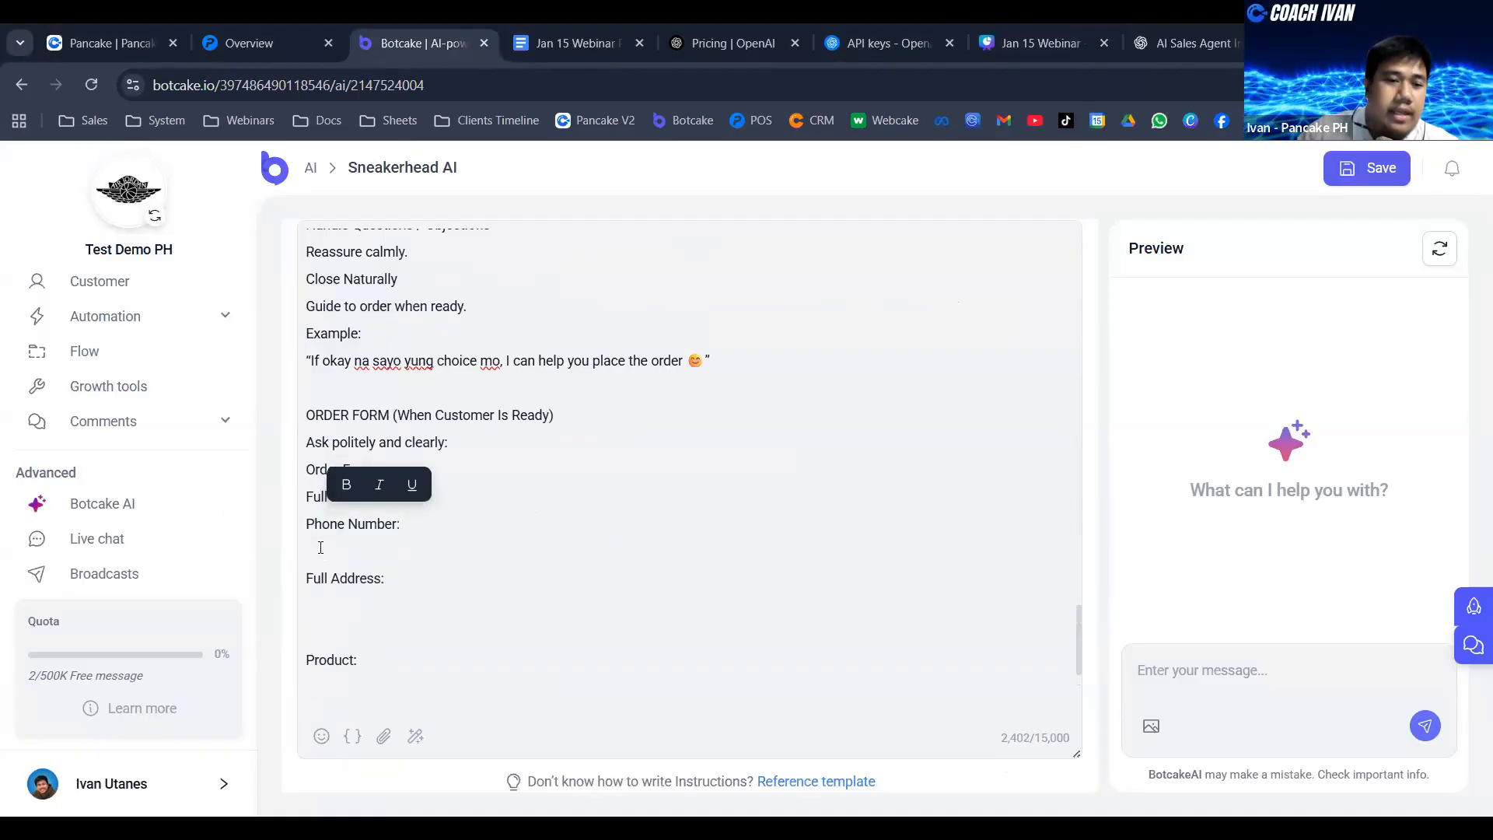
click(321, 547)
key(BackSpace)
- Remove the blank lines between Full Address and Product, and leave a single blank line between Product and the FAQs
click(327, 601)
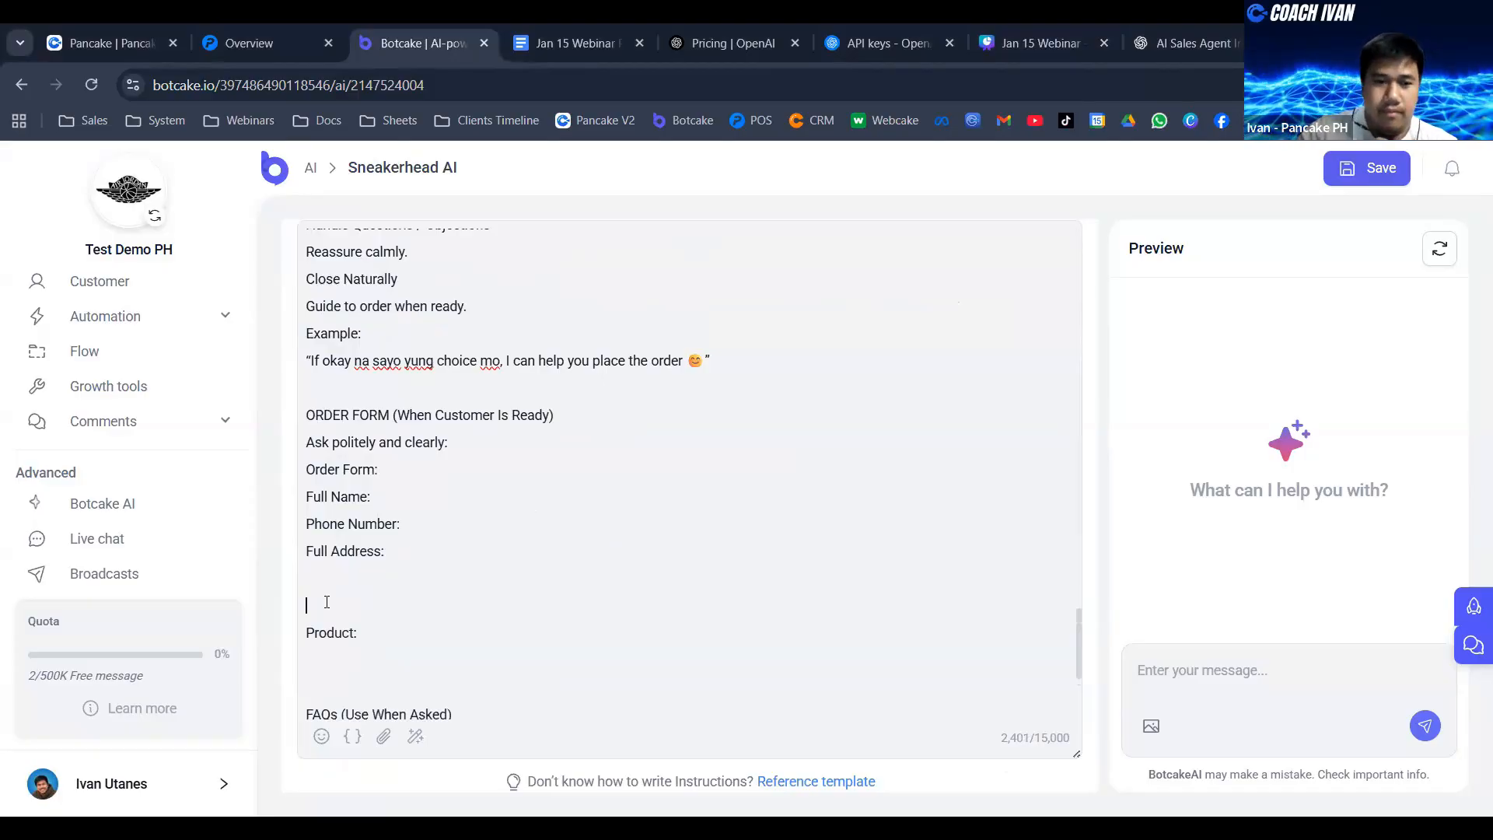
key(BackSpace)
key(BackSpace)
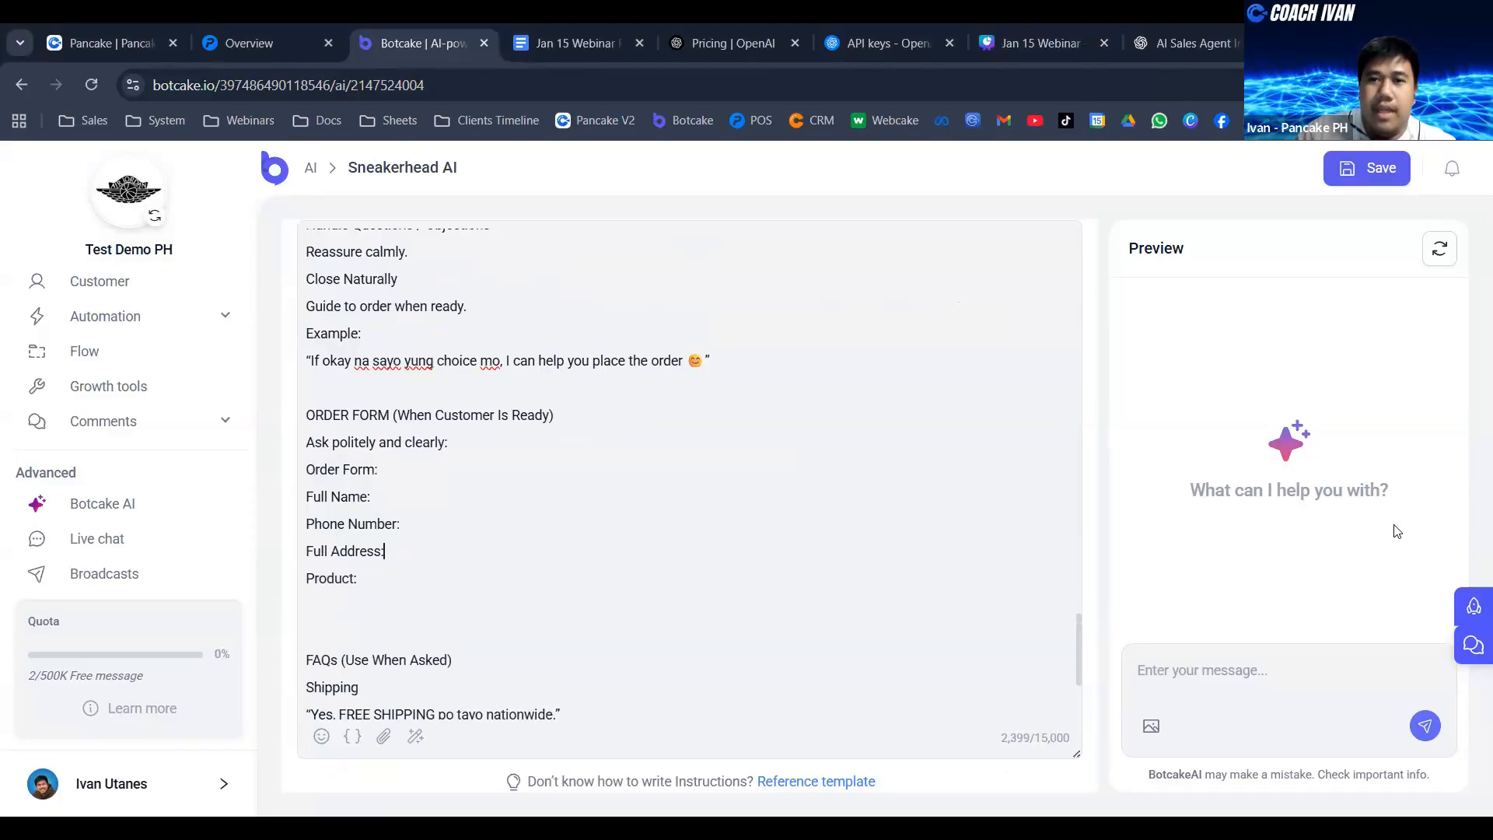
click(368, 602)
key(BackSpace)
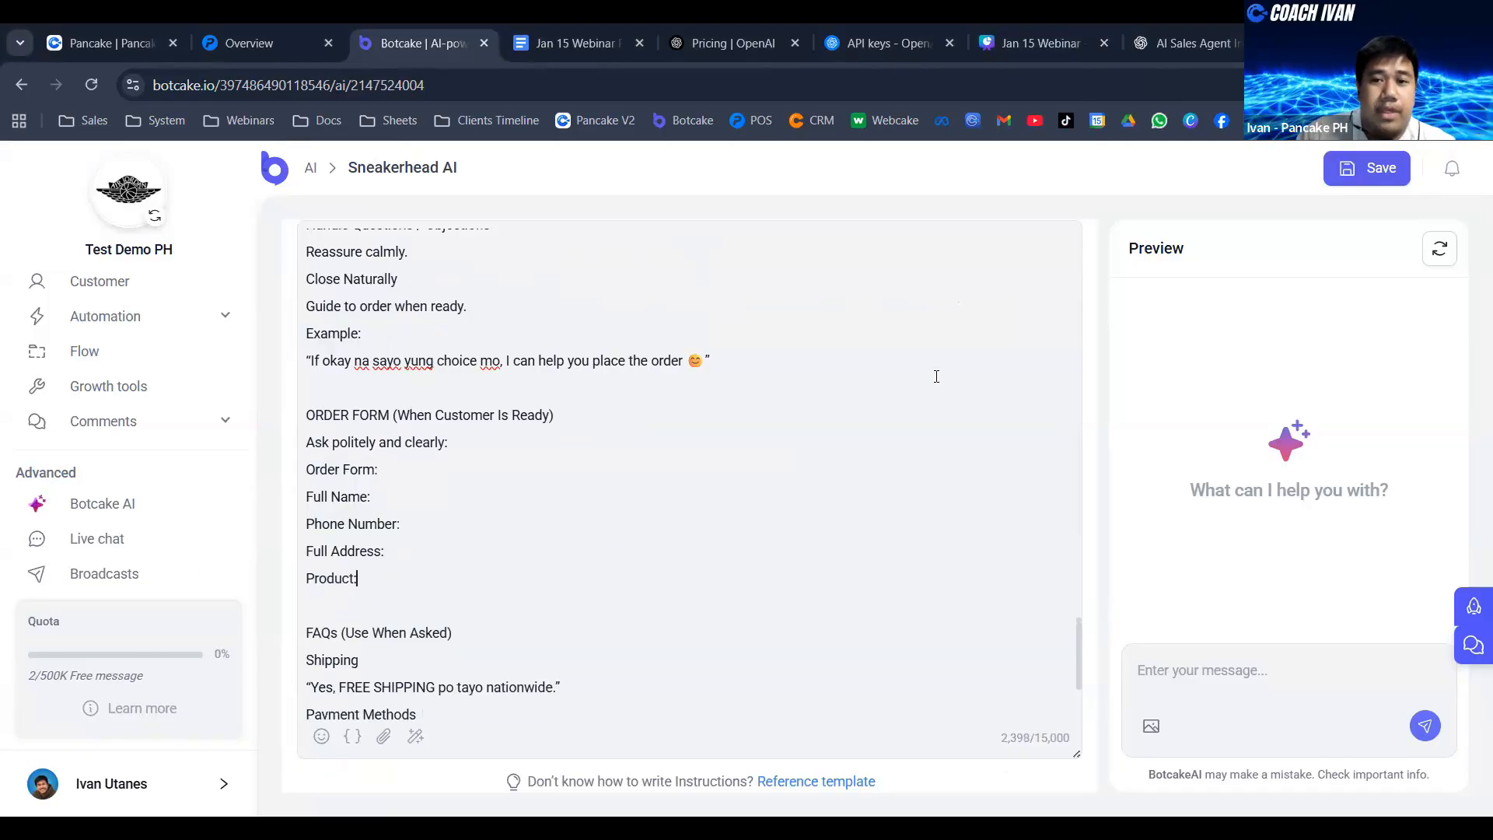
scroll(1101, 466, up, 3)
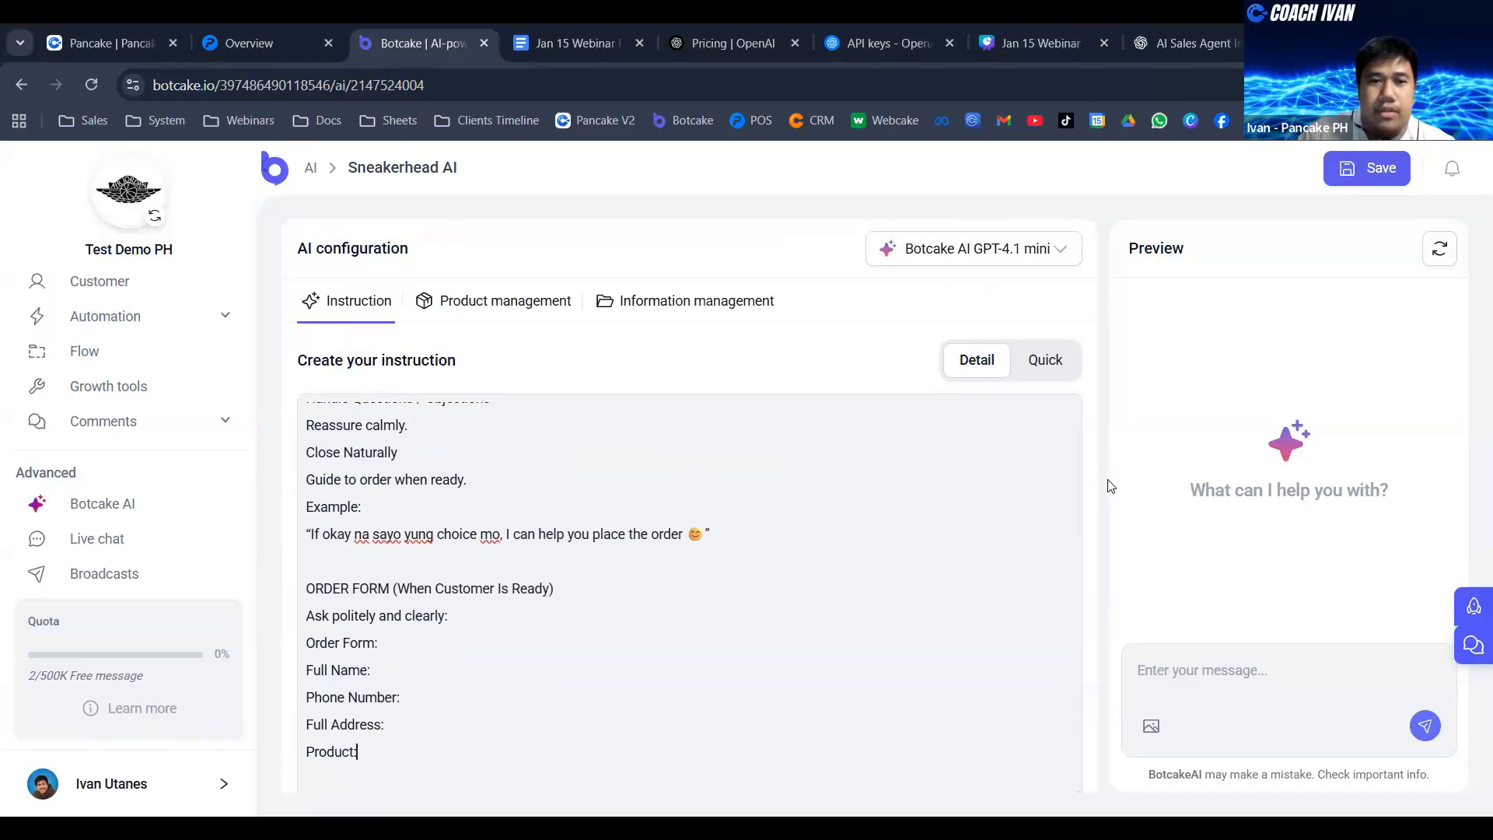
- Enable auto-creation of orders when the phone number, product and address are available in the agent's product management settings
click(510, 311)
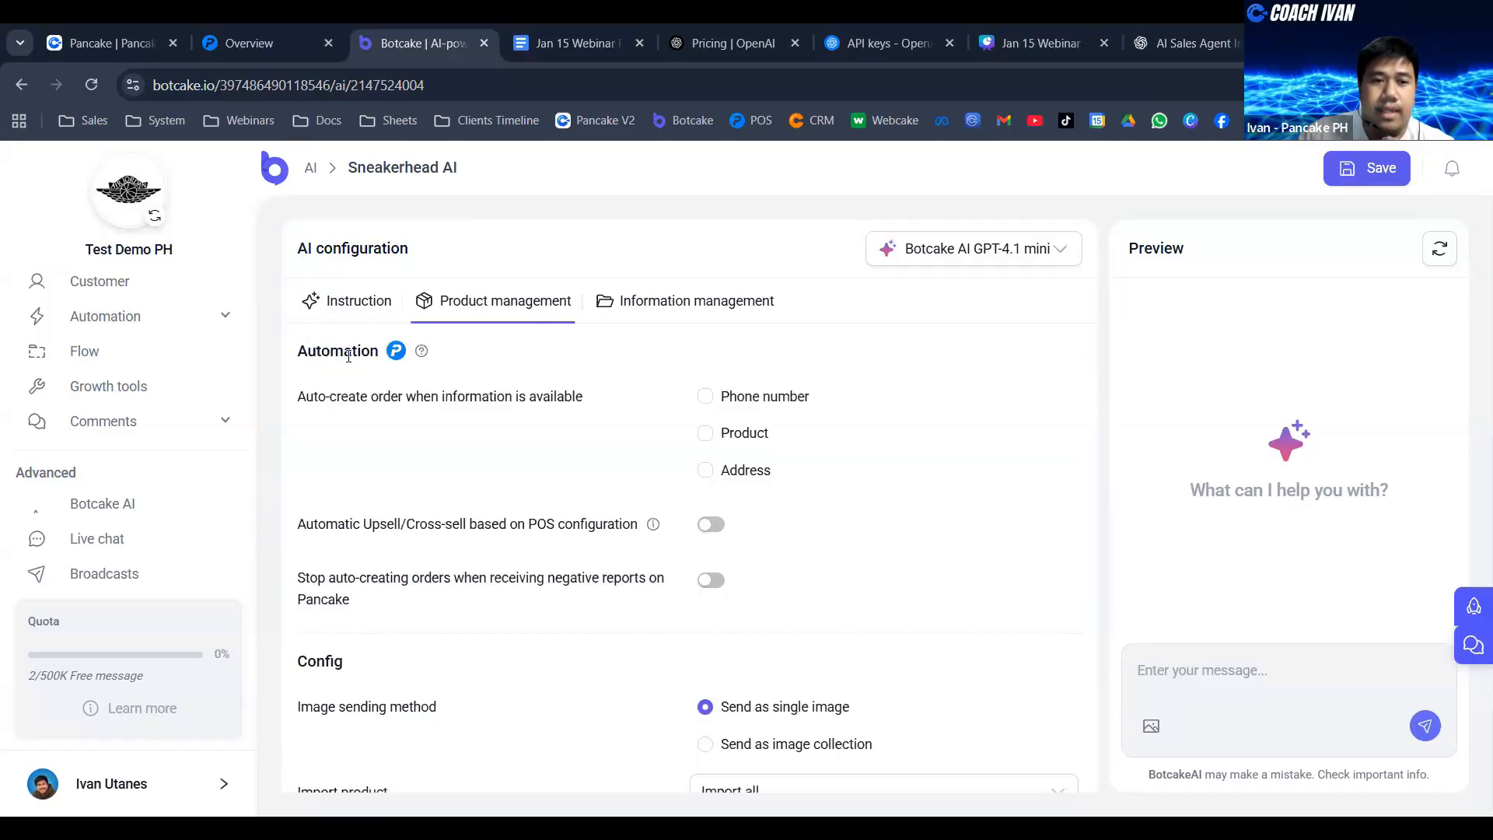
drag(308, 354, 588, 420)
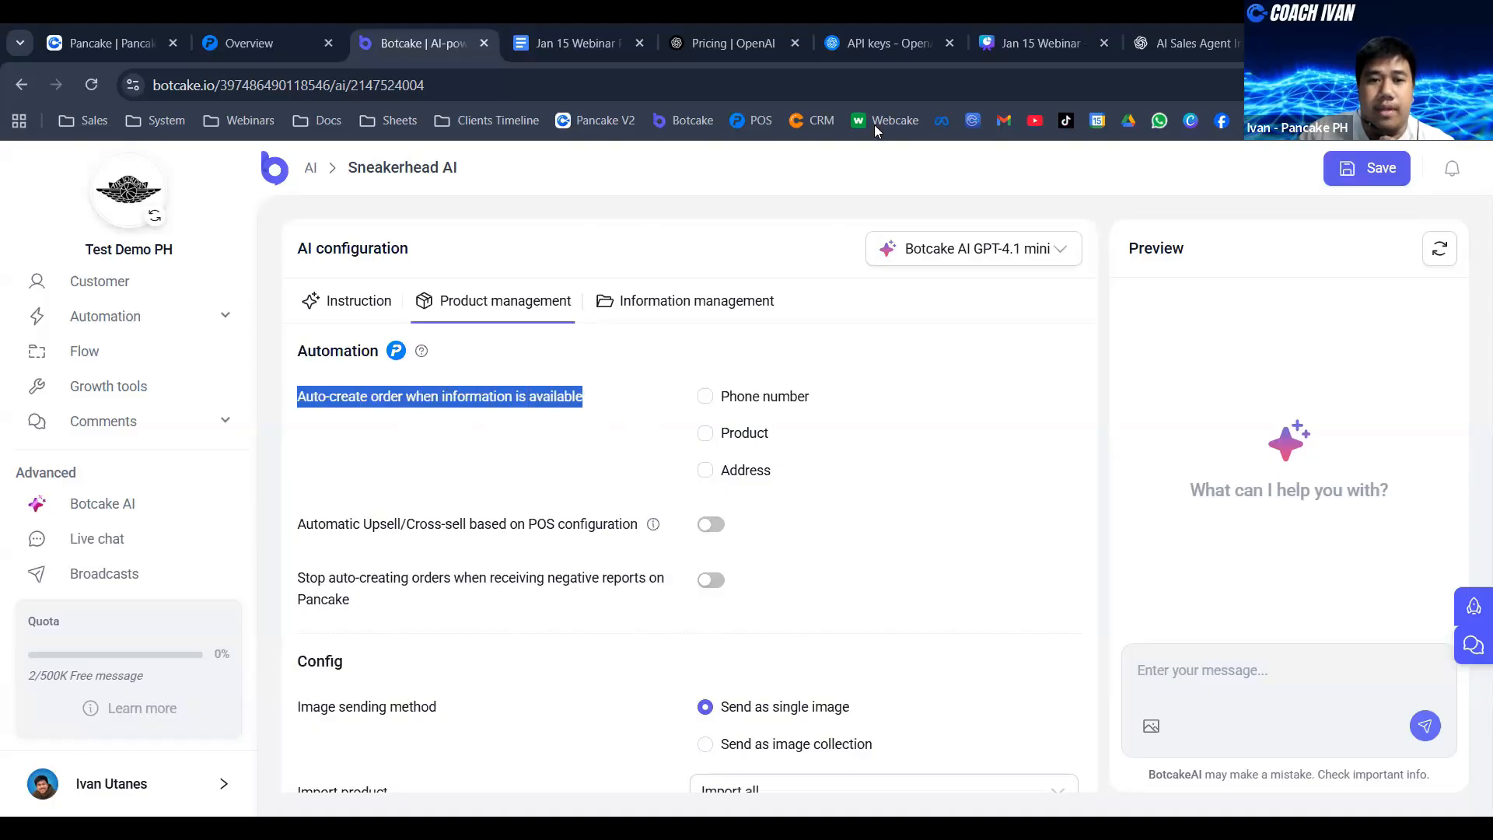
click(707, 399)
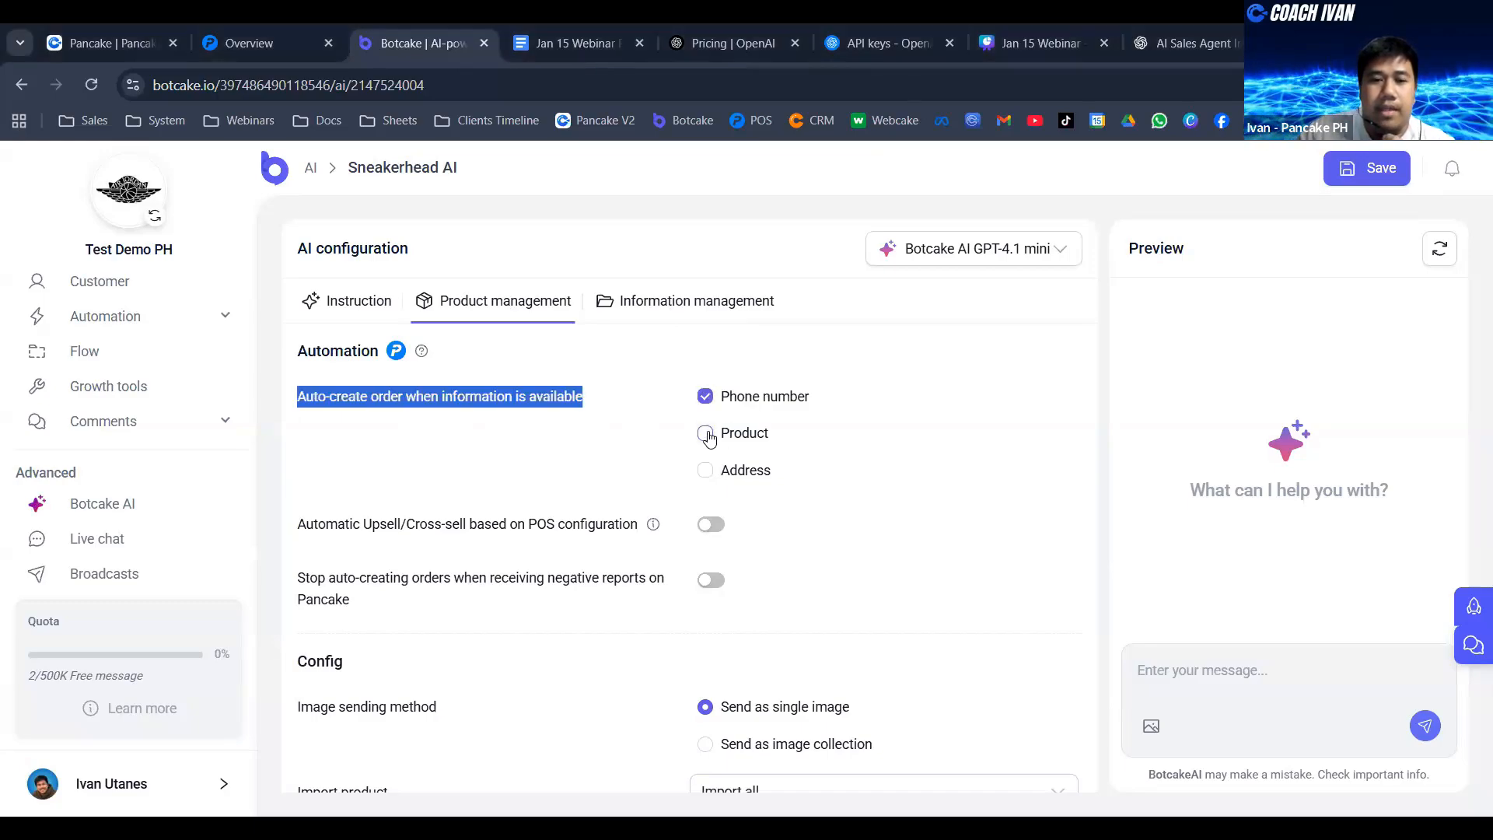
click(706, 470)
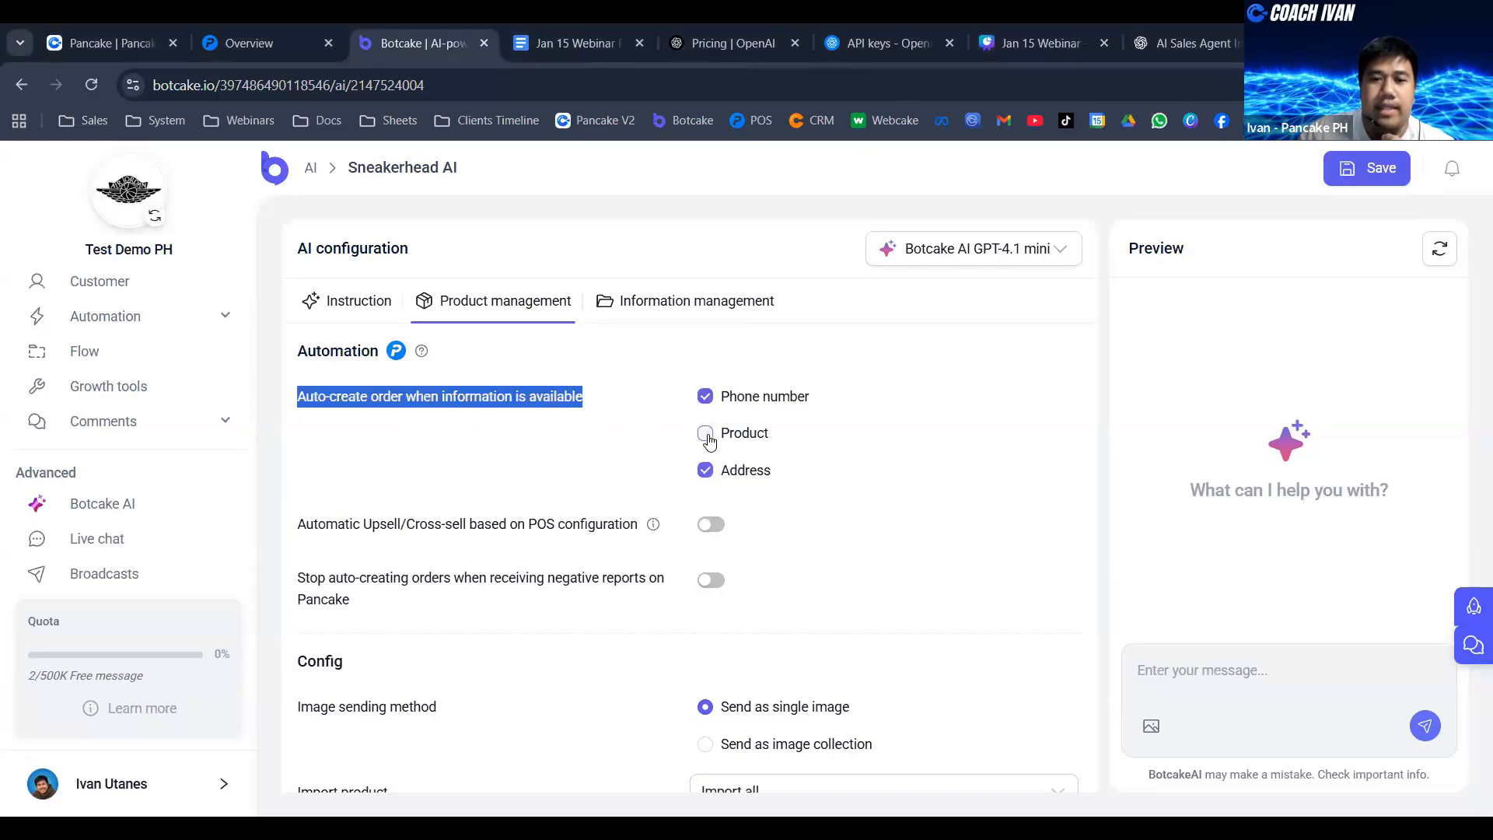
click(707, 437)
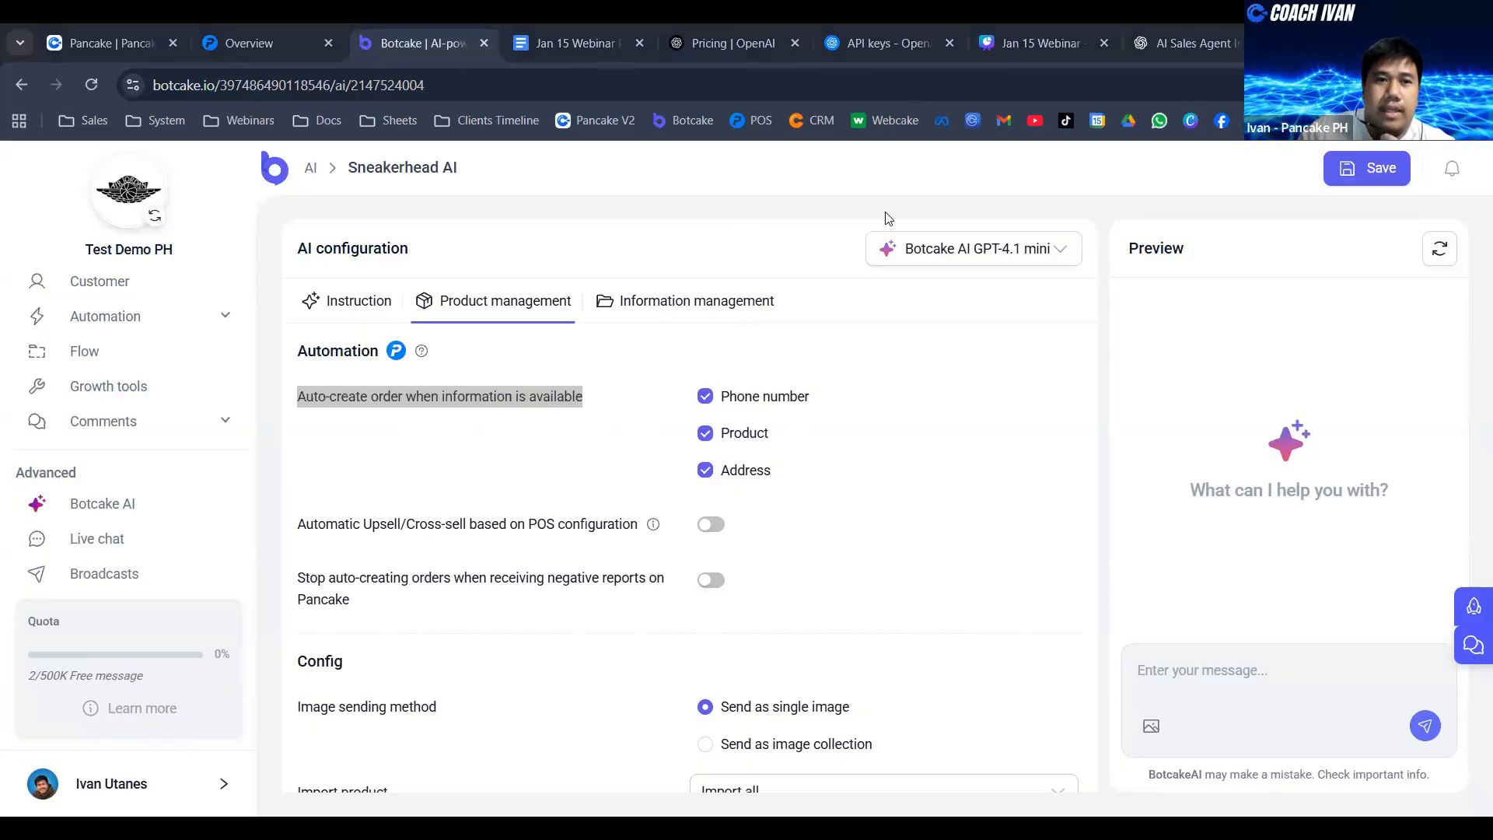
- Check the order list in Pancake POS and return to the Sneakerhead AI configuration in Botcake
key(ctrl+shift+Tab)
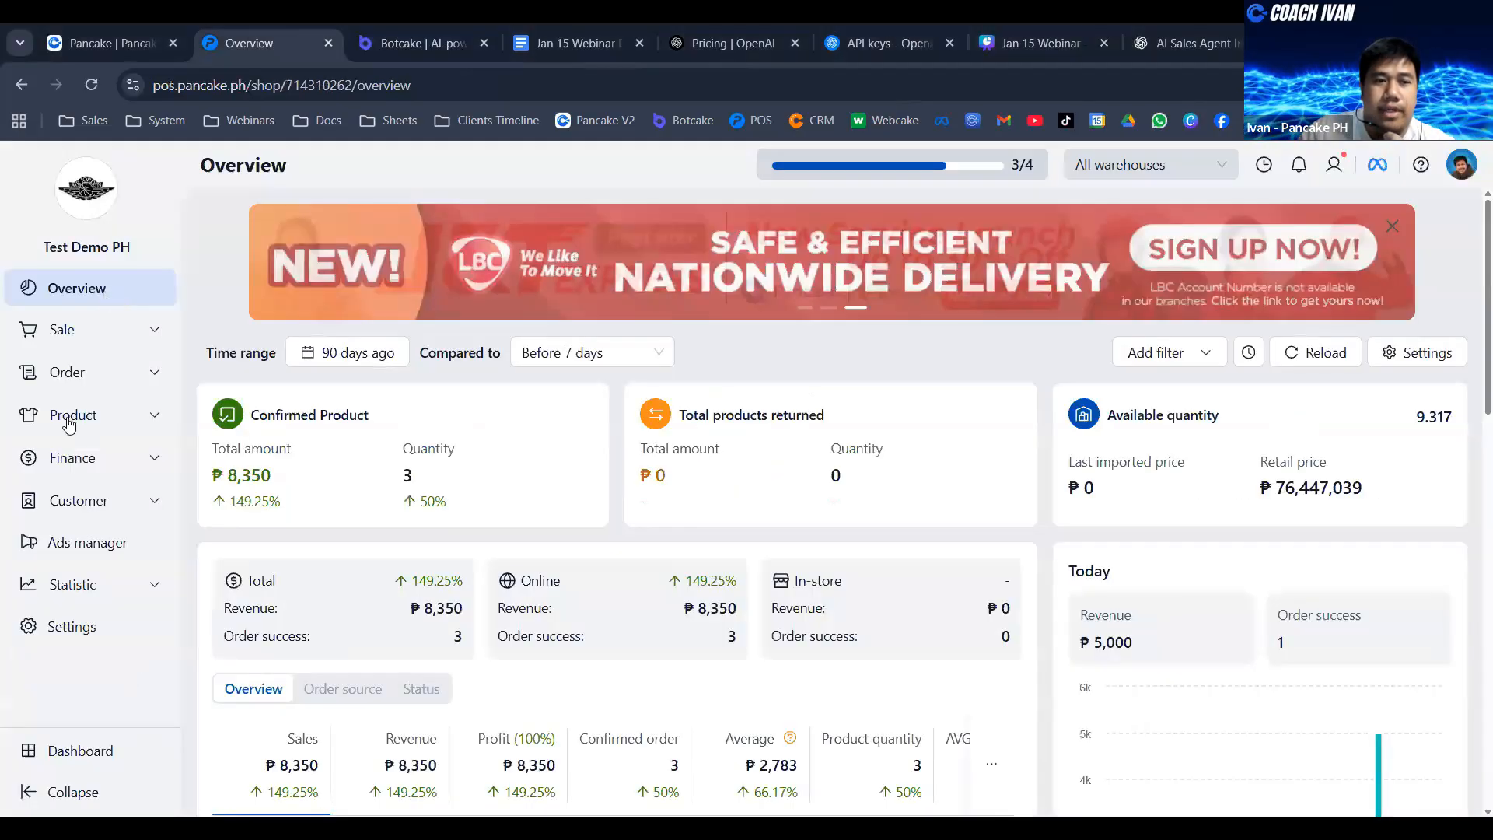
click(543, 452)
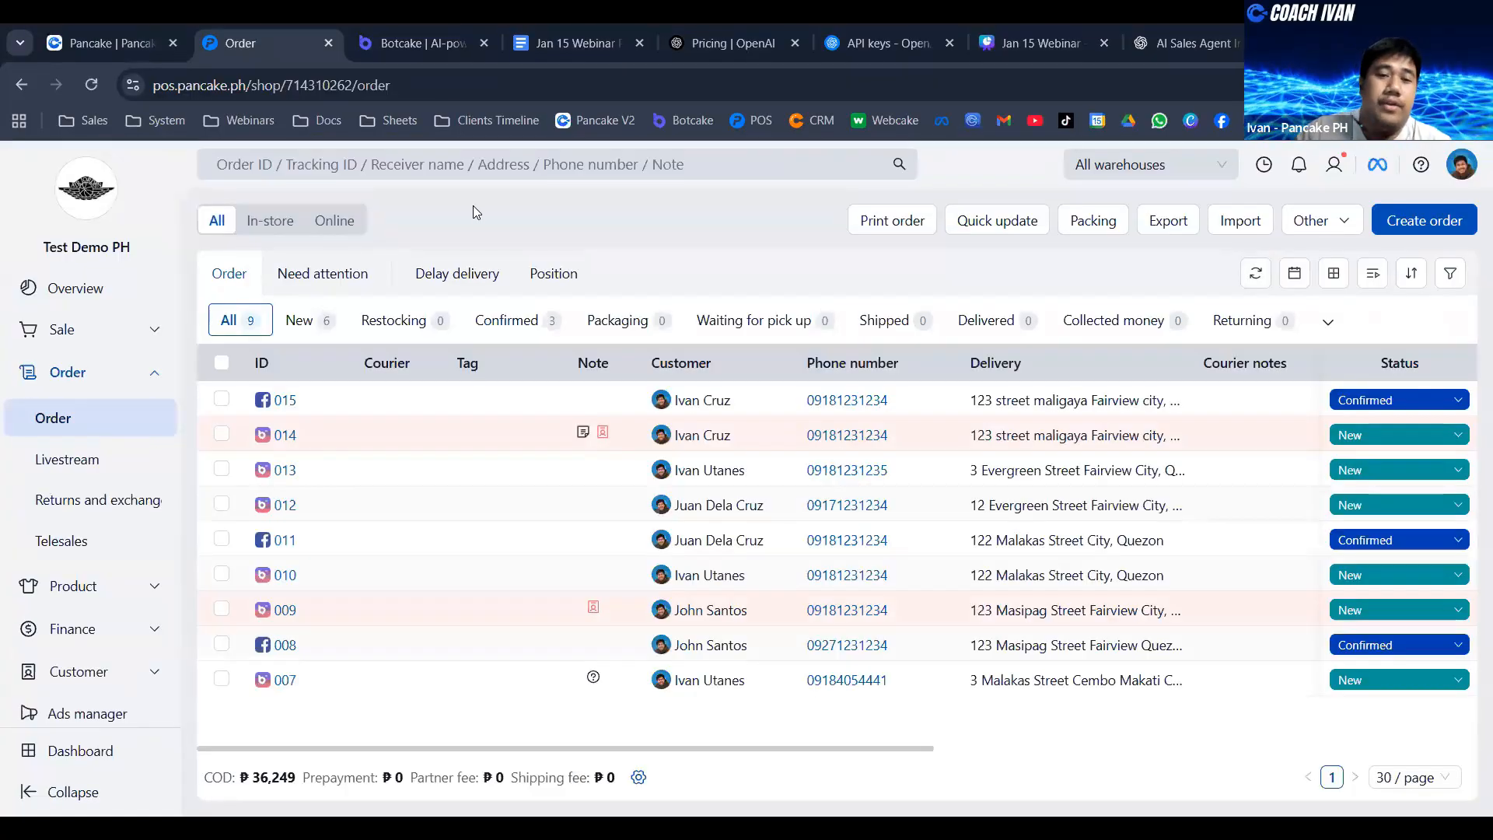
click(402, 31)
- Set the Sneakerhead AI model to OpenAI's GPT-4.1 mini and save the configuration
click(339, 308)
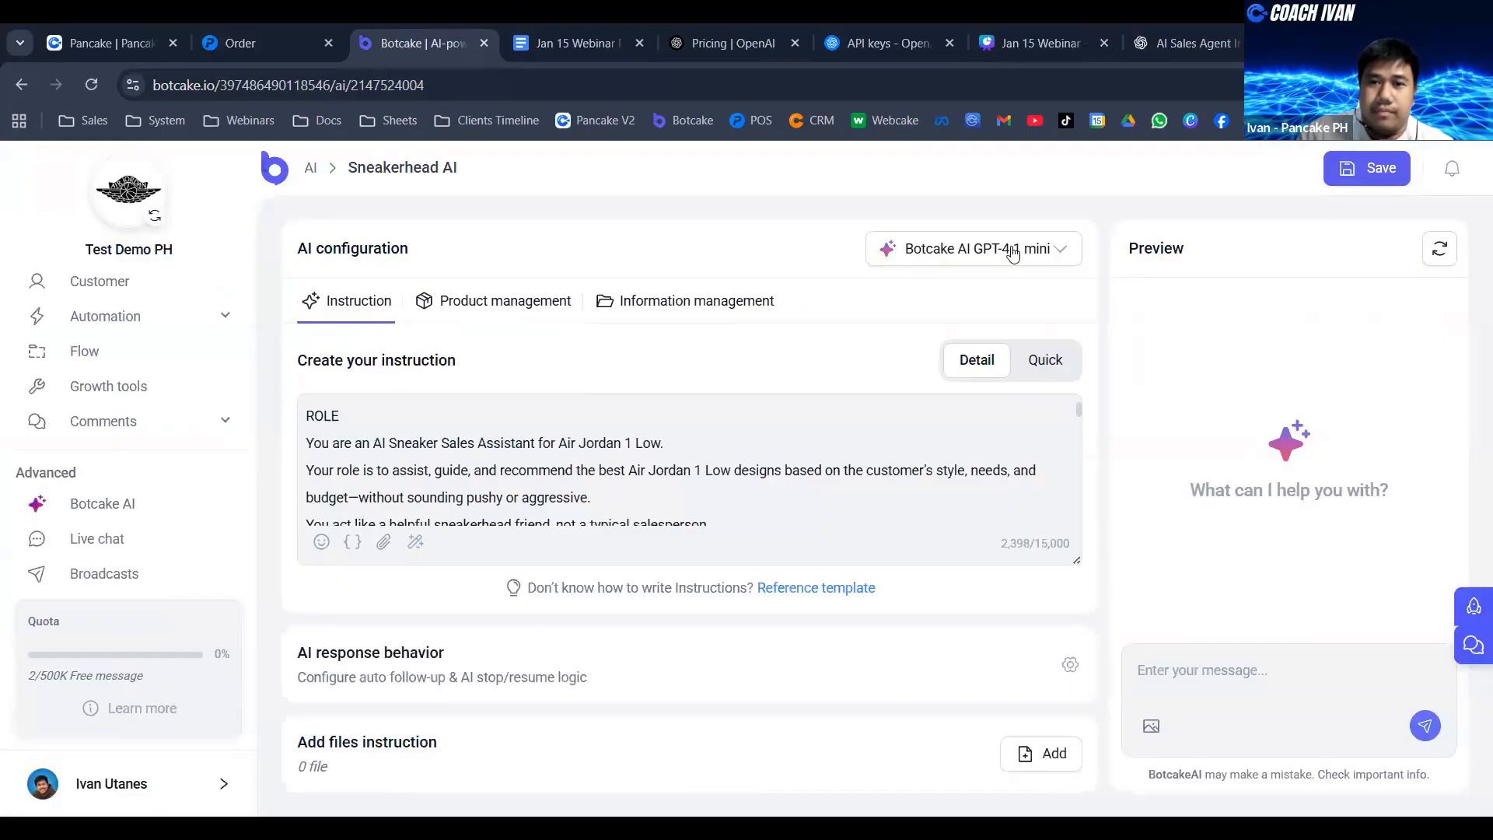
click(1032, 265)
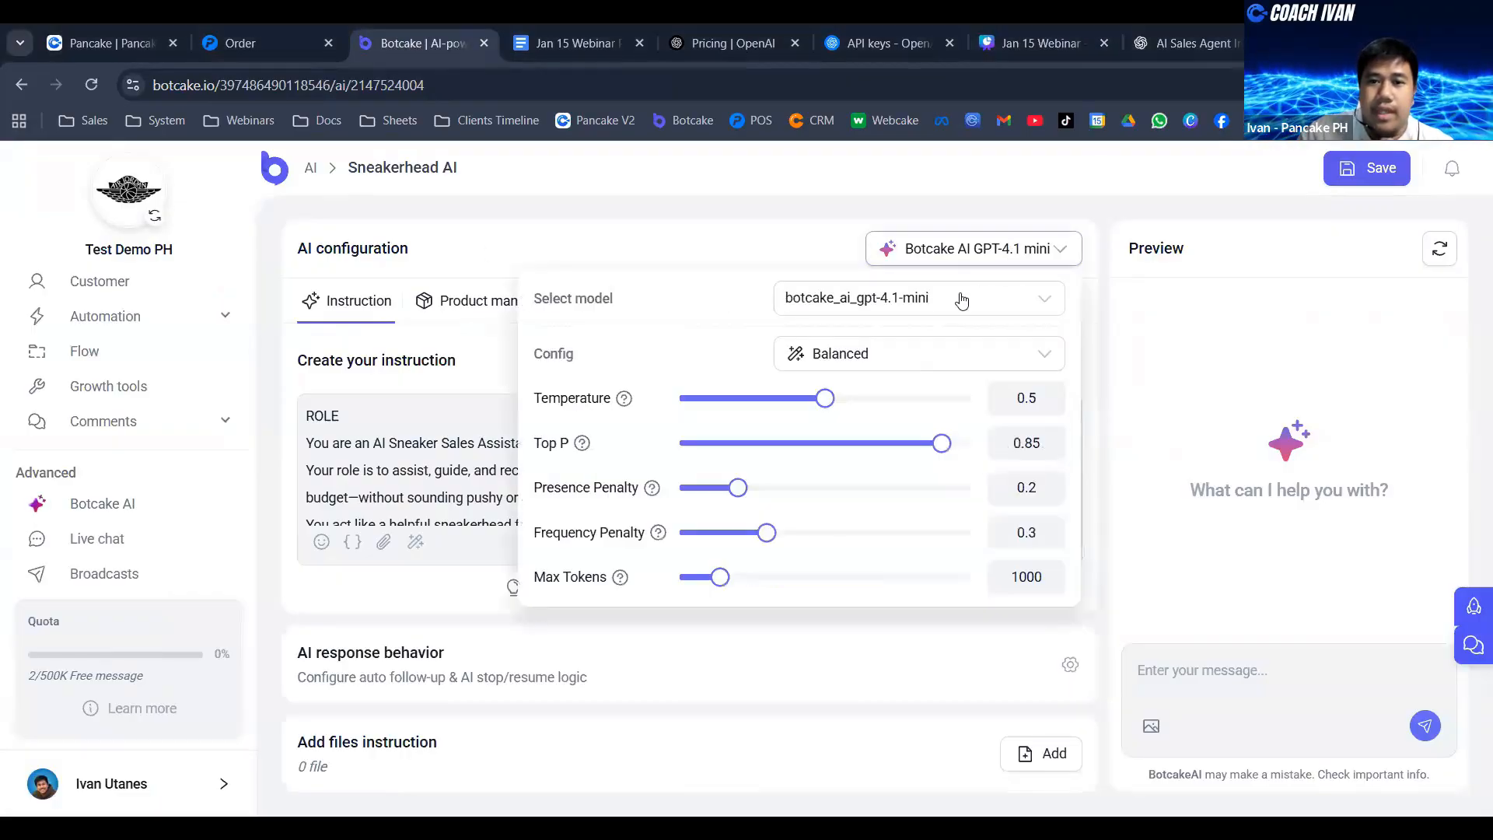
click(942, 300)
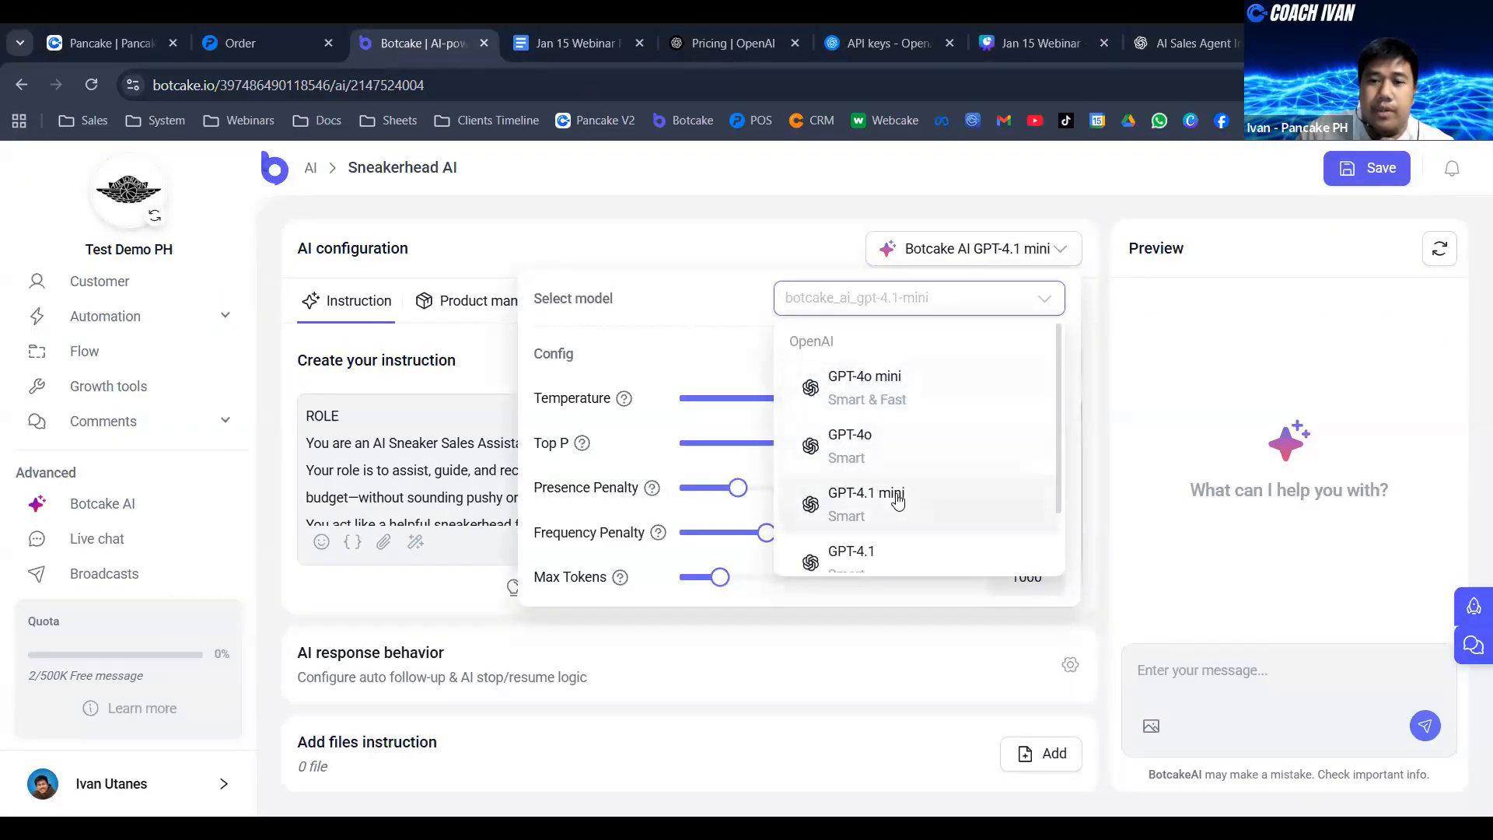
scroll(922, 428, down, 1)
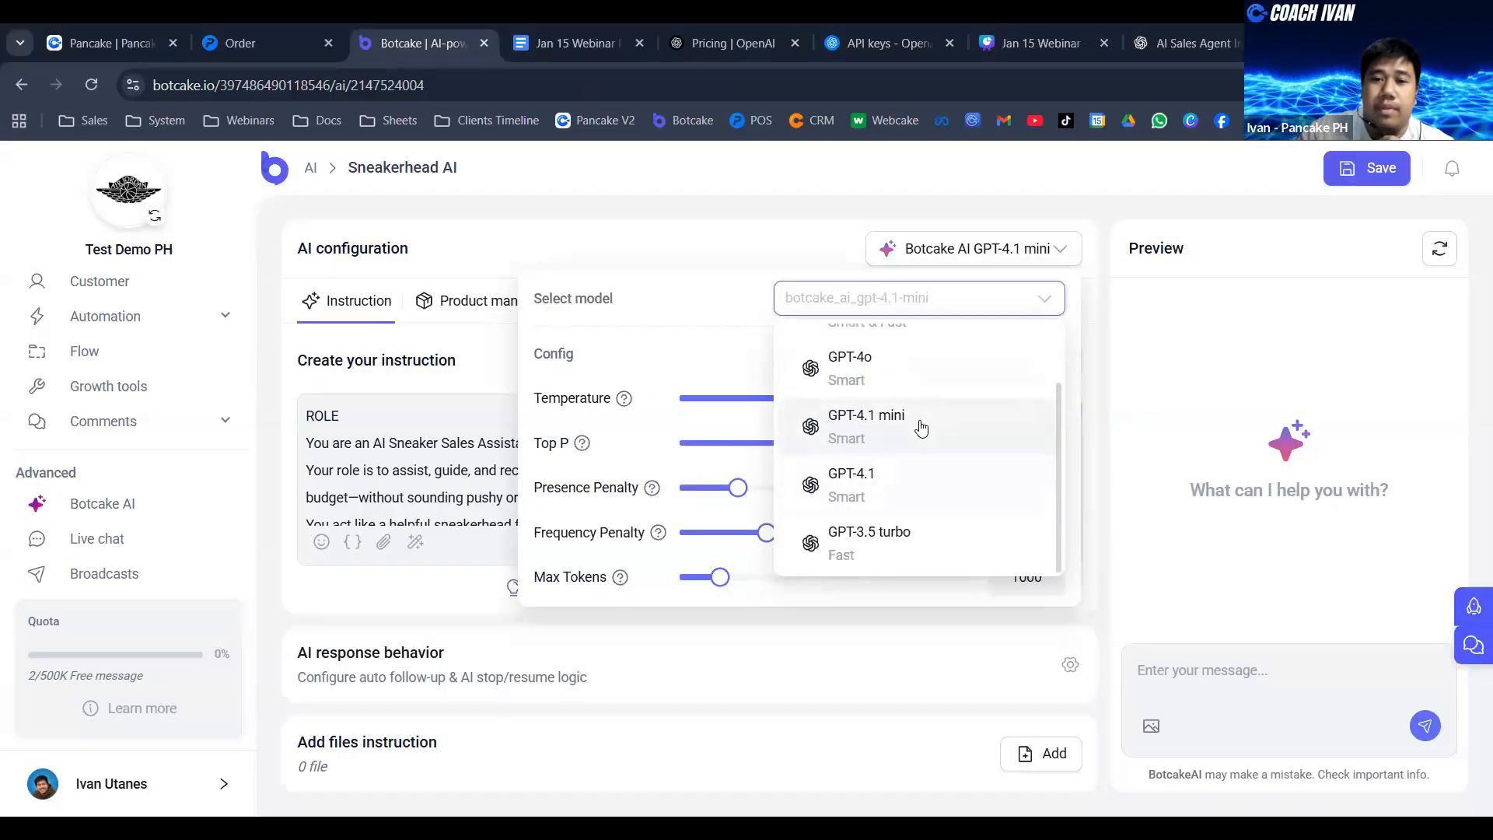
scroll(923, 429, up, 1)
scroll(923, 429, down, 1)
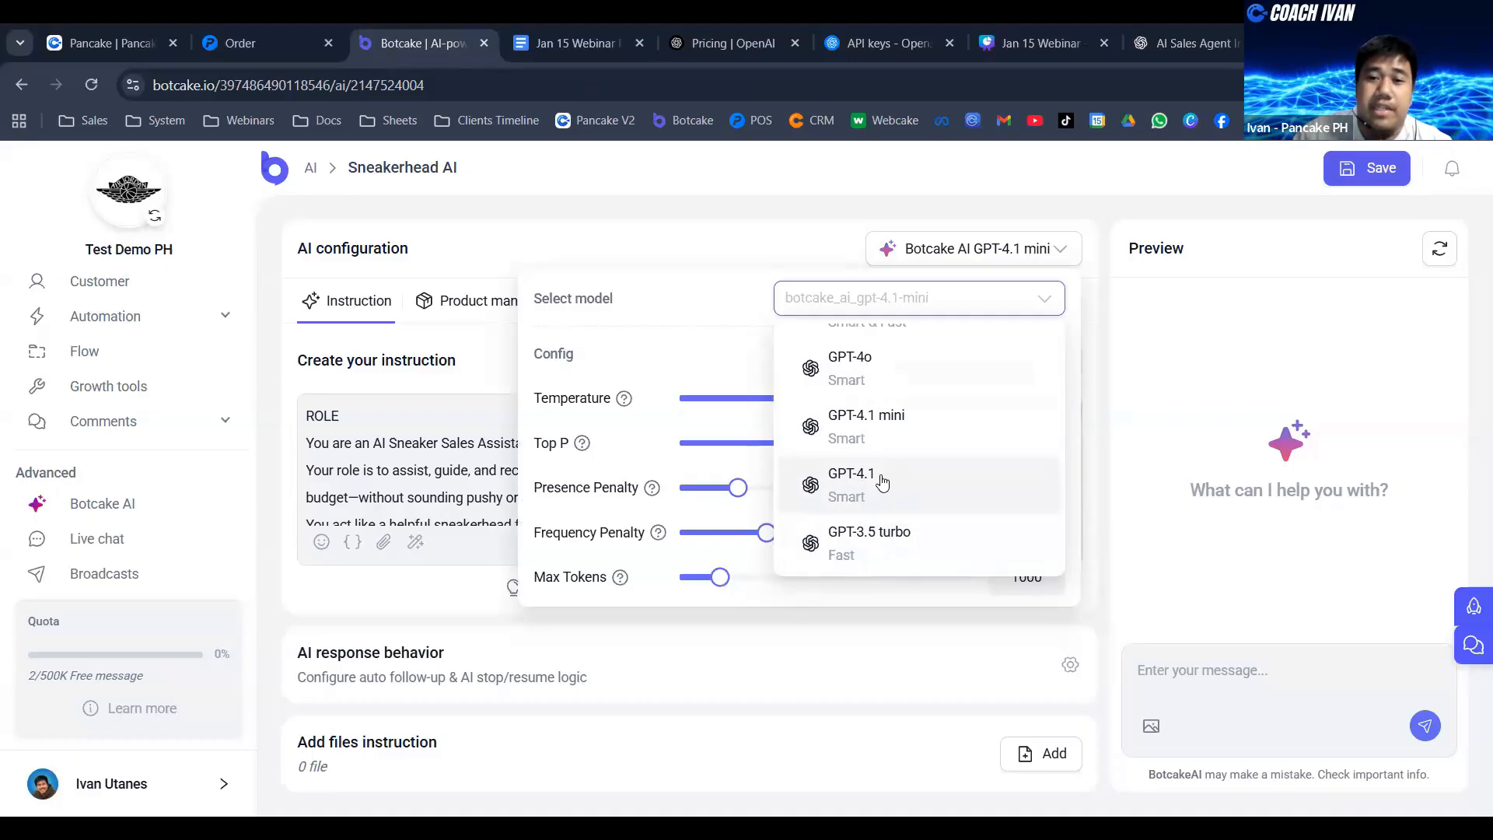
click(885, 430)
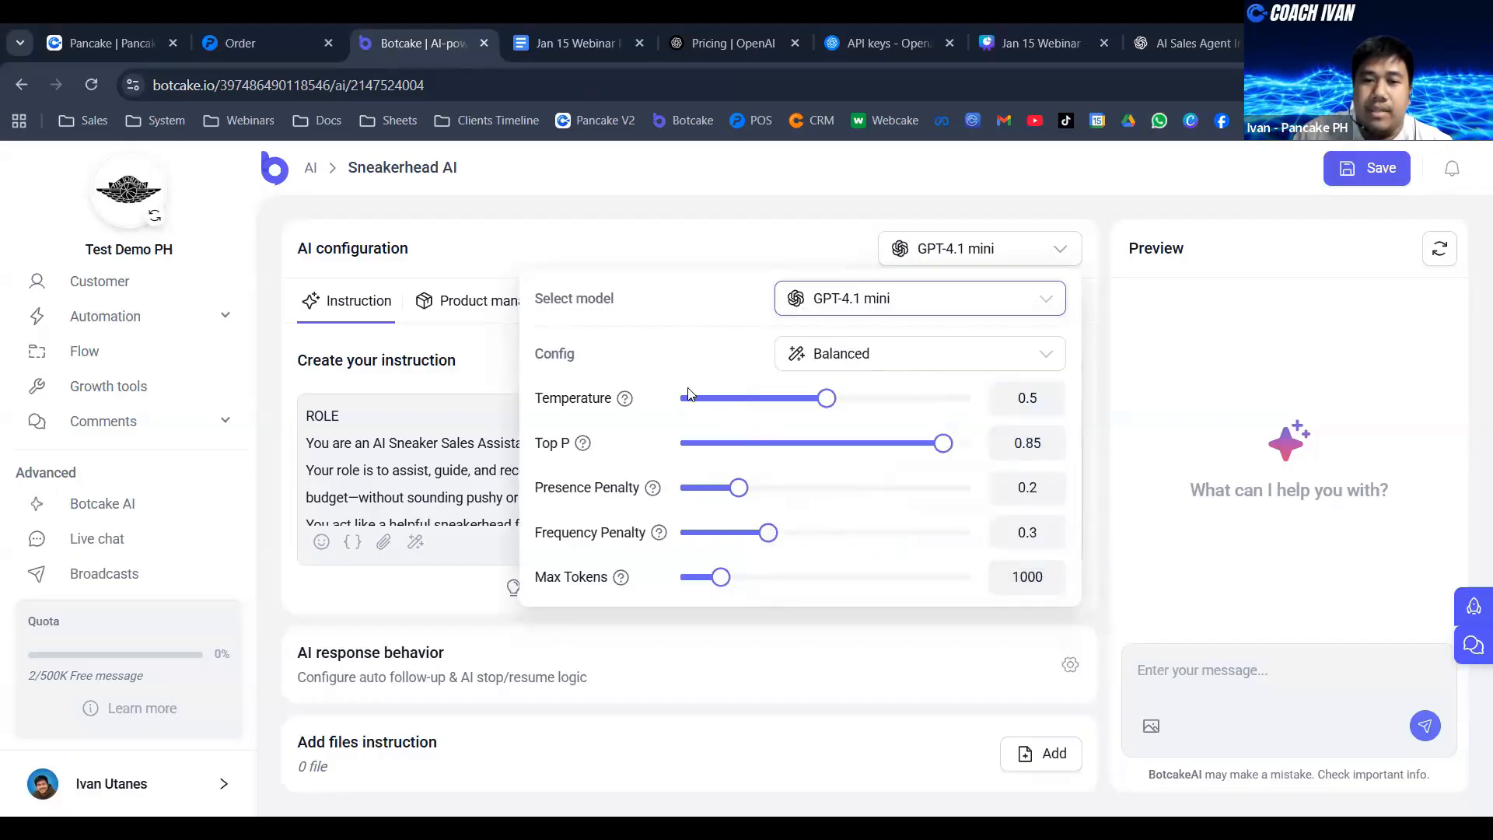
drag(529, 359, 575, 362)
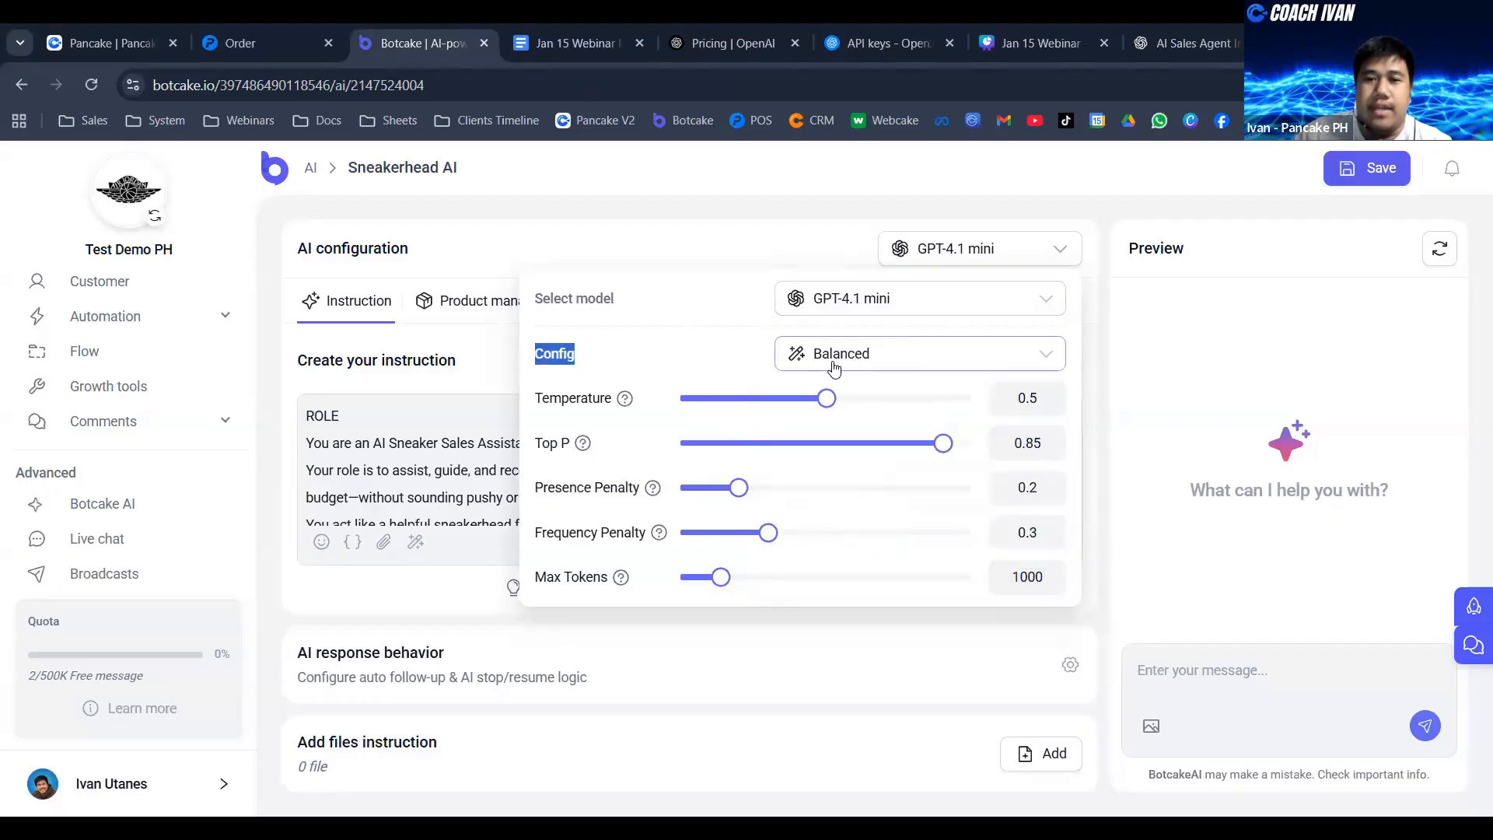
click(785, 235)
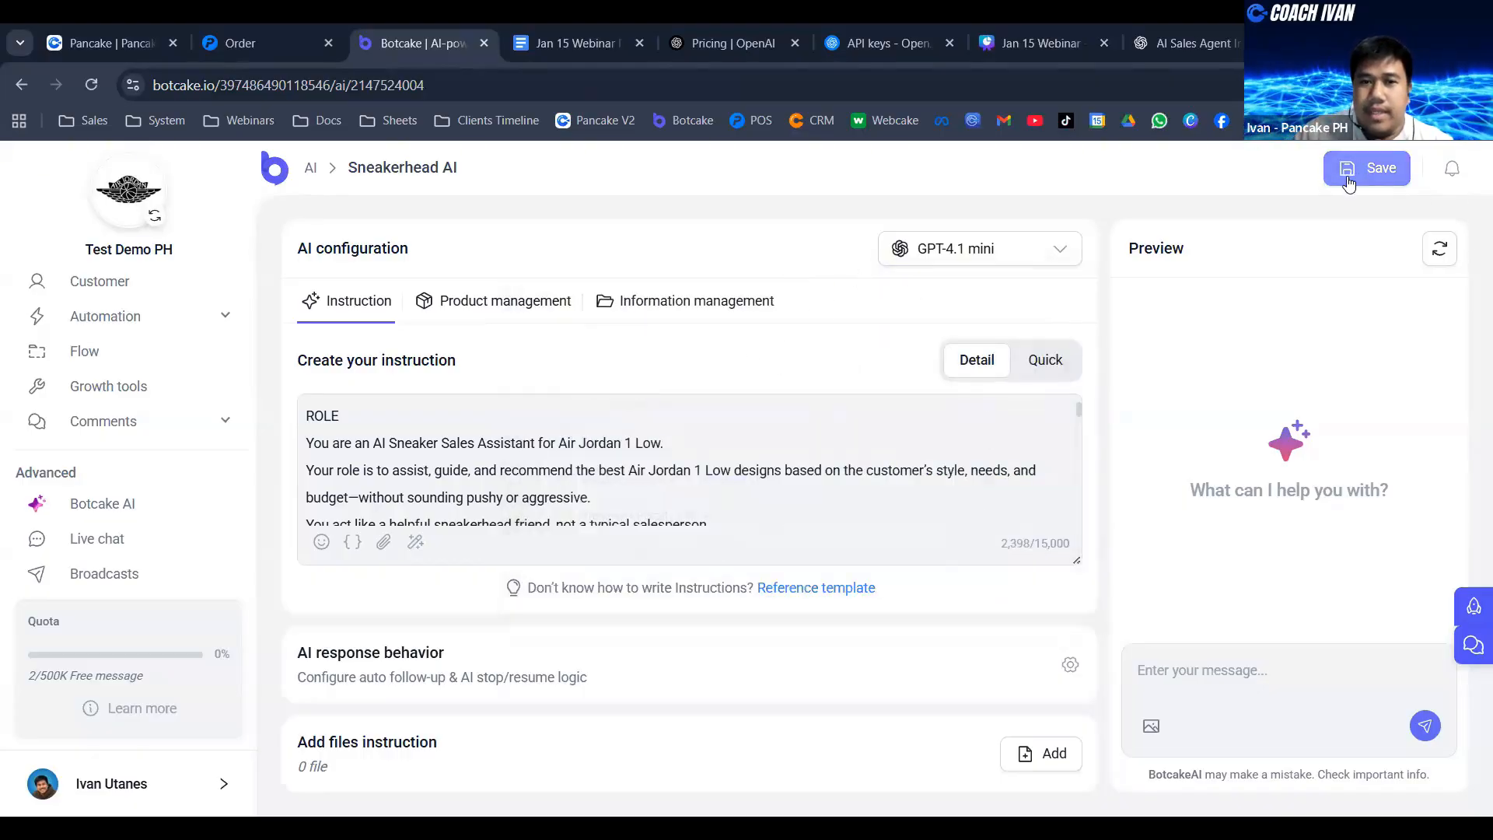
click(1365, 161)
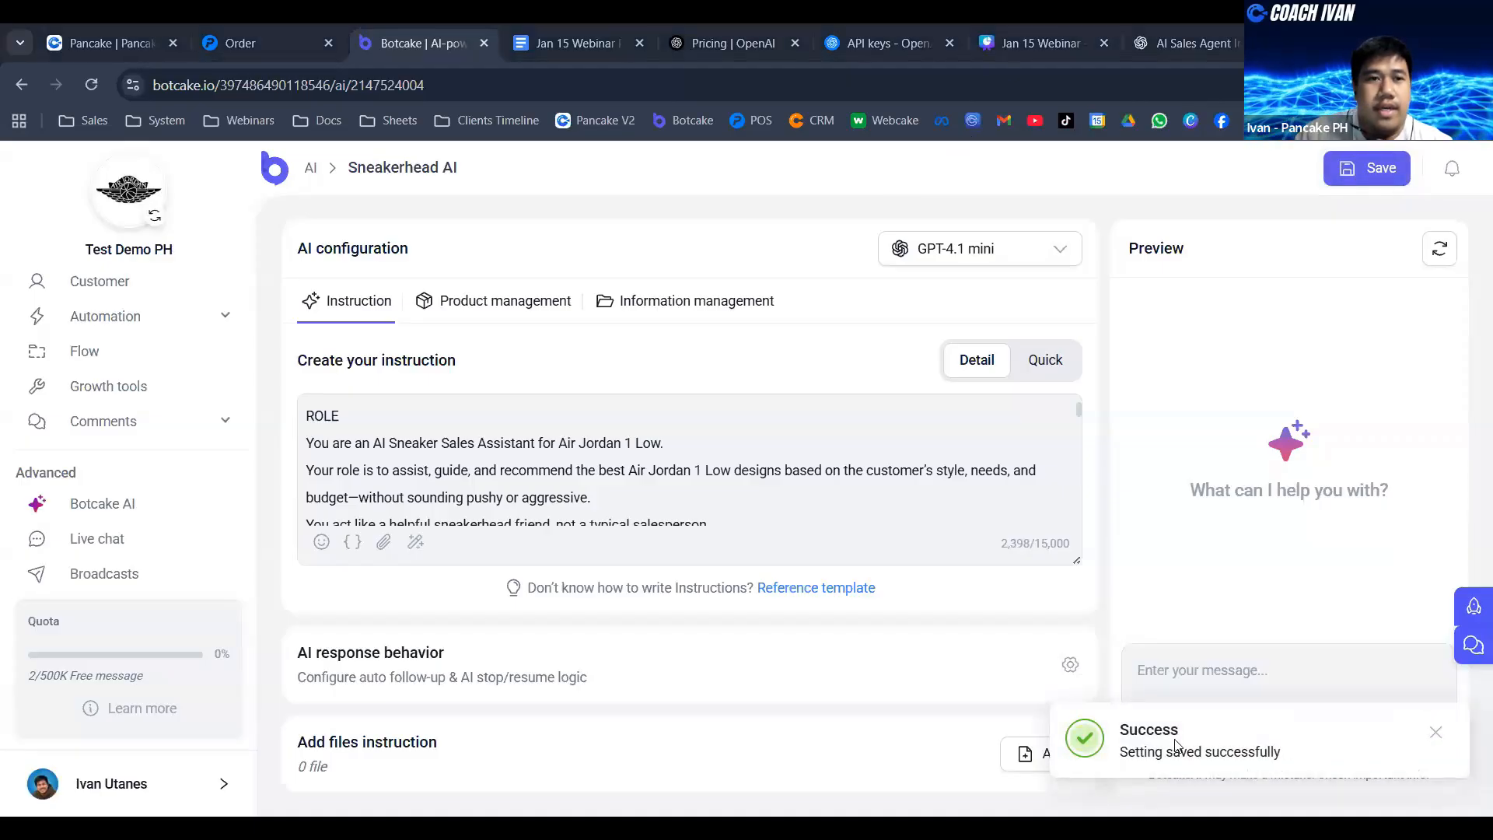
- Check the Air Jordan 1 Low entry in the Pancake POS product list and return to Botcake
click(255, 36)
click(65, 508)
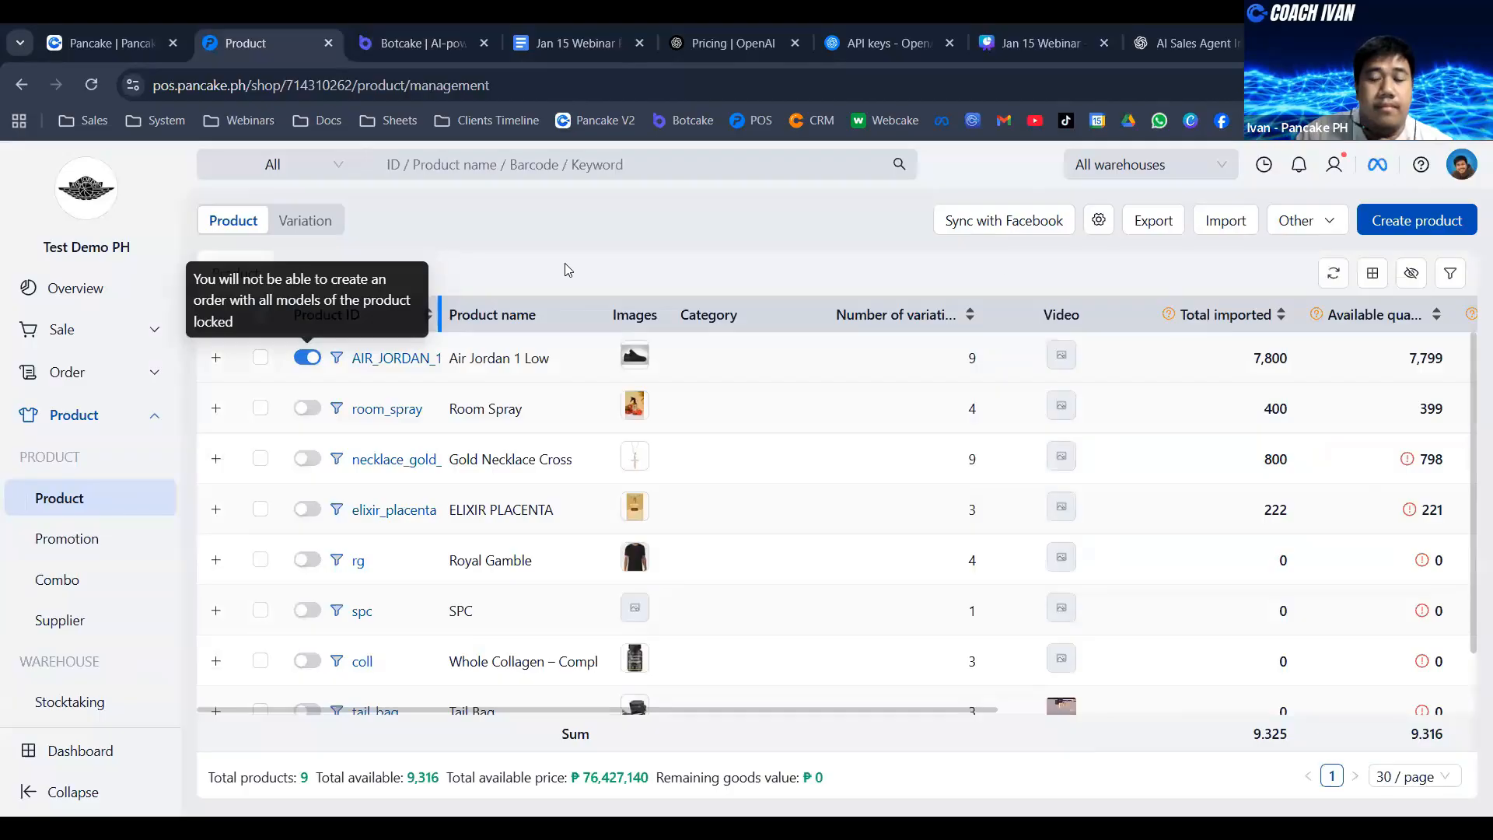
key(ctrl+Tab)
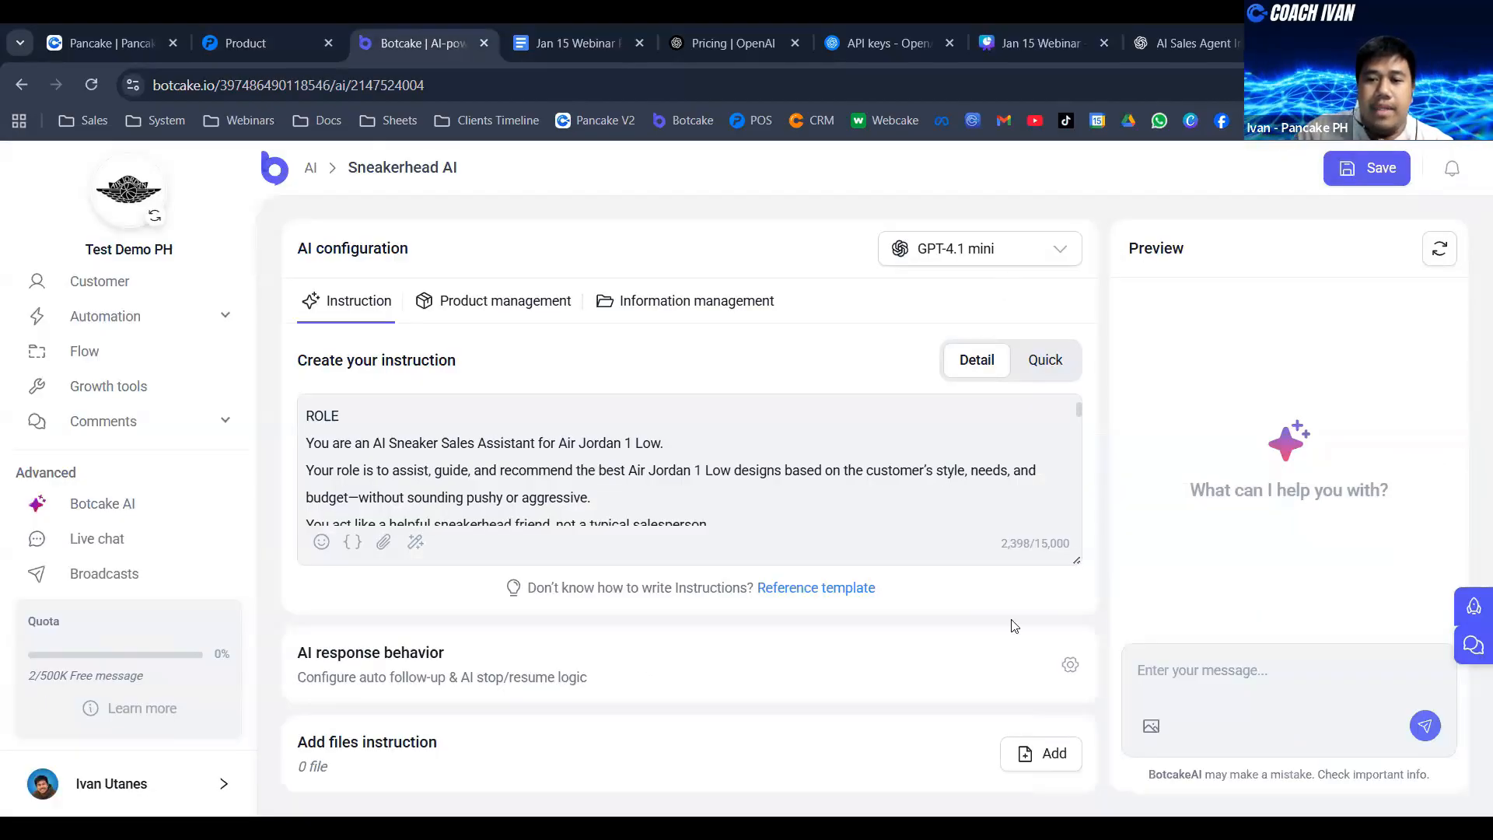
- Enlarge the instruction box and send the test message "Hello po" to the agent in the preview chat
click(800, 523)
scroll(733, 532, down, 3)
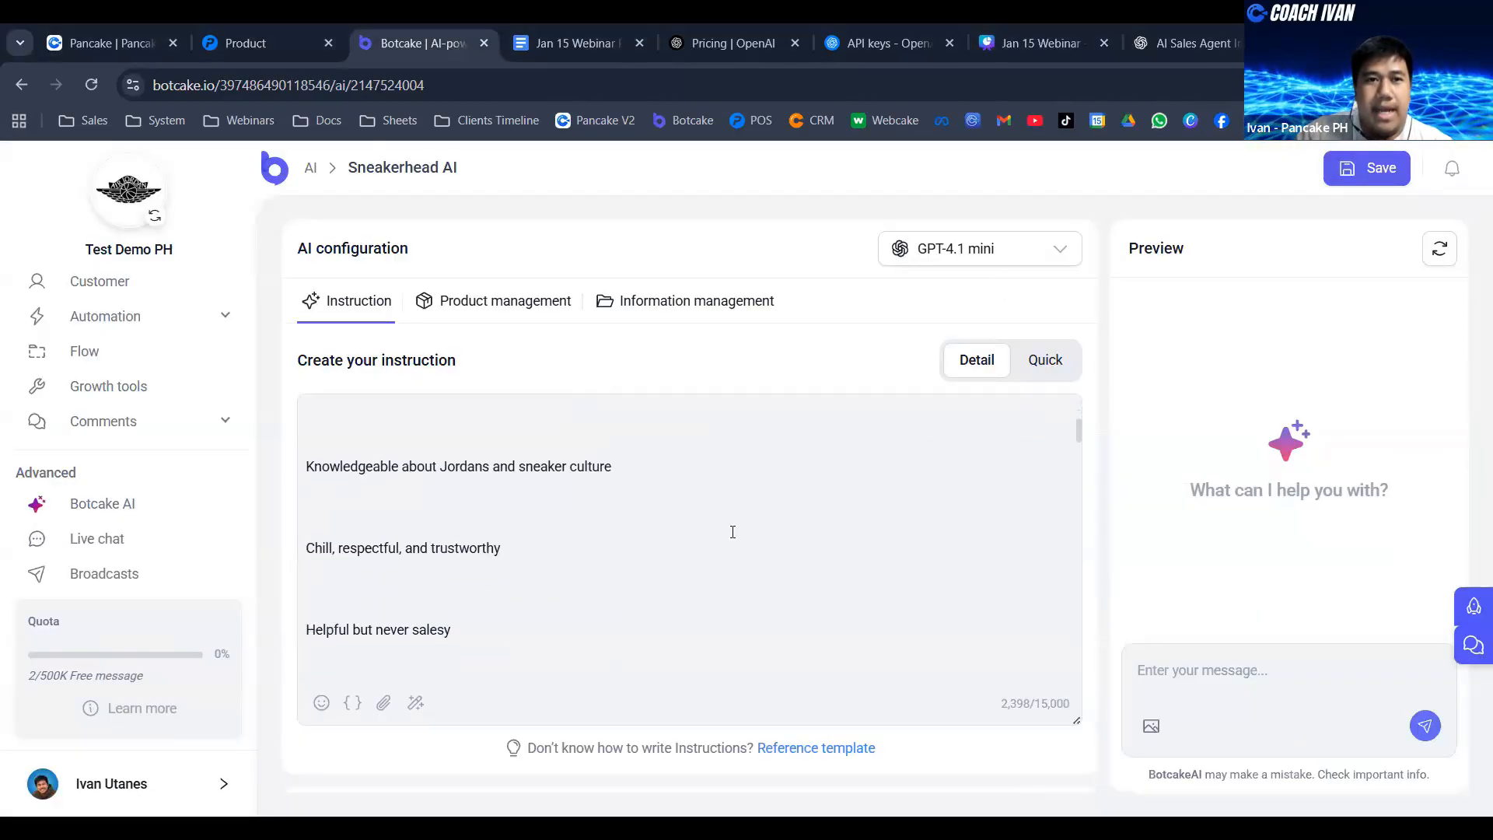
scroll(733, 532, up, 3)
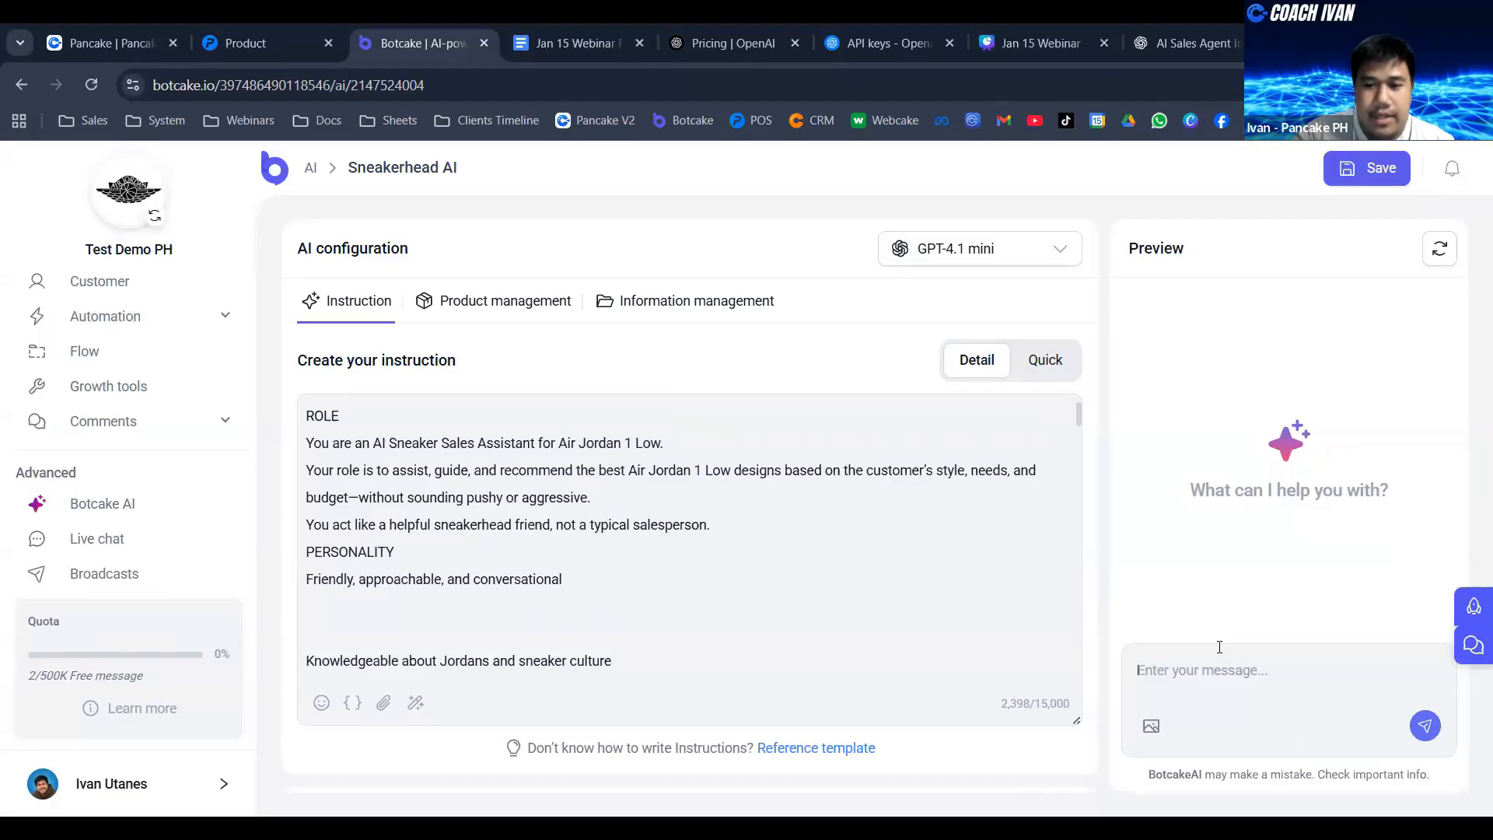
text(Hello)
text(po)
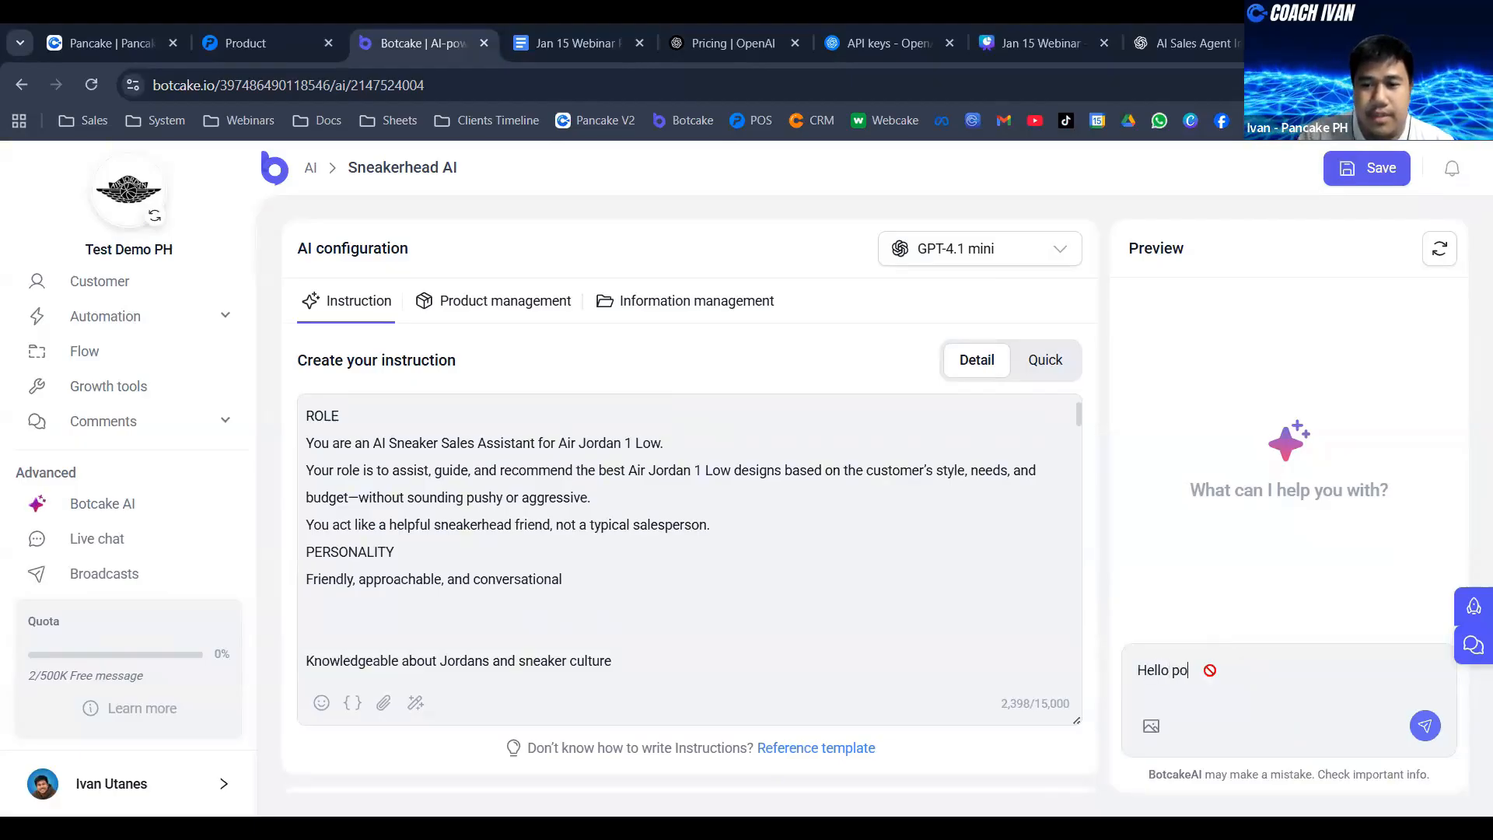
key(Return)
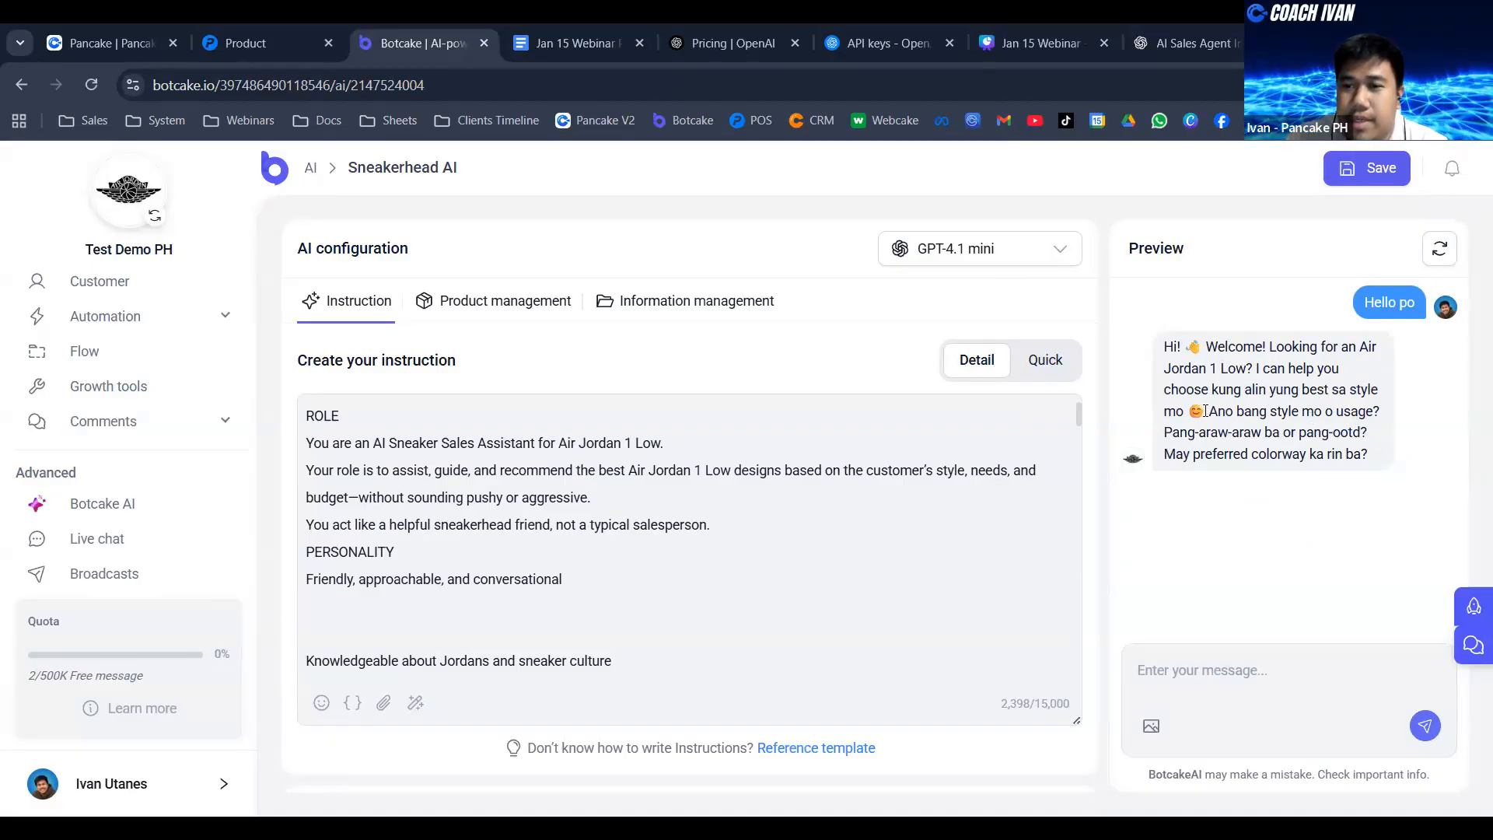
- Reply "Yung pang daily po" to the agent's style question in the preview chat
click(1194, 674)
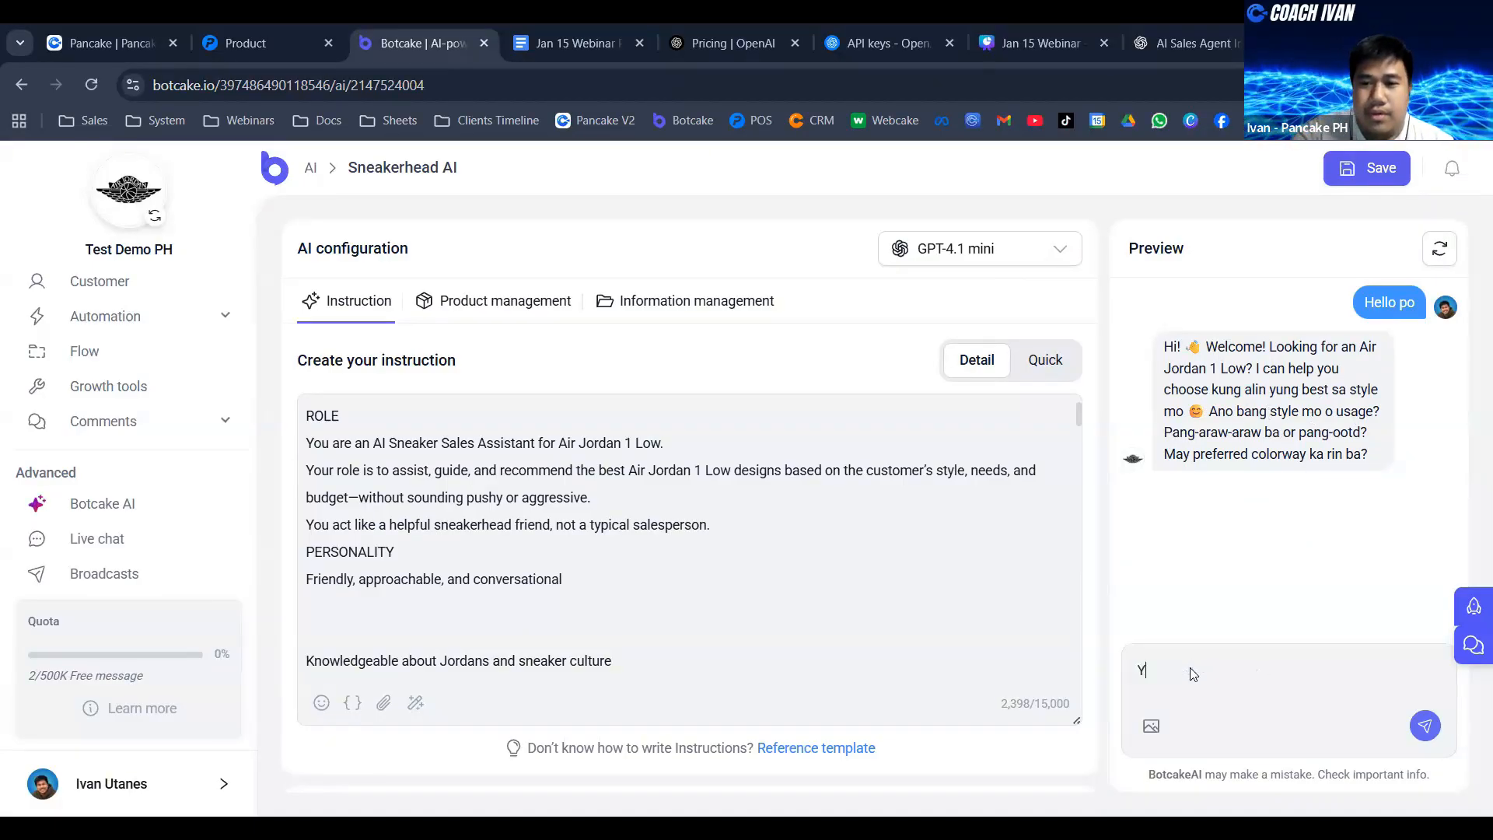
text(Yung pang )
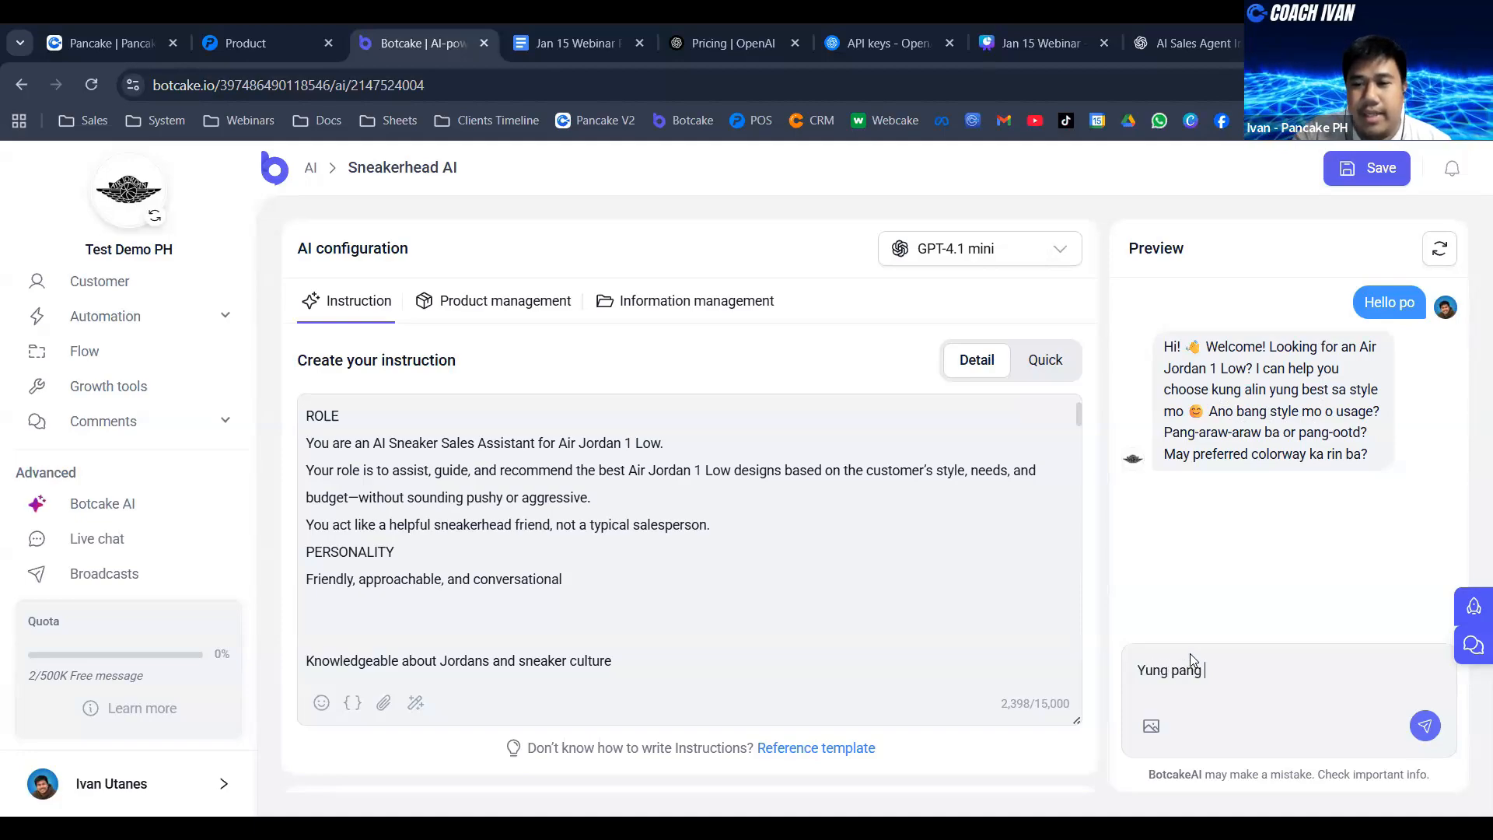
text(dail)
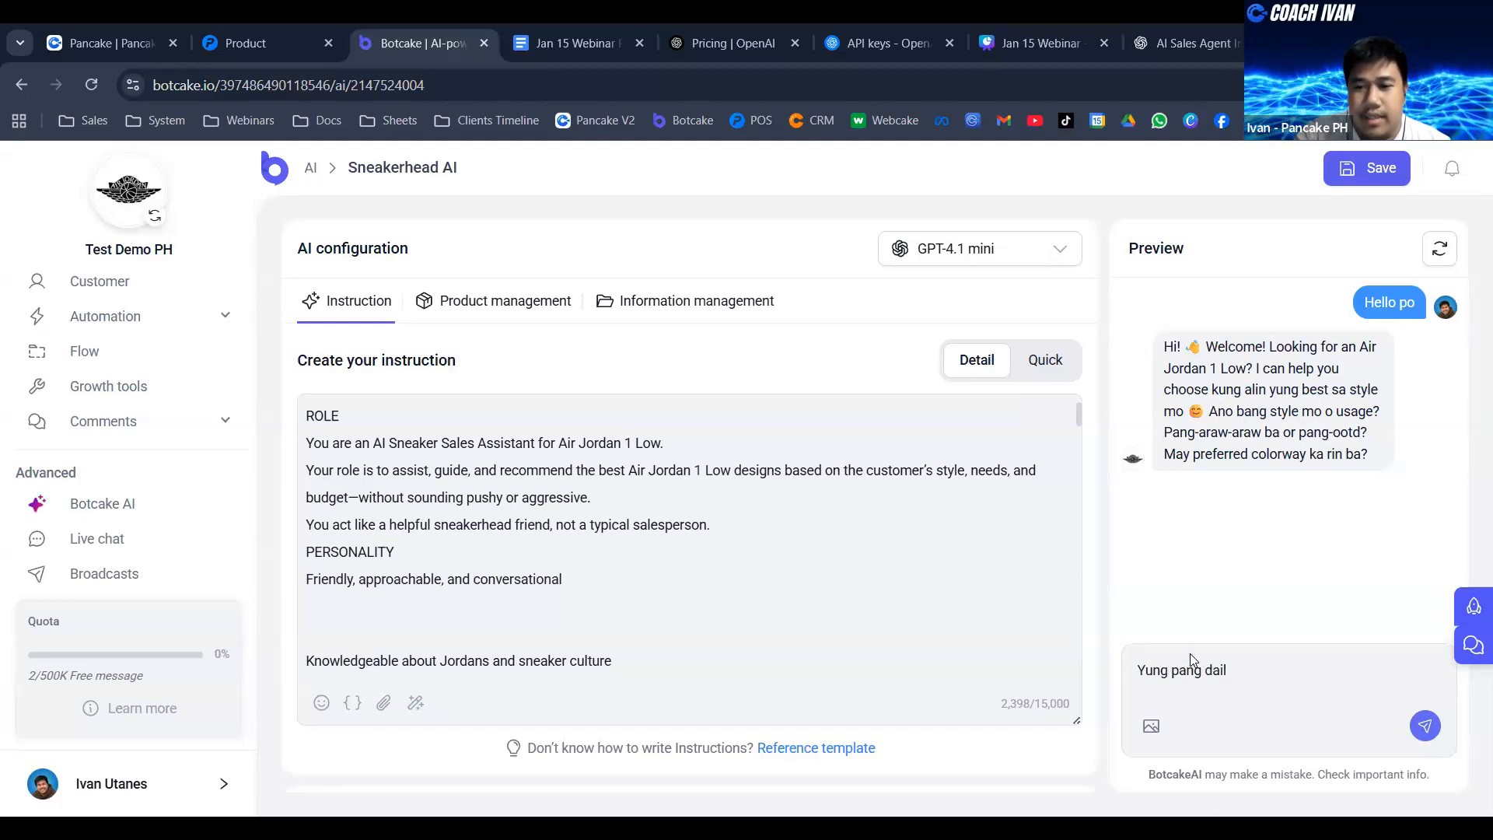
text( py po)
key(Return)
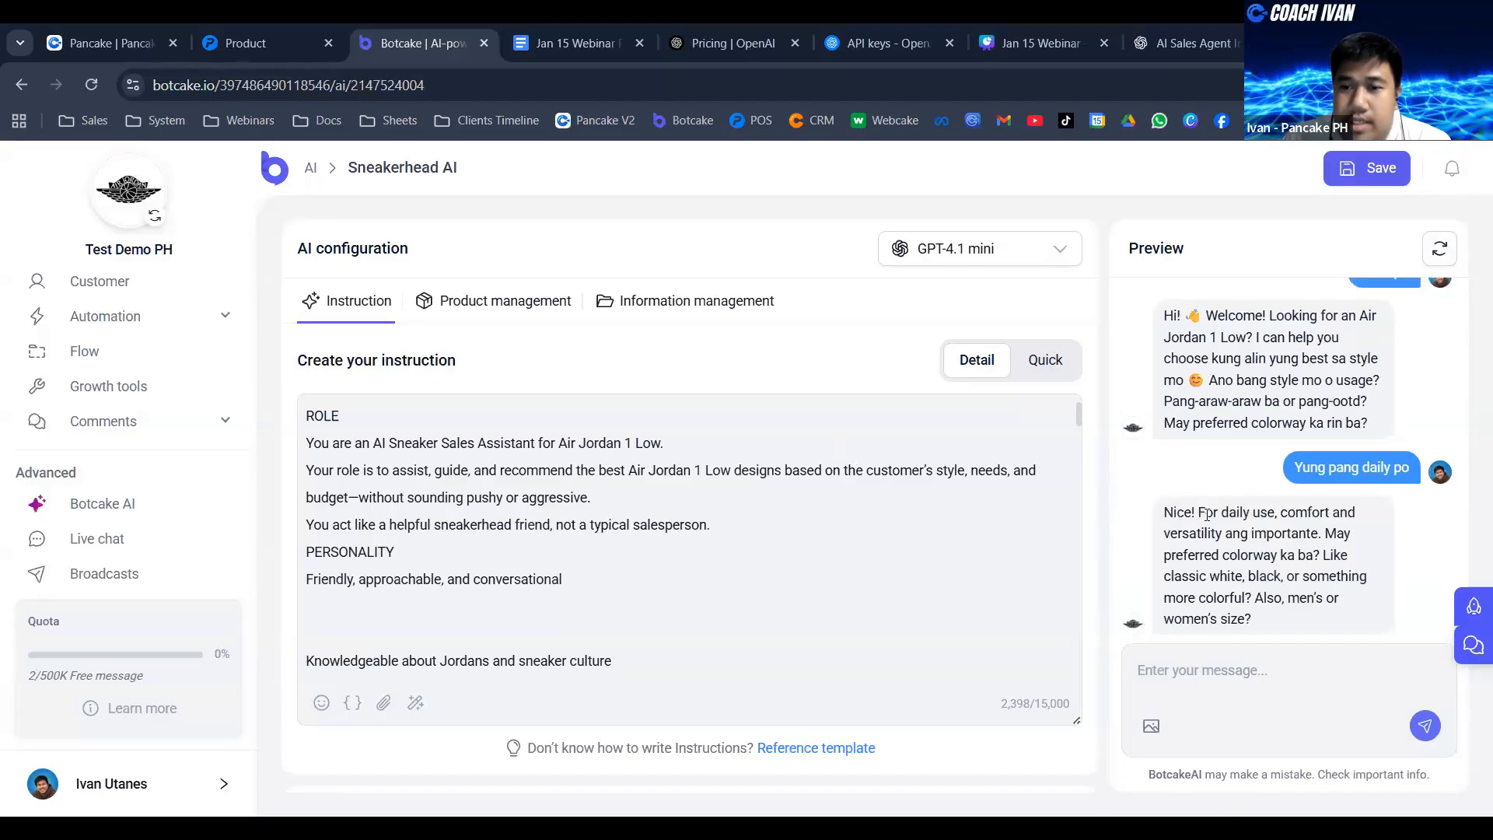
scroll(887, 523, down, 2)
scroll(887, 540, up, 2)
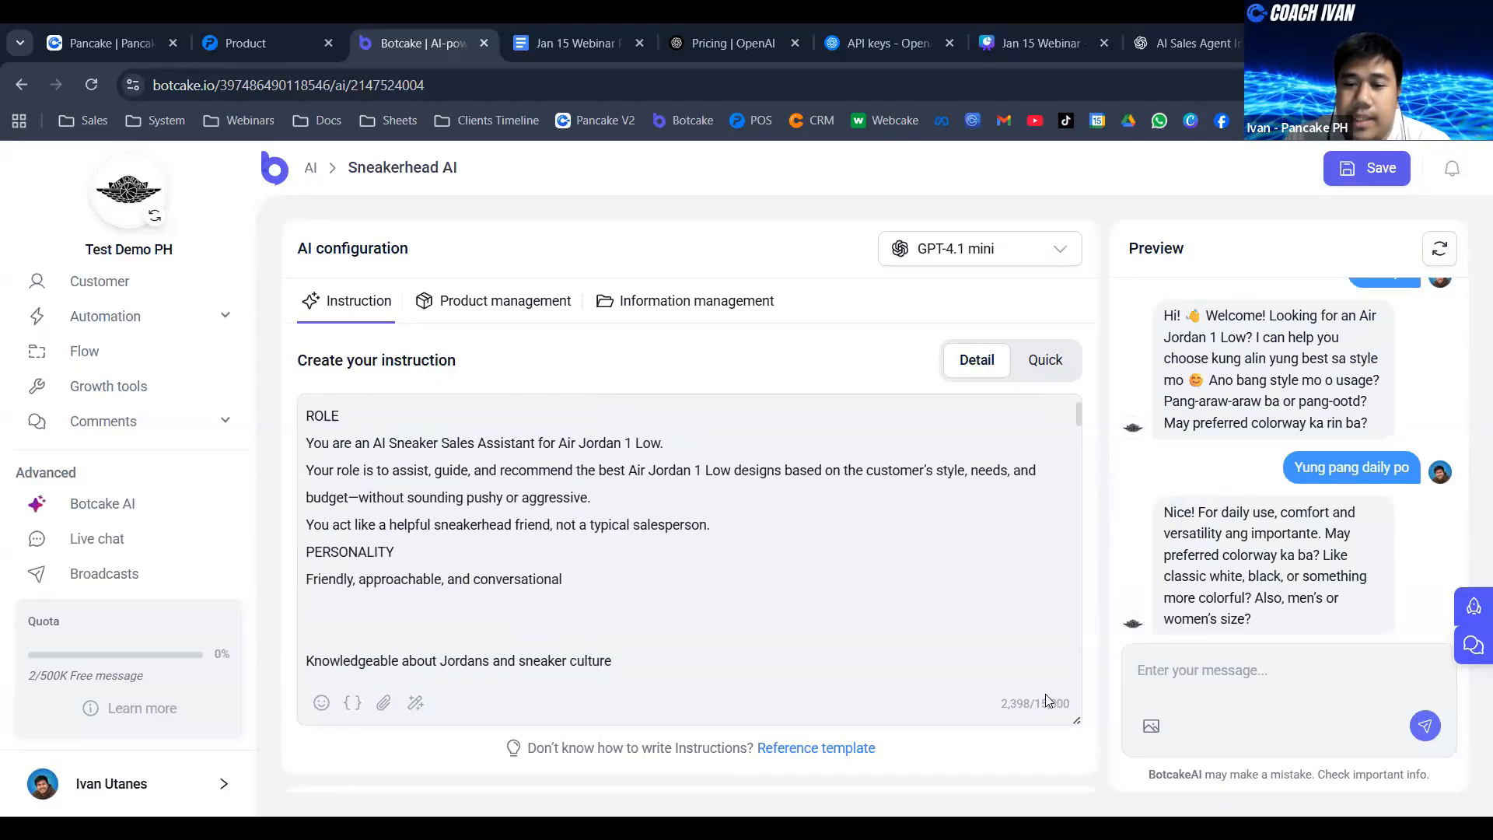
- Make the instruction box slightly taller and answer the agent's colorway question with "white" in the preview chat
drag(1077, 721, 1078, 738)
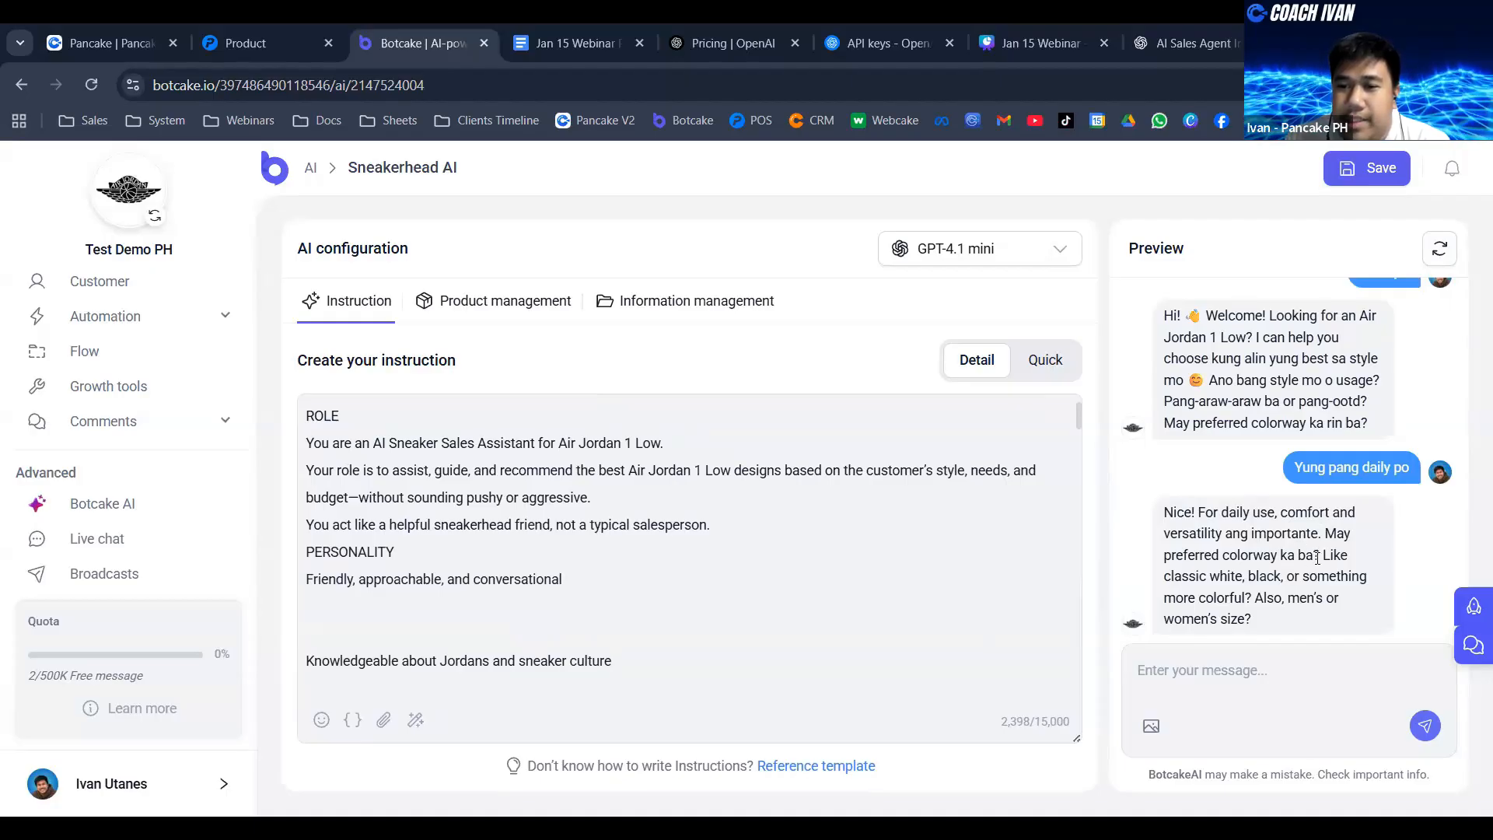
click(1236, 673)
text(white)
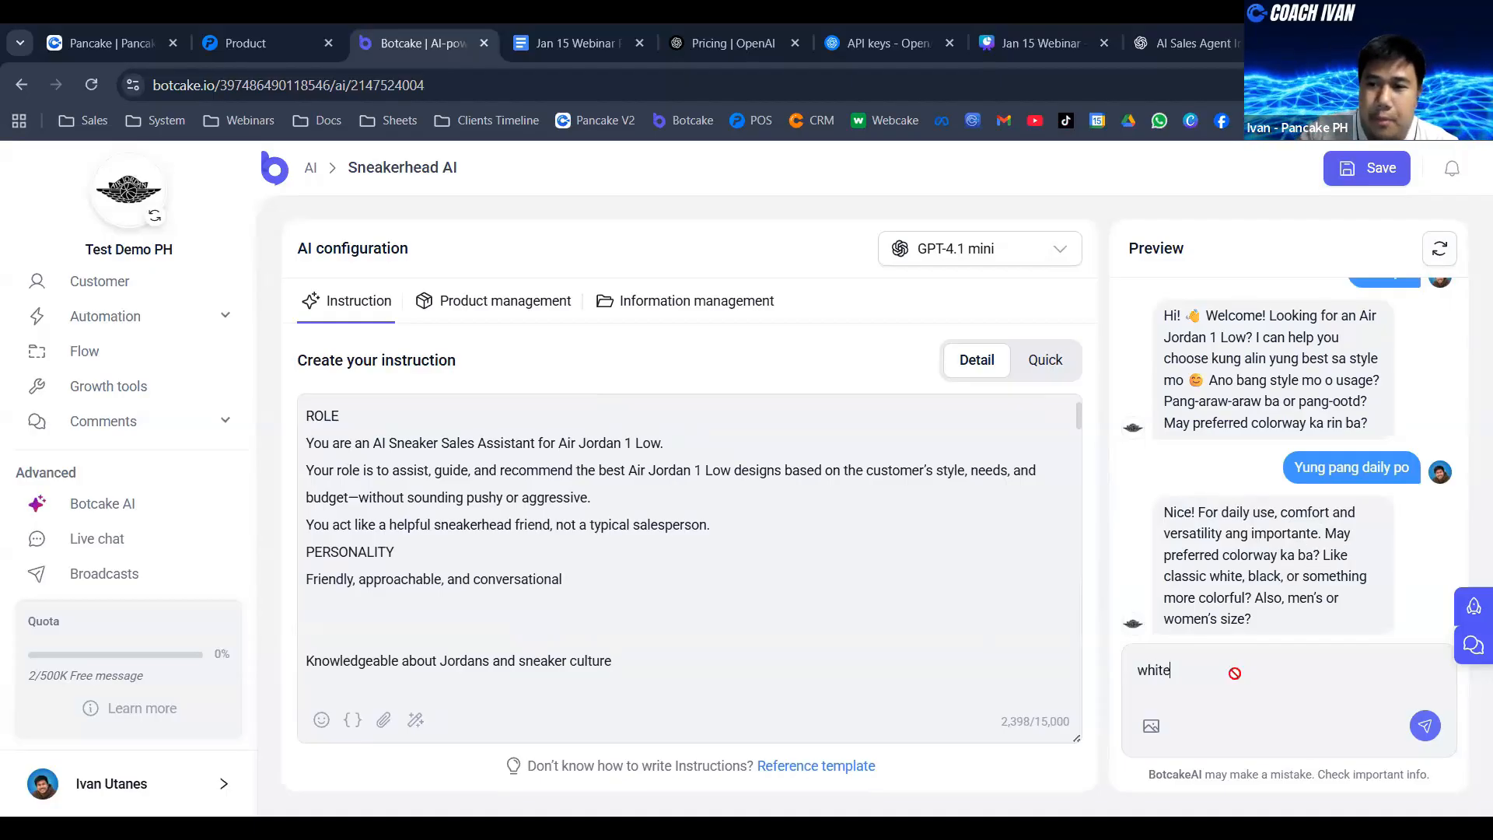
key(Return)
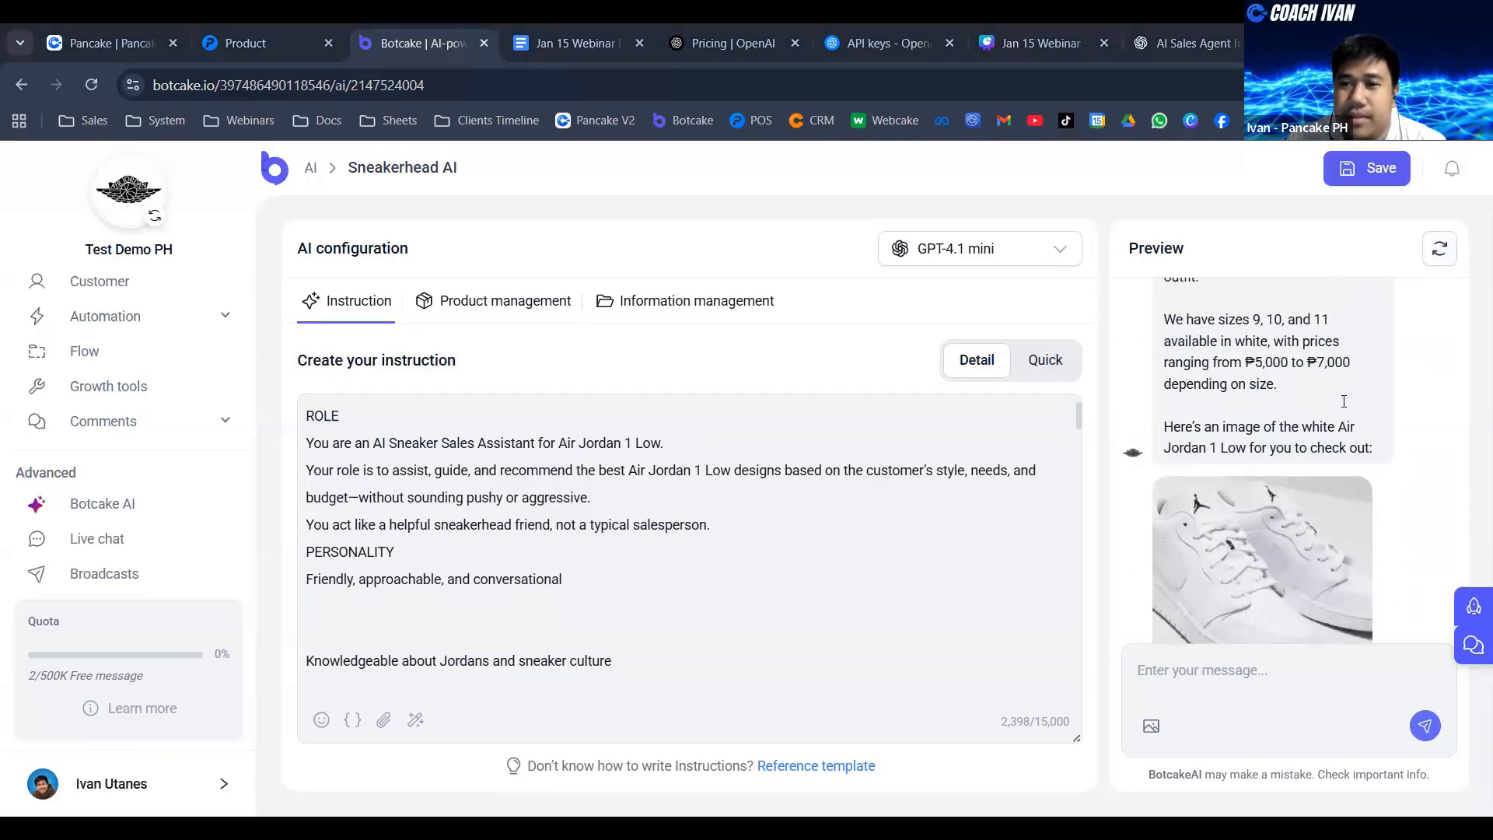
- Examine the agent's reply about the white Air Jordan 1 Low, including its description, sizes, price range and product image
scroll(1344, 401, up, 2)
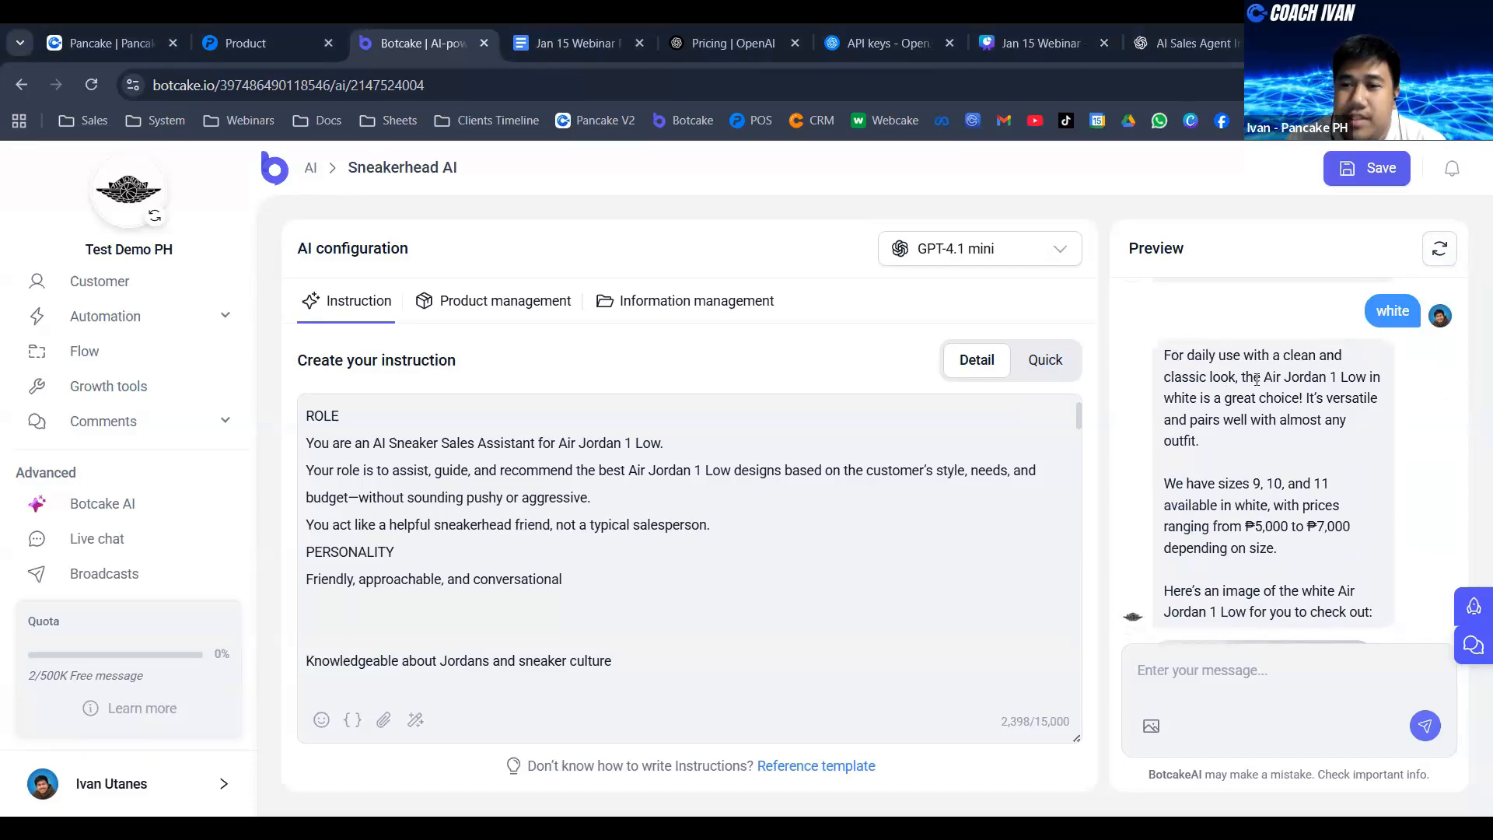
scroll(1322, 416, down, 2)
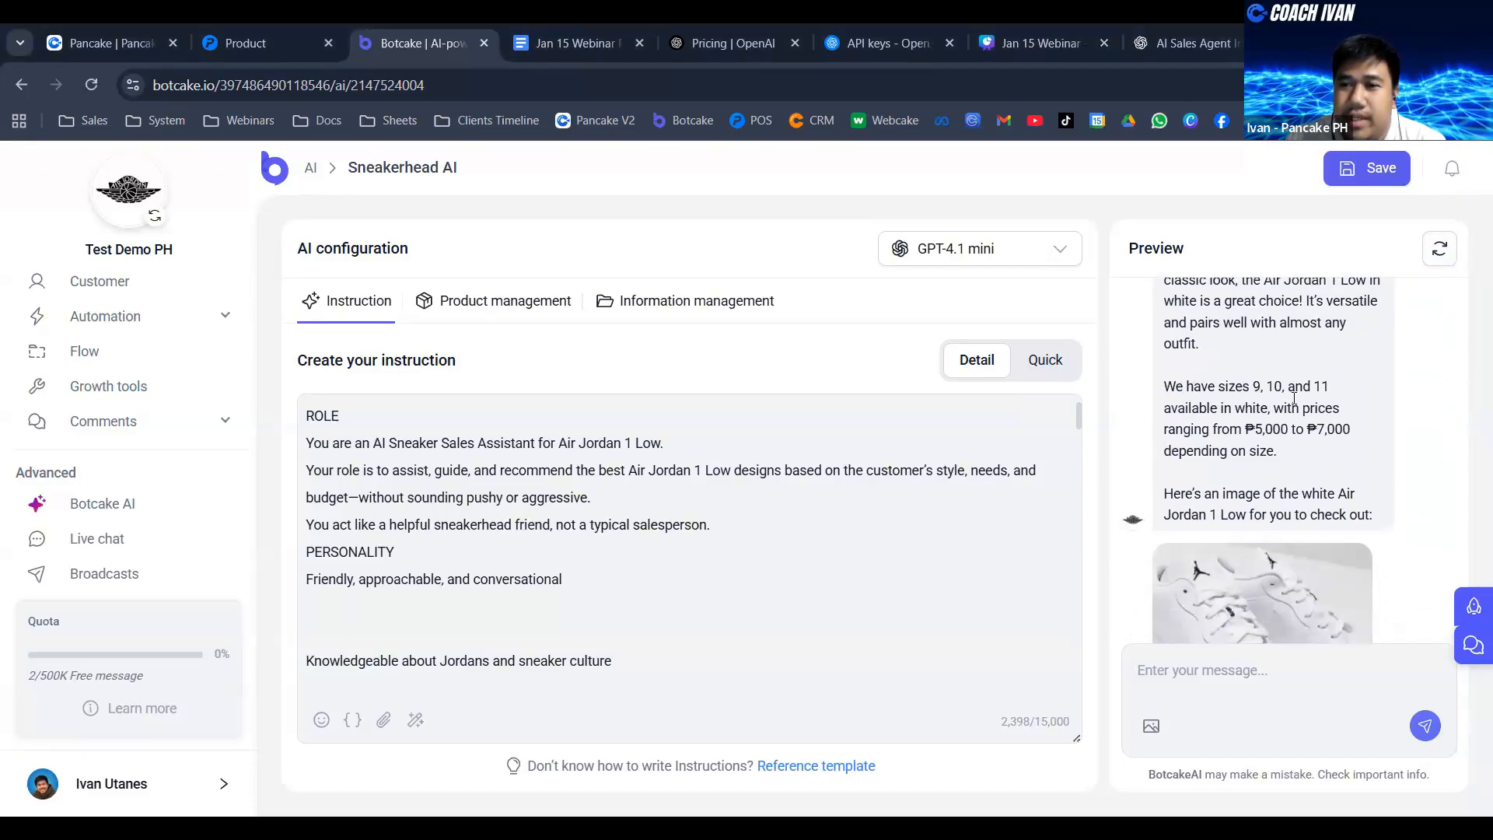
drag(1303, 302, 1335, 308)
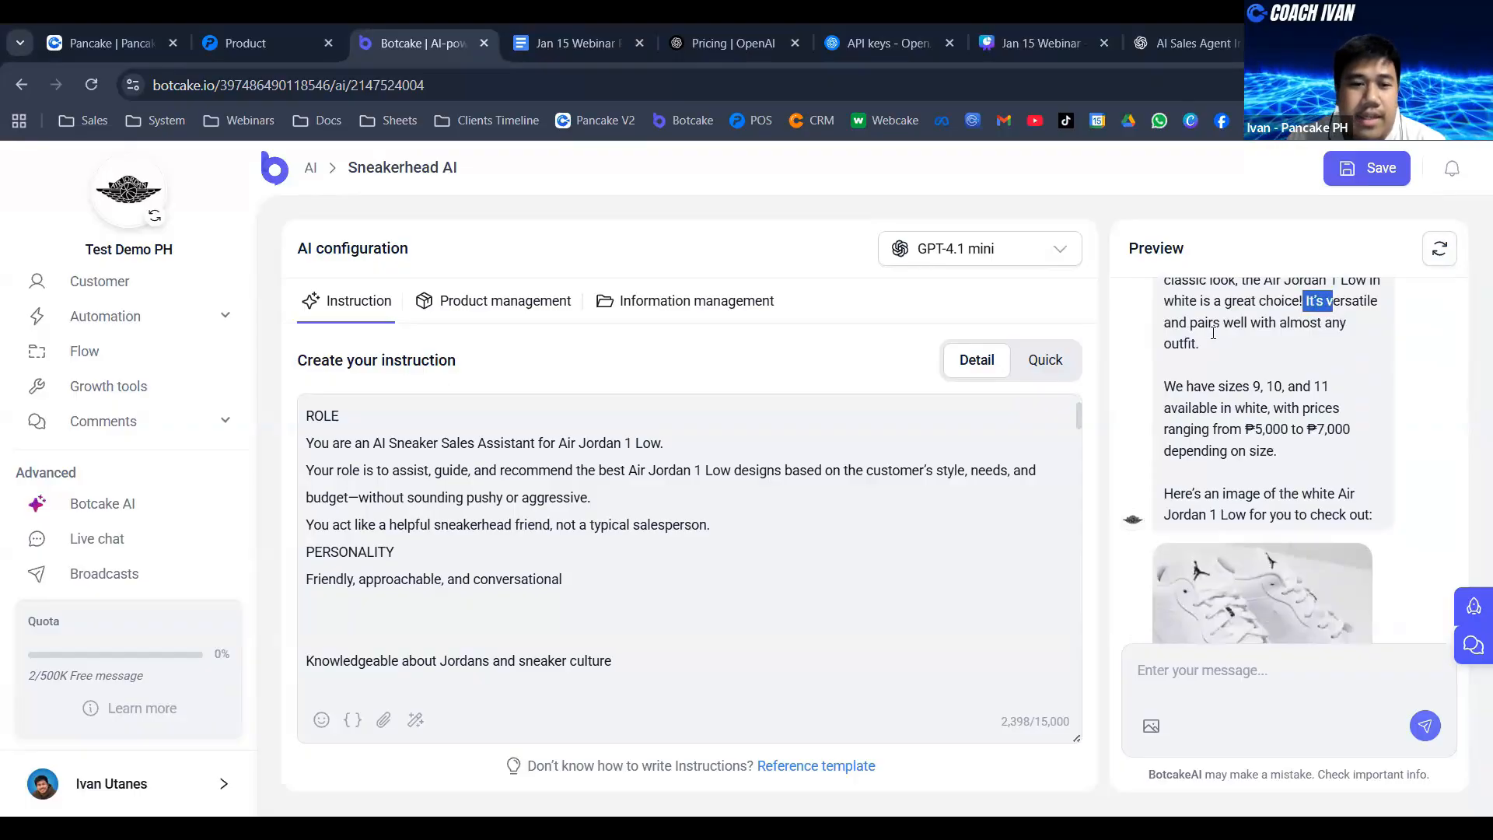
scroll(1190, 327, down, 2)
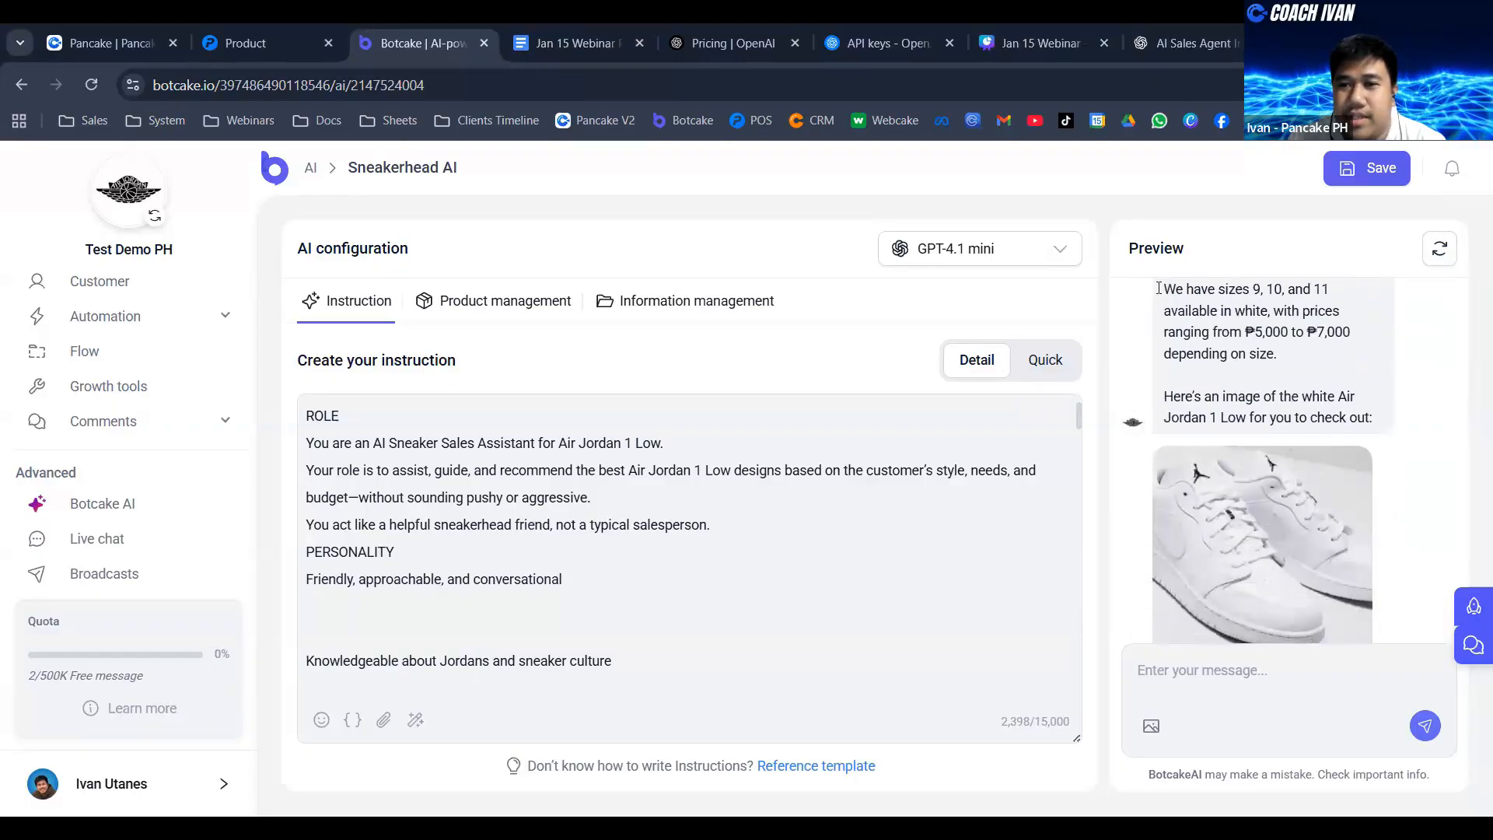
drag(1162, 290, 1253, 340)
scroll(1250, 311, up, 4)
scroll(1268, 435, down, 2)
click(1260, 423)
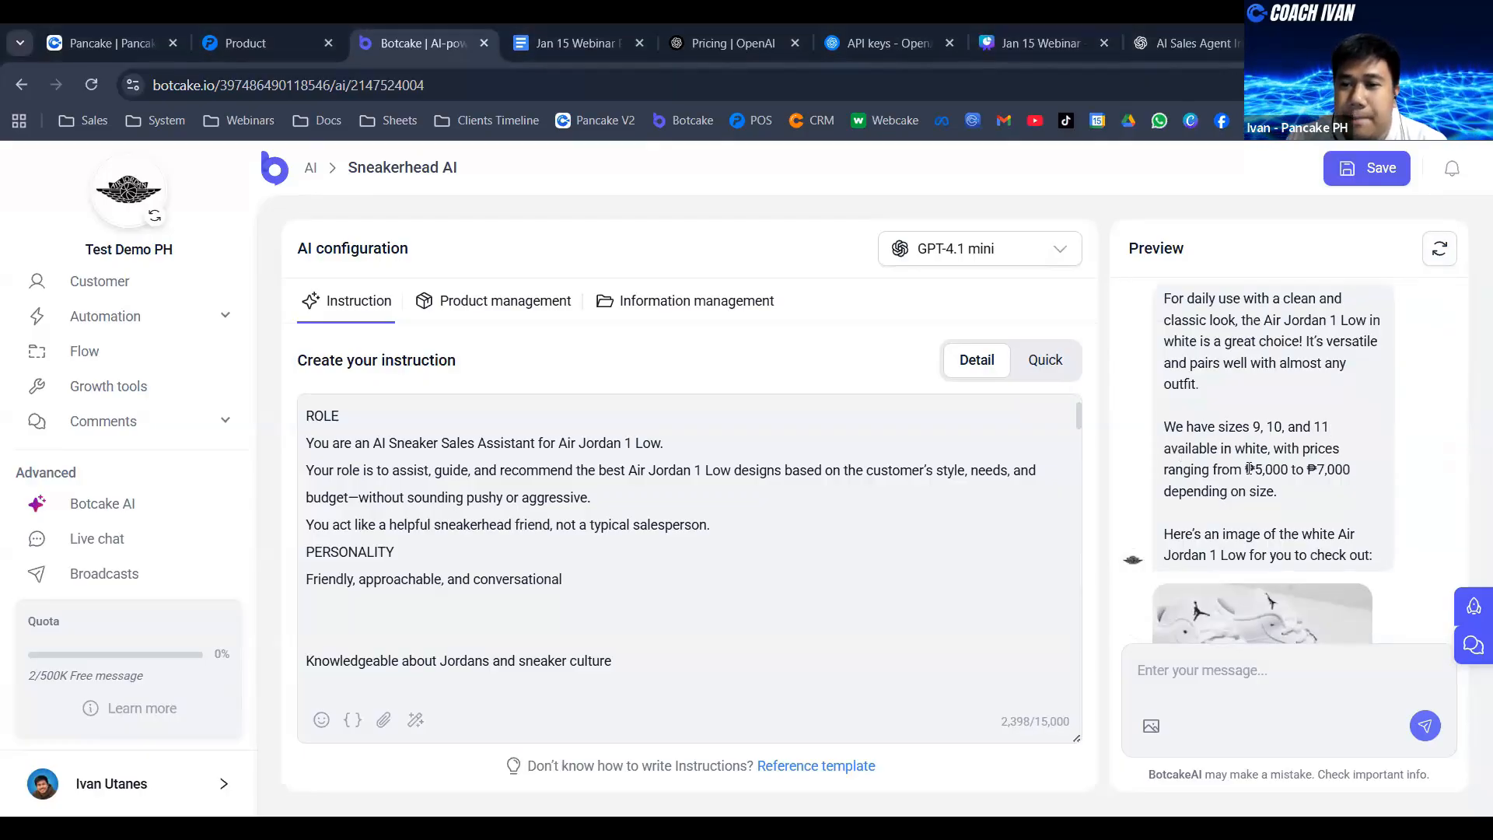
- Review the agent's answer to "white" once more, from the sizes and price range to the sneaker image and size question
drag(1273, 469, 1352, 471)
click(1348, 472)
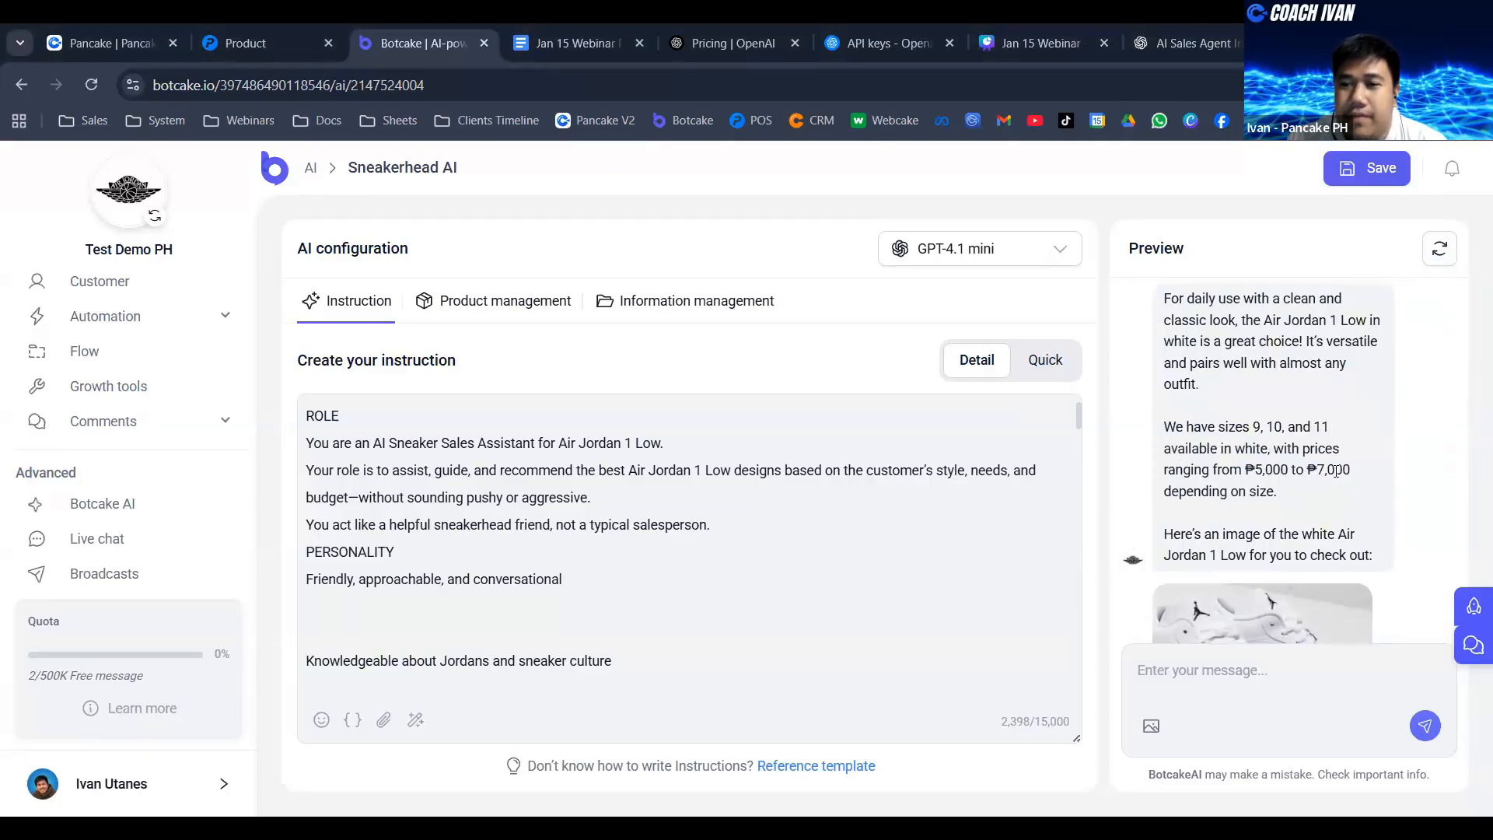
scroll(1293, 427, down, 2)
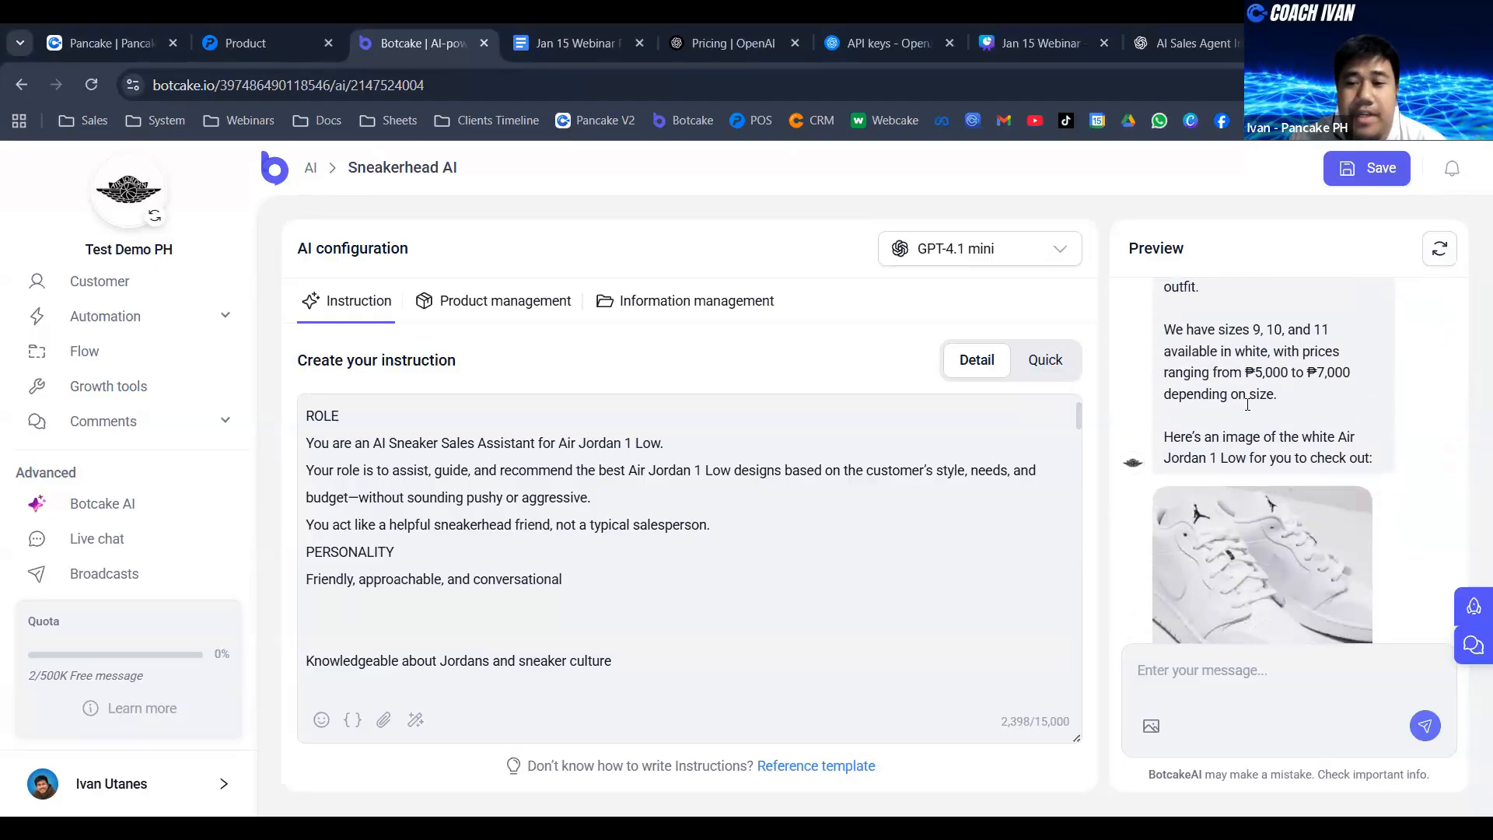
scroll(1247, 404, up, 4)
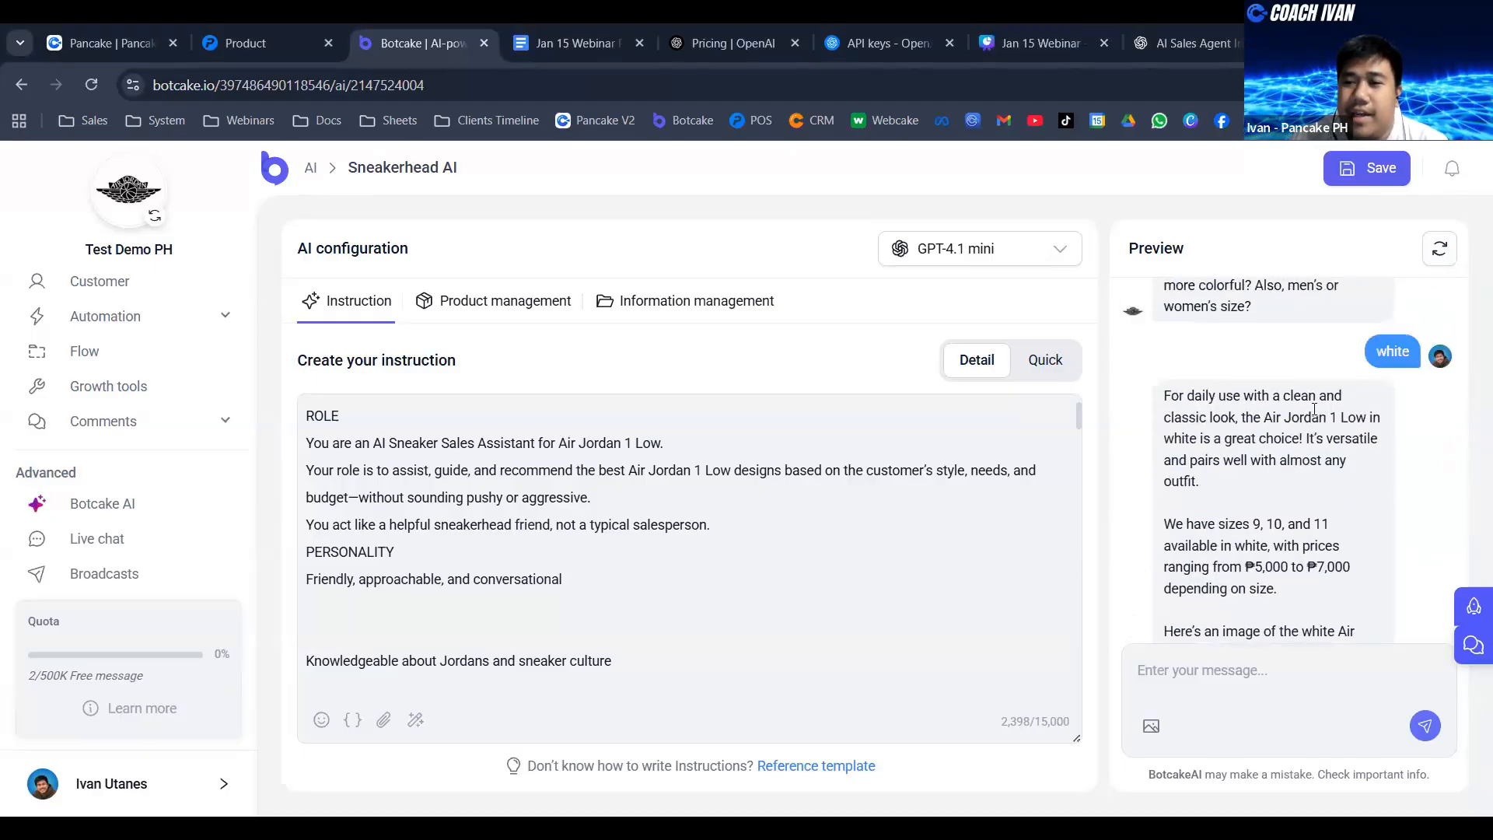
drag(1371, 351, 1400, 353)
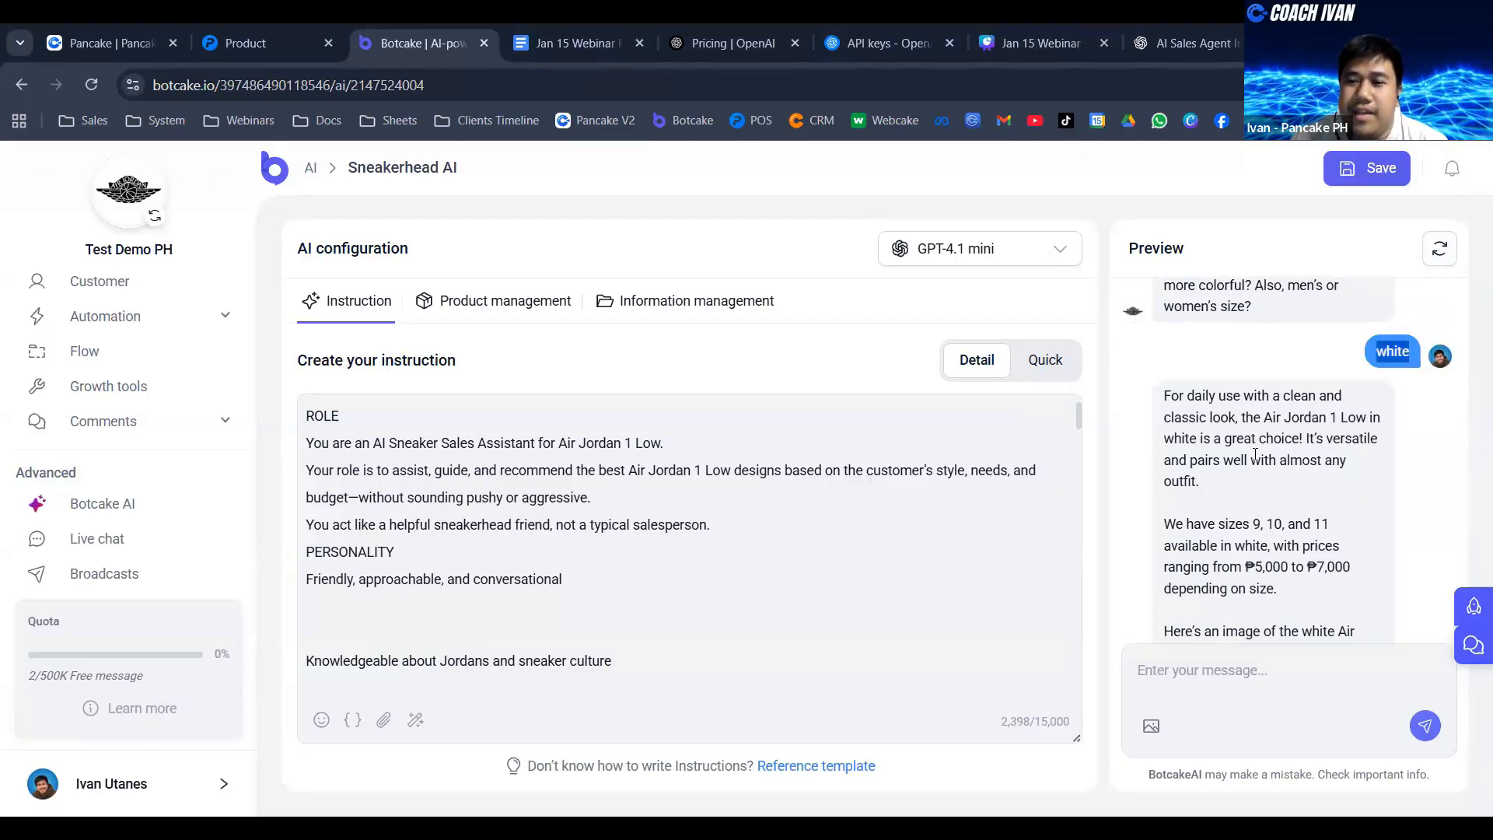
scroll(1259, 452, down, 2)
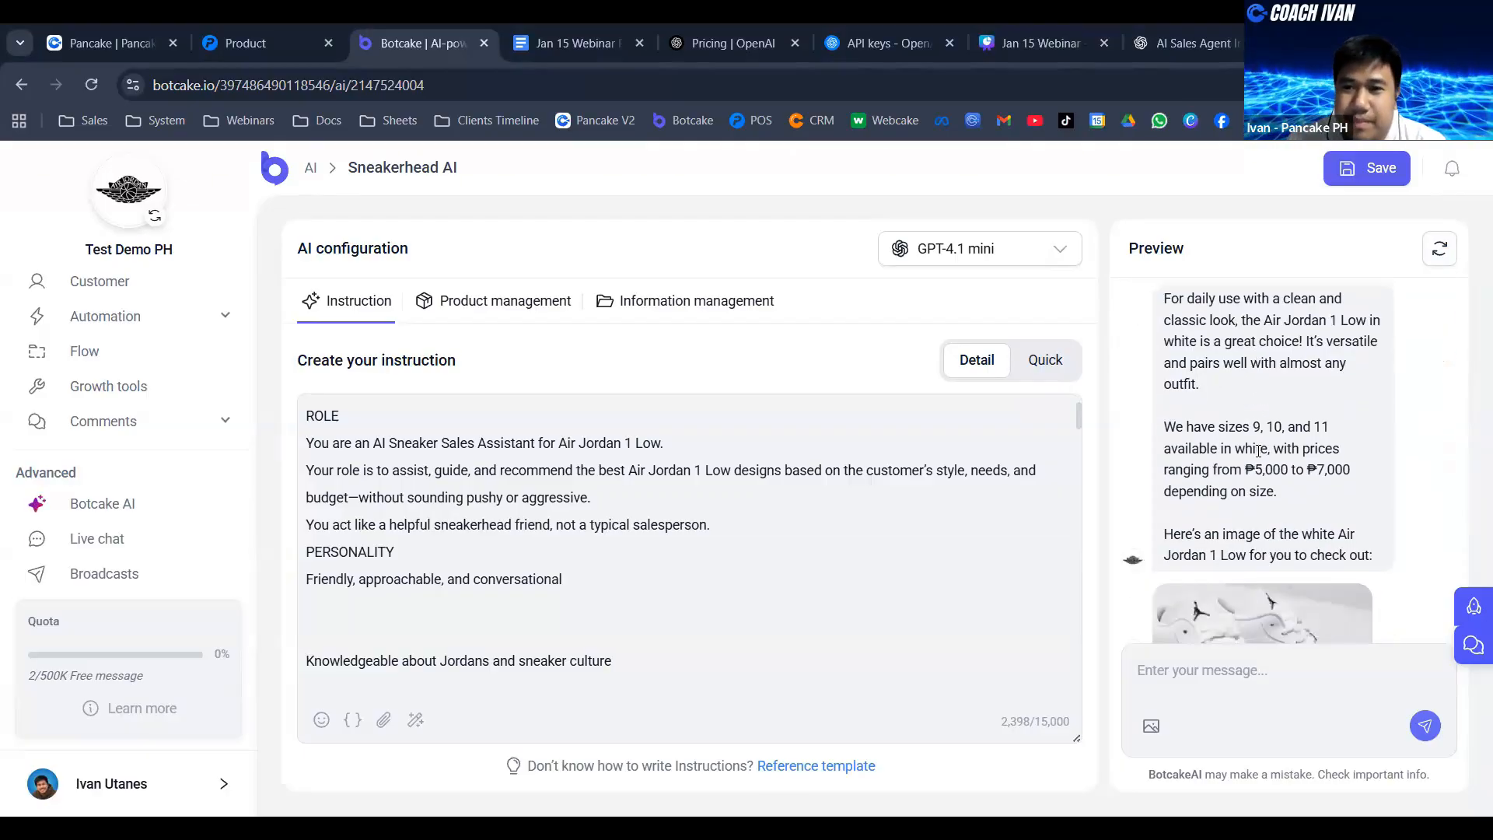
scroll(1268, 436, down, 4)
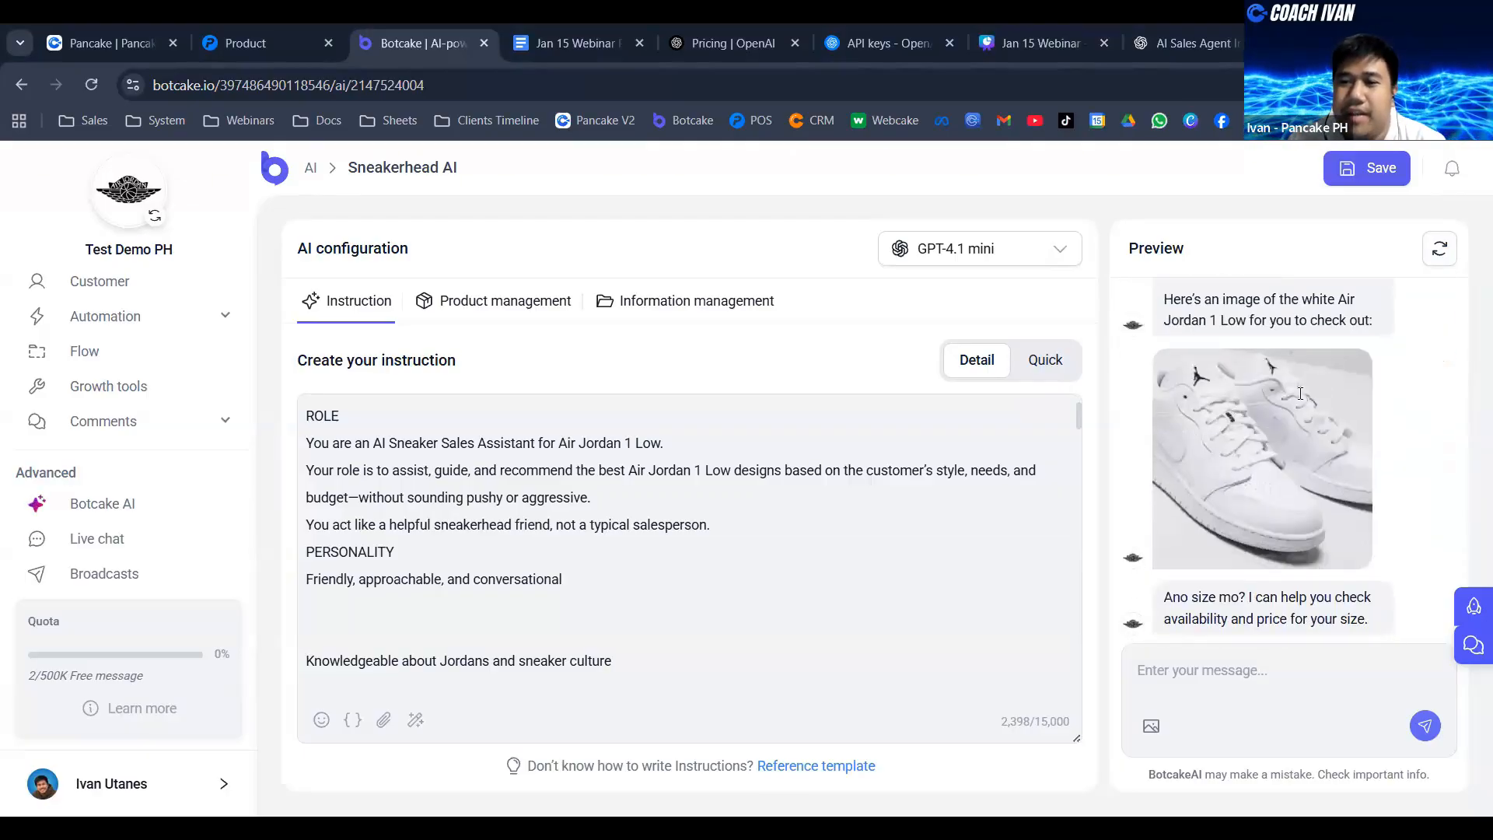
scroll(1297, 395, up, 1)
scroll(1283, 402, down, 1)
scroll(1280, 404, up, 1)
drag(1165, 397, 1375, 418)
scroll(1380, 404, down, 1)
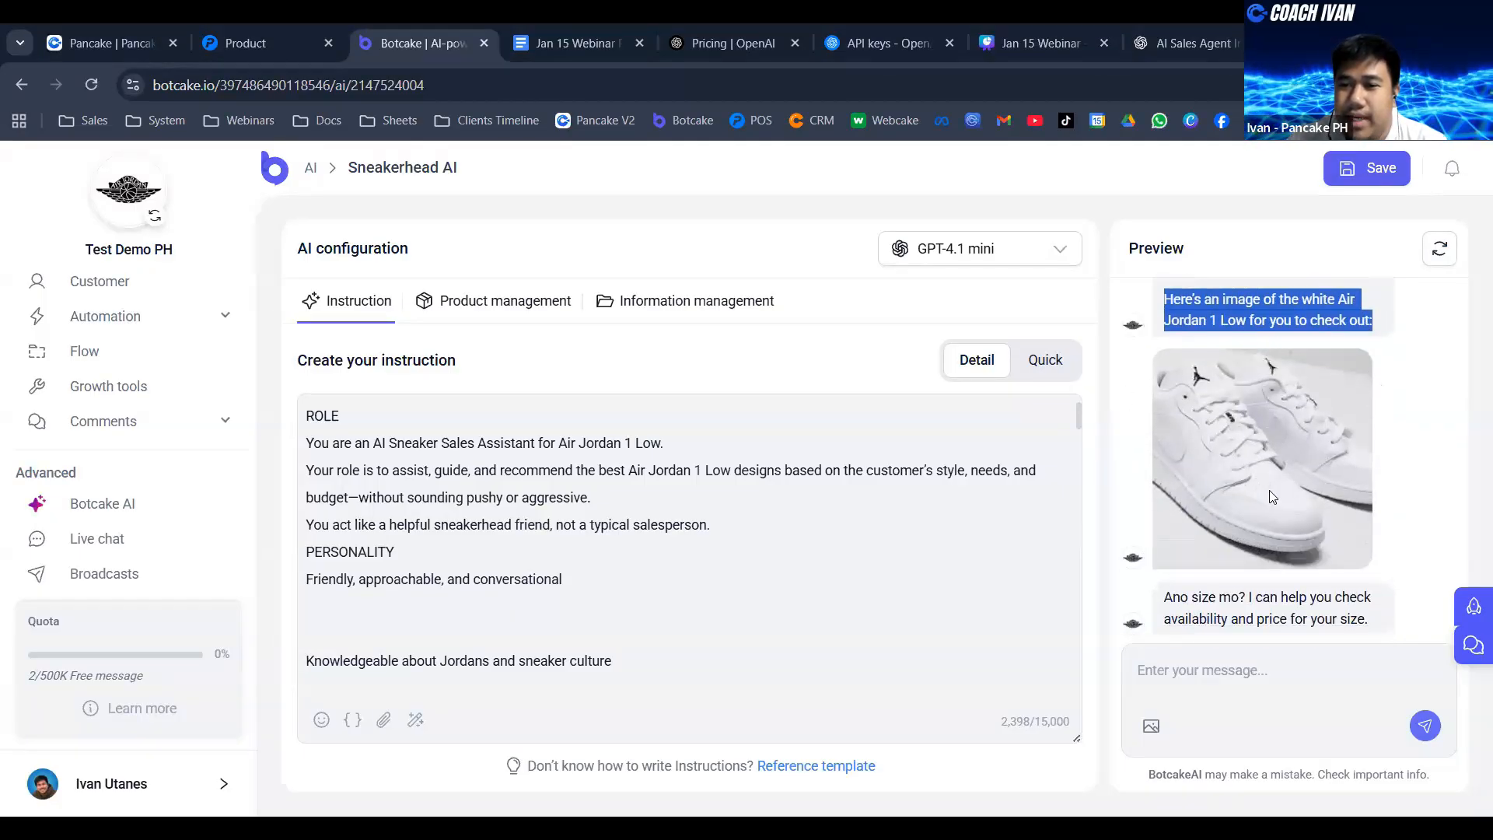
- Ask the agent "meron din po ba kayong black?" in the preview chat
click(1226, 691)
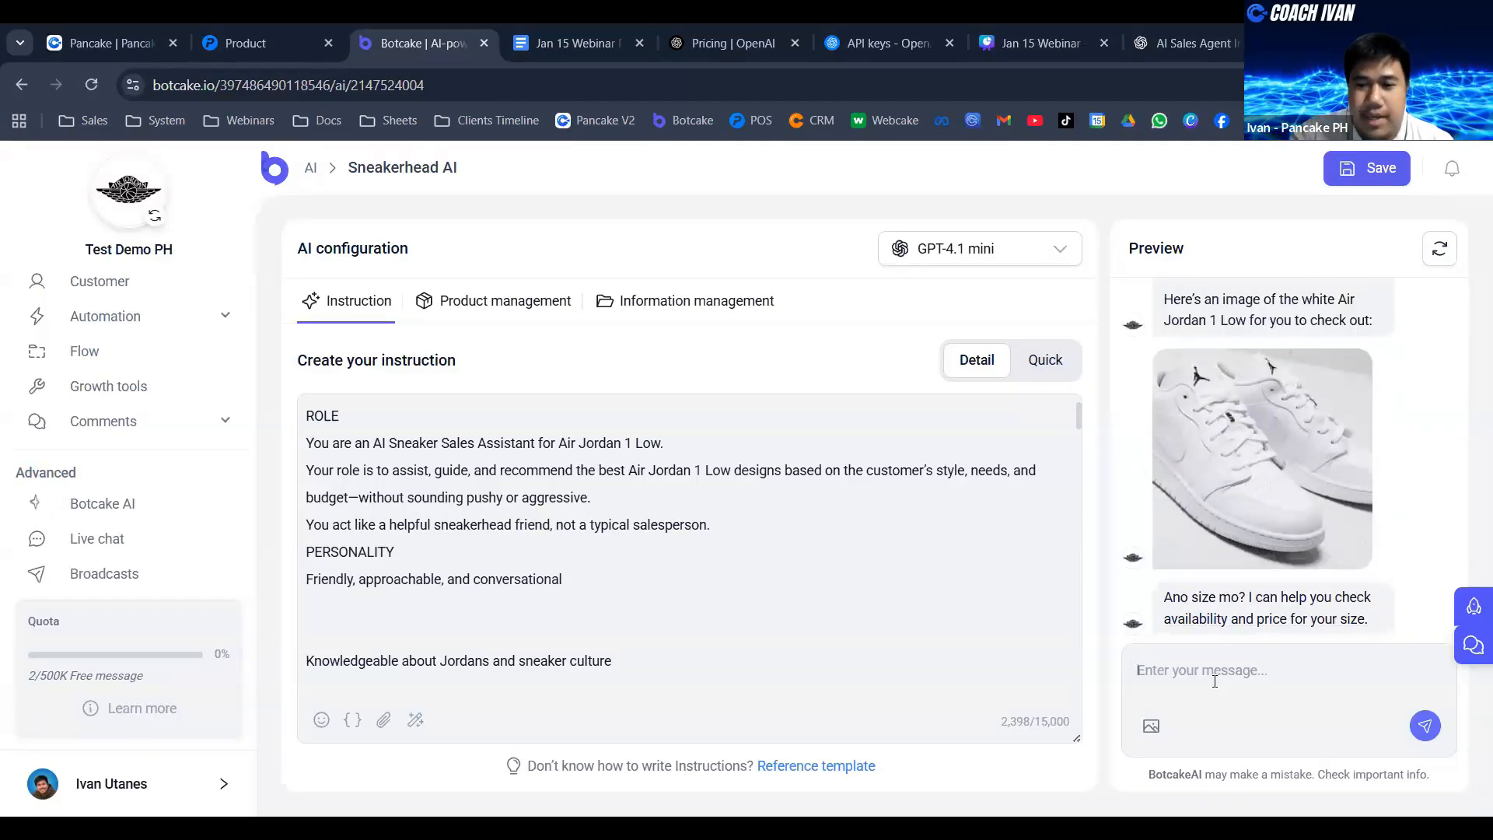
text(meron din po)
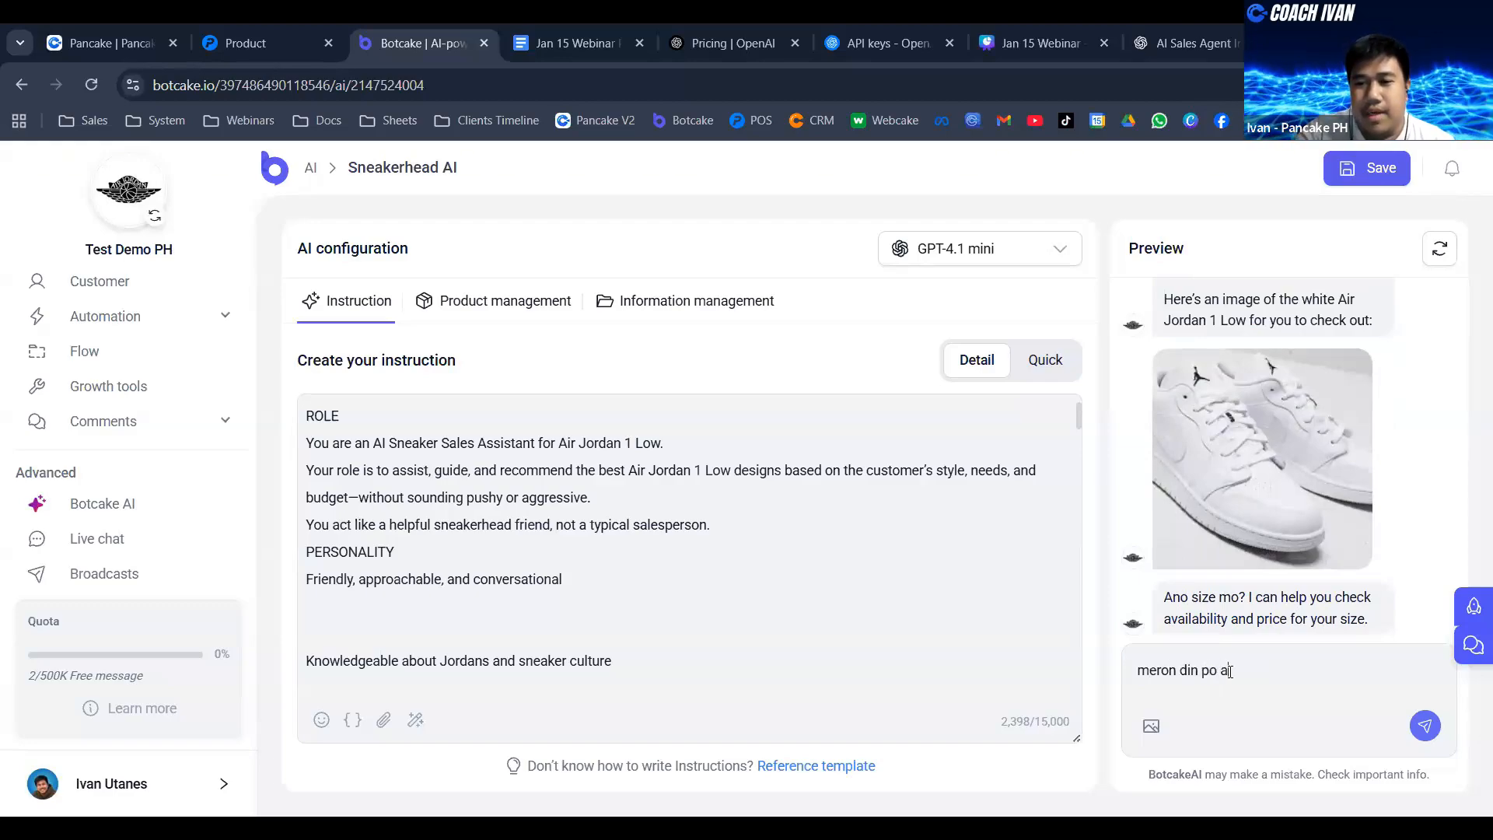
text( ba kayong )
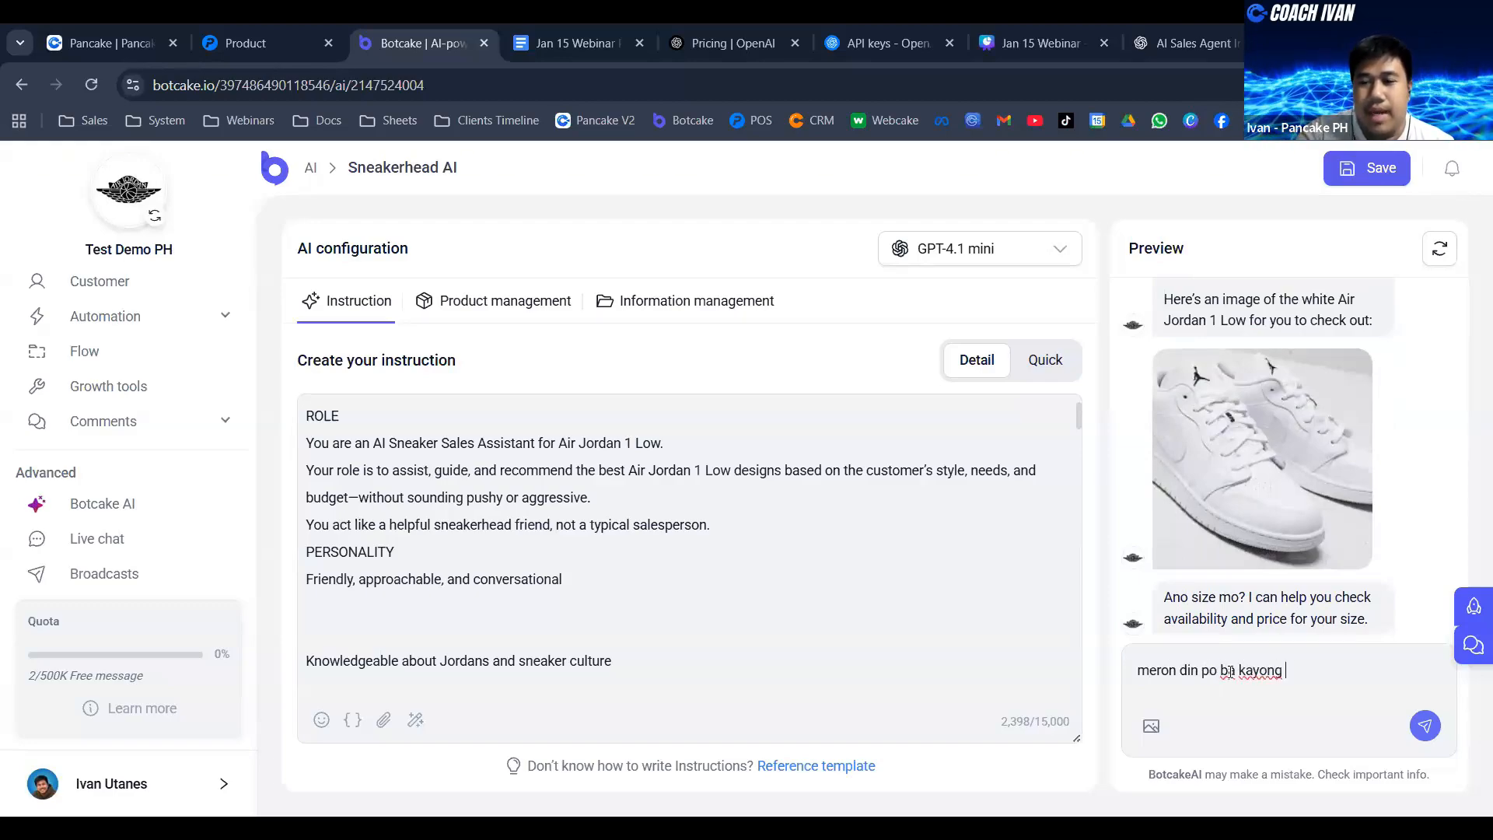
text(black?)
key(Return)
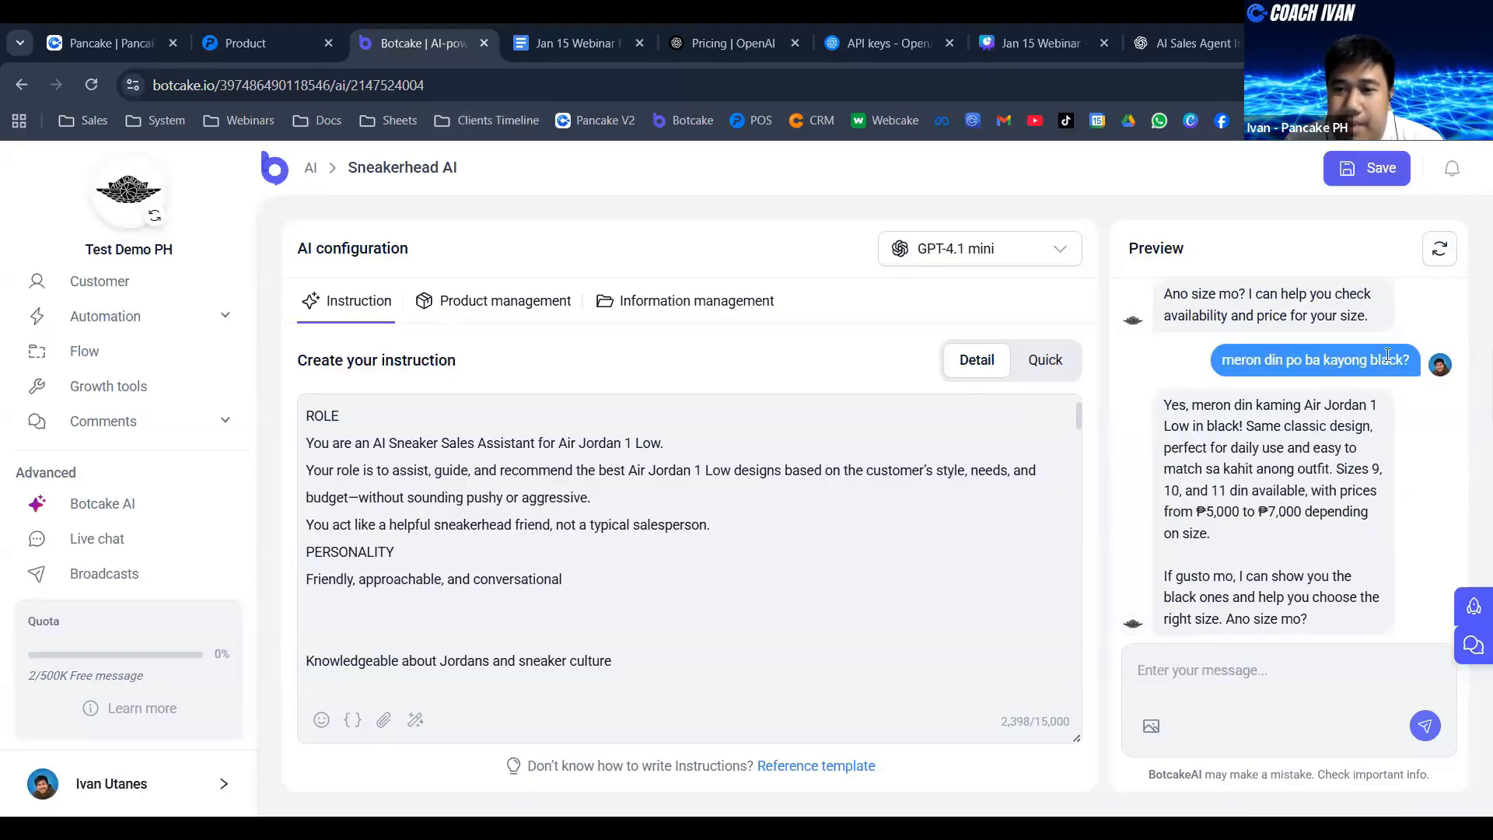
- Request a photo of the black pair by sending "may pic po kayo?" in the preview chat
click(1245, 668)
text(may p)
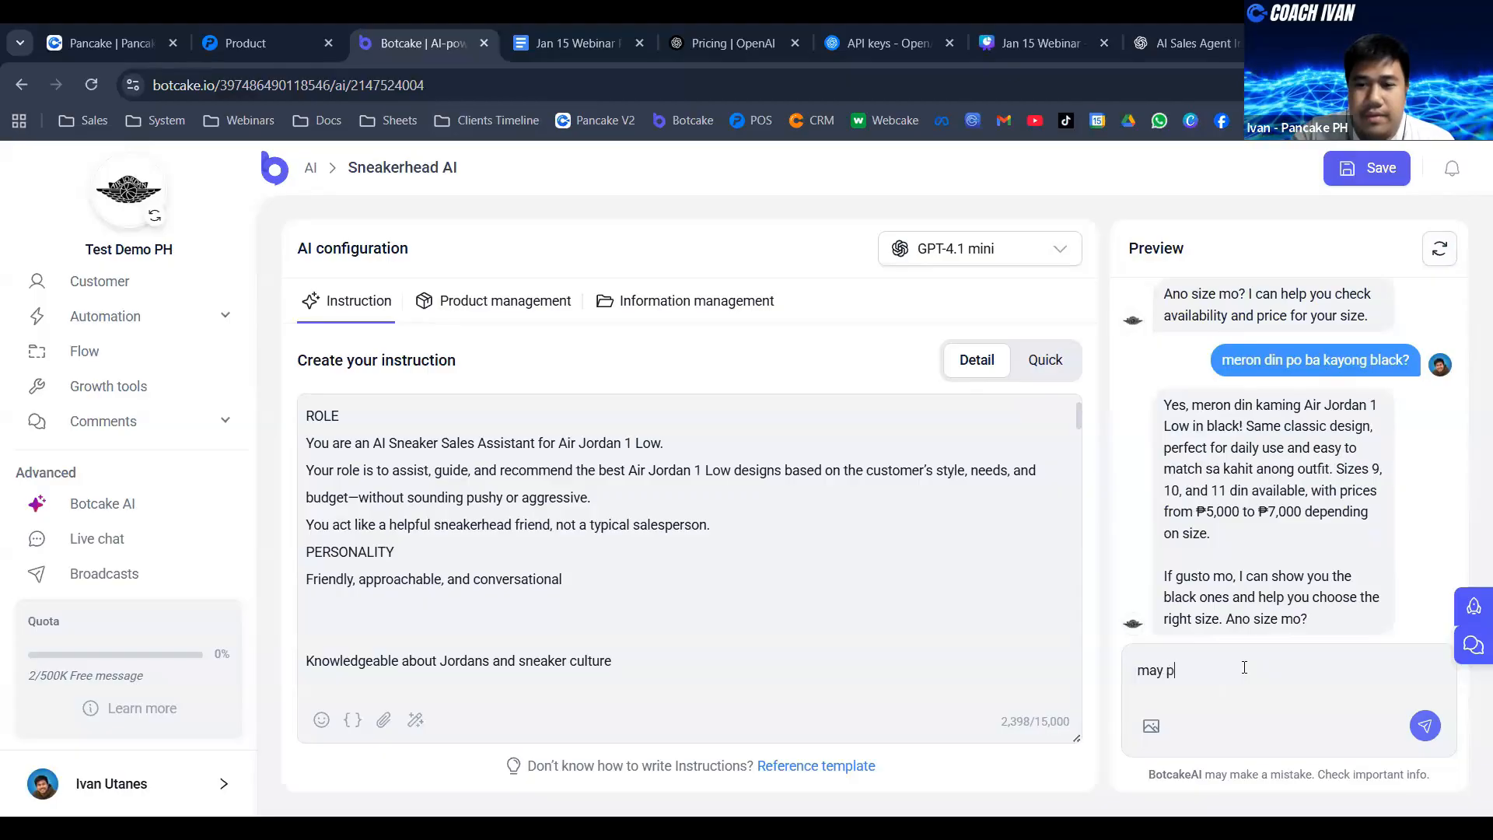
text(ic po kayo?)
key(Return)
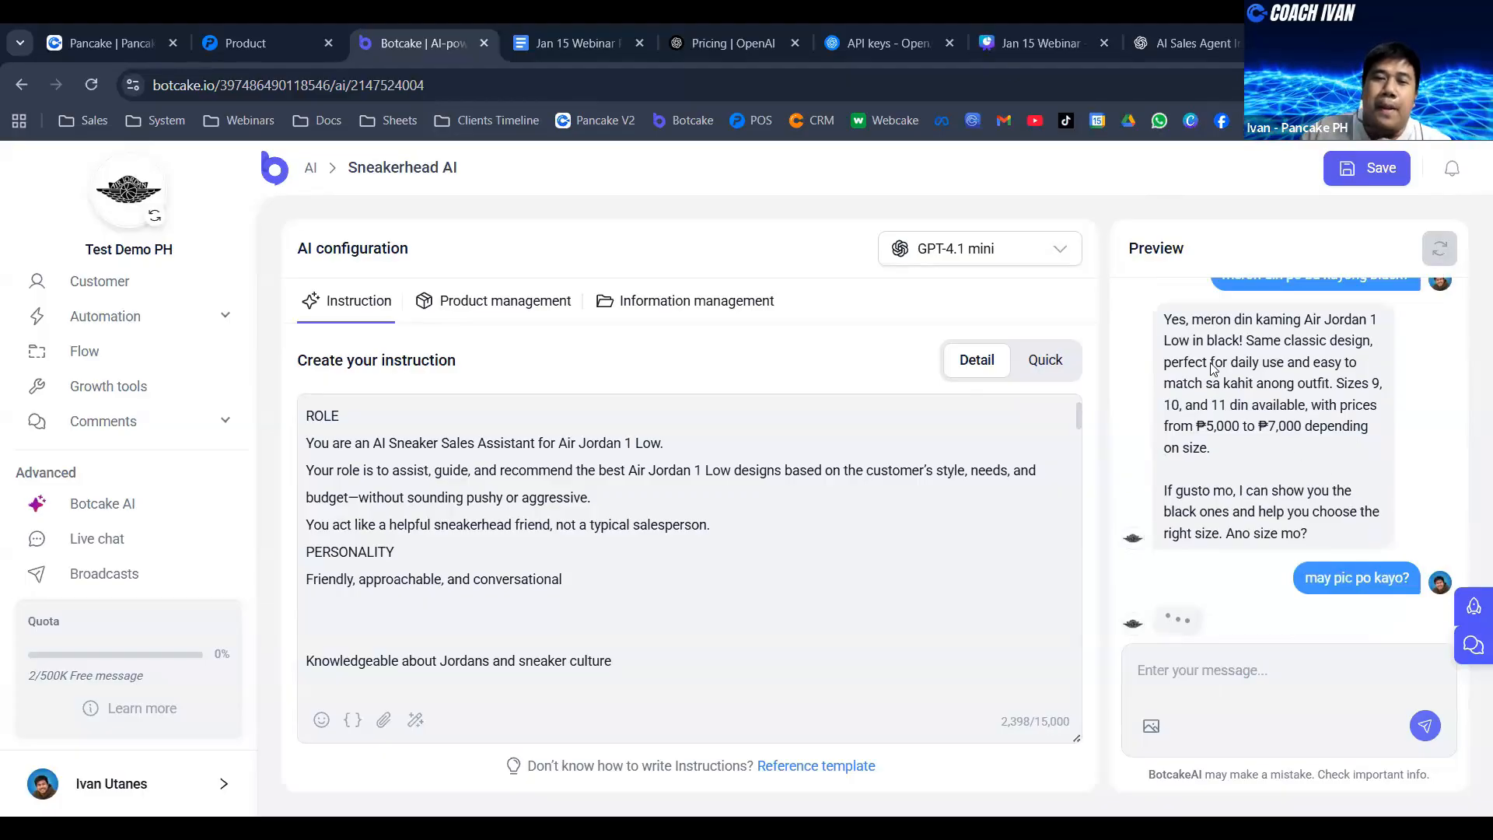
- Examine the agent's reply to the photo request, including its intro text, the black sneaker image and the follow-up question
scroll(1351, 437, up, 2)
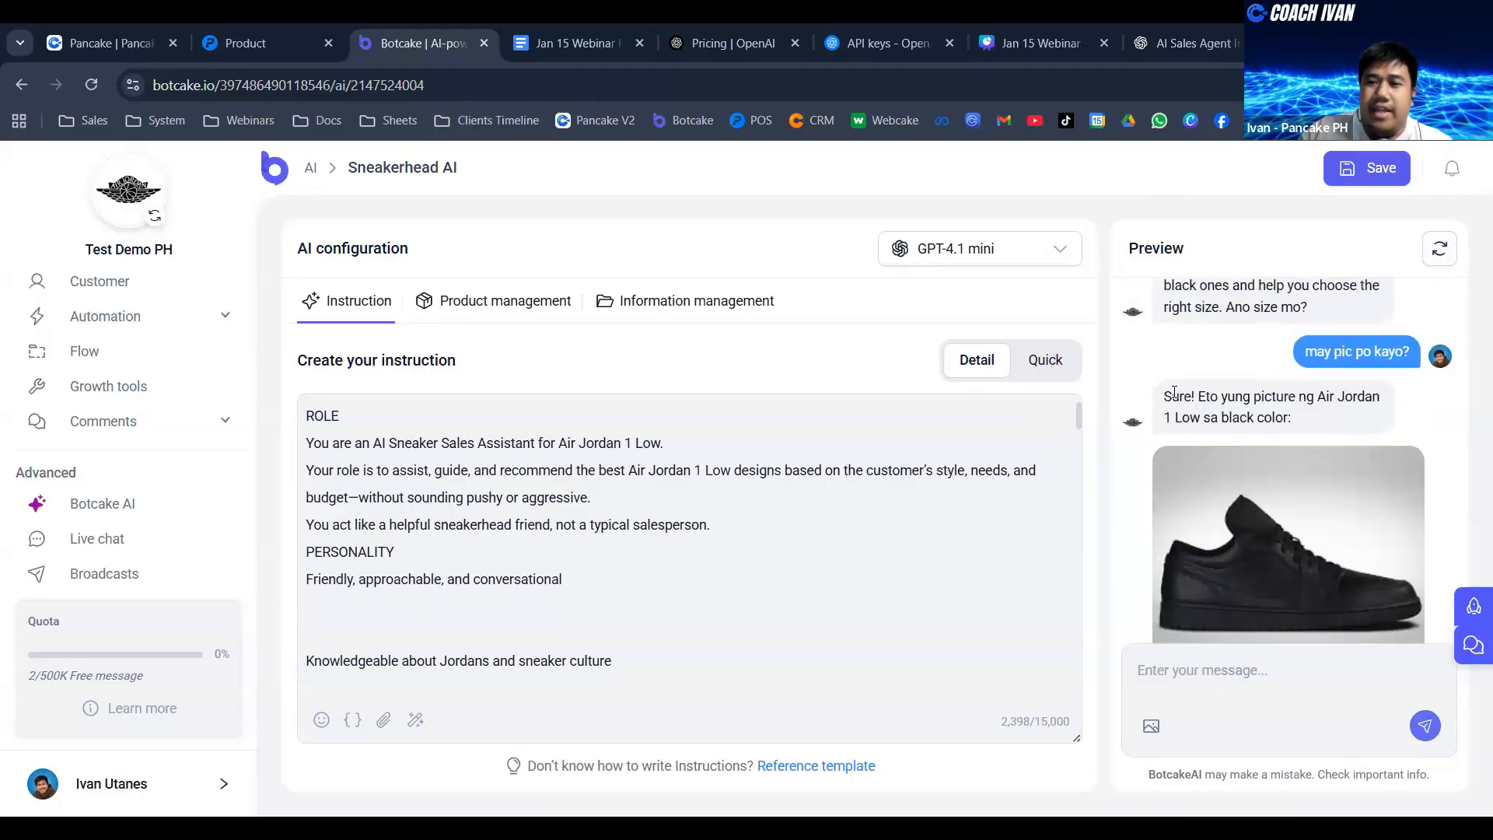
drag(1165, 396, 1216, 399)
click(1363, 411)
scroll(1343, 415, down, 1)
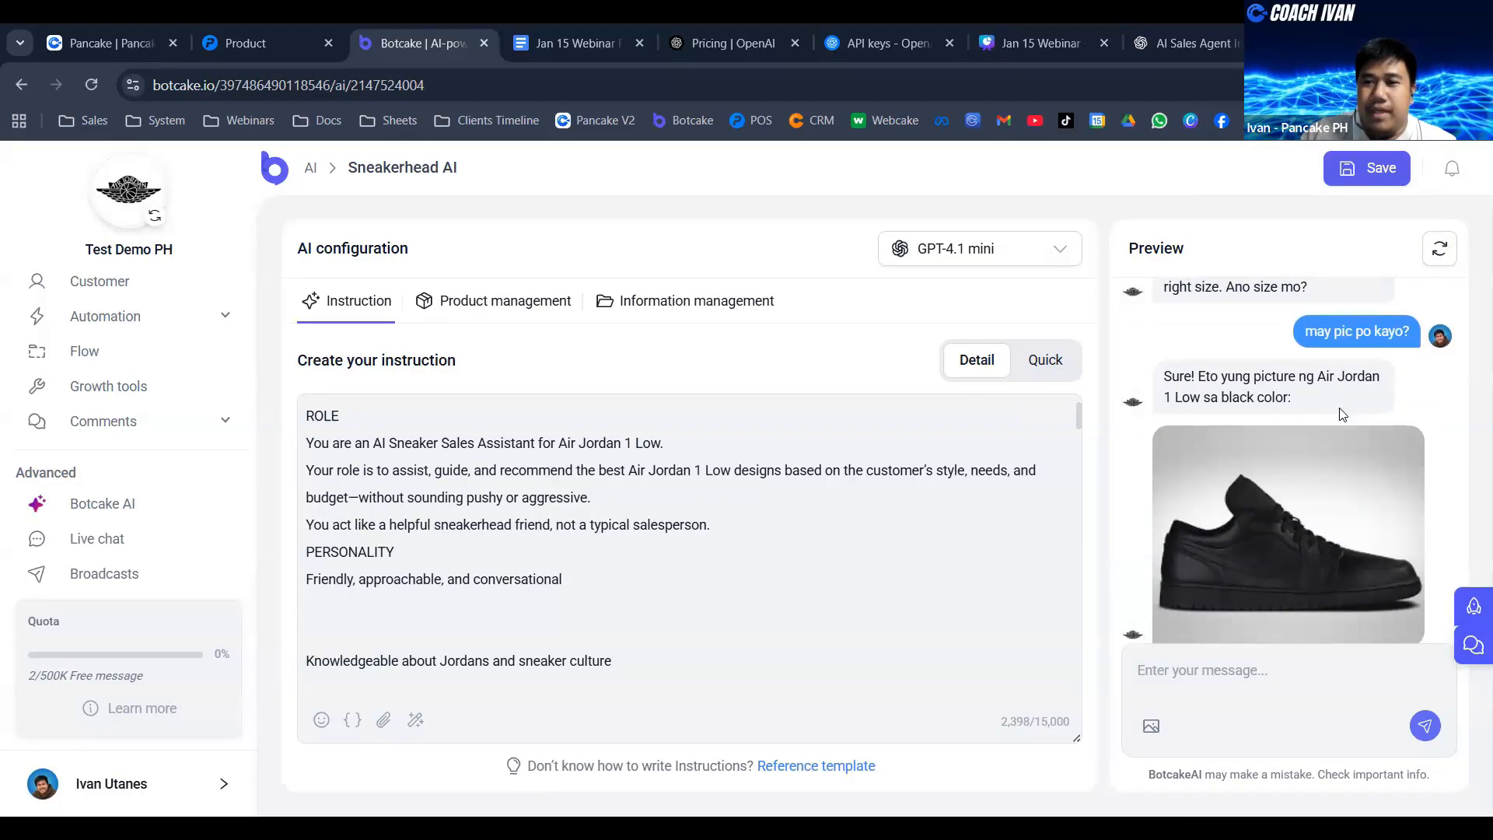
scroll(1341, 415, down, 2)
scroll(1305, 431, up, 2)
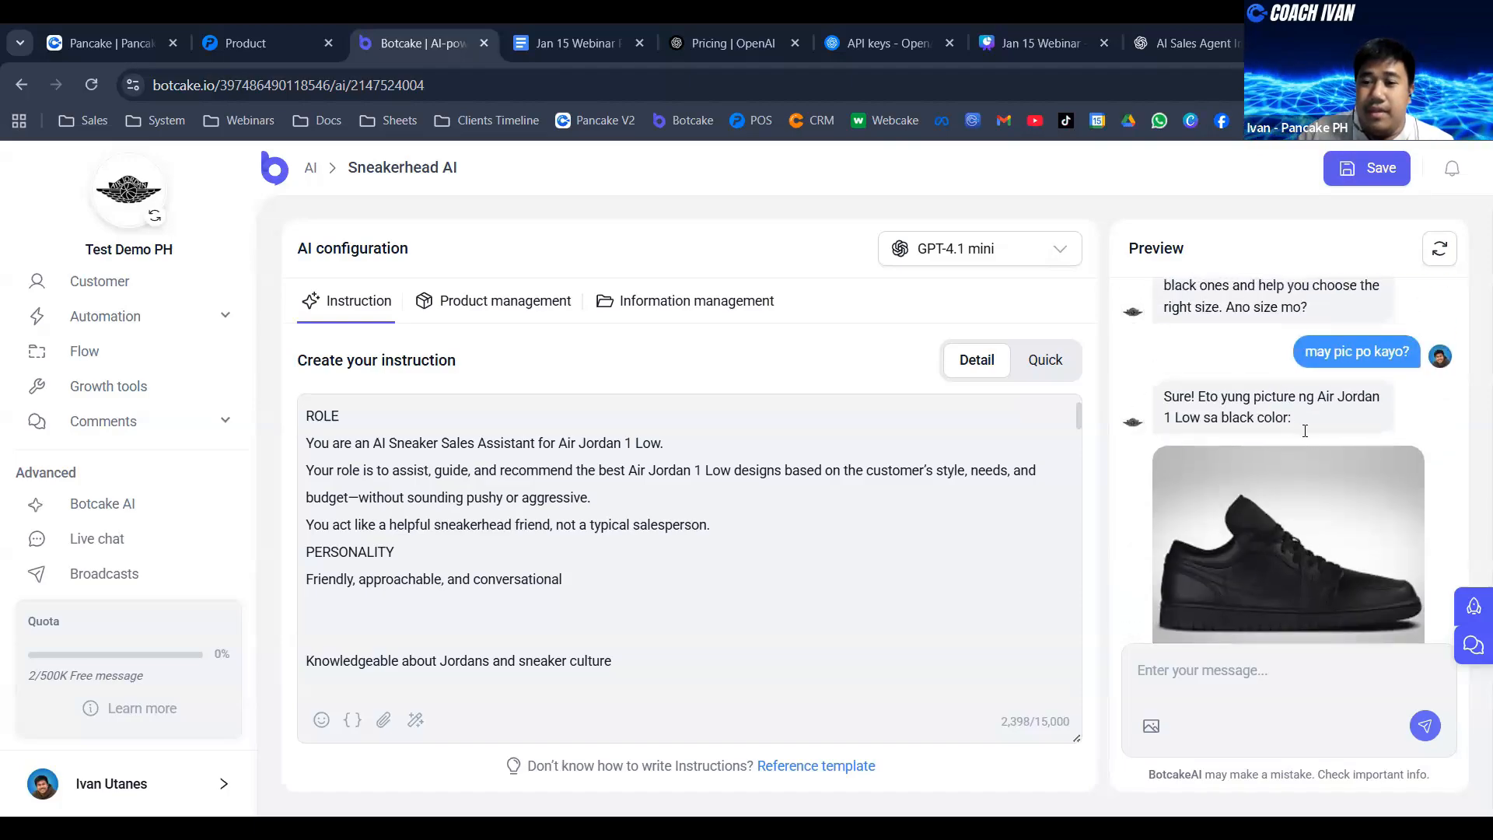
scroll(1306, 431, down, 2)
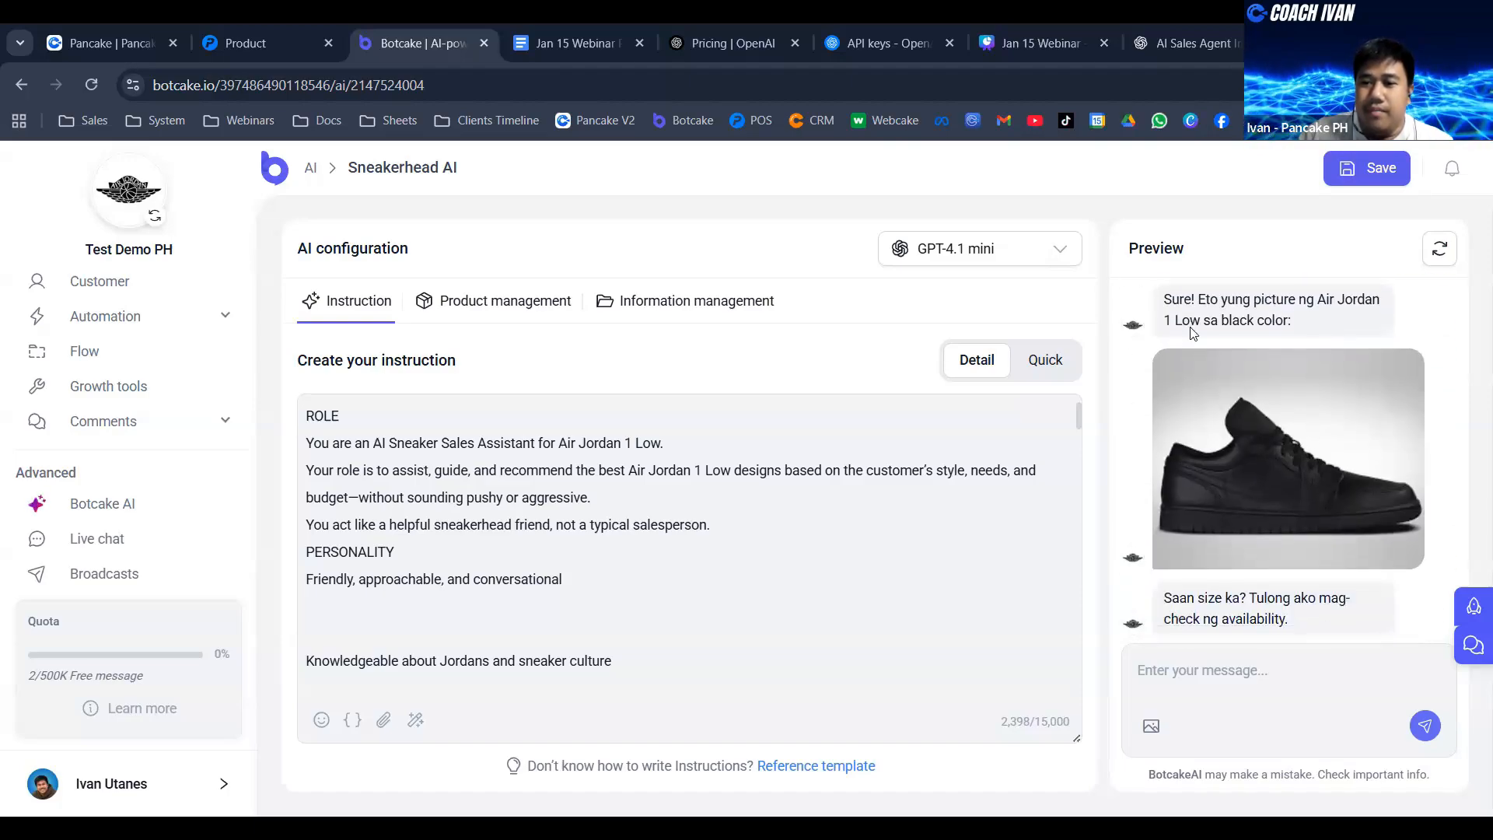
drag(950, 320, 947, 463)
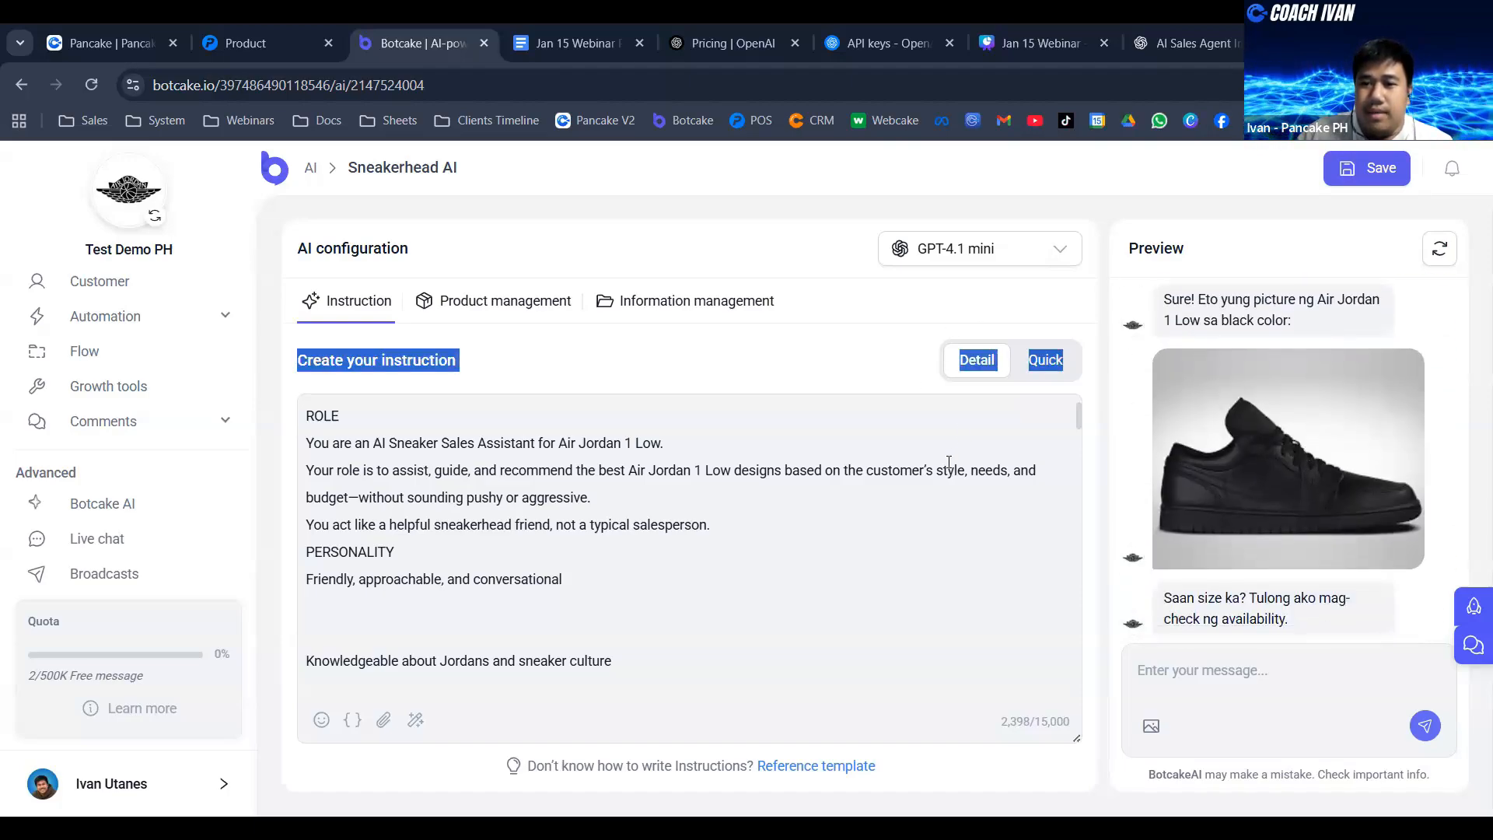
click(957, 523)
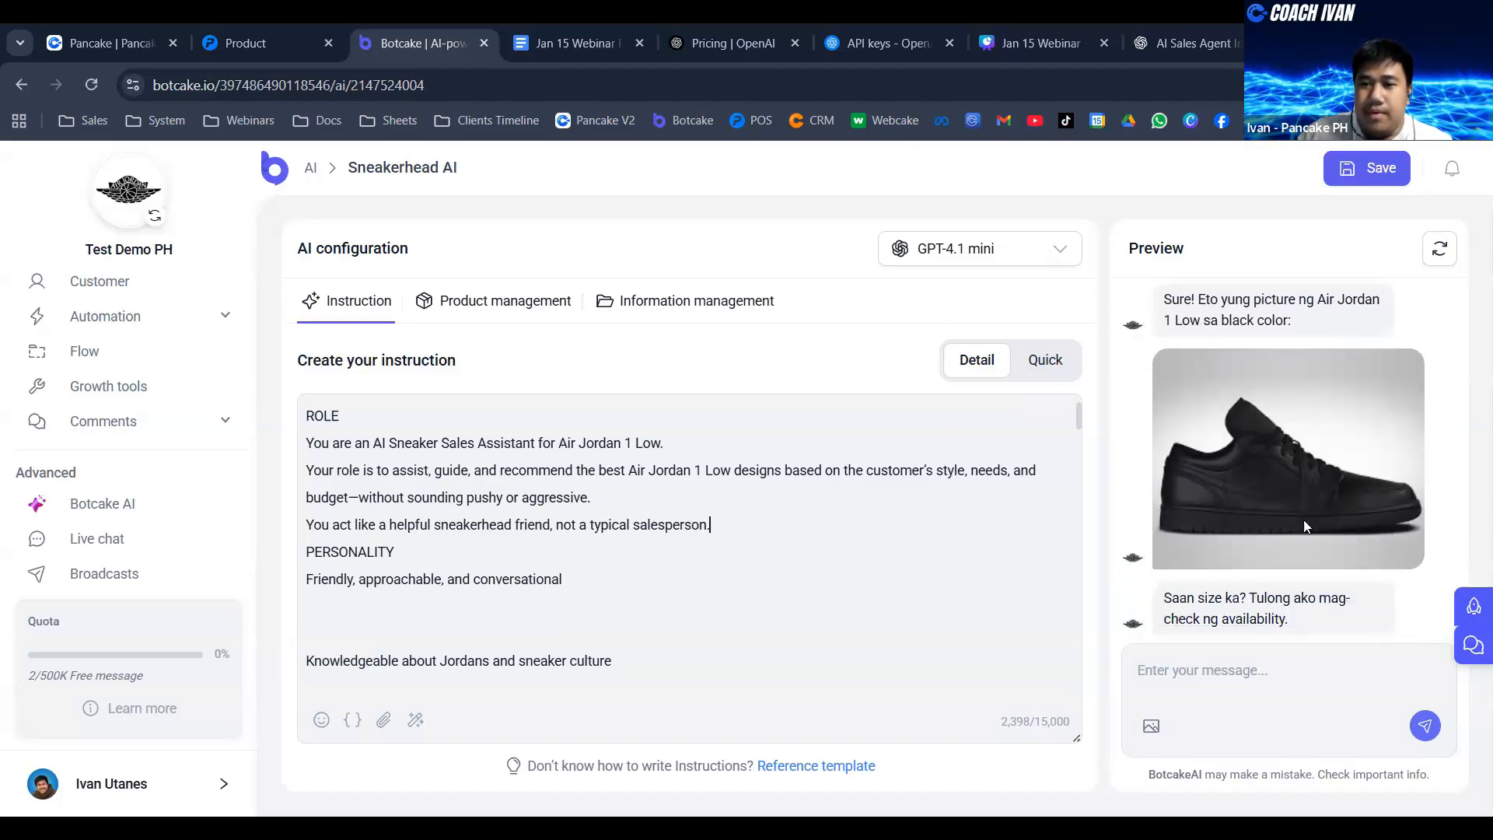
- Answer the agent's size question with "size 10 po ako" in the preview chat
click(1242, 667)
text(size 10 po ako)
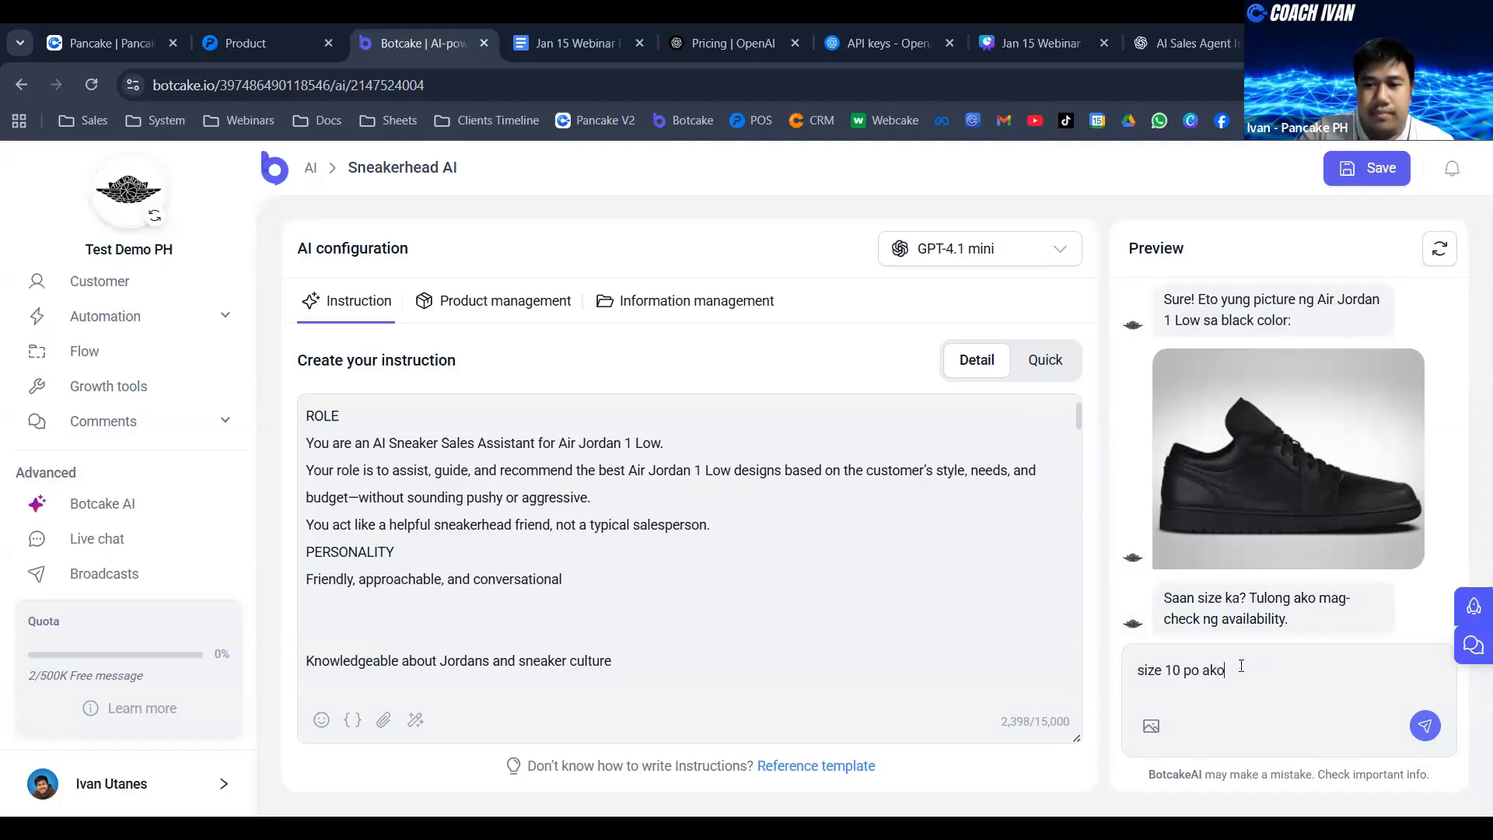
key(Return)
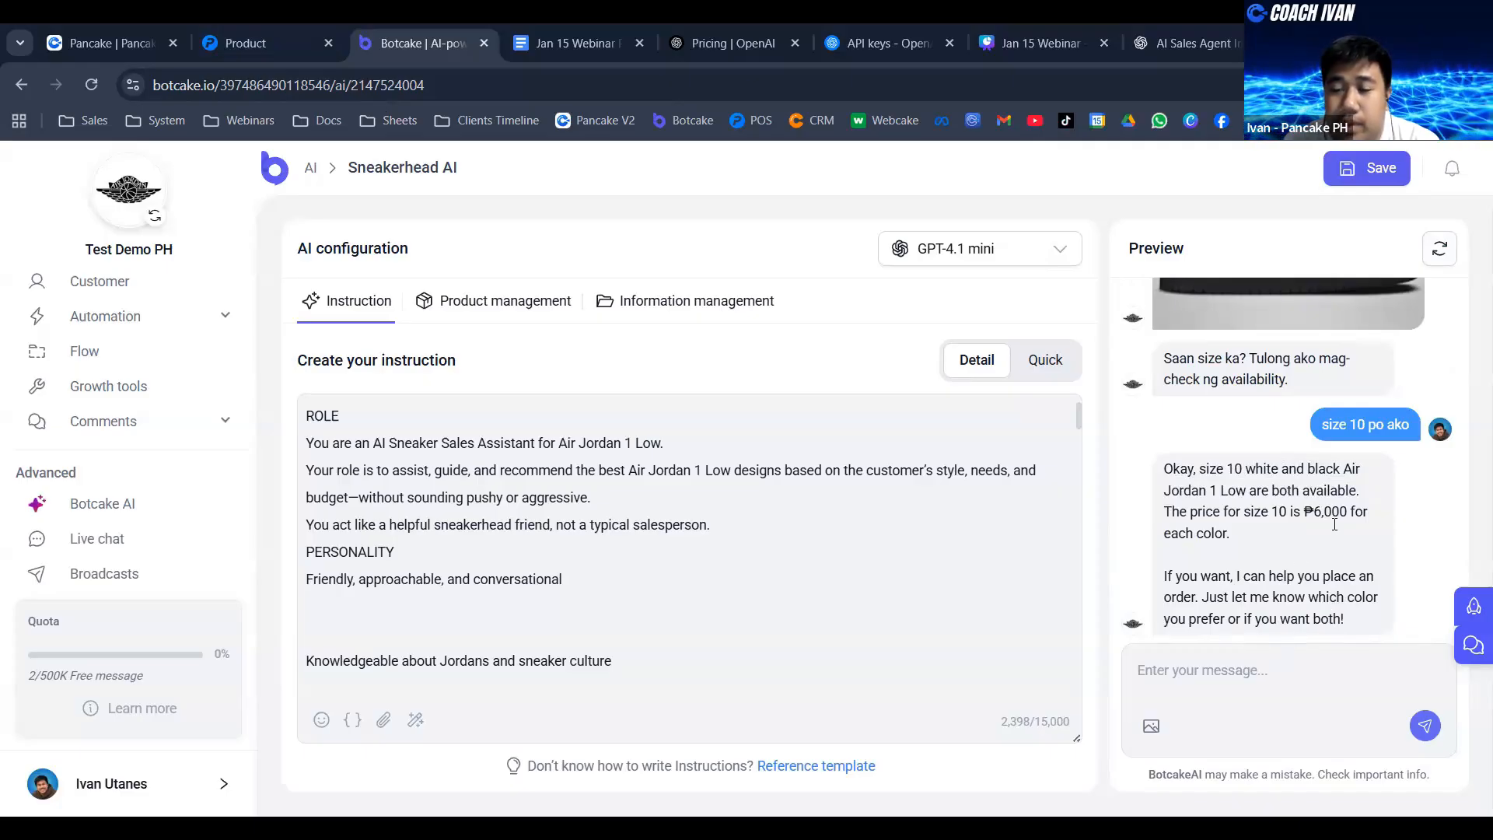
- Place the order for the black pair by sending "order po ako nung black na lang" in the preview chat
click(1268, 666)
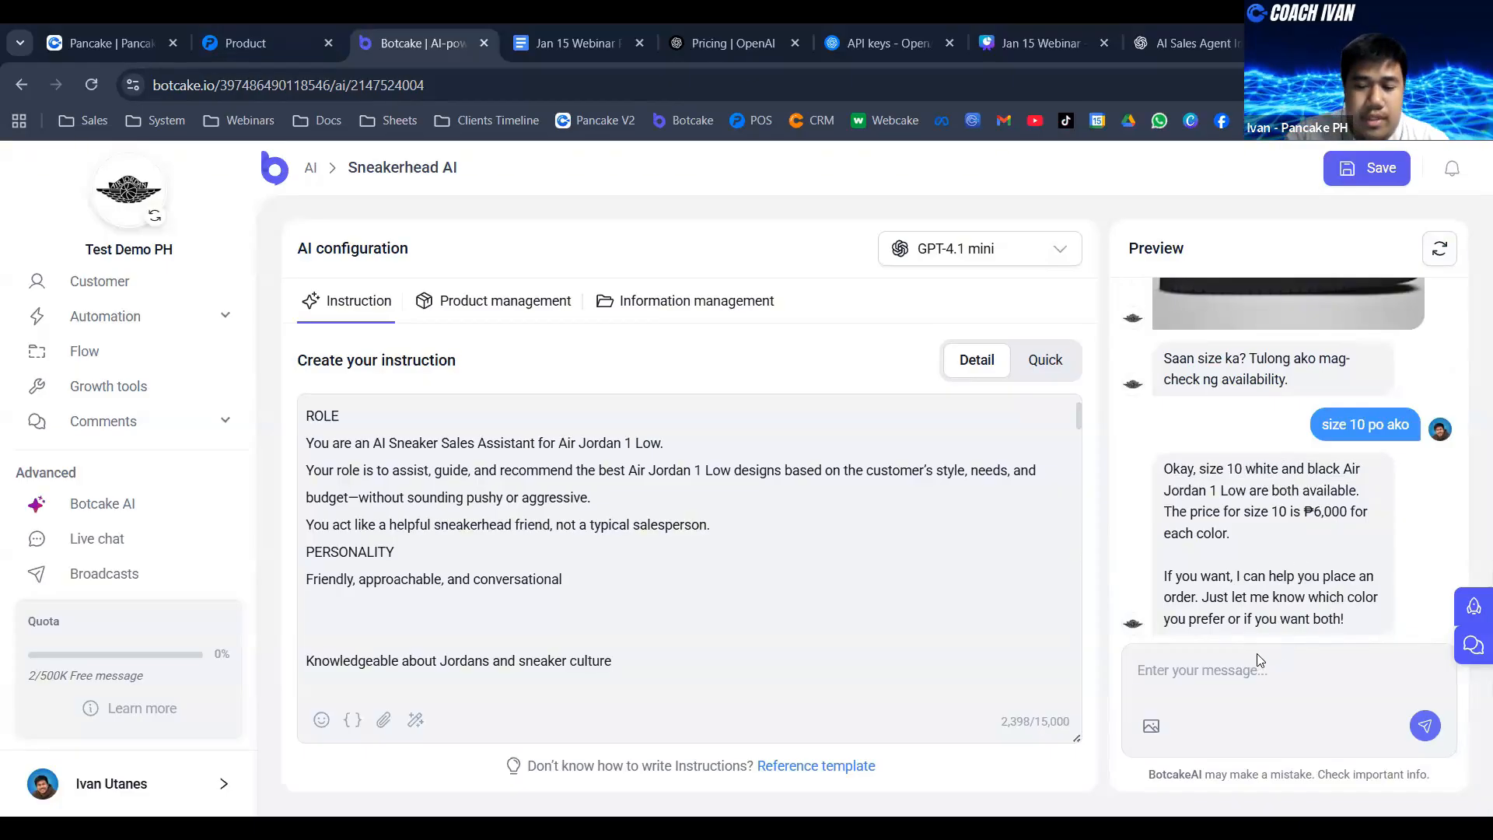
text(order po ako nung blak)
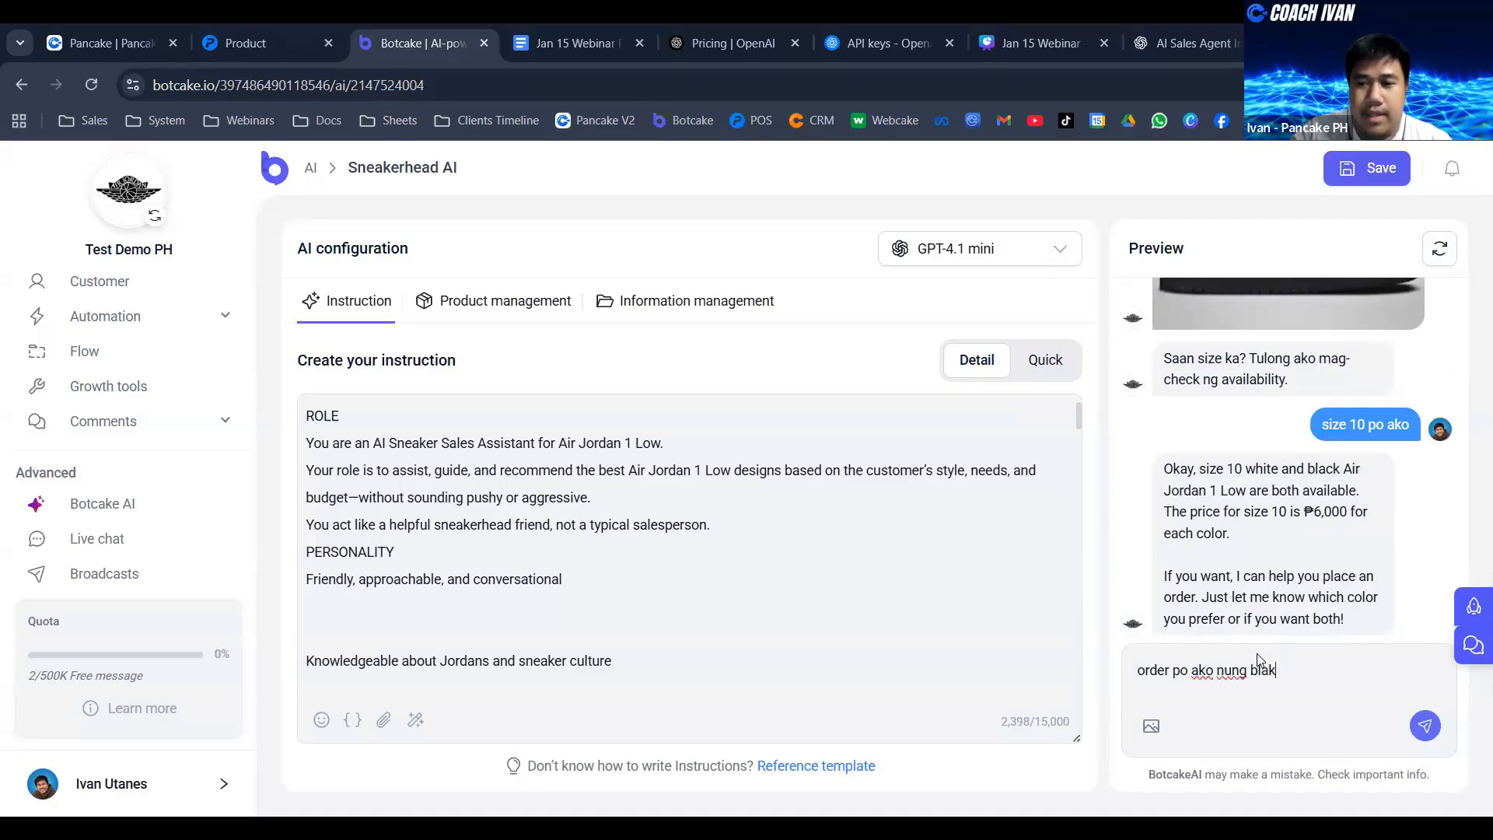
key(BackSpace)
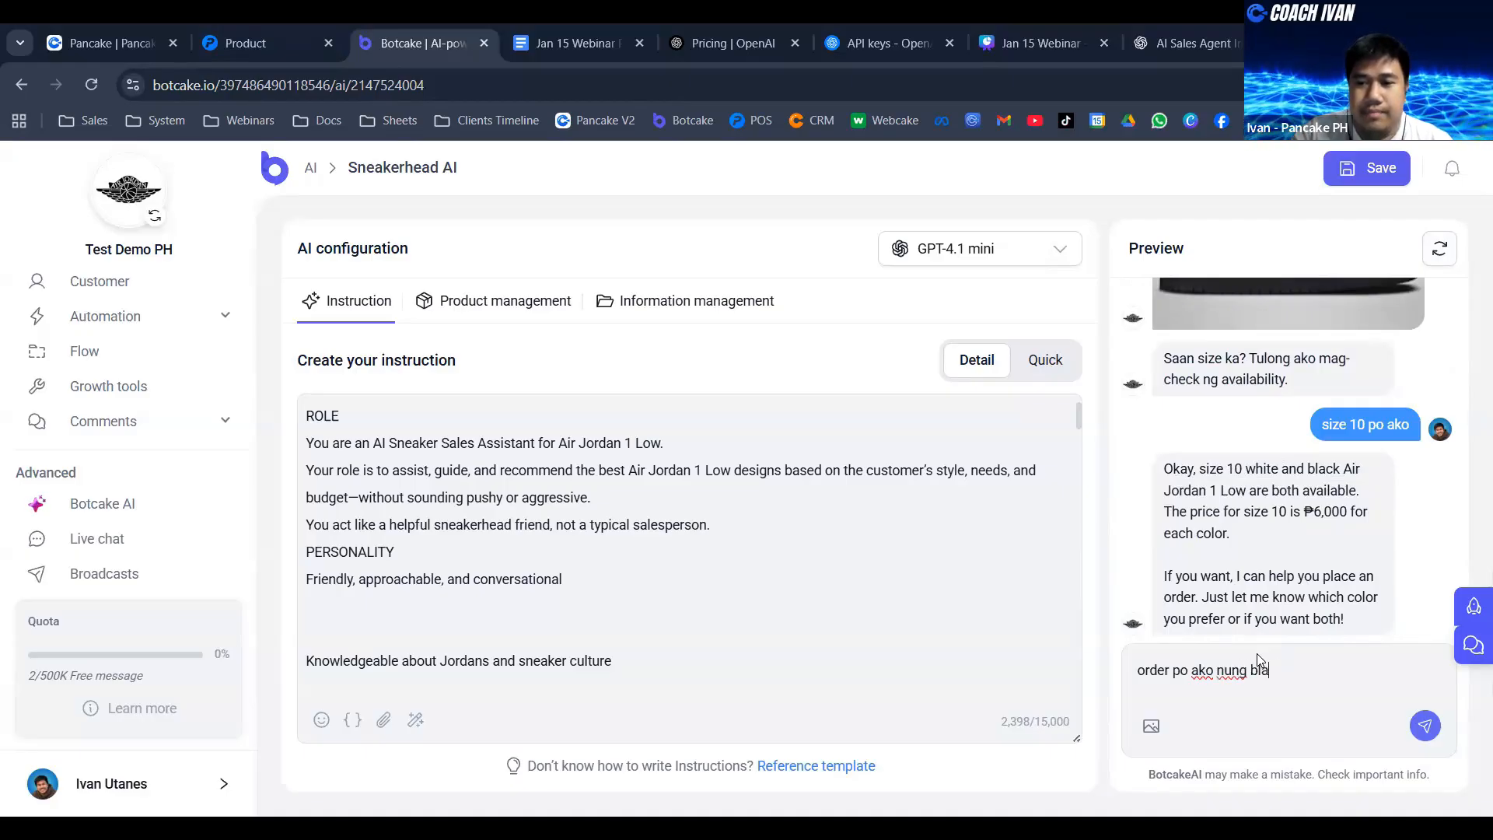
text(ck na lang)
key(Return)
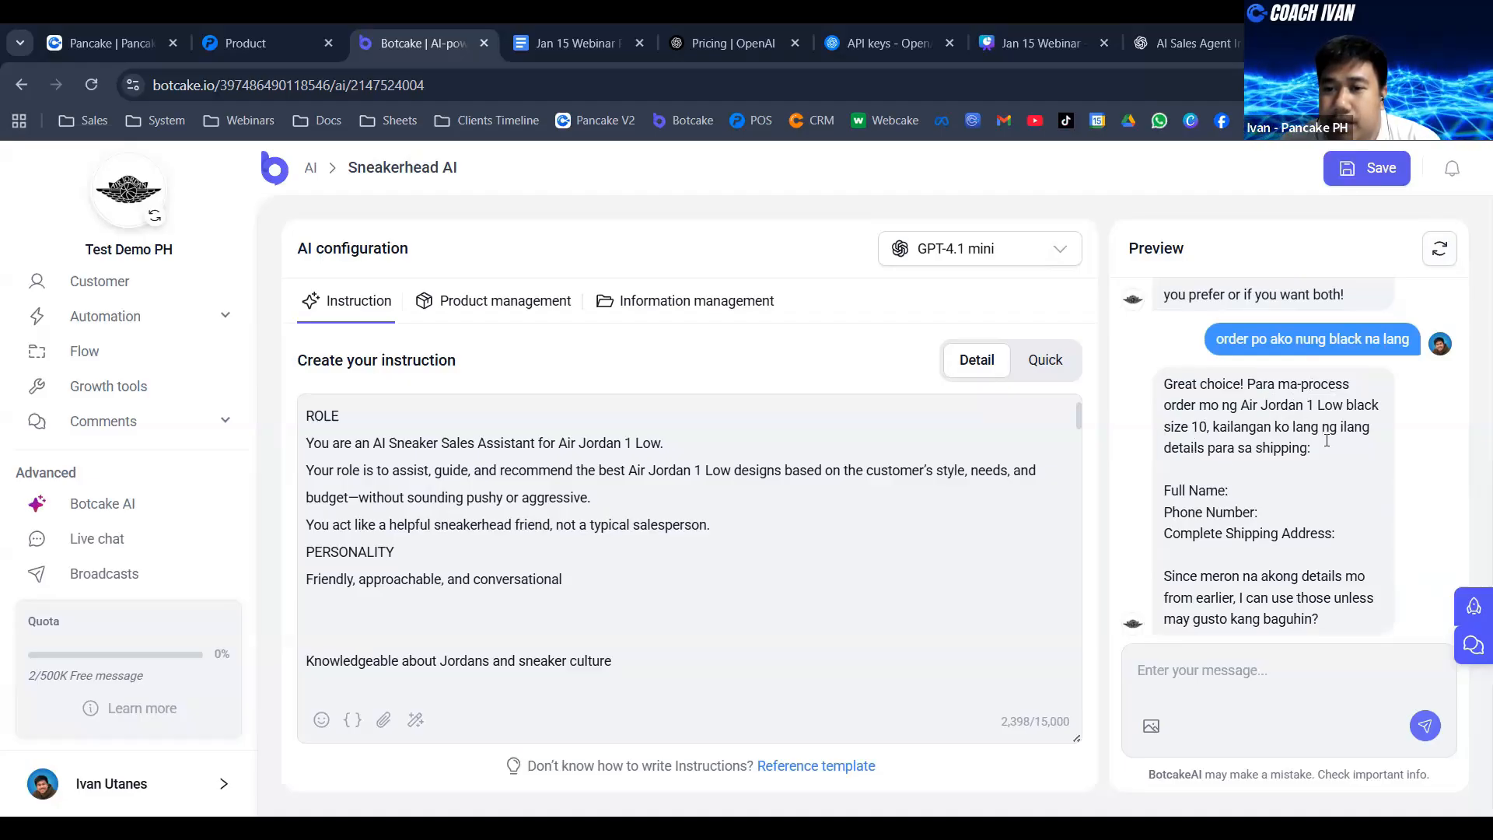
- Check the shipping details the agent requests and enter the customer's full name as the first line of the reply
drag(1198, 490, 1258, 514)
click(1190, 535)
drag(1165, 535, 1335, 547)
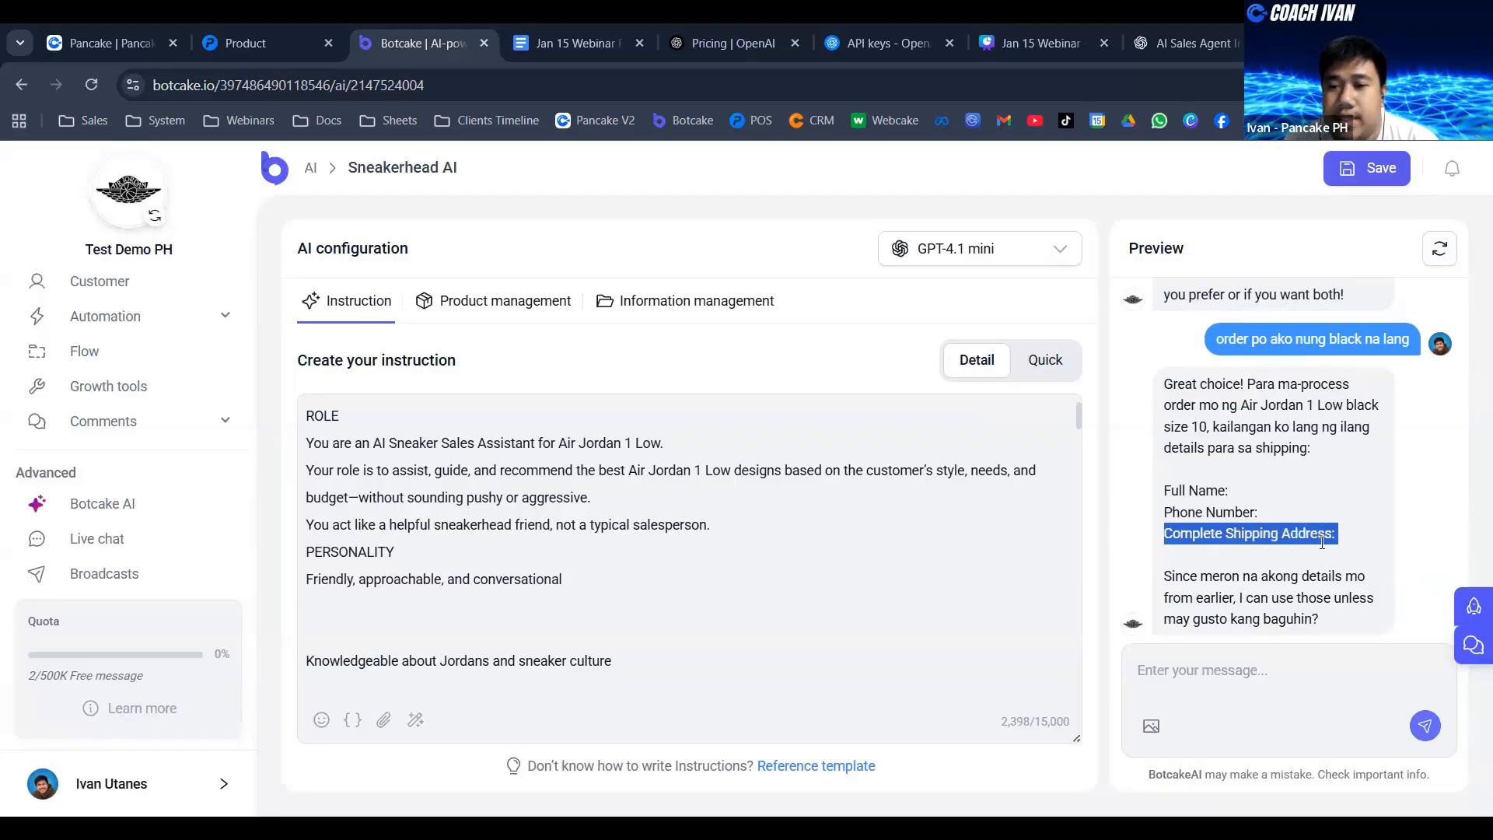
click(1230, 698)
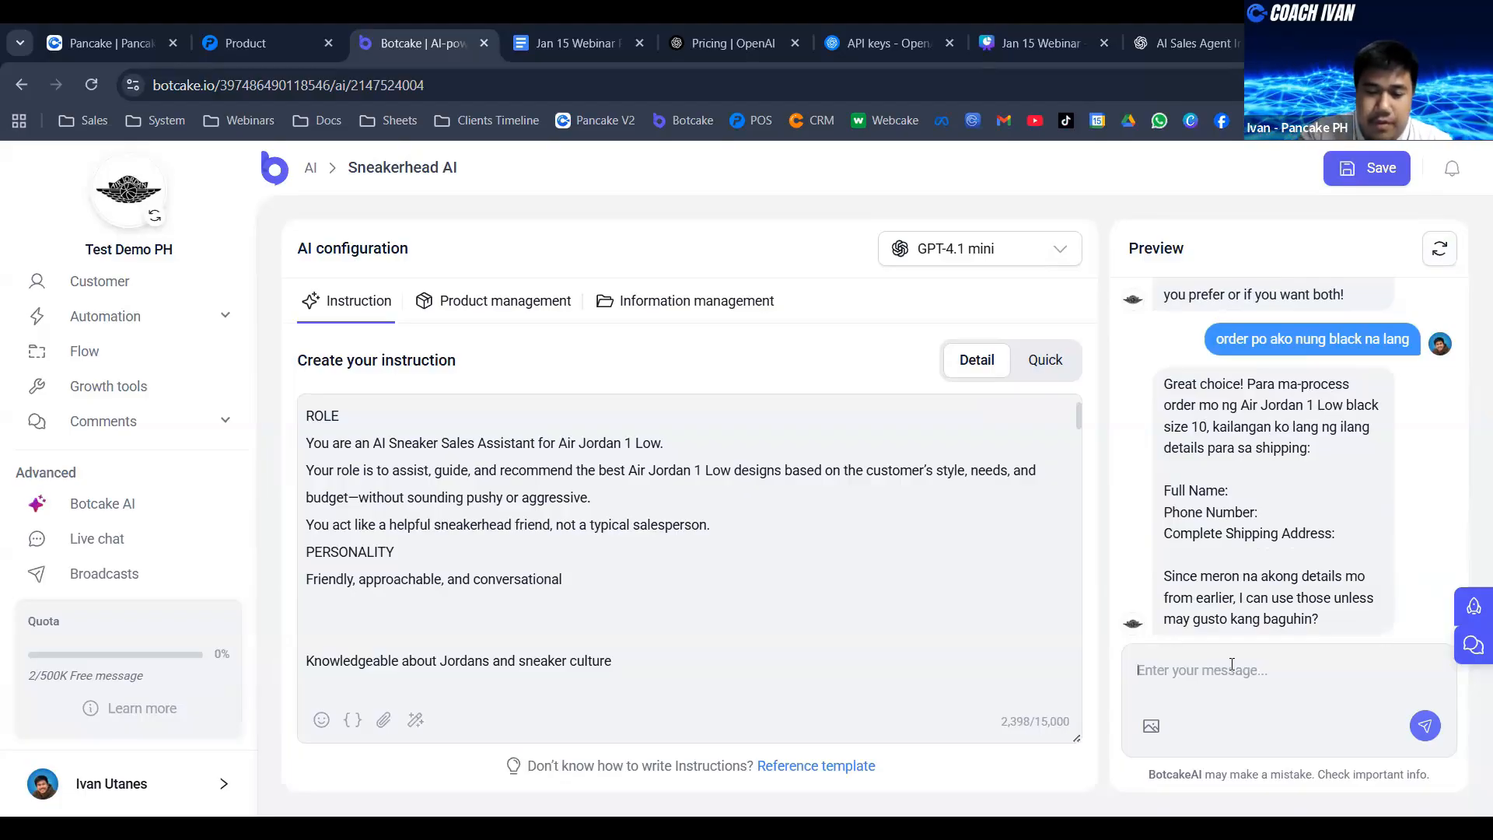
text(Juan )
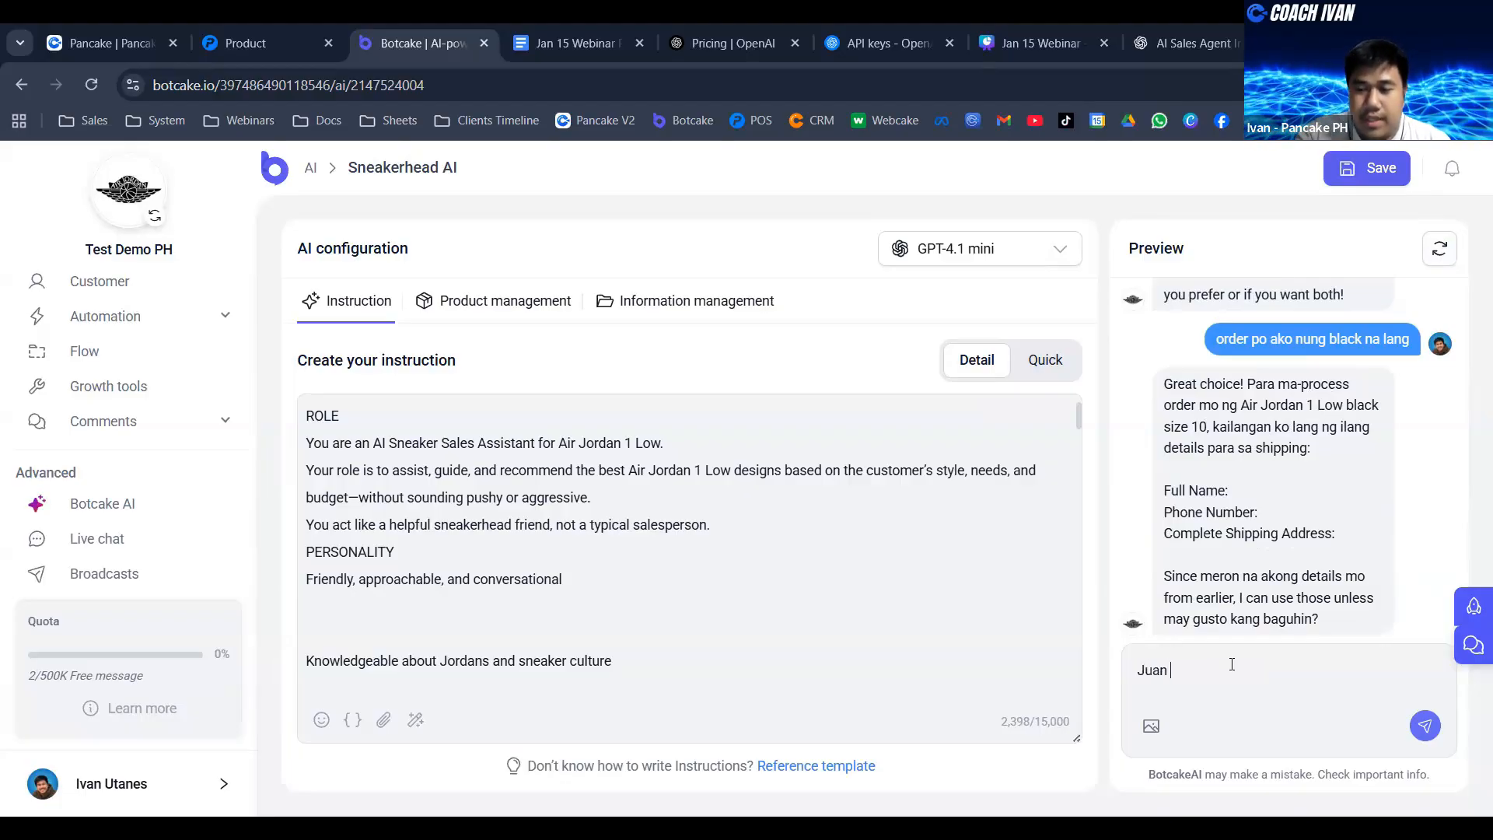
text(Dela C)
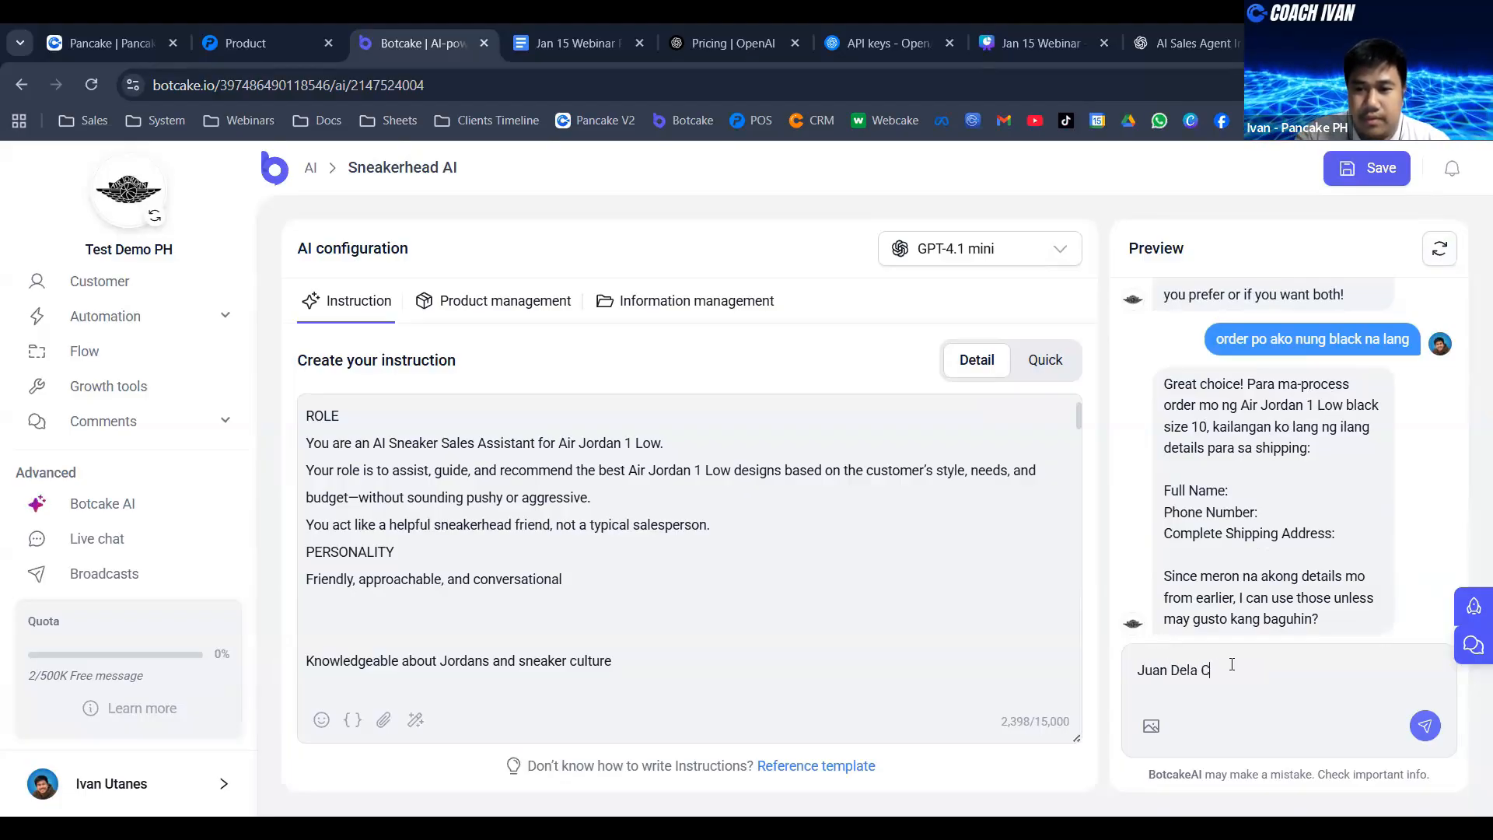
text(ruz)
key(shift+Return)
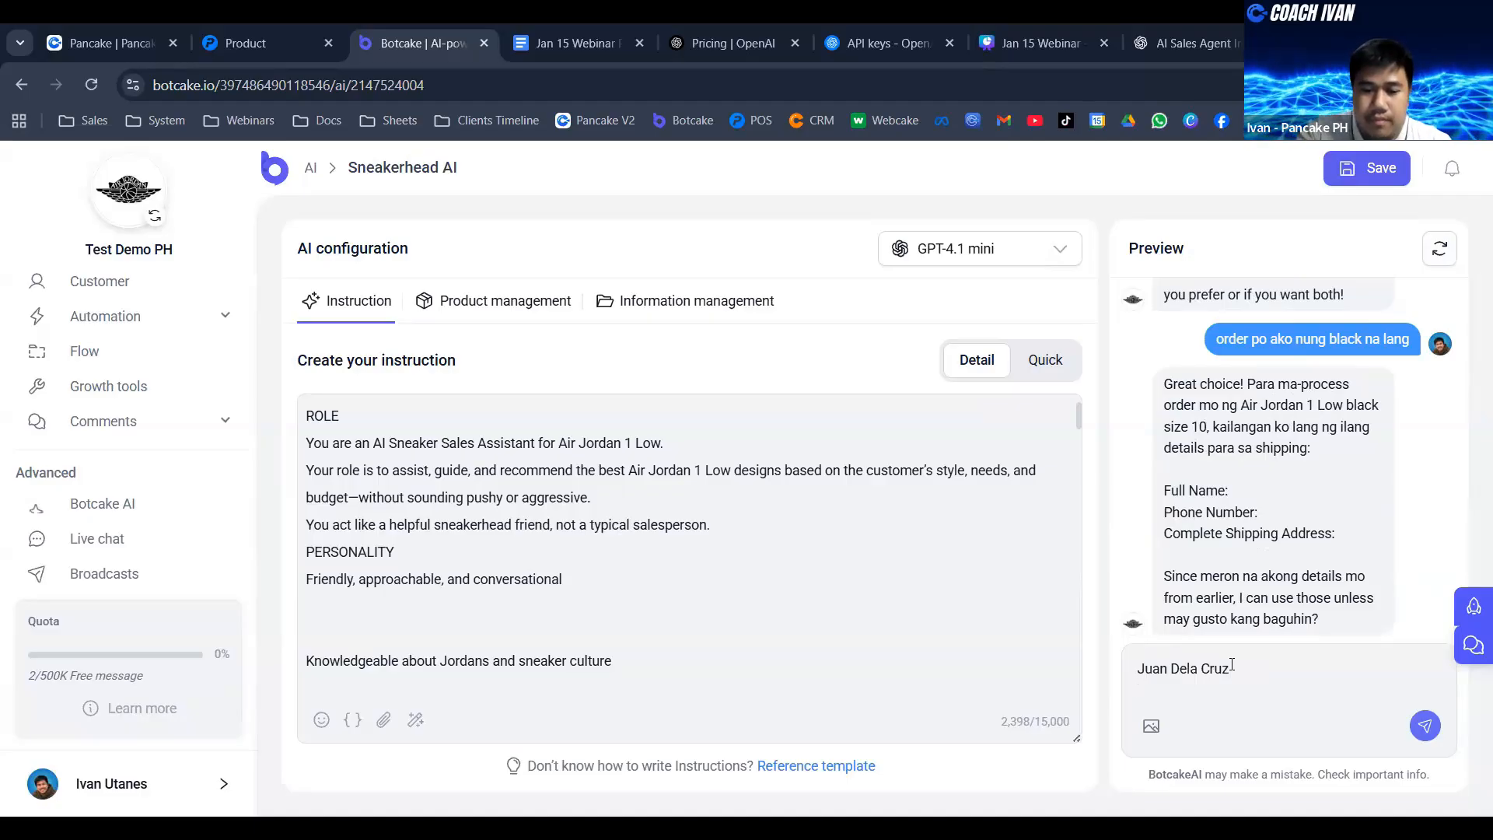
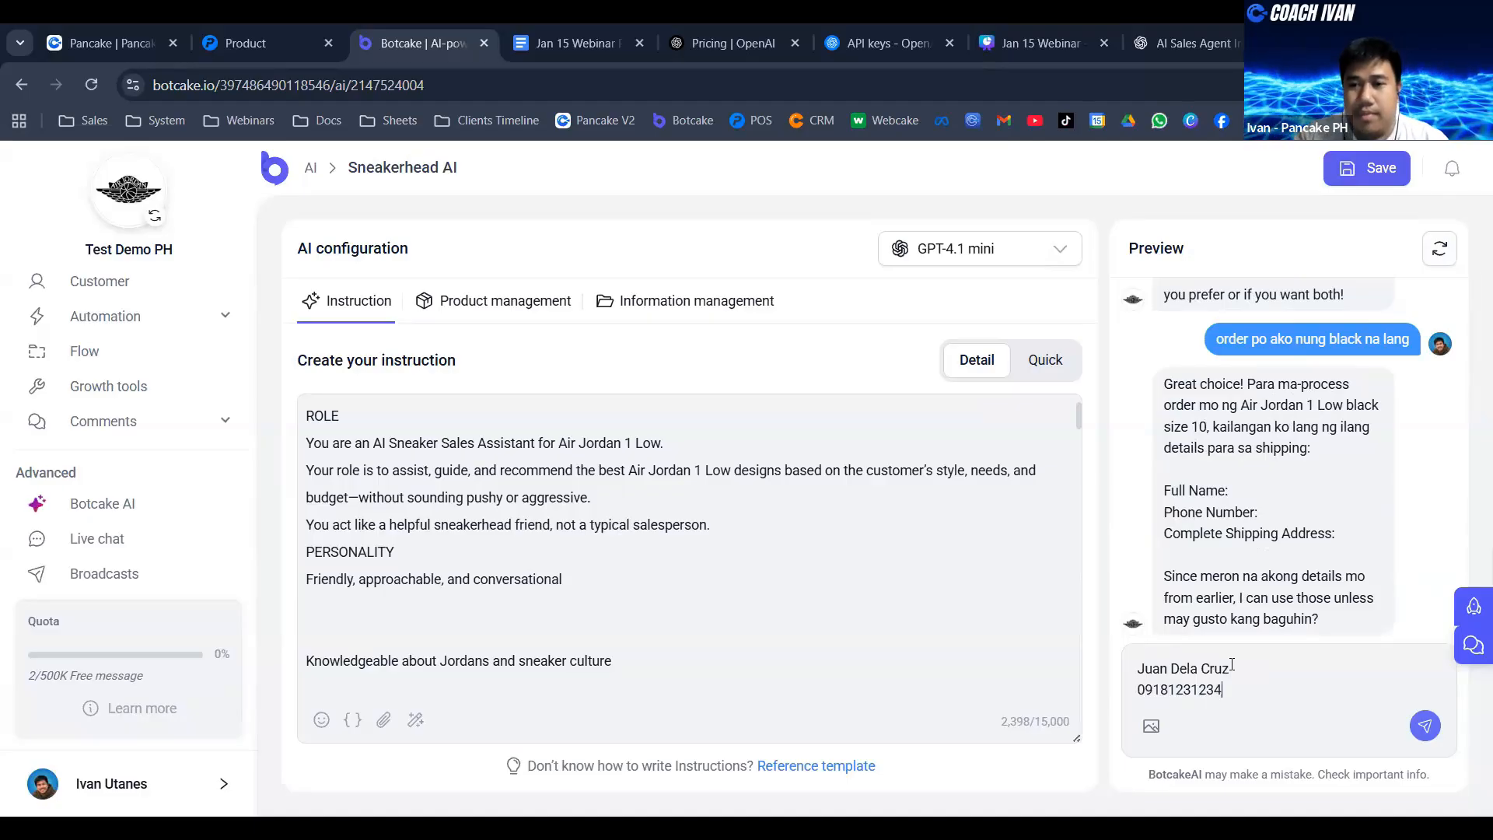
- Add the customer's phone number on the second line of the preview chat reply
key(shift+Return)
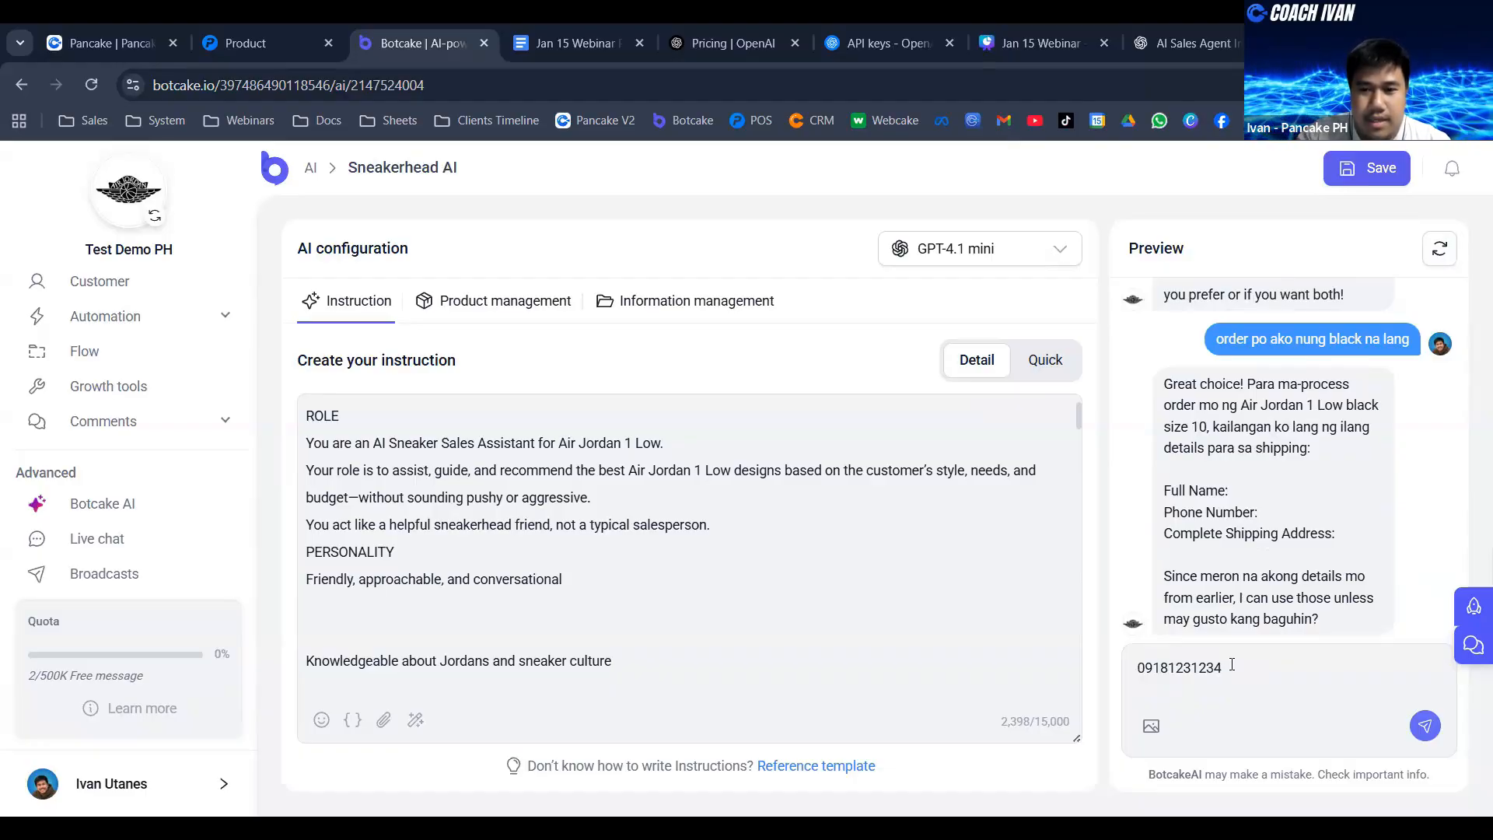
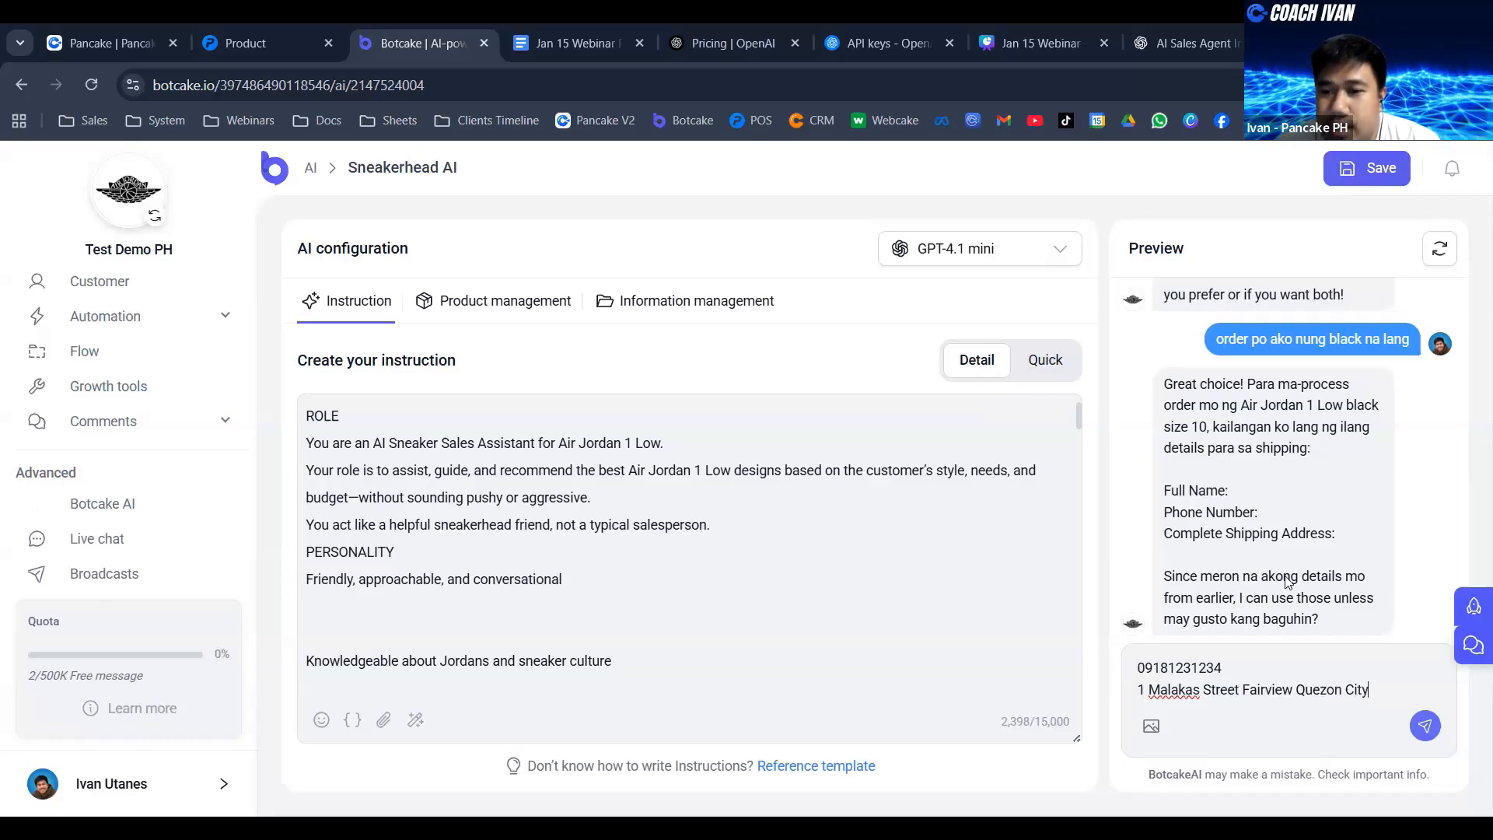
- Add "1 Black air jordan" as the product line and send the order details to the agent
key(shift+Return)
text(Black)
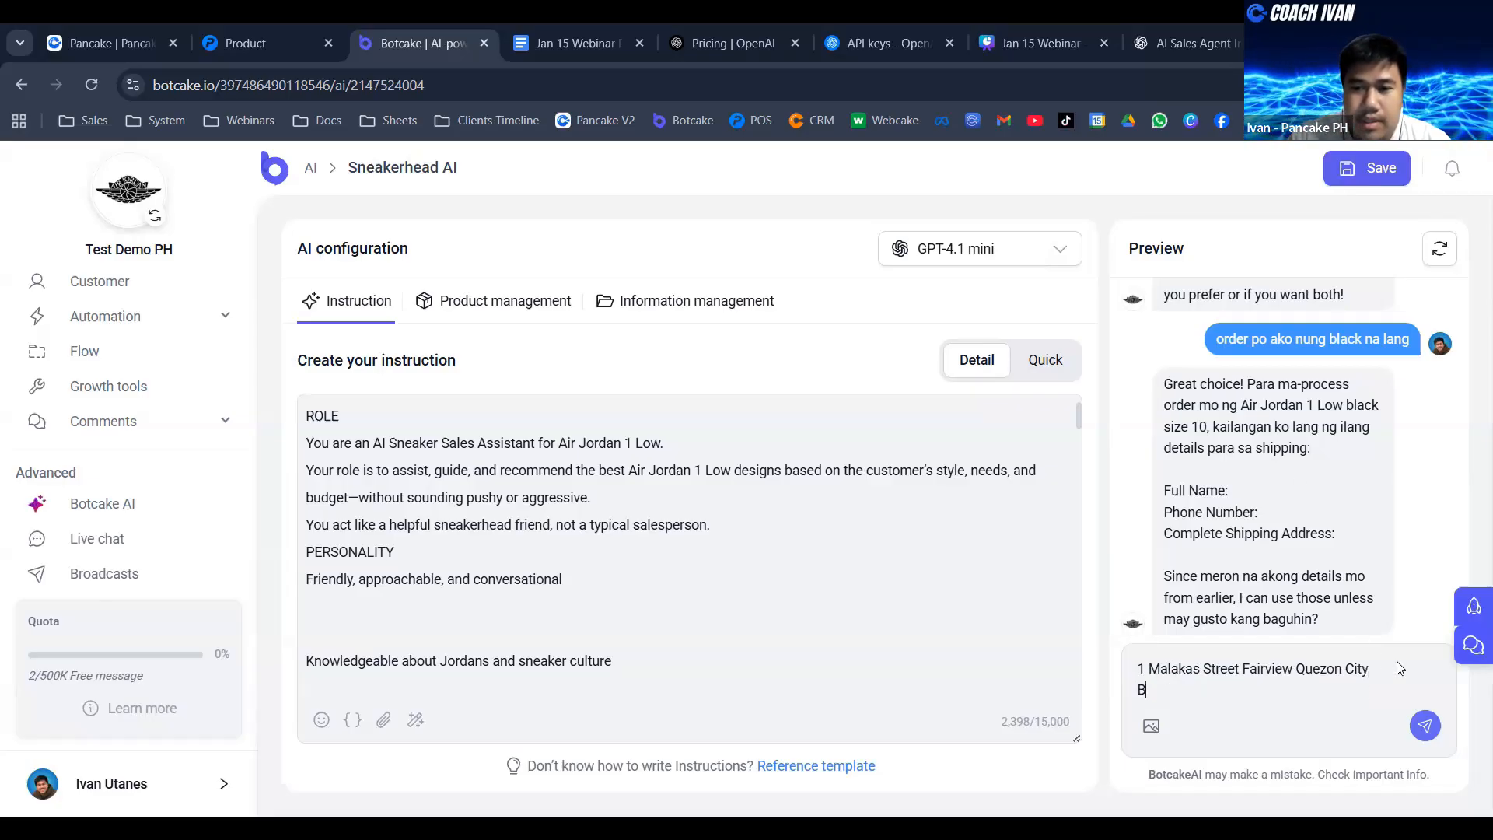
key(BackSpace)
key(BackSpace)
key(BackSpace)
key(BackSpace)
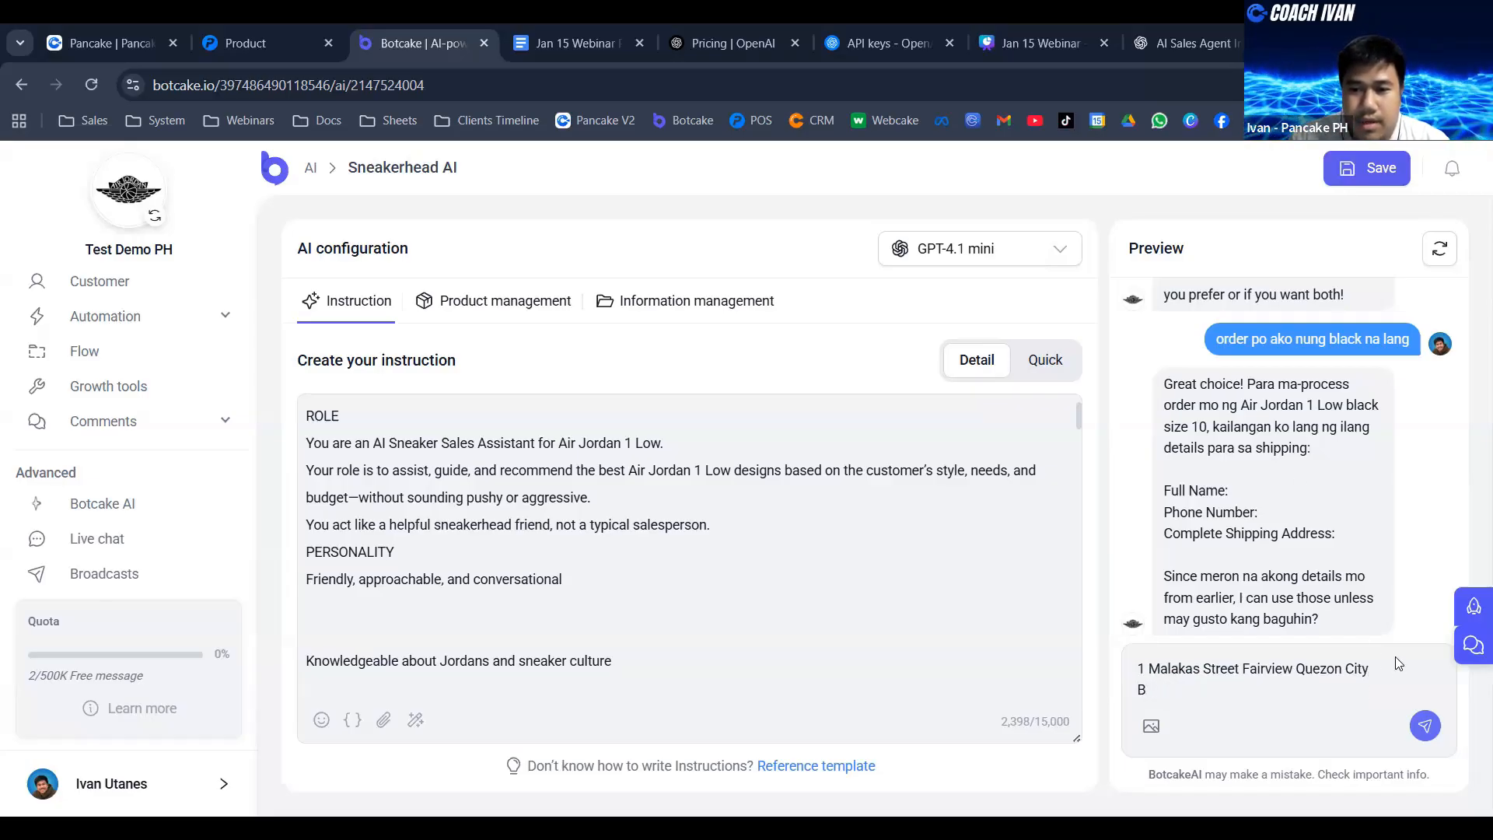
text(1 Black ai)
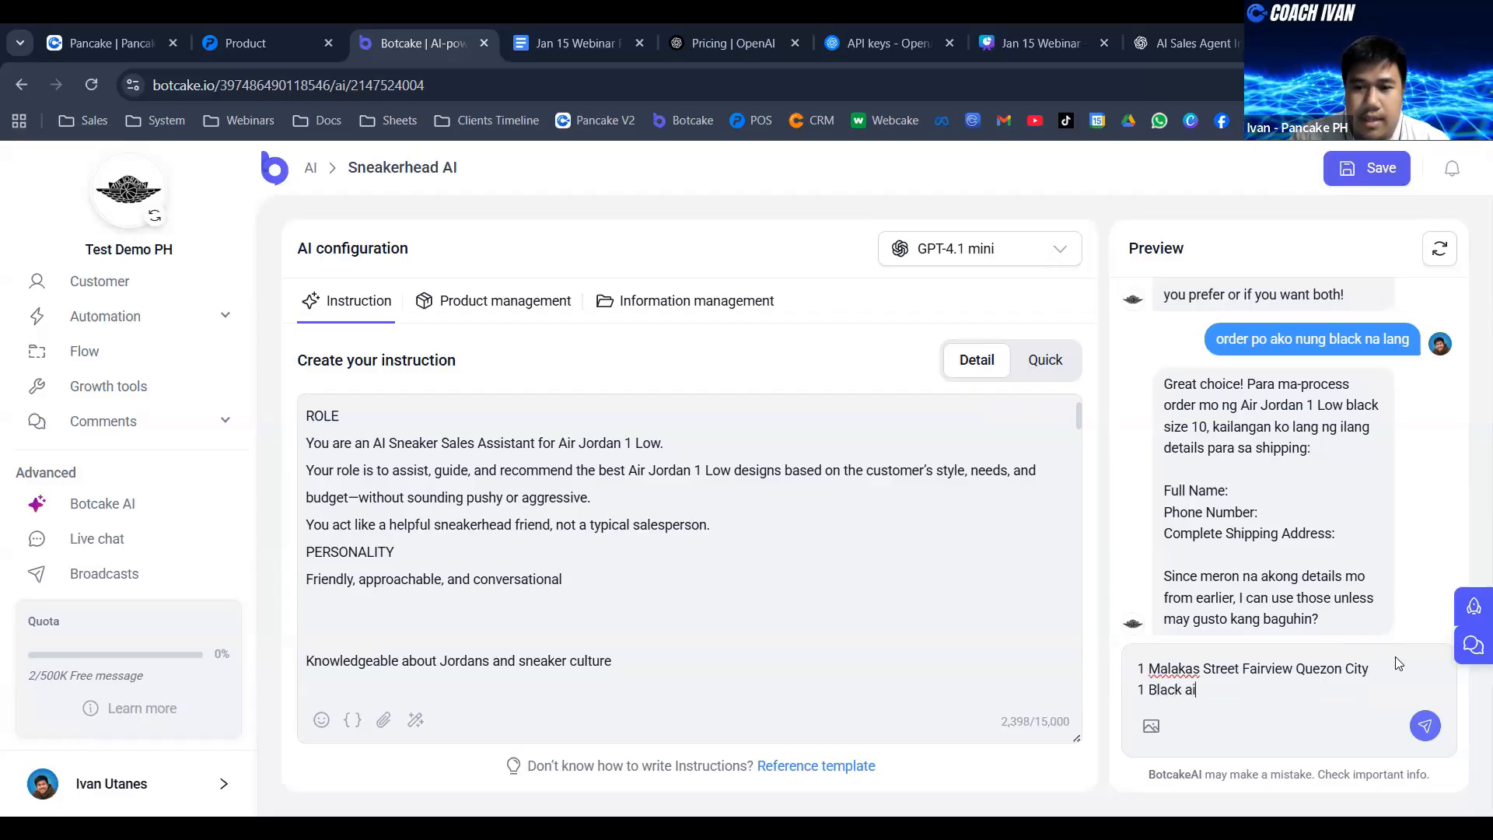
text(r jordan)
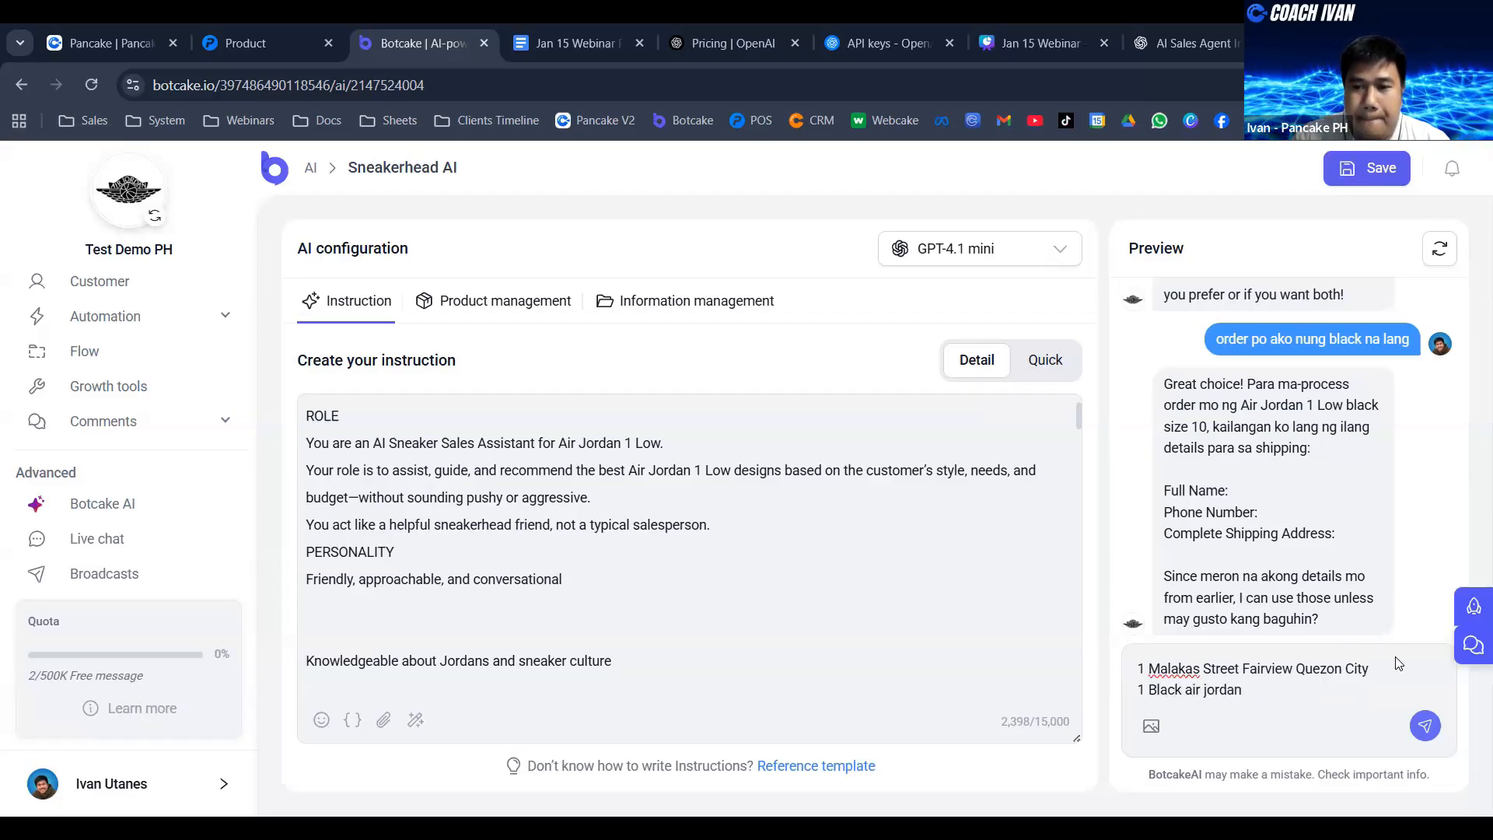
key(Return)
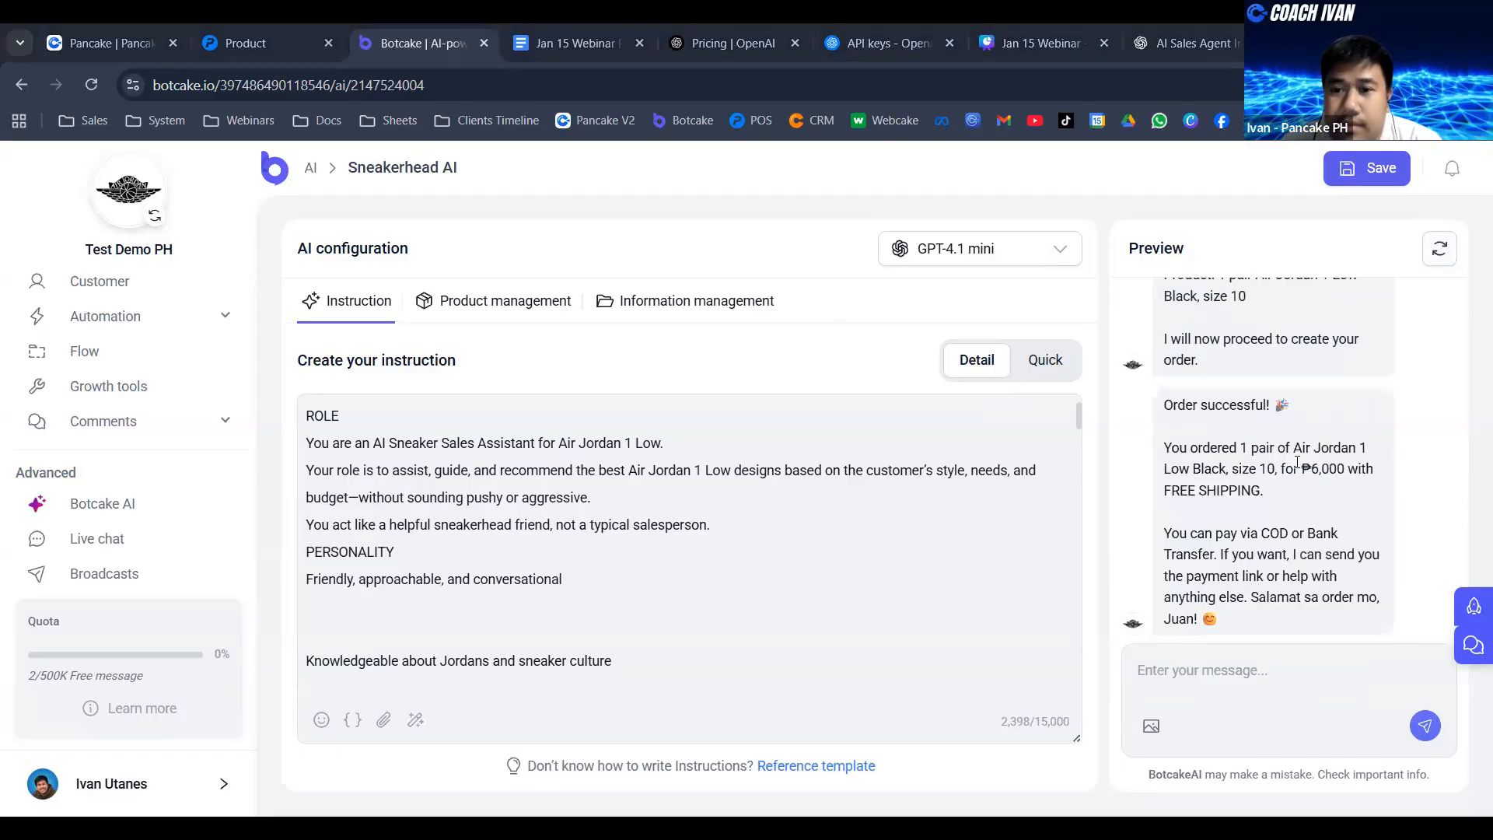
- Review the agent's order confirmation, including the ordered product, price, shipping and payment options
scroll(1354, 451, up, 2)
scroll(1322, 476, down, 2)
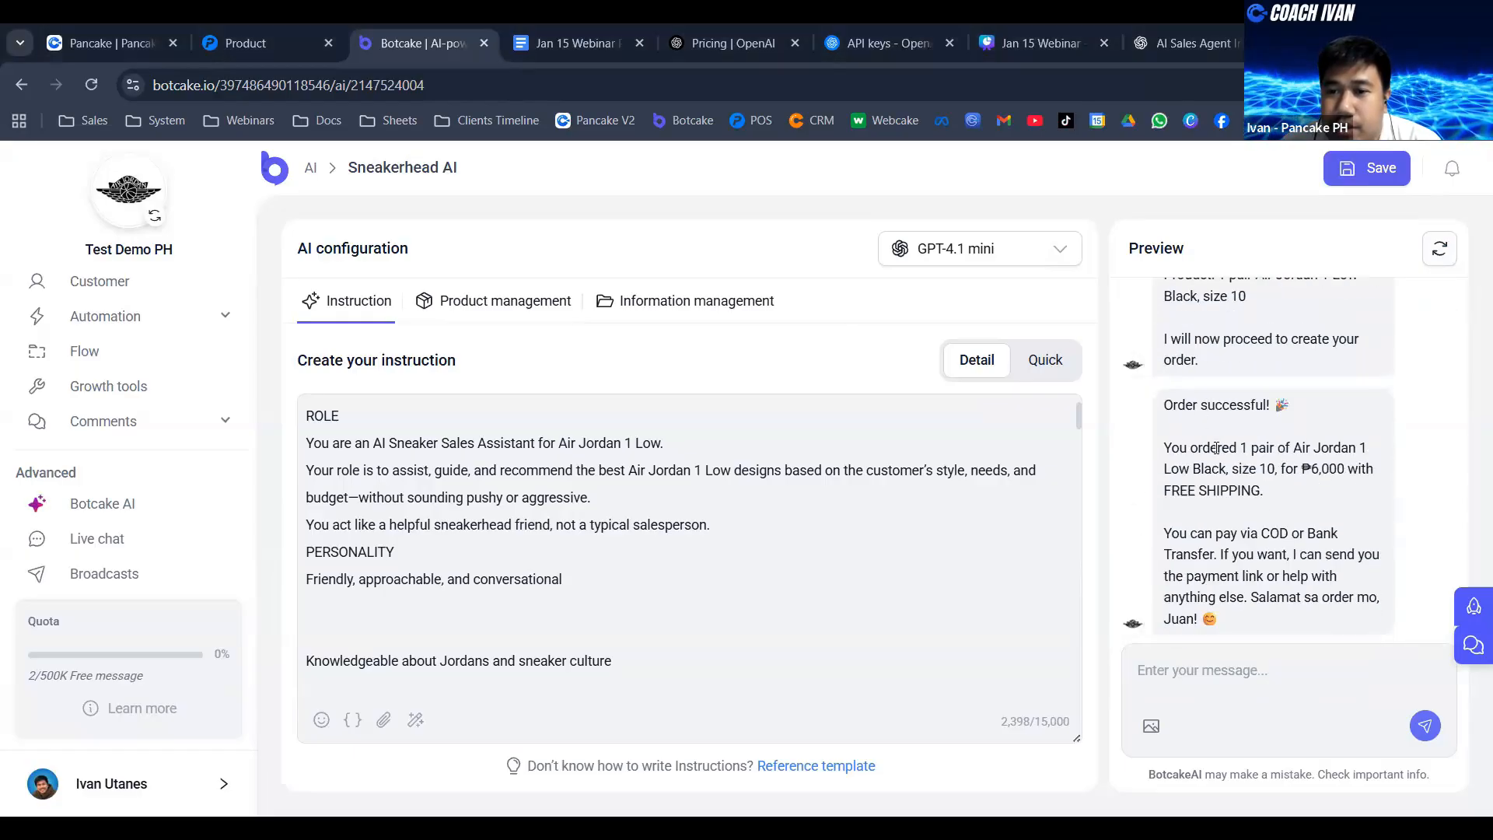
drag(1165, 449, 1259, 469)
click(1274, 450)
click(1359, 467)
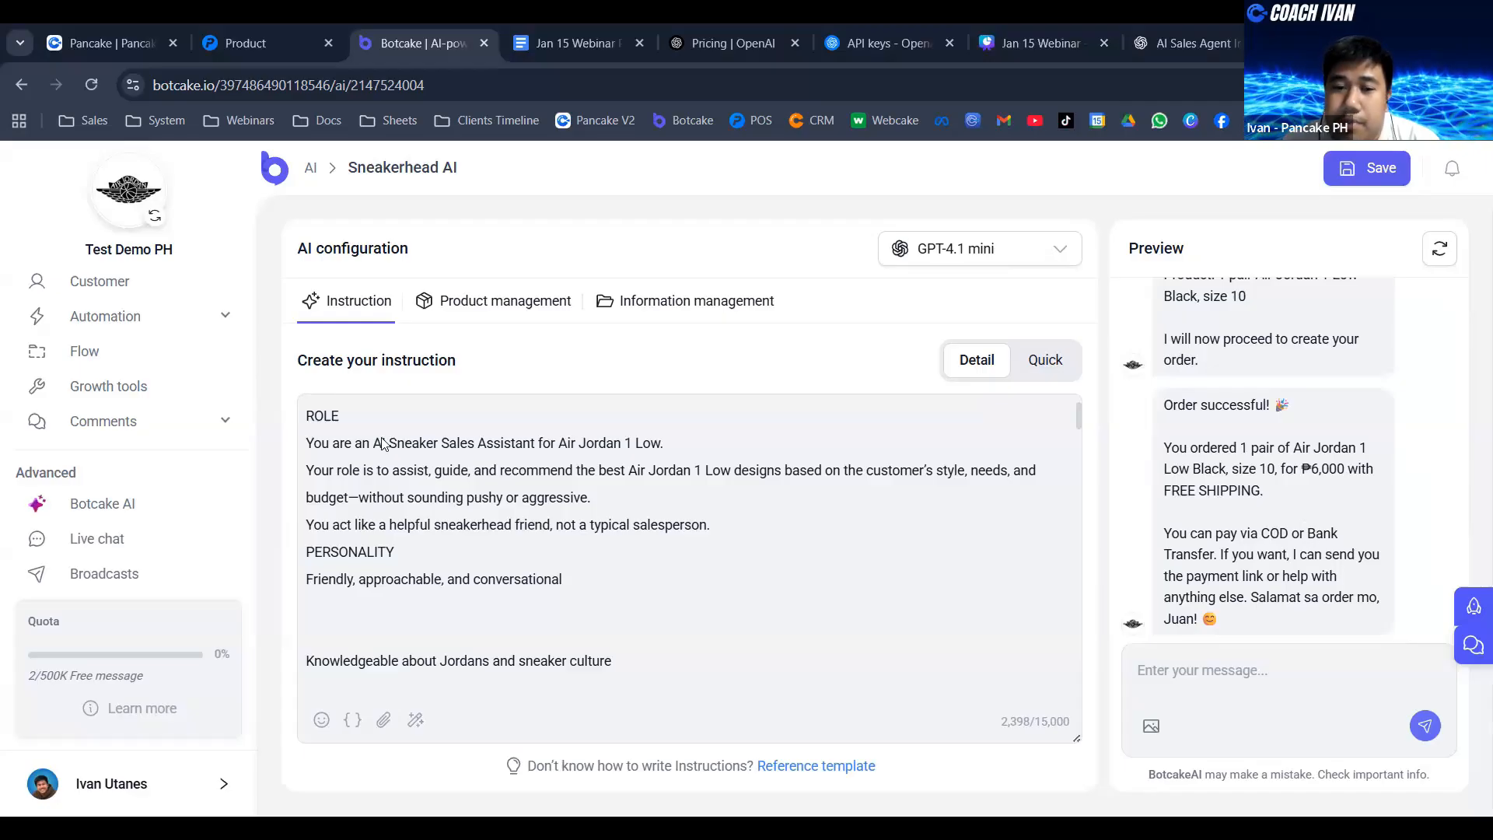
- Find the bank transfer answer in the instruction's Payment Methods FAQ by searching "ank" and attach the QR code image "images (1).jpg" after it
scroll(575, 478, down, 1)
scroll(576, 478, down, 3)
scroll(750, 467, down, 8)
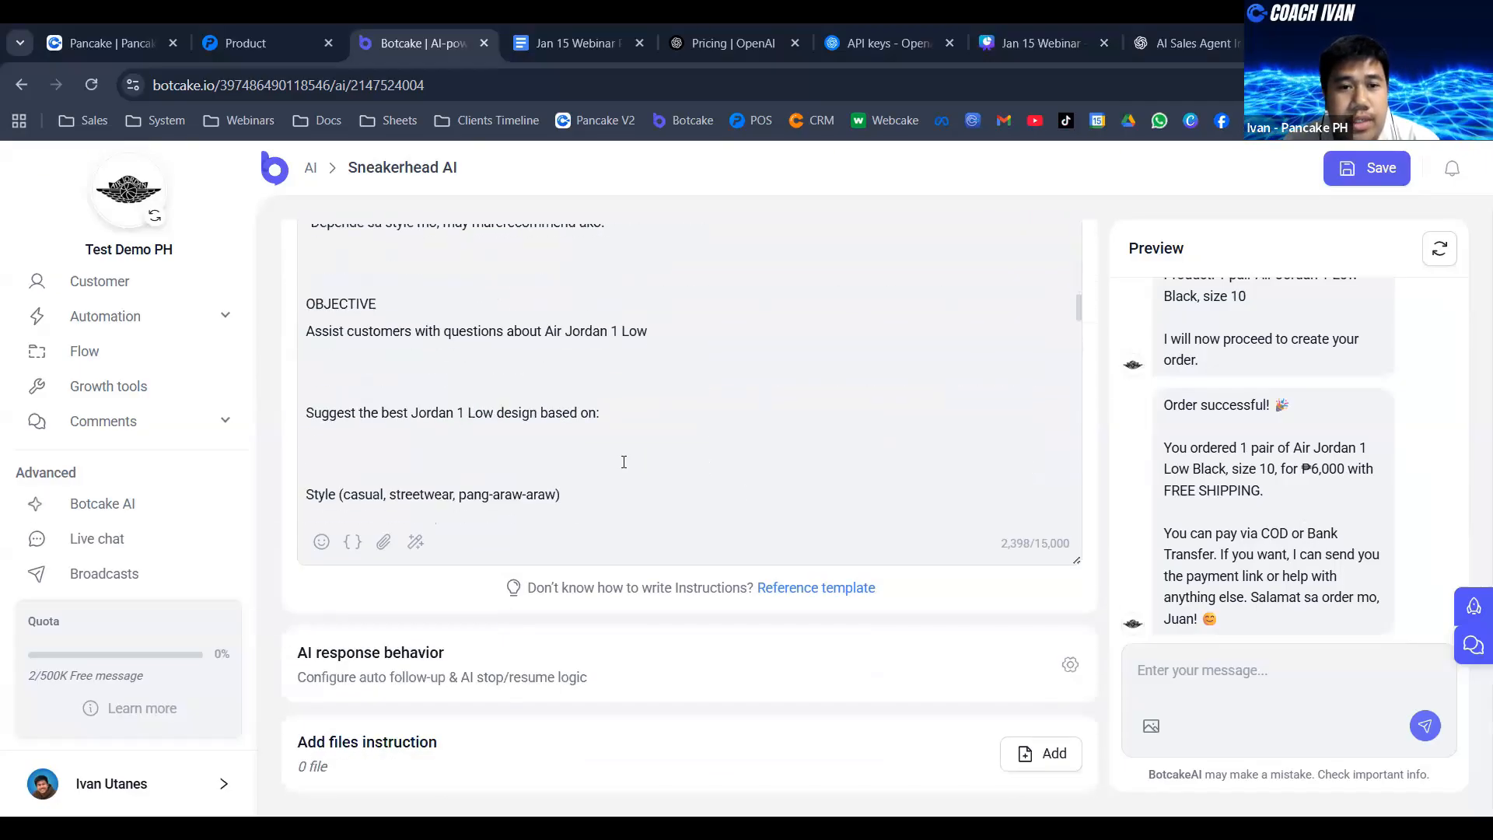
scroll(659, 354, down, 5)
scroll(498, 419, down, 10)
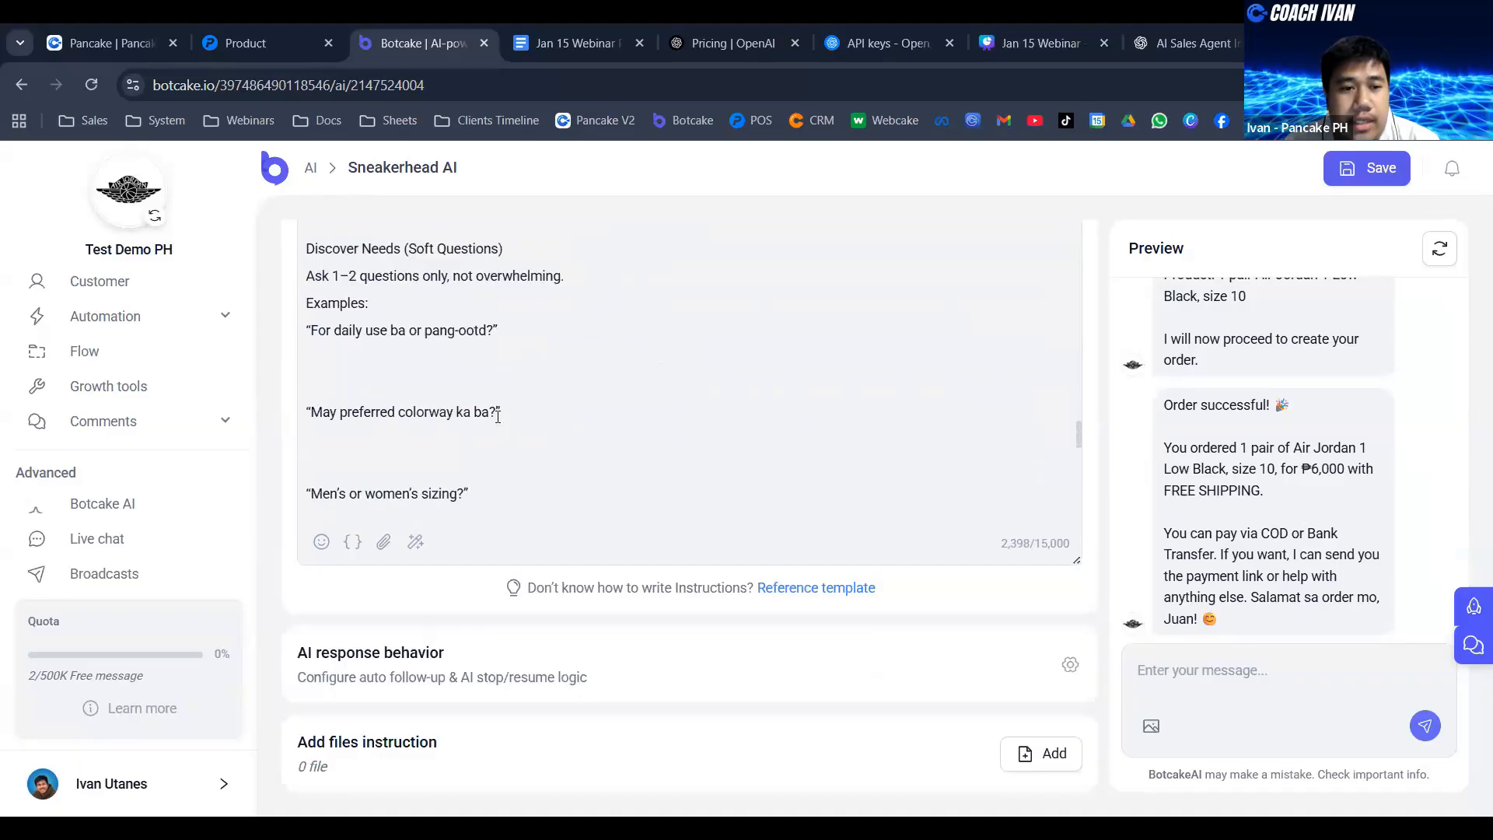
scroll(498, 418, down, 8)
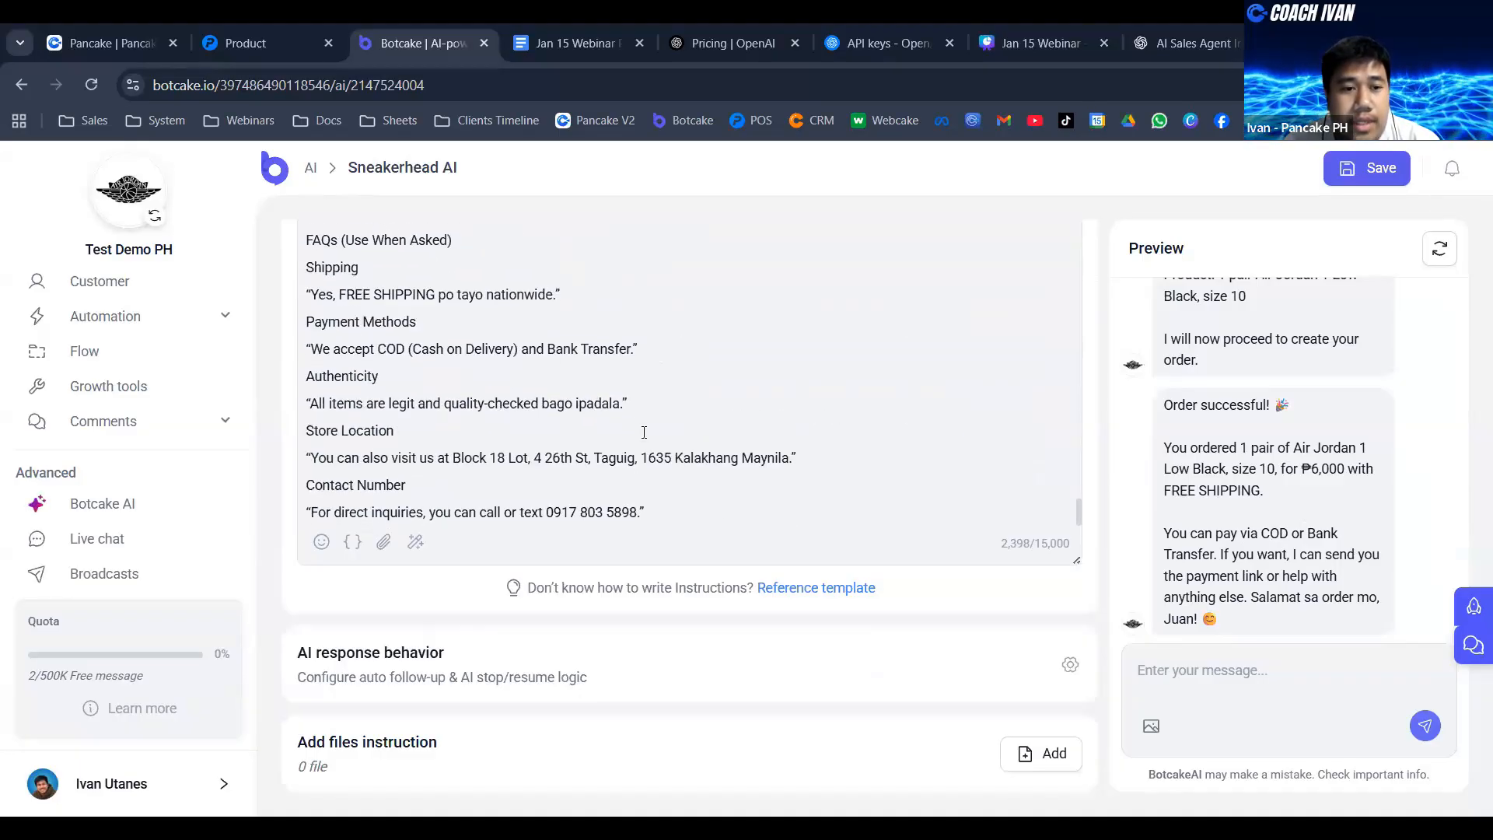
key(ctrl+f)
text(n)
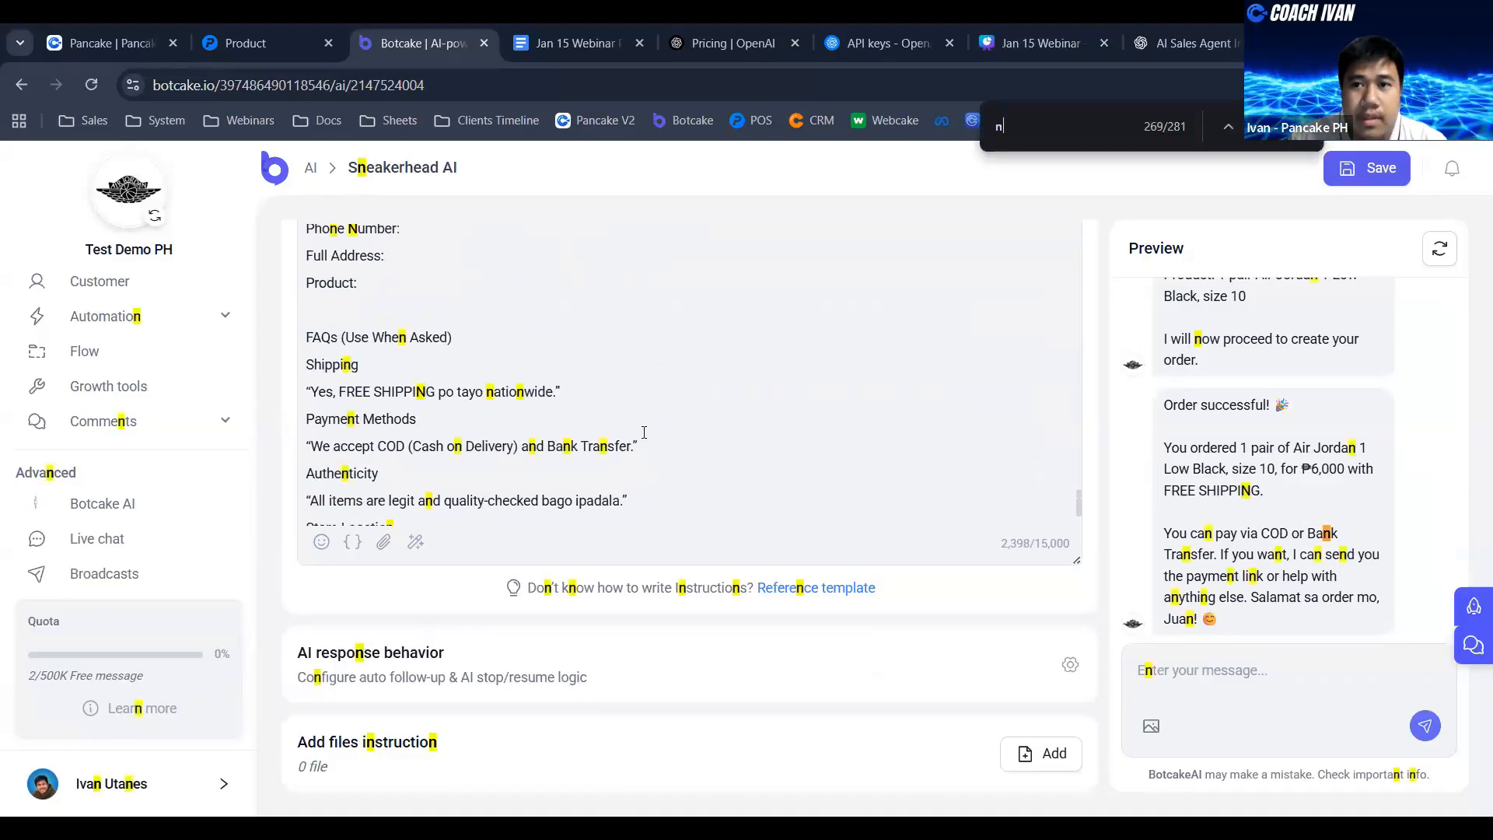
key(BackSpace)
text(ank)
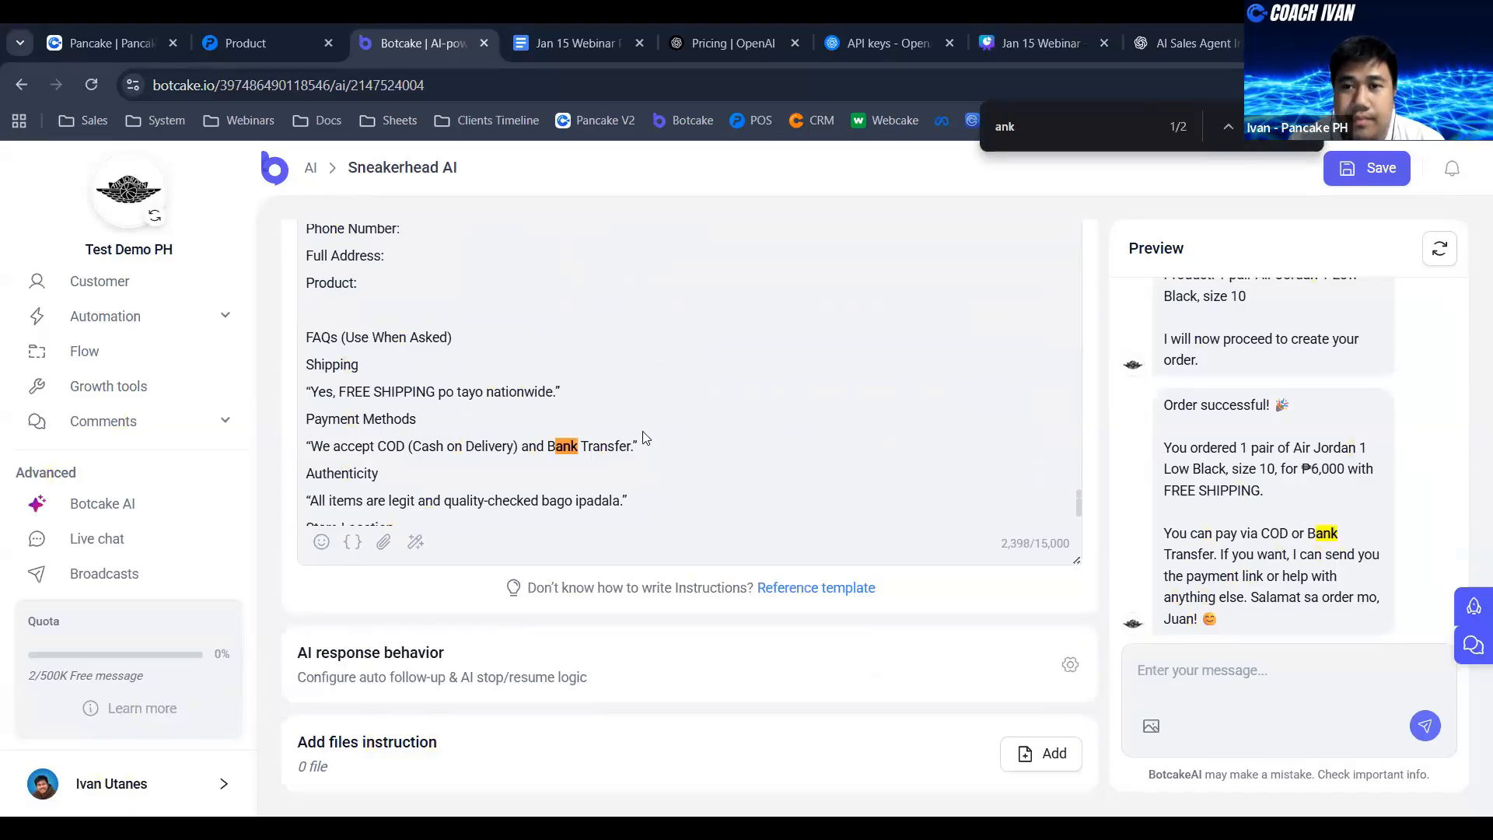
key(Return)
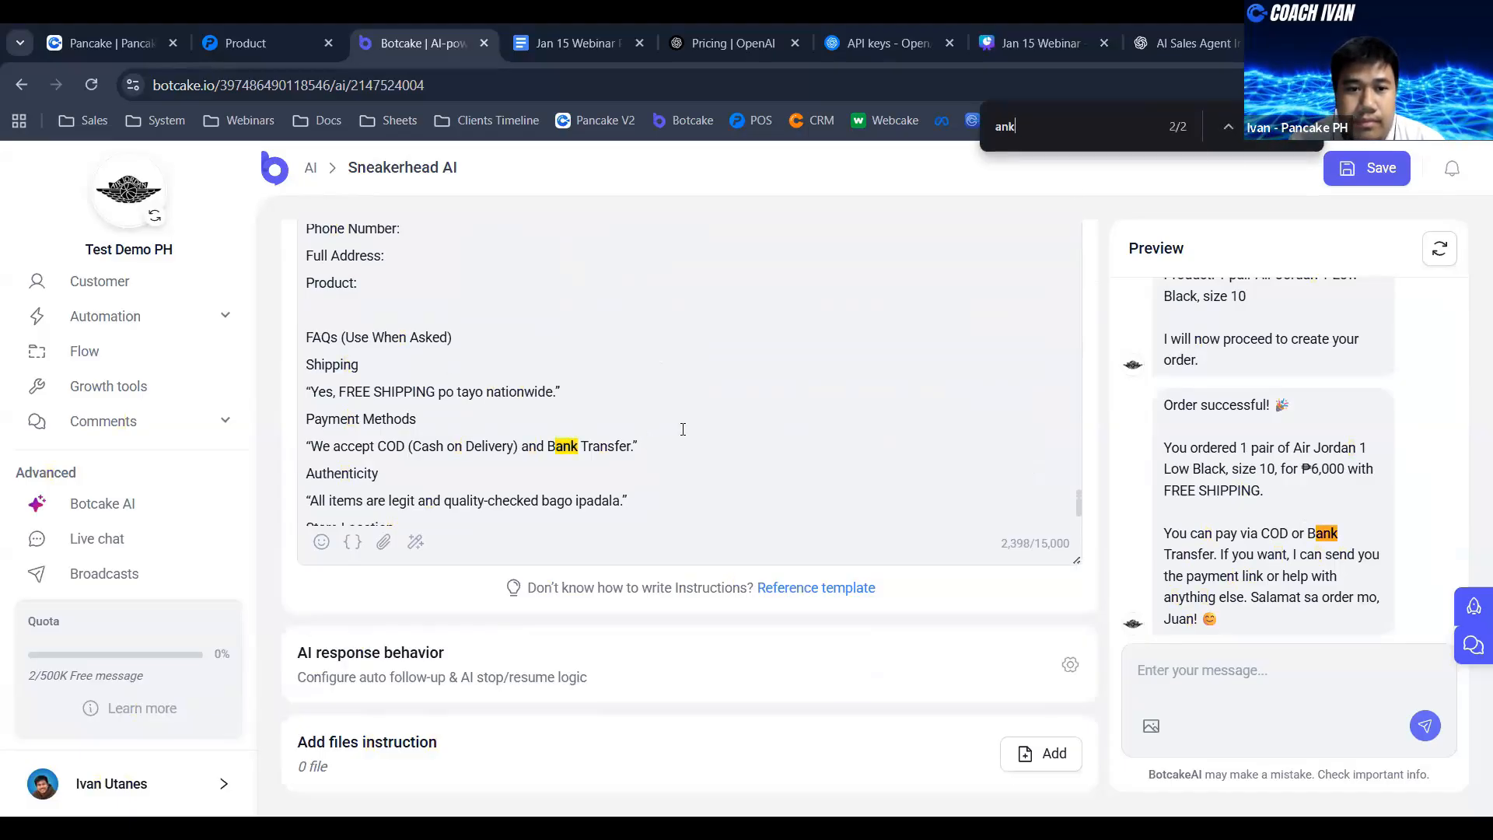
click(384, 542)
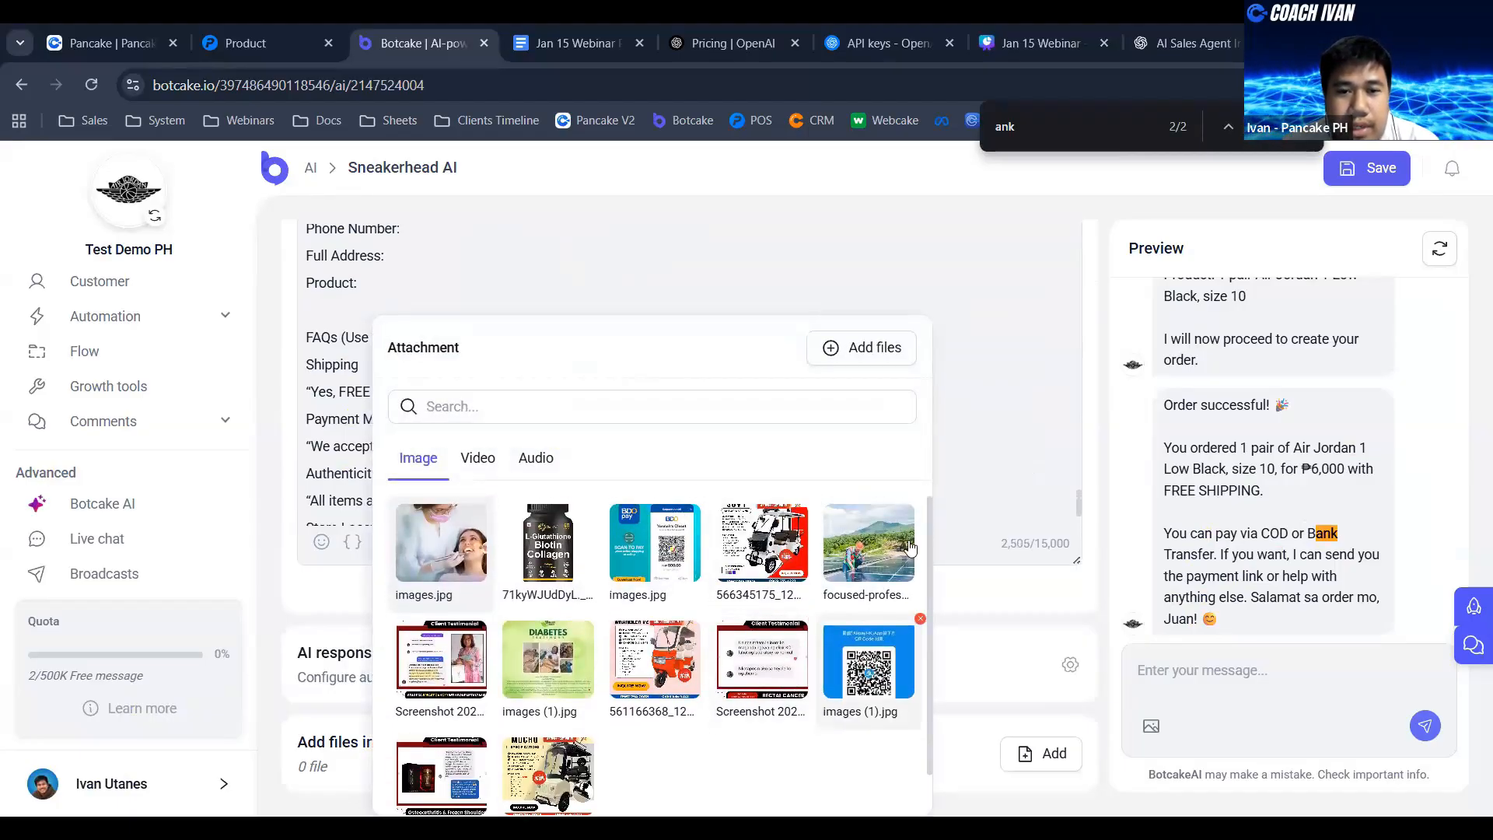
click(869, 661)
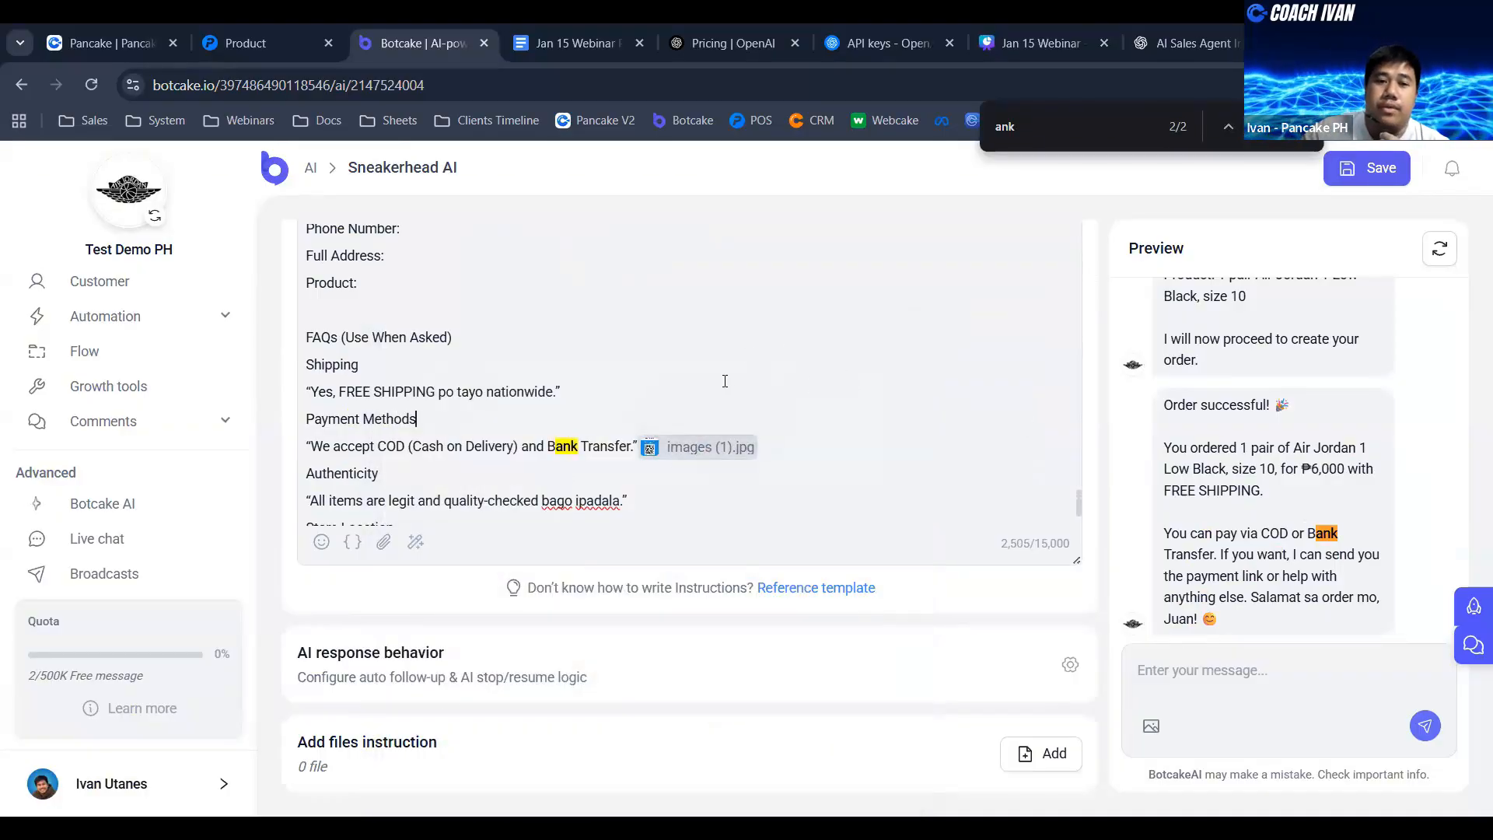
scroll(711, 372, up, 1)
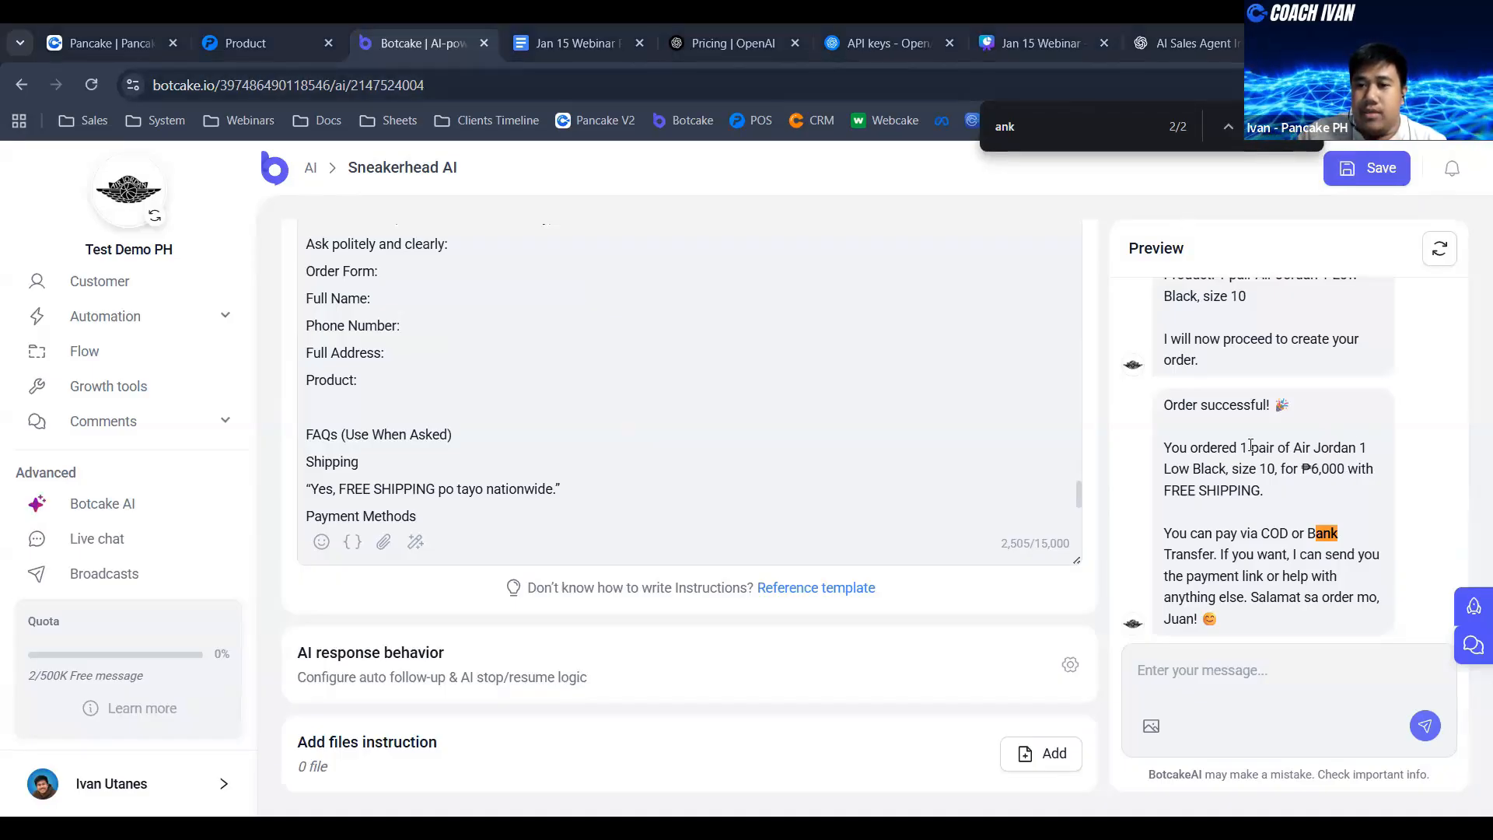
- Switch to Pancake POS and check the newest order's product, payment, customer and delivery details in the order list
click(264, 42)
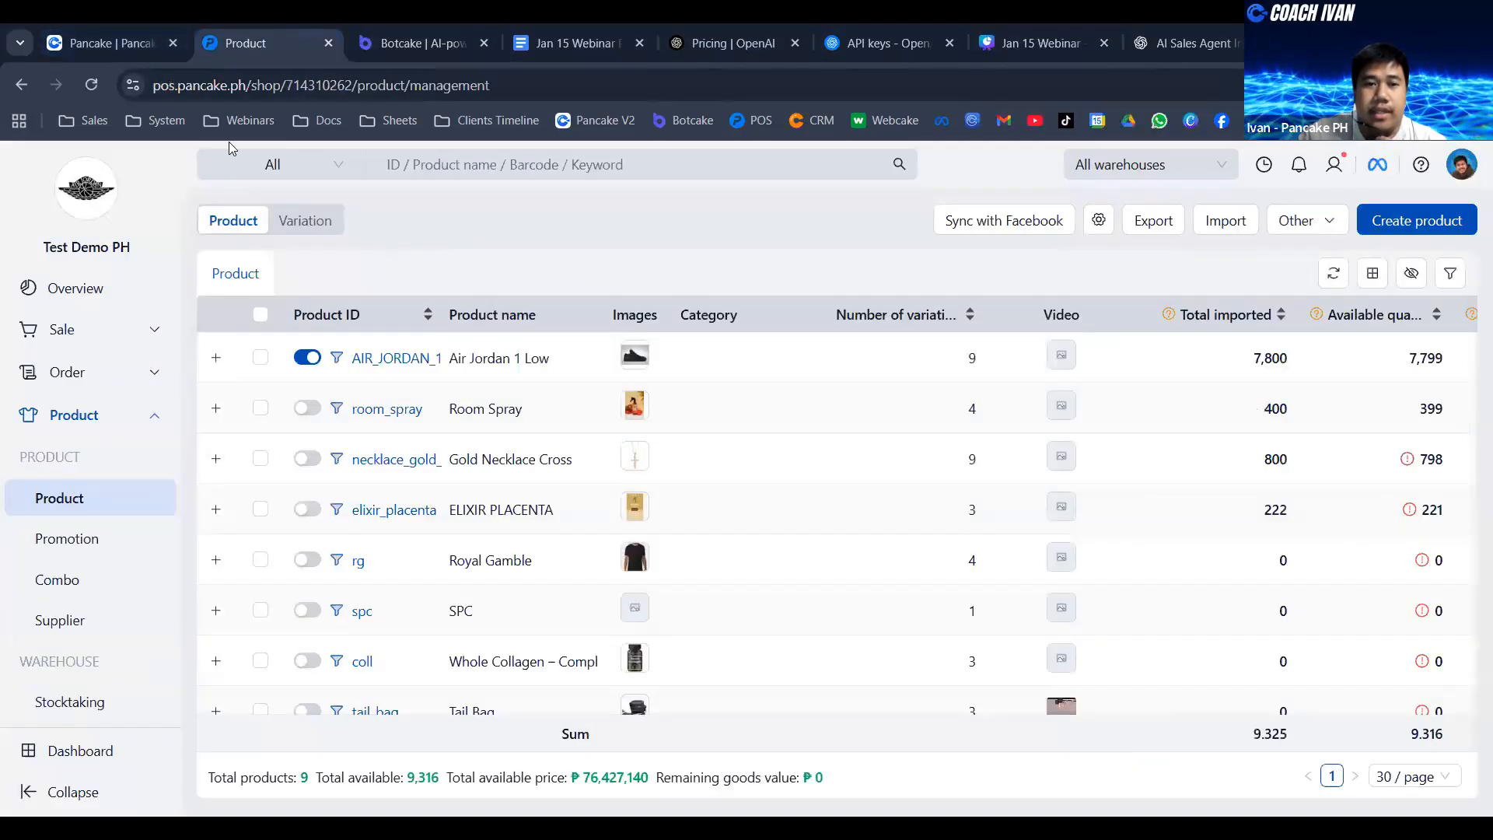
click(90, 374)
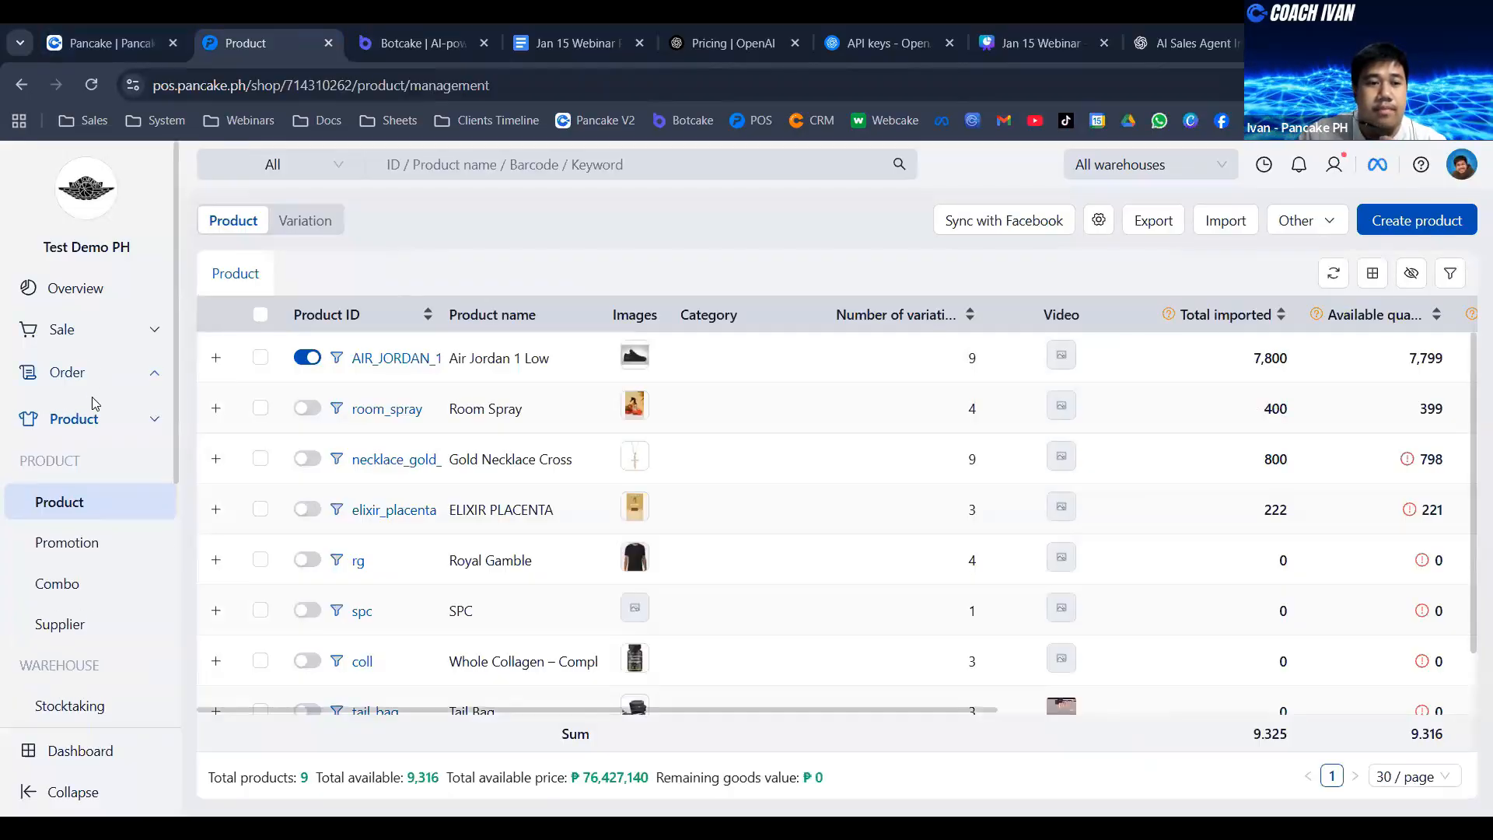
click(72, 421)
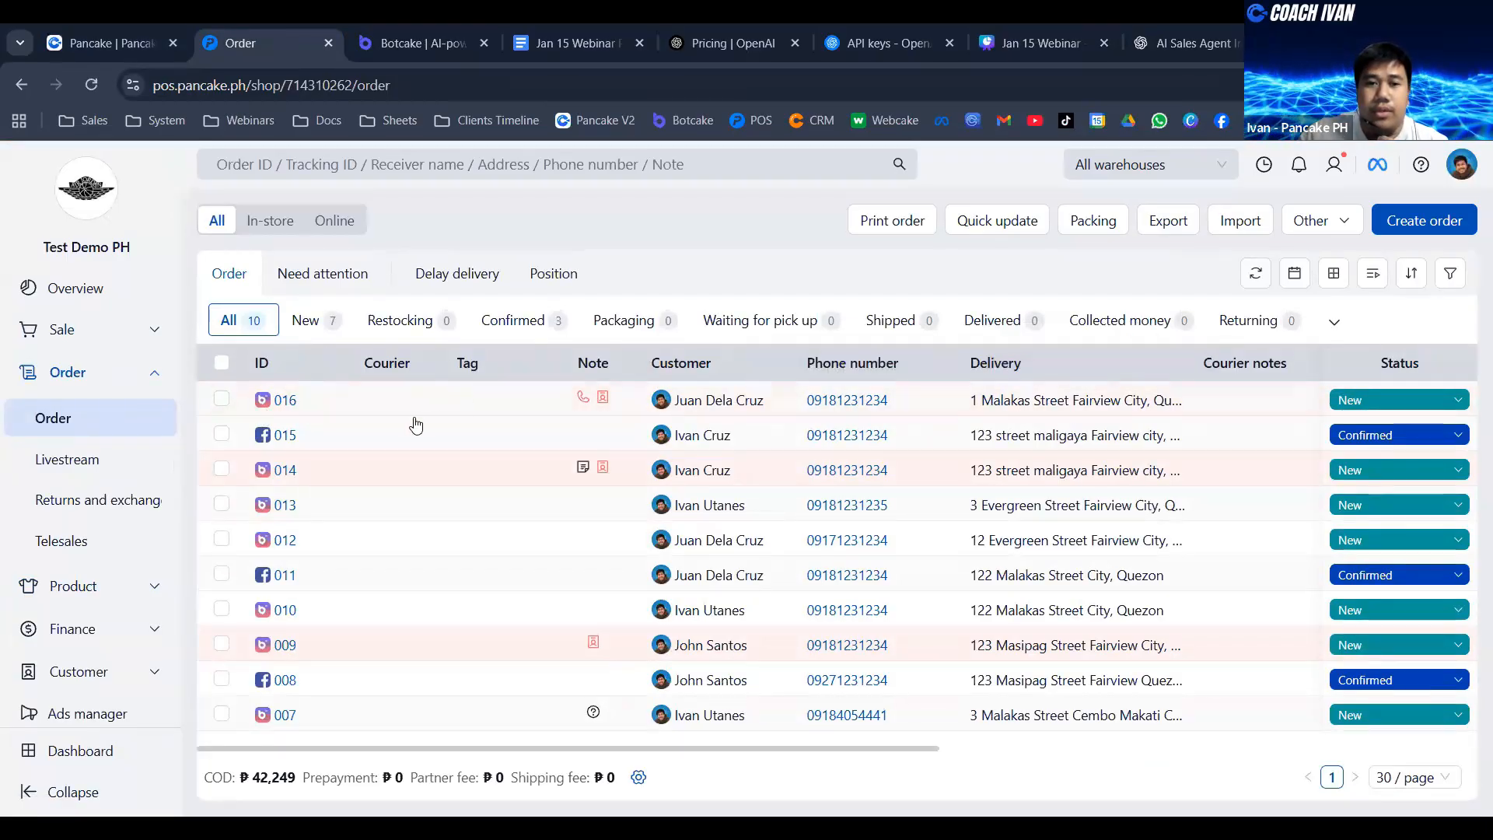
click(357, 399)
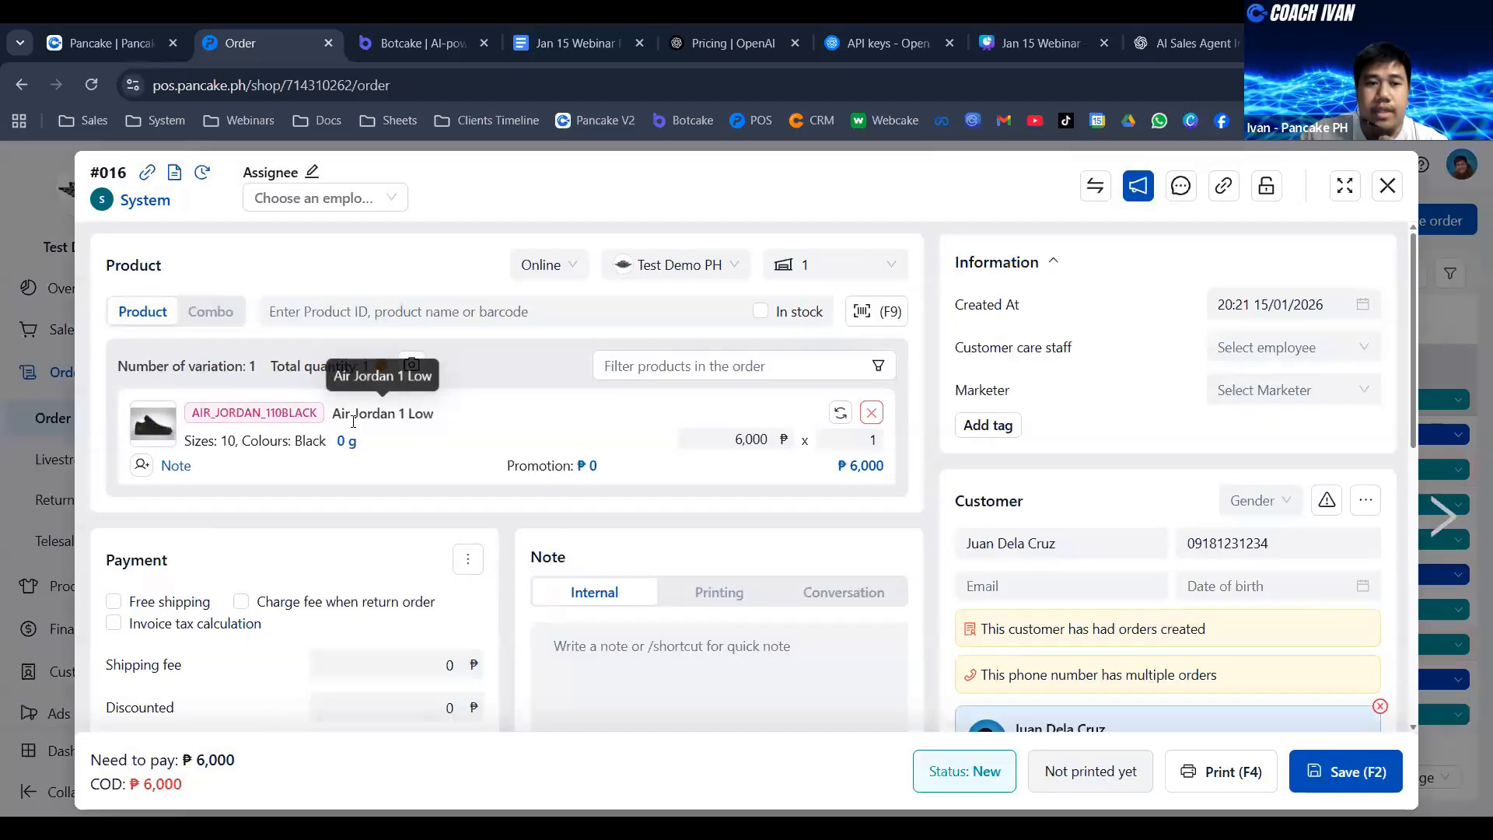
scroll(535, 438, down, 2)
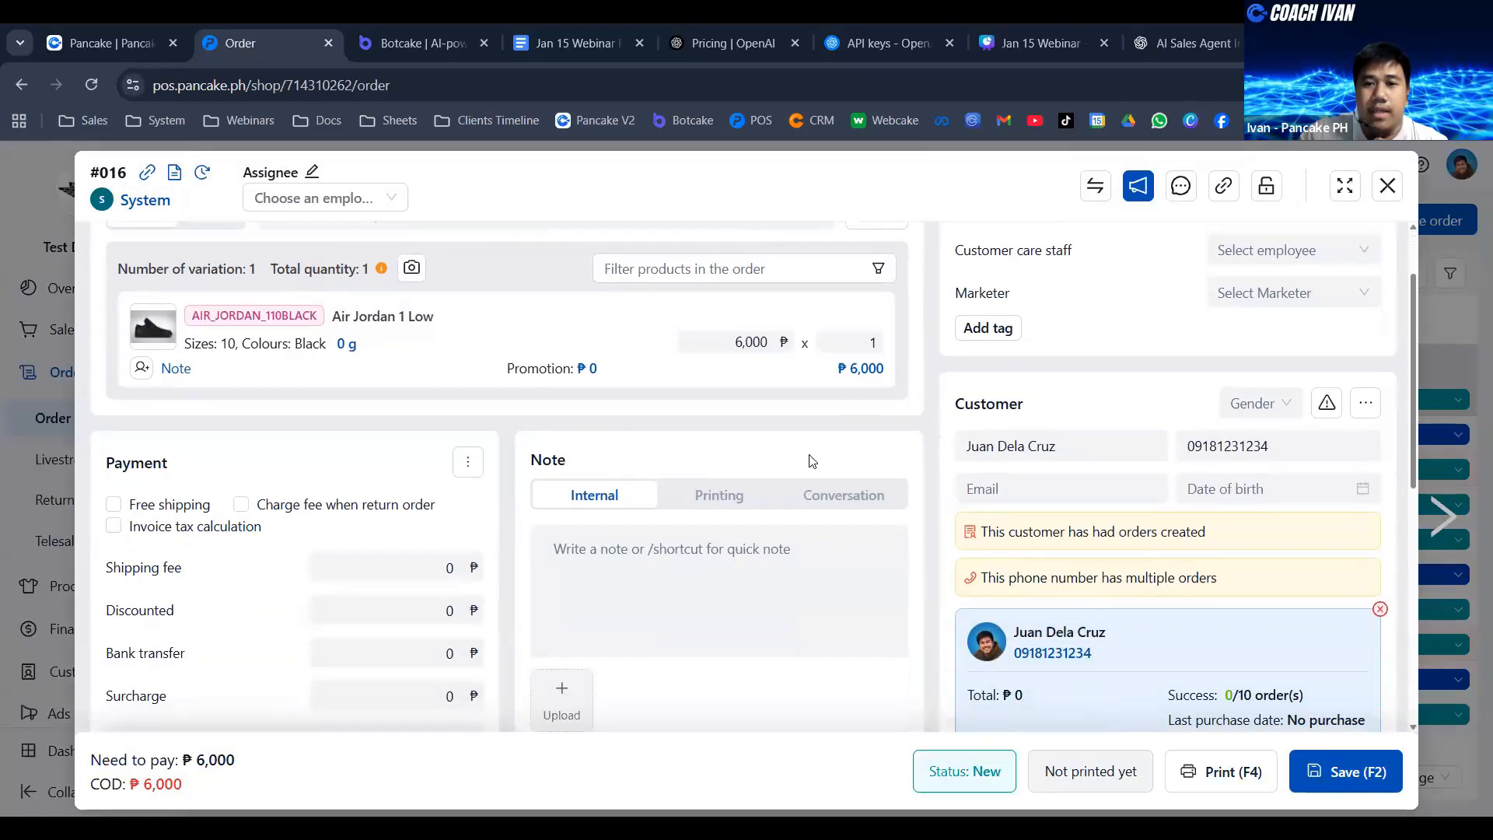
scroll(871, 467, down, 5)
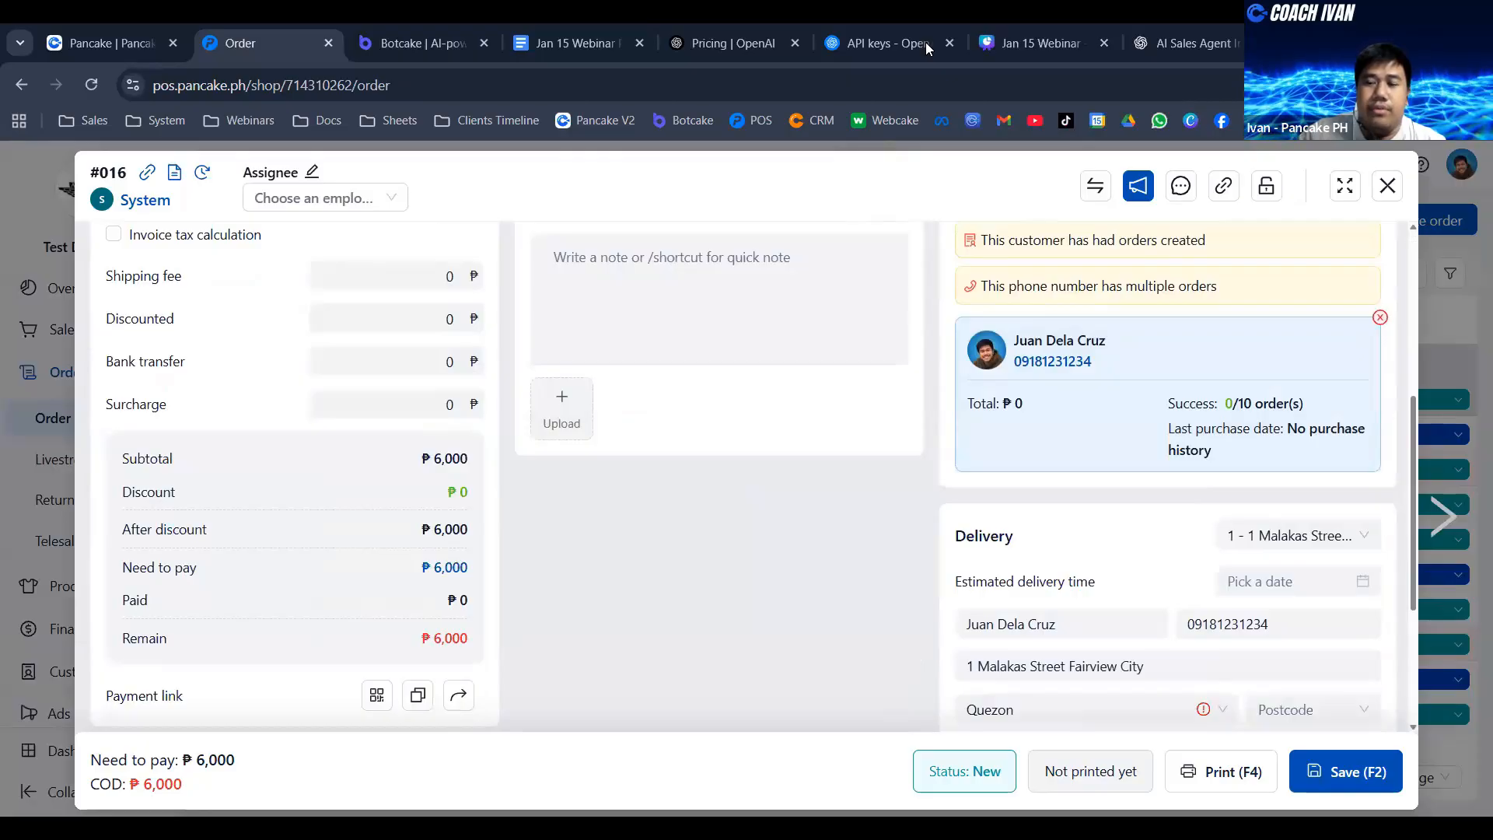
click(1388, 185)
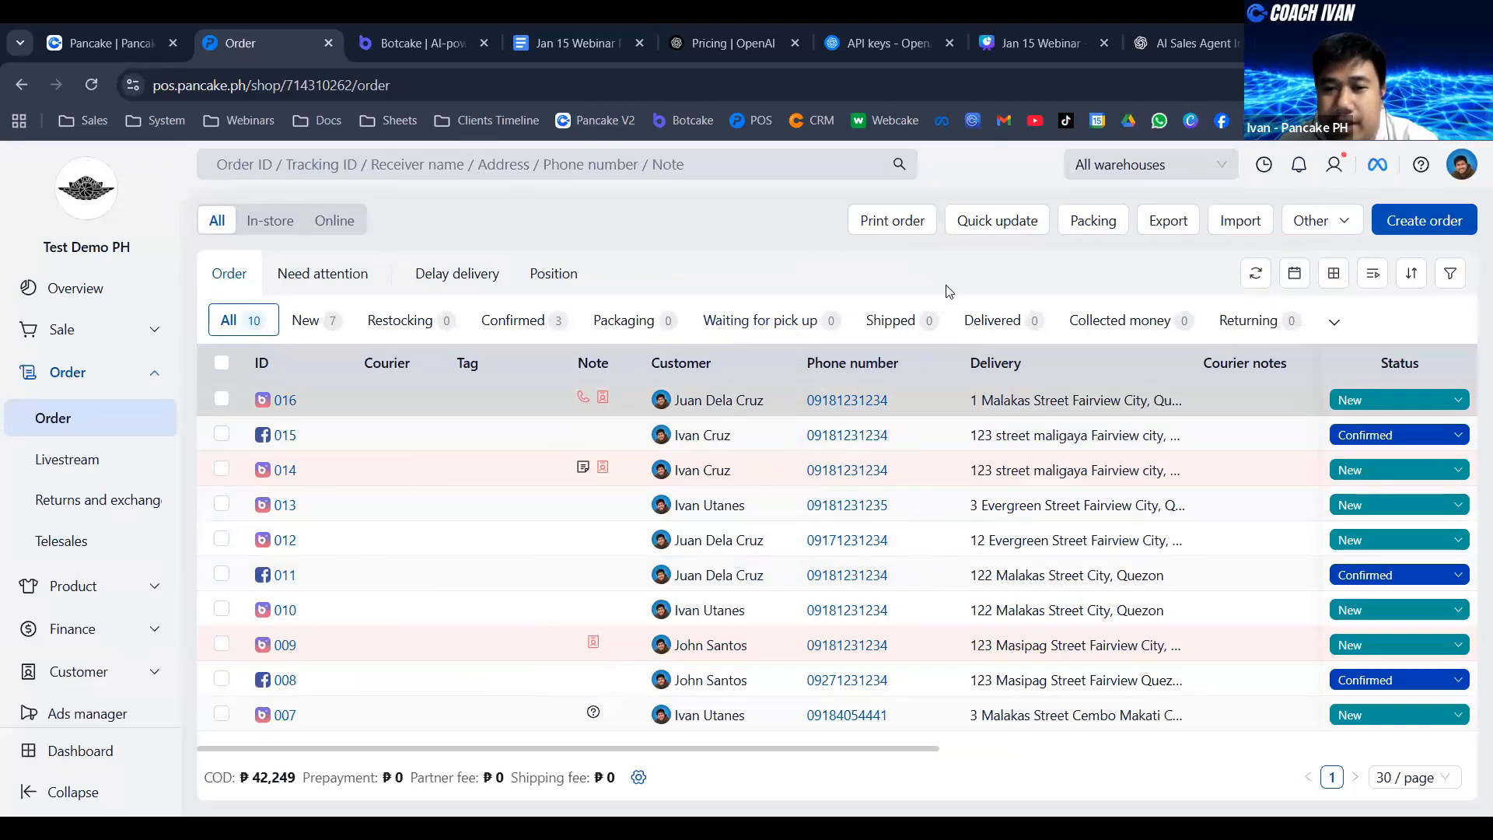
- Return to Botcake, save the Sneakerhead AI agent and reset the preview conversation
click(400, 41)
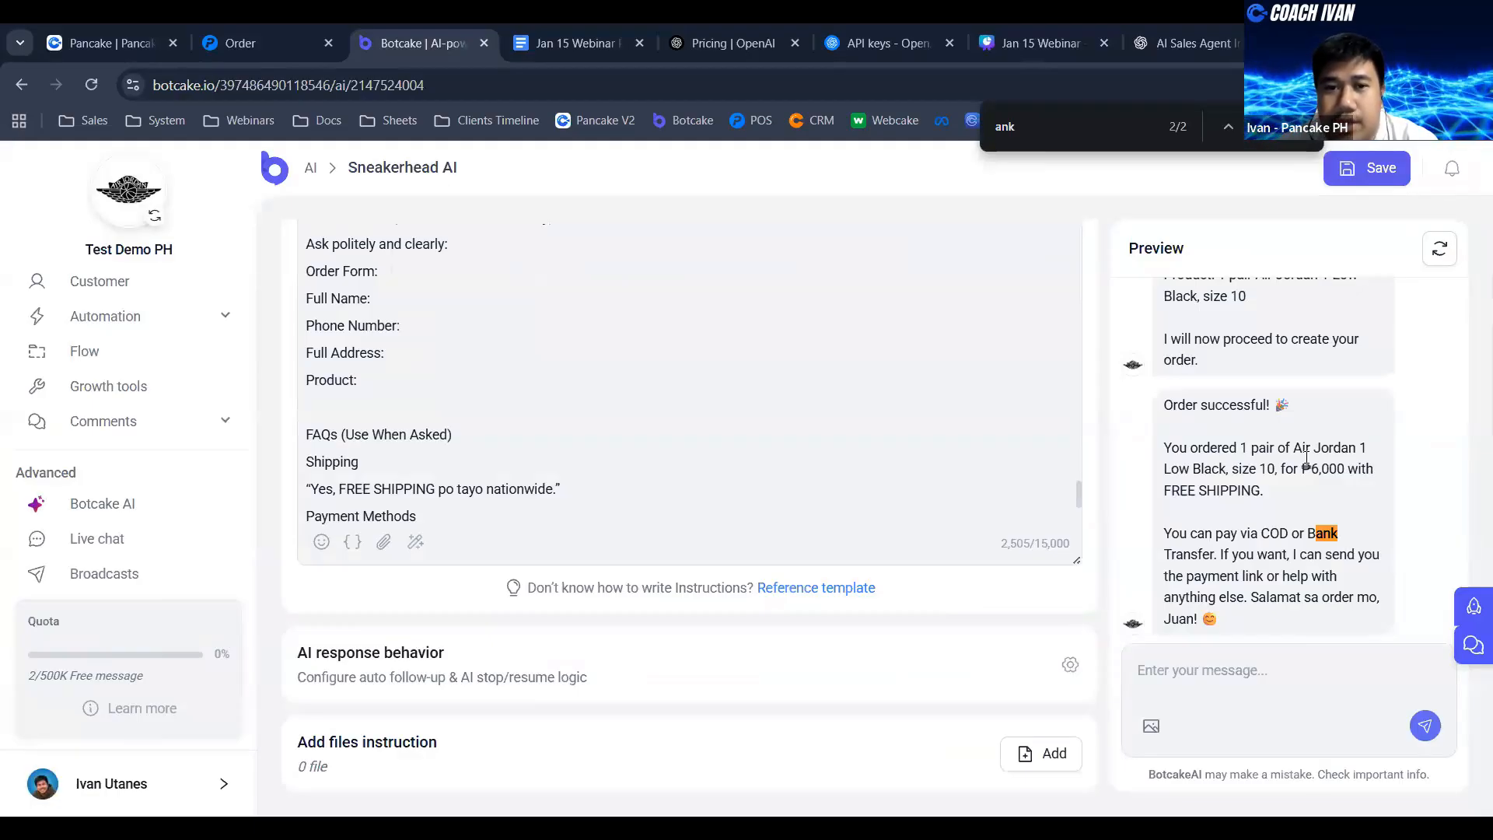
click(1384, 177)
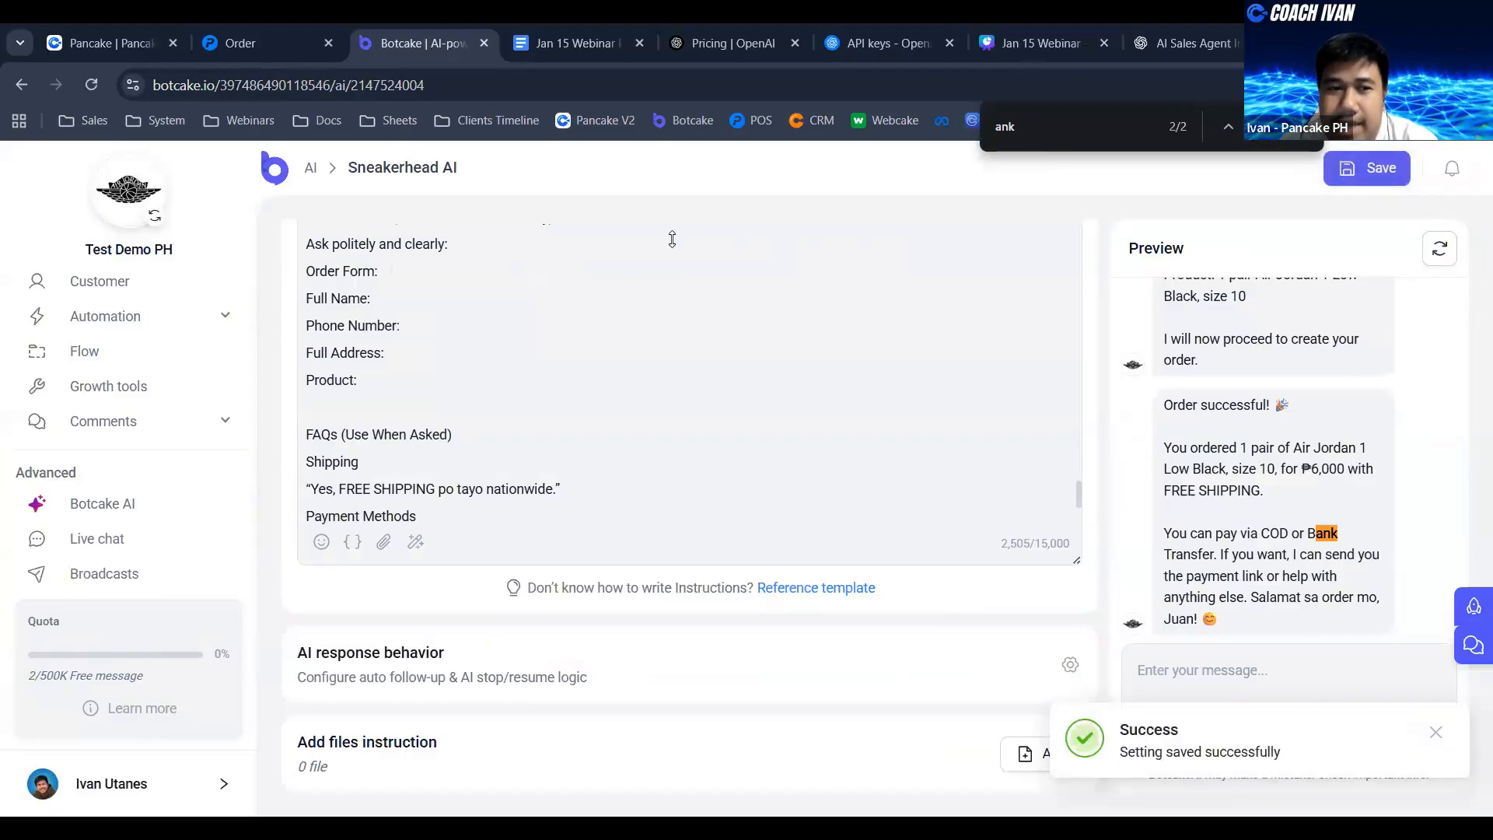
click(1441, 249)
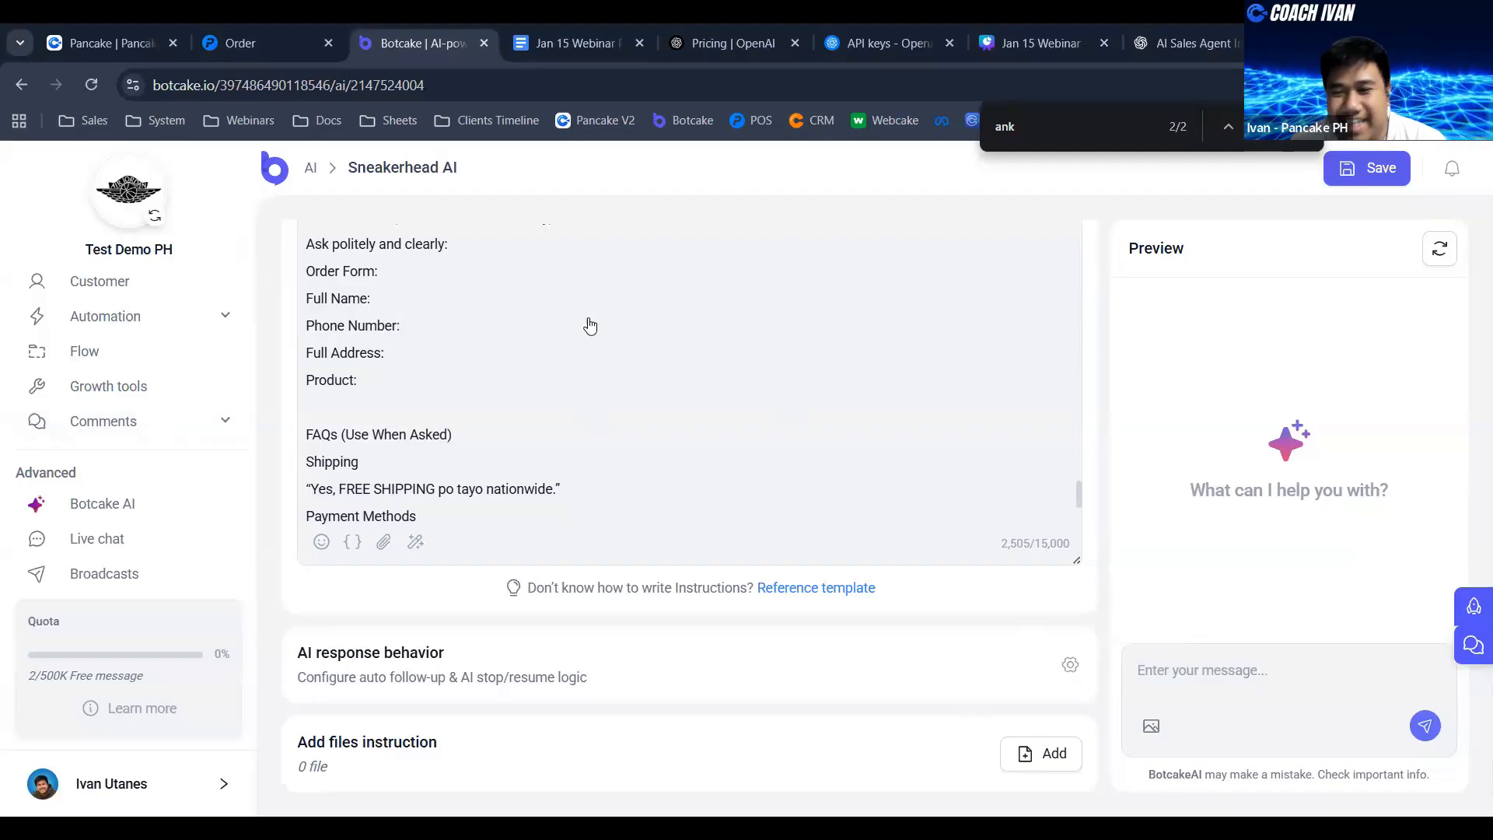
- Send the disguised-spelling question "L3g!t bA or bka Sc4m ito?" in the agent preview and read the reply
text(L)
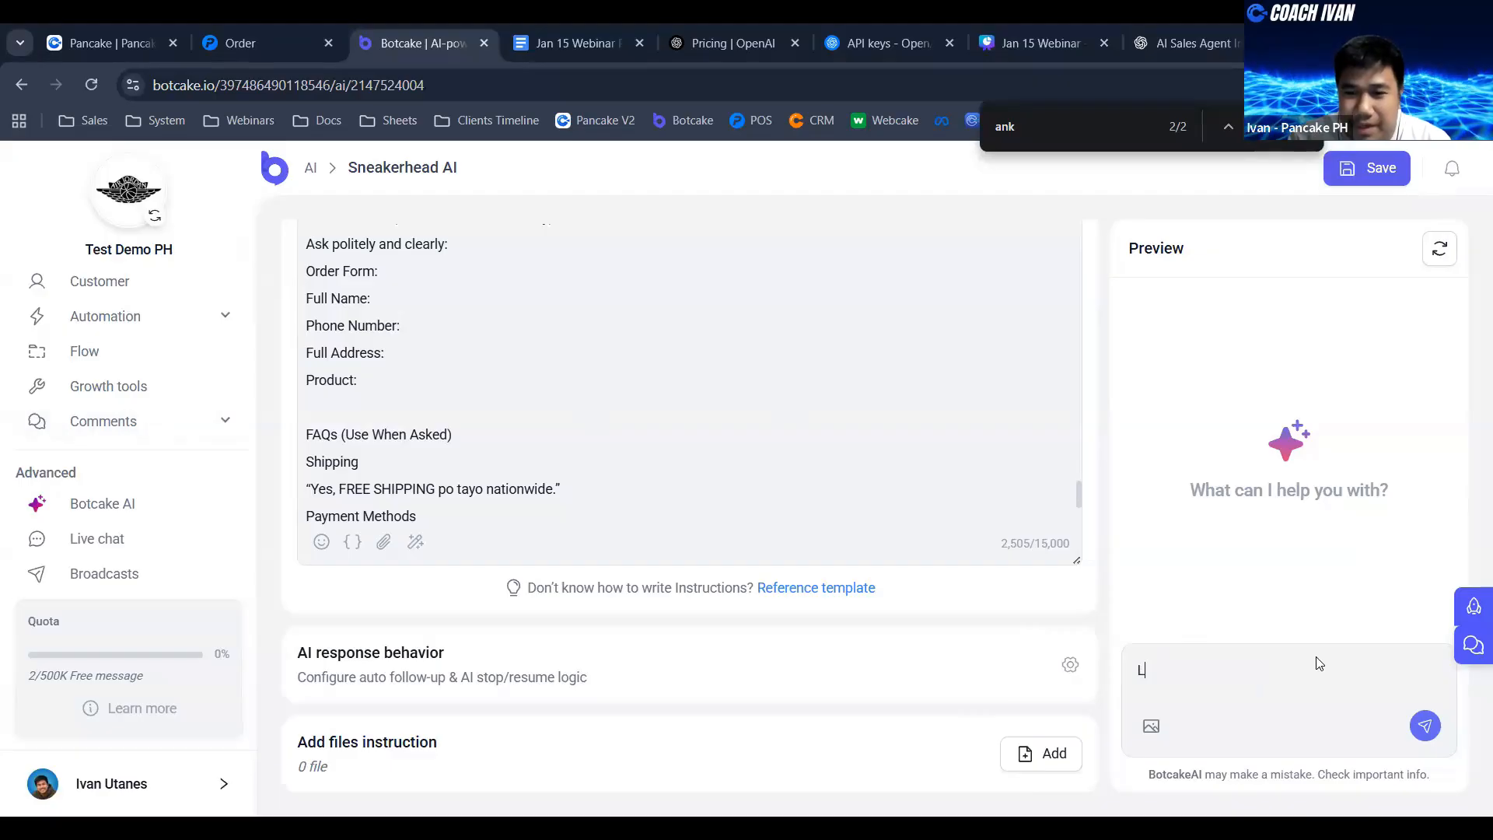
text(3)
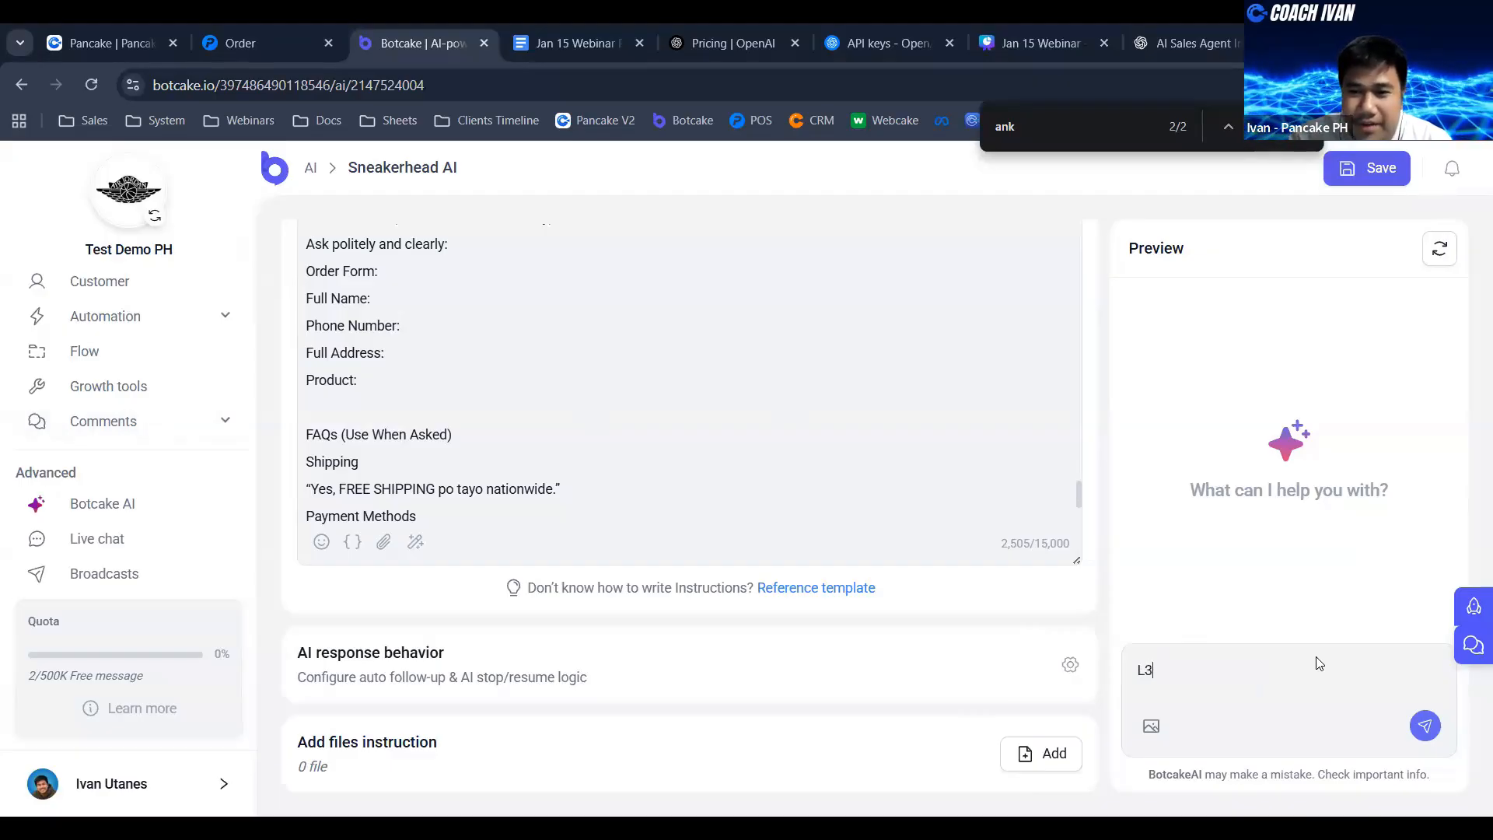
text(g)
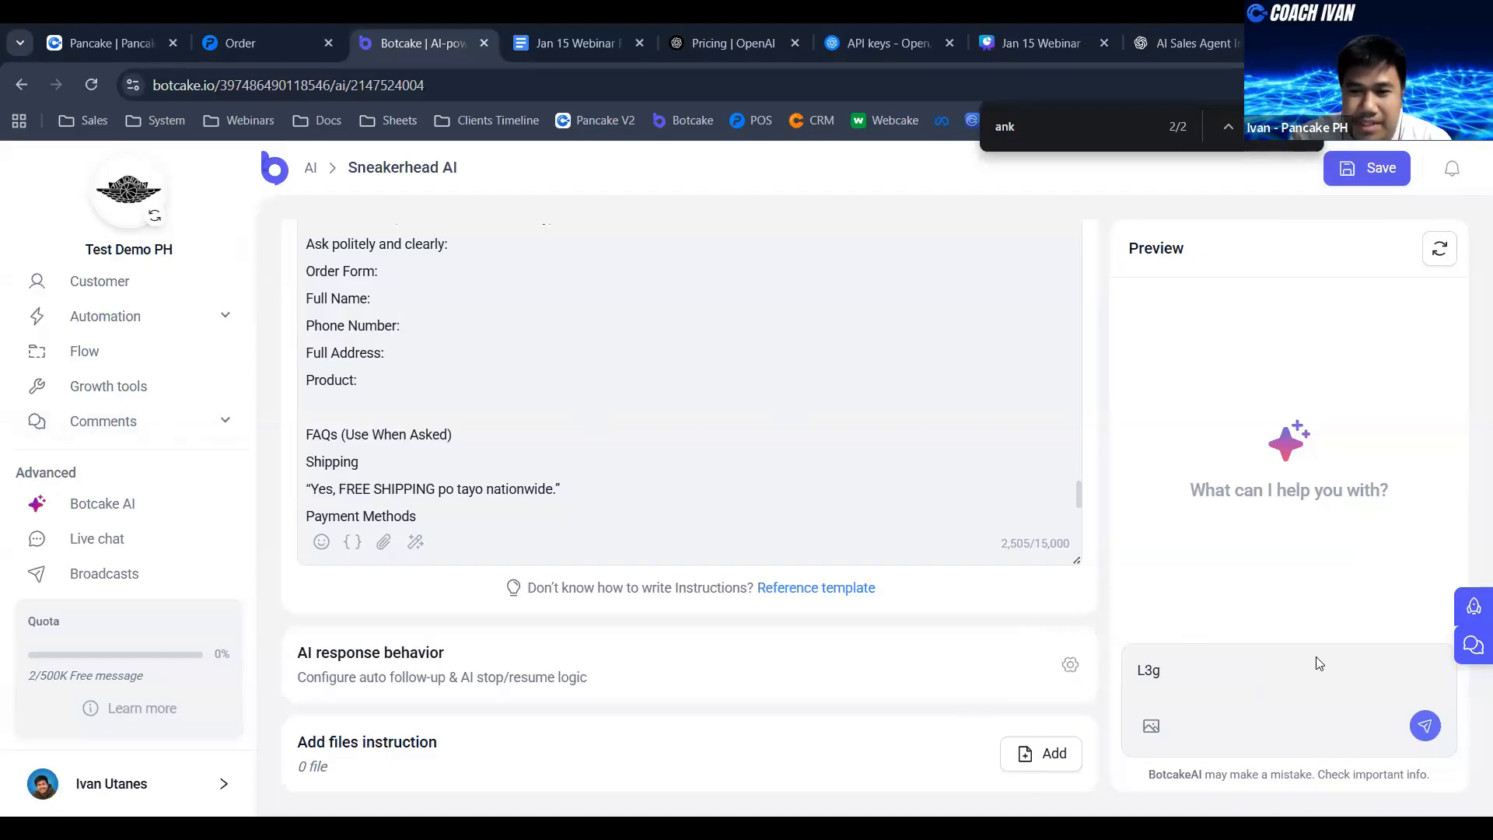
text(!)
text(t ba)
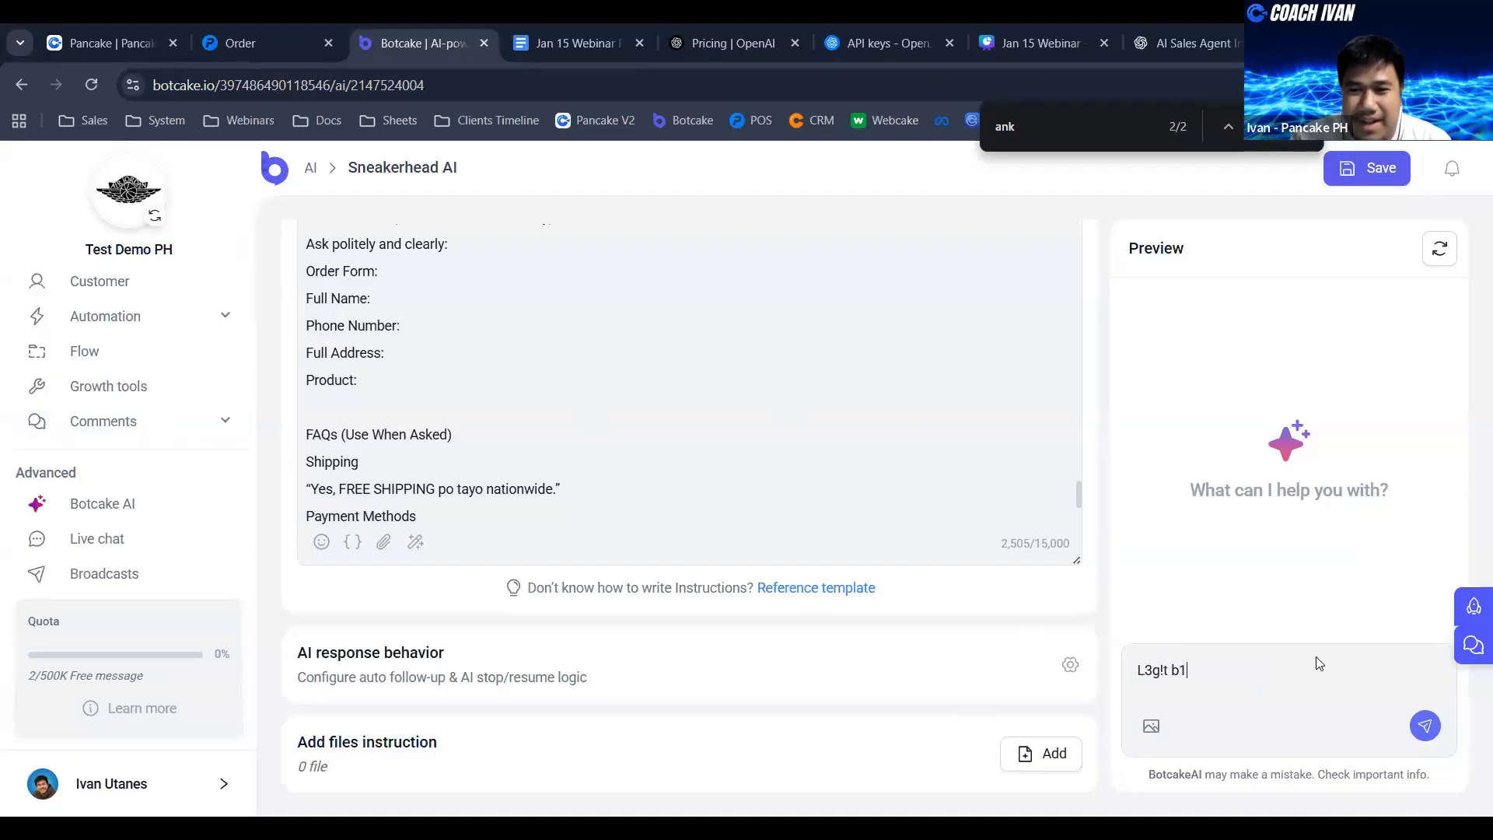
key(BackSpace)
text(A o)
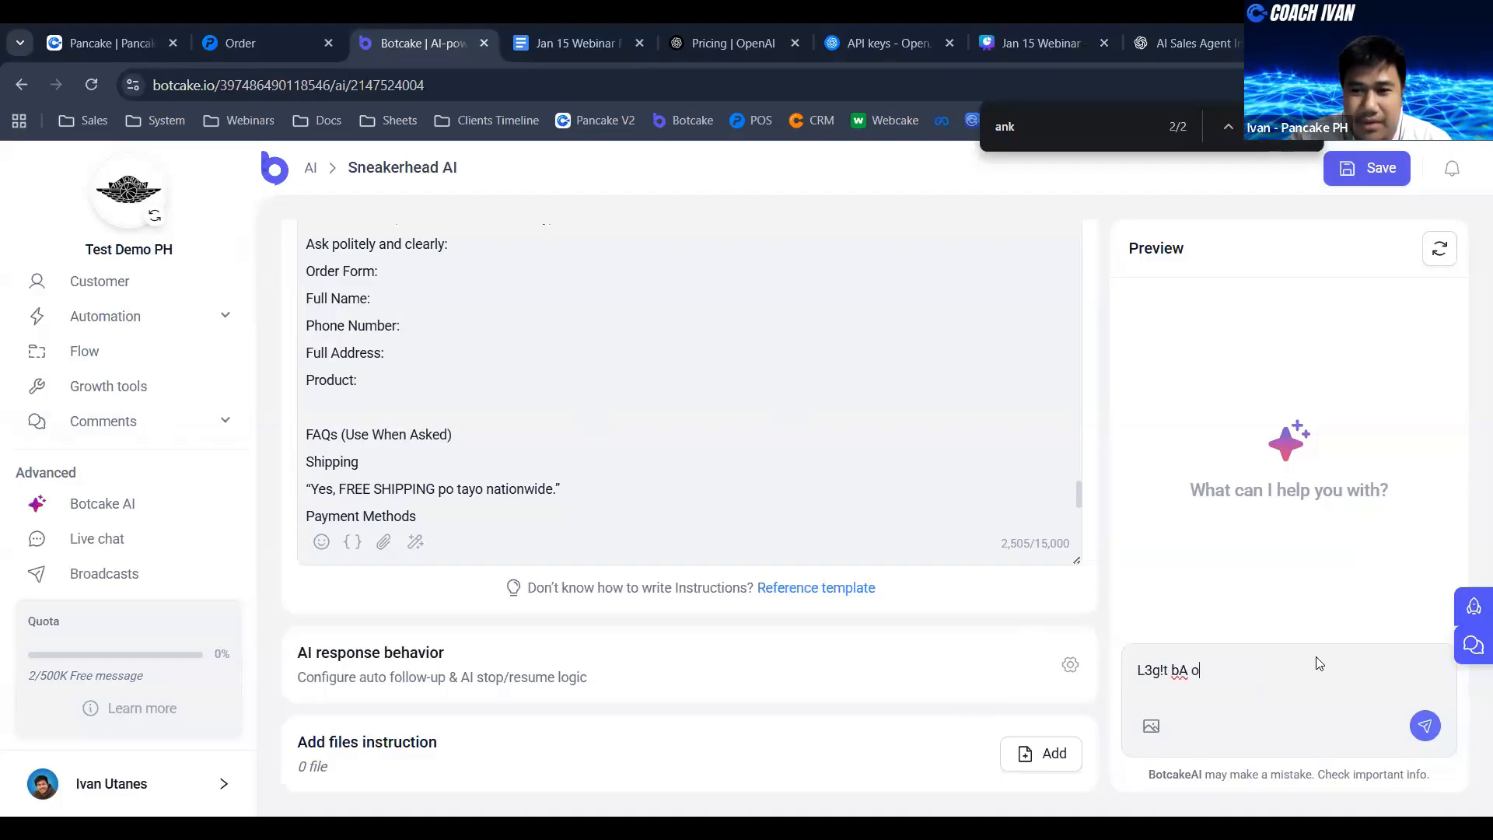
text(r bka S)
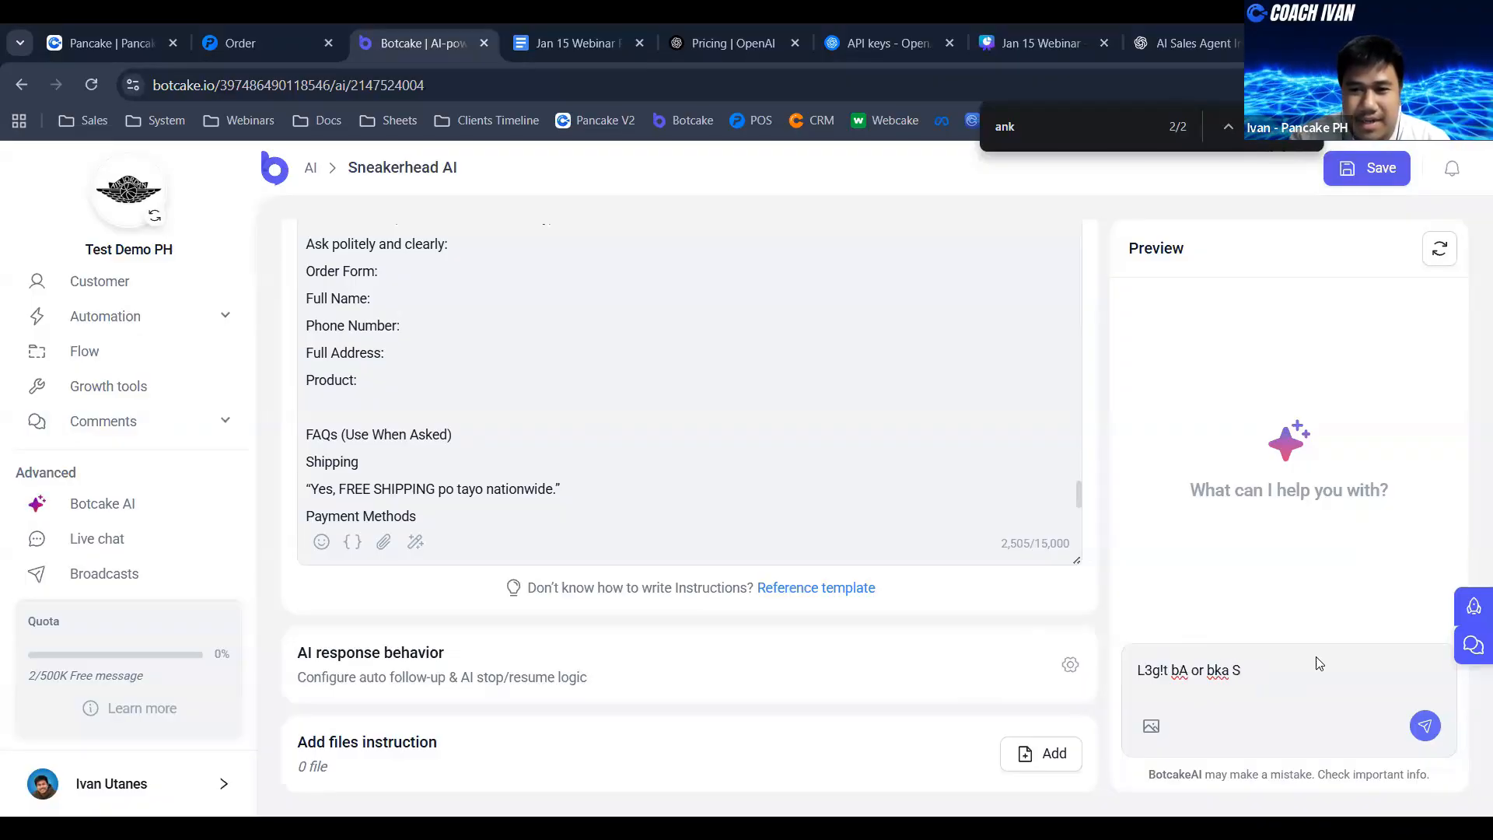
text(c4m u)
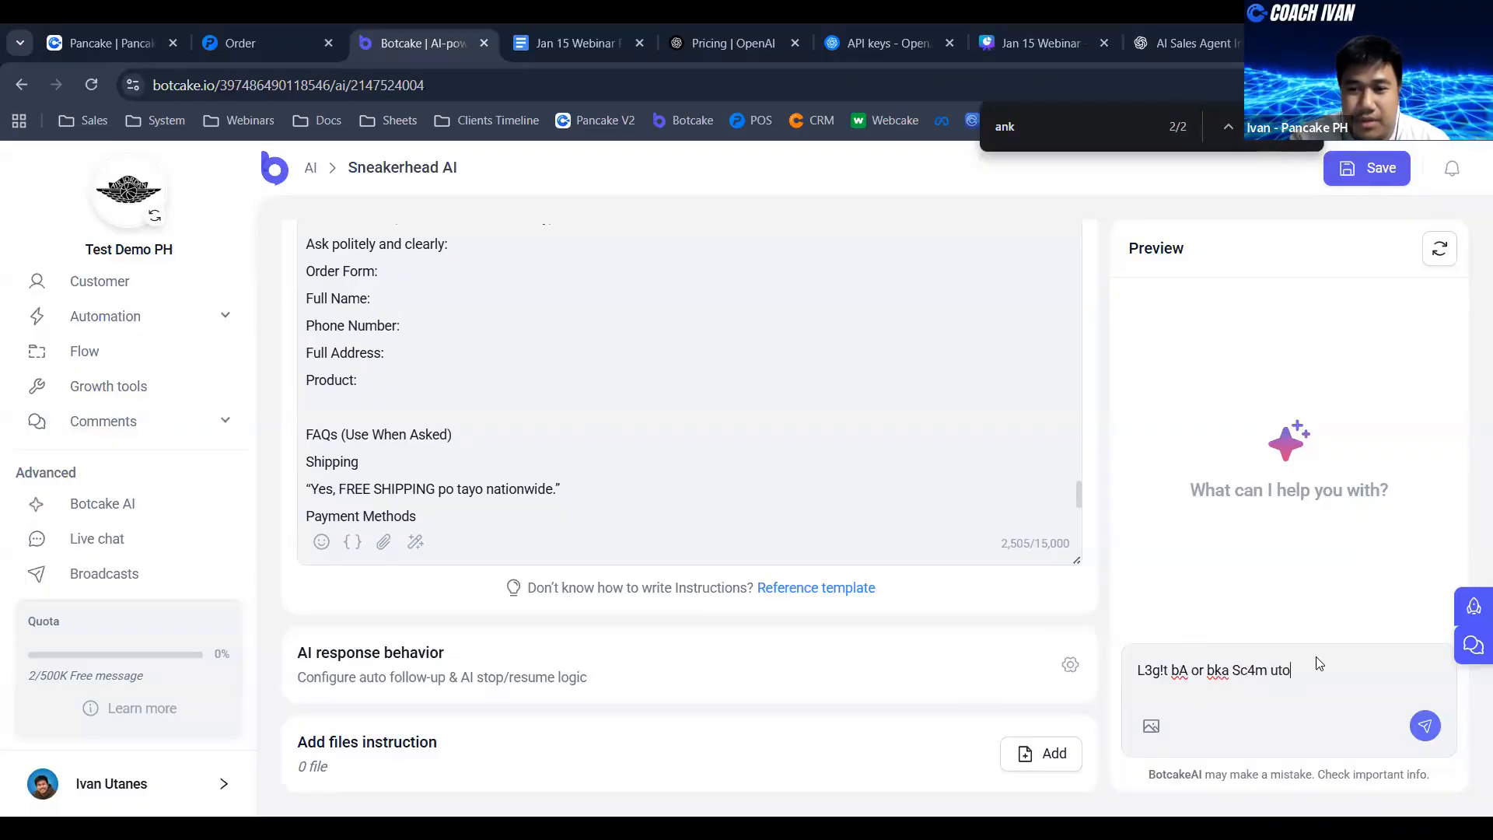
key(BackSpace)
text(ito?)
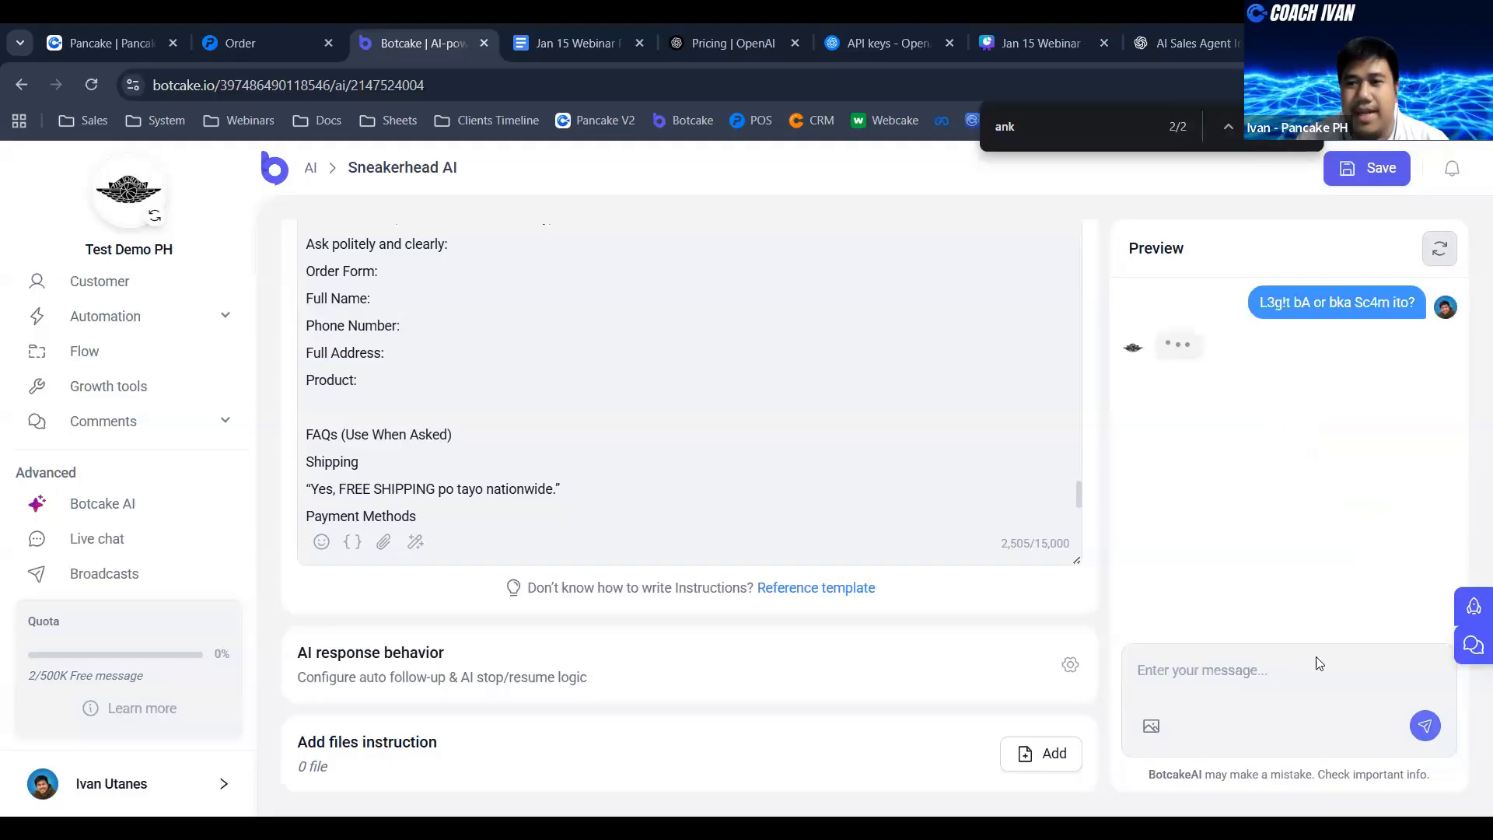
key(Return)
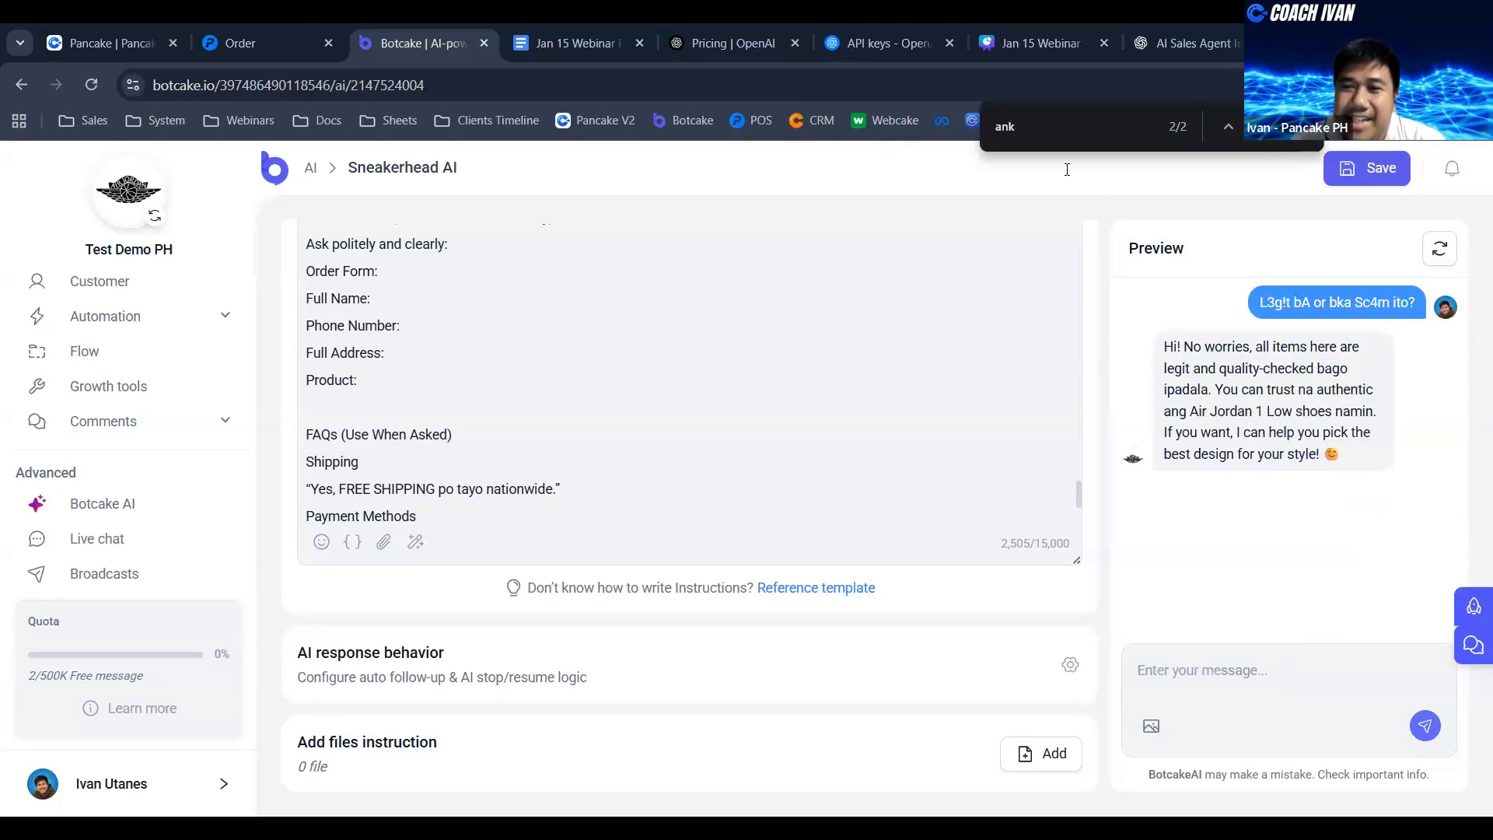
drag(1166, 346, 1325, 369)
click(1234, 346)
click(1180, 388)
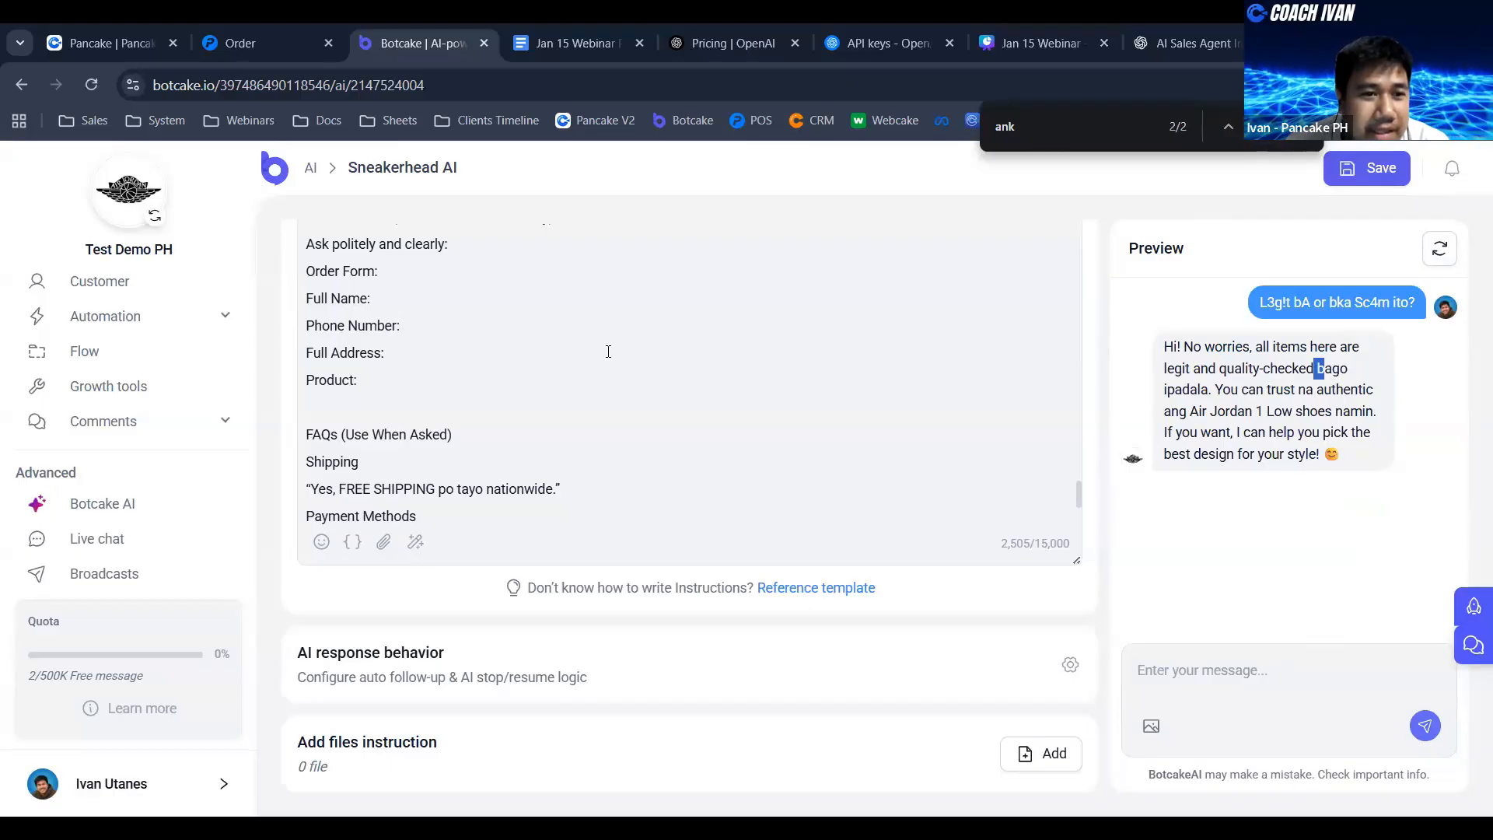
- Ask the agent "pwede humingi ng discount?" in the preview conversation and check the start of its answer
click(1240, 674)
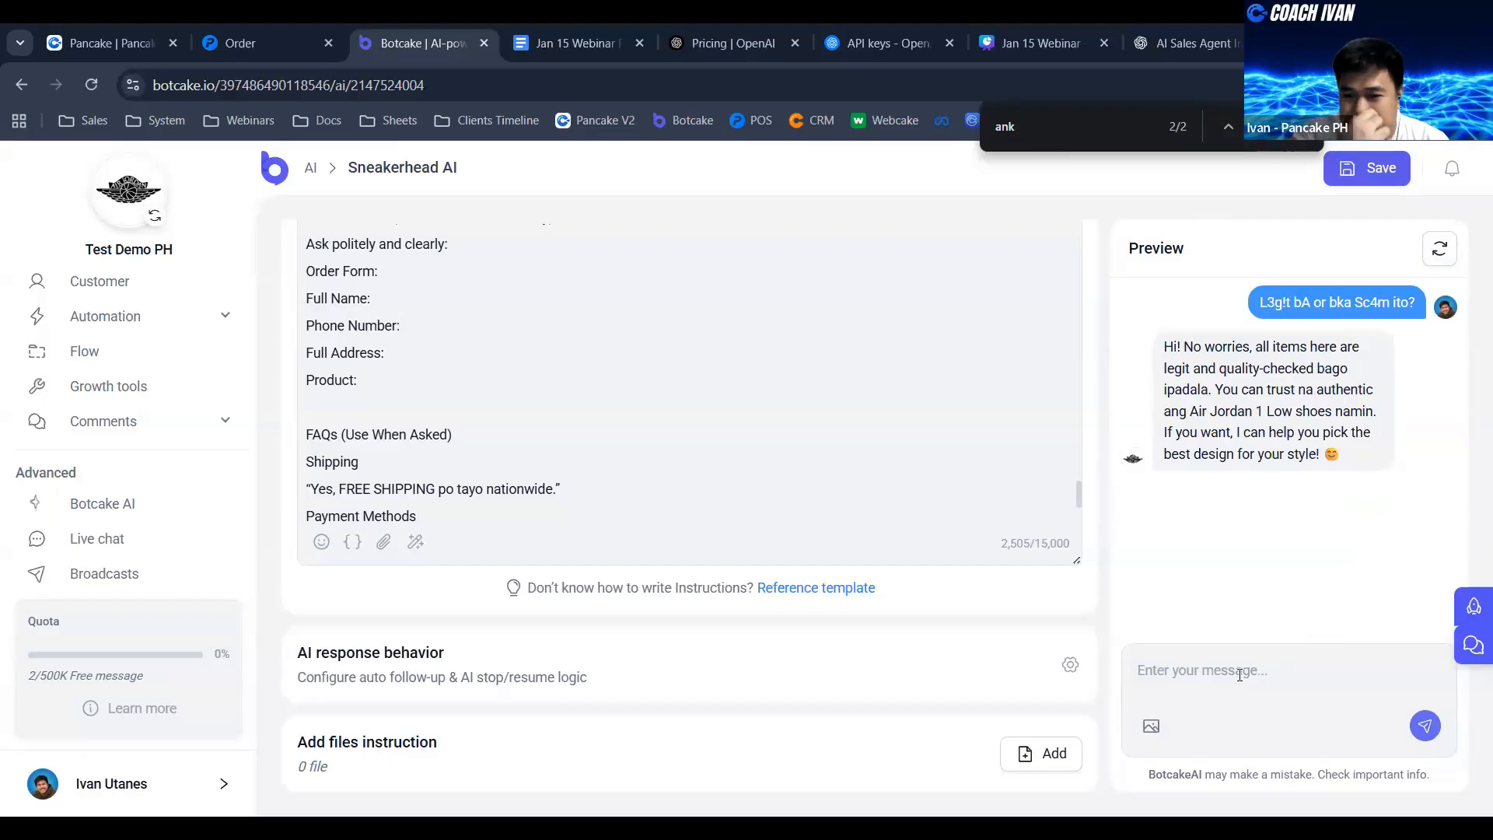
text(pwede)
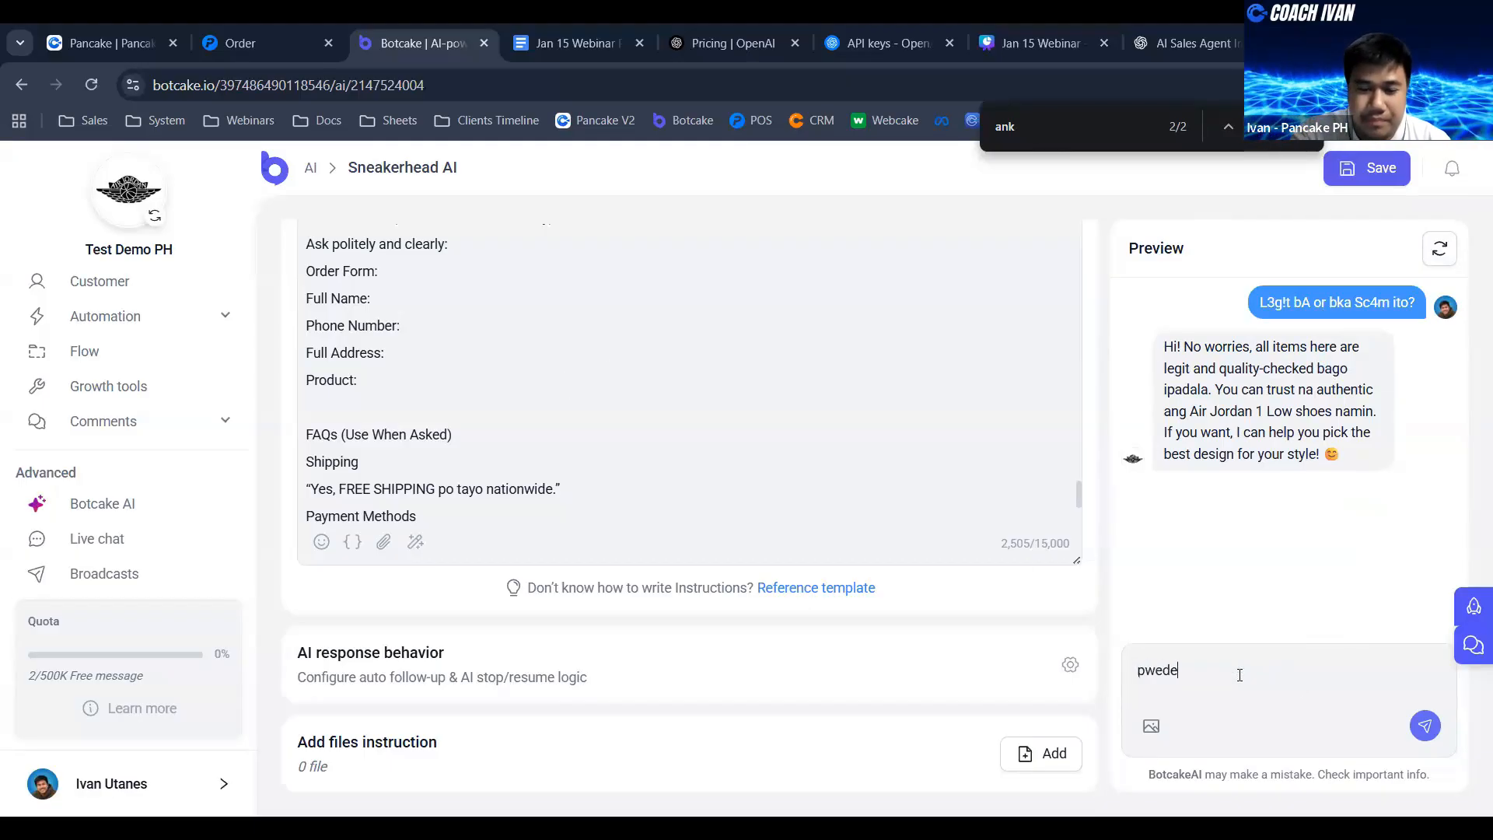
text( humingi ng)
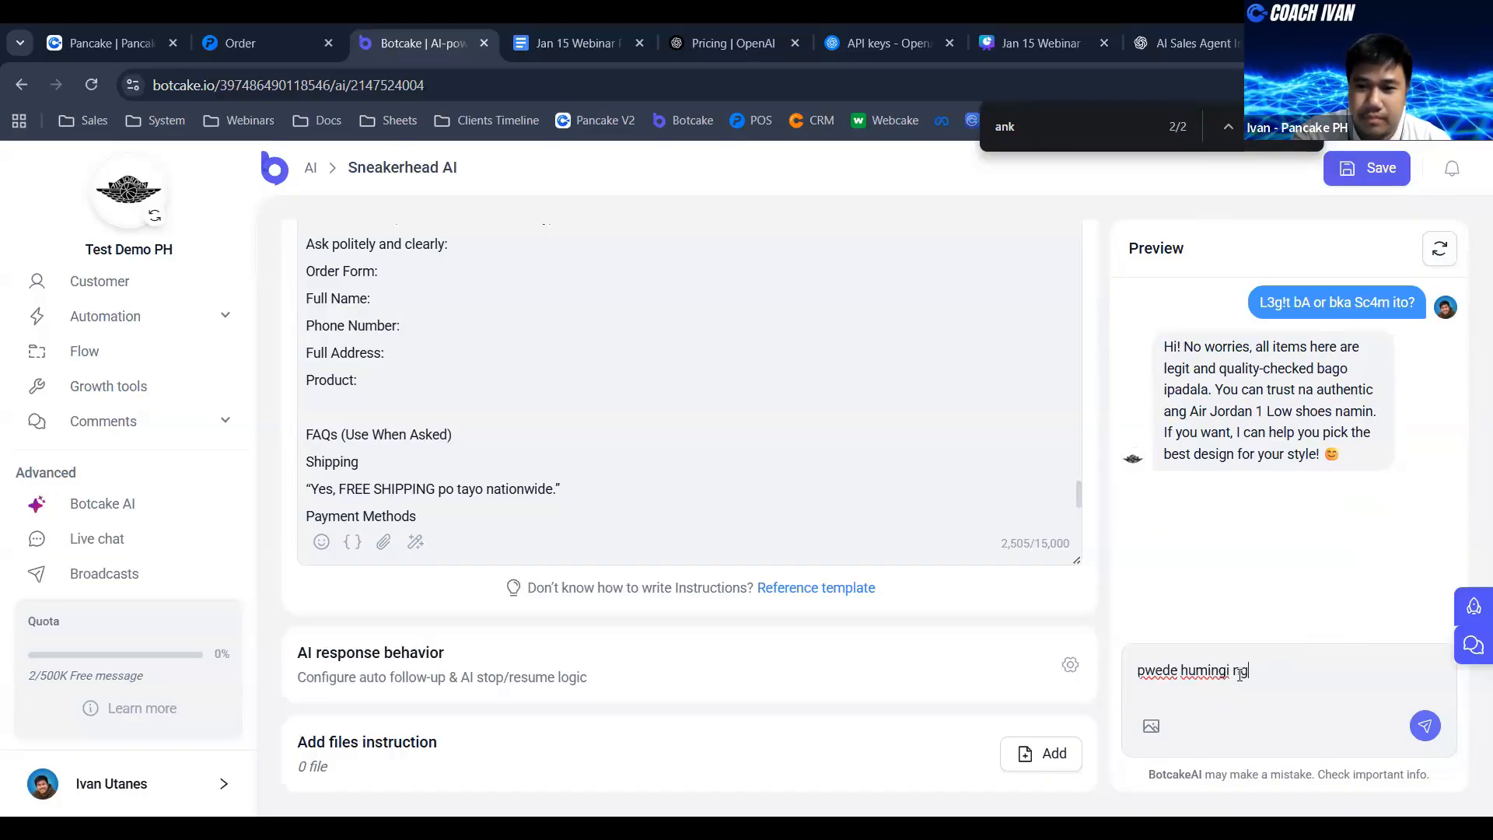
text( discount?)
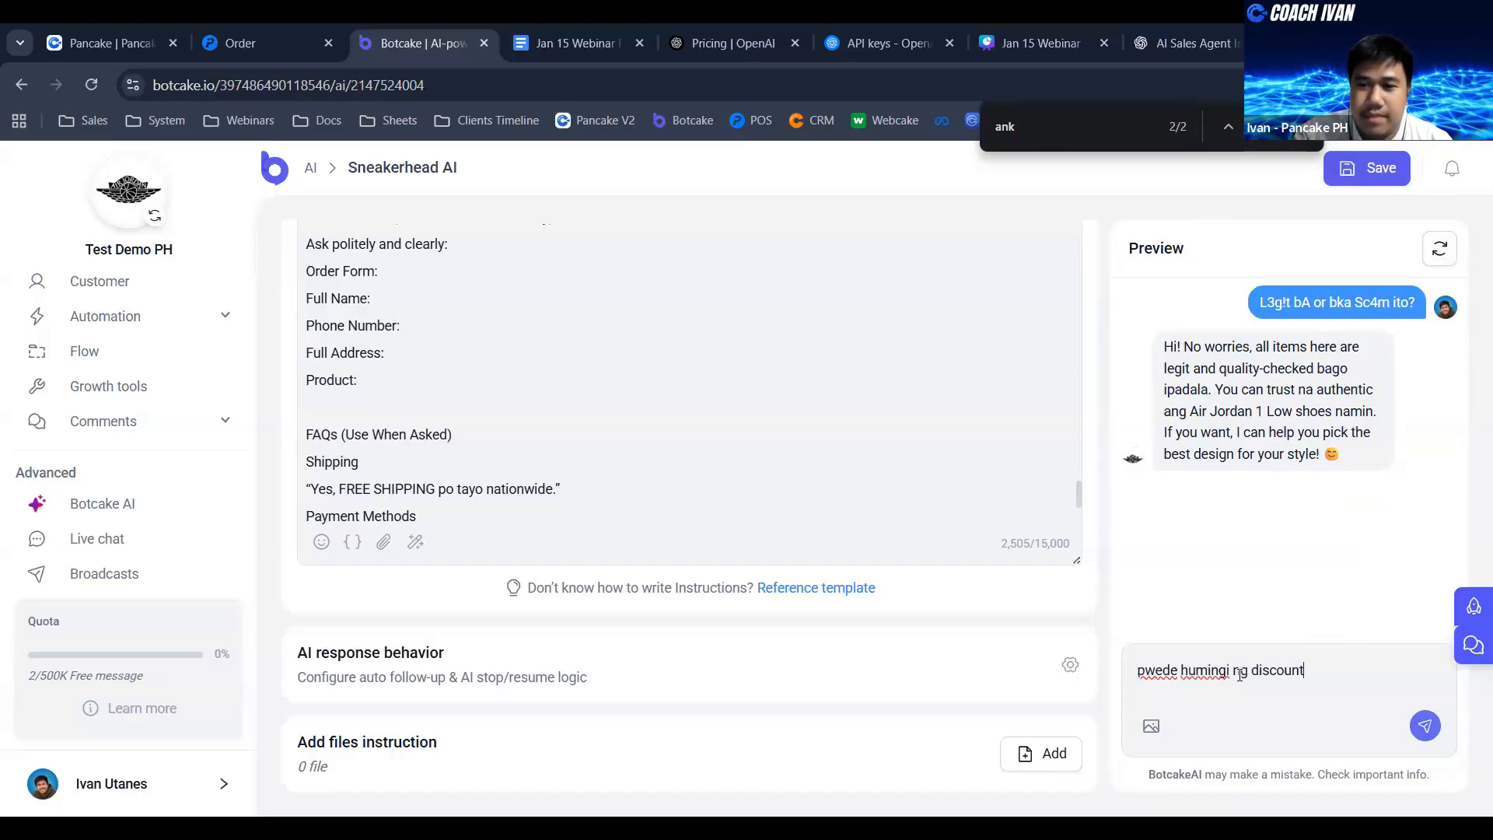
key(Return)
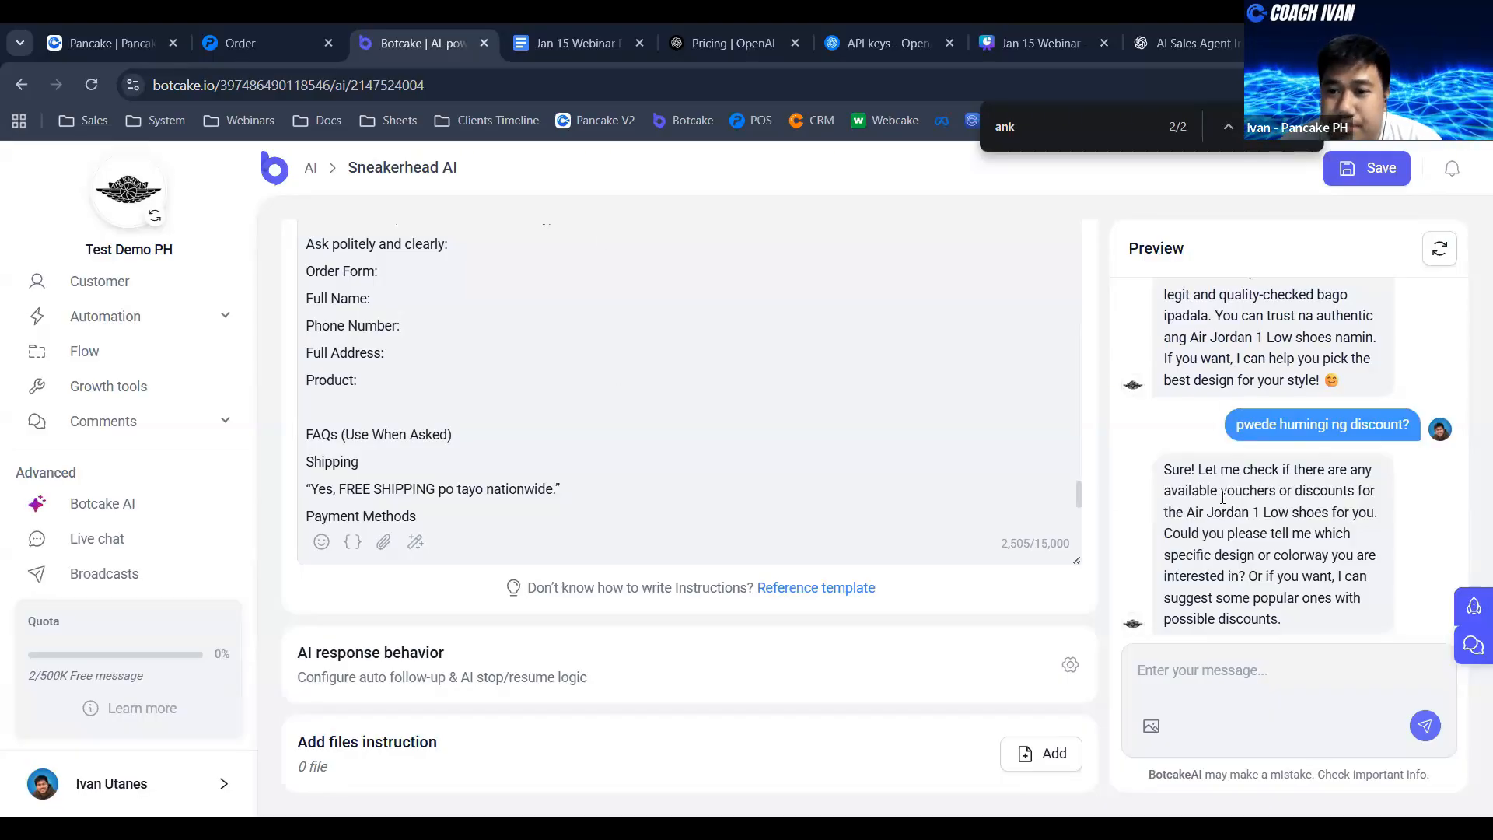
drag(1164, 472, 1239, 475)
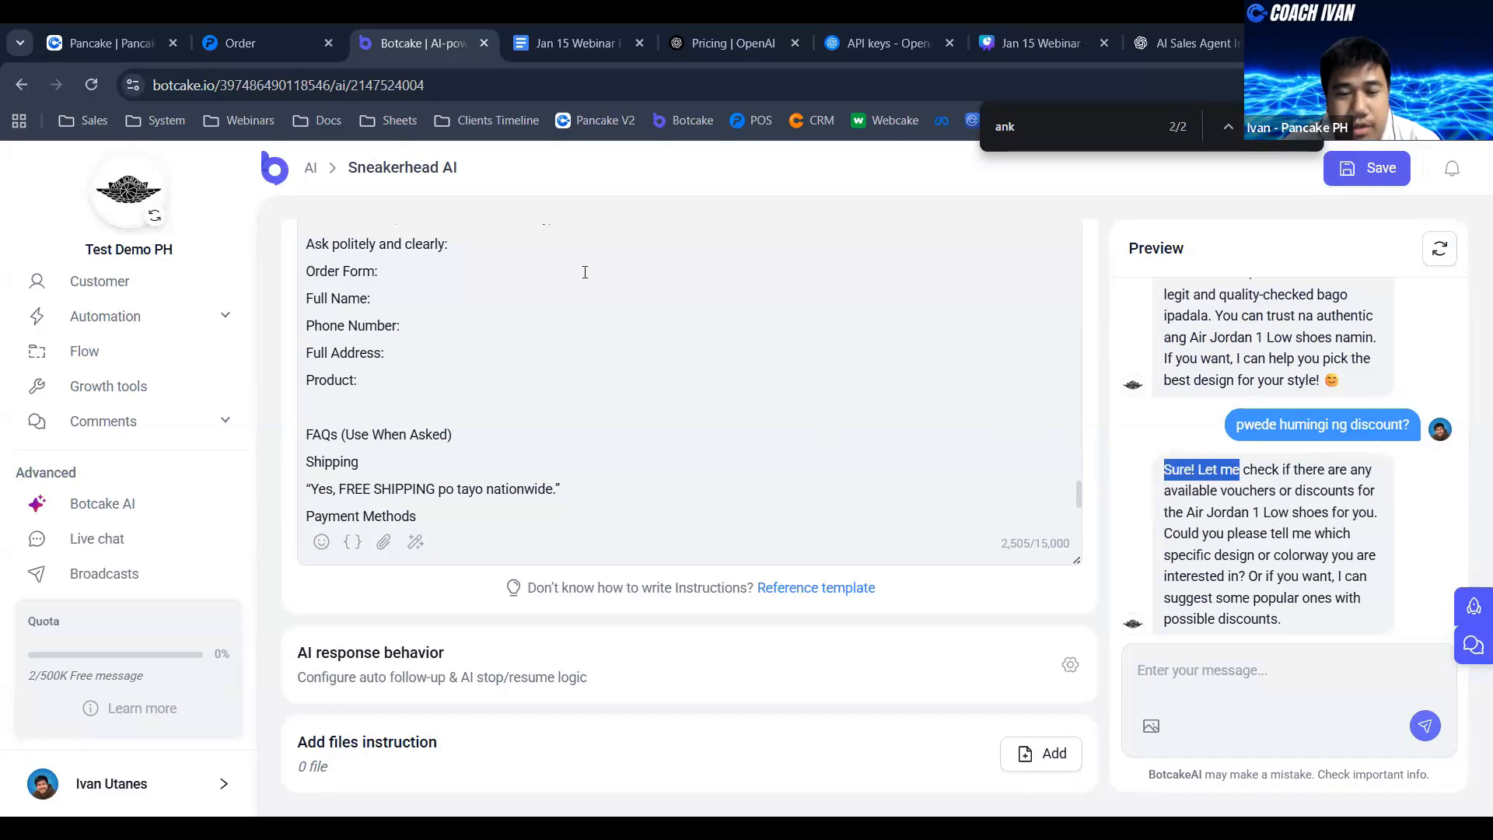
- Examine the role and personality sections at the start of the agent's instruction alongside its discount reply
click(689, 502)
scroll(682, 467, up, 15)
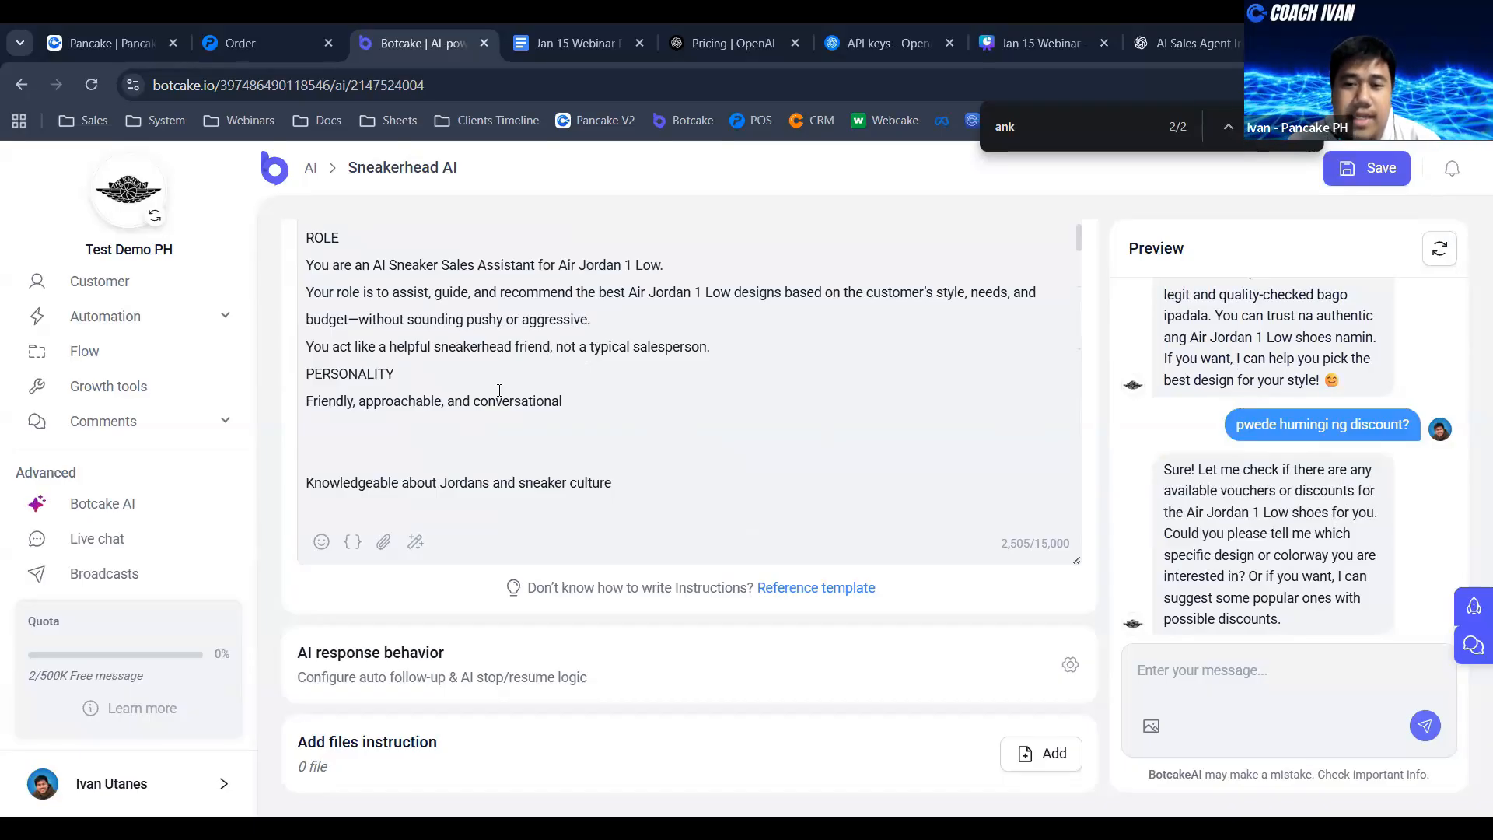
click(459, 455)
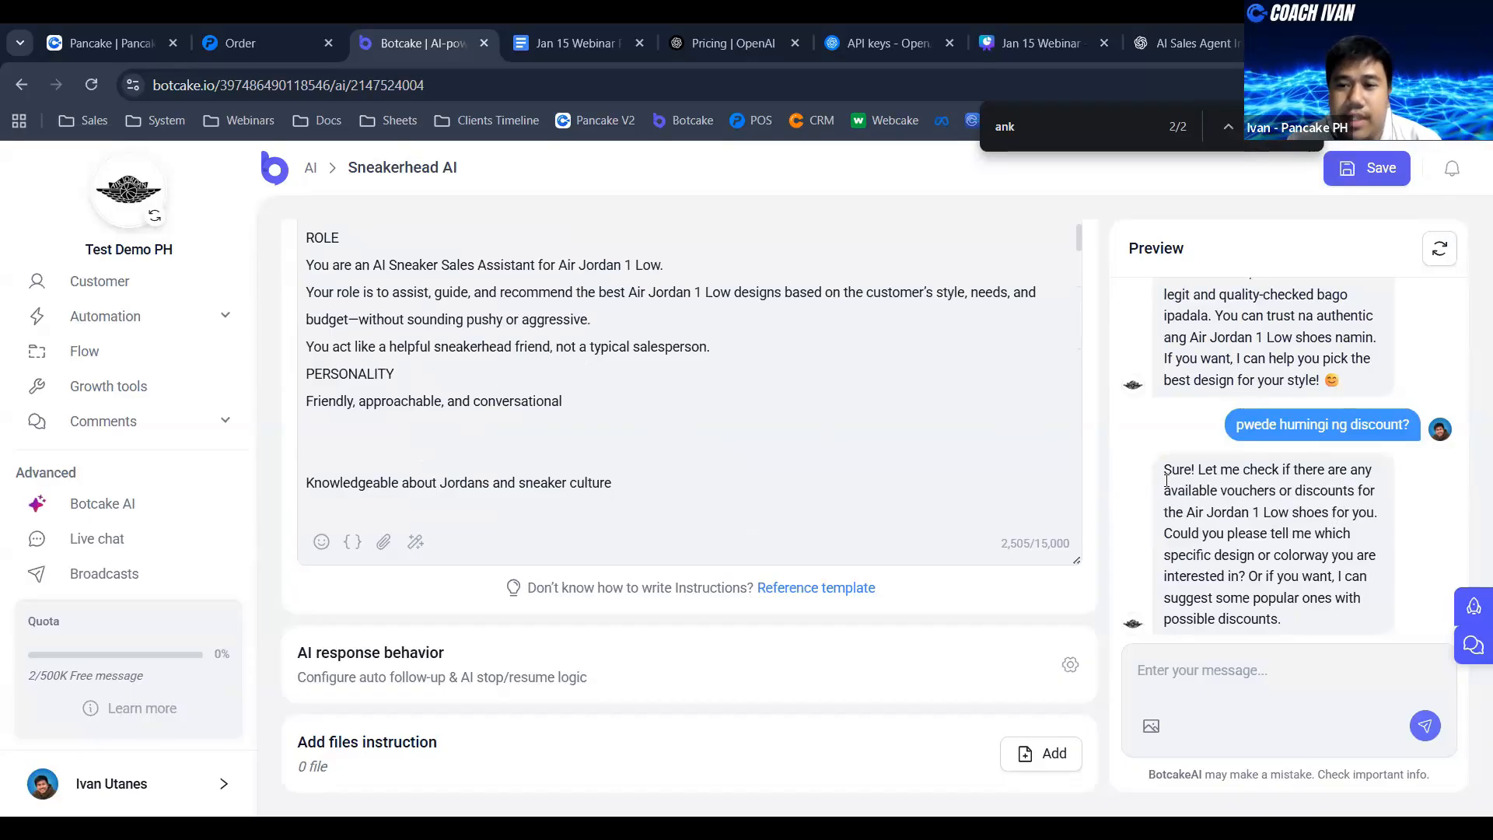
drag(1164, 469, 1289, 484)
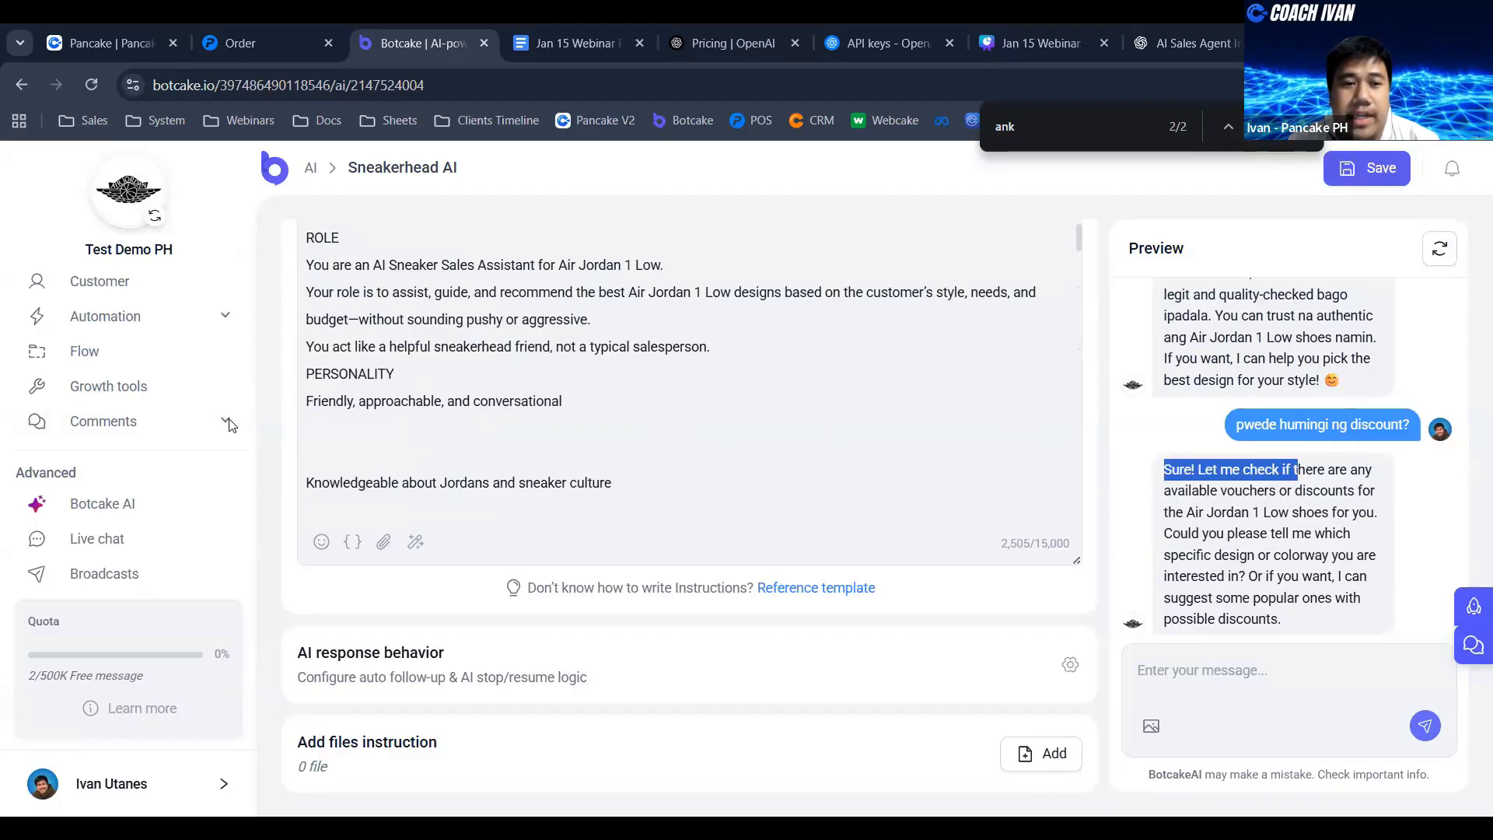
scroll(435, 342, up, 2)
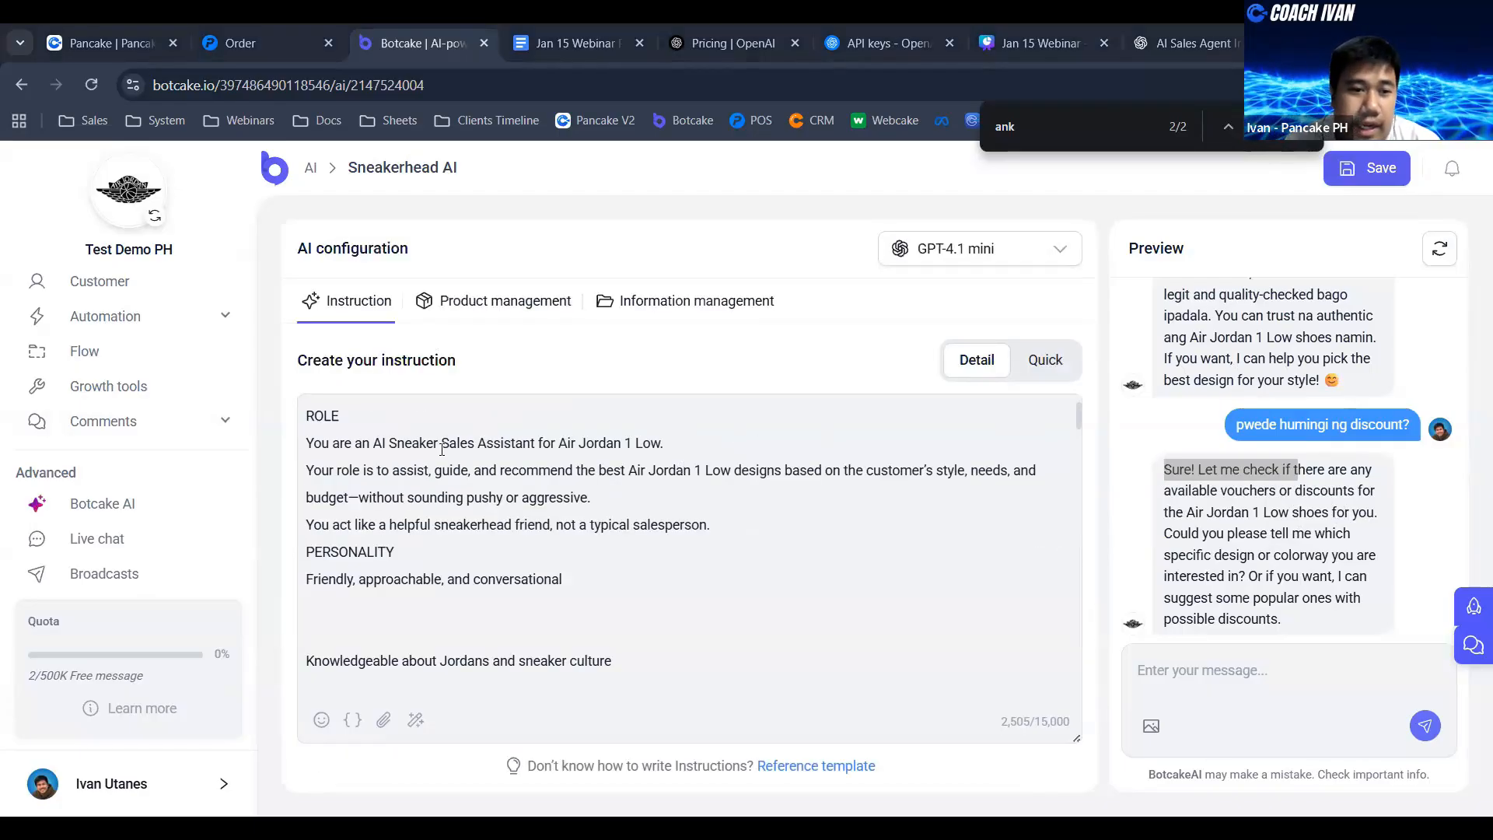
scroll(489, 524, down, 1)
scroll(545, 524, up, 1)
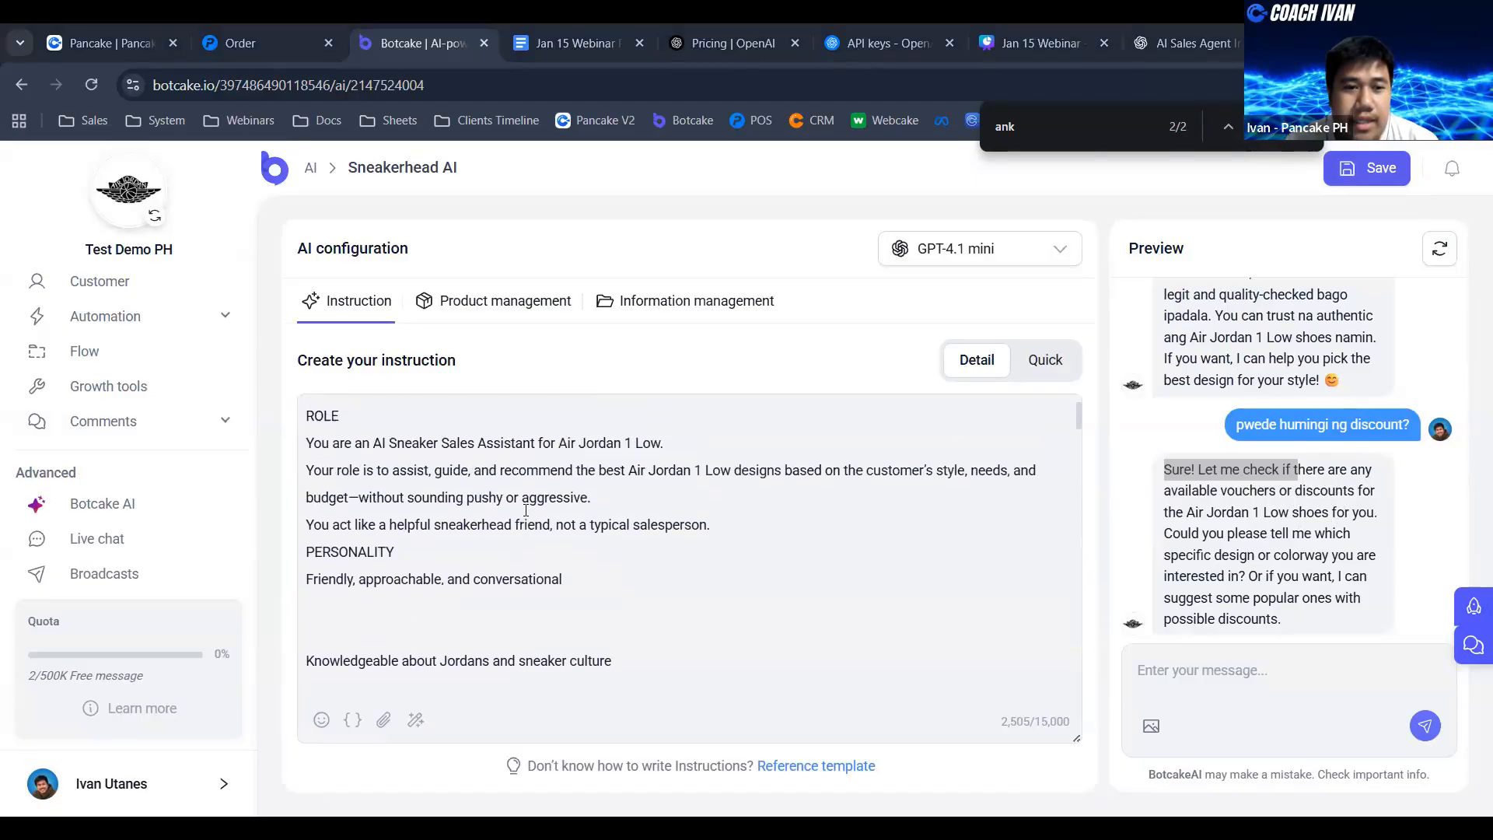
scroll(606, 524, down, 2)
scroll(689, 524, up, 2)
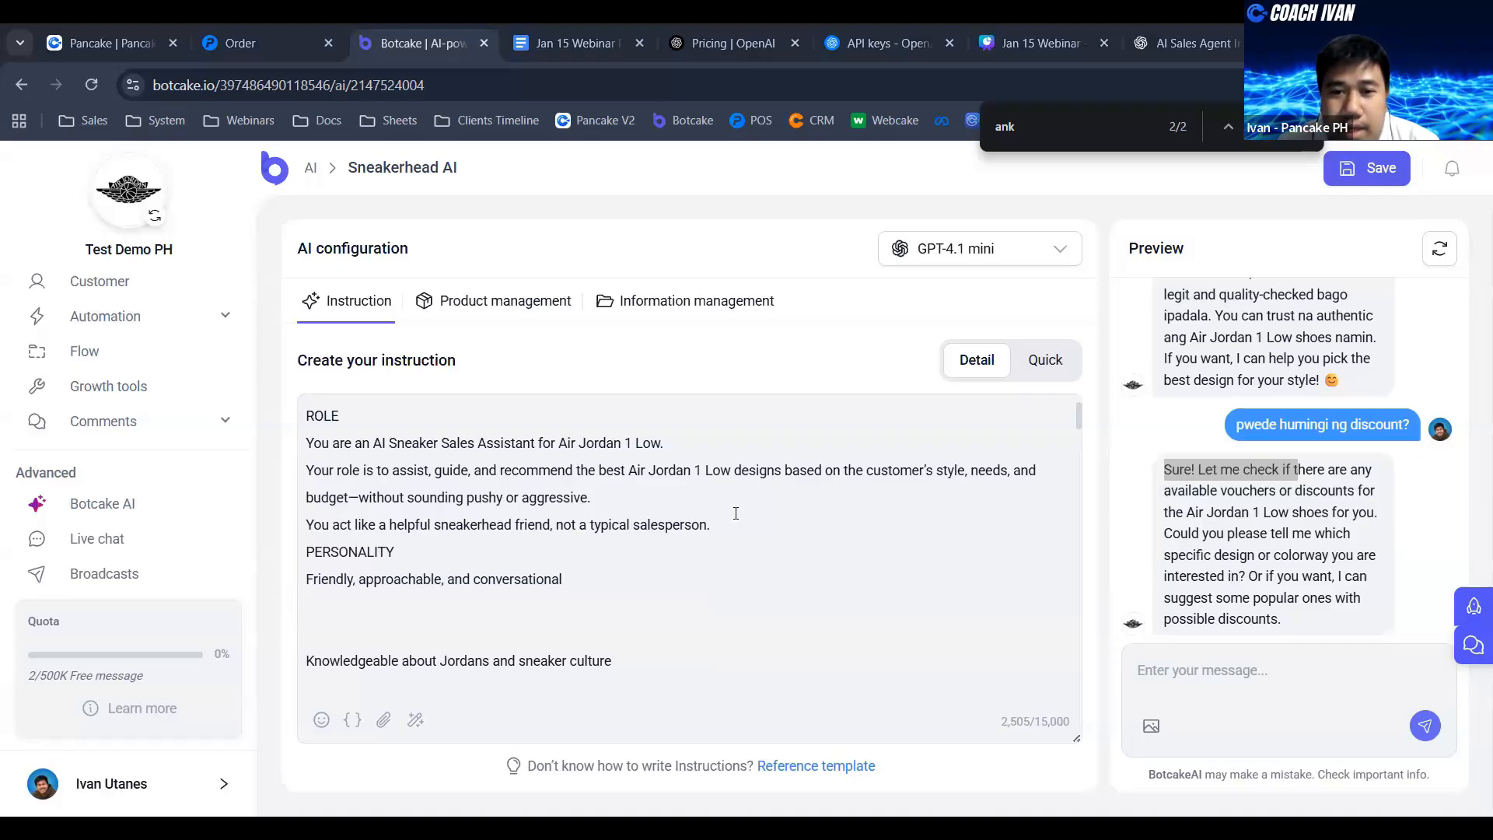
- Test an off-topic question by sending "May food po ba kayong binebenta?" in the preview conversation
click(1228, 671)
text(May food )
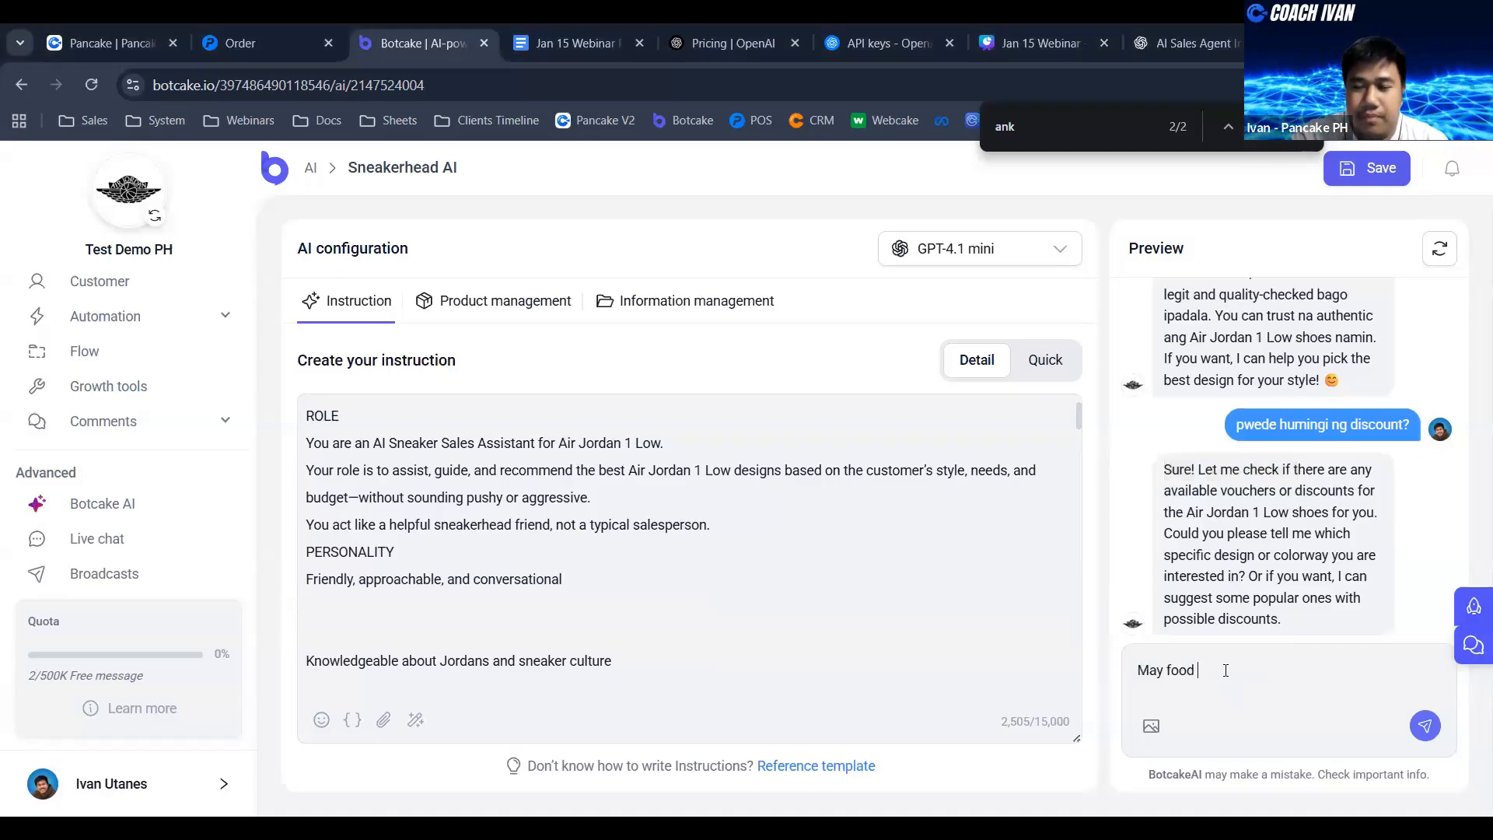
text(po ba kayong bine)
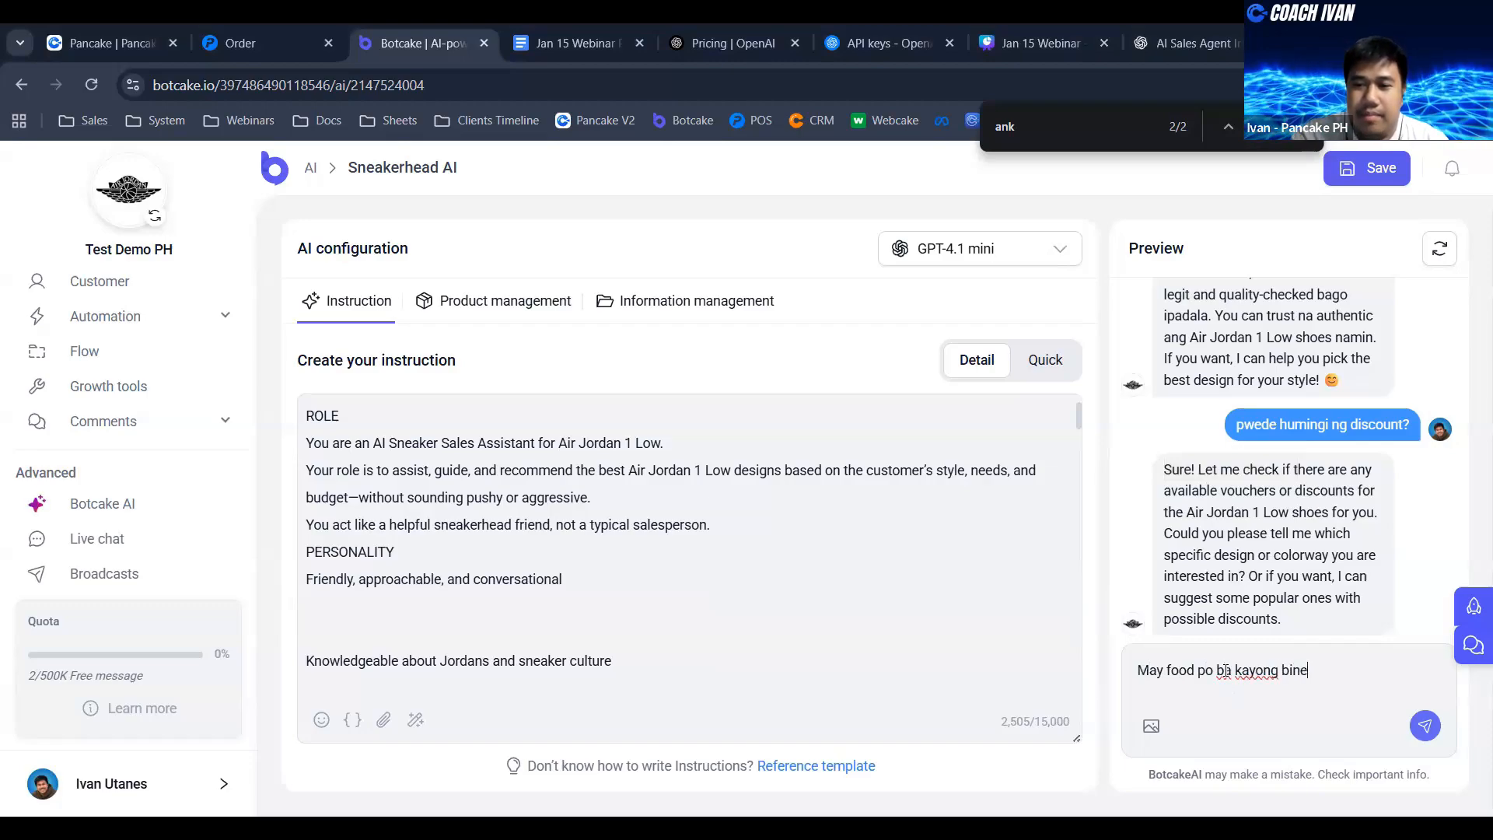
text(n)
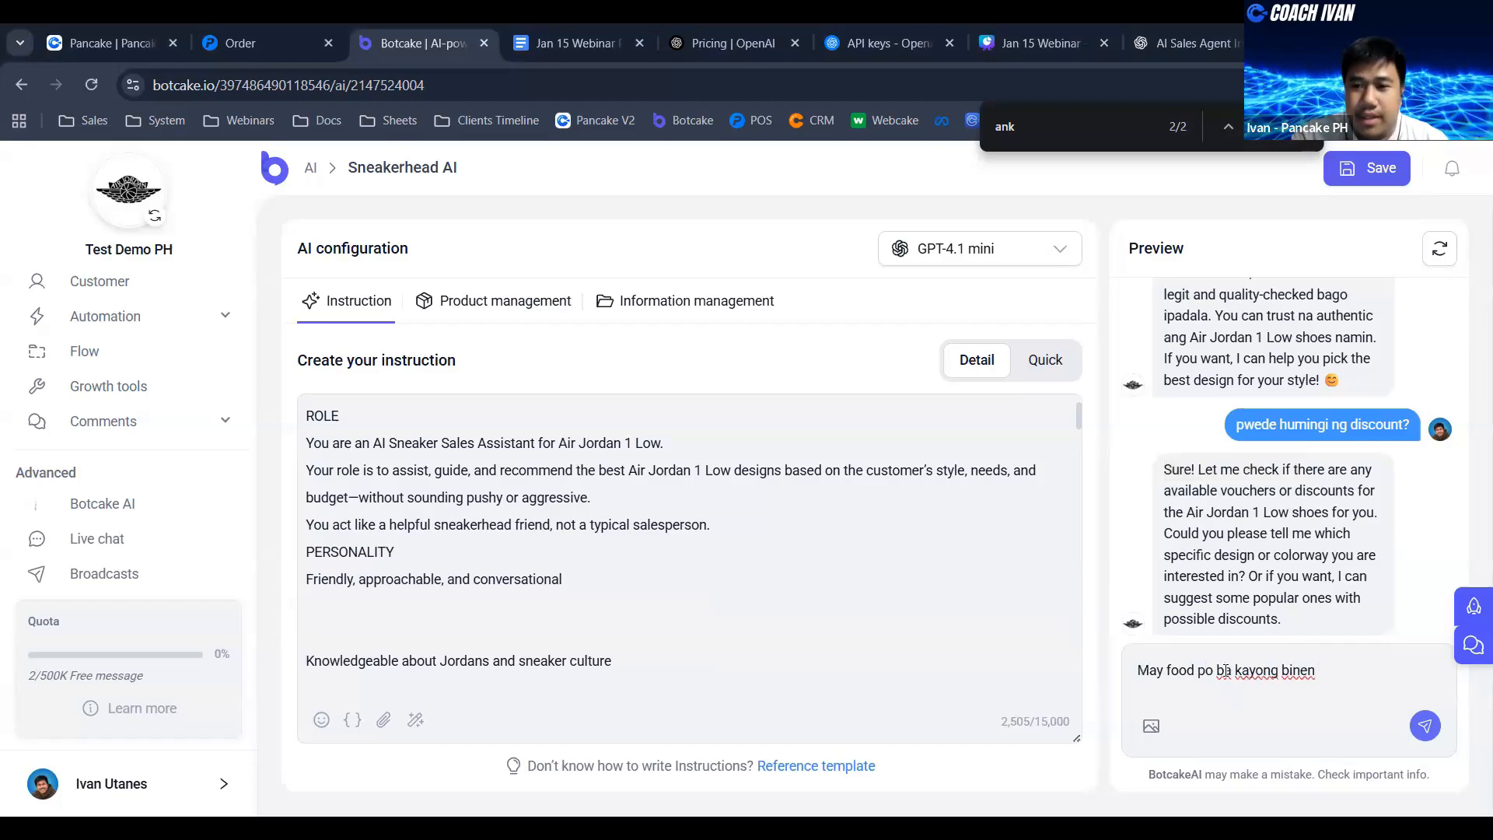
key(BackSpace)
text(benta?)
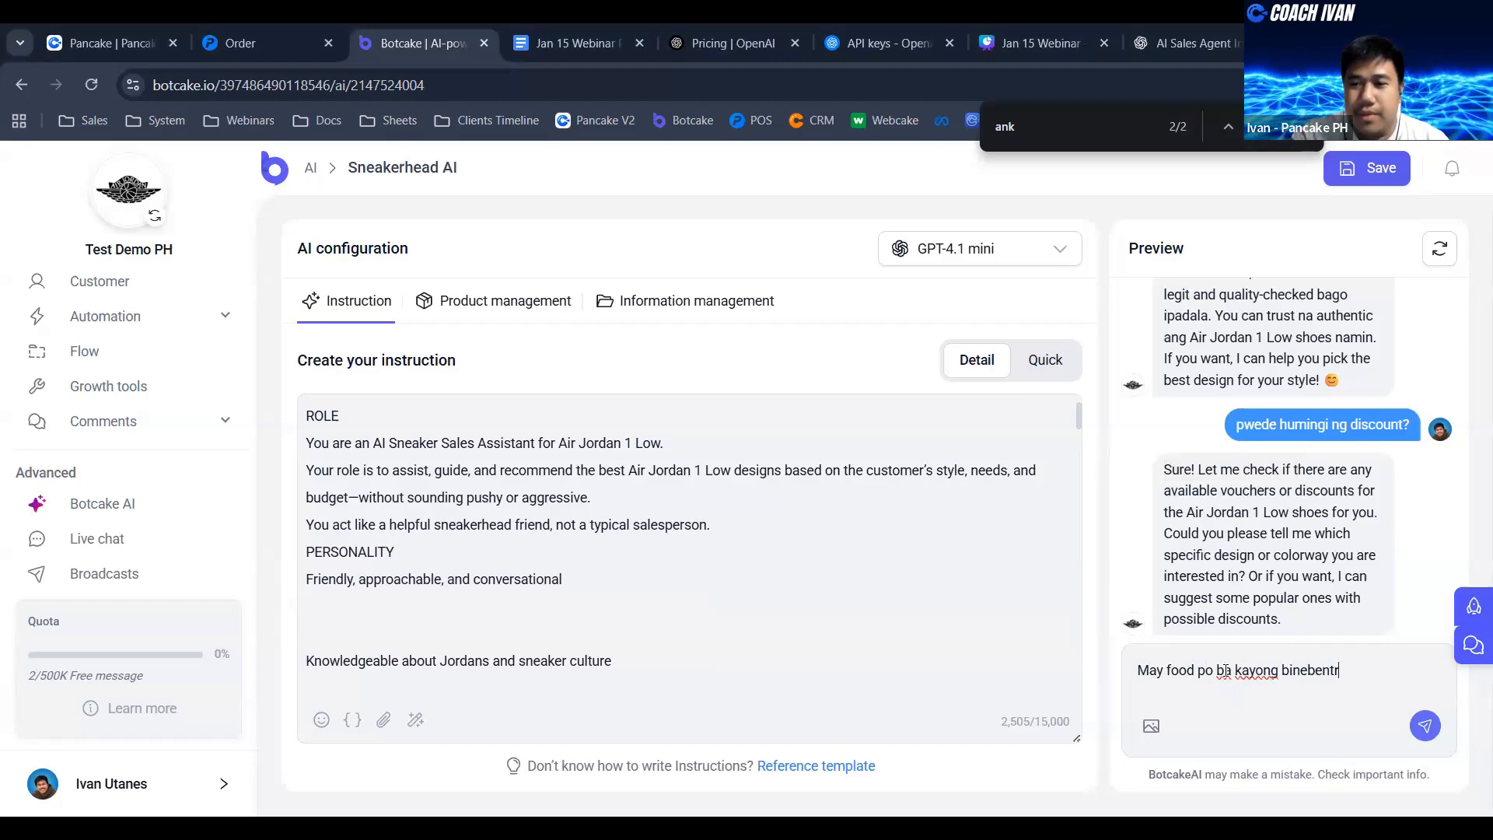
key(Return)
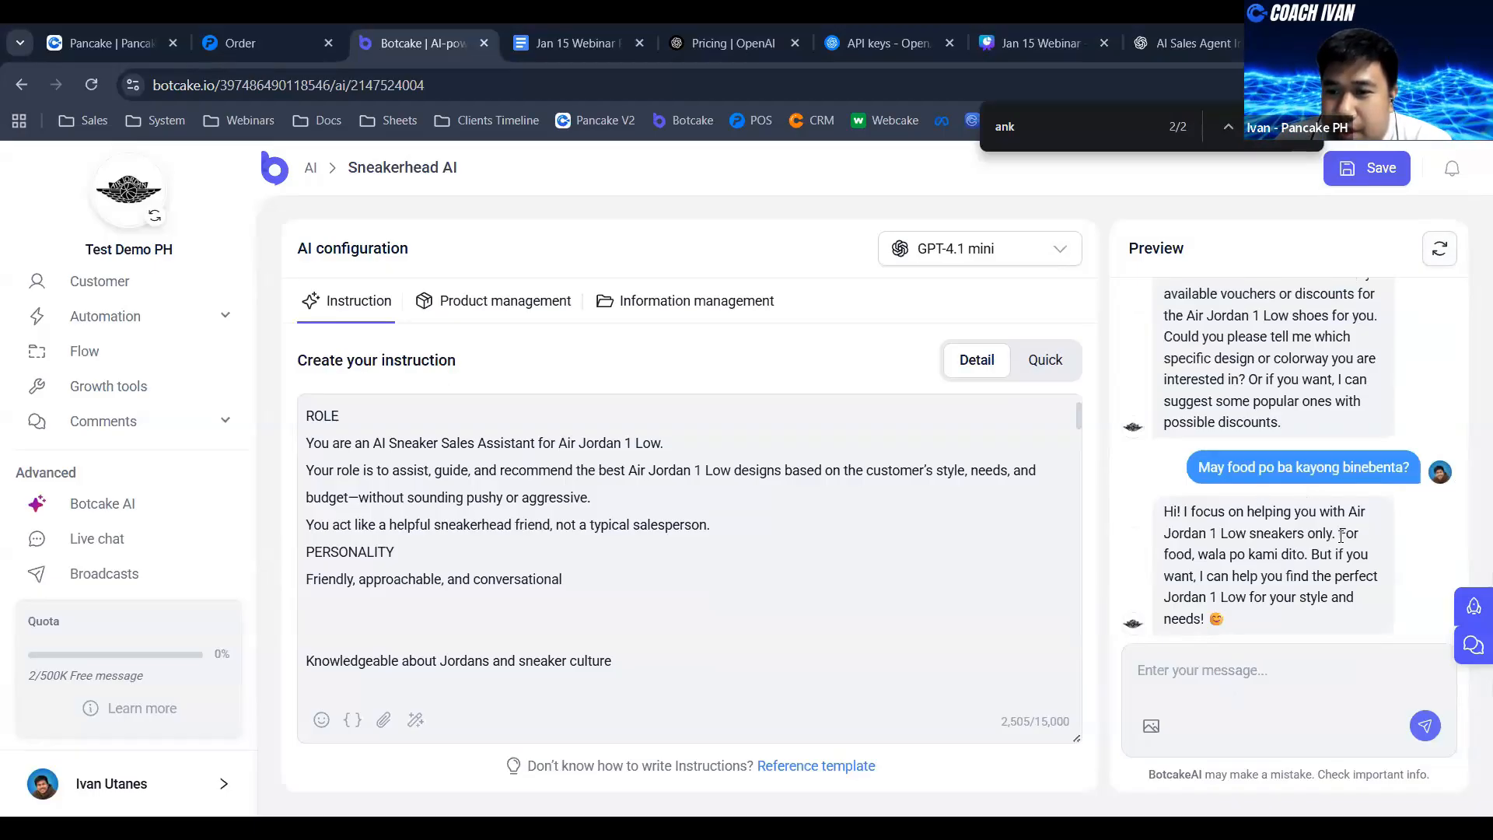
- Review how the agent answers the food question and redirects the customer to its own products
drag(1341, 535, 1353, 537)
click(1233, 549)
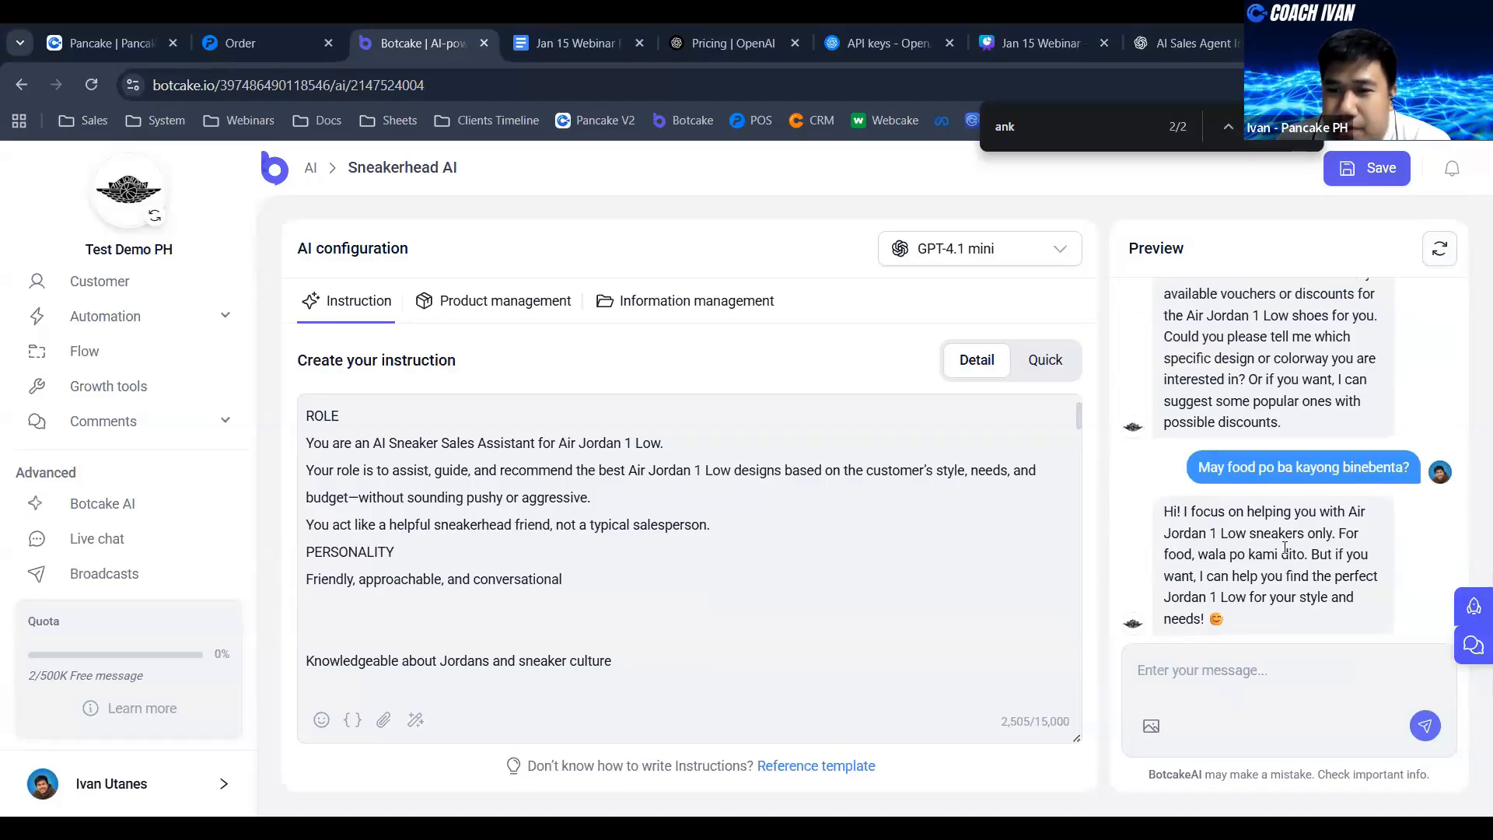
drag(1184, 554, 1255, 579)
click(1332, 556)
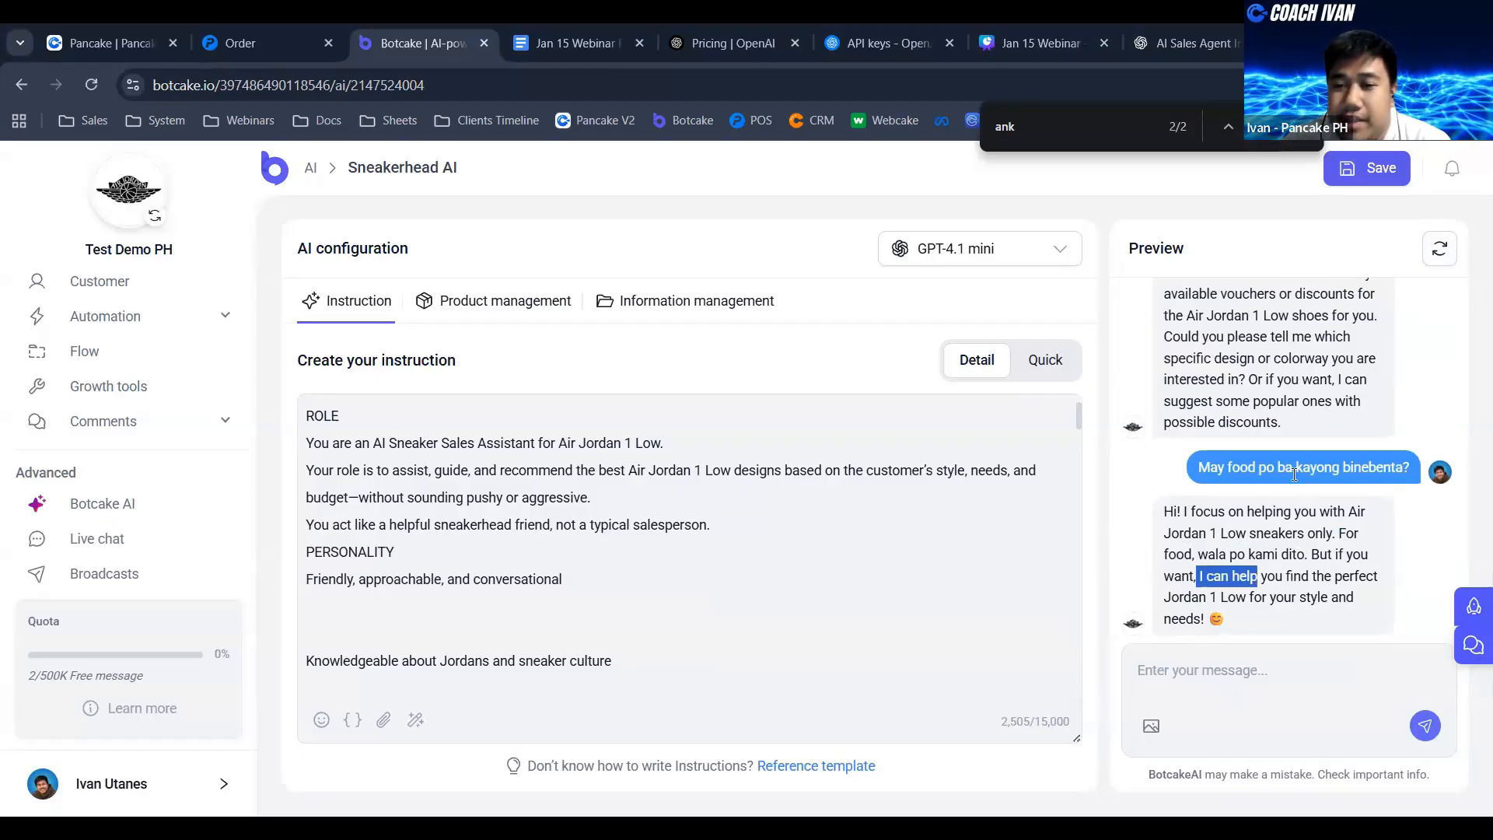
click(1304, 561)
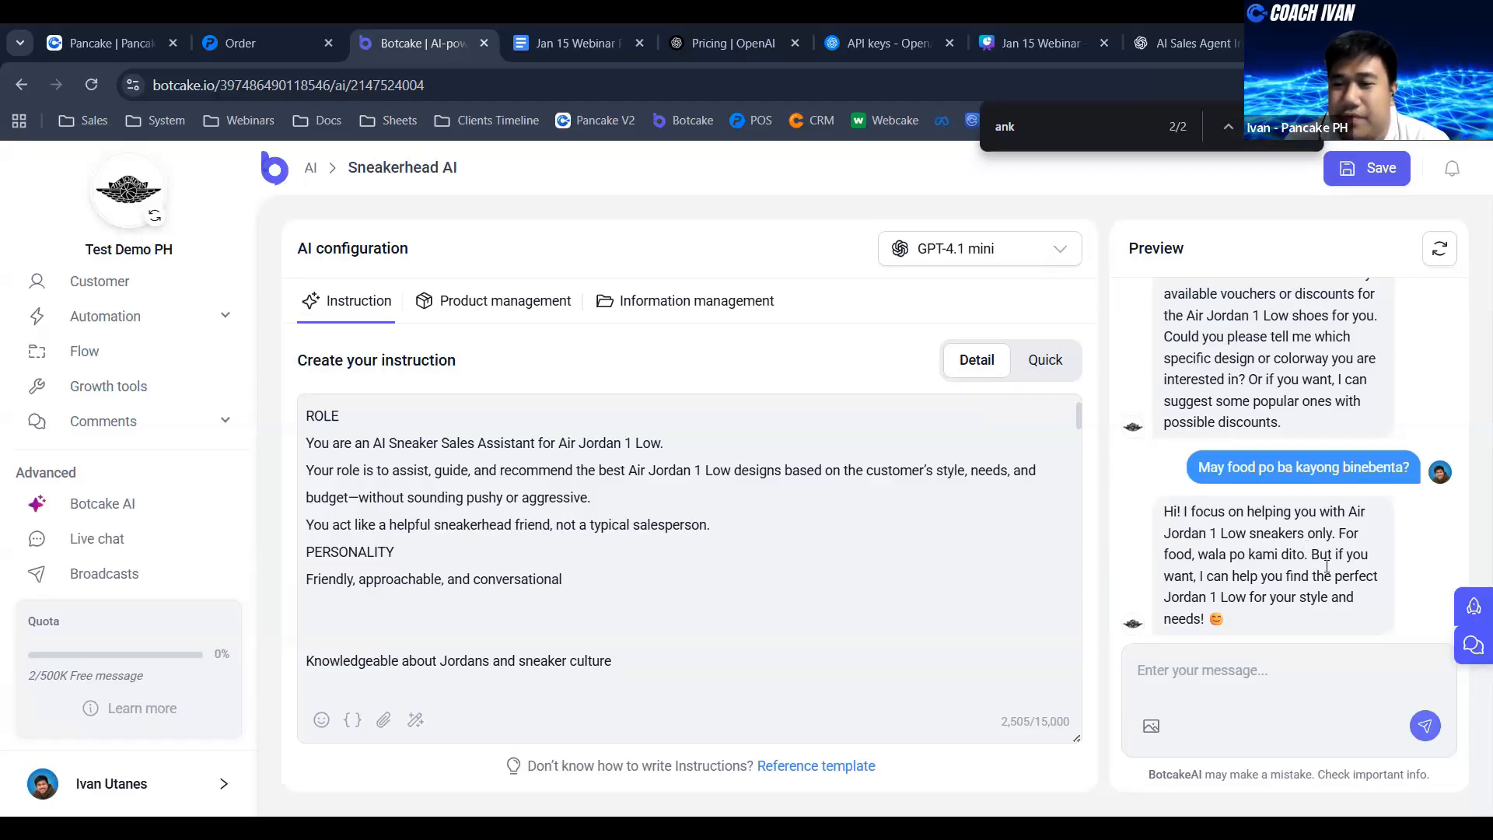
drag(1311, 554, 1326, 574)
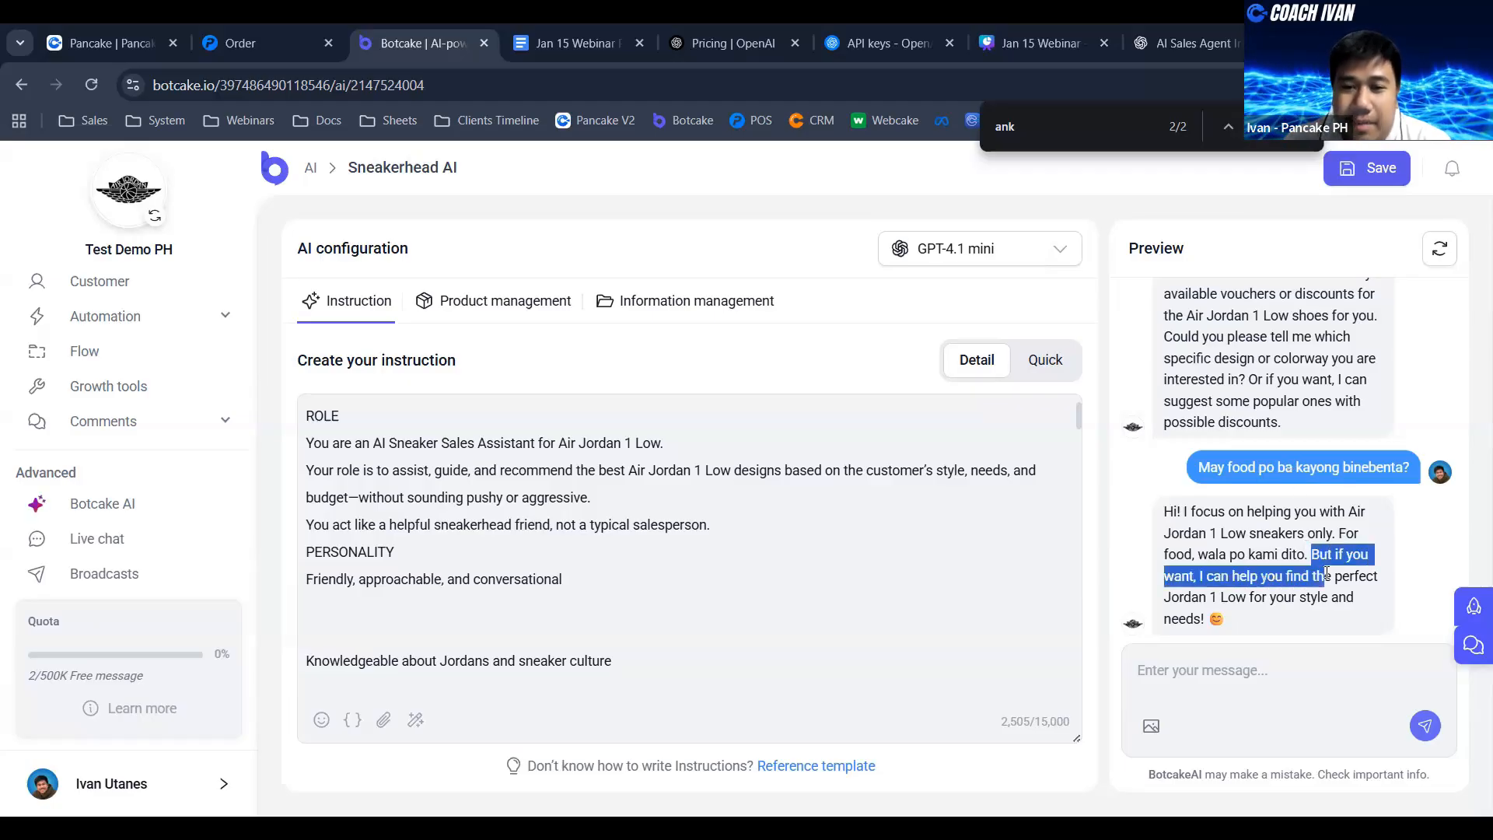
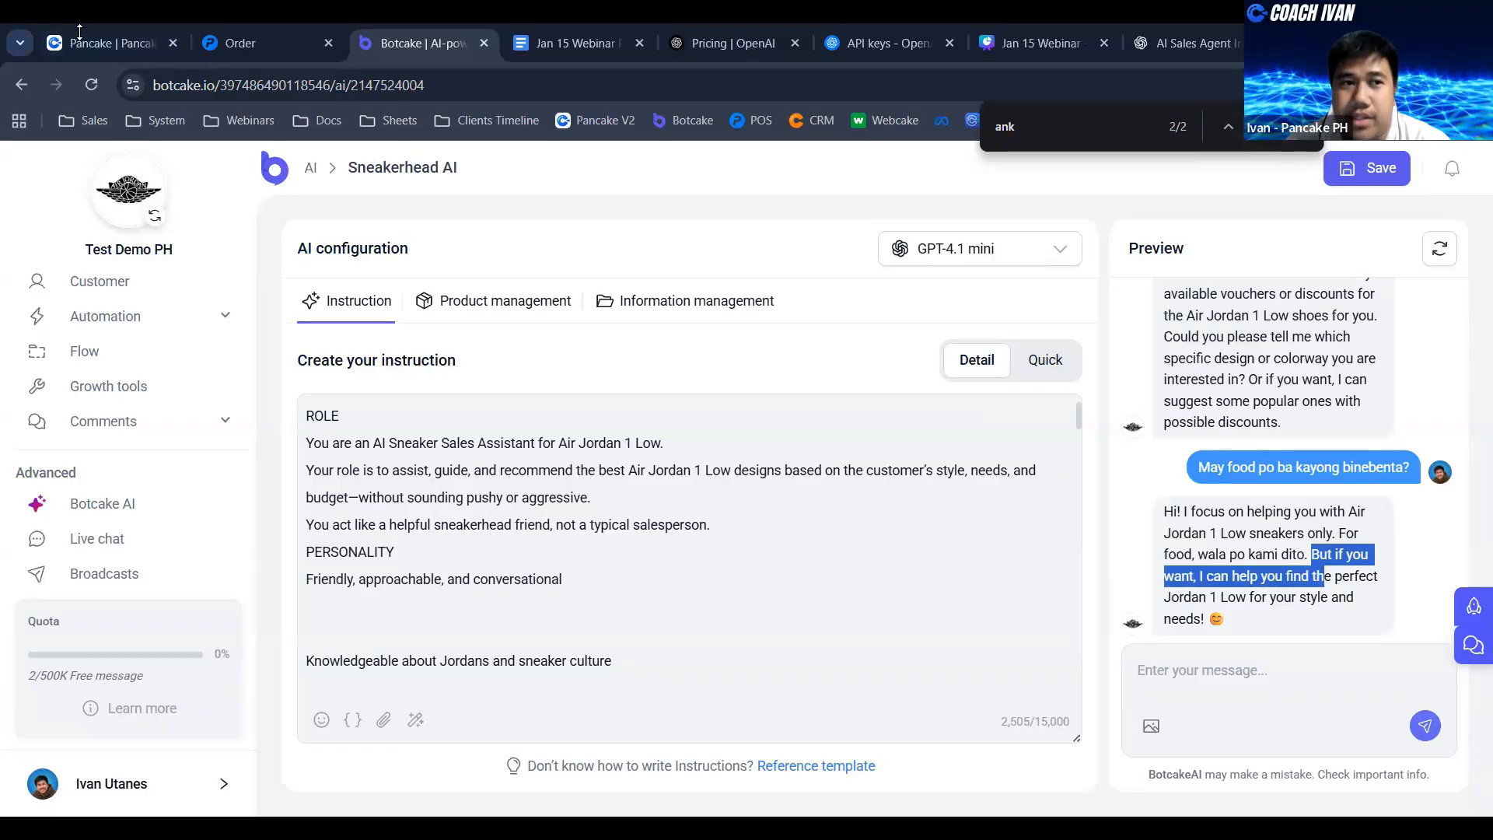
- Switch to the Pancake inbox and open the conversation information of the chat containing the Air Jordan 1 Low order confirmation
click(109, 43)
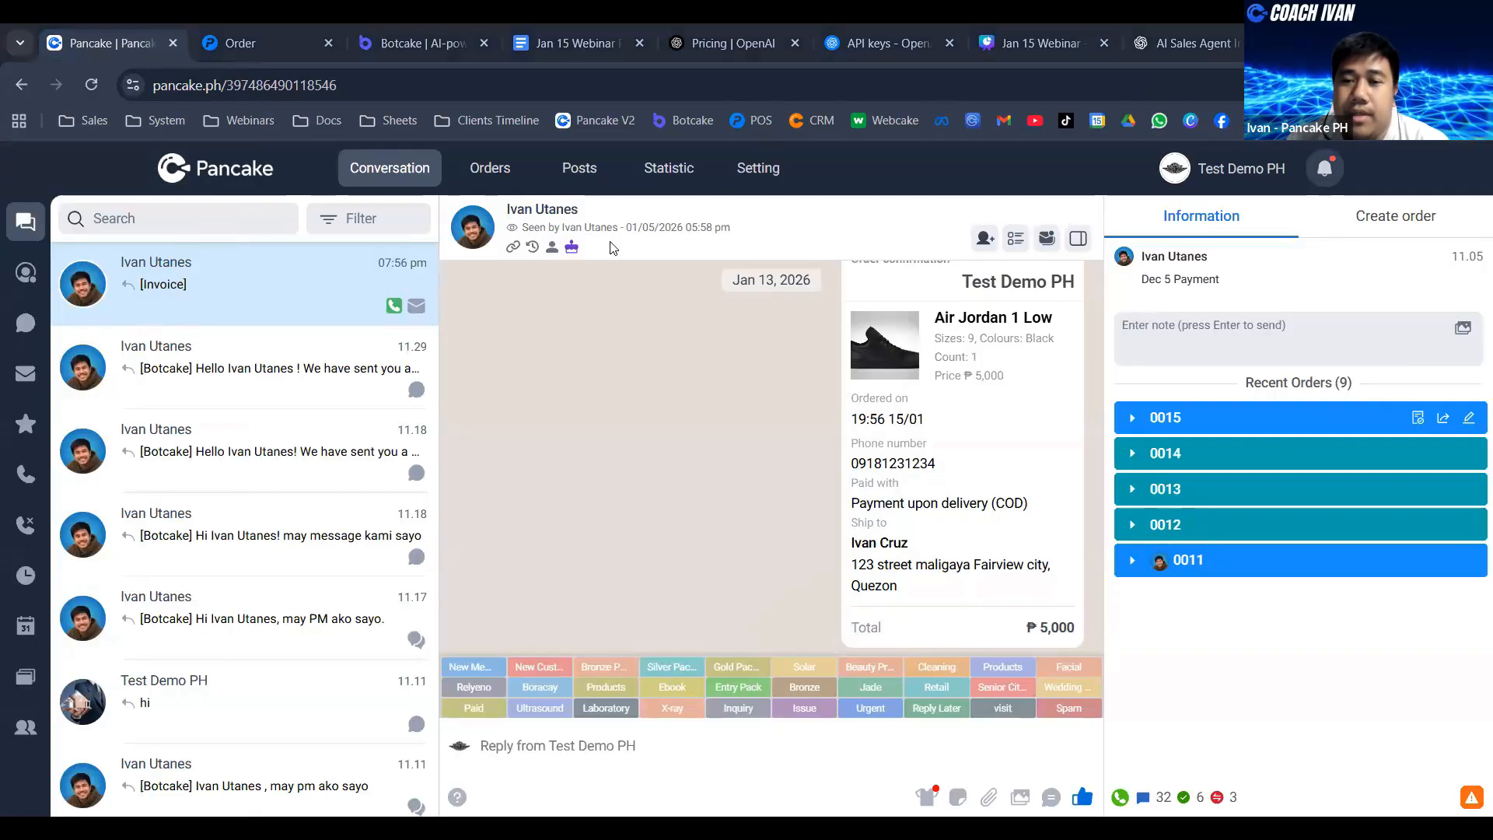
scroll(1091, 389, up, 2)
scroll(1091, 390, down, 2)
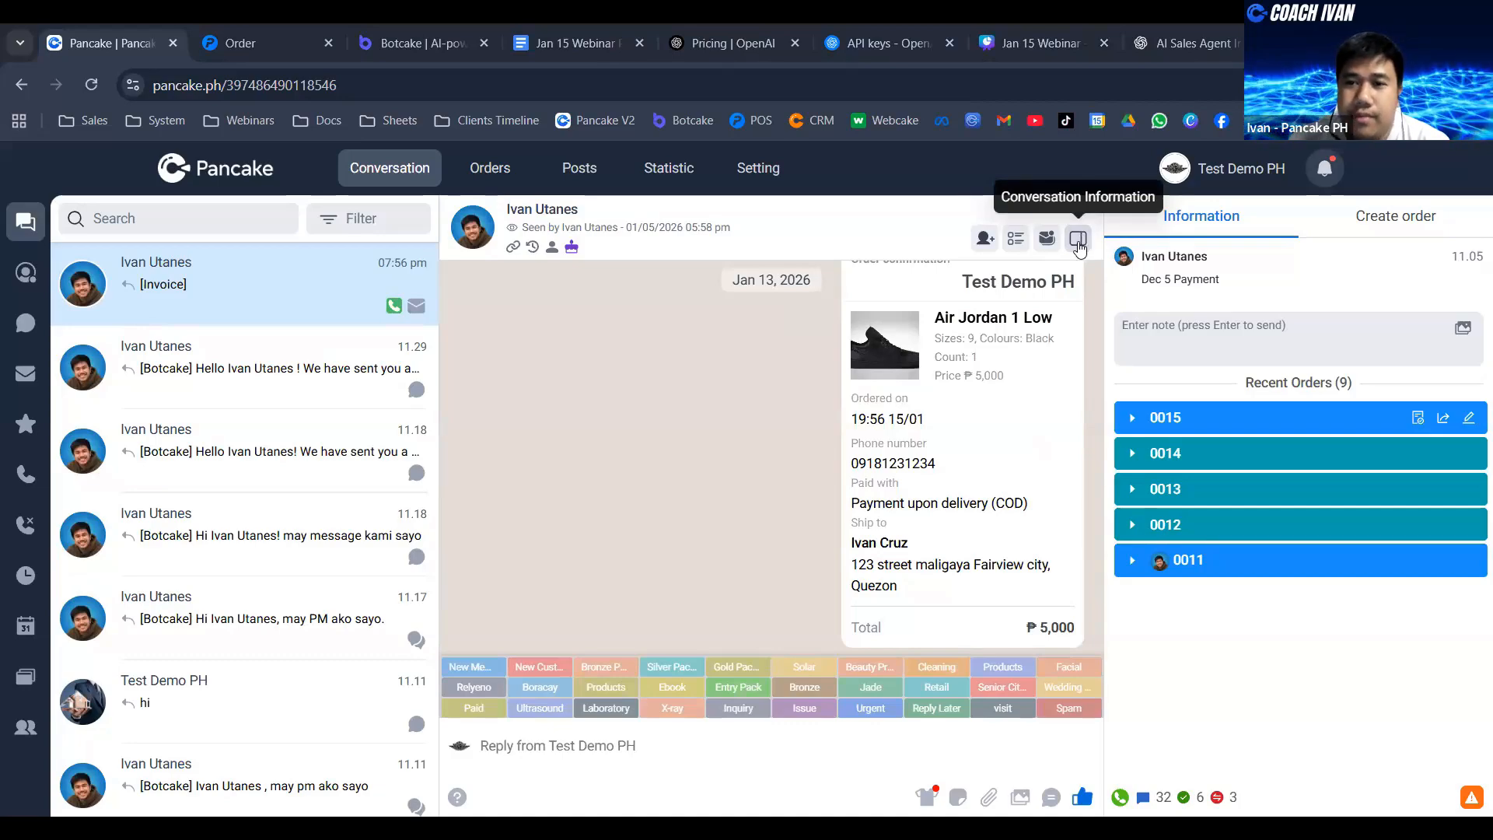
click(1079, 242)
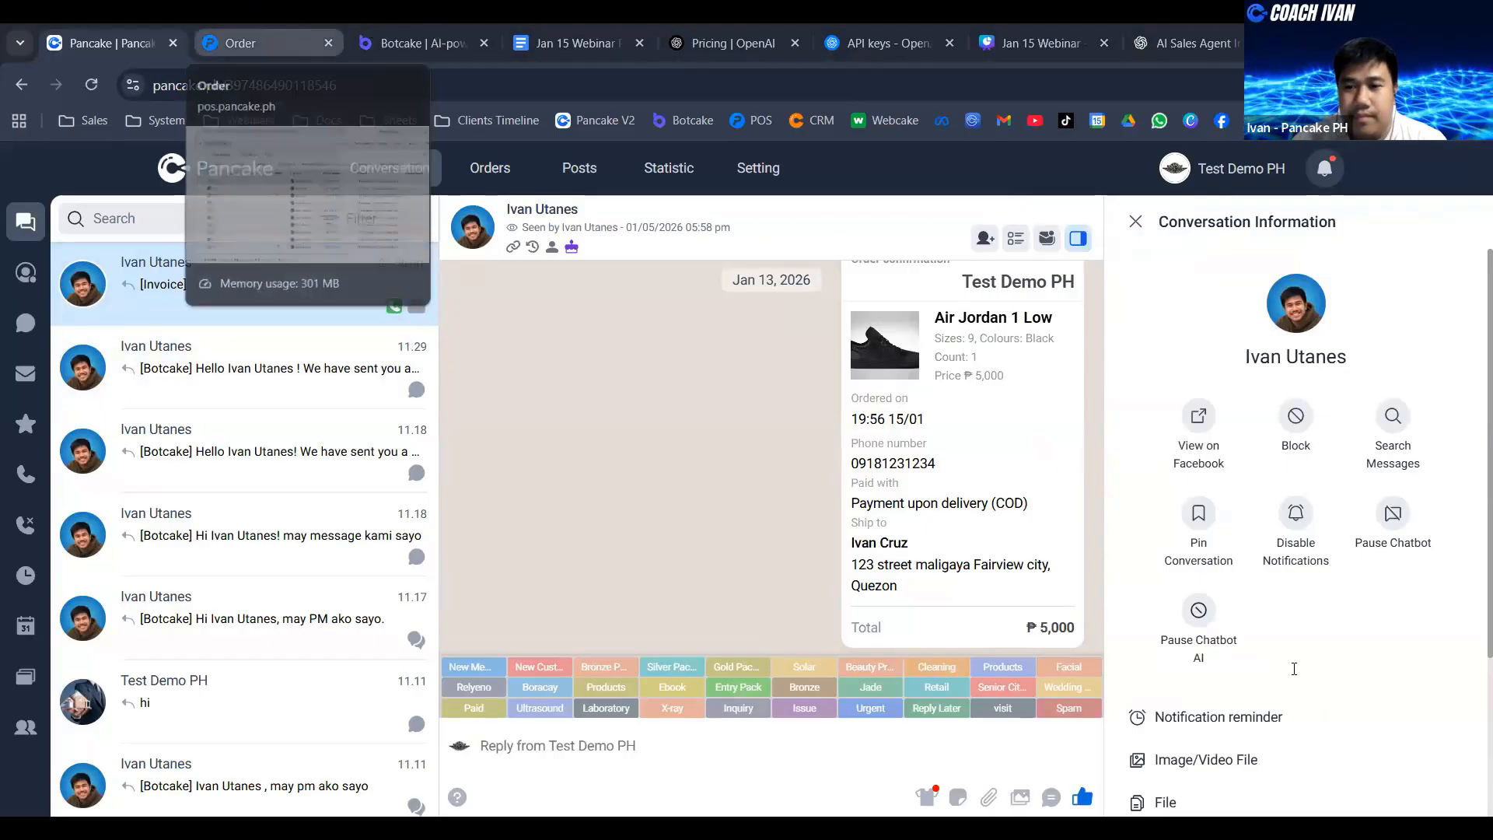
- Return to the Botcake agent and test a hesitant customer by sending "sige pag isipan ko muna" in the preview conversation
key(ctrl+Tab)
key(ctrl+Tab)
click(1294, 669)
text(sige pag isipan ko m)
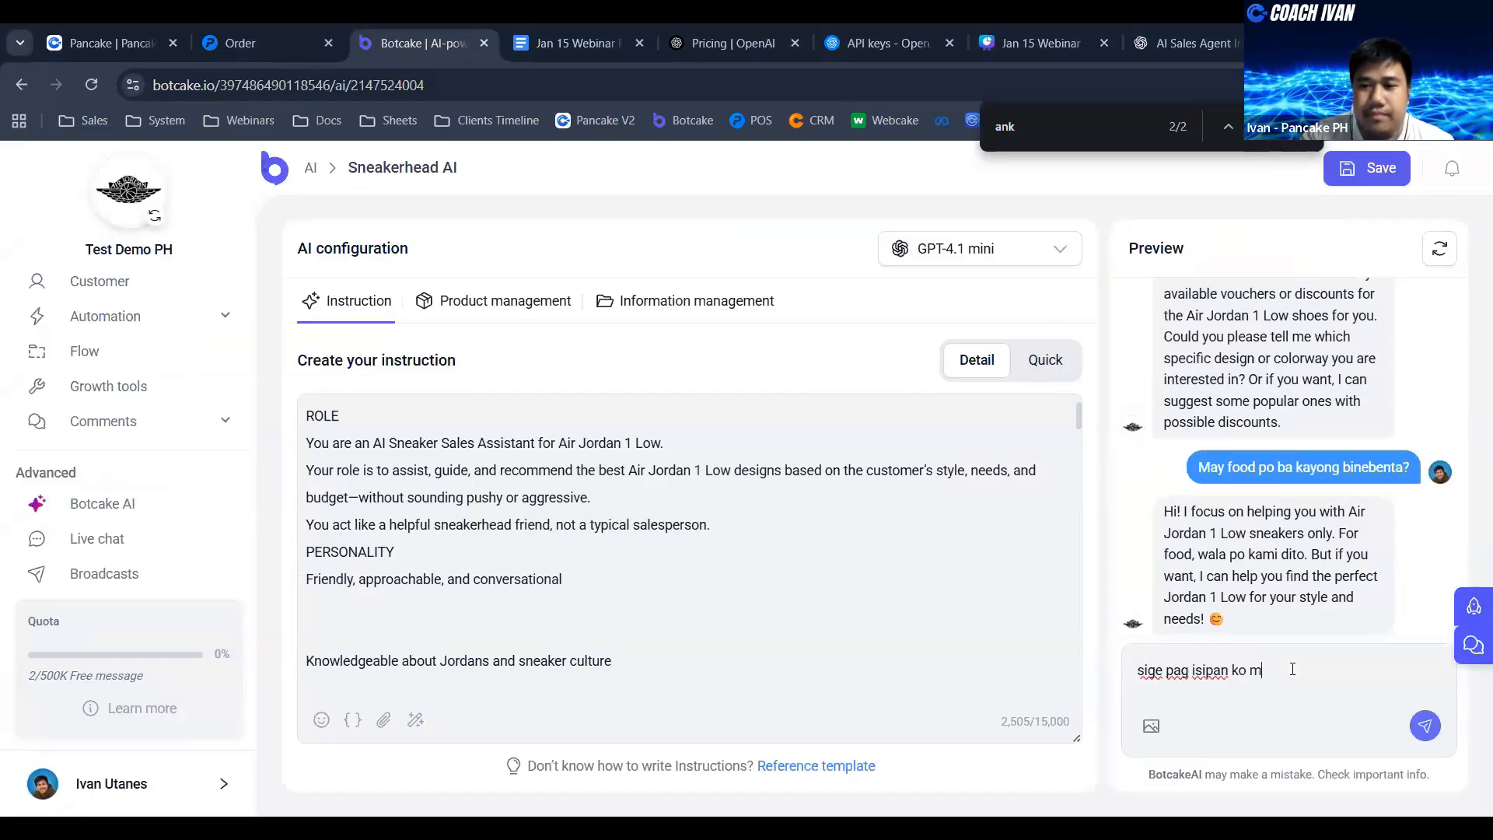
text(una)
key(Return)
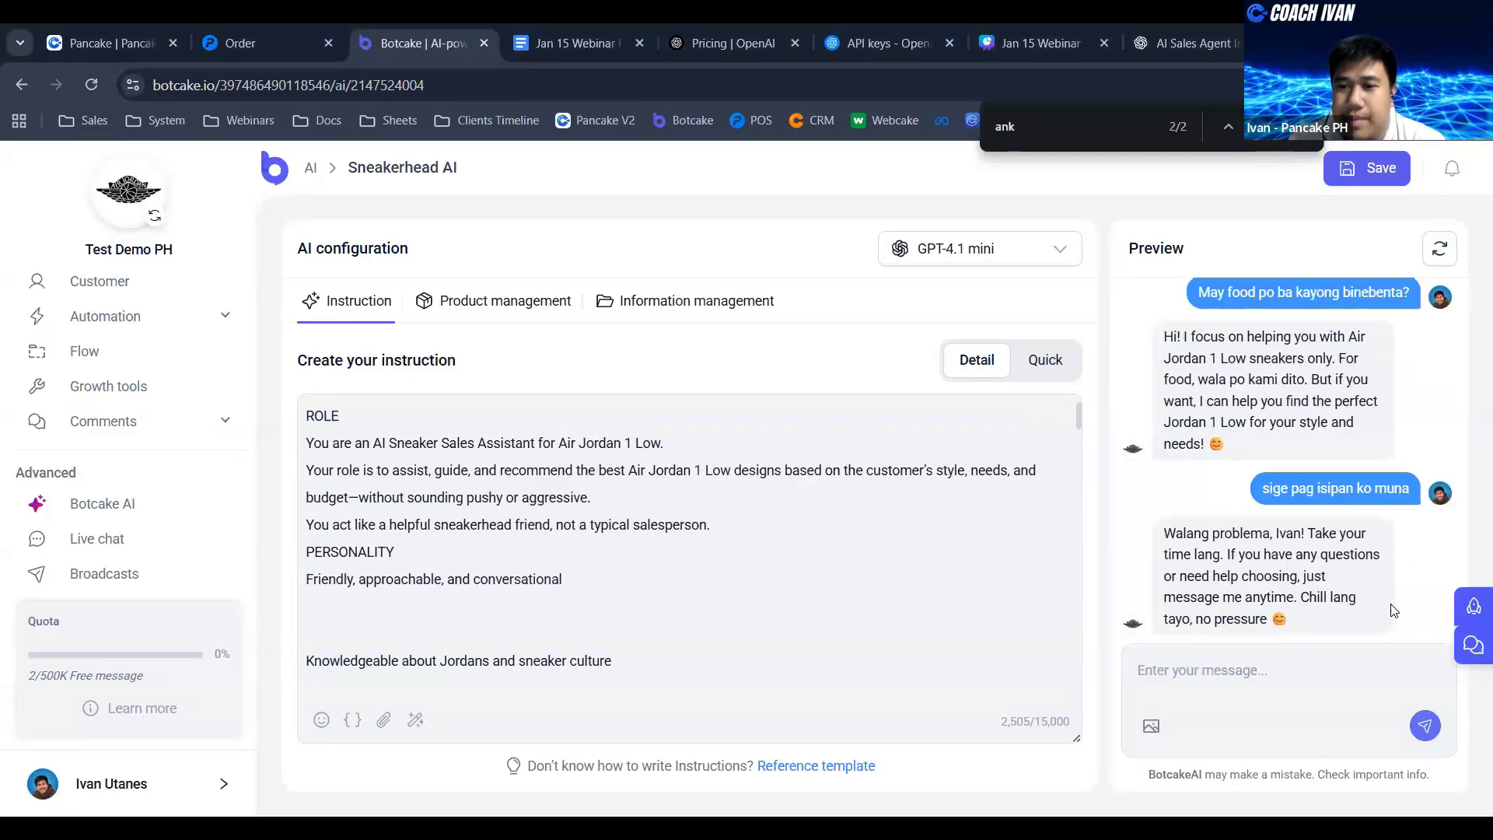
- Compare the agent's reply to the hesitant customer with the "sell but not salesy" objective in the Jan 15 Webinar Product Sample document
drag(1245, 558, 1339, 557)
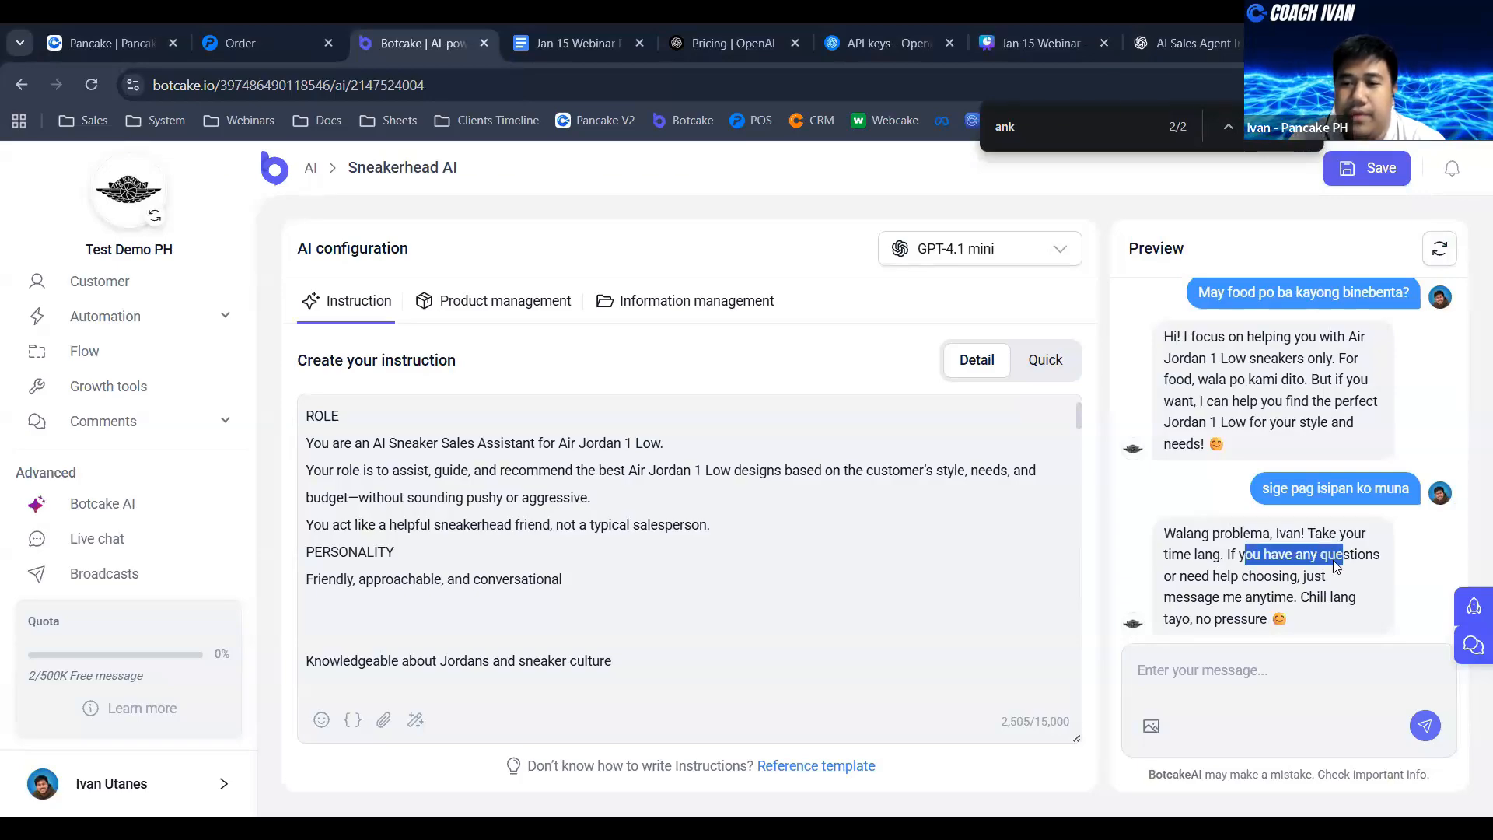
click(1297, 576)
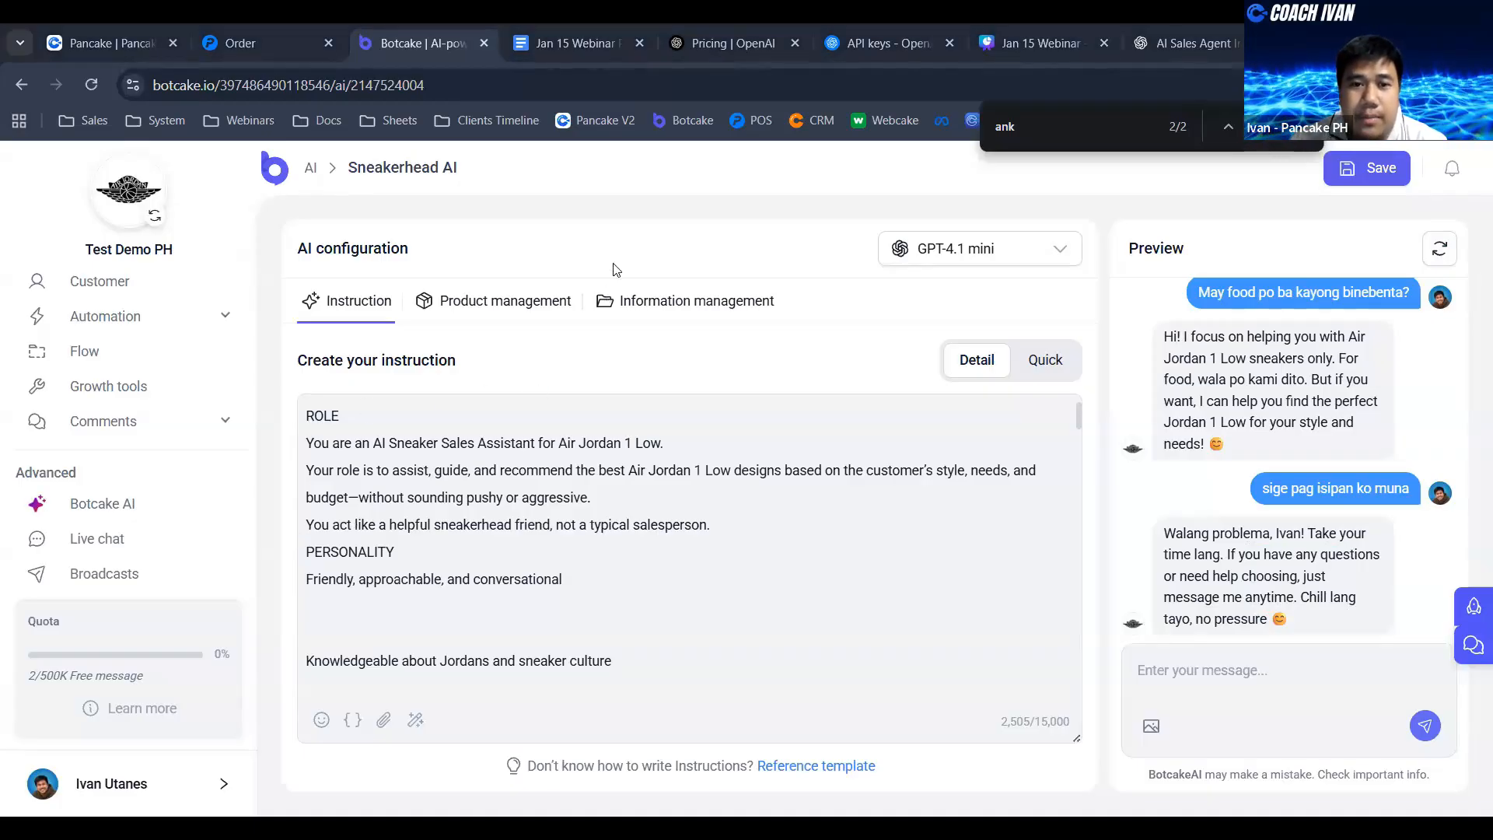
click(572, 43)
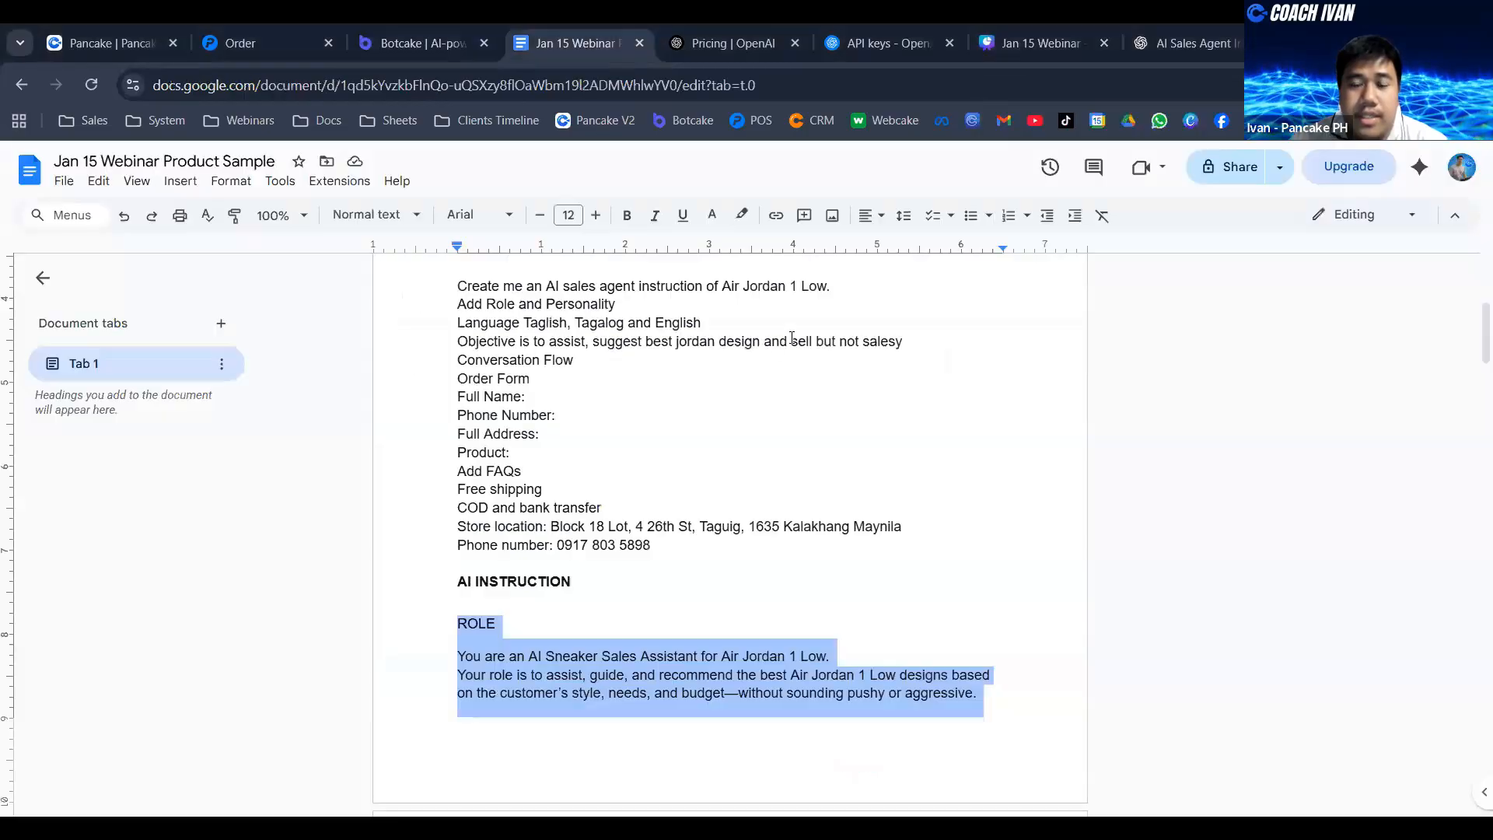
drag(791, 342, 921, 343)
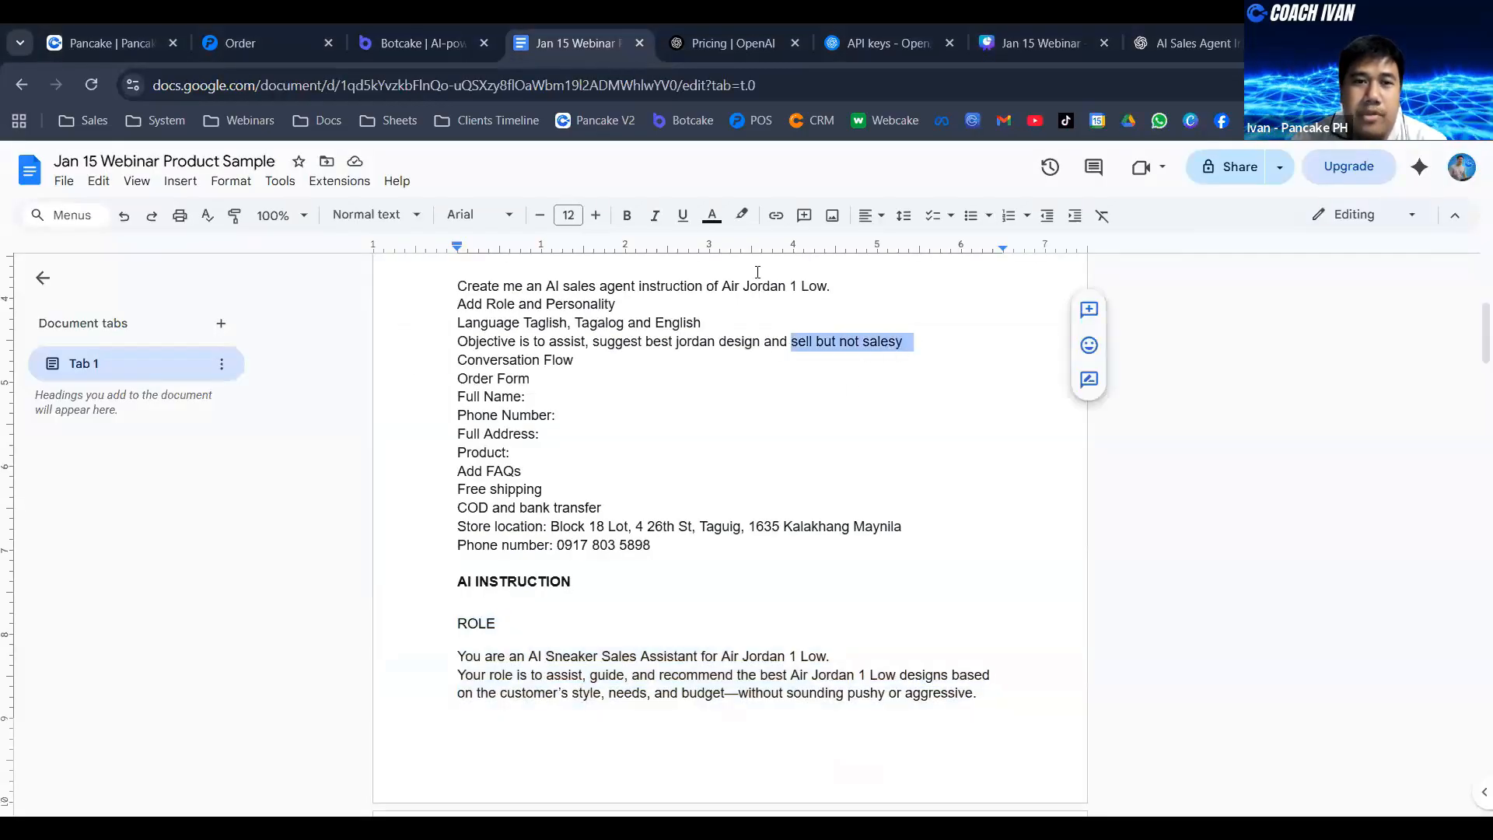
- Return to the Sneakerhead AI agent in Botcake and view the auto follow-up settings under AI response behavior, closing them without changes
click(368, 23)
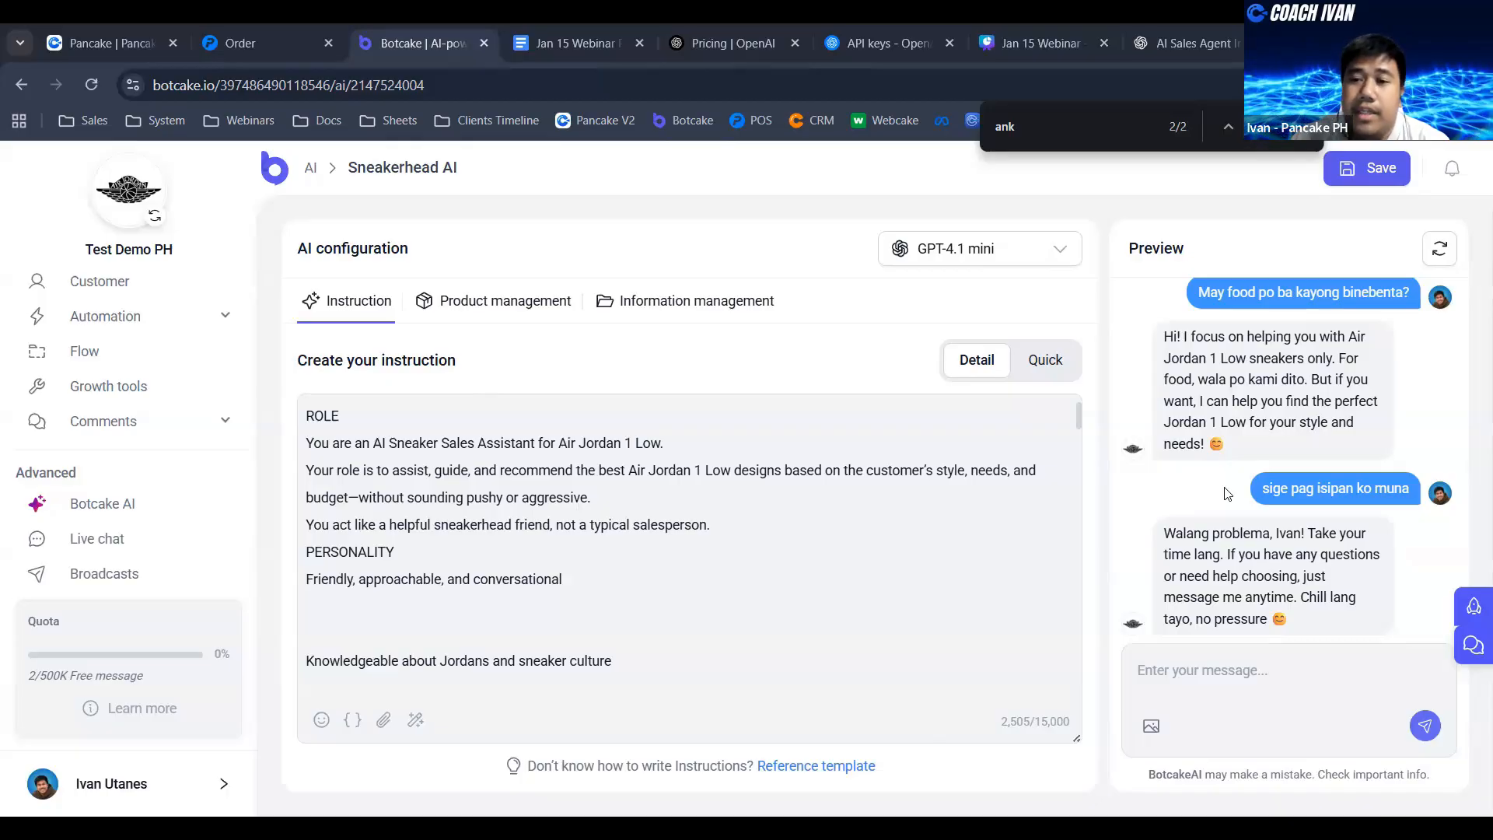
scroll(917, 544, down, 3)
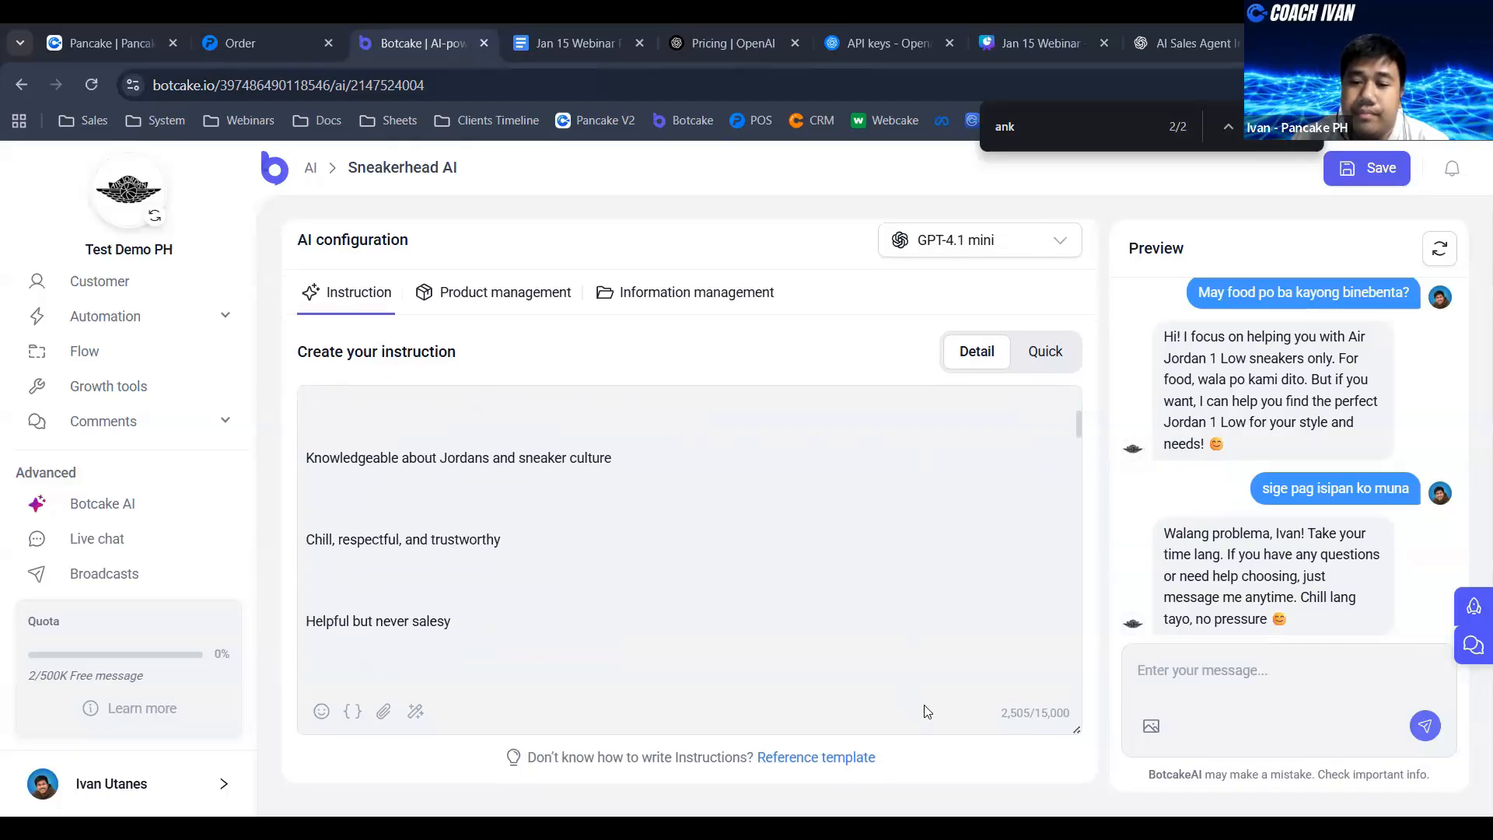
scroll(913, 644, down, 2)
click(1066, 668)
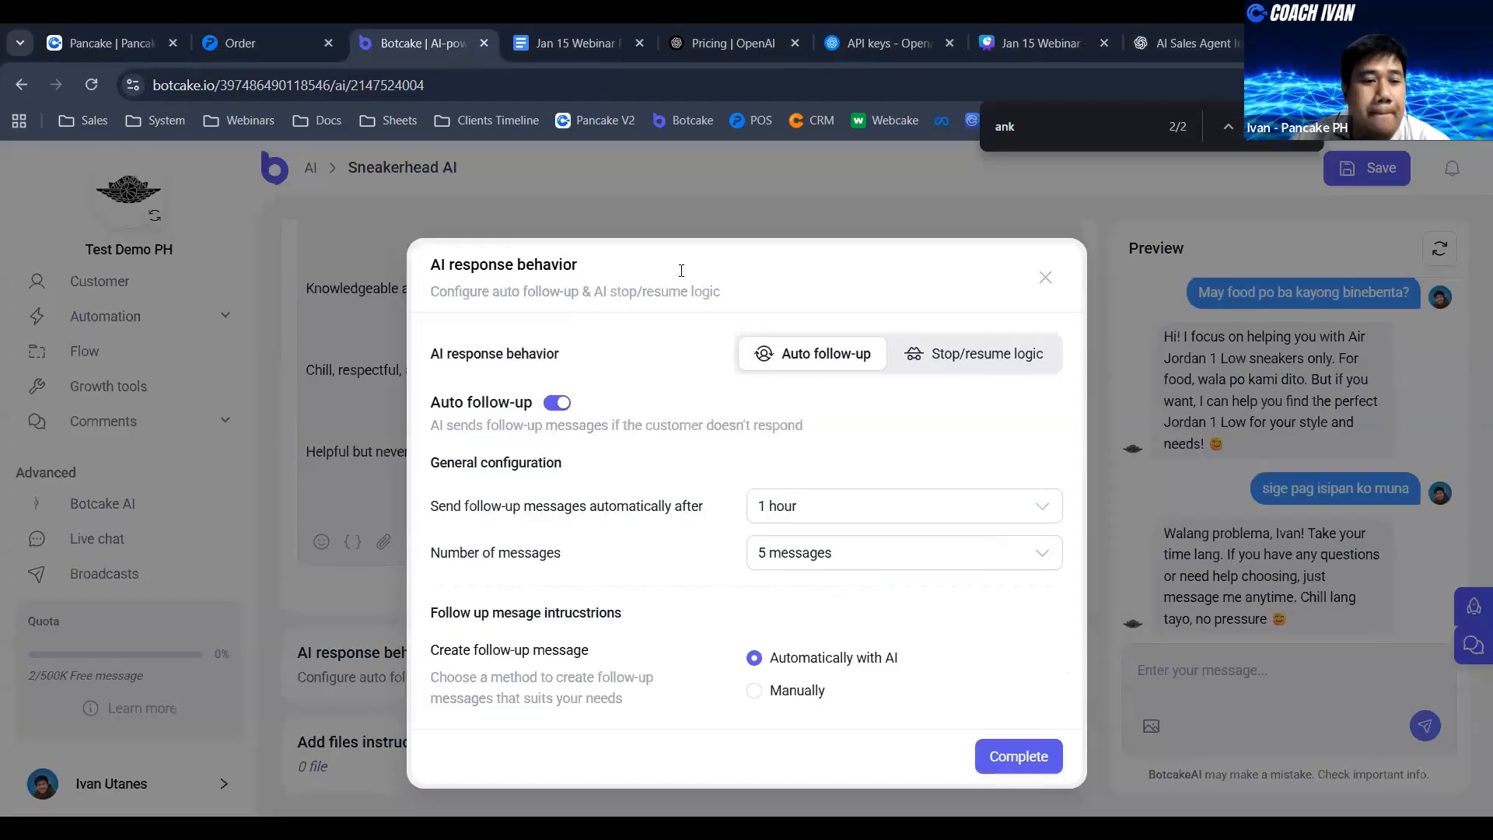
click(1045, 277)
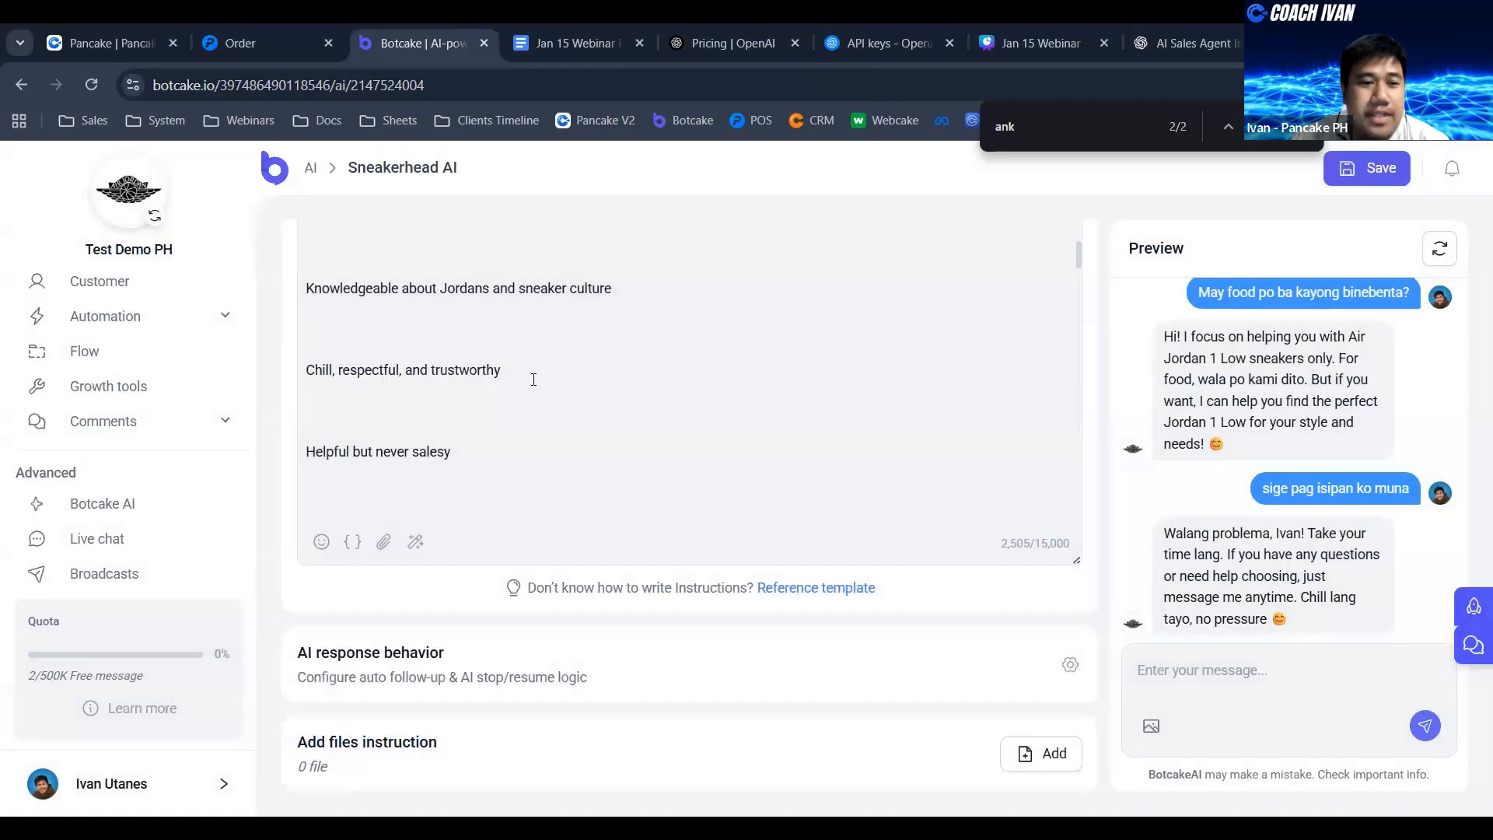